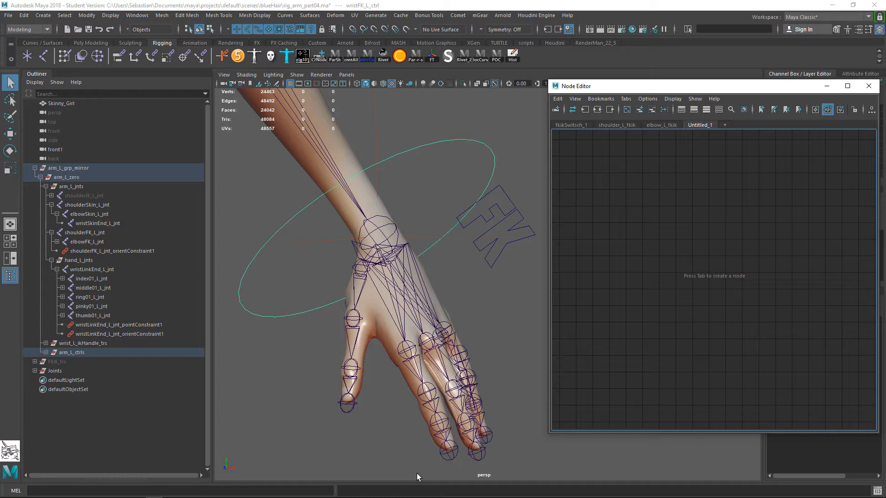
pyautogui.keyDown('alt'); pyautogui.moveTo(414, 350); pyautogui.dragTo(291, 269, button='right'); pyautogui.keyUp('alt')
pyautogui.keyDown('alt'); pyautogui.moveTo(366, 252); pyautogui.dragTo(362, 325, button='middle'); pyautogui.keyUp('alt')
pyautogui.keyDown('alt'); pyautogui.moveTo(362, 325); pyautogui.dragTo(474, 389, button='right'); pyautogui.keyUp('alt')
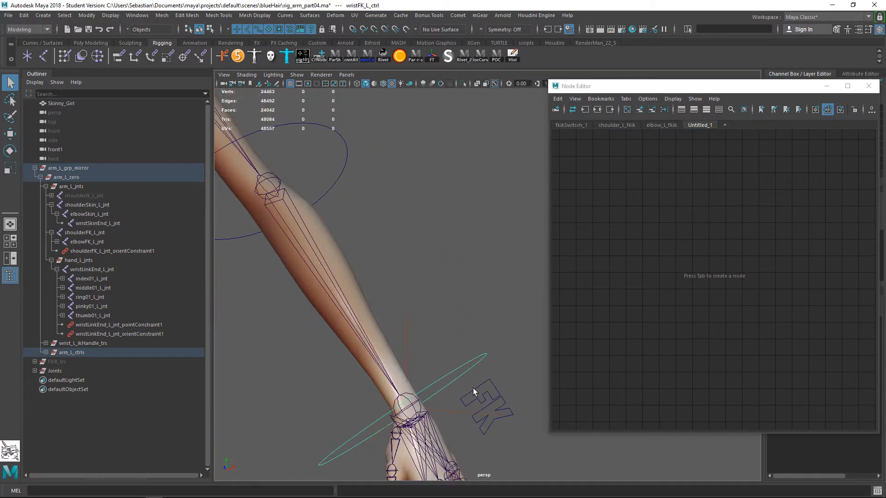
pyautogui.keyDown('alt'); pyautogui.moveTo(376, 337); pyautogui.dragTo(402, 204, button='middle'); pyautogui.keyUp('alt')
pyautogui.keyDown('alt'); pyautogui.moveTo(402, 203); pyautogui.dragTo(455, 283, button='right'); pyautogui.keyUp('alt')
pyautogui.keyDown('alt'); pyautogui.moveTo(455, 283); pyautogui.dragTo(451, 256, button='middle'); pyautogui.keyUp('alt')
pyautogui.keyDown('alt'); pyautogui.moveTo(451, 256); pyautogui.dragTo(406, 249, button='right'); pyautogui.keyUp('alt')
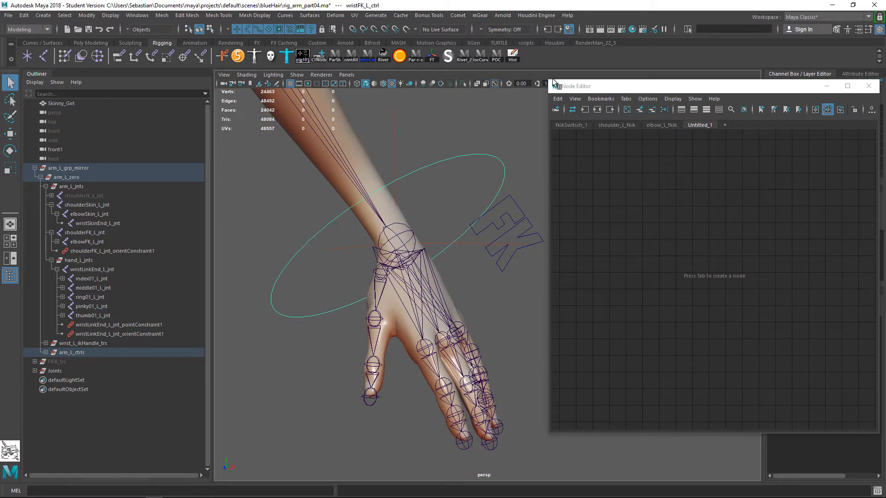
# - Move the Node Editor window down to uncover the channel values of the selected control
pyautogui.moveTo(553, 81); pyautogui.dragTo(569, 156)
pyautogui.moveTo(690, 164); pyautogui.dragTo(686, 224)
pyautogui.scroll(1, 463, 279)
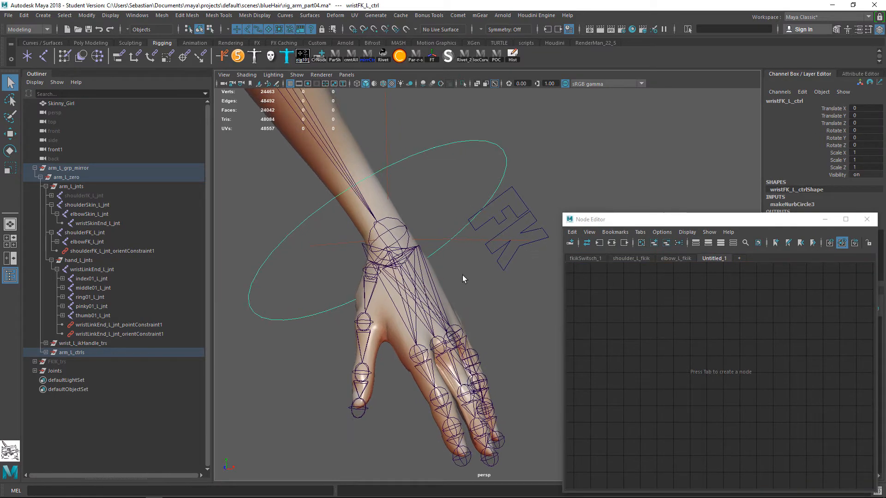
pyautogui.keyDown('alt'); pyautogui.moveTo(463, 278); pyautogui.dragTo(455, 283); pyautogui.keyUp('alt')
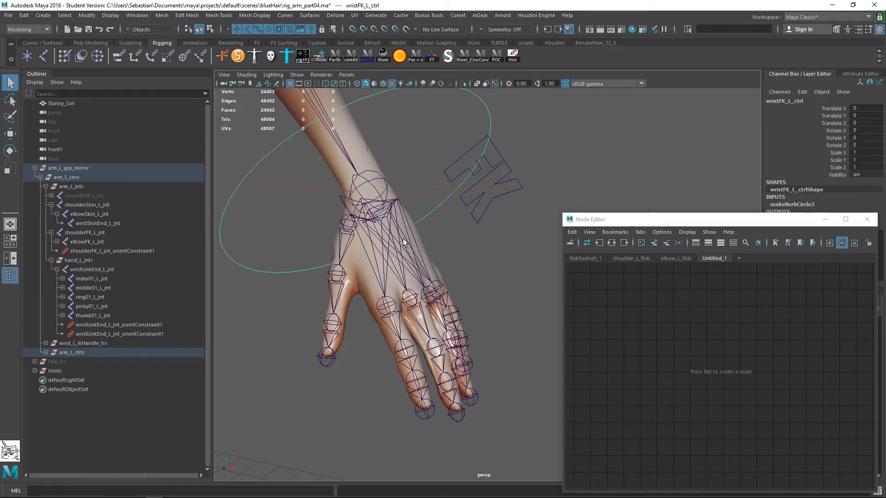
pyautogui.moveTo(403, 238)
pyautogui.keyDown('alt'); pyautogui.mouseDown()
pyautogui.moveTo(427, 235)
pyautogui.moveTo(410, 225)
pyautogui.mouseUp(); pyautogui.keyUp('alt')
# - Collapse the shoulderSkin_L_jnt and shoulderFK_L_jnt hierarchies under arm_L_jnts and select the hand_L_jnts group
pyautogui.click(76, 186)
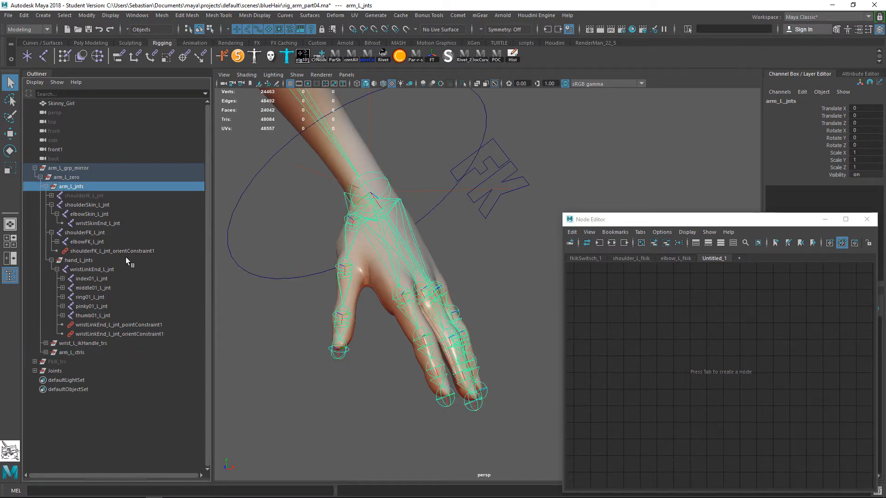
pyautogui.click(92, 261)
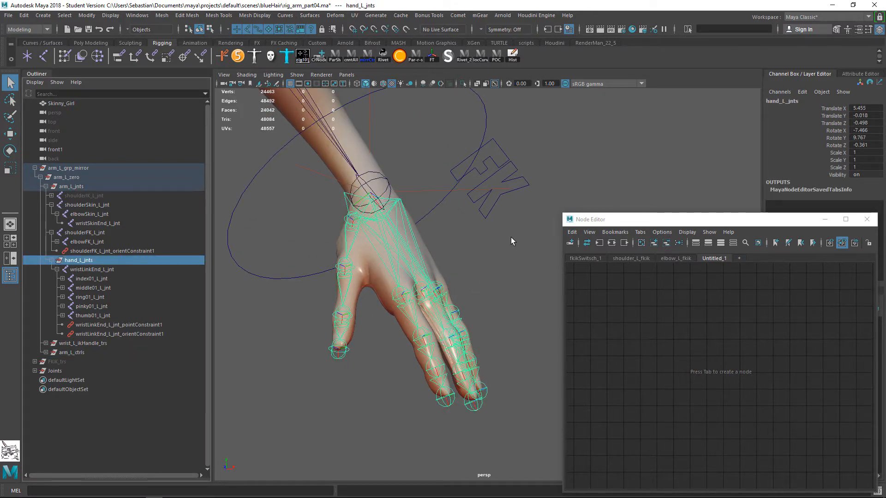
pyautogui.click(51, 205)
pyautogui.click(50, 213)
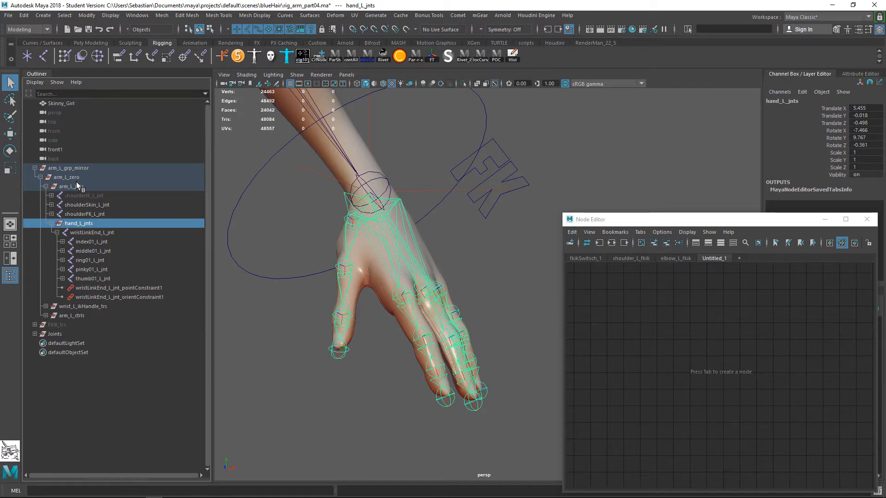
pyautogui.click(70, 188)
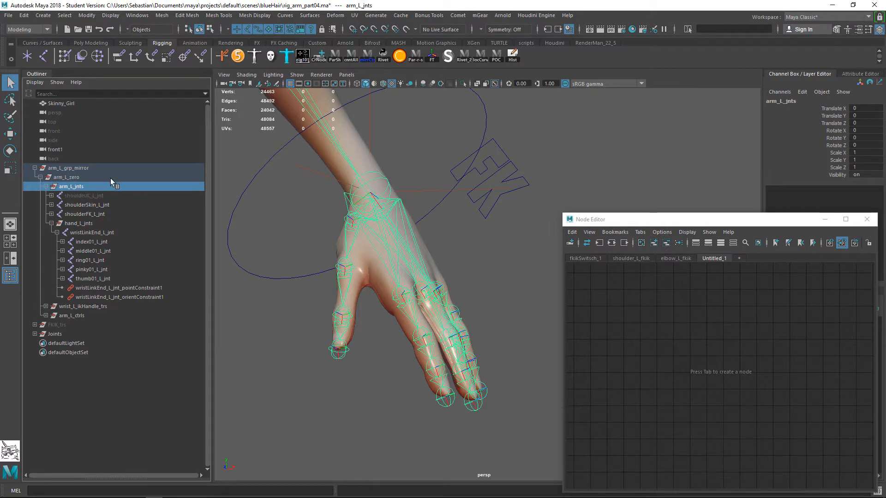
pyautogui.click(79, 223)
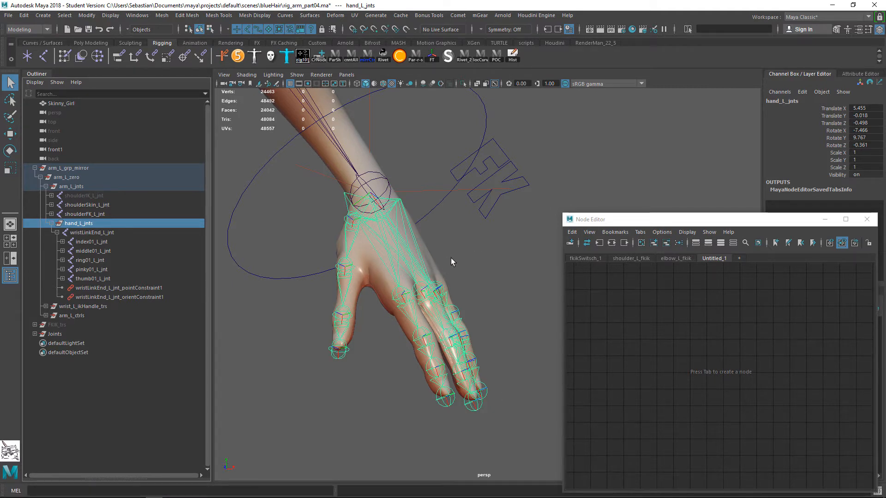
# - Close the Node Editor to free up the view of the hand
pyautogui.moveTo(452, 257)
pyautogui.keyDown('alt'); pyautogui.mouseDown()
pyautogui.moveTo(461, 257)
pyautogui.moveTo(449, 255)
pyautogui.mouseUp(); pyautogui.keyUp('alt')
pyautogui.scroll(2, 449, 255)
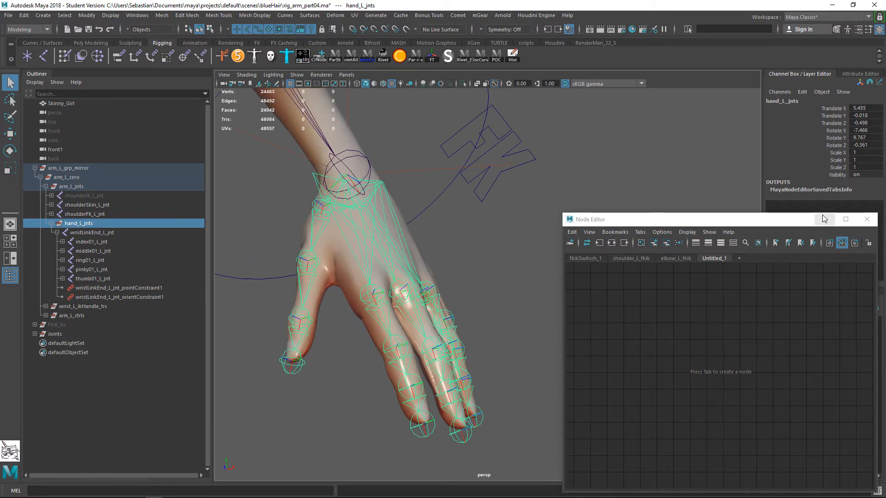
pyautogui.click(867, 219)
pyautogui.keyDown('alt'); pyautogui.moveTo(425, 309); pyautogui.dragTo(477, 337); pyautogui.keyUp('alt')
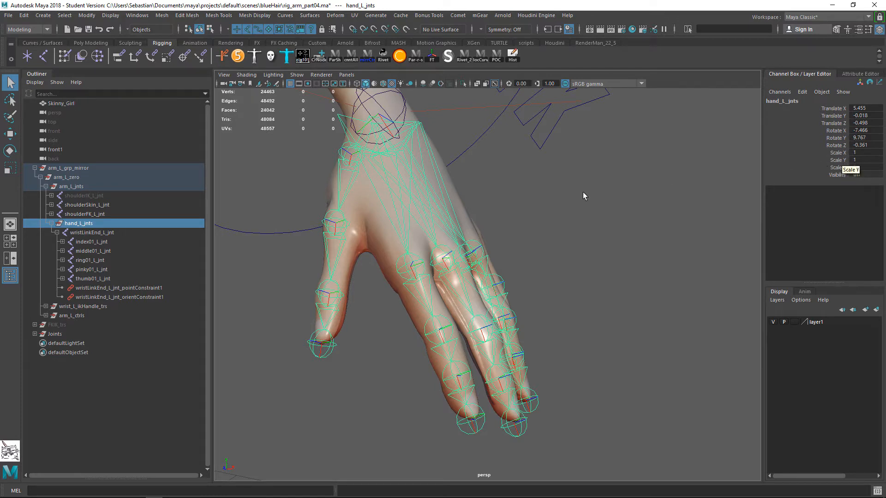
# - Try curling the index finger by rotating its first three joints together in Rotate Y, and undo the rotation
pyautogui.click(836, 145)
pyautogui.click(422, 302)
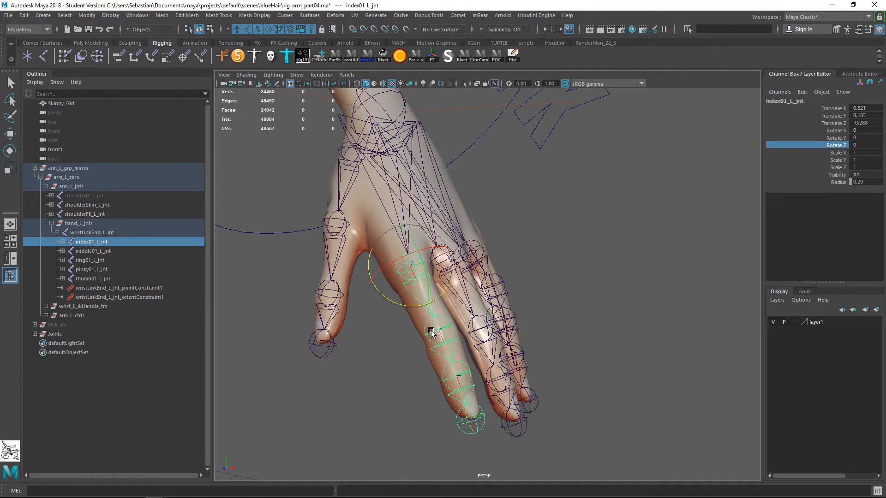
pyautogui.press('q')
pyautogui.keyDown('shift'); pyautogui.click(437, 337); pyautogui.keyUp('shift')
pyautogui.keyDown('shift'); pyautogui.click(462, 378); pyautogui.keyUp('shift')
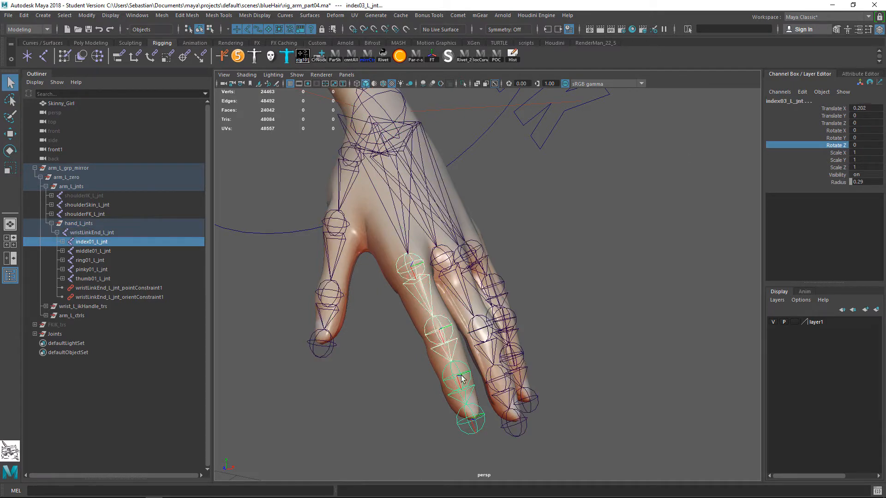
pyautogui.click(835, 138)
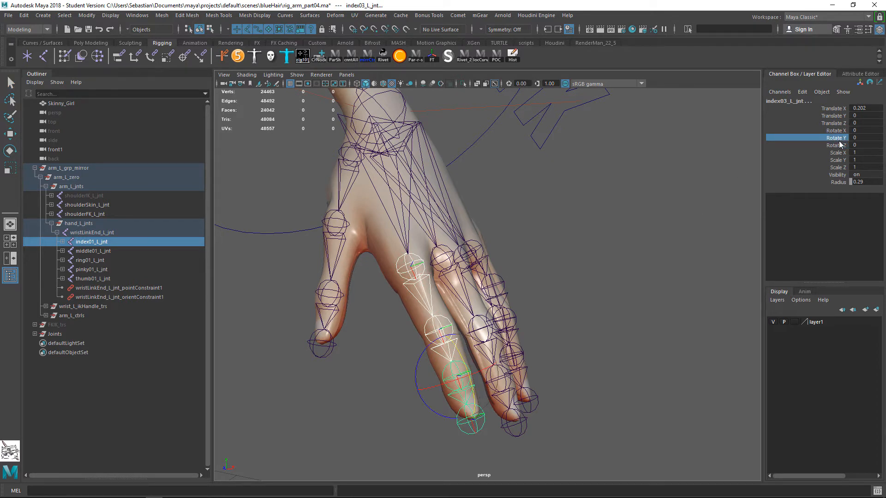
pyautogui.moveTo(681, 156); pyautogui.dragTo(727, 201, button='middle')
pyautogui.hotkey('ctrl', 'z')
pyautogui.hotkey('ctrl', 'z')
pyautogui.hotkey('ctrl', 'z')
pyautogui.hotkey('ctrl', 'z')
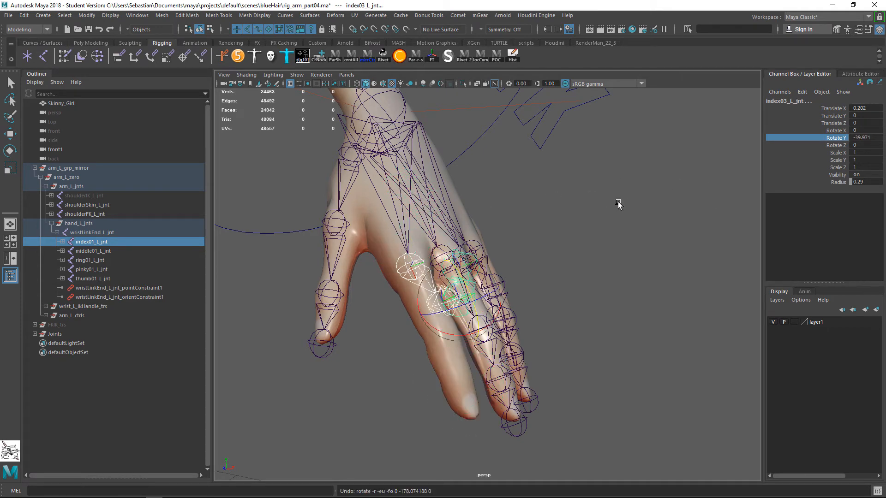
# - Select the base joints of the thumb, index, middle, ring and pinky fingers together
pyautogui.keyDown('alt'); pyautogui.moveTo(504, 293); pyautogui.dragTo(521, 297); pyautogui.keyUp('alt')
pyautogui.press('q')
pyautogui.keyDown('alt'); pyautogui.moveTo(333, 181); pyautogui.dragTo(365, 209); pyautogui.keyUp('alt')
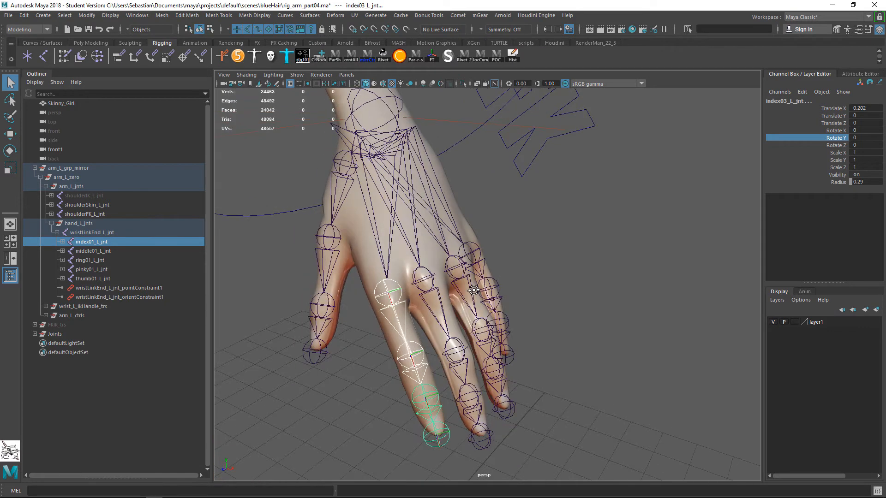
pyautogui.click(343, 180)
pyautogui.keyDown('shift'); pyautogui.click(394, 304); pyautogui.keyUp('shift')
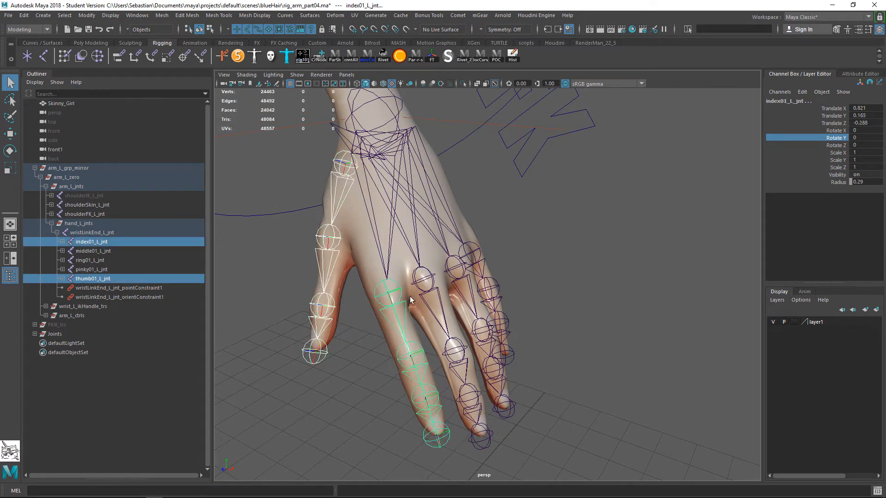
pyautogui.keyDown('shift'); pyautogui.click(455, 279); pyautogui.keyUp('shift')
pyautogui.hotkey('ctrl', 'z')
pyautogui.keyDown('shift'); pyautogui.click(433, 277); pyautogui.keyUp('shift')
pyautogui.keyDown('shift'); pyautogui.click(457, 270); pyautogui.keyUp('shift')
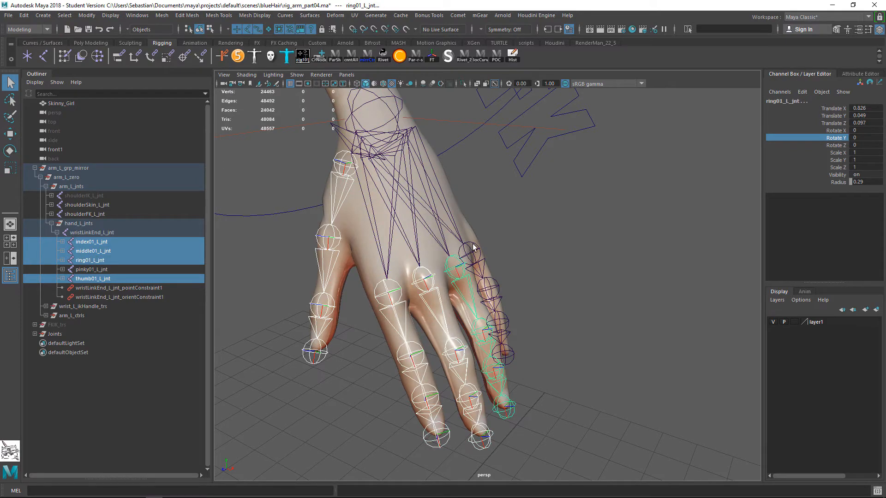
pyautogui.keyDown('shift'); pyautogui.click(476, 248); pyautogui.keyUp('shift')
pyautogui.keyDown('alt'); pyautogui.moveTo(504, 272); pyautogui.dragTo(529, 264); pyautogui.keyUp('alt')
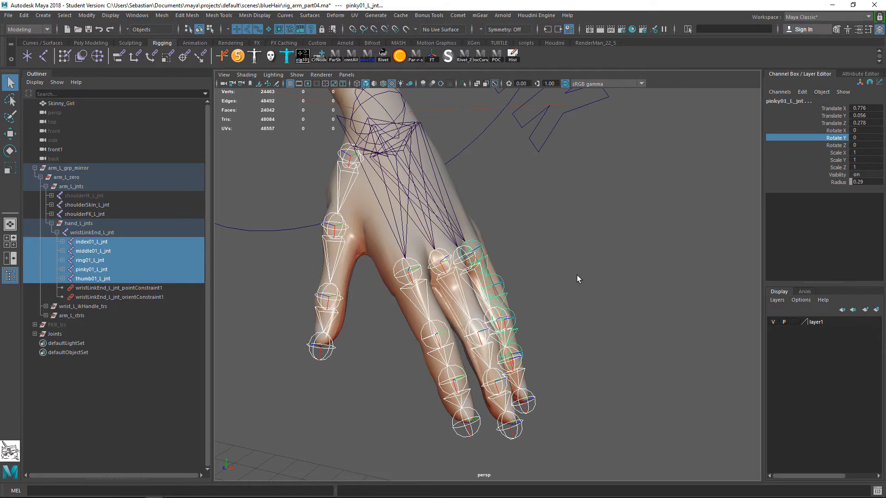
pyautogui.keyDown('alt'); pyautogui.moveTo(581, 243); pyautogui.dragTo(590, 248, button='right'); pyautogui.keyUp('alt')
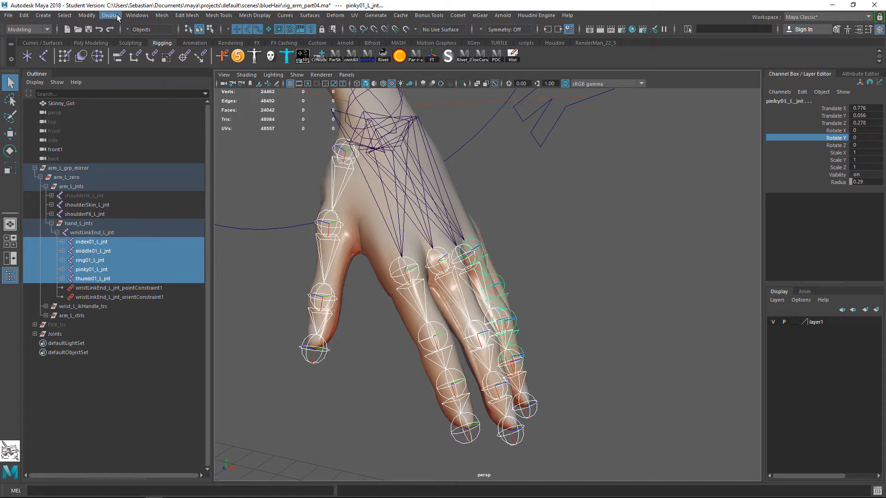
# - Extend the selection to the full finger hierarchies, reduce the joints' Radius to 0.12 and deselect everything
pyautogui.click(64, 15)
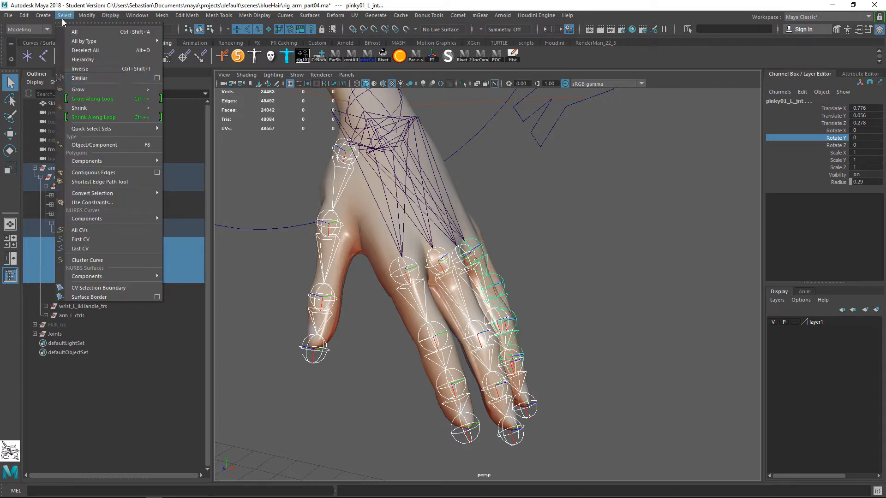
pyautogui.click(107, 60)
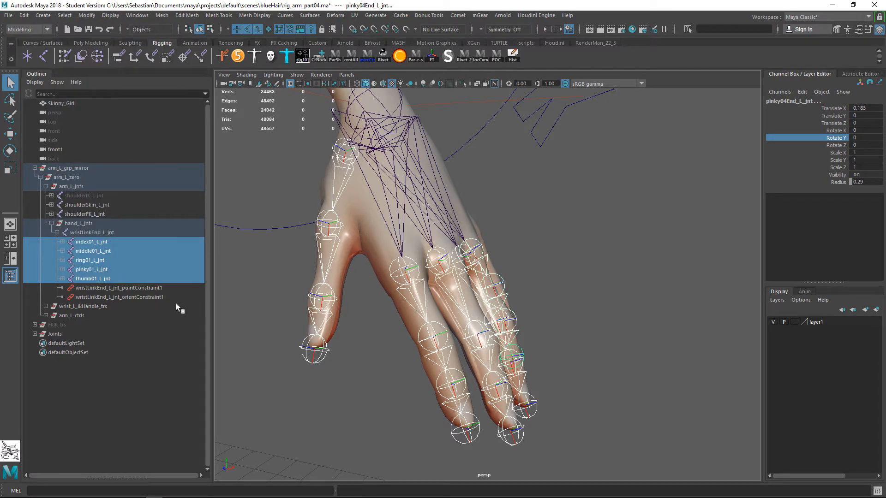
pyautogui.click(839, 182)
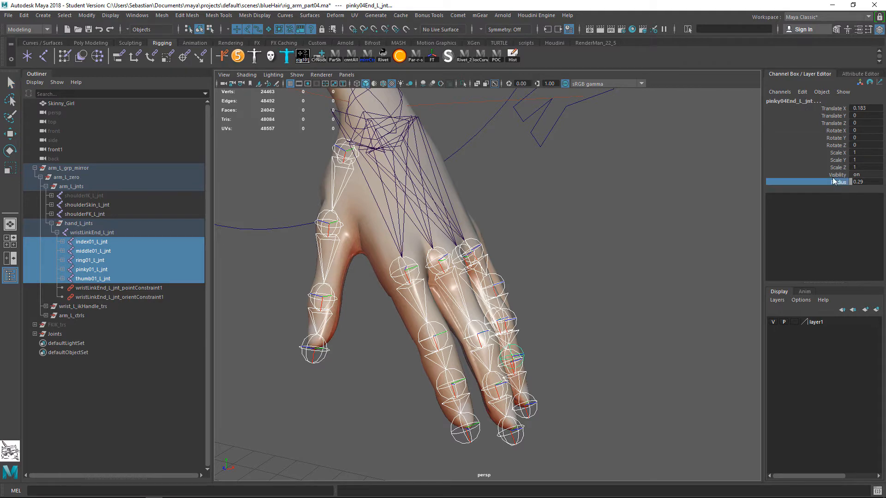
pyautogui.moveTo(658, 185); pyautogui.dragTo(650, 181, button='middle')
pyautogui.moveTo(604, 241)
pyautogui.keyDown('alt'); pyautogui.mouseDown()
pyautogui.moveTo(524, 234)
pyautogui.moveTo(603, 251)
pyautogui.moveTo(594, 244)
pyautogui.mouseUp(); pyautogui.keyUp('alt')
pyautogui.click(594, 245)
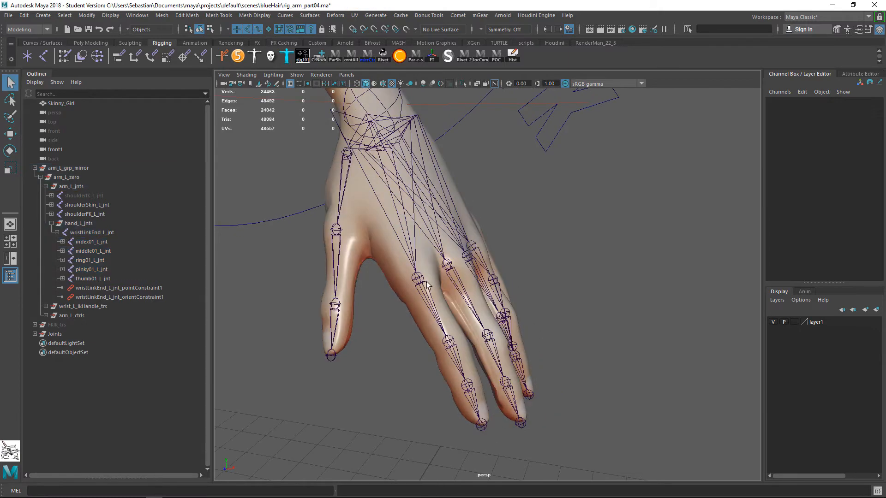
# - Examine the index finger chain by selecting index01_L_jnt and its following joints one after another
pyautogui.click(430, 290)
pyautogui.keyDown('alt'); pyautogui.moveTo(454, 305); pyautogui.dragTo(473, 316, button='right'); pyautogui.keyUp('alt')
pyautogui.keyDown('alt'); pyautogui.moveTo(472, 315); pyautogui.dragTo(507, 253, button='middle'); pyautogui.keyUp('alt')
pyautogui.keyDown('alt'); pyautogui.moveTo(506, 252); pyautogui.dragTo(460, 266); pyautogui.keyUp('alt')
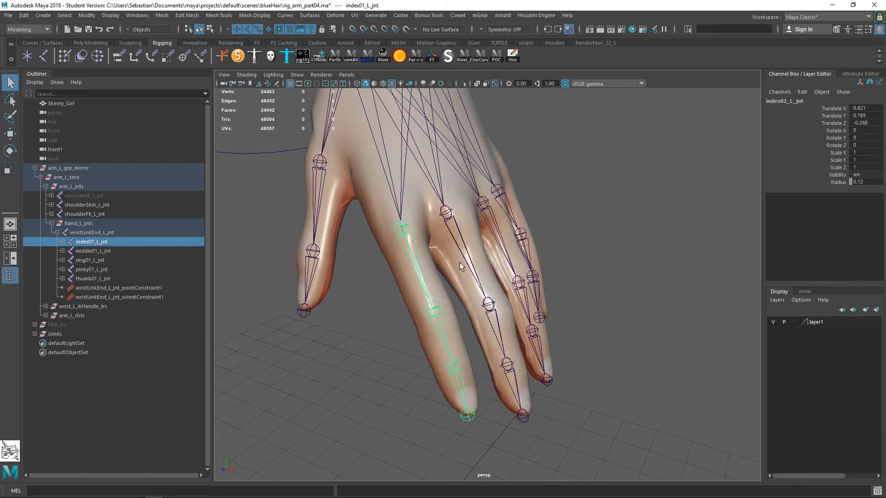
pyautogui.click(435, 305)
pyautogui.click(454, 364)
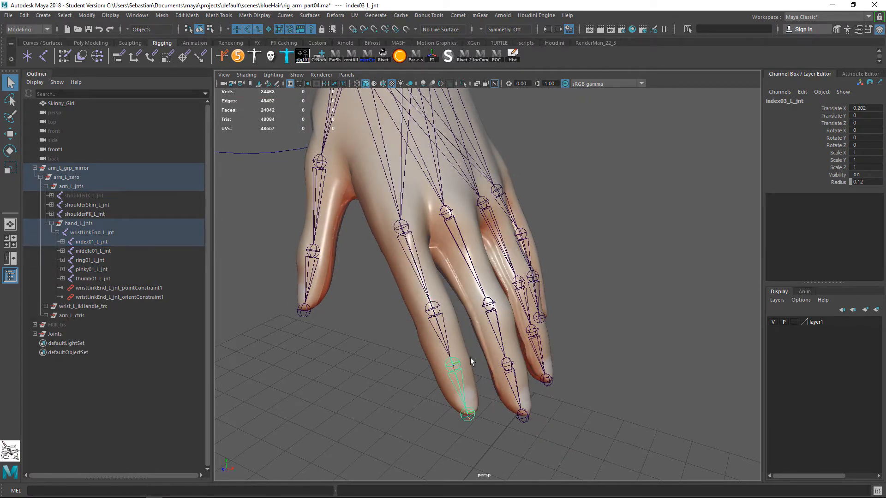
pyautogui.click(415, 242)
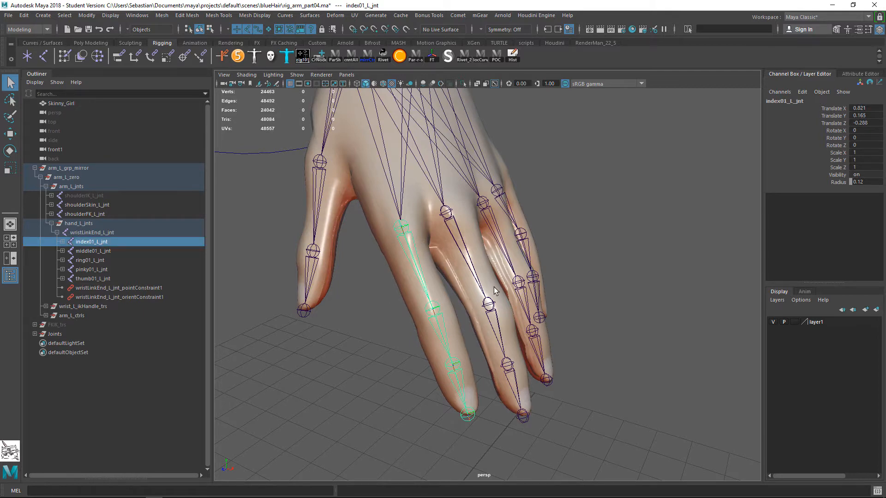
pyautogui.keyDown('alt'); pyautogui.moveTo(517, 310); pyautogui.dragTo(497, 312); pyautogui.keyUp('alt')
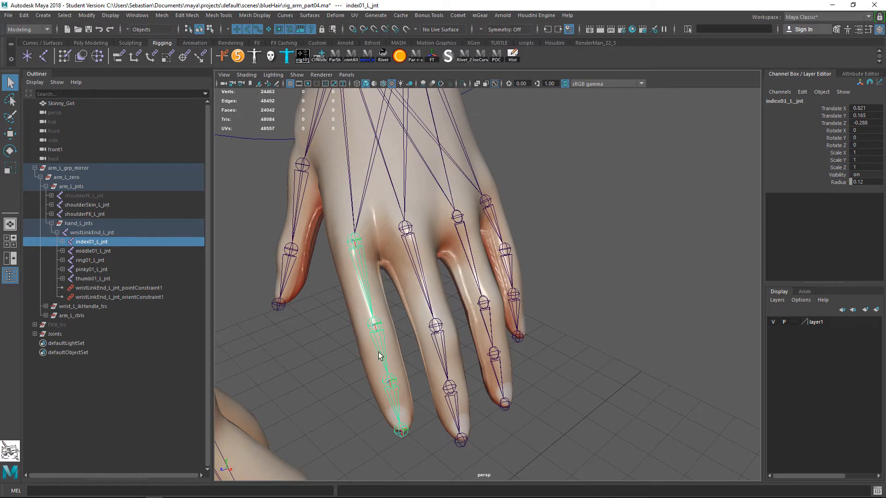
# - Expand the whole wristLinkEnd_L_jnt hierarchy and select all finger joints from index01_L_jnt to thumb04End_L_jnt
pyautogui.click(57, 233)
pyautogui.click(58, 232)
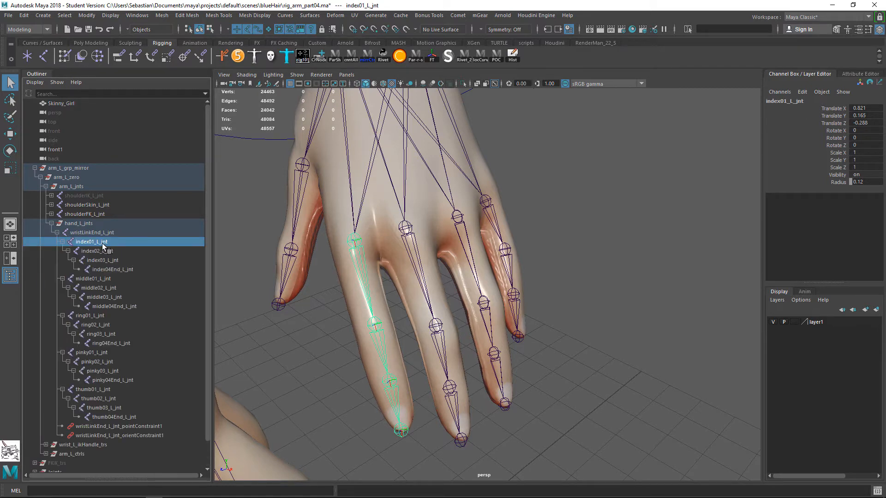
pyautogui.moveTo(105, 244); pyautogui.dragTo(124, 419)
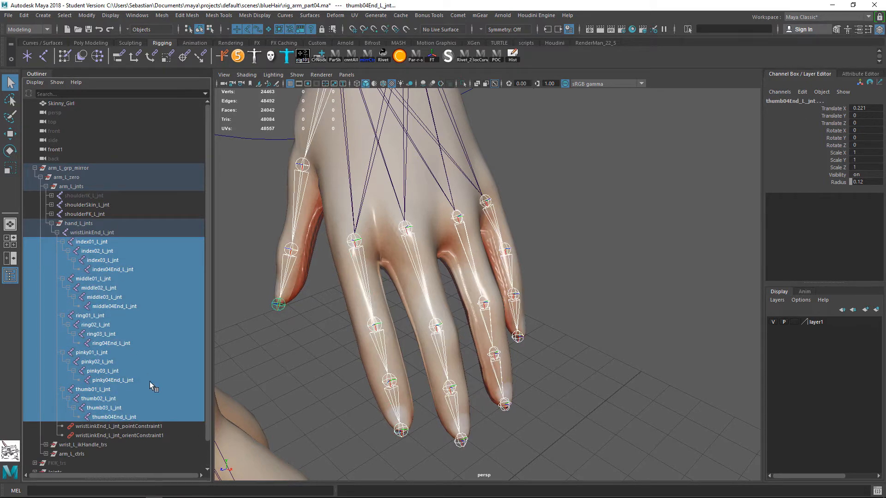
# - Try moving the index fingertip joint index04End_L_jnt along its X axis, and undo the move
pyautogui.click(459, 441)
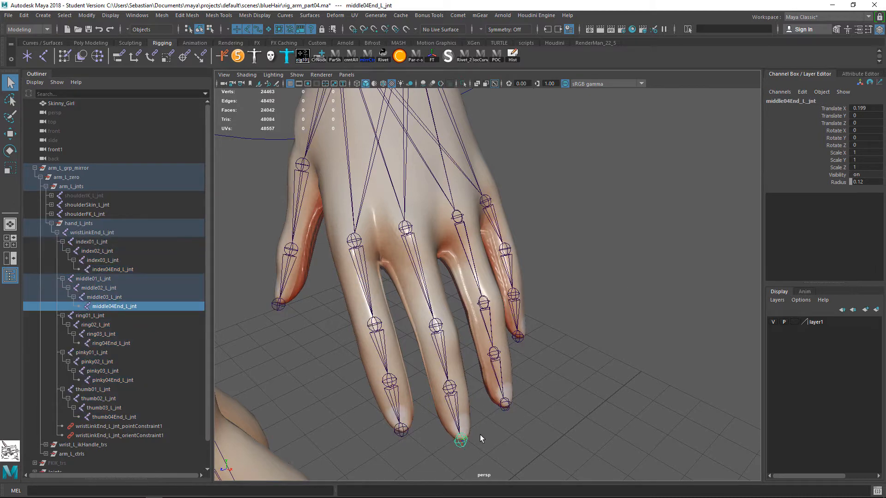
pyautogui.click(506, 404)
pyautogui.click(401, 431)
pyautogui.press('w')
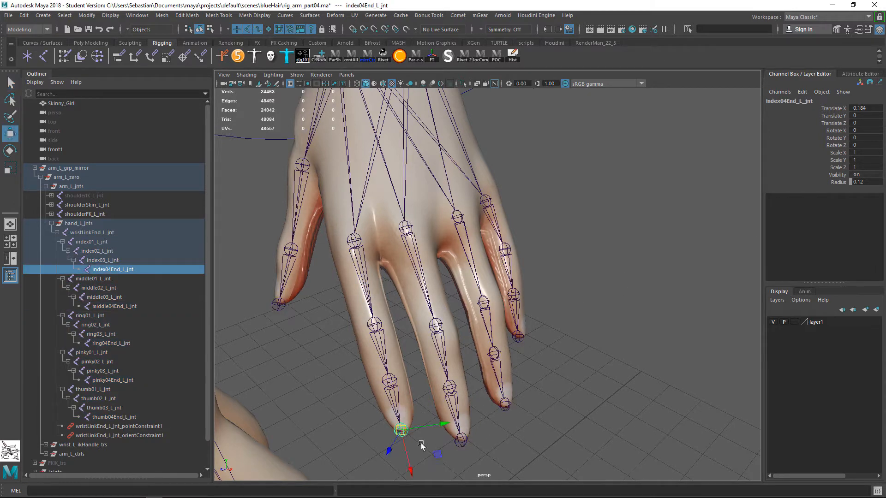
pyautogui.moveTo(410, 433); pyautogui.dragTo(410, 471)
pyautogui.hotkey('ctrl', 'z')
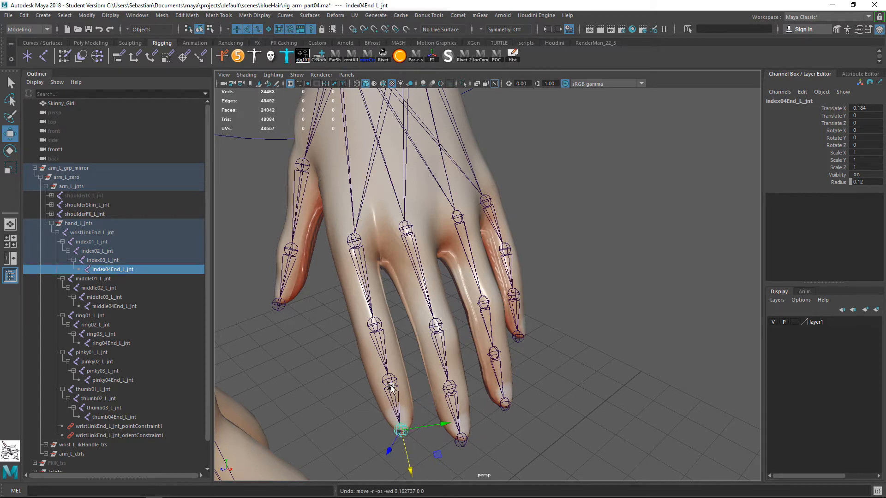
# - Select the hand's joints from wristLinkEnd_L_jnt through thumb04End_L_jnt
pyautogui.keyDown('alt'); pyautogui.moveTo(401, 388); pyautogui.dragTo(246, 404); pyautogui.keyUp('alt')
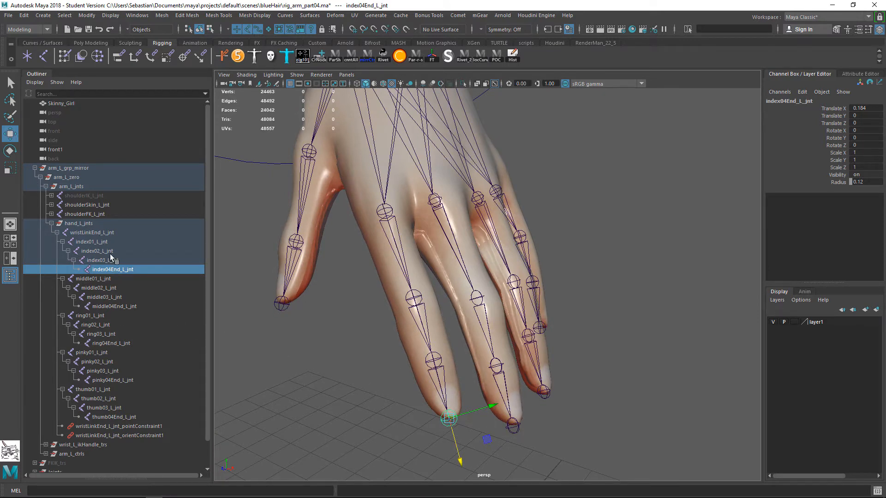
pyautogui.moveTo(109, 239); pyautogui.dragTo(114, 417)
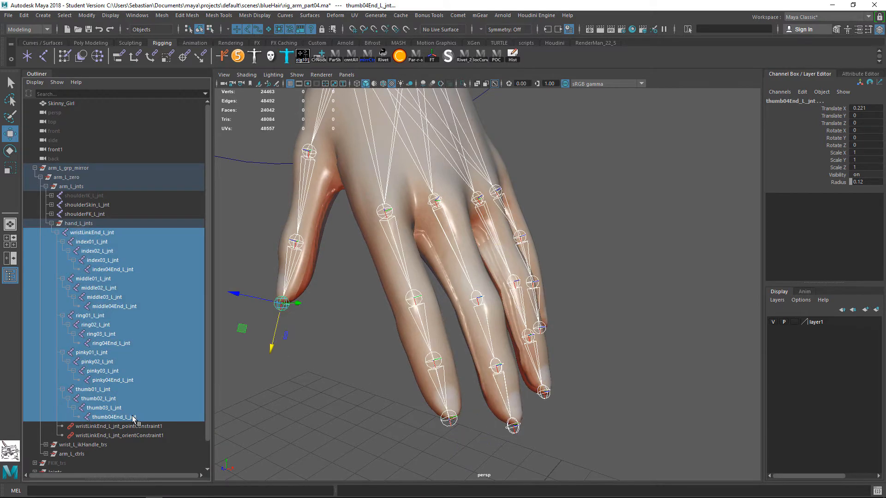
pyautogui.keyDown('alt'); pyautogui.moveTo(461, 200); pyautogui.dragTo(481, 227, button='middle'); pyautogui.keyUp('alt')
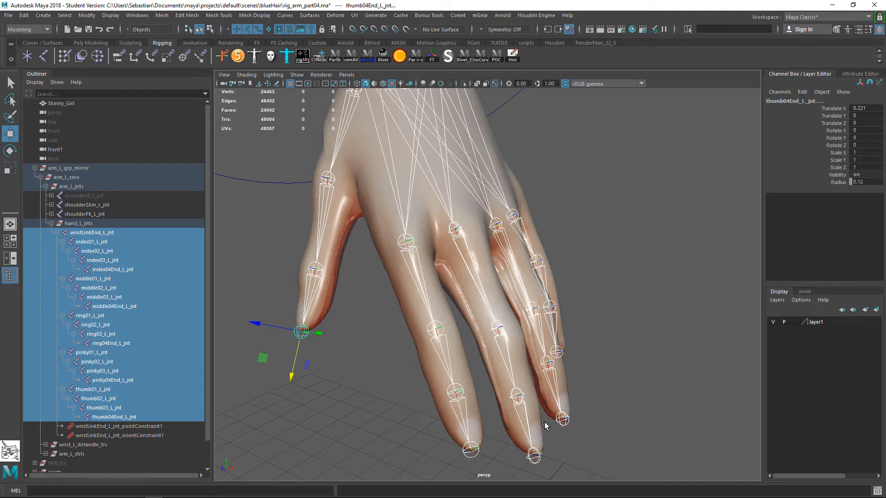
pyautogui.keyDown('alt'); pyautogui.moveTo(549, 407); pyautogui.dragTo(525, 401, button='right'); pyautogui.keyUp('alt')
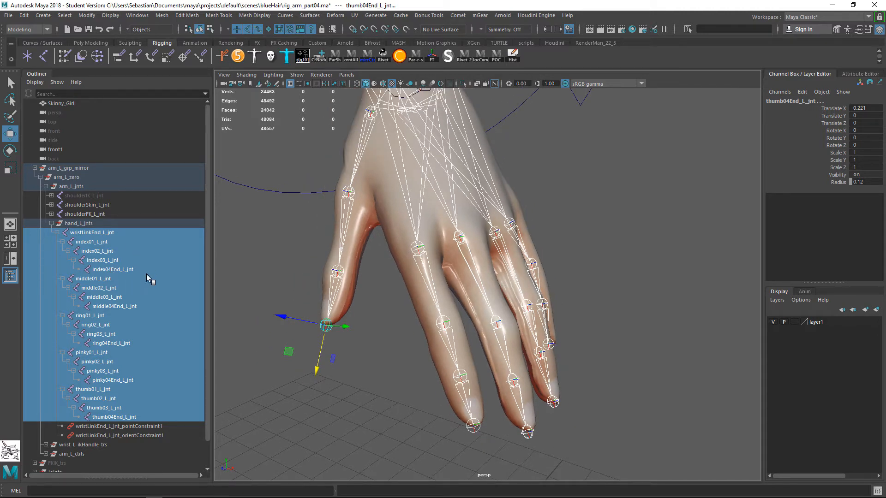
# - Remove the index, middle, ring, pinky and thumb 04End joints and wristLinkEnd_L_jnt from the selection
pyautogui.keyDown('ctrl'); pyautogui.click(128, 270); pyautogui.keyUp('ctrl')
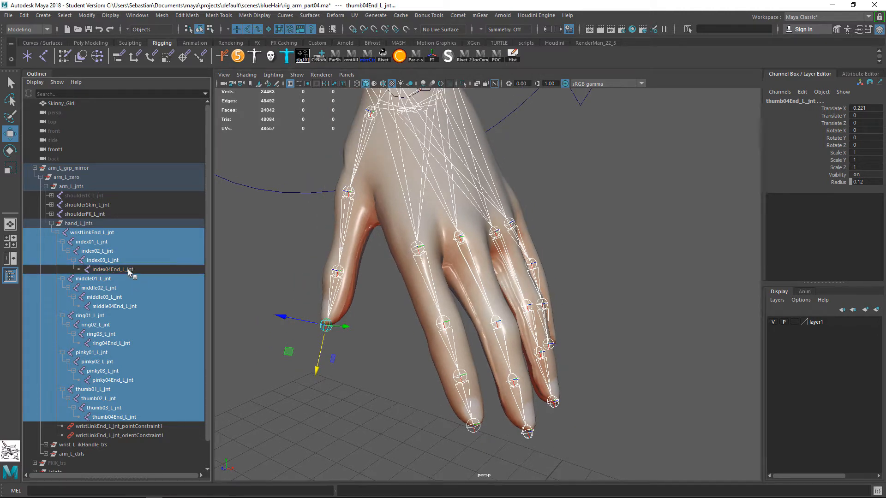
pyautogui.keyDown('ctrl'); pyautogui.click(135, 305); pyautogui.keyUp('ctrl')
pyautogui.keyDown('ctrl'); pyautogui.click(134, 343); pyautogui.keyUp('ctrl')
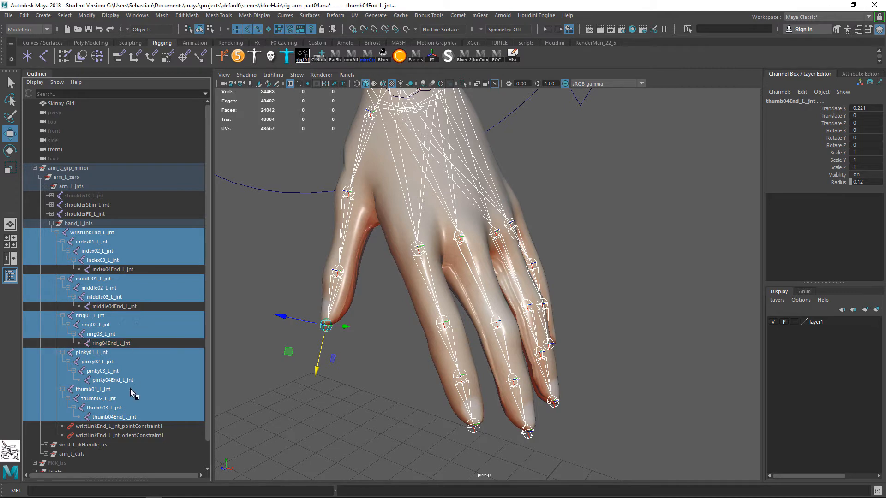
pyautogui.keyDown('ctrl'); pyautogui.click(132, 382); pyautogui.keyUp('ctrl')
pyautogui.keyDown('ctrl'); pyautogui.click(133, 416); pyautogui.keyUp('ctrl')
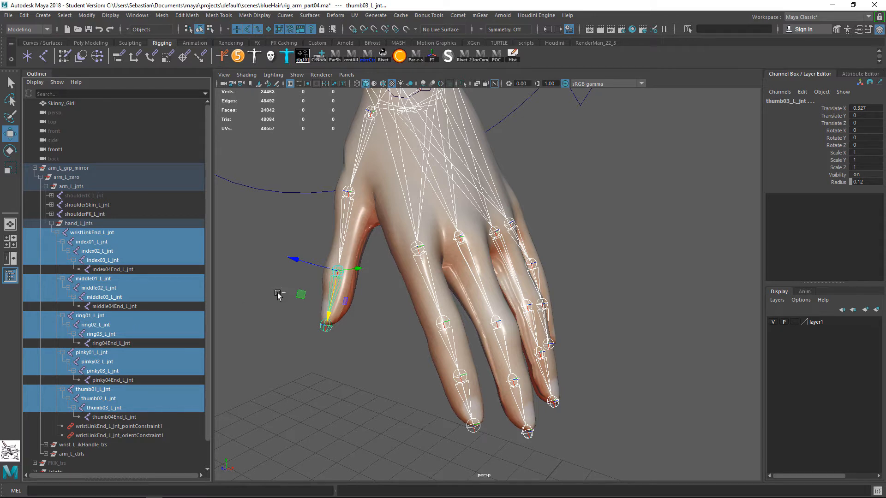
pyautogui.keyDown('ctrl'); pyautogui.click(102, 233); pyautogui.keyUp('ctrl')
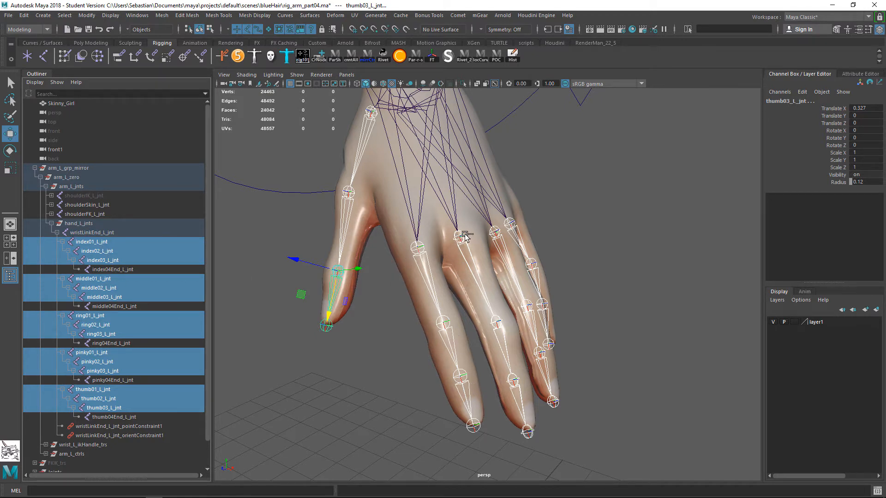
# - Detach Comet's Shapes list as a floating window and create a circleX control shape on every selected finger joint
pyautogui.keyDown('alt'); pyautogui.moveTo(465, 237); pyautogui.dragTo(438, 252); pyautogui.keyUp('alt')
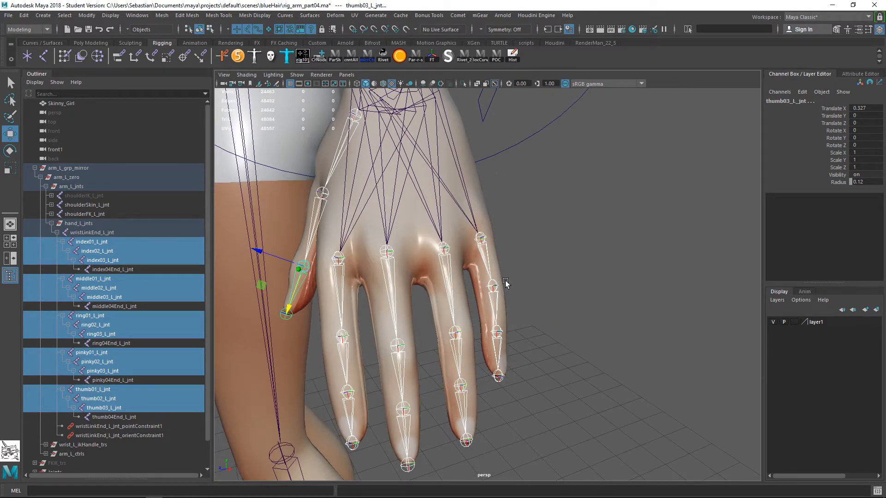
pyautogui.keyDown('alt'); pyautogui.moveTo(431, 303); pyautogui.dragTo(436, 221); pyautogui.keyUp('alt')
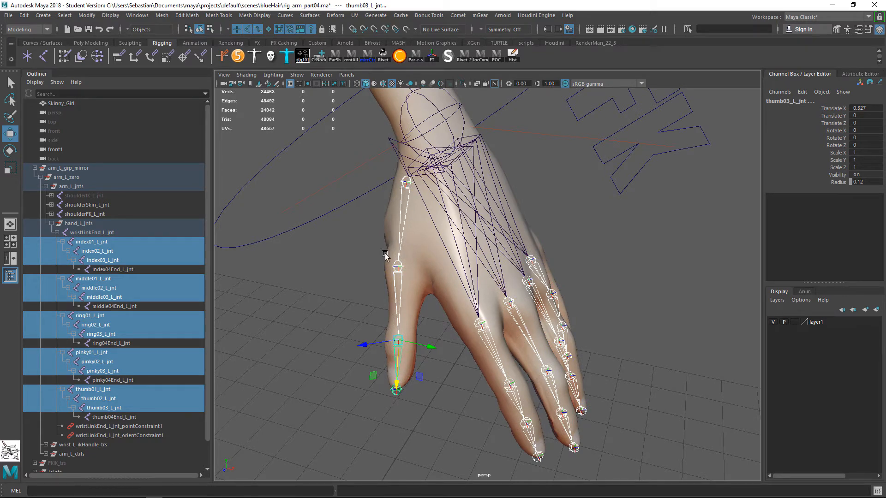
pyautogui.keyDown('alt'); pyautogui.moveTo(434, 316); pyautogui.dragTo(518, 265); pyautogui.keyUp('alt')
pyautogui.scroll(-1, 484, 284)
pyautogui.keyDown('alt'); pyautogui.moveTo(521, 261); pyautogui.dragTo(543, 231, button='middle'); pyautogui.keyUp('alt')
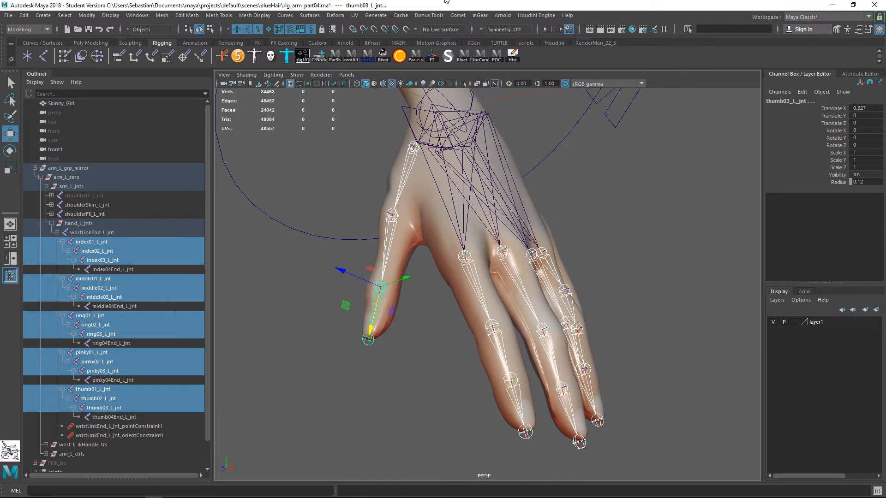
pyautogui.click(458, 15)
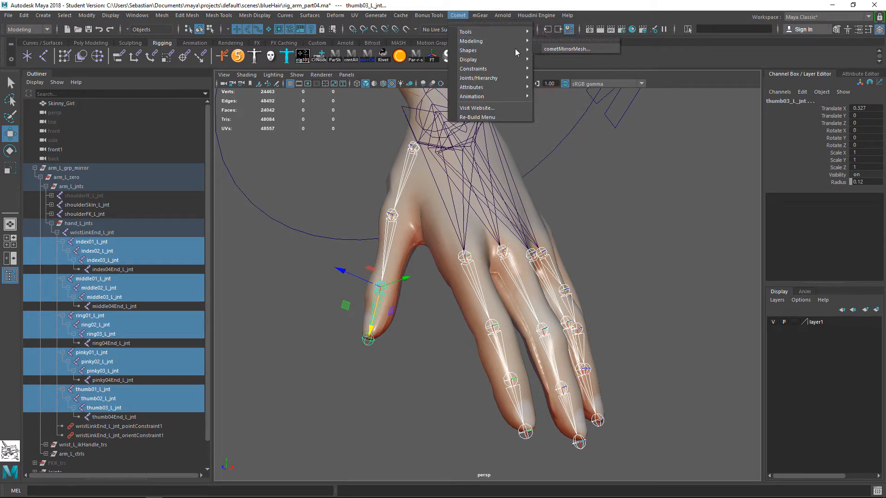
pyautogui.moveTo(508, 50)
pyautogui.click(563, 50)
pyautogui.moveTo(570, 51); pyautogui.dragTo(657, 175)
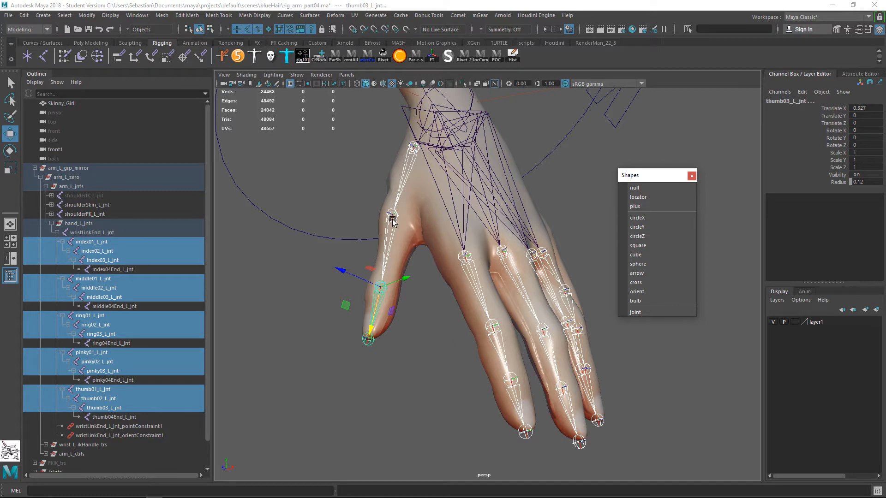
pyautogui.click(666, 218)
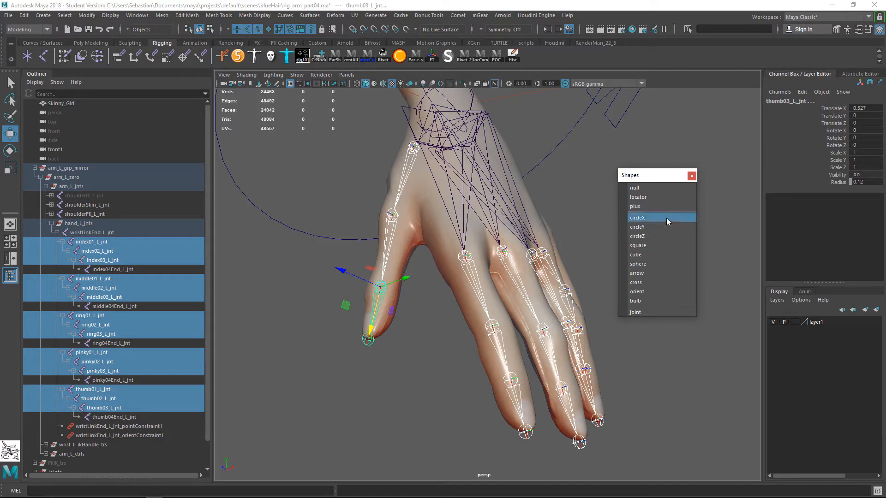
pyautogui.click(667, 218)
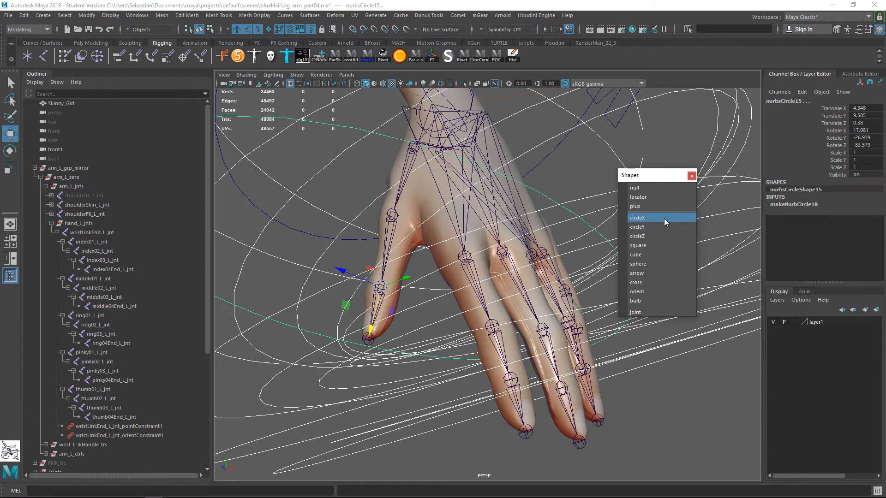
# - Select all control vertices of the new circles in component mode and open the Scale tool's settings
pyautogui.keyDown('alt'); pyautogui.moveTo(517, 284); pyautogui.dragTo(389, 267, button='right'); pyautogui.keyUp('alt')
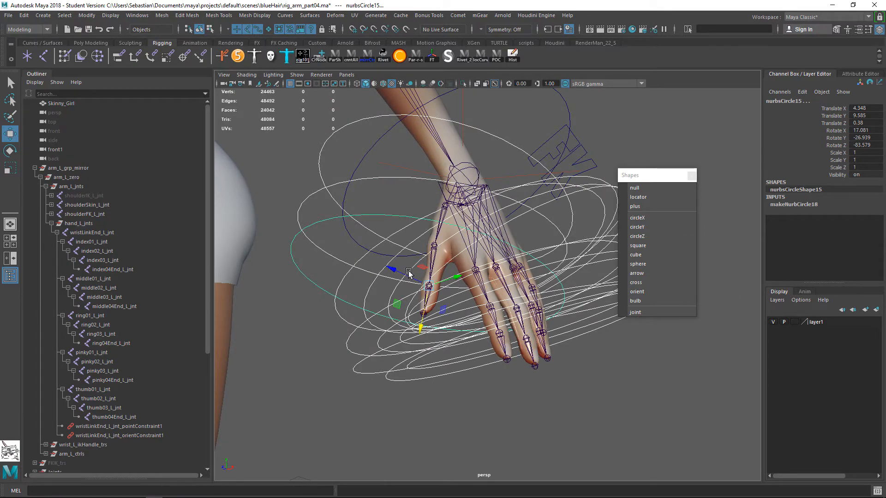
pyautogui.keyDown('alt'); pyautogui.moveTo(426, 285); pyautogui.dragTo(452, 259); pyautogui.keyUp('alt')
pyautogui.scroll(-2, 453, 258)
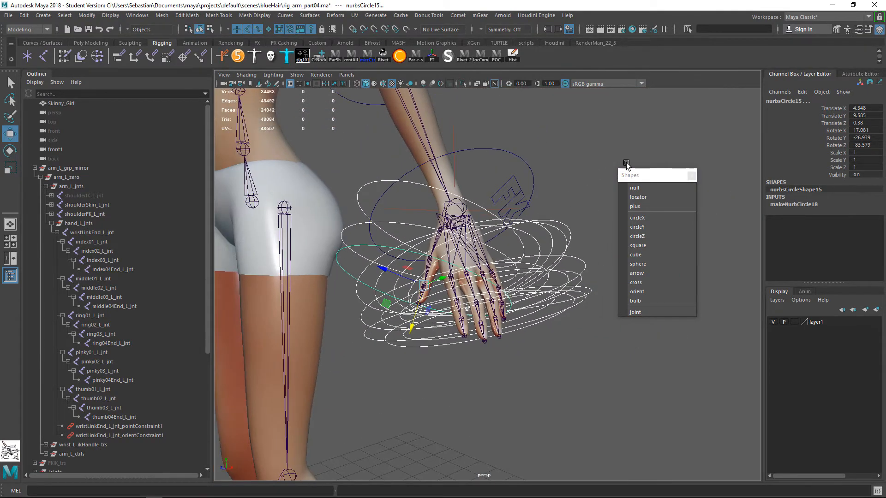
pyautogui.moveTo(643, 177); pyautogui.dragTo(682, 183)
pyautogui.keyDown('alt'); pyautogui.moveTo(540, 288); pyautogui.dragTo(531, 271); pyautogui.keyUp('alt')
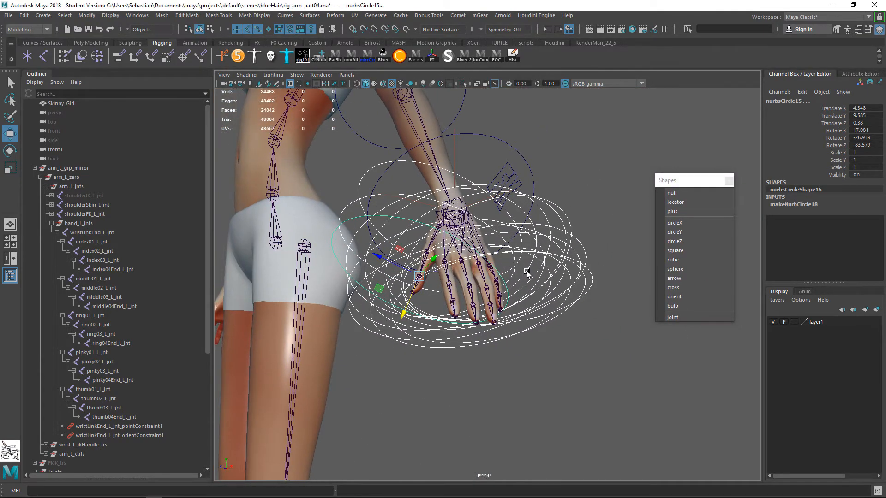
pyautogui.press('w')
pyautogui.scroll(3, 487, 285)
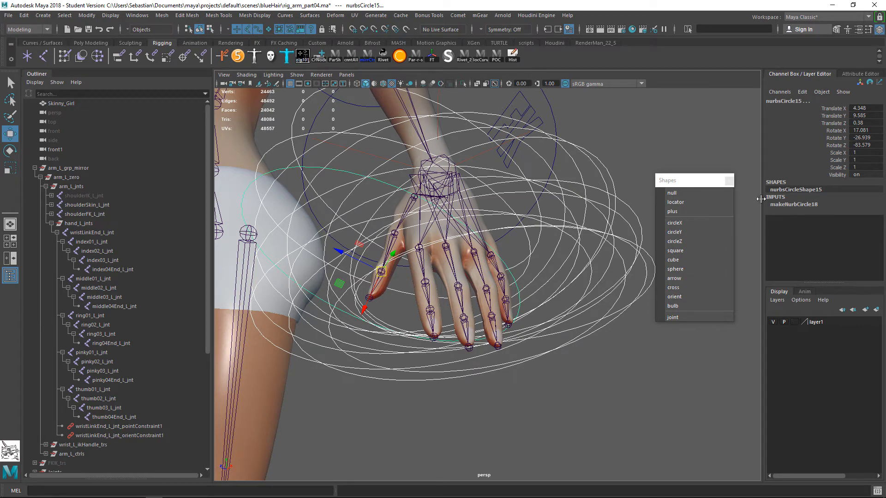
pyautogui.scroll(-1, 496, 184)
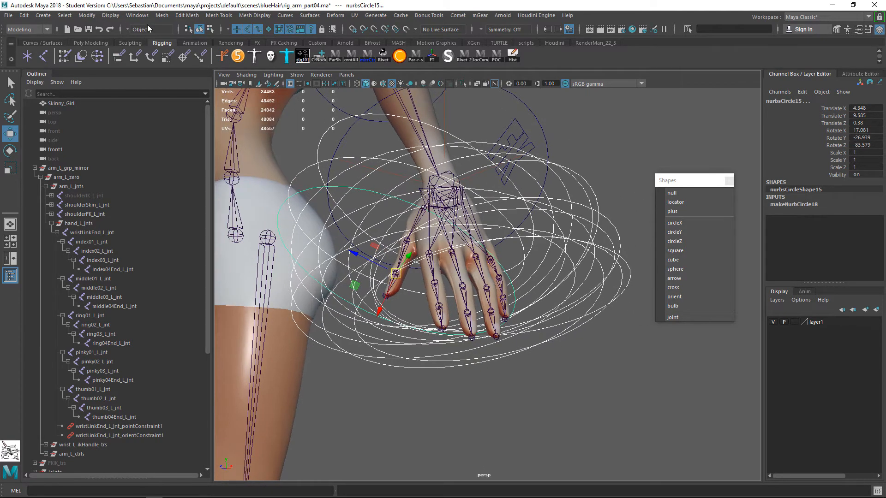
pyautogui.click(211, 29)
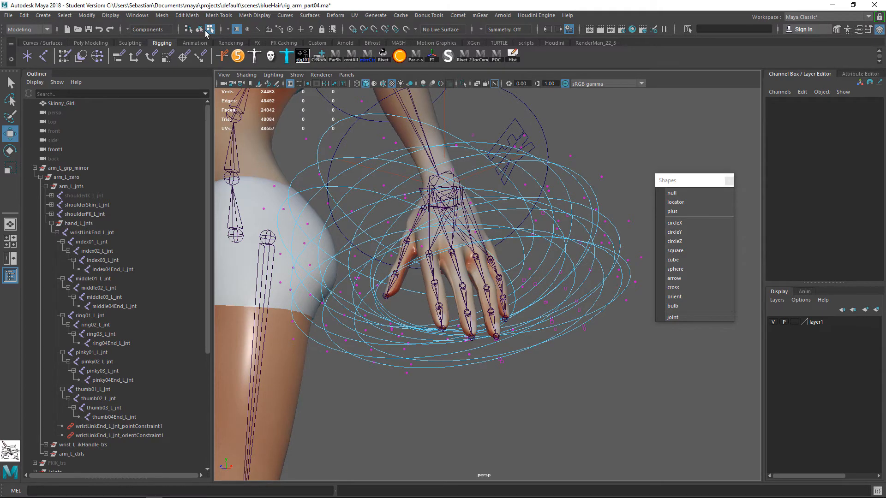
pyautogui.scroll(-2, 530, 192)
pyautogui.moveTo(335, 139); pyautogui.dragTo(295, 102)
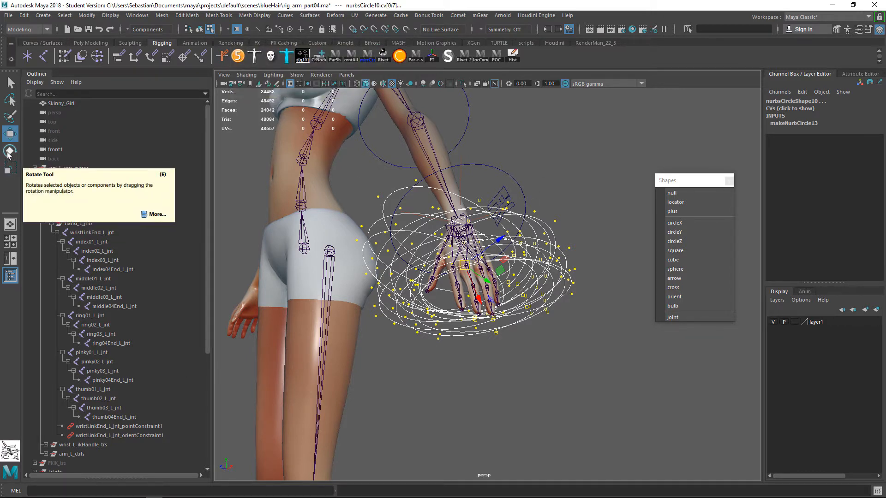
pyautogui.click(10, 169)
pyautogui.doubleClick(10, 170)
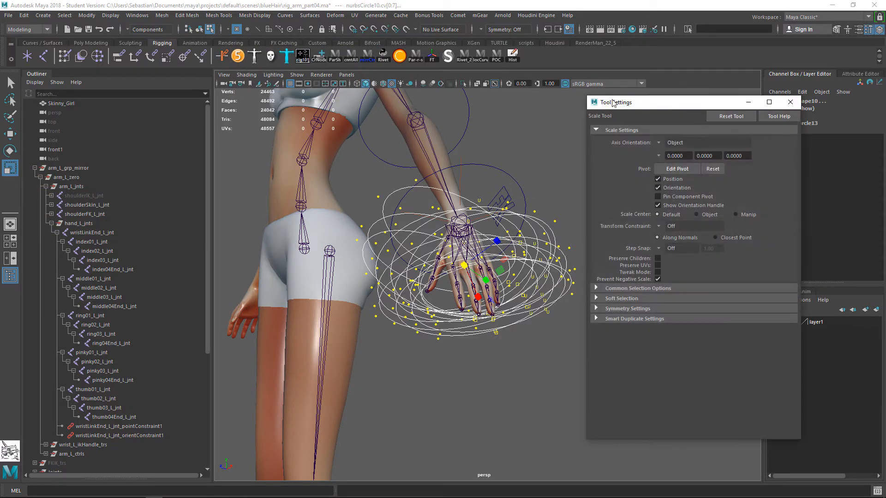
# - Try scaling the circles' control vertices down with the Default scale center, and undo the scaling
pyautogui.moveTo(464, 266); pyautogui.dragTo(344, 265)
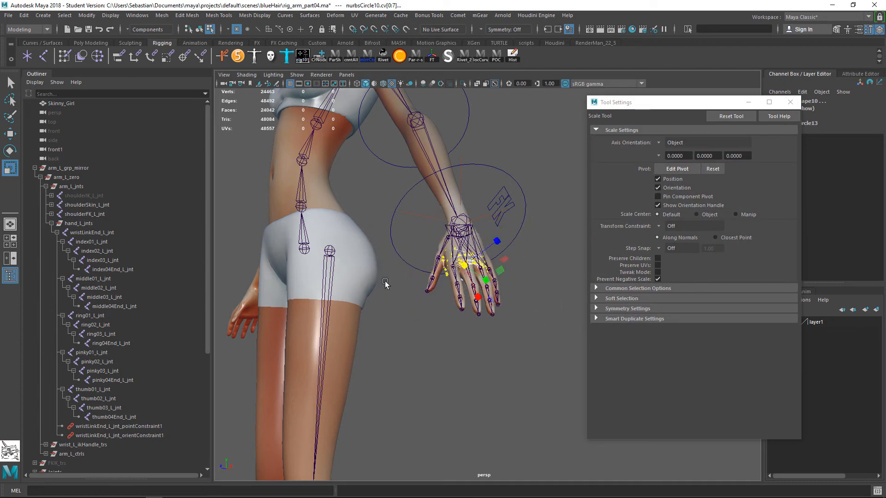
pyautogui.hotkey('ctrl', 'z')
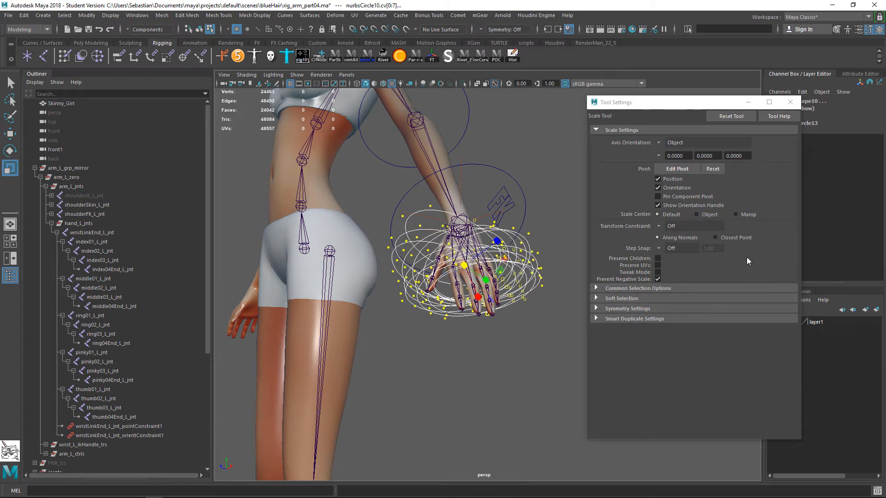
pyautogui.hotkey('ctrl', 'z')
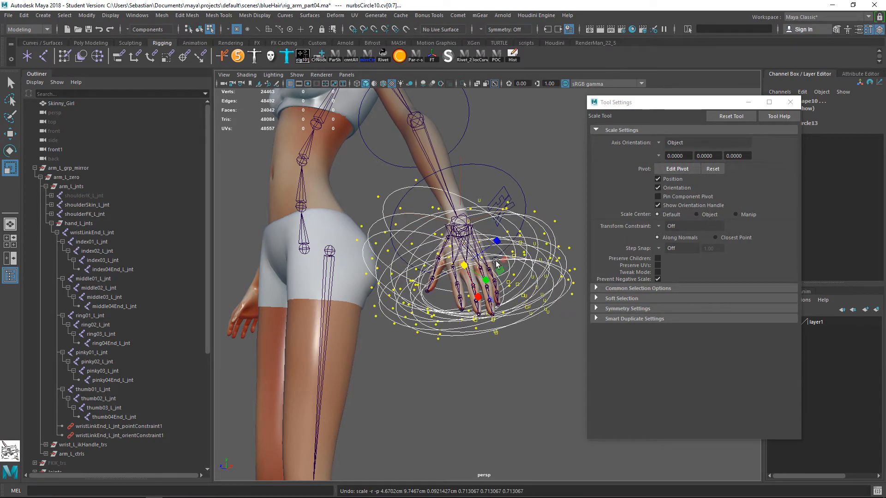
# - Set the Scale tool's Scale Center to Object and scale each circle's control vertices down to roughly finger width
pyautogui.click(711, 214)
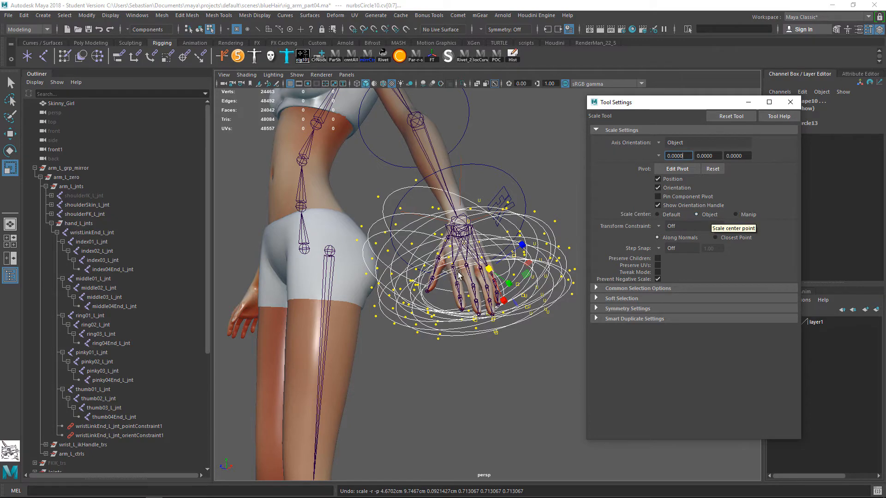
pyautogui.moveTo(480, 267)
pyautogui.keyDown('alt'); pyautogui.mouseDown()
pyautogui.moveTo(454, 273)
pyautogui.moveTo(474, 284)
pyautogui.mouseUp(); pyautogui.keyUp('alt')
pyautogui.keyDown('alt'); pyautogui.moveTo(474, 284); pyautogui.dragTo(501, 330, button='right'); pyautogui.keyUp('alt')
pyautogui.keyDown('alt'); pyautogui.moveTo(500, 320); pyautogui.dragTo(276, 282); pyautogui.keyUp('alt')
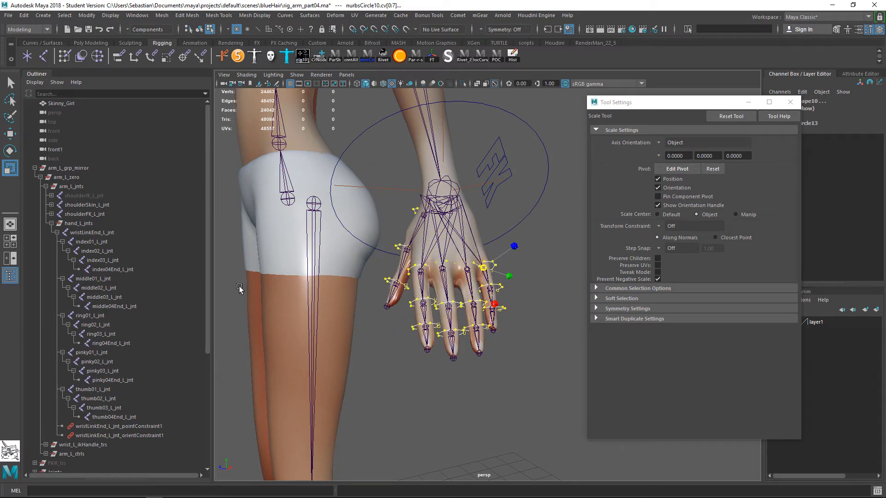
pyautogui.hotkey('ctrl', 'z')
pyautogui.moveTo(478, 267); pyautogui.dragTo(237, 269)
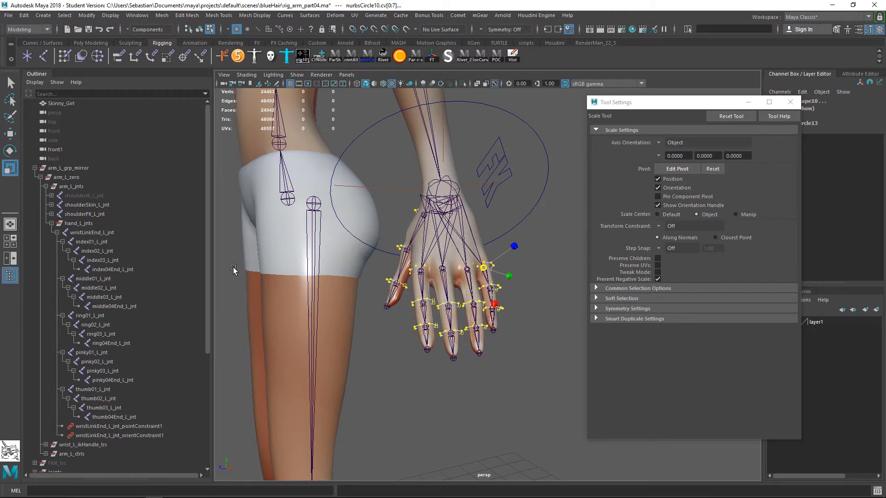
# - Switch to the Select tool and move the Tool Settings and Shapes windows clear of the Channel Box
pyautogui.keyDown('alt'); pyautogui.moveTo(340, 280); pyautogui.dragTo(502, 277); pyautogui.keyUp('alt')
pyautogui.keyDown('alt'); pyautogui.moveTo(516, 253); pyautogui.dragTo(551, 337, button='right'); pyautogui.keyUp('alt')
pyautogui.keyDown('alt'); pyautogui.moveTo(462, 255); pyautogui.dragTo(421, 257, button='middle'); pyautogui.keyUp('alt')
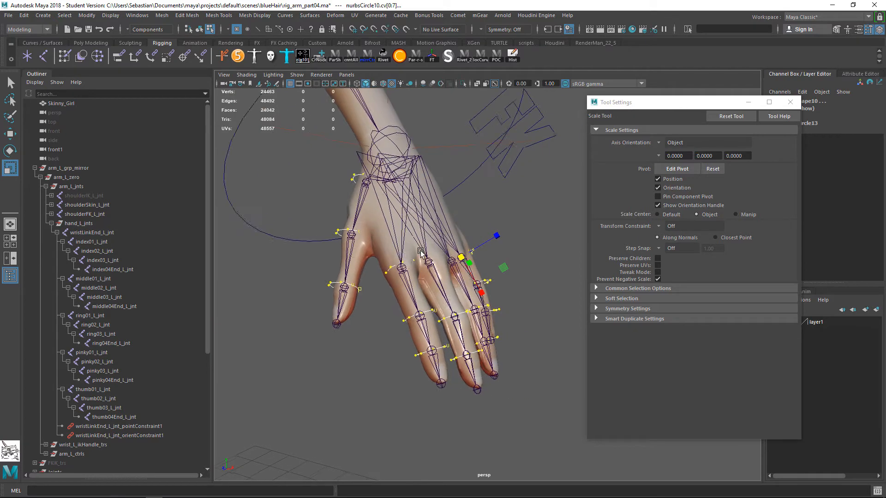
pyautogui.keyDown('alt'); pyautogui.moveTo(421, 253); pyautogui.dragTo(417, 322, button='right'); pyautogui.keyUp('alt')
pyautogui.press('q')
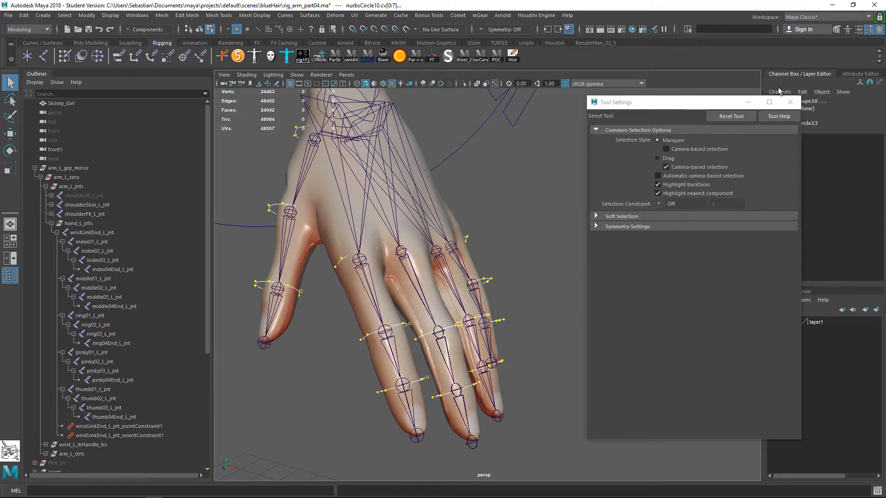
pyautogui.moveTo(692, 103); pyautogui.dragTo(728, 226)
pyautogui.moveTo(671, 178); pyautogui.dragTo(551, 120)
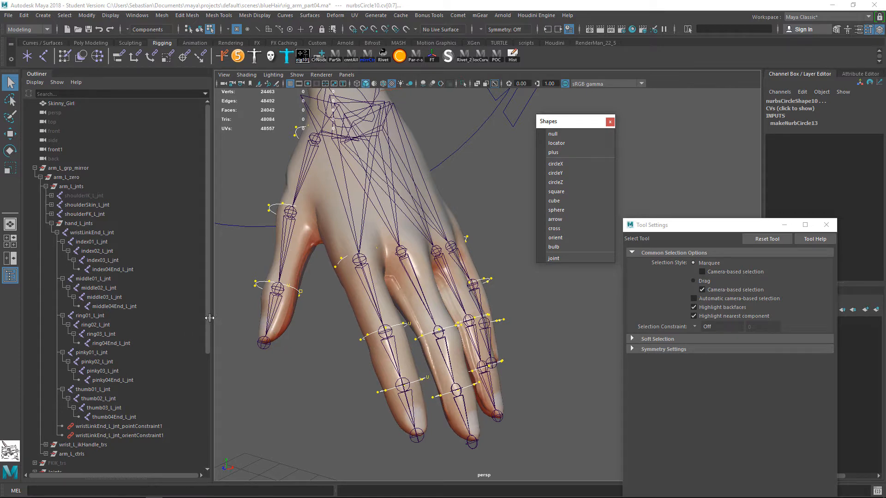
# - Return the circles to object mode, clear the selection and select nurbsCircle1 at the index finger's base joint
pyautogui.scroll(-6, 210, 318)
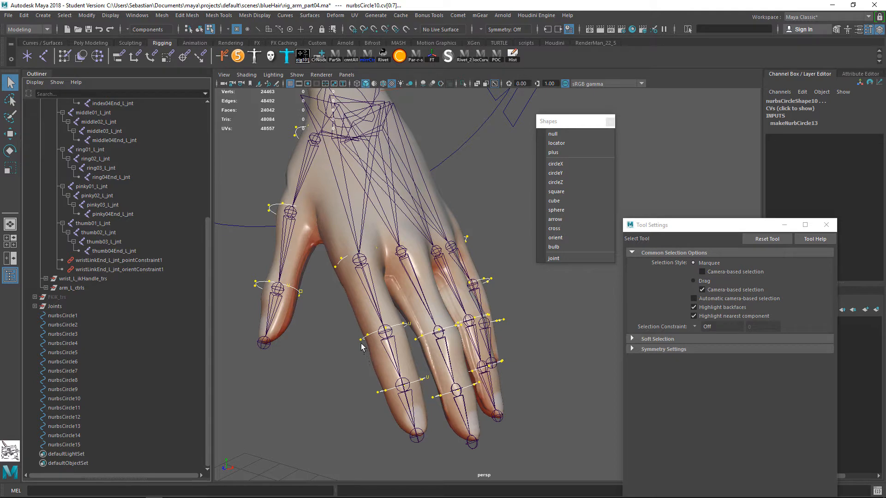
pyautogui.moveTo(365, 337); pyautogui.dragTo(410, 249, button='right')
pyautogui.click(497, 184)
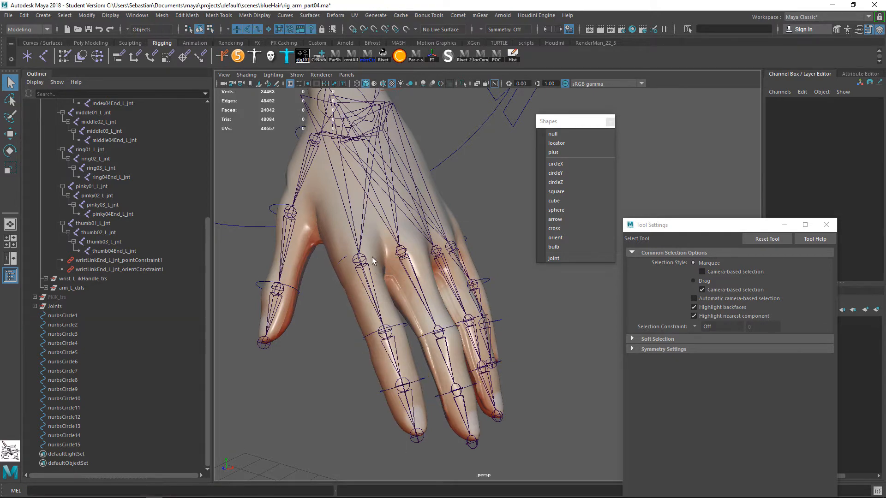
pyautogui.click(342, 264)
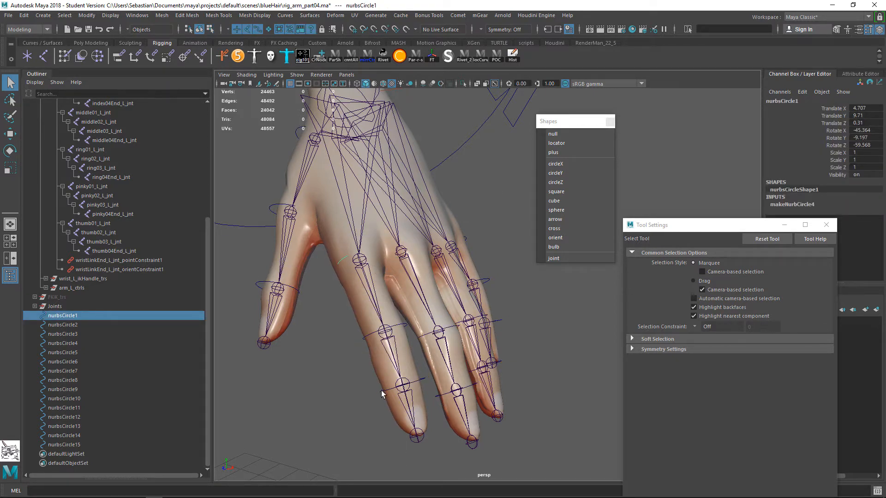
# - Check the name of the index finger's last joint in the Outliner and select its circle, nurbsCircle3
pyautogui.click(383, 393)
pyautogui.scroll(4, 406, 383)
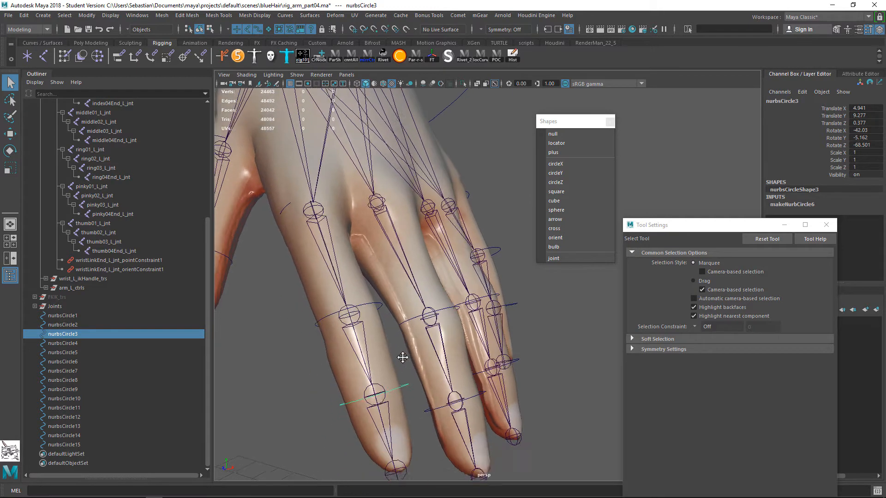
pyautogui.click(395, 380)
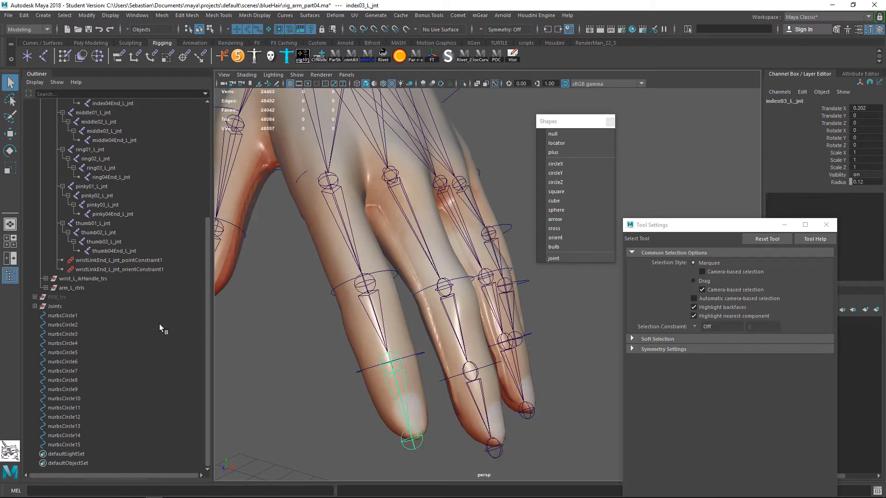
pyautogui.scroll(5, 159, 324)
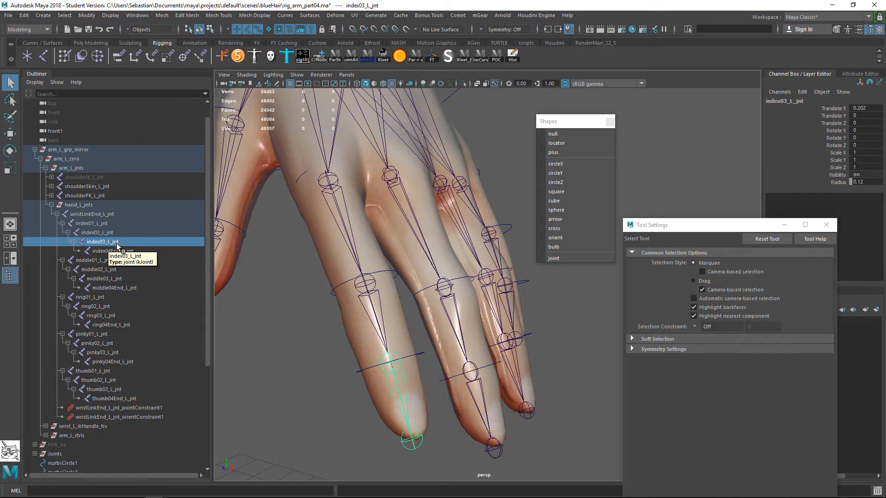
pyautogui.keyDown('alt'); pyautogui.moveTo(422, 365); pyautogui.dragTo(428, 346); pyautogui.keyUp('alt')
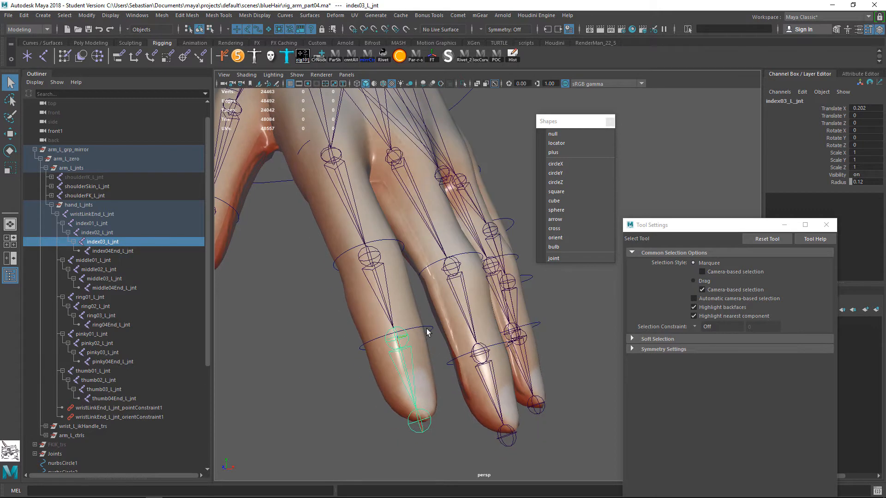
pyautogui.click(427, 330)
pyautogui.scroll(-5, 83, 386)
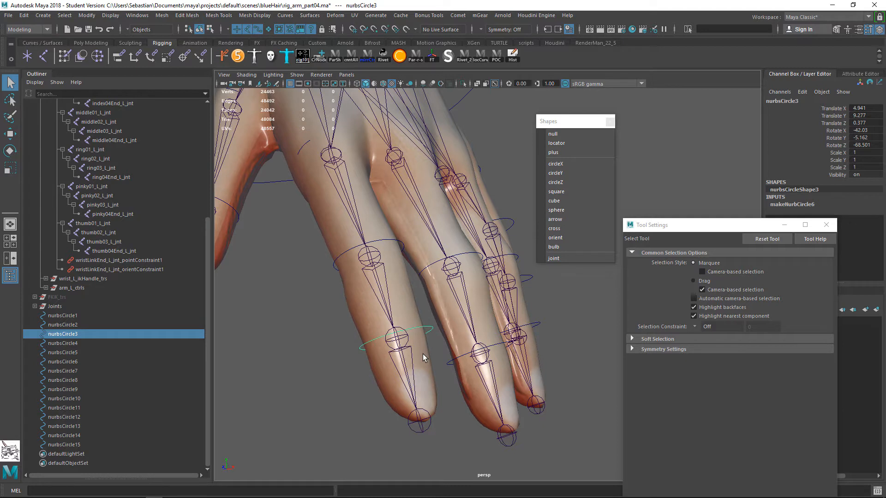
# - Rename the circle at the index finger's last joint to index03_L_CTRL
pyautogui.doubleClick(64, 334)
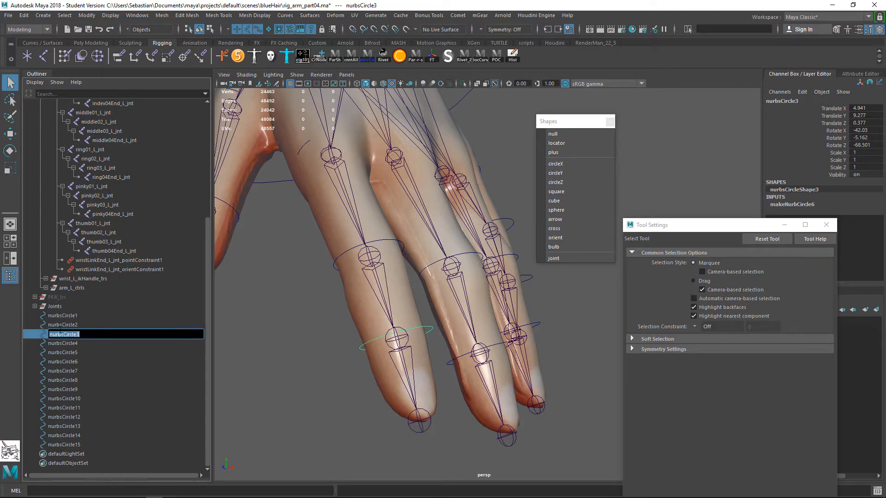
pyautogui.write('index')
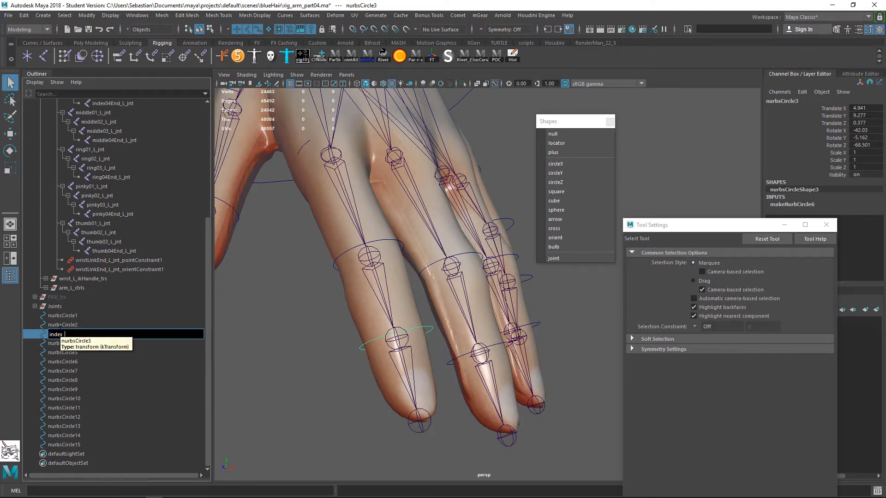
pyautogui.press('capslock')
pyautogui.press('capslock')
pyautogui.press('capslock')
pyautogui.write('L')
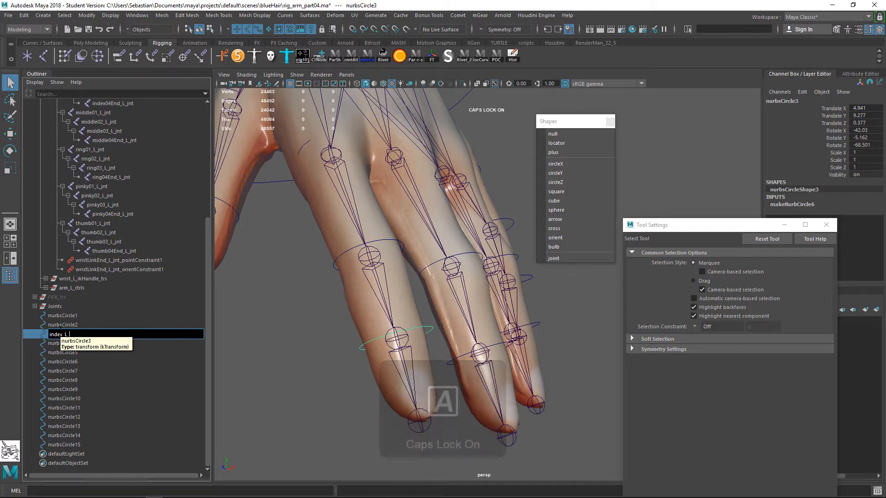
pyautogui.write('_')
pyautogui.press('Left')
pyautogui.press('Left')
pyautogui.press('Left')
pyautogui.write('03')
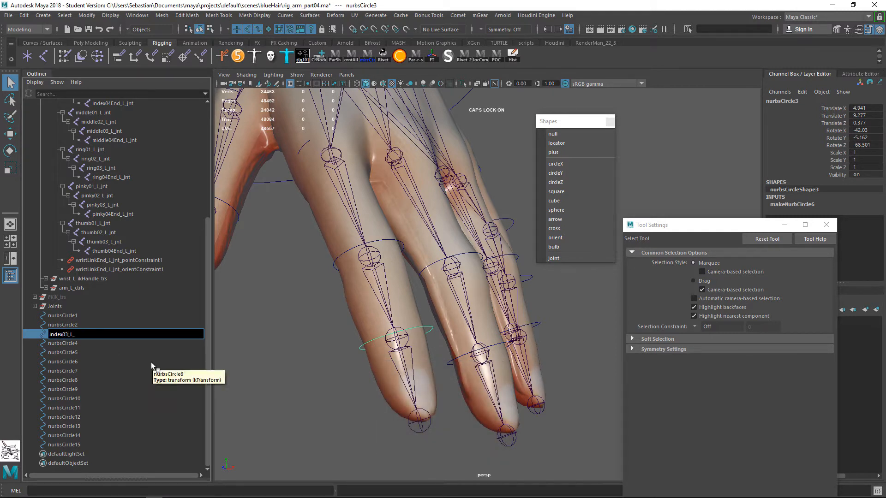
pyautogui.press('Right')
pyautogui.press('Right')
pyautogui.press('Right')
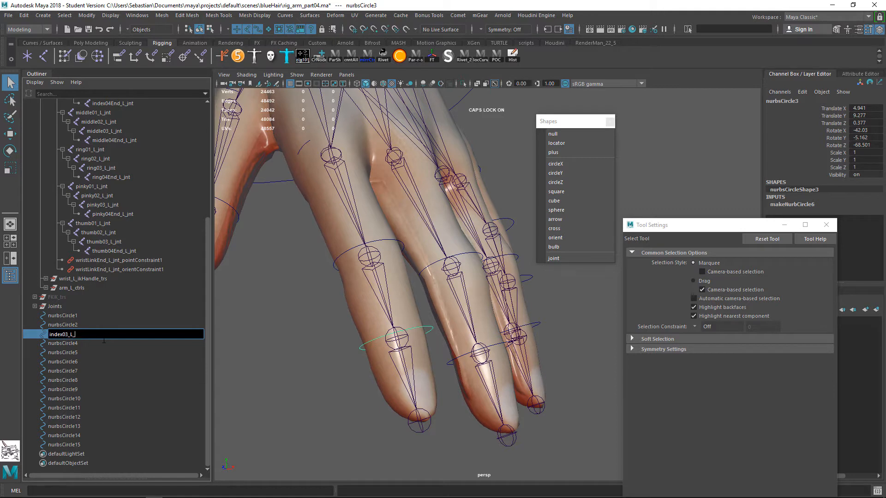
pyautogui.press('Return')
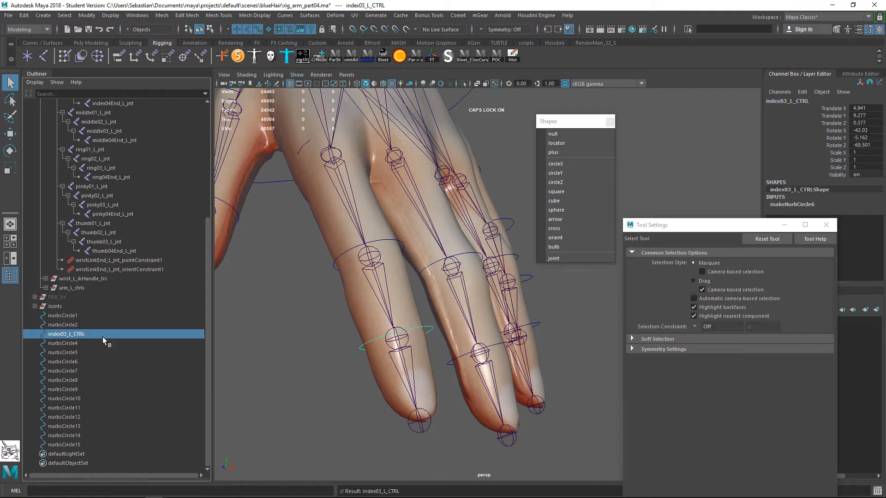
# - Change the index finger control's name to index03_L_ctrl, with the suffix in lower case
pyautogui.doubleClick(106, 335)
pyautogui.press('Right')
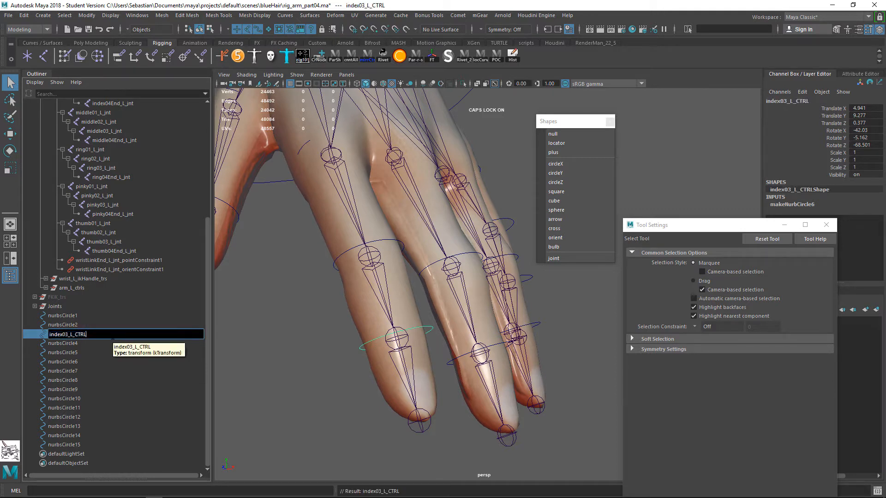
pyautogui.press('capslock')
pyautogui.write('ct')
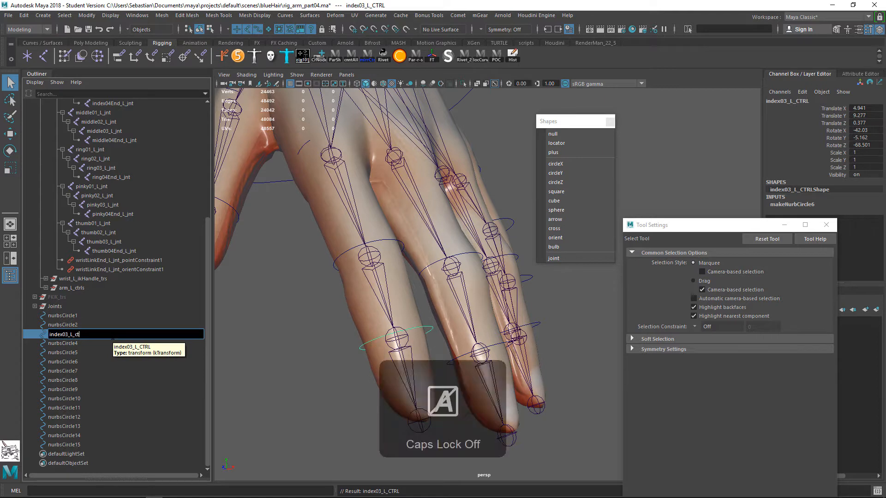
pyautogui.write('rl')
pyautogui.press('Return')
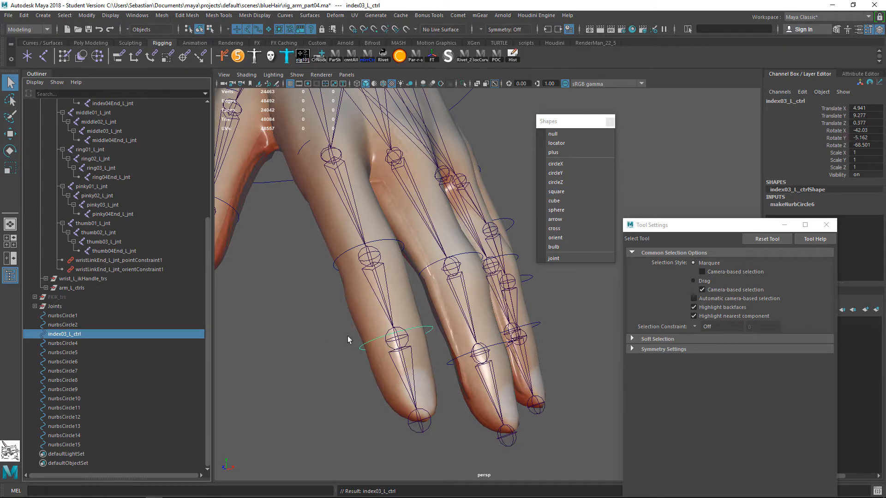
# - Try rotating index03_L_ctrl with the Rotate tool, undo the rotation and return to the Select tool
pyautogui.press('e')
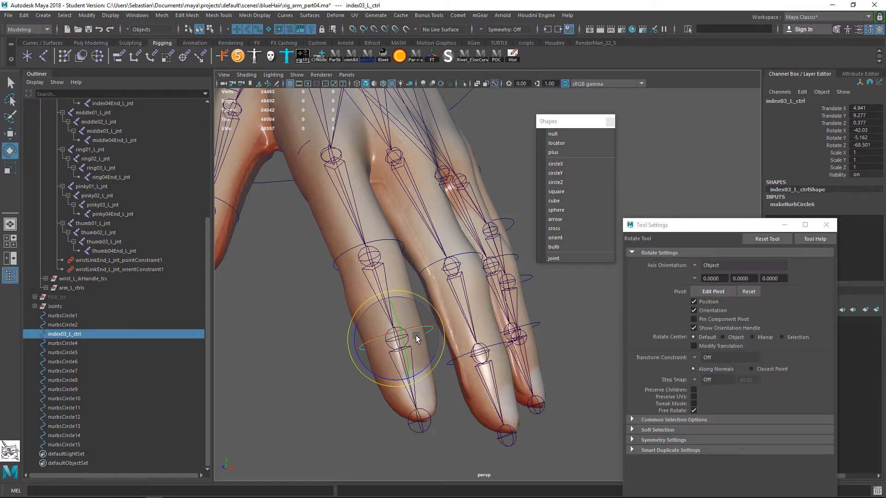
pyautogui.moveTo(400, 347); pyautogui.dragTo(443, 372)
pyautogui.hotkey('ctrl', 'z')
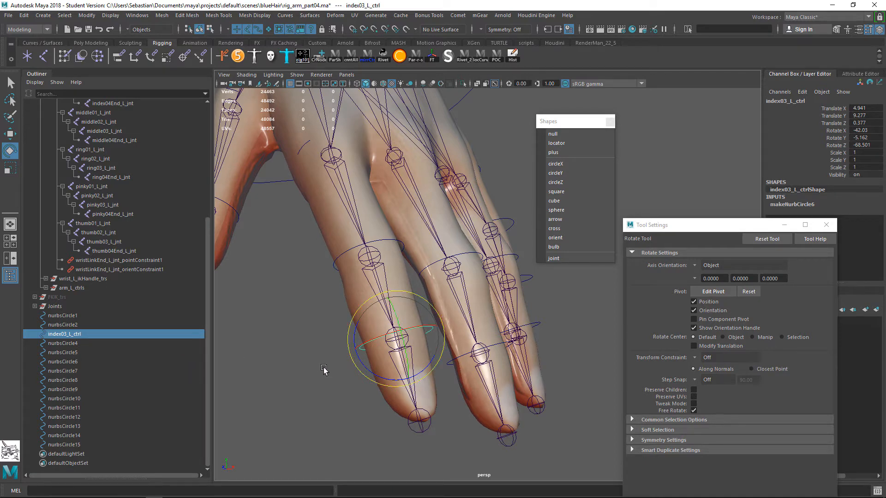
pyautogui.keyDown('alt'); pyautogui.moveTo(325, 366); pyautogui.dragTo(348, 344); pyautogui.keyUp('alt')
pyautogui.press('q')
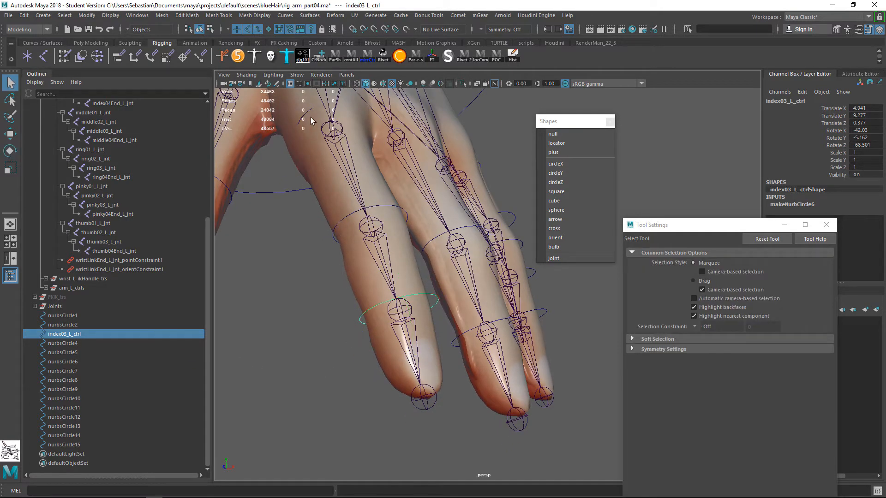
pyautogui.keyDown('alt'); pyautogui.moveTo(396, 327); pyautogui.dragTo(424, 356); pyautogui.keyUp('alt')
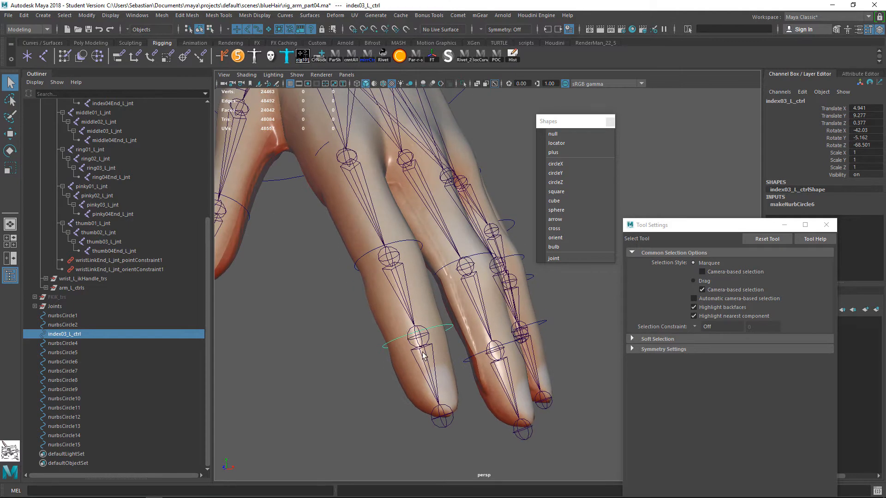
# - Group index03_L_ctrl twice, expand the outer group and examine its pivot position with the Move tool
pyautogui.hotkey('ctrl', 'g')
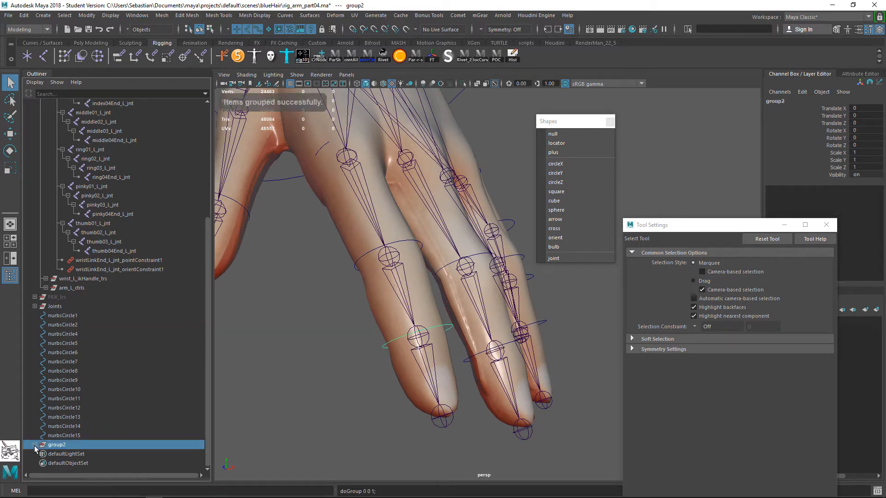
pyautogui.click(35, 445)
pyautogui.press('f')
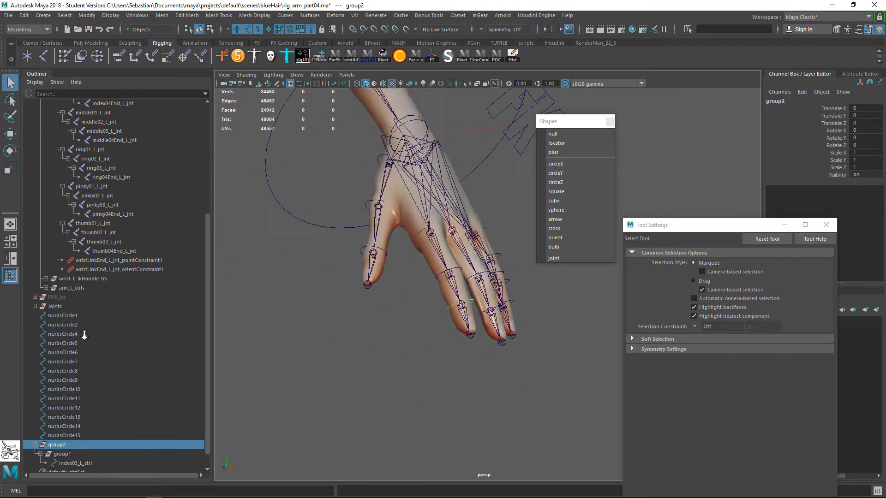
pyautogui.keyDown('alt'); pyautogui.moveTo(85, 335); pyautogui.dragTo(27, 337, button='right'); pyautogui.keyUp('alt')
pyautogui.press('w')
pyautogui.keyDown('alt'); pyautogui.moveTo(258, 343); pyautogui.dragTo(369, 406); pyautogui.keyUp('alt')
pyautogui.keyDown('alt'); pyautogui.moveTo(387, 397); pyautogui.dragTo(388, 266, button='middle'); pyautogui.keyUp('alt')
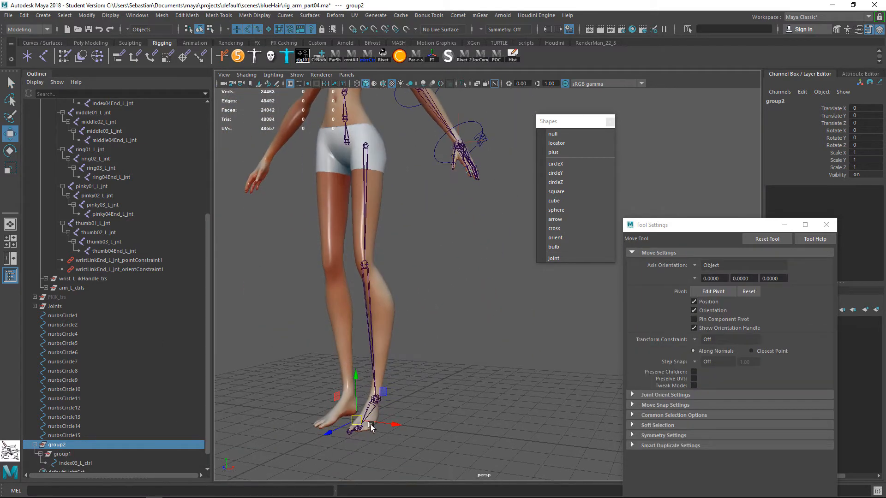
pyautogui.keyDown('alt'); pyautogui.moveTo(371, 425); pyautogui.dragTo(472, 380, button='right'); pyautogui.keyUp('alt')
# - Undo the grouping and both renames of the index finger circle
pyautogui.hotkey('ctrl', 'z')
pyautogui.hotkey('ctrl', 'z')
pyautogui.hotkey('ctrl', 'z')
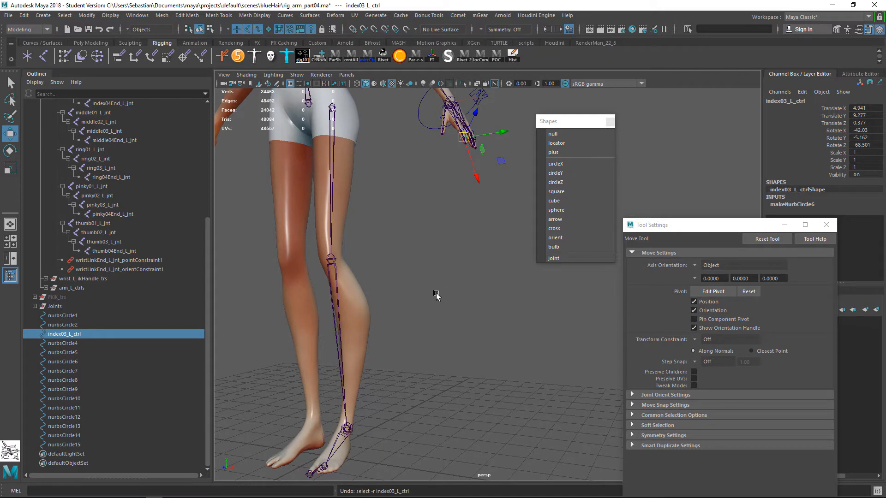
pyautogui.hotkey('ctrl', 'z')
pyautogui.hotkey('ctrl', 'z')
pyautogui.hotkey('ctrl', 'z')
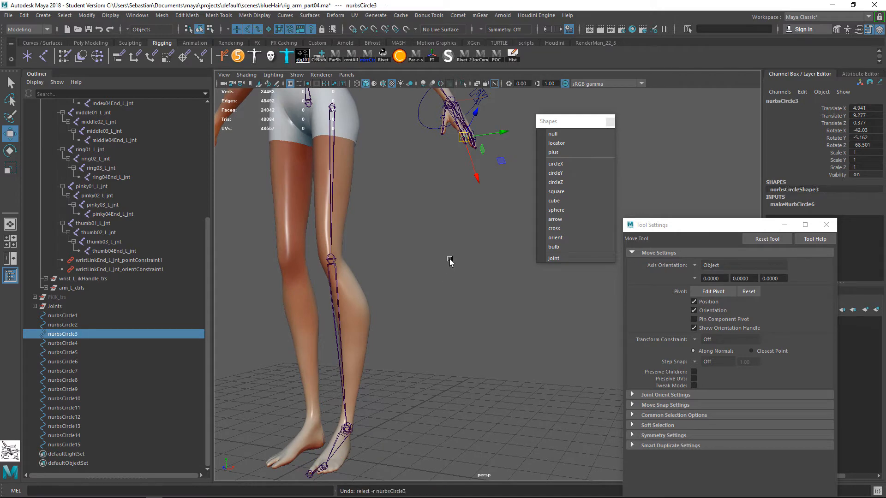
# - Open the Script Editor on script_ctrls_name.mel, return to the Select tool and highlight the whole MEL script
pyautogui.keyDown('alt'); pyautogui.moveTo(451, 202); pyautogui.dragTo(407, 338, button='middle'); pyautogui.keyUp('alt')
pyautogui.keyDown('alt'); pyautogui.moveTo(408, 338); pyautogui.dragTo(575, 479, button='right'); pyautogui.keyUp('alt')
pyautogui.keyDown('alt'); pyautogui.moveTo(582, 314); pyautogui.dragTo(504, 311); pyautogui.keyUp('alt')
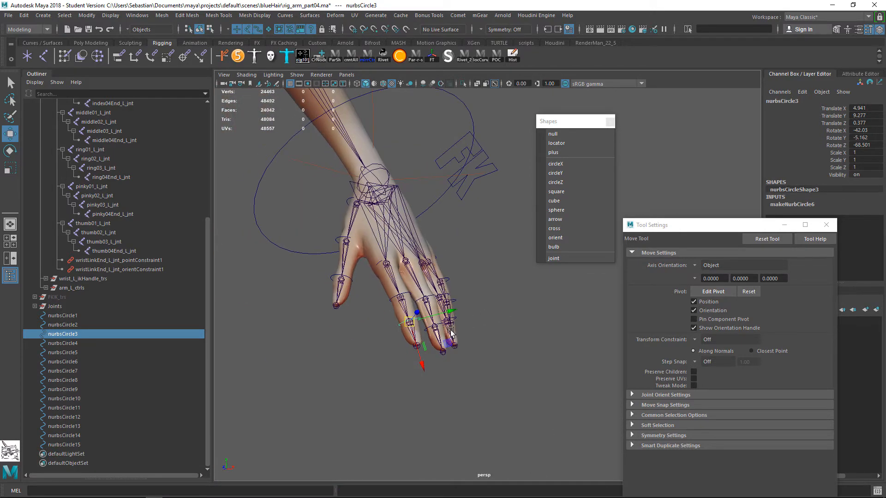
pyautogui.keyDown('alt'); pyautogui.moveTo(451, 331); pyautogui.dragTo(433, 329, button='middle'); pyautogui.keyUp('alt')
pyautogui.keyDown('alt'); pyautogui.moveTo(433, 329); pyautogui.dragTo(456, 348, button='right'); pyautogui.keyUp('alt')
pyautogui.click(877, 491)
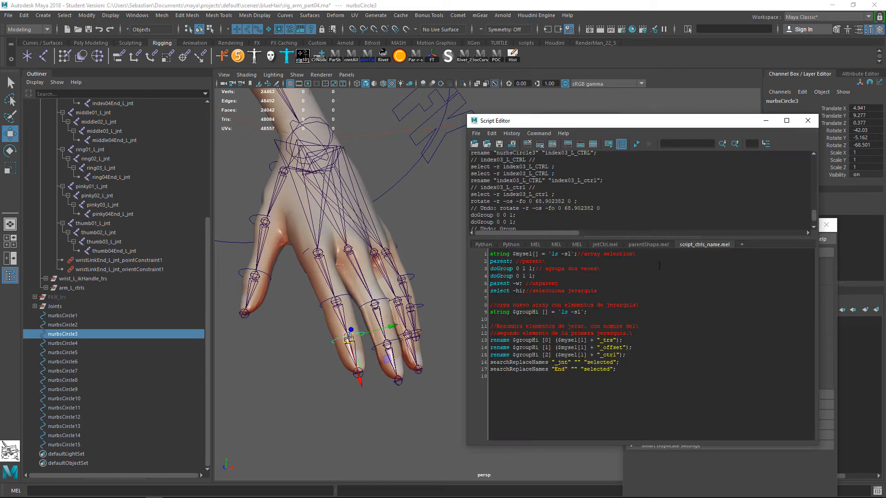
pyautogui.keyDown('alt'); pyautogui.moveTo(363, 290); pyautogui.dragTo(406, 319, button='right'); pyautogui.keyUp('alt')
pyautogui.keyDown('alt'); pyautogui.moveTo(313, 322); pyautogui.dragTo(386, 300, button='middle'); pyautogui.keyUp('alt')
pyautogui.press('q')
pyautogui.click(637, 347)
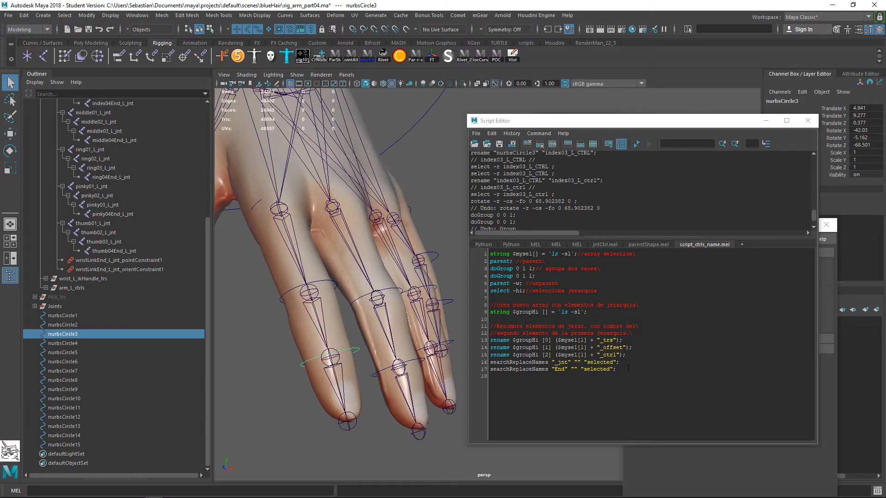
pyautogui.moveTo(628, 369); pyautogui.dragTo(491, 253)
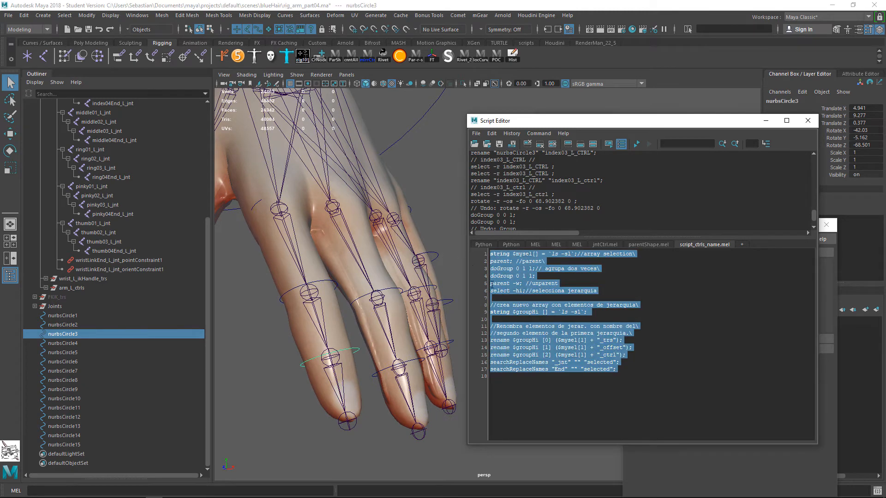
# - Try selecting nurbsCircle3 and index03_L_jnt together in both orders, ending with the joint last, and highlight and deselect the script
pyautogui.click(333, 437)
pyautogui.click(341, 365)
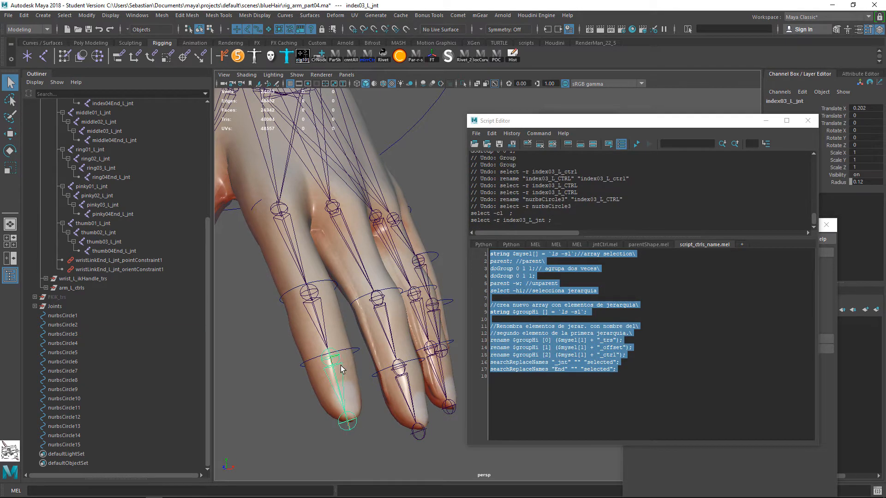
pyautogui.keyDown('shift'); pyautogui.click(349, 349); pyautogui.keyUp('shift')
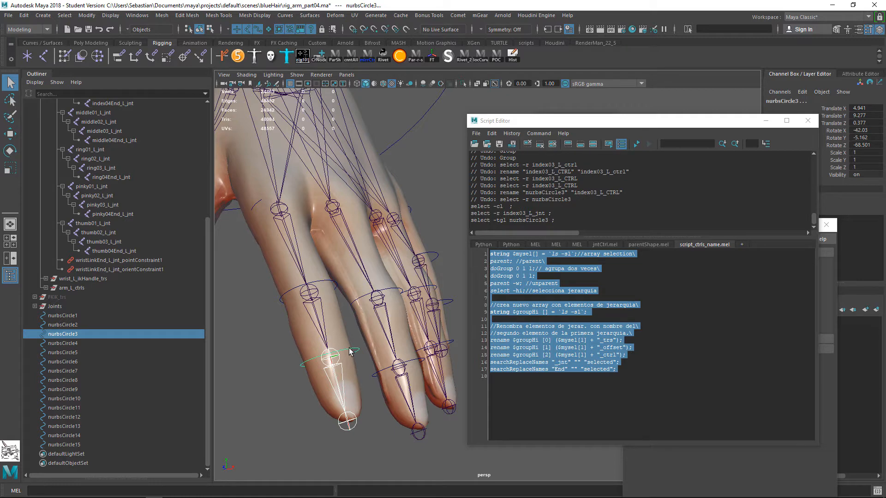
pyautogui.click(349, 352)
pyautogui.keyDown('shift'); pyautogui.click(335, 378); pyautogui.keyUp('shift')
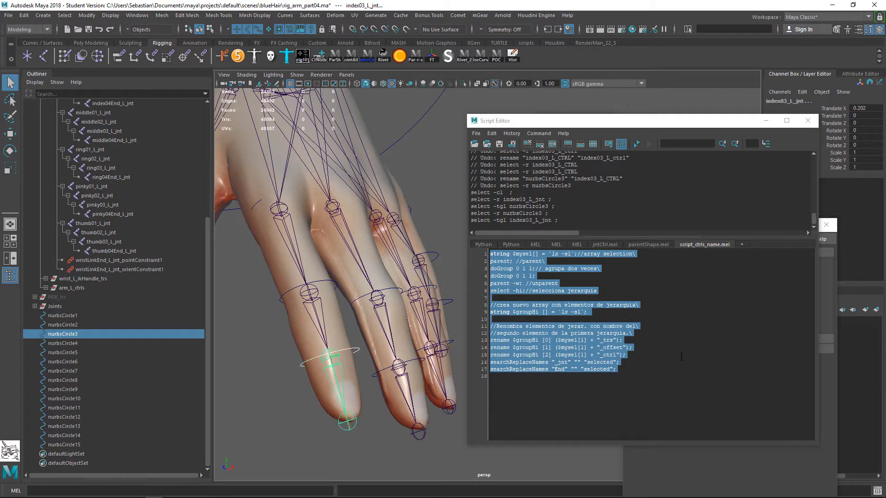
pyautogui.moveTo(621, 369); pyautogui.dragTo(452, 251)
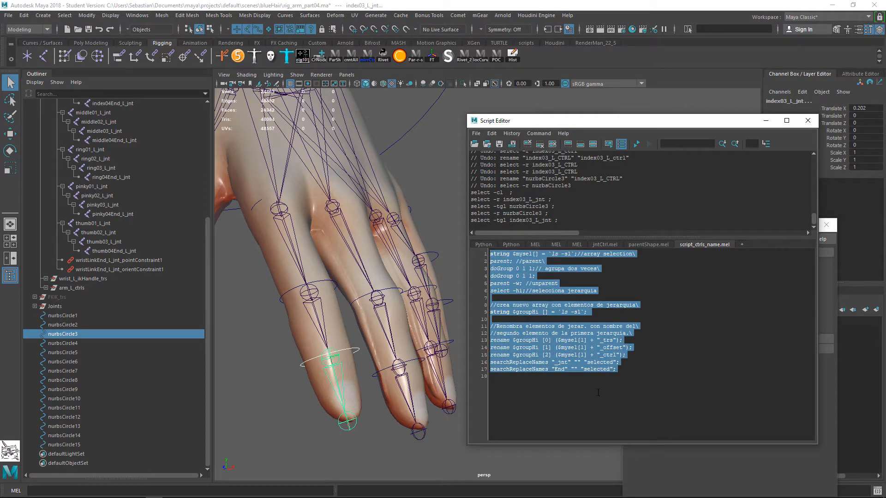
pyautogui.click(627, 384)
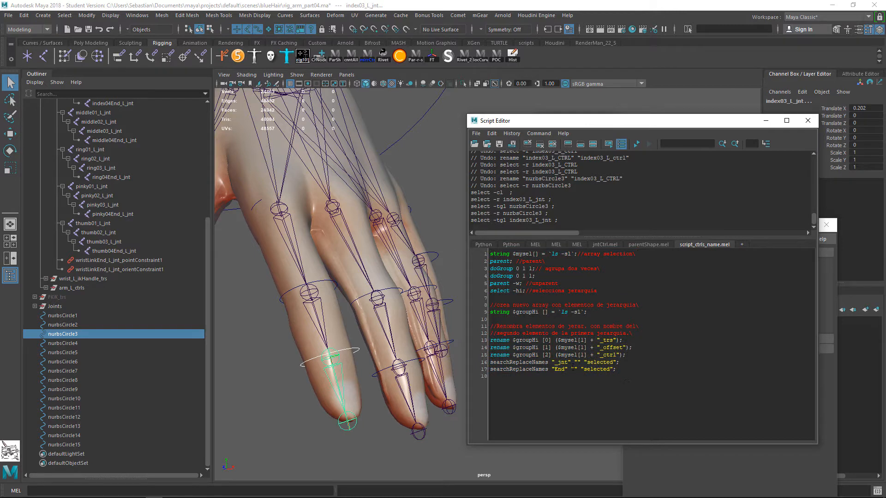
# - Select index03_L_jnt and nurbsCircle3 alternately, leaving only the circle selected
pyautogui.click(332, 374)
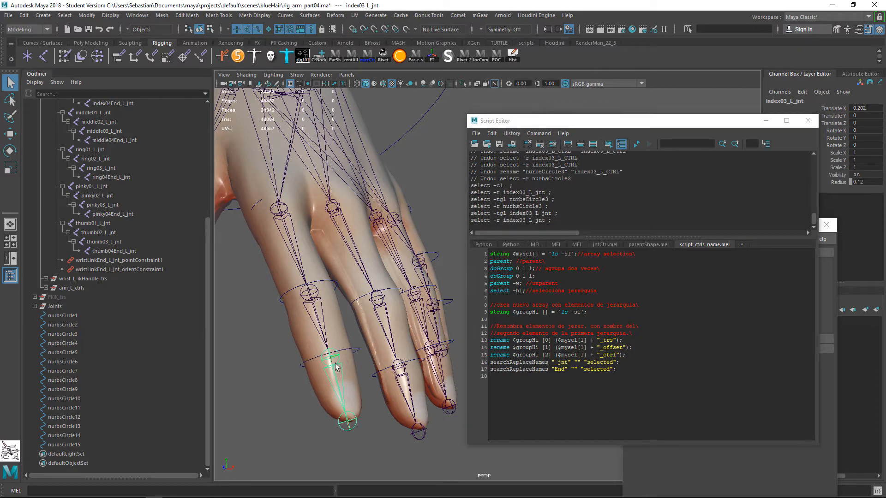
pyautogui.click(358, 353)
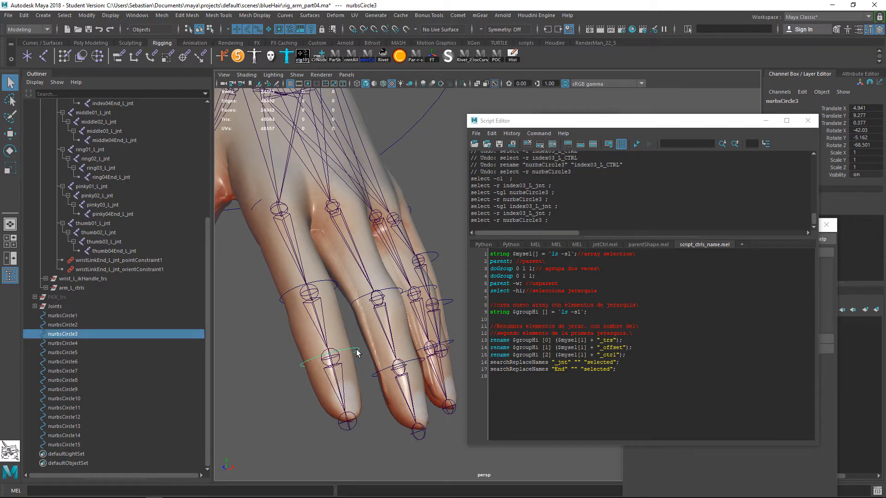
pyautogui.click(336, 374)
pyautogui.click(351, 353)
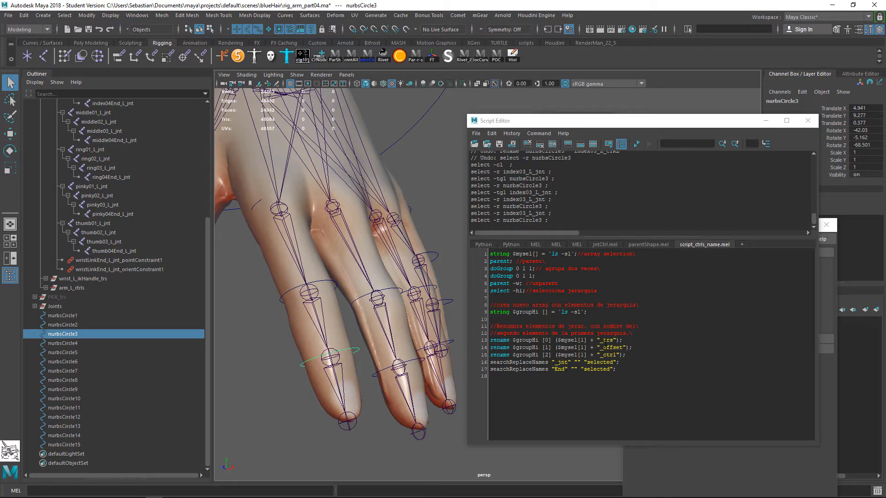
# - Select nurbsCircle3 followed by index03_L_jnt and run the whole script_ctrls_name.mel script to group and name the control
pyautogui.click(606, 341)
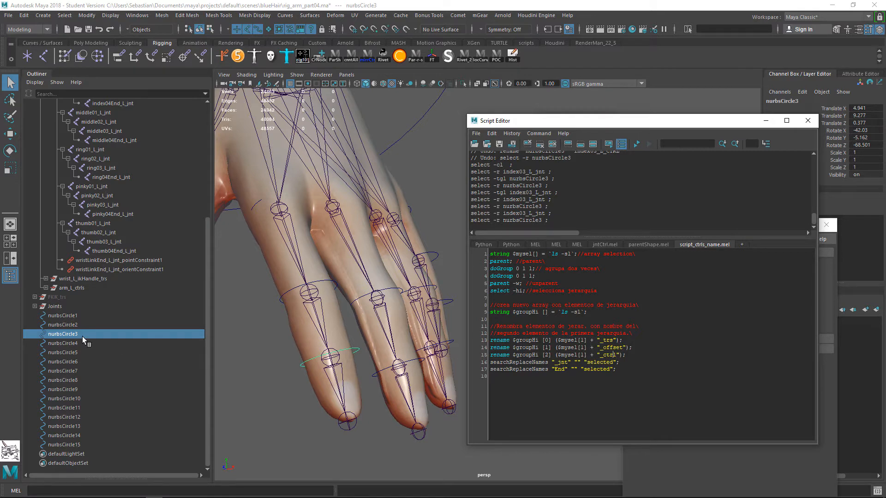
pyautogui.click(333, 374)
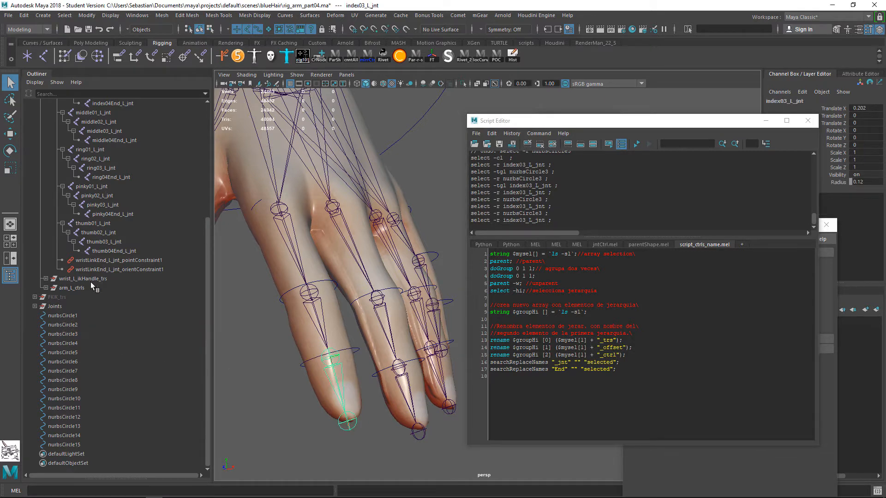
pyautogui.scroll(6, 137, 198)
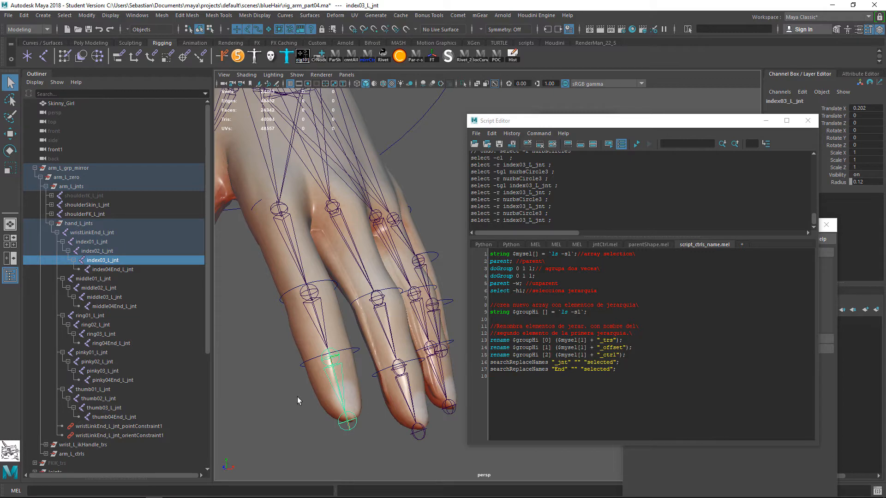
pyautogui.click(356, 348)
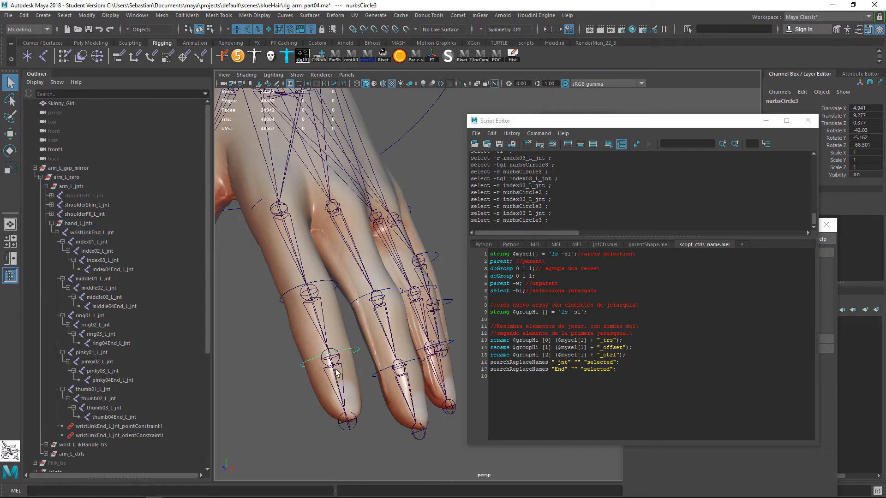
pyautogui.keyDown('shift'); pyautogui.click(336, 373); pyautogui.keyUp('shift')
pyautogui.click(355, 351)
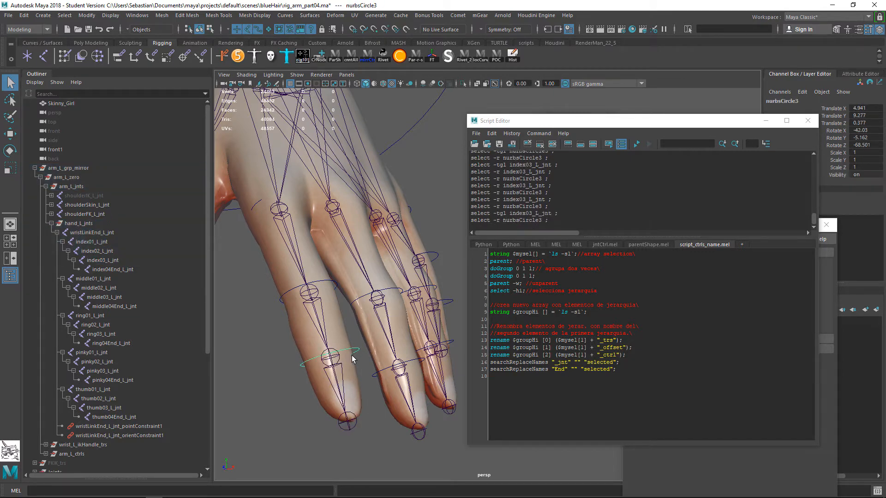
pyautogui.keyDown('shift'); pyautogui.click(332, 369); pyautogui.keyUp('shift')
pyautogui.moveTo(619, 375); pyautogui.dragTo(428, 263)
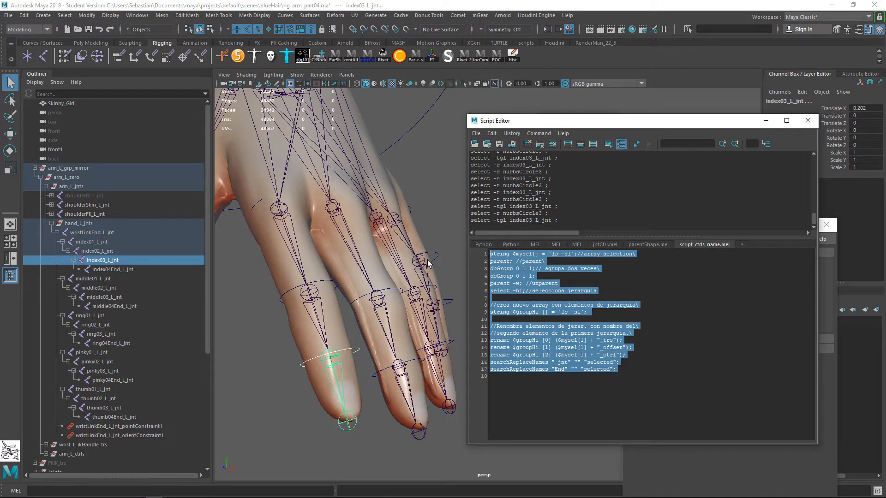
pyautogui.hotkey('ctrl', 'Return')
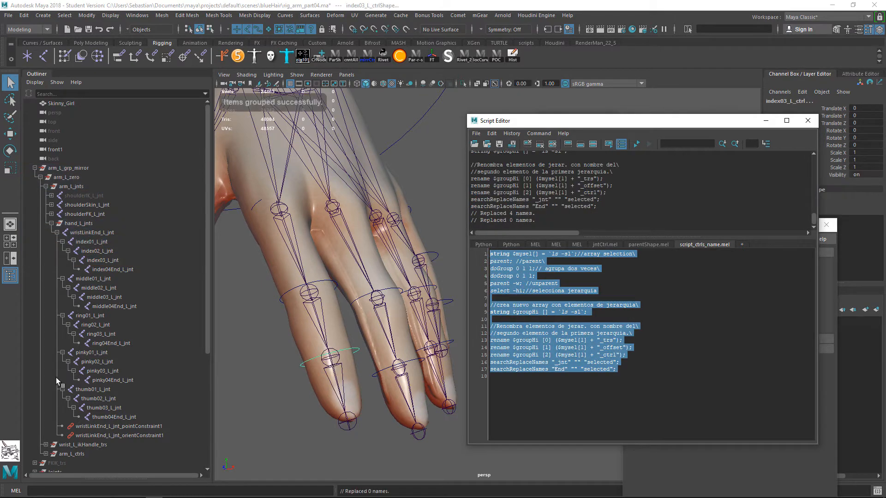
# - Examine the index03_L_trs, index03_L_offset and index03_L_ctrl hierarchy and its pivot orientation on the index finger
pyautogui.scroll(-6, 65, 387)
pyautogui.click(35, 445)
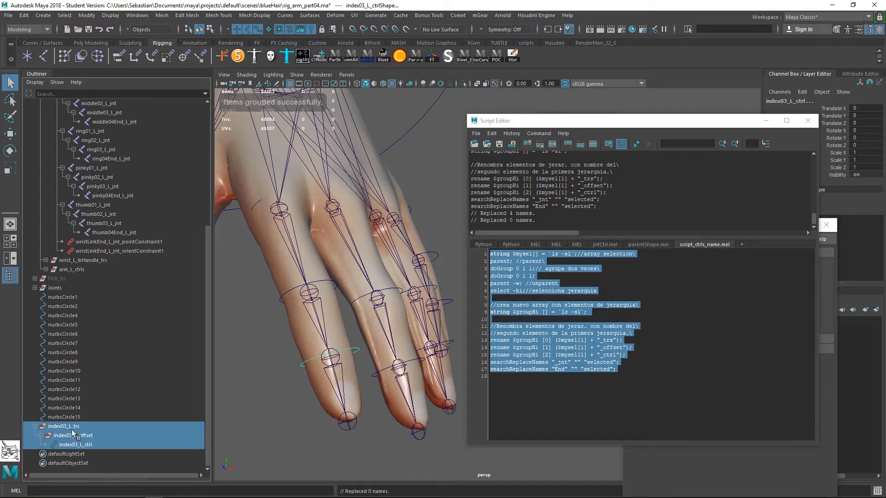
pyautogui.click(90, 427)
pyautogui.moveTo(94, 427); pyautogui.dragTo(92, 445)
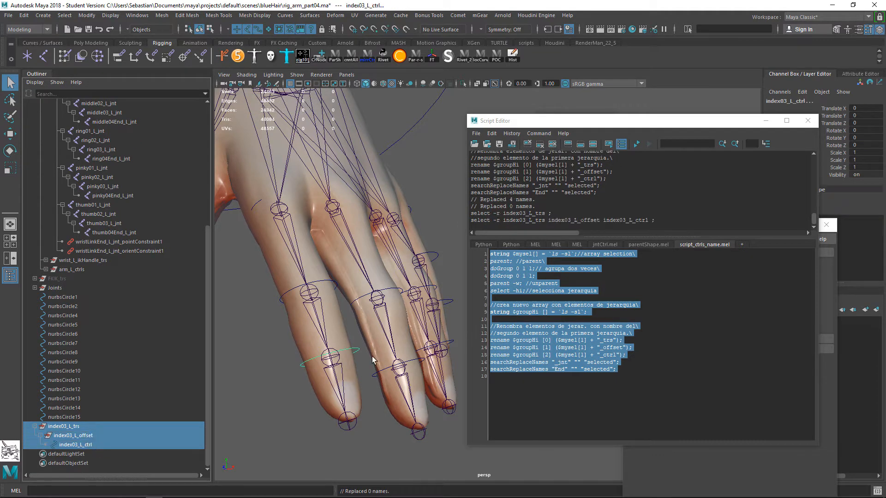
pyautogui.press('w')
pyautogui.keyDown('alt'); pyautogui.moveTo(369, 362); pyautogui.dragTo(345, 373); pyautogui.keyUp('alt')
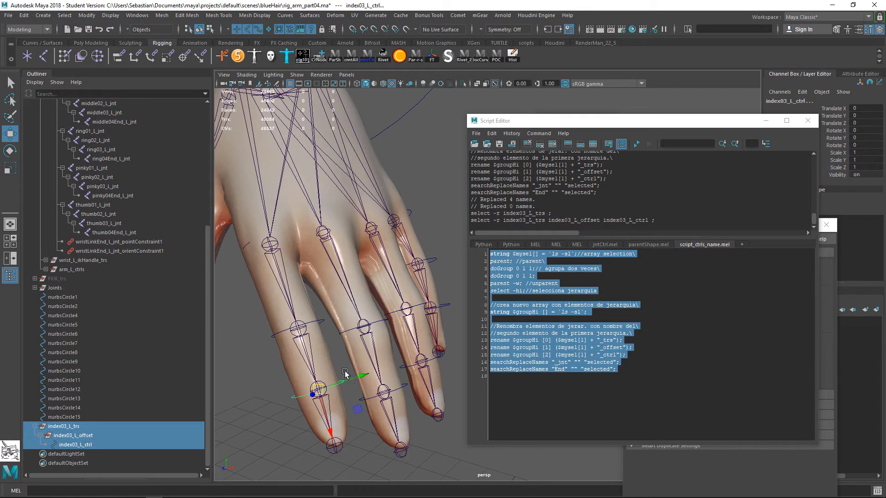
pyautogui.keyDown('alt'); pyautogui.moveTo(314, 318); pyautogui.dragTo(296, 331); pyautogui.keyUp('alt')
pyautogui.press('q')
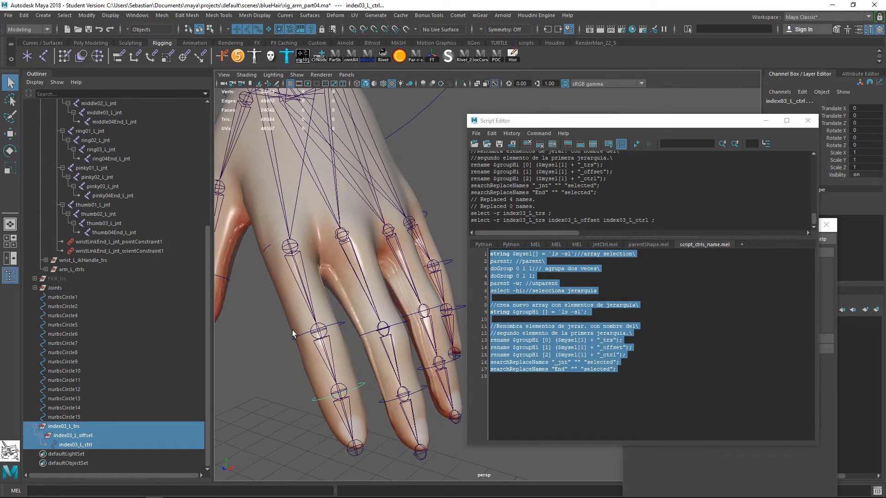
# - Select nurbsCircle2 followed by index02_L_jnt and run the script to group and name the middle index control
pyautogui.click(294, 336)
pyautogui.click(341, 334)
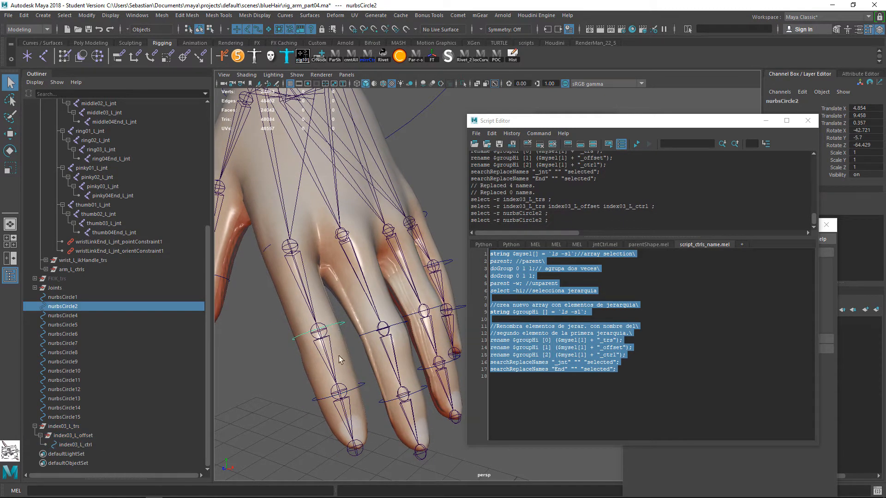
pyautogui.click(330, 352)
pyautogui.click(332, 325)
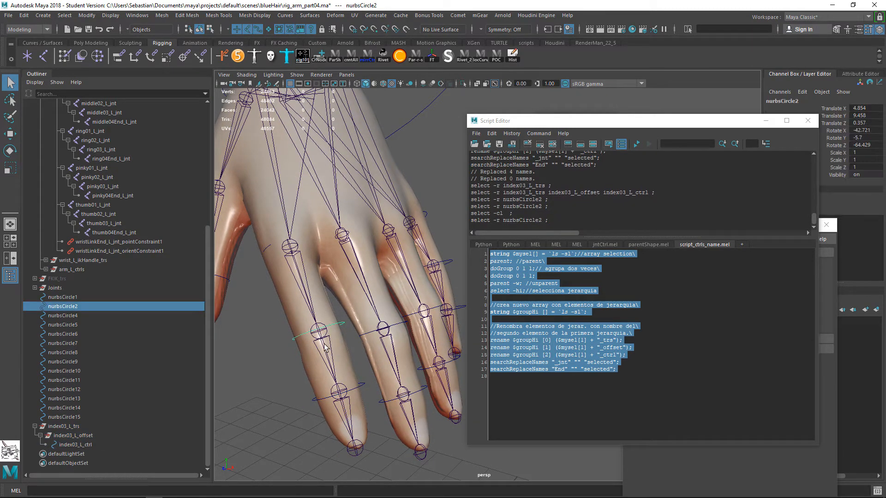
pyautogui.keyDown('shift'); pyautogui.click(329, 346); pyautogui.keyUp('shift')
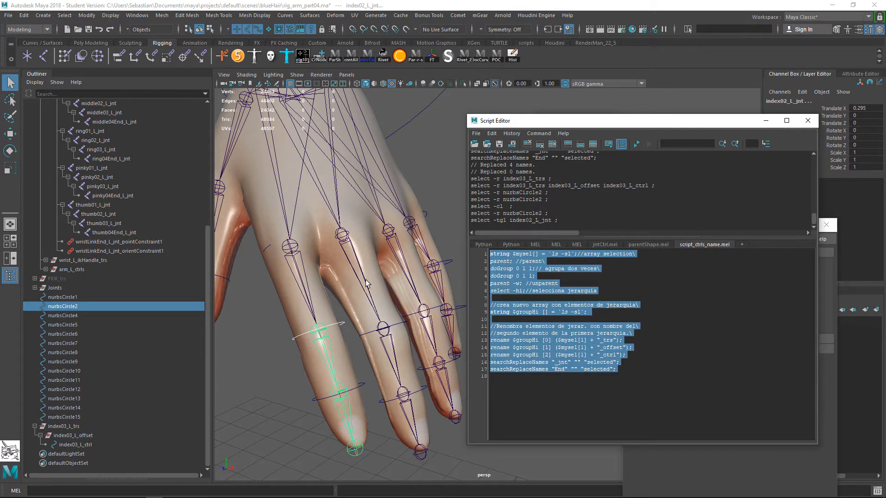
pyautogui.click(324, 340)
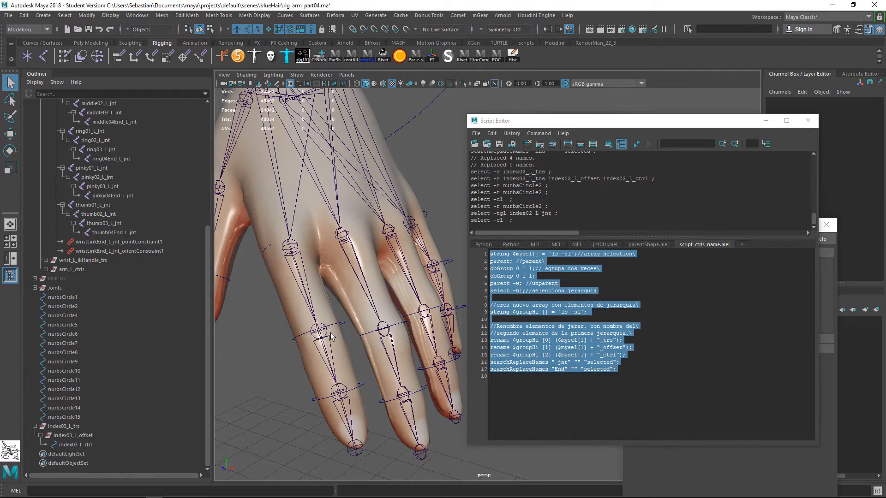
pyautogui.click(330, 335)
pyautogui.keyDown('shift'); pyautogui.click(325, 345); pyautogui.keyUp('shift')
pyautogui.hotkey('ctrl', 'Return')
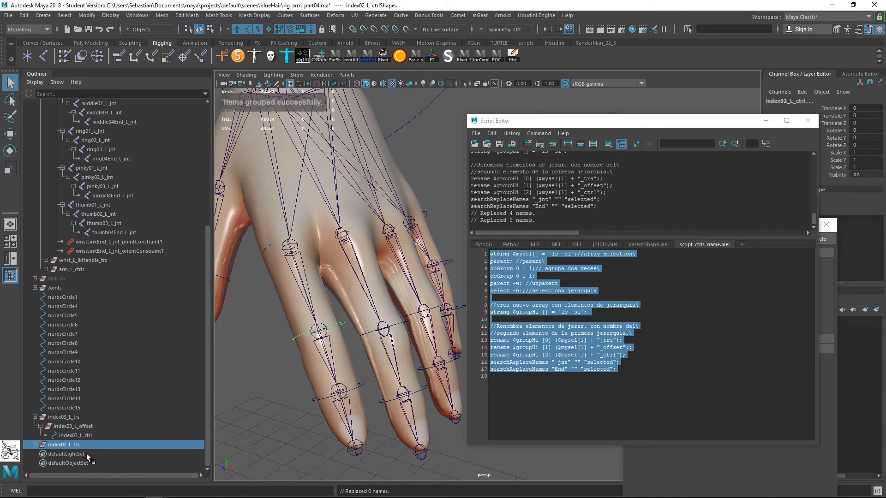
# - Run the script on nurbsCircle1 and index01_L_jnt to group and name the index knuckle control
pyautogui.click(266, 252)
pyautogui.keyDown('shift'); pyautogui.click(299, 268); pyautogui.keyUp('shift')
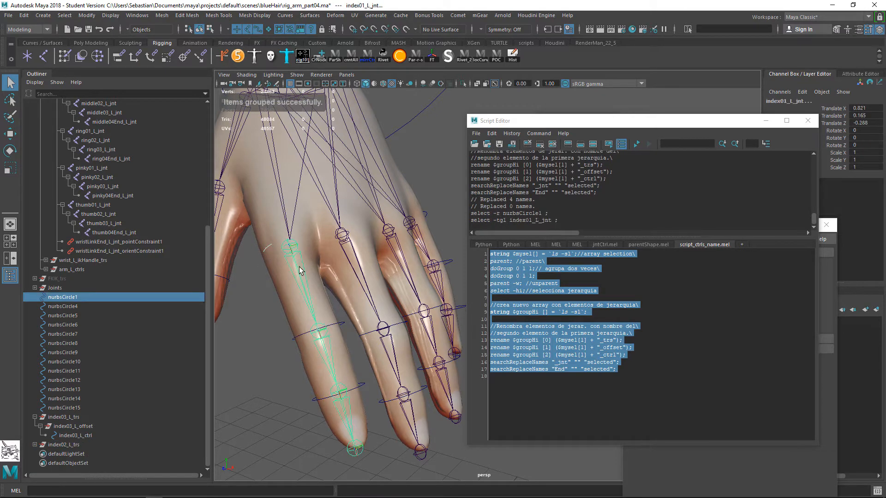
pyautogui.hotkey('ctrl', 'Return')
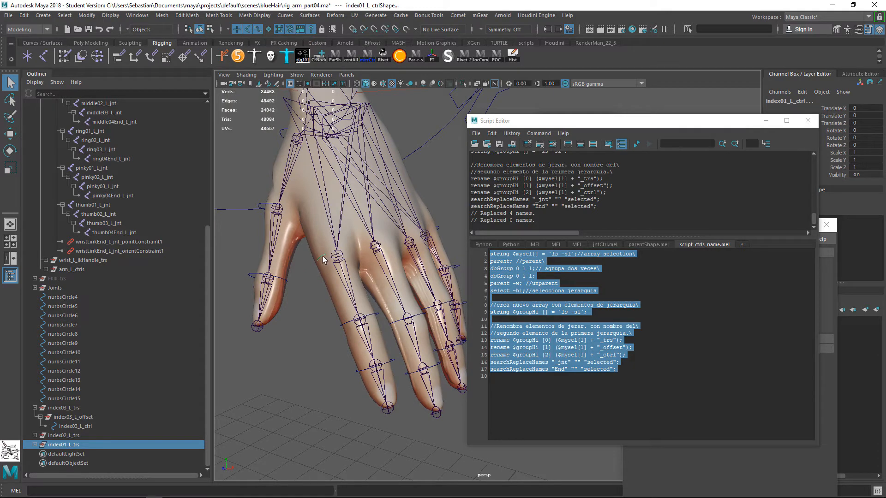
# - Try moving the index01_L_trs group along its local Y and Z axes, undoing each move
pyautogui.keyDown('alt'); pyautogui.moveTo(297, 224); pyautogui.dragTo(324, 224); pyautogui.keyUp('alt')
pyautogui.click(74, 444)
pyautogui.press('w')
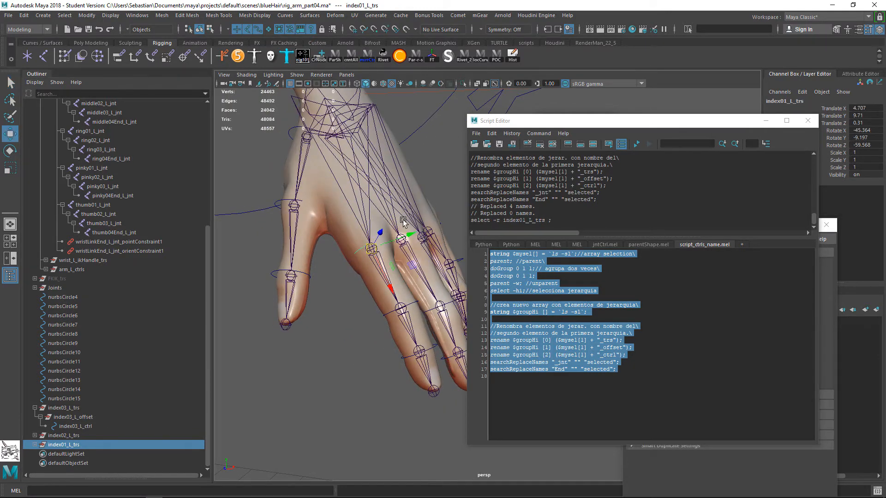
pyautogui.moveTo(409, 234); pyautogui.dragTo(455, 218)
pyautogui.hotkey('ctrl', 'z')
pyautogui.moveTo(378, 233); pyautogui.dragTo(389, 213)
pyautogui.hotkey('ctrl', 'z')
pyautogui.keyDown('alt'); pyautogui.moveTo(355, 209); pyautogui.dragTo(378, 253, button='right'); pyautogui.keyUp('alt')
pyautogui.keyDown('alt'); pyautogui.moveTo(378, 253); pyautogui.dragTo(419, 310, button='middle'); pyautogui.keyUp('alt')
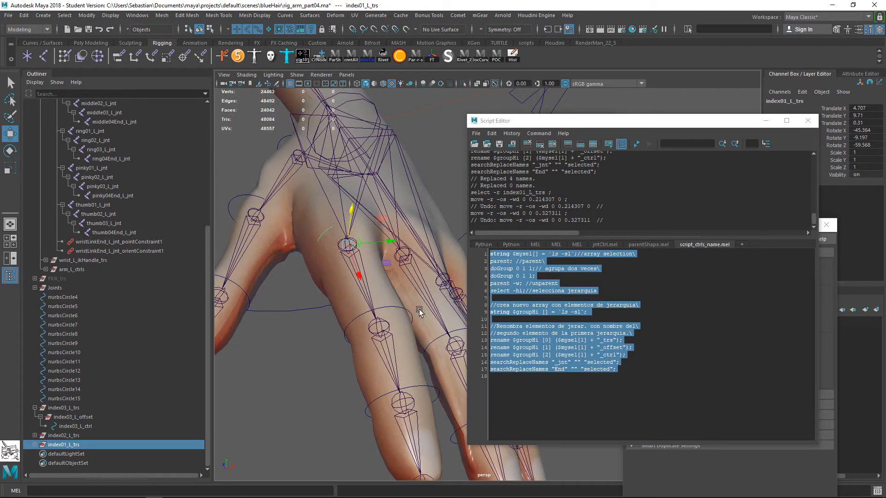
# - Move all CVs of index01_L_ctrl about 0.037 along local Z, above the index knuckle, and return to object selection mode
pyautogui.press('q')
pyautogui.click(311, 254)
pyautogui.click(325, 231)
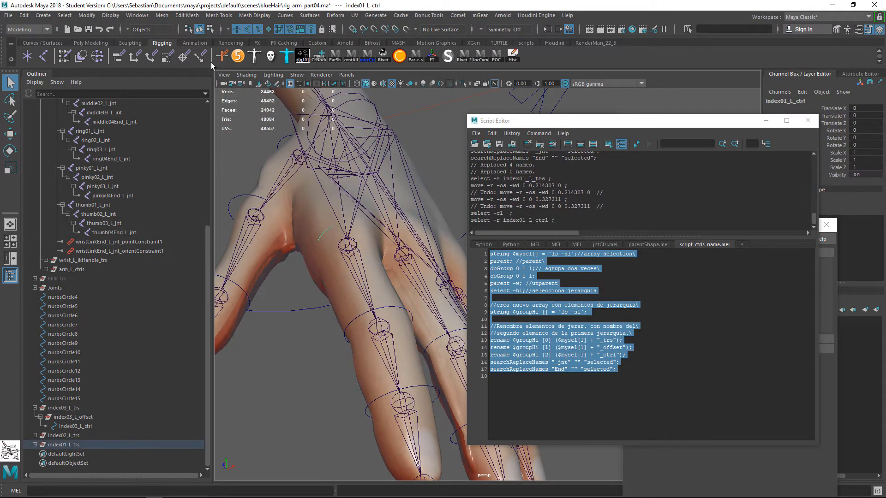
pyautogui.click(209, 29)
pyautogui.keyDown('alt'); pyautogui.moveTo(326, 230); pyautogui.dragTo(329, 243); pyautogui.keyUp('alt')
pyautogui.moveTo(412, 245); pyautogui.dragTo(254, 357)
pyautogui.press('w')
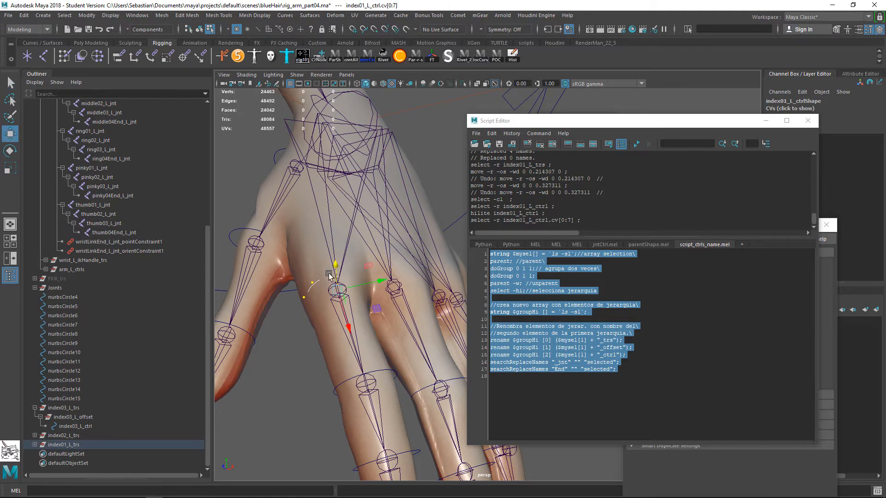
pyautogui.keyDown('alt'); pyautogui.moveTo(344, 288); pyautogui.dragTo(383, 300); pyautogui.keyUp('alt')
pyautogui.keyDown('alt'); pyautogui.moveTo(304, 272); pyautogui.dragTo(363, 292, button='right'); pyautogui.keyUp('alt')
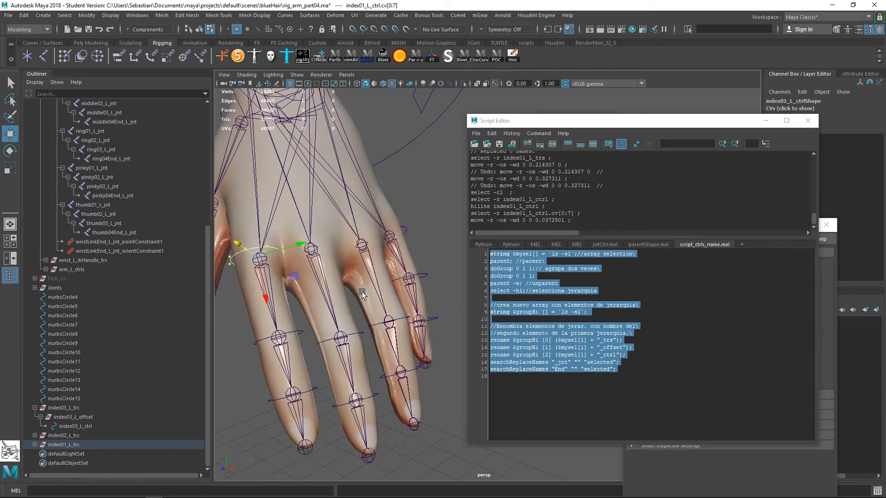
pyautogui.keyDown('alt'); pyautogui.moveTo(363, 294); pyautogui.dragTo(298, 266); pyautogui.keyUp('alt')
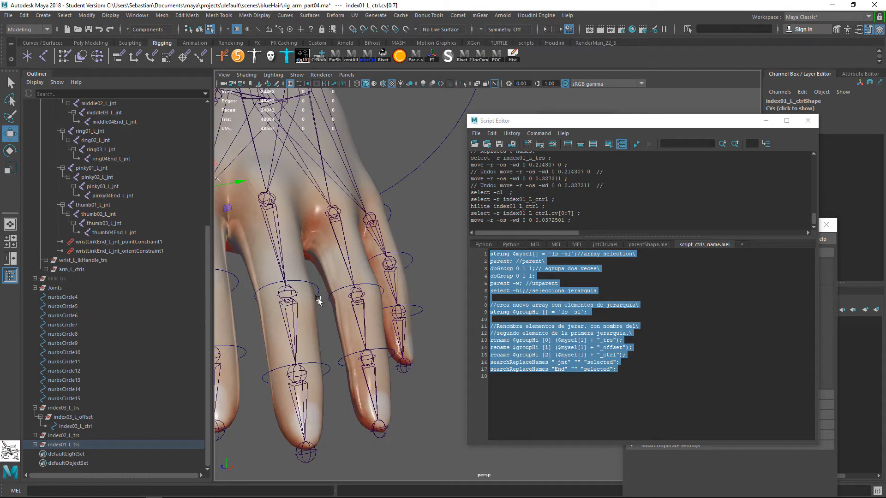
pyautogui.keyDown('alt'); pyautogui.moveTo(319, 300); pyautogui.dragTo(312, 261); pyautogui.keyUp('alt')
pyautogui.moveTo(262, 193)
pyautogui.mouseDown(button='right')
pyautogui.moveTo(284, 187)
pyautogui.moveTo(261, 191)
pyautogui.mouseUp(button='right')
pyautogui.click(417, 141)
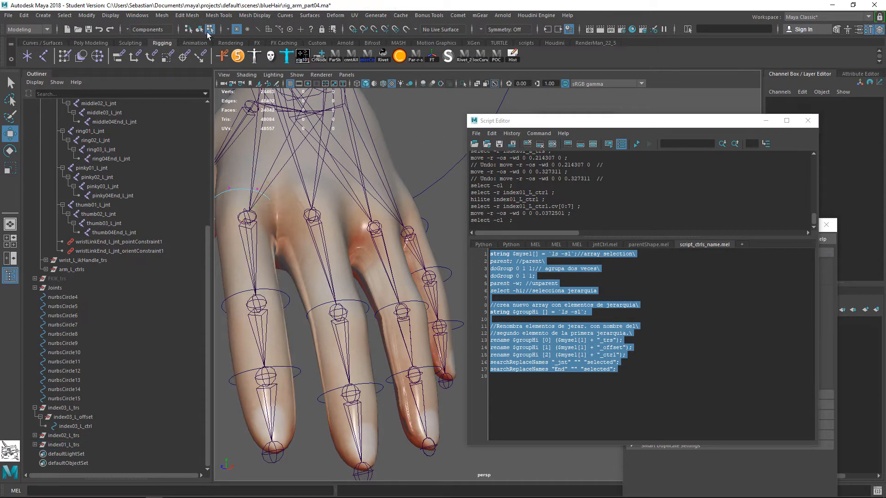
pyautogui.click(199, 29)
# - Run the script on nurbsCircle6 with middle03_L_jnt and on nurbsCircle5 with middle02_L_jnt to group and name both middle finger controls
pyautogui.click(381, 390)
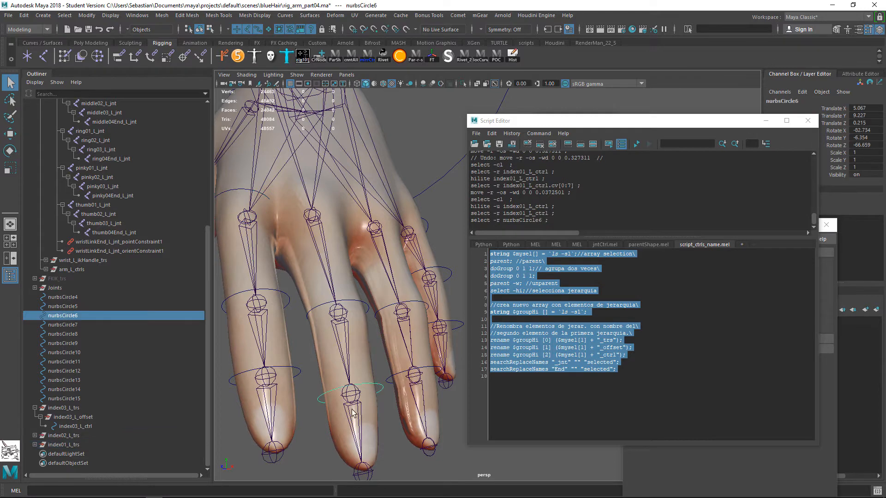
pyautogui.keyDown('shift'); pyautogui.click(342, 397); pyautogui.keyUp('shift')
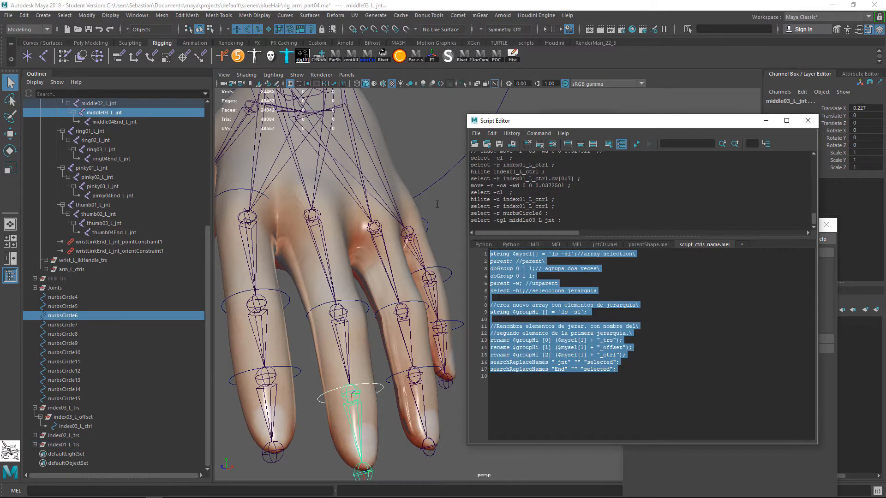
pyautogui.hotkey('ctrl', 'Return')
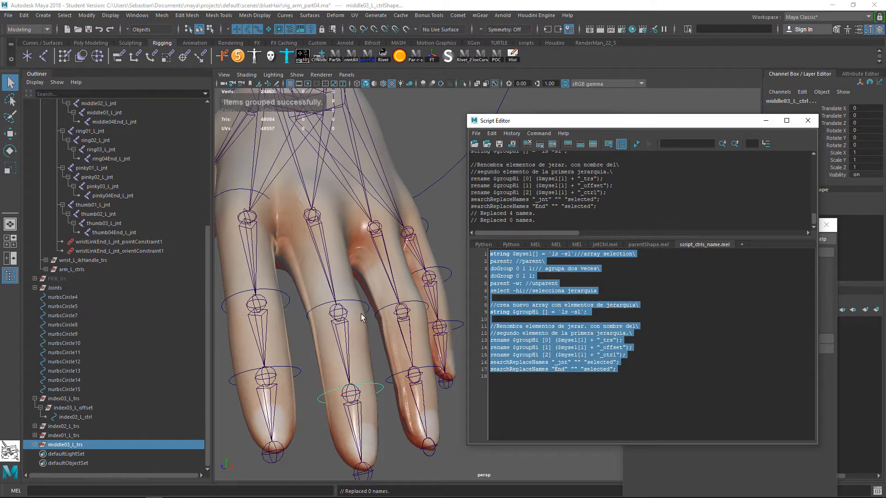
pyautogui.click(364, 306)
pyautogui.click(364, 303)
pyautogui.keyDown('shift'); pyautogui.click(348, 330); pyautogui.keyUp('shift')
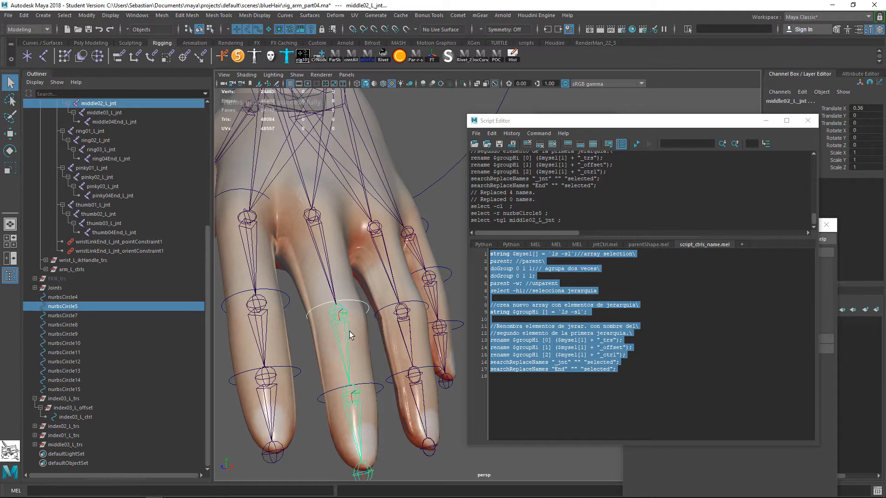
pyautogui.hotkey('ctrl', 'Return')
# - Run the script on the ring finger's outer two circles, pairing them with ring03_L_jnt and ring02_L_jnt
pyautogui.keyDown('alt'); pyautogui.moveTo(427, 354); pyautogui.dragTo(390, 373); pyautogui.keyUp('alt')
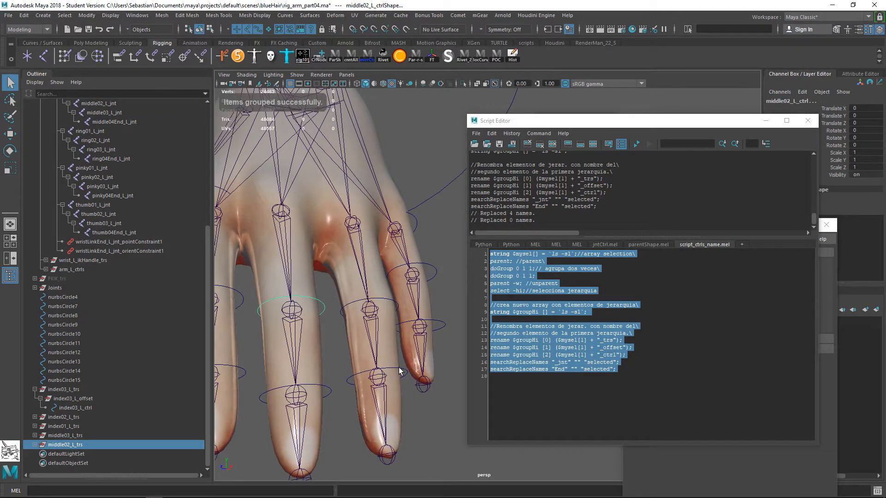
pyautogui.click(400, 373)
pyautogui.keyDown('shift'); pyautogui.click(382, 385); pyautogui.keyUp('shift')
pyautogui.hotkey('ctrl', 'Return')
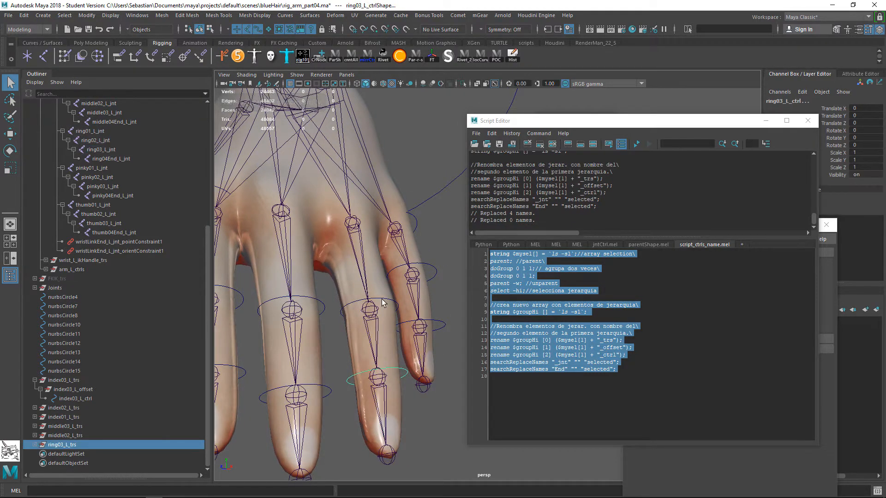
pyautogui.click(395, 305)
pyautogui.keyDown('shift'); pyautogui.click(380, 320); pyautogui.keyUp('shift')
pyautogui.hotkey('ctrl', 'Return')
# - Run the script on each of the three pinky circles, pairing them with pinky03_L_jnt, pinky02_L_jnt and pinky01_L_jnt
pyautogui.keyDown('alt'); pyautogui.moveTo(381, 259); pyautogui.dragTo(429, 330); pyautogui.keyUp('alt')
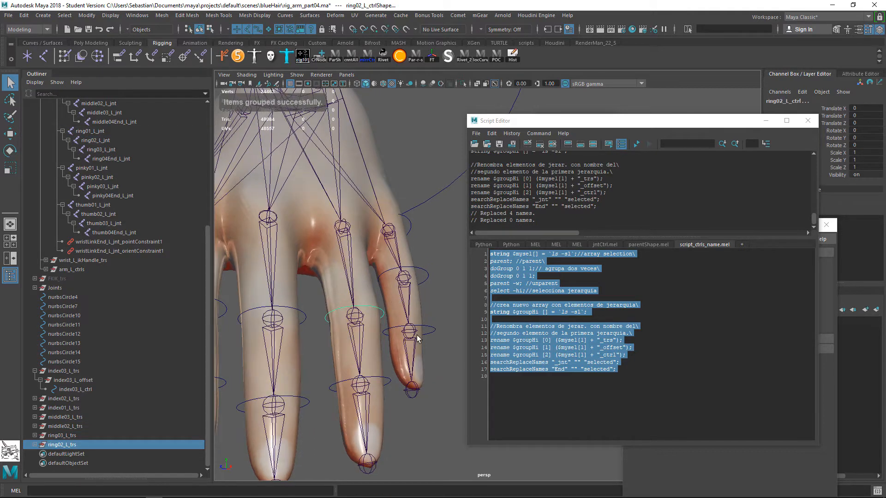
pyautogui.click(430, 330)
pyautogui.keyDown('shift'); pyautogui.click(416, 342); pyautogui.keyUp('shift')
pyautogui.hotkey('ctrl', 'Return')
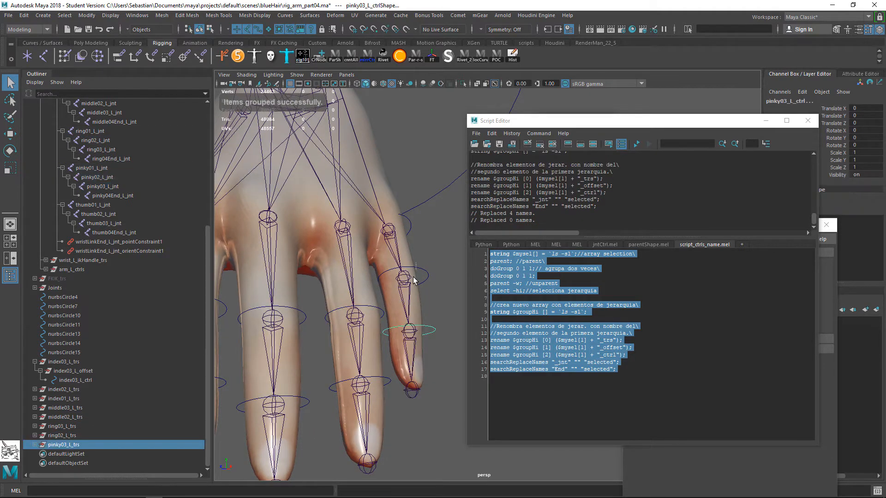
pyautogui.click(427, 276)
pyautogui.keyDown('shift'); pyautogui.click(414, 299); pyautogui.keyUp('shift')
pyautogui.hotkey('ctrl', 'Return')
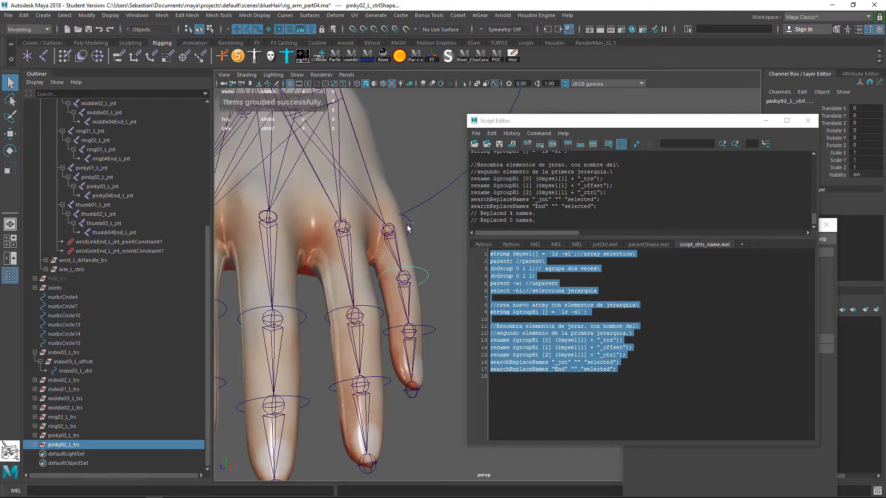
pyautogui.click(409, 227)
pyautogui.keyDown('shift'); pyautogui.click(397, 245); pyautogui.keyUp('shift')
pyautogui.hotkey('ctrl', 'Return')
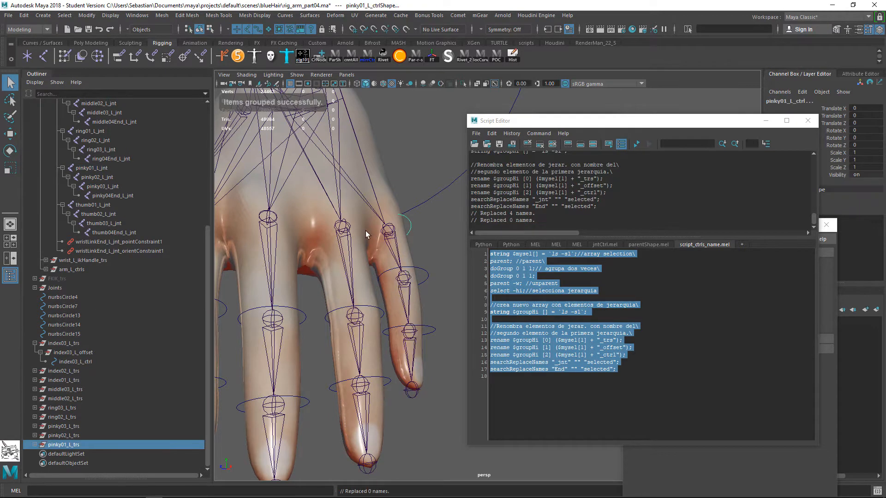
# - Move all CVs of nurbsCircle7 about 0.052 along local Z, raising the circle above the ring finger's knuckle
pyautogui.click(342, 227)
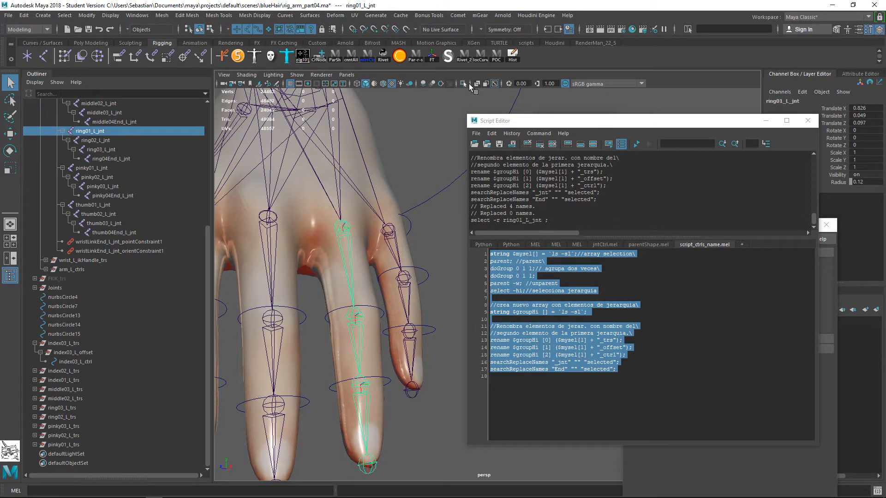
pyautogui.click(392, 83)
pyautogui.click(357, 182)
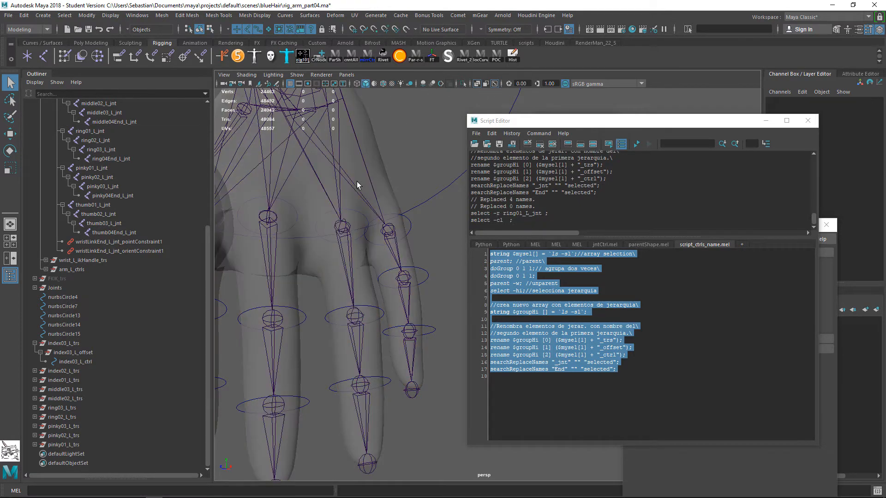
pyautogui.click(359, 214)
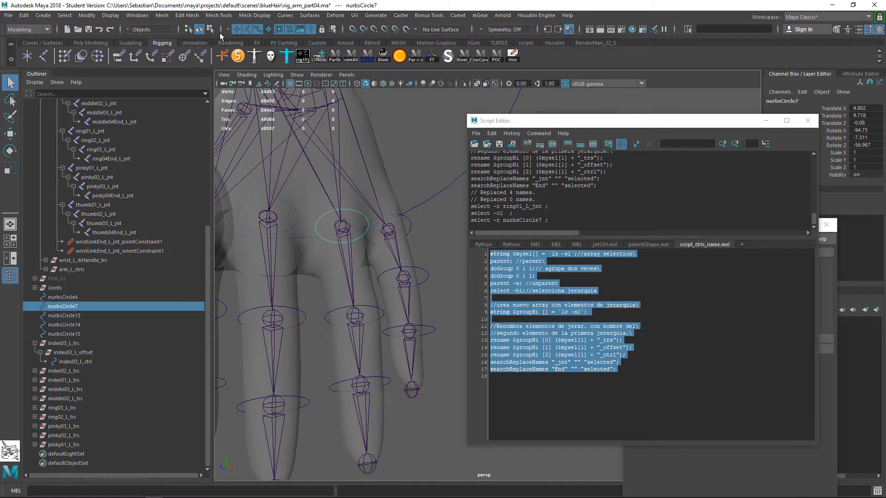
pyautogui.click(210, 30)
pyautogui.moveTo(389, 168); pyautogui.dragTo(307, 254)
pyautogui.press('w')
pyautogui.keyDown('alt'); pyautogui.moveTo(308, 155); pyautogui.dragTo(293, 116); pyautogui.keyUp('alt')
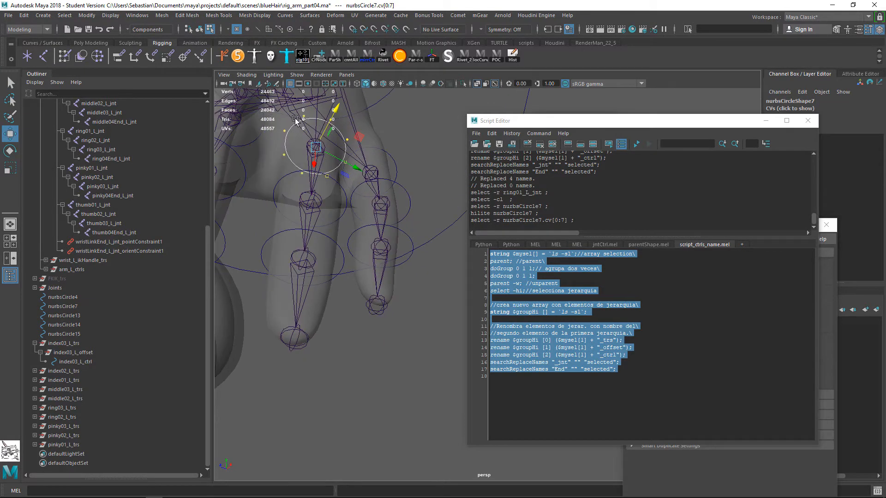
pyautogui.keyDown('alt'); pyautogui.moveTo(319, 120); pyautogui.dragTo(355, 173, button='middle'); pyautogui.keyUp('alt')
pyautogui.moveTo(367, 182); pyautogui.dragTo(377, 166)
pyautogui.keyDown('alt'); pyautogui.moveTo(363, 155); pyautogui.dragTo(394, 192, button='middle'); pyautogui.keyUp('alt')
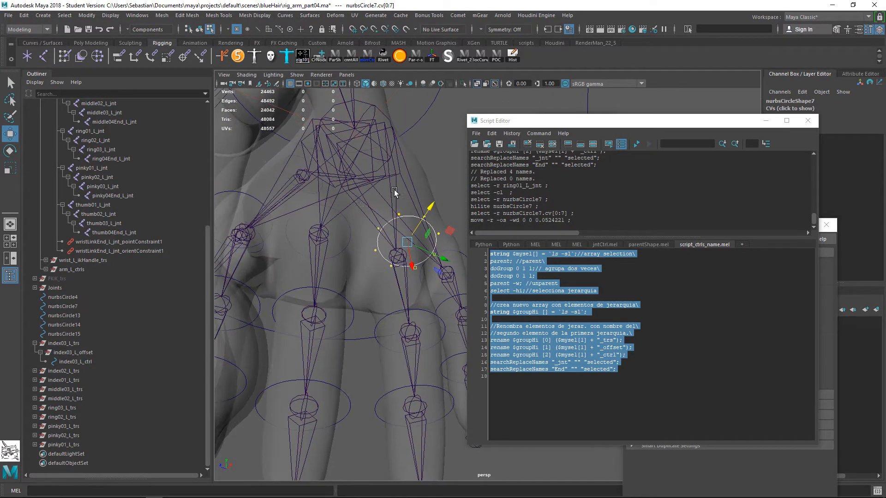
# - Move all CVs of nurbsCircle4 about 0.062 along local Z above the middle knuckle, with a fine adjustment of about -0.009 Y and 0.010 Z
pyautogui.click(350, 217)
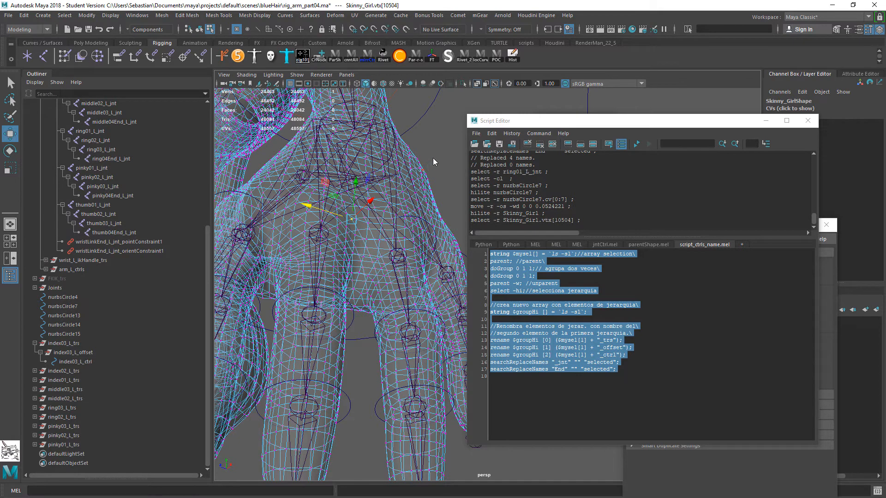
pyautogui.moveTo(427, 163); pyautogui.dragTo(452, 146, button='right')
pyautogui.click(344, 226)
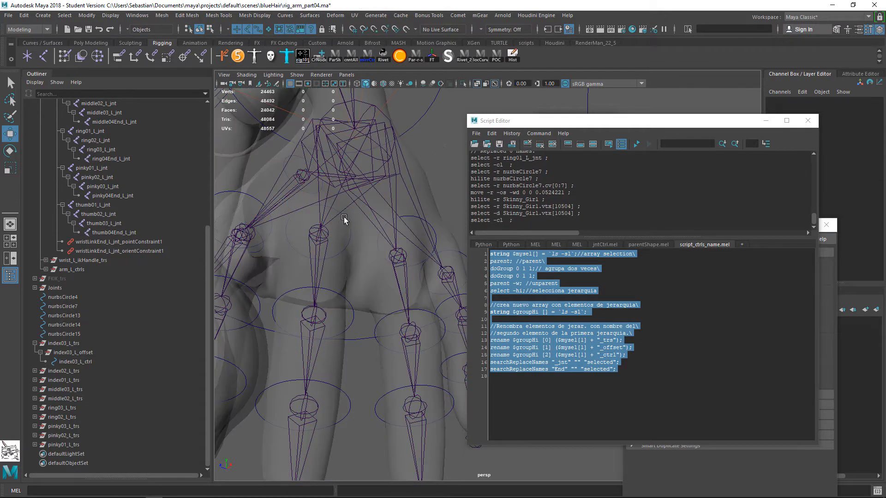
pyautogui.click(345, 220)
pyautogui.press('F8')
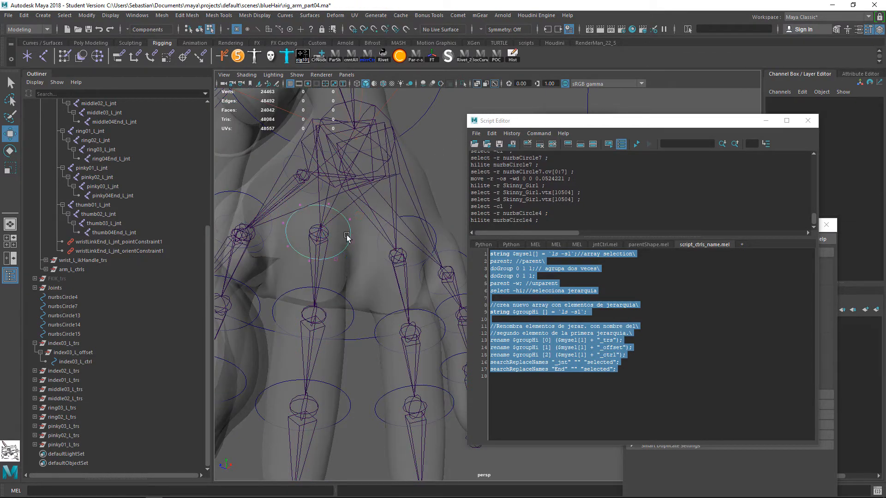
pyautogui.moveTo(364, 275); pyautogui.dragTo(275, 196)
pyautogui.moveTo(331, 203); pyautogui.dragTo(337, 181)
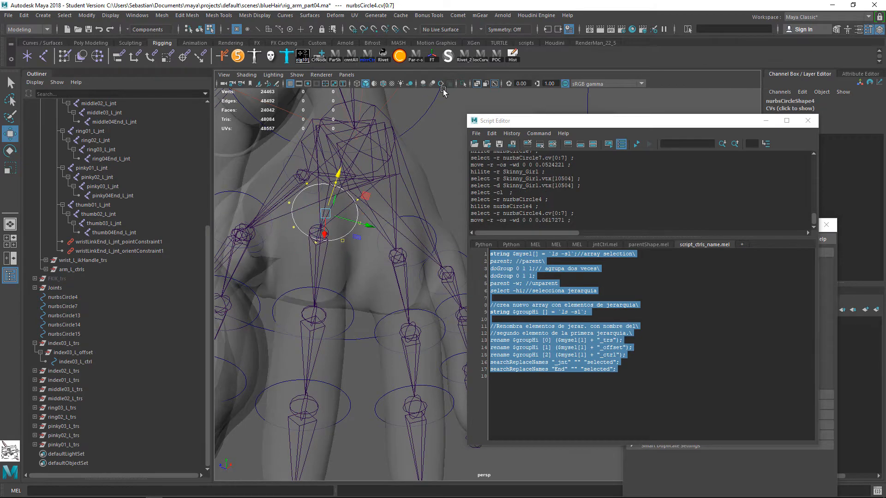
pyautogui.click(477, 83)
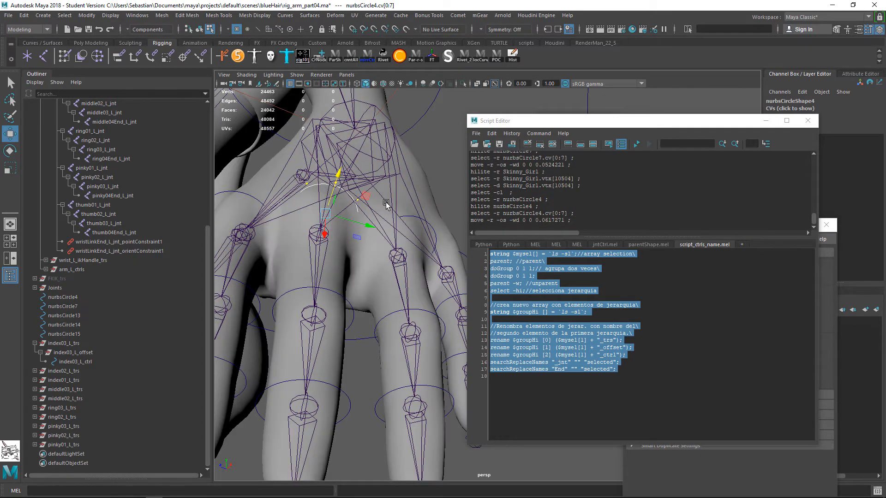
pyautogui.moveTo(366, 197); pyautogui.dragTo(363, 189)
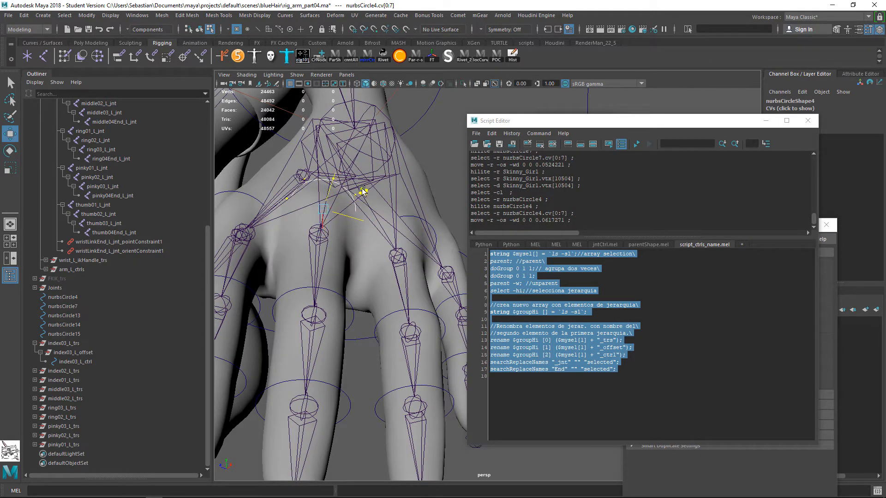
# - Shift all CVs of nurbsCircle7 by a further 0.027 along local Z, plus about -0.020 Y and -0.008 Z
pyautogui.click(429, 221)
pyautogui.moveTo(444, 201); pyautogui.dragTo(356, 327)
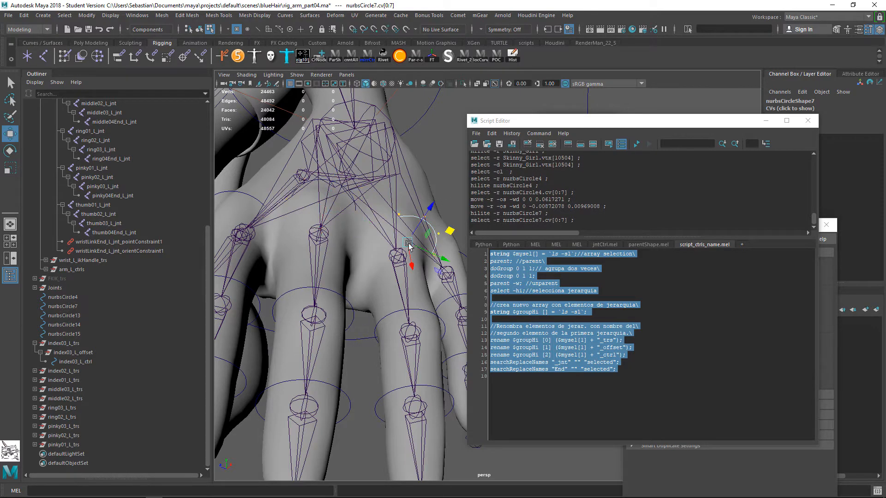
pyautogui.moveTo(430, 208); pyautogui.dragTo(404, 181)
pyautogui.click(448, 232)
pyautogui.keyDown('alt'); pyautogui.moveTo(448, 231); pyautogui.dragTo(364, 303); pyautogui.keyUp('alt')
pyautogui.moveTo(432, 219); pyautogui.dragTo(433, 203)
pyautogui.click(477, 83)
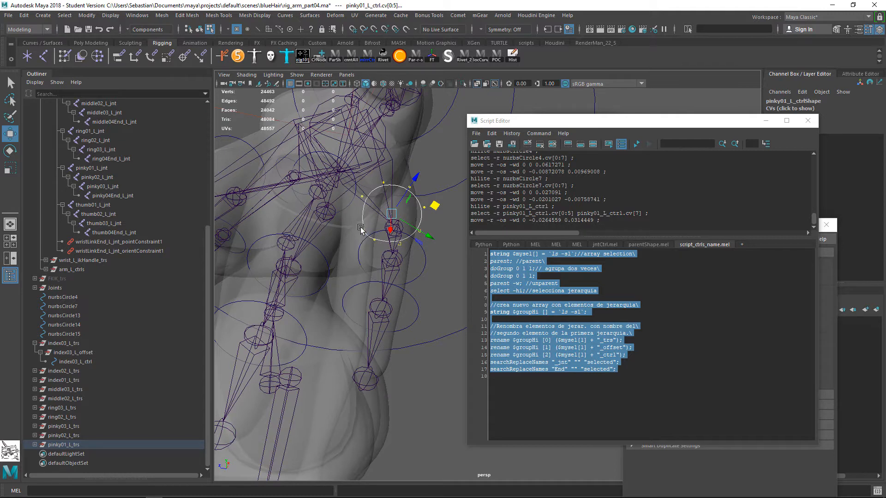
pyautogui.hotkey('ctrl', 'z')
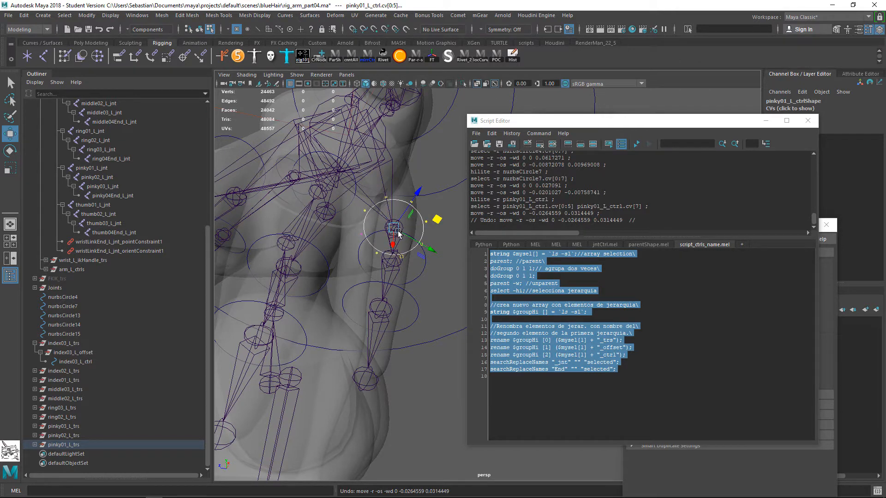
# - Select all CVs of pinky01_L_ctrl, raise them by about -0.027 Y and 0.058 Z with a small correction, and return to object selection mode
pyautogui.press('q')
pyautogui.moveTo(436, 212); pyautogui.dragTo(421, 232)
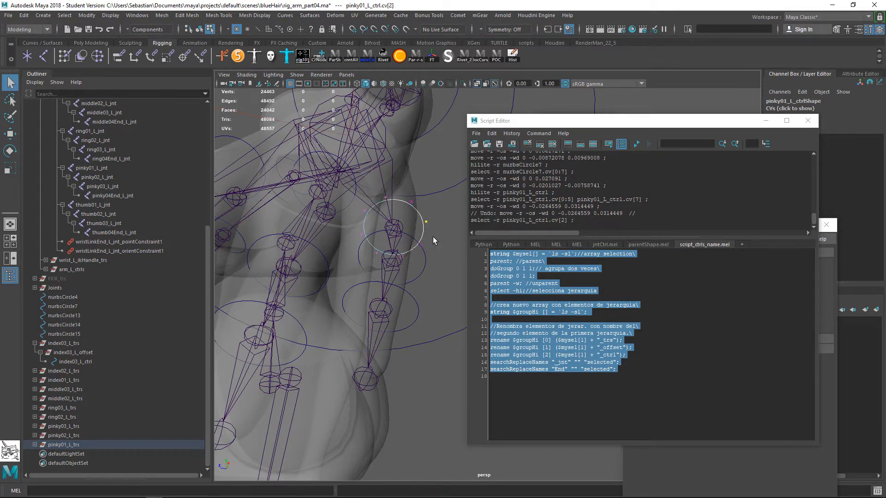
pyautogui.keyDown('ctrl'); pyautogui.rightClick(433, 237); pyautogui.keyUp('ctrl')
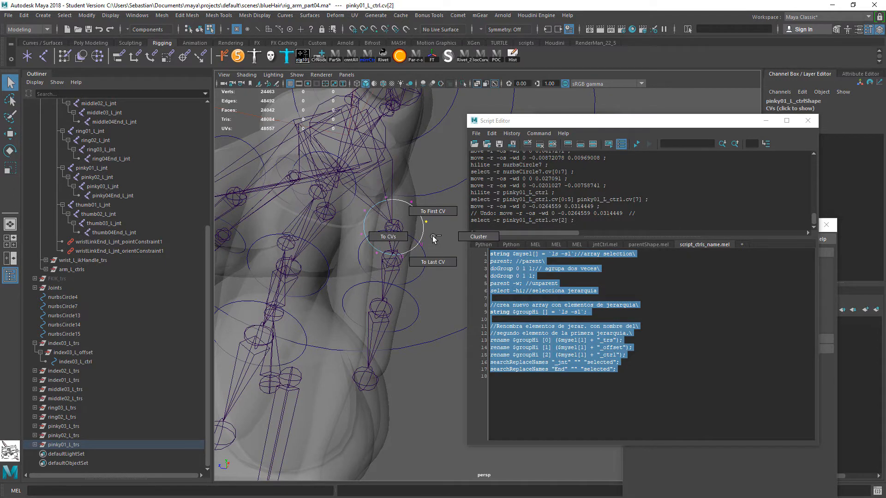
pyautogui.keyDown('ctrl'); pyautogui.moveTo(409, 240); pyautogui.dragTo(408, 238, button='right'); pyautogui.keyUp('ctrl')
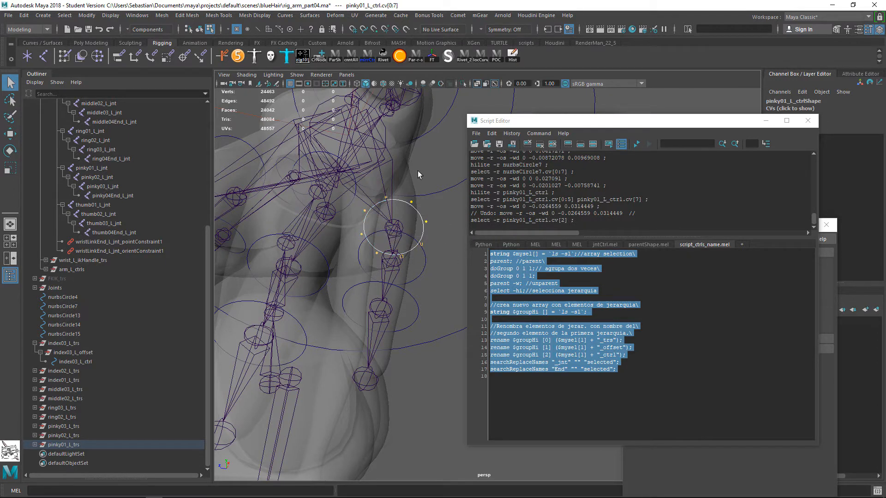
pyautogui.press('w')
pyautogui.moveTo(438, 220)
pyautogui.mouseDown()
pyautogui.moveTo(449, 197)
pyautogui.moveTo(439, 205)
pyautogui.mouseUp()
pyautogui.click(477, 84)
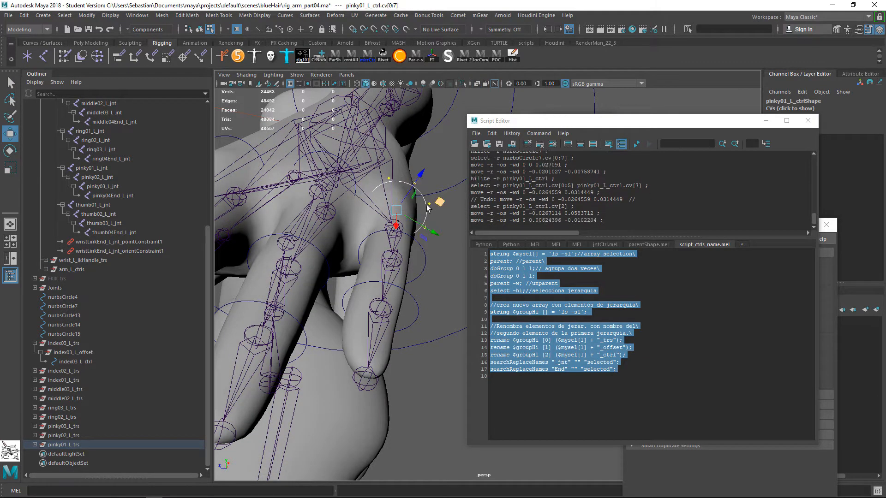
pyautogui.press('q')
pyautogui.moveTo(427, 206); pyautogui.dragTo(464, 195, button='right')
# - Run the script on nurbsCircle13 with thumb01_L_jnt to group and name the thumb's base control
pyautogui.keyDown('alt'); pyautogui.moveTo(399, 234); pyautogui.dragTo(345, 239, button='right'); pyautogui.keyUp('alt')
pyautogui.keyDown('alt'); pyautogui.moveTo(345, 239); pyautogui.dragTo(387, 258); pyautogui.keyUp('alt')
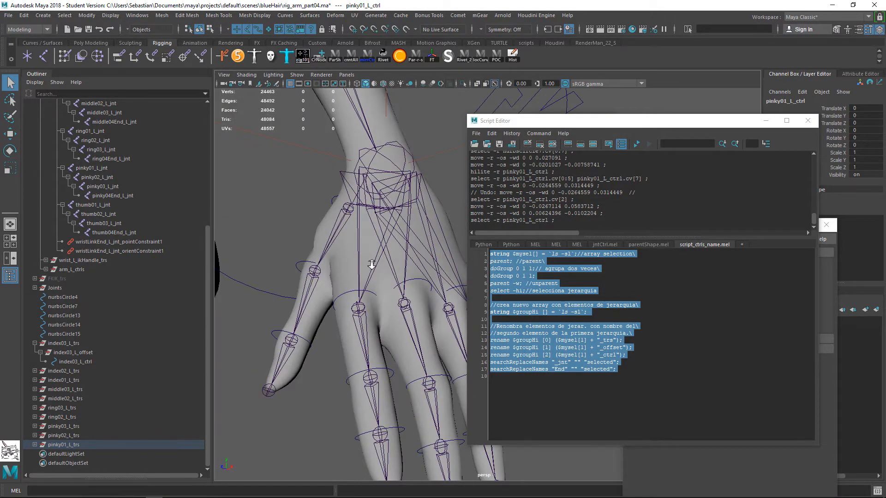
pyautogui.keyDown('alt'); pyautogui.moveTo(368, 260); pyautogui.dragTo(306, 287, button='right'); pyautogui.keyUp('alt')
pyautogui.keyDown('alt'); pyautogui.moveTo(307, 286); pyautogui.dragTo(367, 246); pyautogui.keyUp('alt')
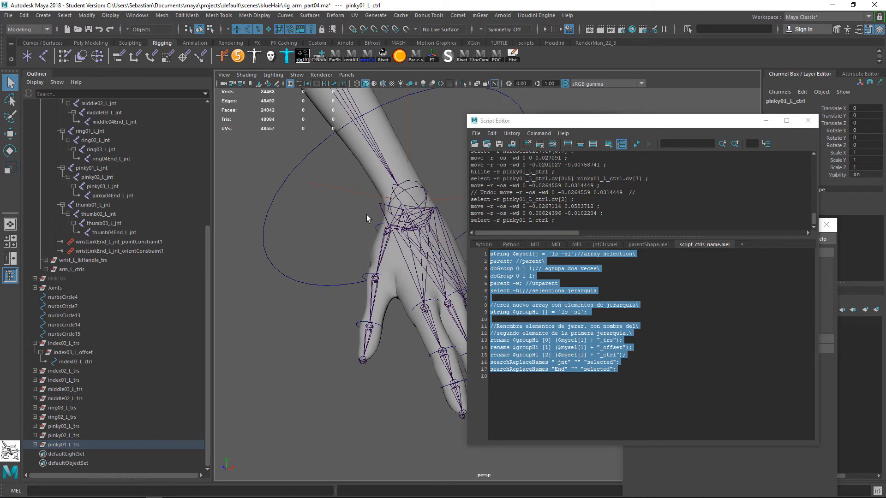
pyautogui.click(380, 229)
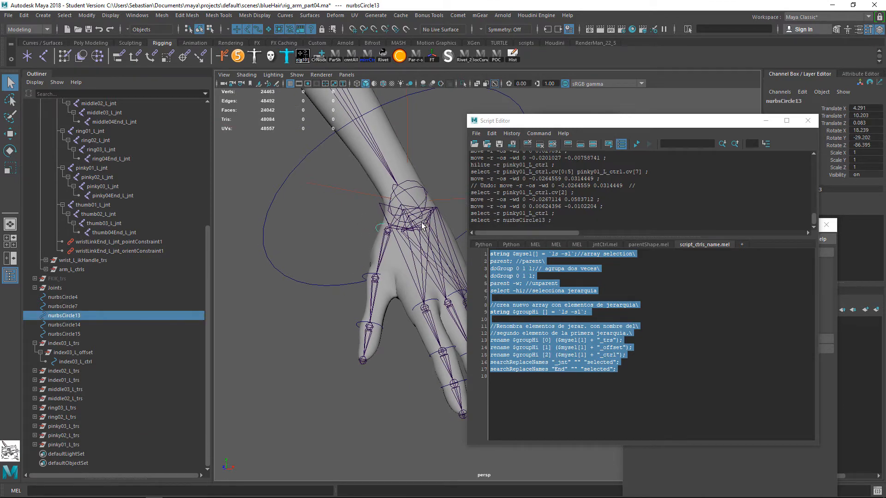
pyautogui.keyDown('alt'); pyautogui.moveTo(422, 223); pyautogui.dragTo(396, 295, button='right'); pyautogui.keyUp('alt')
pyautogui.keyDown('alt'); pyautogui.moveTo(363, 260); pyautogui.dragTo(383, 308, button='middle'); pyautogui.keyUp('alt')
pyautogui.click(350, 256)
pyautogui.click(348, 252)
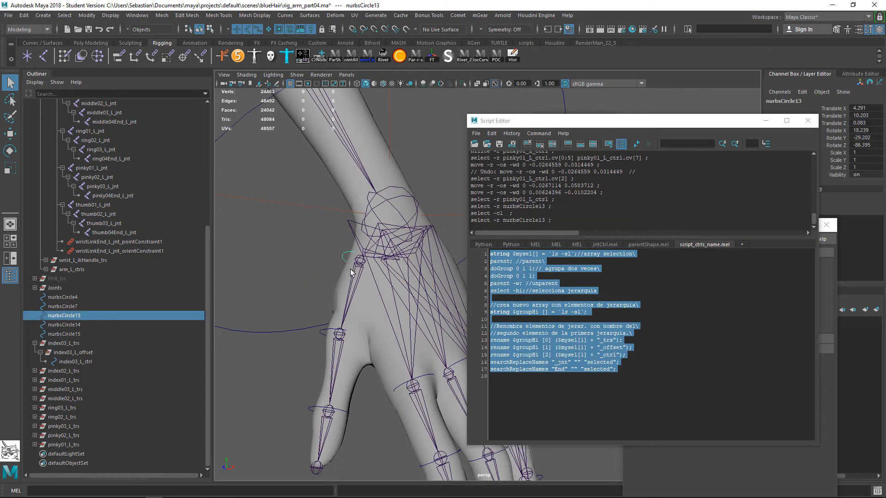
pyautogui.keyDown('shift'); pyautogui.click(352, 271); pyautogui.keyUp('shift')
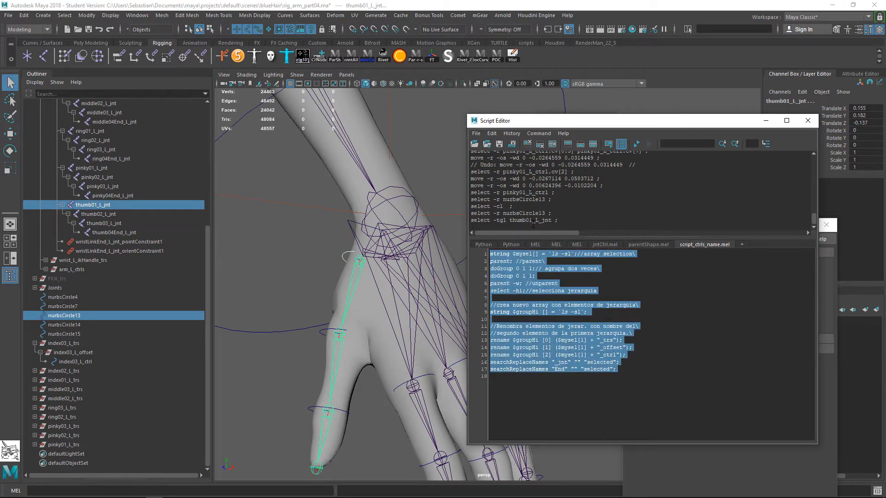
pyautogui.hotkey('ctrl', 'Return')
# - Run the script on nurbsCircle14 with thumb02_L_jnt and on nurbsCircle15 with thumb03_L_jnt
pyautogui.click(323, 333)
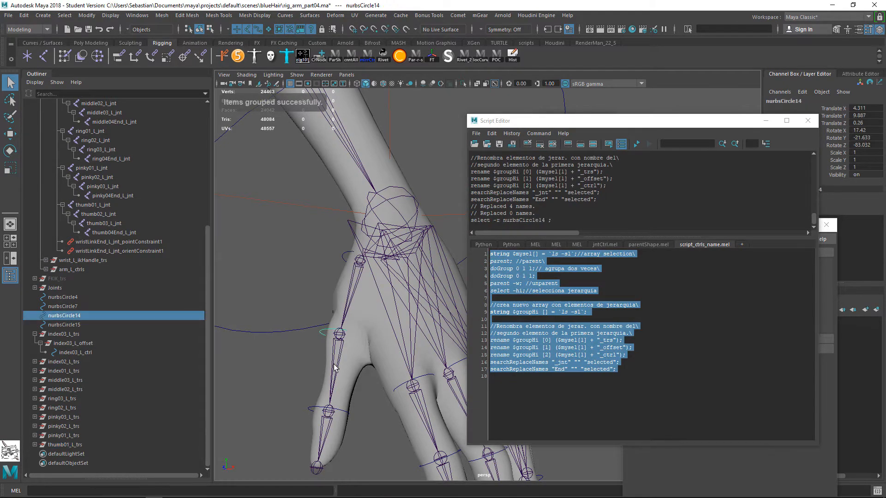
pyautogui.keyDown('shift'); pyautogui.click(334, 367); pyautogui.keyUp('shift')
pyautogui.hotkey('ctrl', 'Return')
pyautogui.click(318, 409)
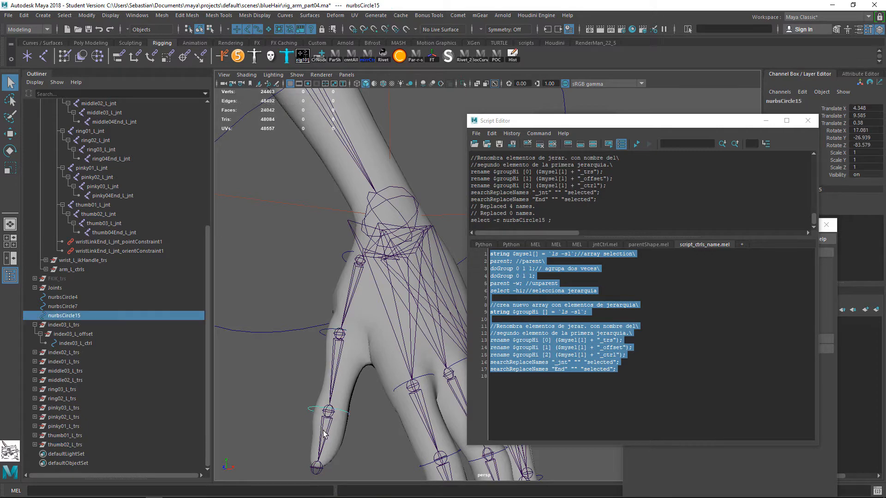
pyautogui.keyDown('shift'); pyautogui.click(325, 431); pyautogui.keyUp('shift')
pyautogui.hotkey('ctrl', 'Return')
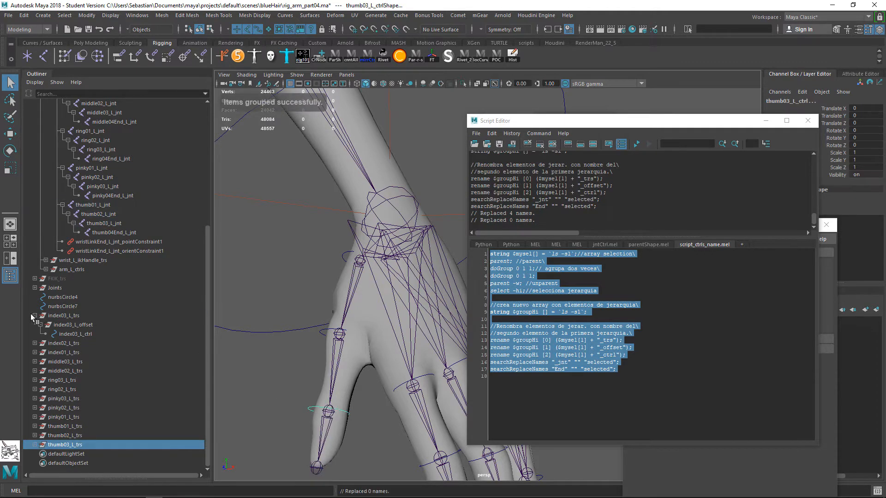
# - Collapse index03_L_trs and run the script on nurbsCircle4 with middle01_L_jnt and on nurbsCircle7 with ring01_L_jnt
pyautogui.click(34, 315)
pyautogui.moveTo(62, 318); pyautogui.dragTo(66, 326)
pyautogui.keyDown('alt'); pyautogui.moveTo(254, 295); pyautogui.dragTo(384, 301); pyautogui.keyUp('alt')
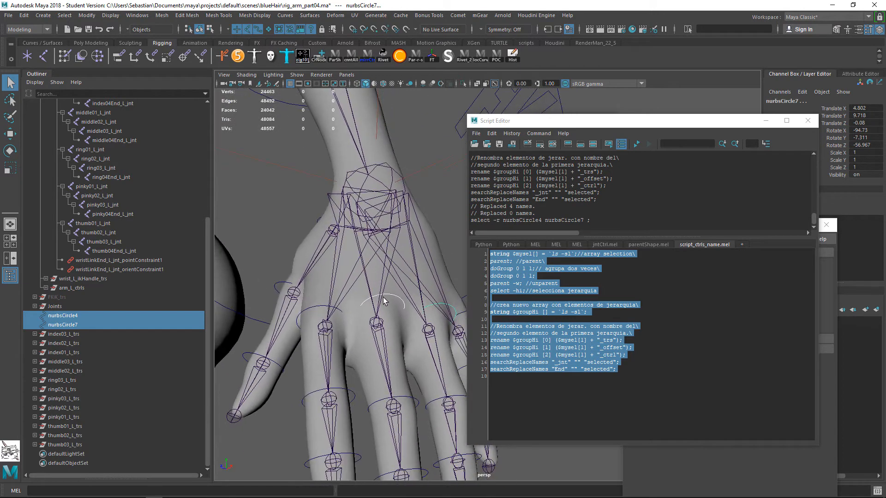
pyautogui.hotkey('ctrl', 'Return')
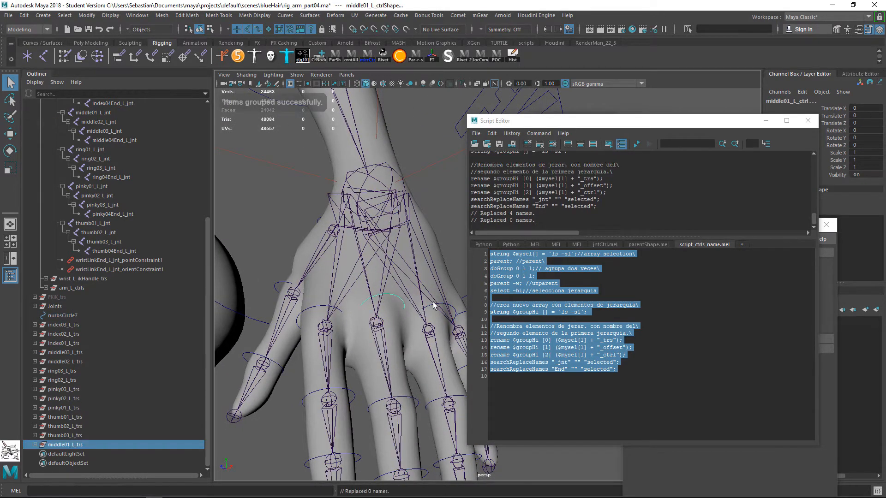
pyautogui.click(438, 308)
pyautogui.keyDown('alt'); pyautogui.moveTo(432, 328); pyautogui.dragTo(347, 312); pyautogui.keyUp('alt')
pyautogui.click(406, 327)
pyautogui.keyDown('shift'); pyautogui.click(405, 325); pyautogui.keyUp('shift')
pyautogui.hotkey('ctrl', 'Return')
# - Close the Script Editor and select wristLinkEnd_L_jnt, the parent joint of all finger chains
pyautogui.moveTo(603, 120); pyautogui.dragTo(639, 123)
pyautogui.keyDown('alt'); pyautogui.moveTo(356, 264); pyautogui.dragTo(385, 288); pyautogui.keyUp('alt')
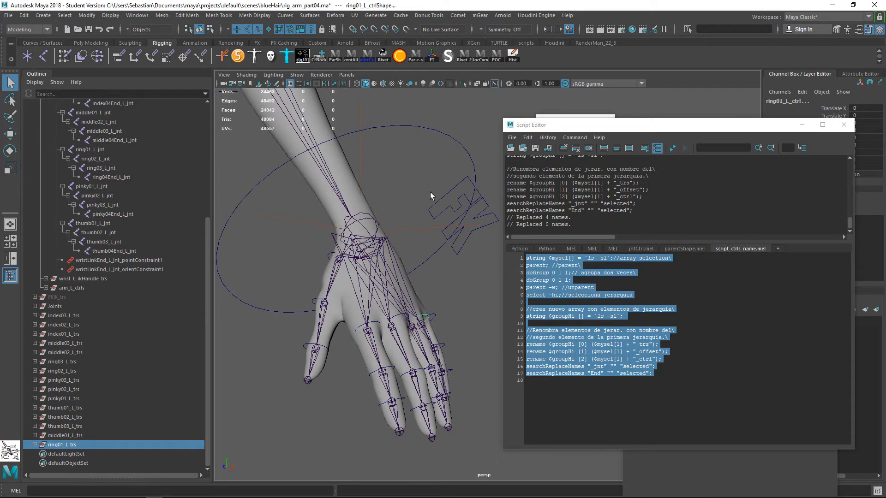
pyautogui.click(461, 143)
pyautogui.click(837, 126)
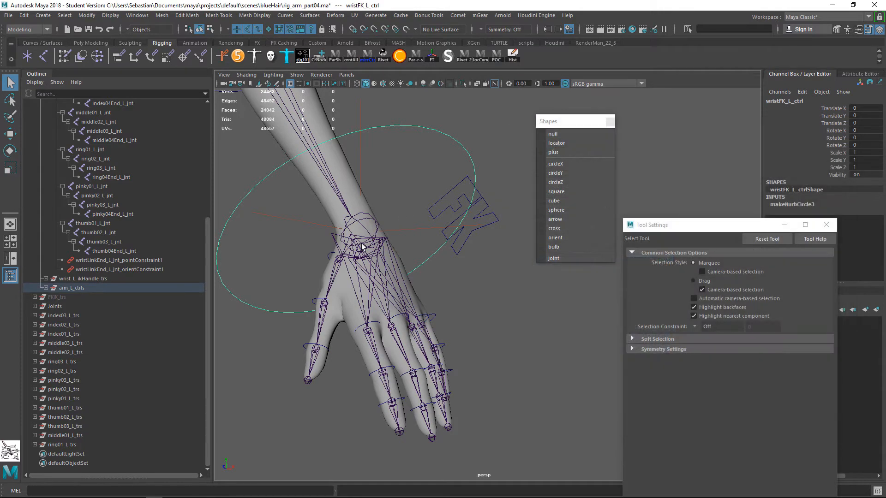
pyautogui.click(362, 243)
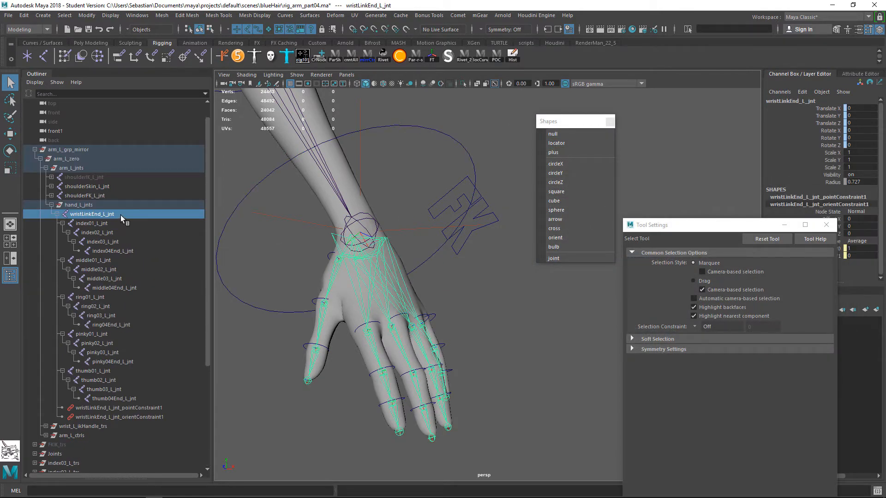
pyautogui.keyDown('alt'); pyautogui.moveTo(427, 286); pyautogui.dragTo(430, 308); pyautogui.keyUp('alt')
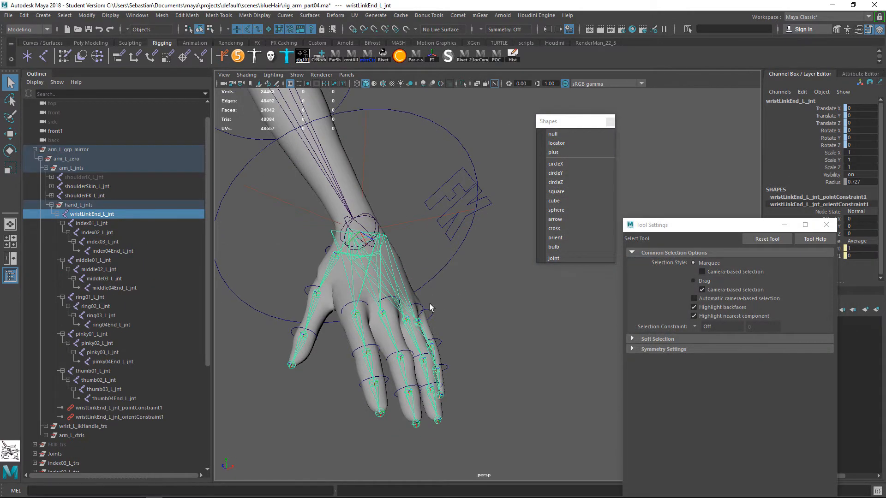
# - Highlight all finger control groups from index03_L_trs to ring01_L_trs, and the wristLinkEnd_L_jnt hierarchy, to review them on the hand
pyautogui.scroll(-5, 71, 271)
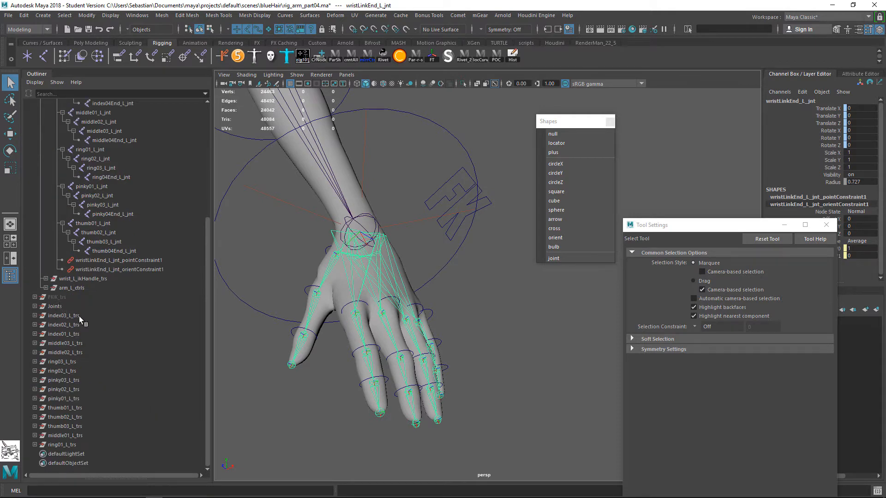
pyautogui.moveTo(79, 316); pyautogui.dragTo(90, 443)
pyautogui.press('w')
pyautogui.moveTo(443, 323)
pyautogui.keyDown('alt'); pyautogui.mouseDown()
pyautogui.moveTo(466, 355)
pyautogui.moveTo(438, 318)
pyautogui.mouseUp(); pyautogui.keyUp('alt')
pyautogui.moveTo(438, 319)
pyautogui.keyDown('alt'); pyautogui.mouseDown(button='right')
pyautogui.moveTo(436, 301)
pyautogui.moveTo(427, 316)
pyautogui.mouseUp(button='right'); pyautogui.keyUp('alt')
pyautogui.press('q')
pyautogui.keyDown('alt'); pyautogui.moveTo(428, 315); pyautogui.dragTo(406, 278); pyautogui.keyUp('alt')
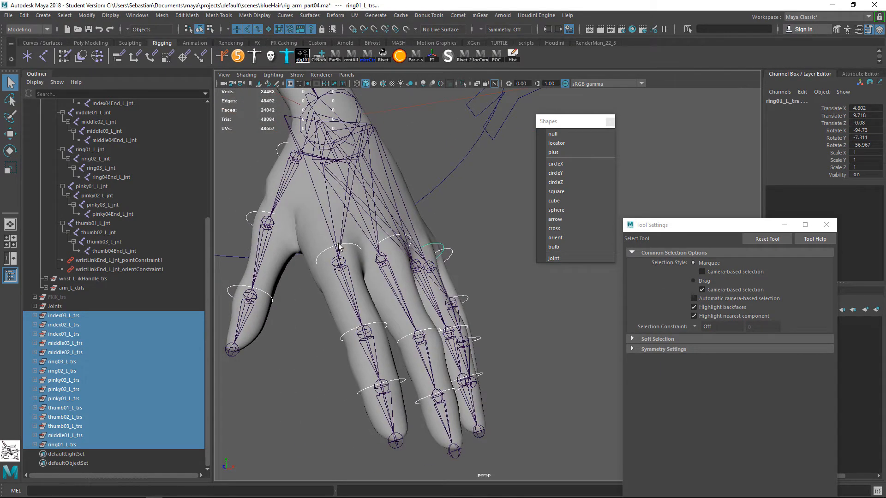
pyautogui.click(348, 256)
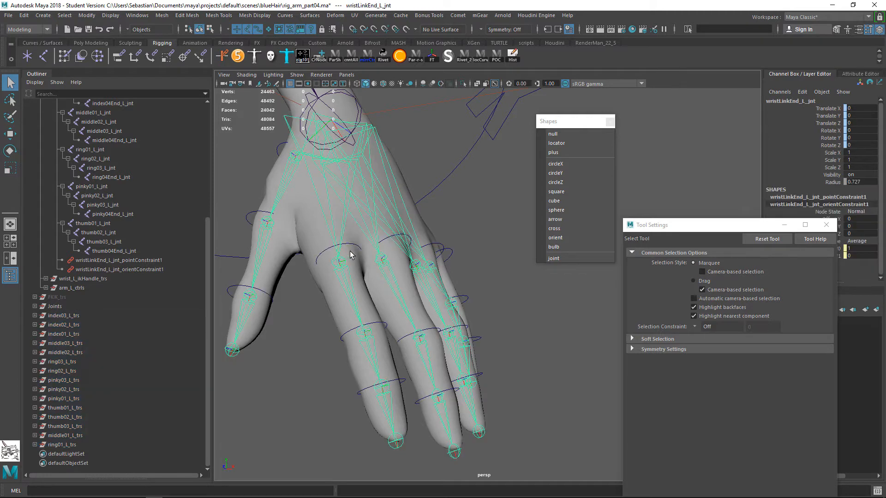
# - Delete the index finger's circle control groups index01_L_trs, index02_L_trs and index03_L_trs
pyautogui.click(348, 253)
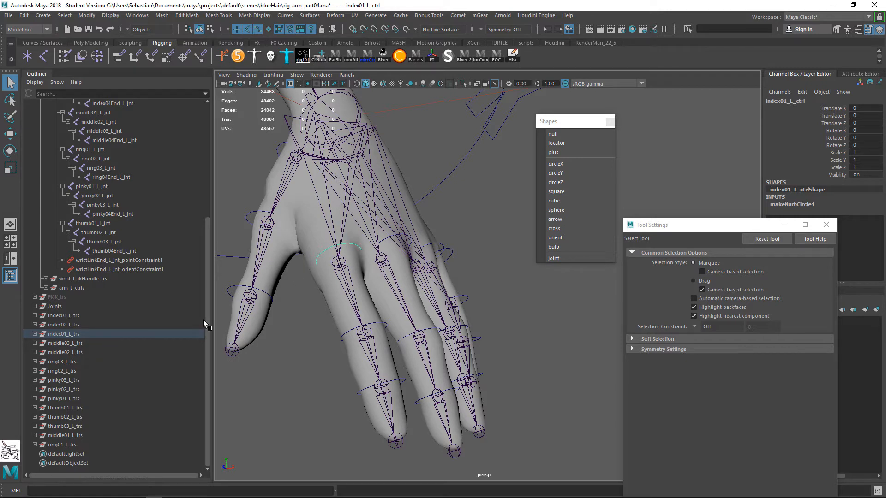
pyautogui.click(84, 315)
pyautogui.keyDown('shift'); pyautogui.click(86, 331); pyautogui.keyUp('shift')
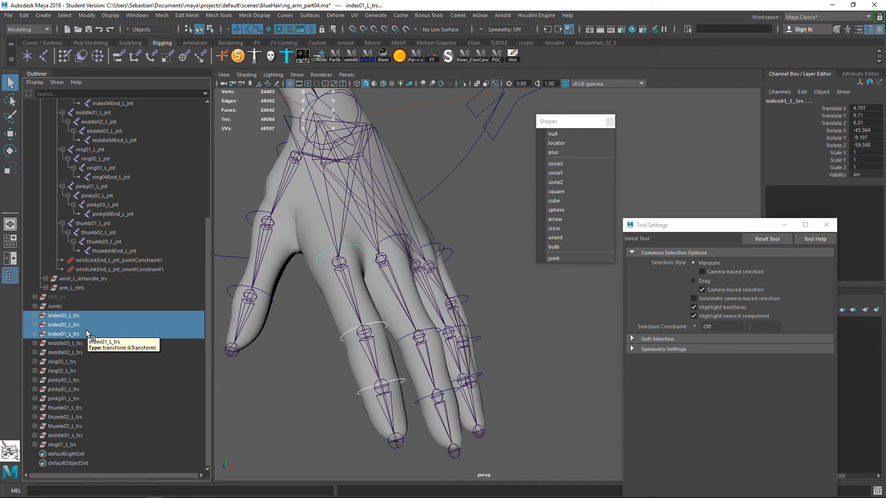
pyautogui.press('Delete')
# - Create cube control curves on index01_L_jnt, index02_L_jnt and index03_L_jnt
pyautogui.click(351, 286)
pyautogui.keyDown('shift'); pyautogui.click(368, 349); pyautogui.keyUp('shift')
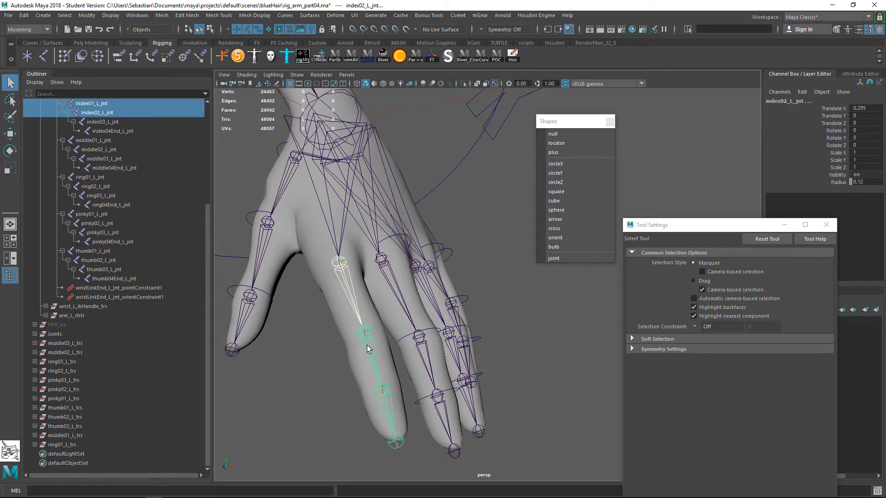
pyautogui.keyDown('shift'); pyautogui.click(382, 391); pyautogui.keyUp('shift')
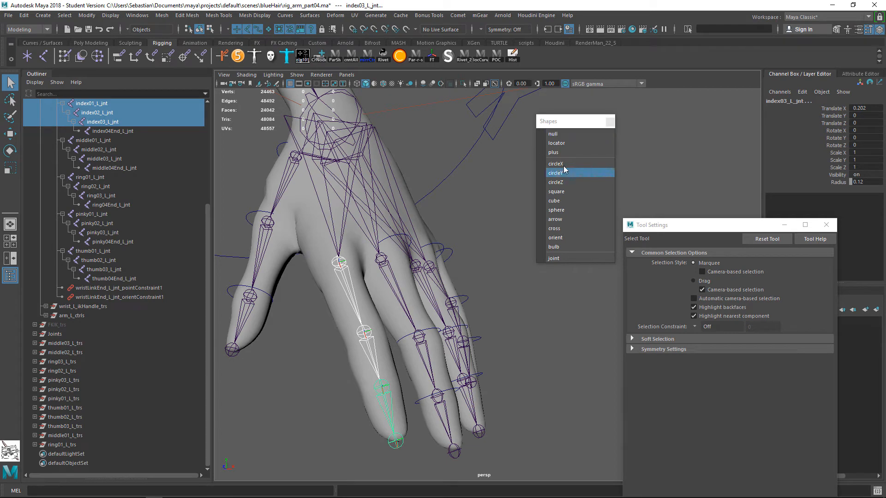
pyautogui.click(569, 205)
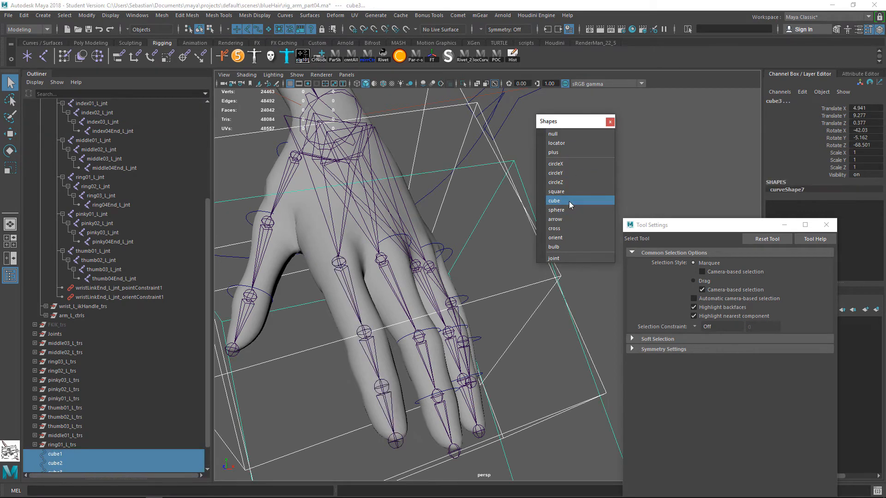
pyautogui.keyDown('alt'); pyautogui.moveTo(569, 201); pyautogui.dragTo(423, 294); pyautogui.keyUp('alt')
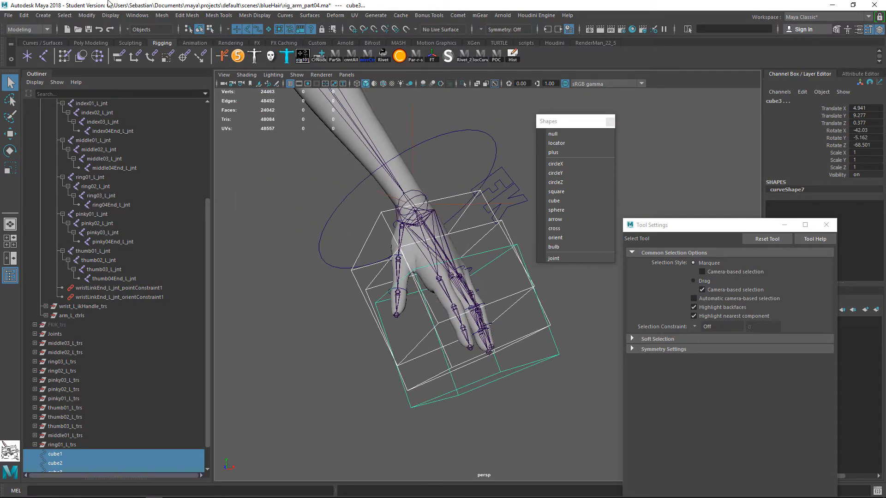
# - Scale all CVs of the three cube curves in component mode down to about the index finger's size and thickness
pyautogui.click(210, 28)
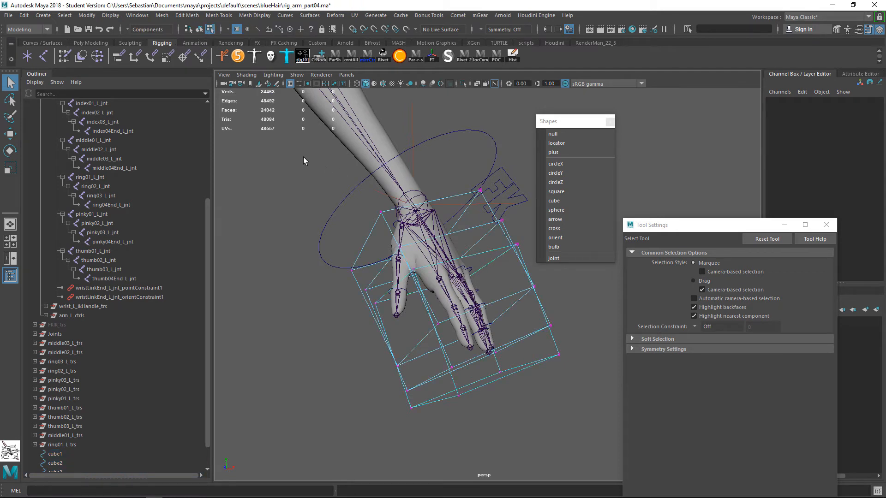
pyautogui.moveTo(303, 158); pyautogui.dragTo(544, 432)
pyautogui.press('r')
pyautogui.moveTo(434, 279); pyautogui.dragTo(284, 256)
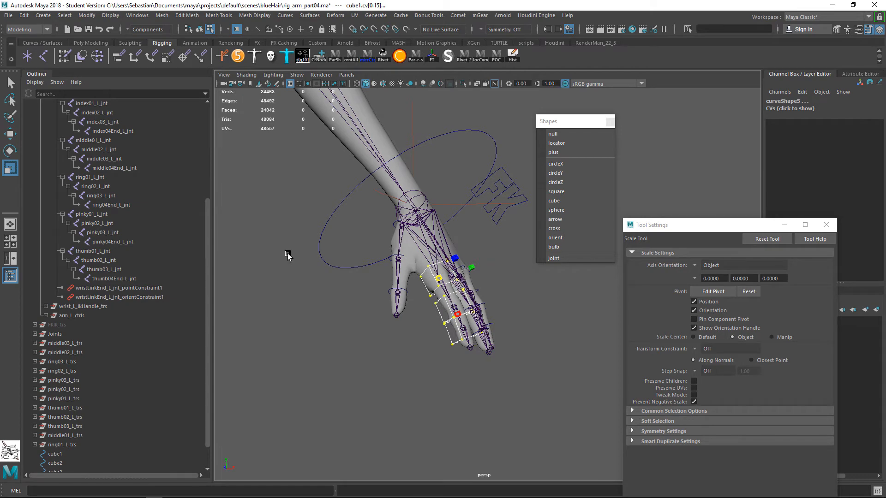
pyautogui.press('f')
pyautogui.keyDown('alt'); pyautogui.moveTo(434, 259); pyautogui.dragTo(409, 261); pyautogui.keyUp('alt')
pyautogui.moveTo(479, 202); pyautogui.dragTo(456, 234)
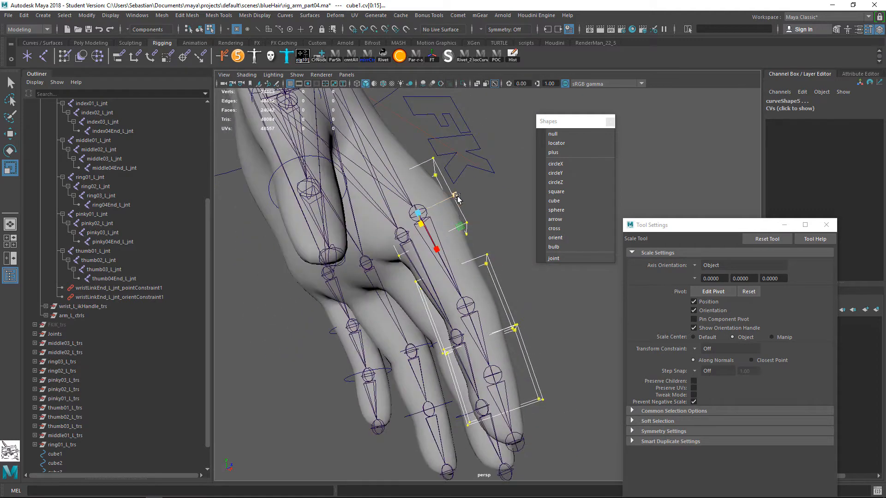
pyautogui.moveTo(457, 197); pyautogui.dragTo(455, 198)
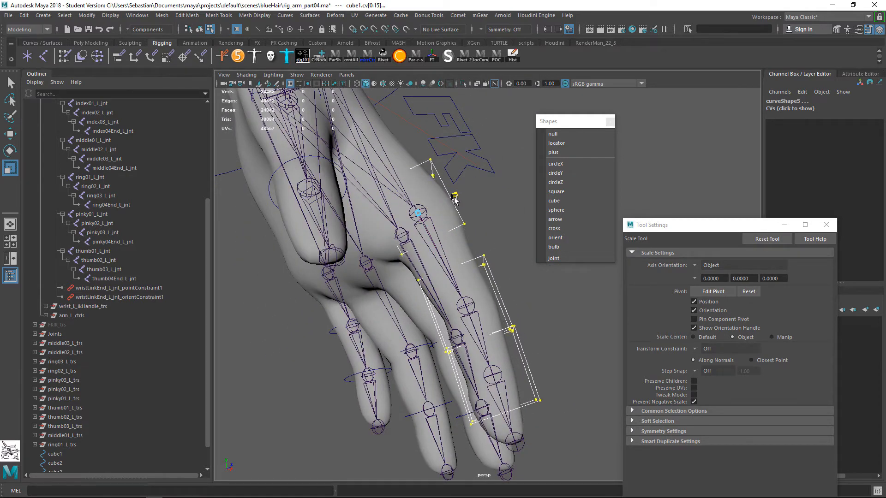
# - Move the tip-end CVs of cube3 along the index finger to the fingertip
pyautogui.keyDown('alt'); pyautogui.moveTo(521, 298); pyautogui.dragTo(510, 302); pyautogui.keyUp('alt')
pyautogui.keyDown('alt'); pyautogui.moveTo(526, 369); pyautogui.dragTo(508, 342, button='middle'); pyautogui.keyUp('alt')
pyautogui.press('q')
pyautogui.moveTo(509, 344); pyautogui.dragTo(421, 395)
pyautogui.press('w')
pyautogui.moveTo(479, 409); pyautogui.dragTo(489, 439)
pyautogui.moveTo(487, 283)
pyautogui.keyDown('alt'); pyautogui.mouseDown()
pyautogui.moveTo(485, 295)
pyautogui.moveTo(491, 283)
pyautogui.mouseUp(); pyautogui.keyUp('alt')
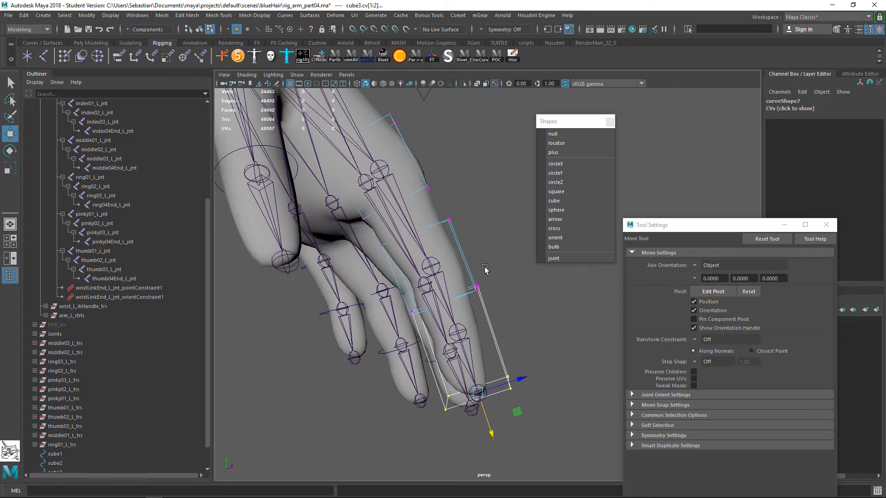
# - Move the knuckle-side CVs of cube3 along the finger to the index03 joint
pyautogui.keyDown('alt'); pyautogui.moveTo(476, 250); pyautogui.dragTo(475, 242); pyautogui.keyUp('alt')
pyautogui.moveTo(457, 201); pyautogui.dragTo(442, 229)
pyautogui.keyDown('ctrl'); pyautogui.moveTo(445, 232); pyautogui.dragTo(433, 236, button='right'); pyautogui.keyUp('ctrl')
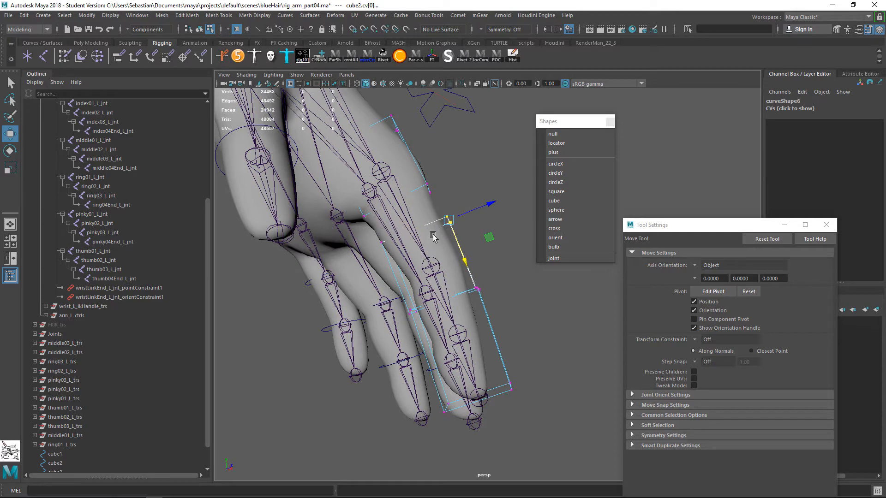
pyautogui.moveTo(446, 302); pyautogui.dragTo(473, 299)
pyautogui.press('q')
pyautogui.keyDown('alt'); pyautogui.moveTo(428, 323); pyautogui.dragTo(422, 322); pyautogui.keyUp('alt')
pyautogui.keyDown('shift'); pyautogui.click(409, 310); pyautogui.keyUp('shift')
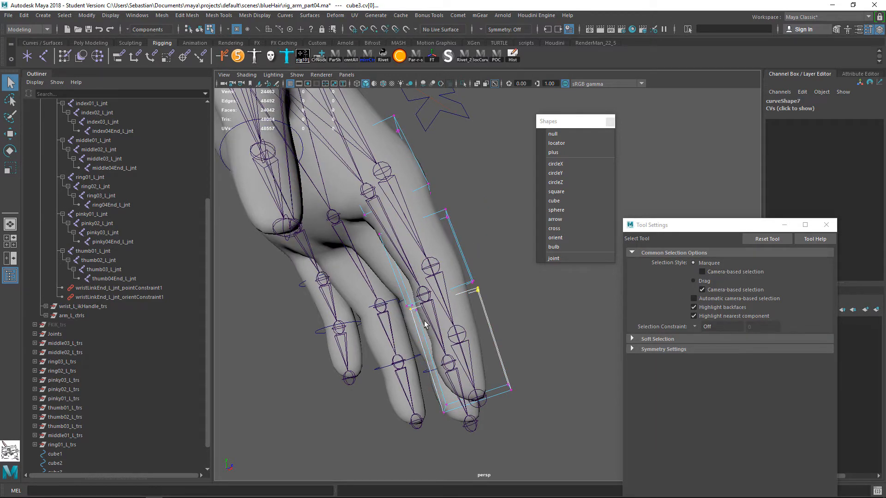
pyautogui.press('w')
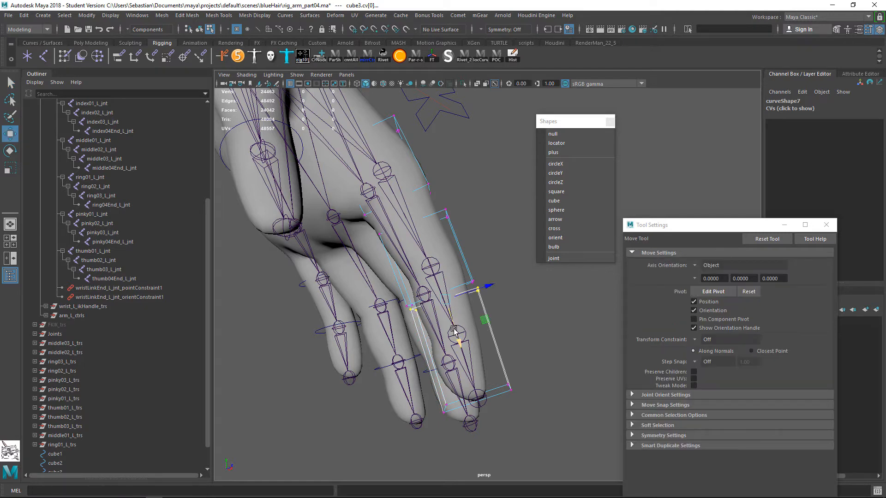
pyautogui.moveTo(457, 338); pyautogui.dragTo(467, 367)
pyautogui.hotkey('ctrl', 'z')
pyautogui.keyDown('shift'); pyautogui.moveTo(406, 309); pyautogui.dragTo(401, 305); pyautogui.keyUp('shift')
pyautogui.hotkey('ctrl', 'z')
pyautogui.moveTo(456, 326); pyautogui.dragTo(465, 354)
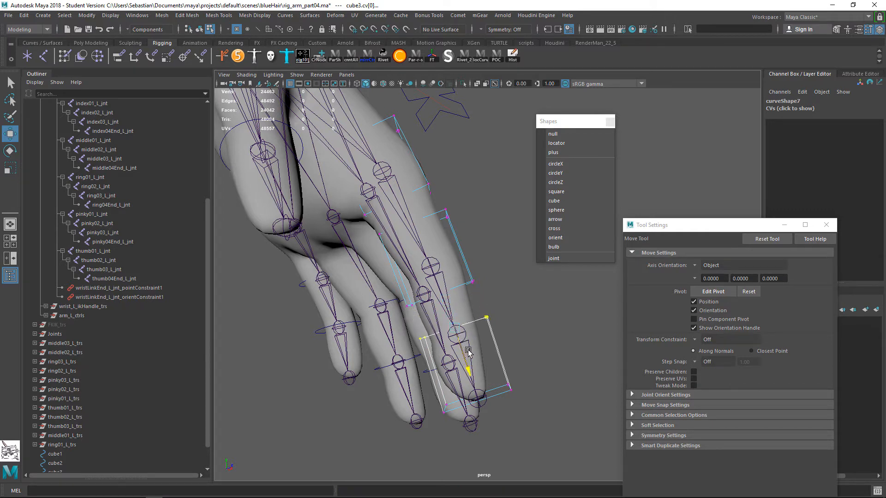
# - Taper cube3's tip CVs around the fingertip and adjust its base CVs to follow the last finger segment
pyautogui.moveTo(554, 354); pyautogui.dragTo(505, 391)
pyautogui.moveTo(549, 410); pyautogui.dragTo(505, 420, button='middle')
pyautogui.moveTo(436, 407); pyautogui.dragTo(435, 403)
pyautogui.moveTo(481, 426); pyautogui.dragTo(493, 424)
pyautogui.moveTo(480, 327); pyautogui.dragTo(514, 307)
pyautogui.keyDown('alt'); pyautogui.moveTo(487, 282); pyautogui.dragTo(485, 283, button='middle'); pyautogui.keyUp('alt')
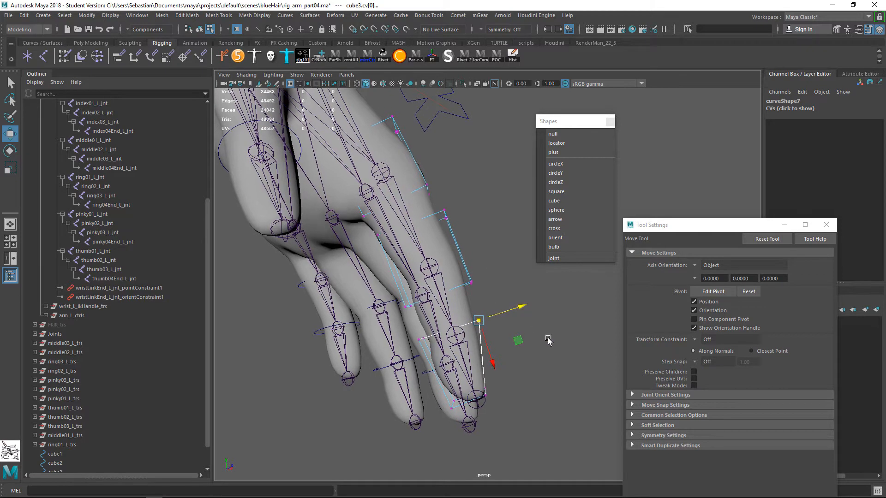
pyautogui.keyDown('shift'); pyautogui.moveTo(430, 329); pyautogui.dragTo(397, 349); pyautogui.keyUp('shift')
pyautogui.moveTo(461, 364); pyautogui.dragTo(464, 374)
# - Move cube2's end CVs along the finger so the cube spans from the index02 joint to the index03 joint
pyautogui.moveTo(448, 301); pyautogui.dragTo(483, 274)
pyautogui.keyDown('alt'); pyautogui.moveTo(483, 277); pyautogui.dragTo(492, 341); pyautogui.keyUp('alt')
pyautogui.moveTo(389, 322); pyautogui.dragTo(415, 299)
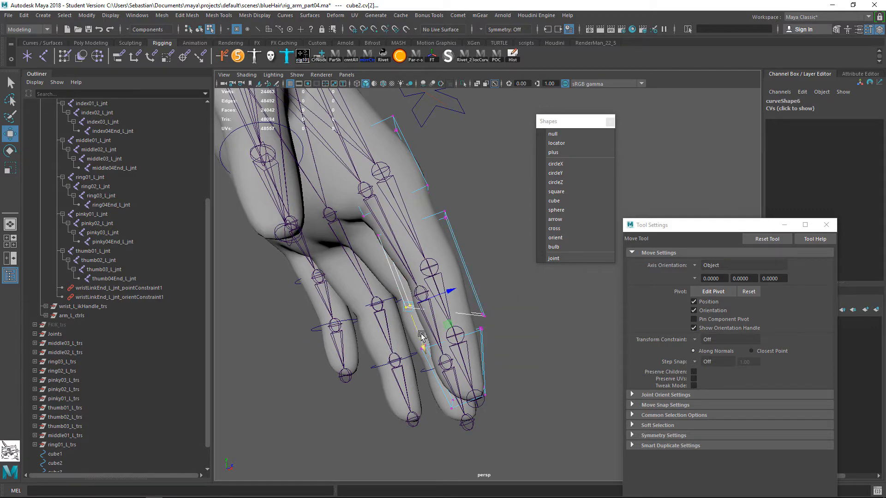
pyautogui.moveTo(422, 336); pyautogui.dragTo(444, 365)
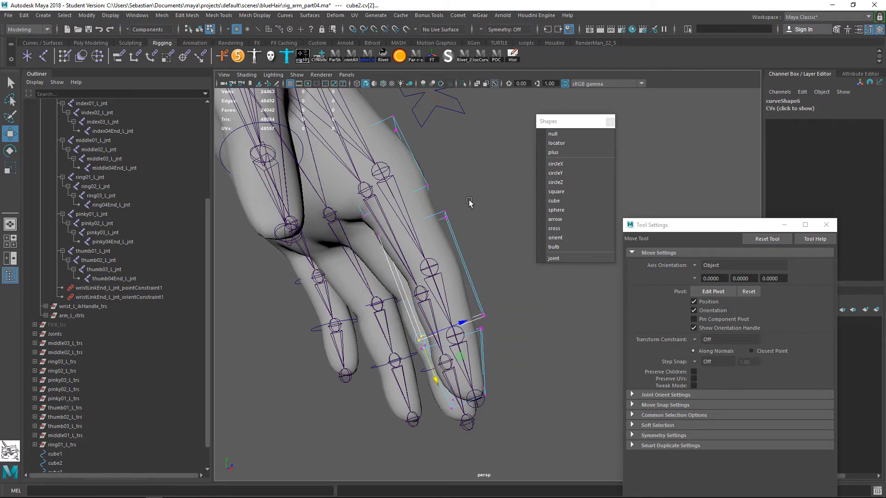
pyautogui.moveTo(468, 200); pyautogui.dragTo(446, 271)
pyautogui.moveTo(409, 234); pyautogui.dragTo(415, 302)
# - Extend cube1's far-end CVs along the finger toward the index02 joint, following the first finger segment
pyautogui.moveTo(457, 180); pyautogui.dragTo(467, 266)
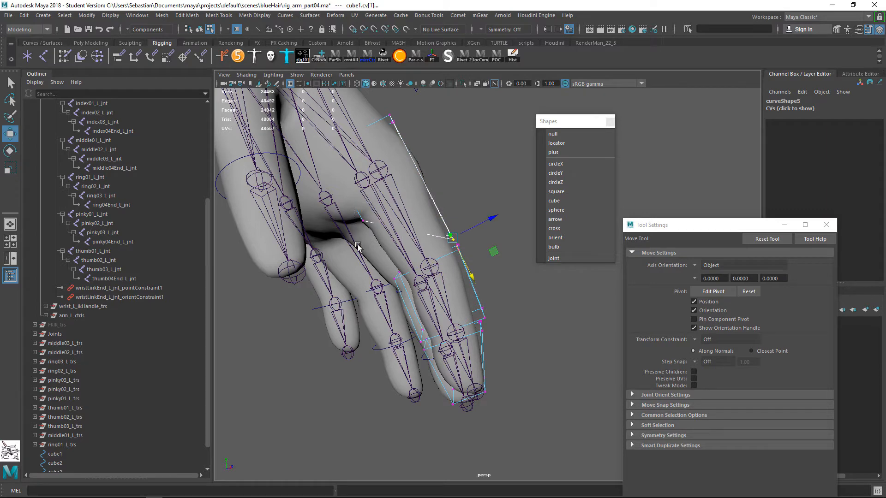
pyautogui.moveTo(358, 247); pyautogui.dragTo(375, 211)
pyautogui.moveTo(383, 256); pyautogui.dragTo(415, 305)
pyautogui.keyDown('alt'); pyautogui.moveTo(405, 143); pyautogui.dragTo(469, 236); pyautogui.keyUp('alt')
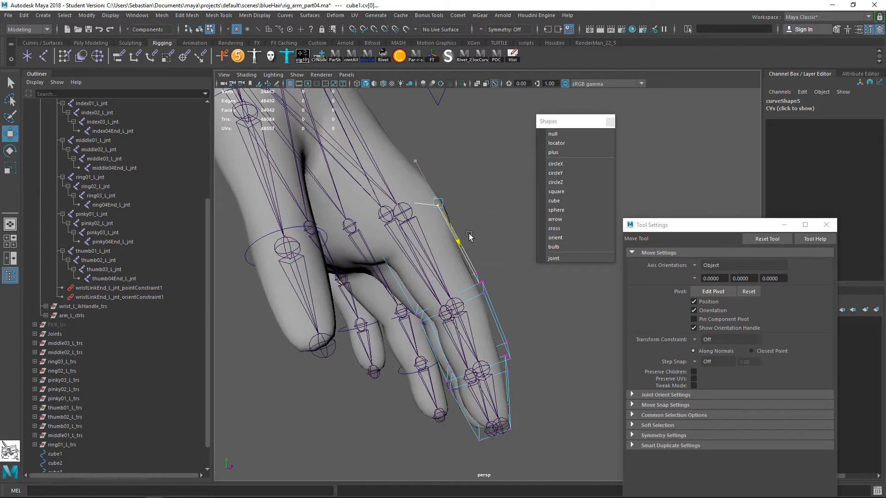
pyautogui.moveTo(476, 185); pyautogui.dragTo(484, 180)
# - Scale cube3's CVs narrower across the finger to fit the fingertip's width
pyautogui.moveTo(405, 159); pyautogui.dragTo(530, 435)
pyautogui.keyDown('alt'); pyautogui.moveTo(485, 346); pyautogui.dragTo(496, 409); pyautogui.keyUp('alt')
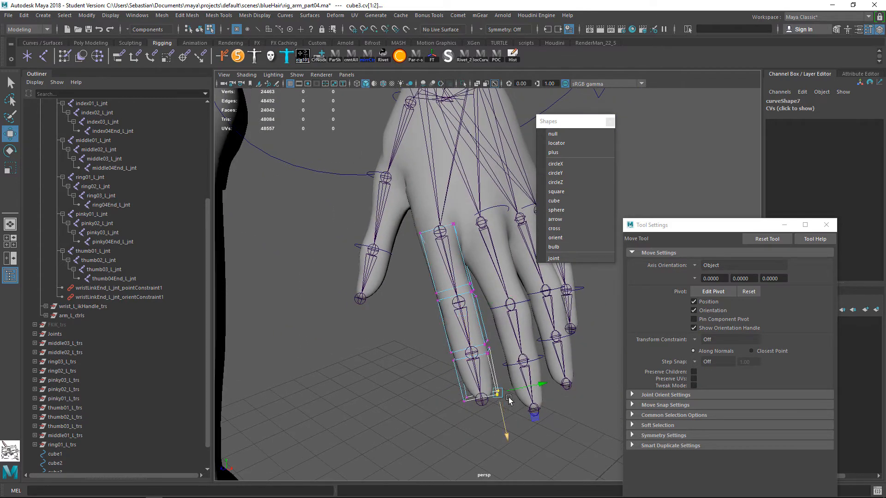
pyautogui.moveTo(453, 386)
pyautogui.keyDown('shift'); pyautogui.mouseDown()
pyautogui.moveTo(520, 413)
pyautogui.moveTo(440, 382)
pyautogui.mouseUp(); pyautogui.keyUp('shift')
pyautogui.press('r')
pyautogui.moveTo(512, 345); pyautogui.dragTo(499, 350)
# - Move and scale cube1's base CVs across the finger to fit around the index knuckle
pyautogui.moveTo(457, 317)
pyautogui.keyDown('alt'); pyautogui.mouseDown()
pyautogui.moveTo(472, 317)
pyautogui.moveTo(467, 310)
pyautogui.mouseUp(); pyautogui.keyUp('alt')
pyautogui.keyDown('alt'); pyautogui.moveTo(469, 278); pyautogui.dragTo(464, 308); pyautogui.keyUp('alt')
pyautogui.moveTo(452, 251); pyautogui.dragTo(419, 278)
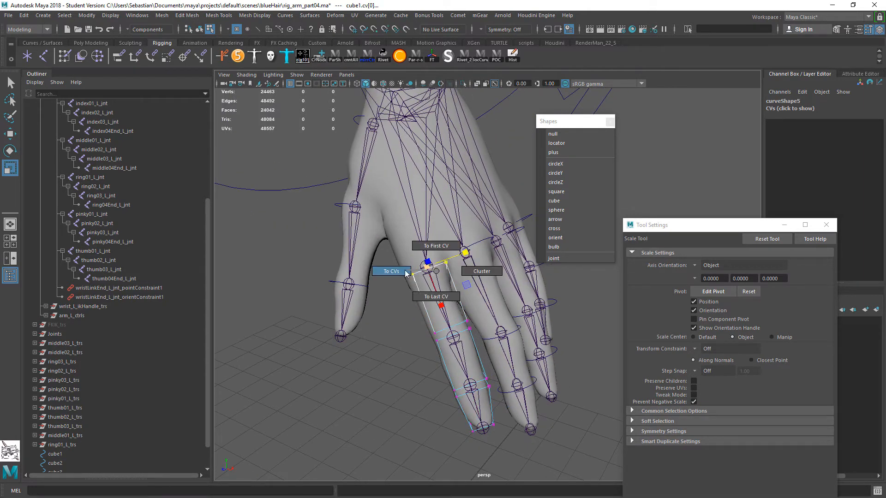
pyautogui.press('w')
pyautogui.moveTo(468, 292); pyautogui.dragTo(464, 297)
pyautogui.press('r')
pyautogui.moveTo(466, 253); pyautogui.dragTo(474, 255)
# - Select all of cube2's CVs and scale them across the finger to fit the middle segment
pyautogui.keyDown('alt'); pyautogui.moveTo(464, 337); pyautogui.dragTo(475, 334); pyautogui.keyUp('alt')
pyautogui.click(468, 339)
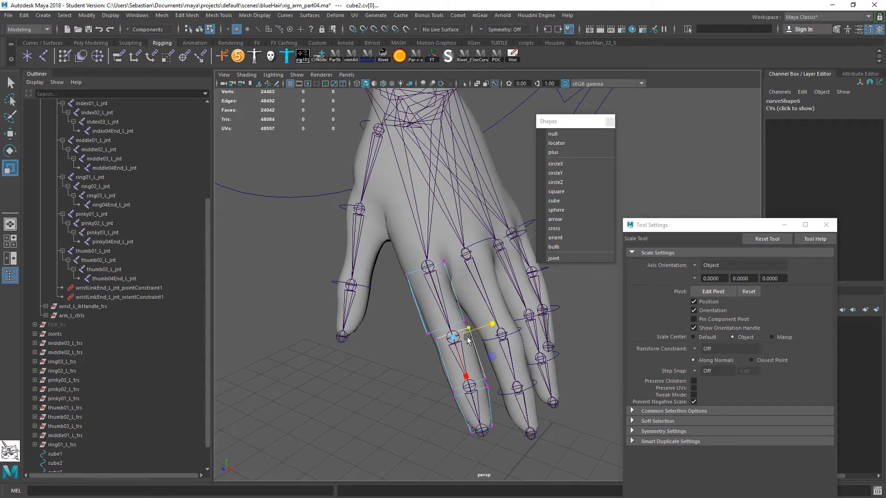
pyautogui.press('w')
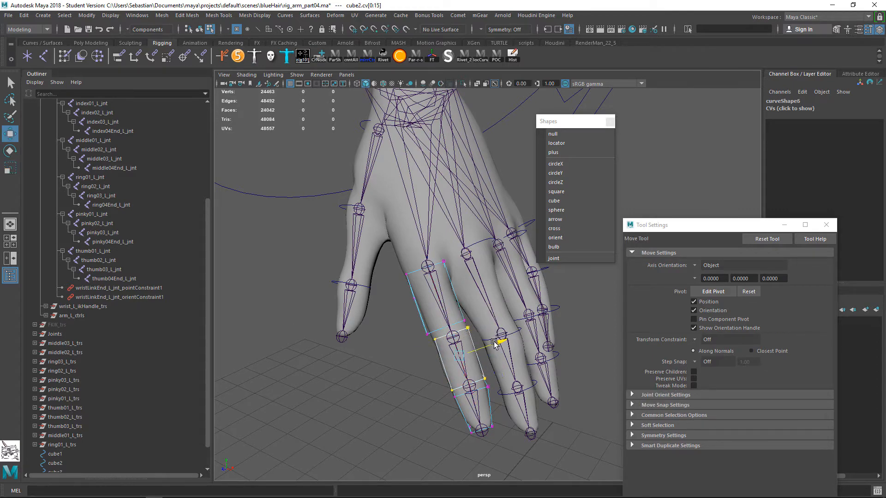
pyautogui.press('r')
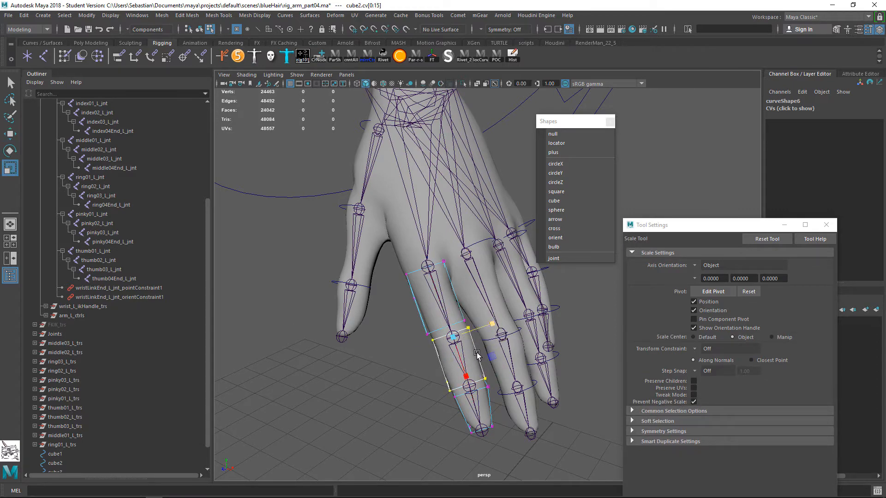
# - Return the cube curves to object mode and clear the selection
pyautogui.keyDown('alt'); pyautogui.moveTo(477, 354); pyautogui.dragTo(510, 405); pyautogui.keyUp('alt')
pyautogui.press('q')
pyautogui.moveTo(502, 405); pyautogui.dragTo(535, 242, button='right')
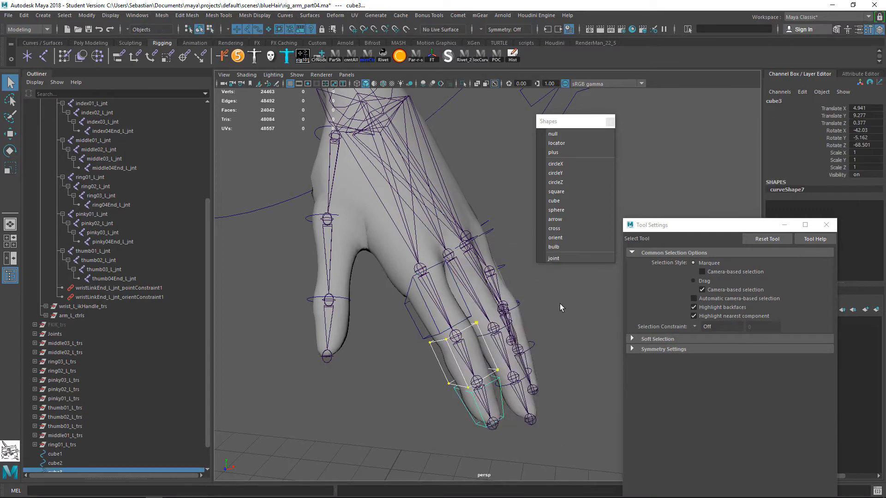
pyautogui.keyDown('alt'); pyautogui.moveTo(560, 304); pyautogui.dragTo(540, 286); pyautogui.keyUp('alt')
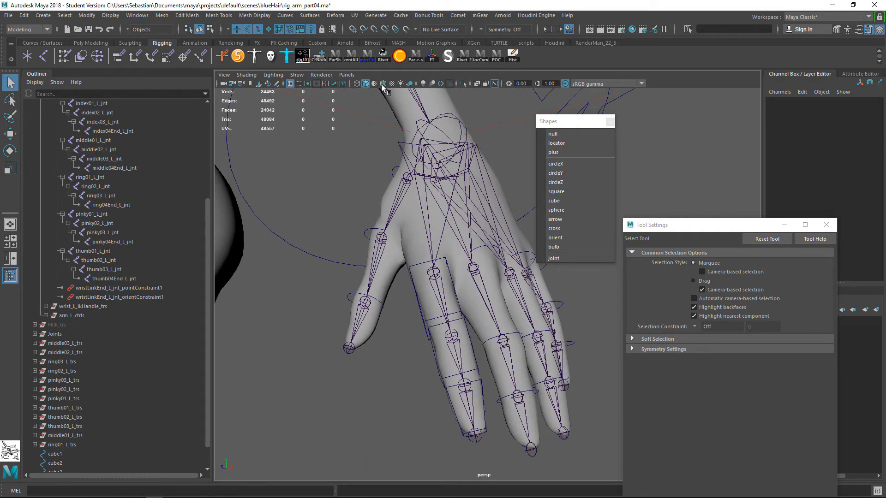
# - Hide the joints to compare the index finger's cube controls with the neighbouring circle controls, and show the joints again
pyautogui.click(297, 75)
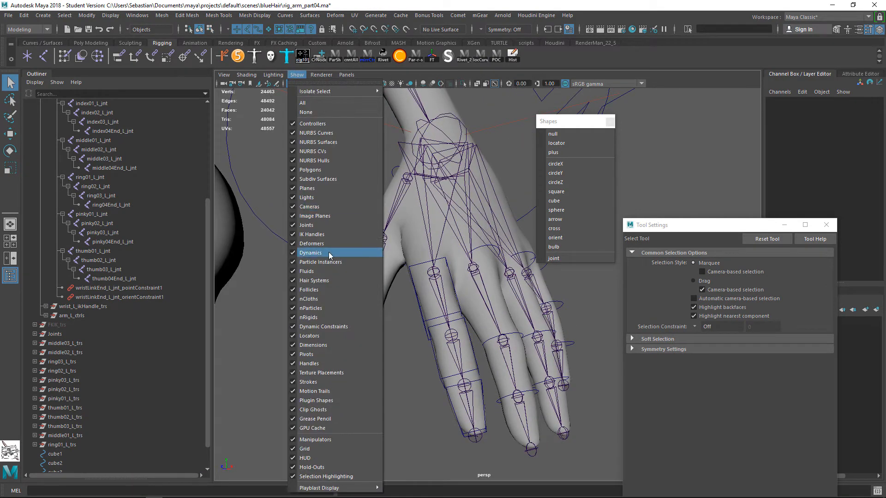
pyautogui.click(328, 225)
pyautogui.keyDown('alt'); pyautogui.moveTo(463, 277); pyautogui.dragTo(456, 295); pyautogui.keyUp('alt')
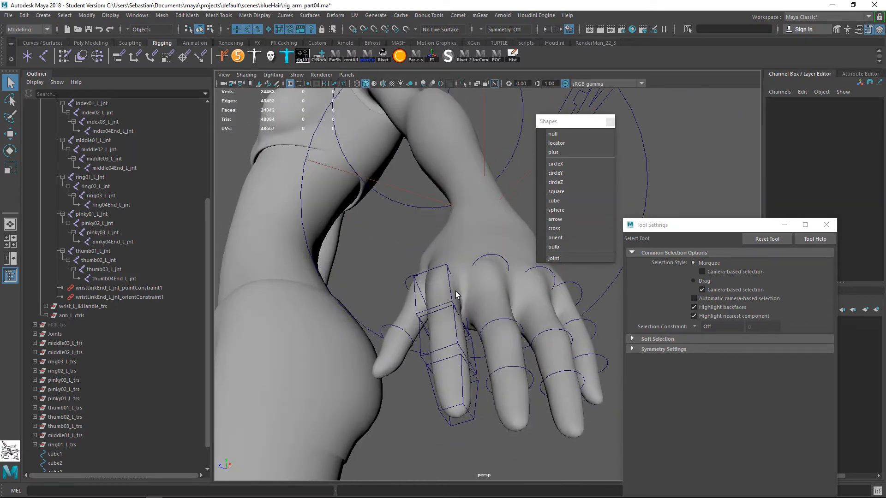
pyautogui.click(453, 298)
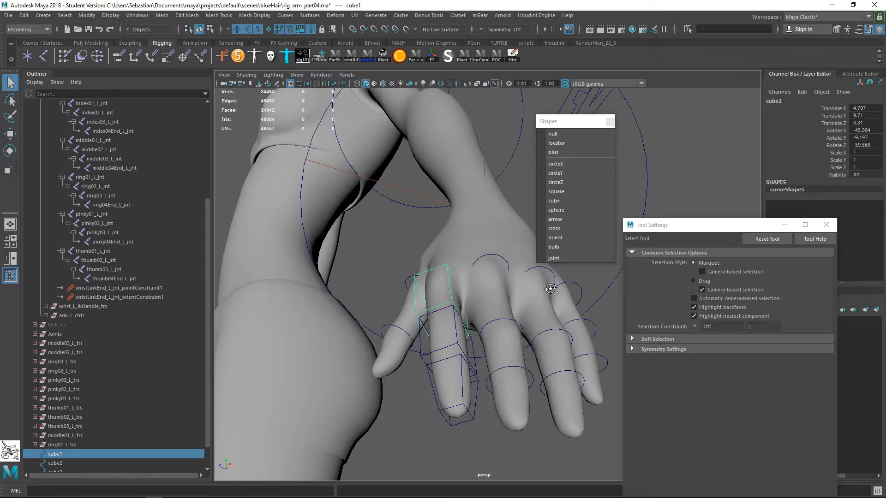
pyautogui.keyDown('alt'); pyautogui.moveTo(549, 290); pyautogui.dragTo(459, 362); pyautogui.keyUp('alt')
pyautogui.click(529, 332)
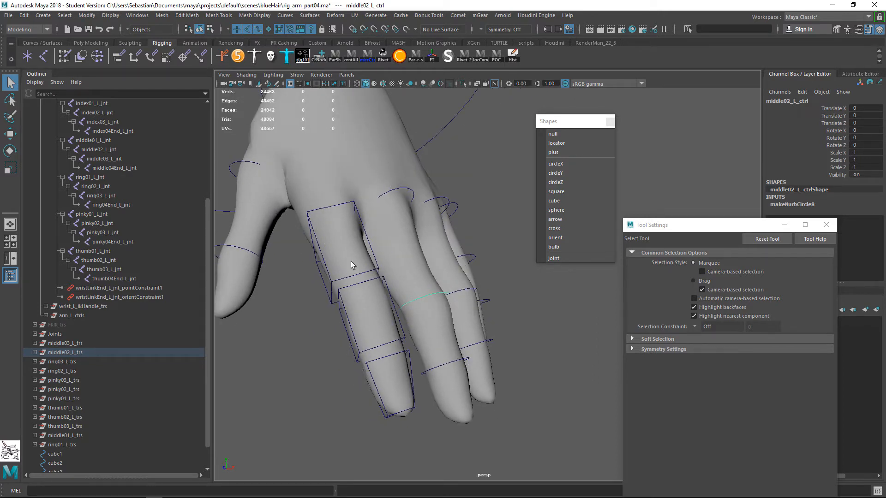
pyautogui.click(349, 276)
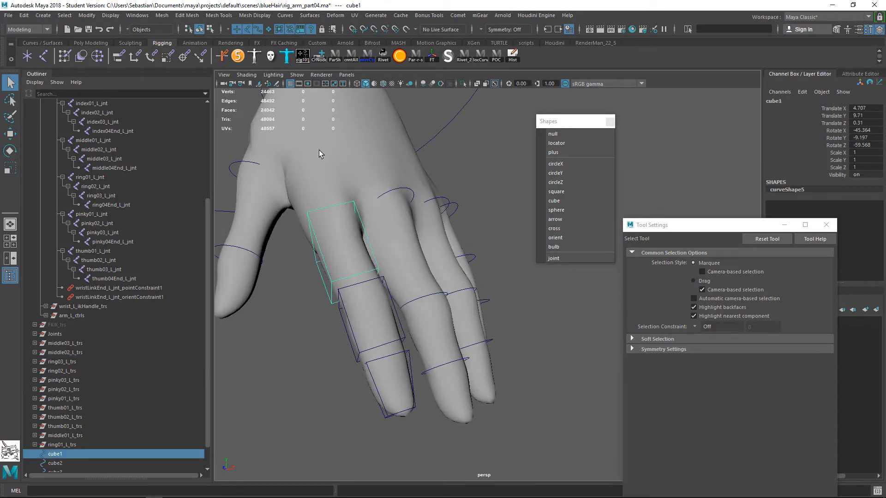
pyautogui.click(296, 75)
pyautogui.click(322, 225)
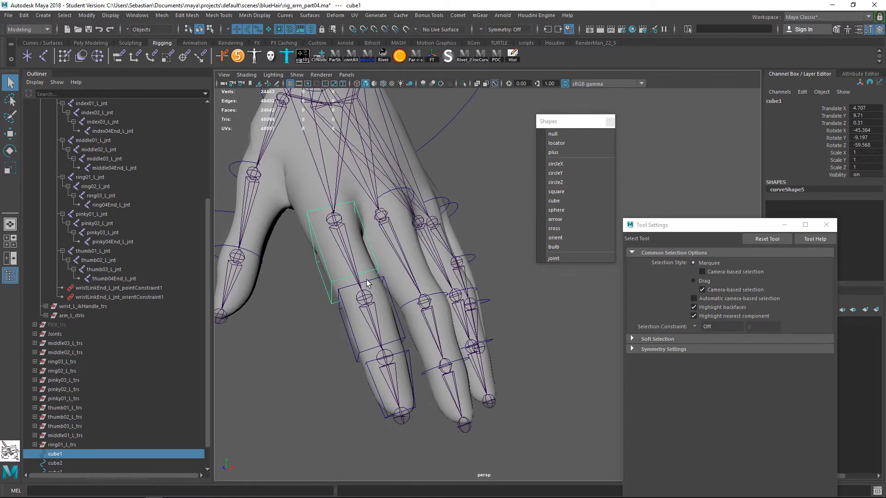
# - Run the whole script_ctrls_name.mel script on cube1 together with index01_L_jnt to group and name the control
pyautogui.click(336, 287)
pyautogui.click(330, 279)
pyautogui.keyDown('alt'); pyautogui.moveTo(451, 297); pyautogui.dragTo(374, 264); pyautogui.keyUp('alt')
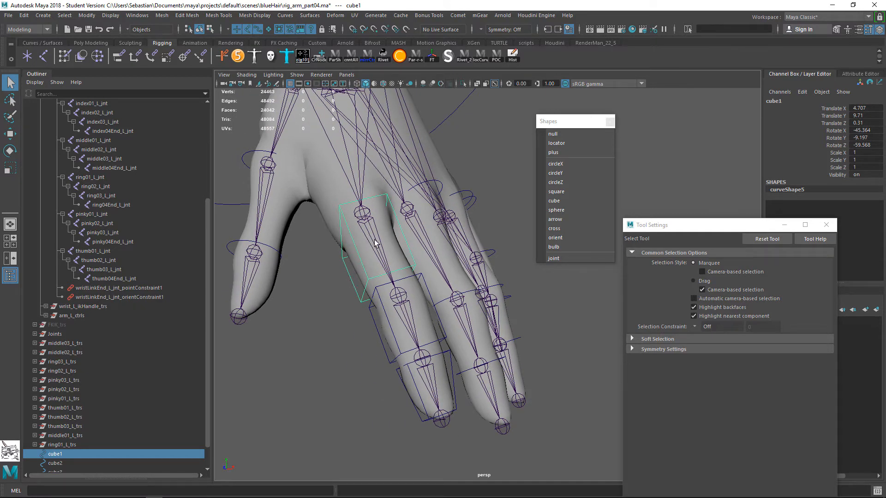
pyautogui.keyDown('shift'); pyautogui.click(381, 249); pyautogui.keyUp('shift')
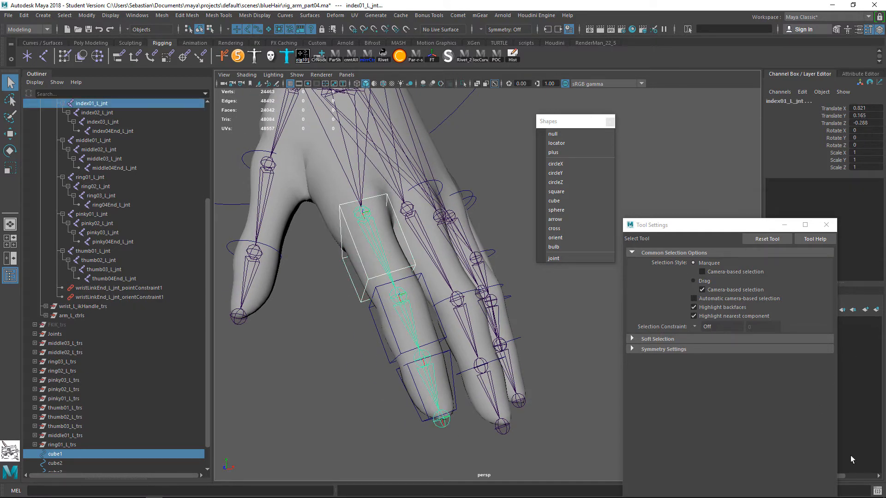
pyautogui.click(877, 490)
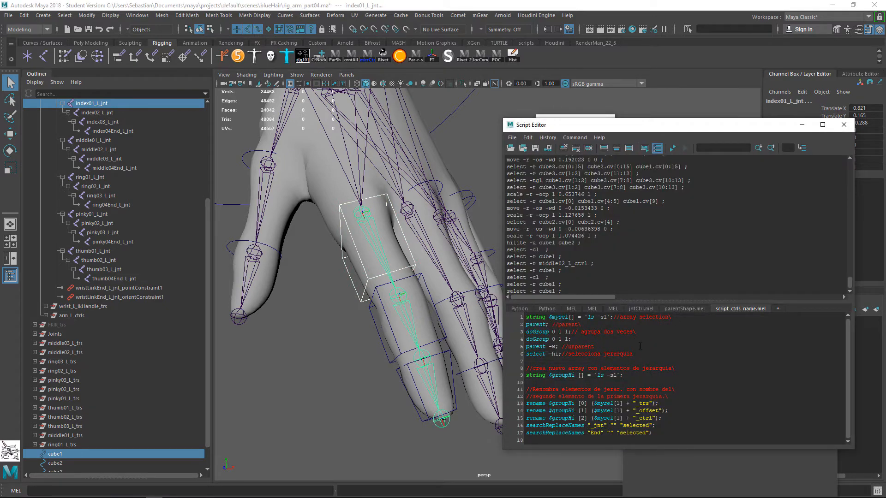
pyautogui.moveTo(699, 434); pyautogui.dragTo(496, 281)
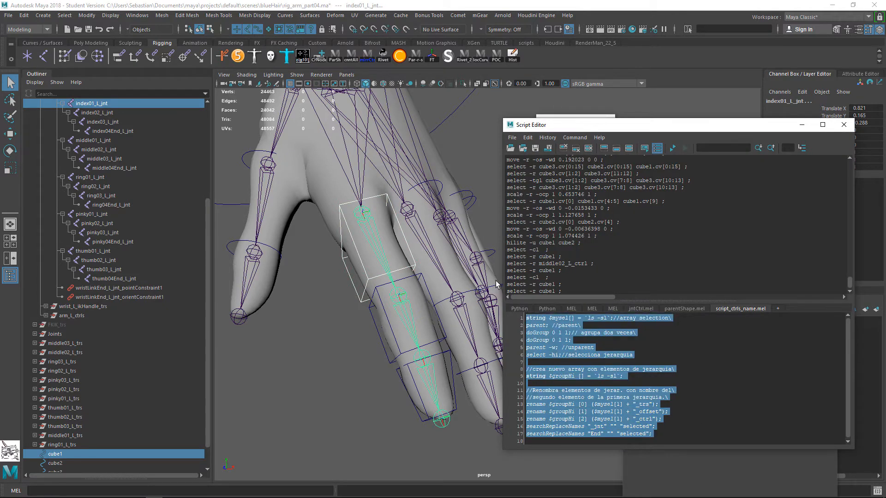
pyautogui.hotkey('ctrl', 'Return')
# - Run the naming script on cube2 with index02_L_jnt and on cube3 with index03_L_jnt
pyautogui.click(383, 355)
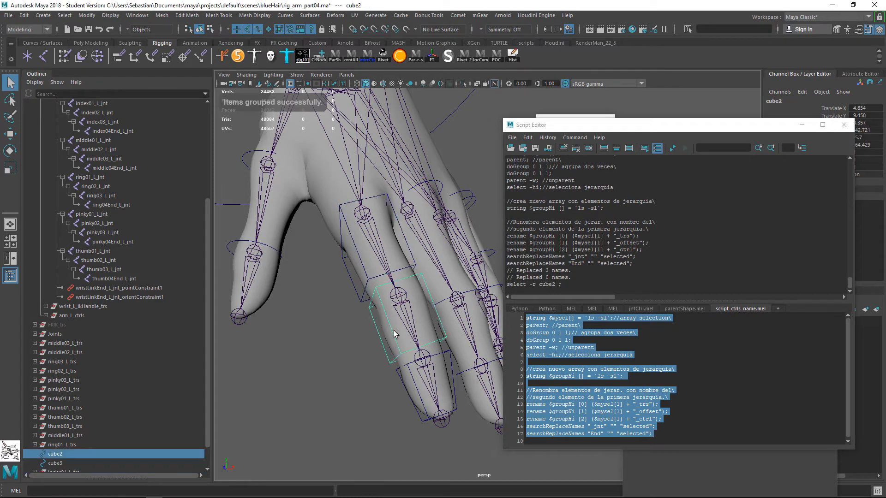
pyautogui.keyDown('shift'); pyautogui.click(403, 320); pyautogui.keyUp('shift')
pyautogui.hotkey('ctrl', 'Return')
pyautogui.click(421, 398)
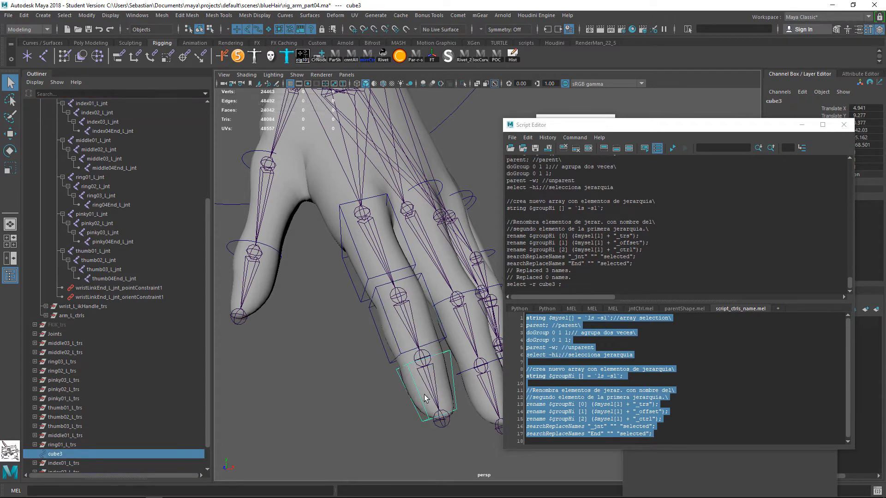
pyautogui.keyDown('shift'); pyautogui.click(430, 389); pyautogui.keyUp('shift')
pyautogui.hotkey('ctrl', 'Return')
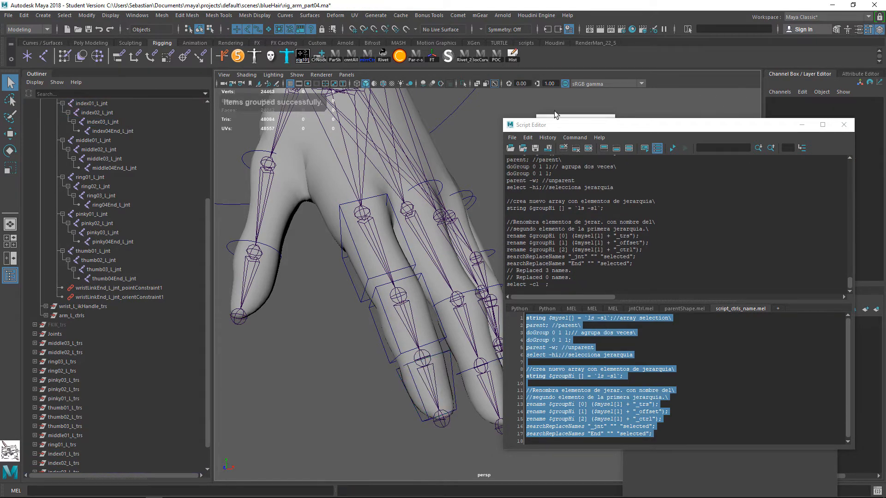
# - Move the Script Editor aside and compare the index finger's cube controls with the middle finger's circle controls from several angles
pyautogui.moveTo(500, 119); pyautogui.dragTo(573, 125)
pyautogui.keyDown('alt'); pyautogui.moveTo(415, 251); pyautogui.dragTo(358, 260); pyautogui.keyUp('alt')
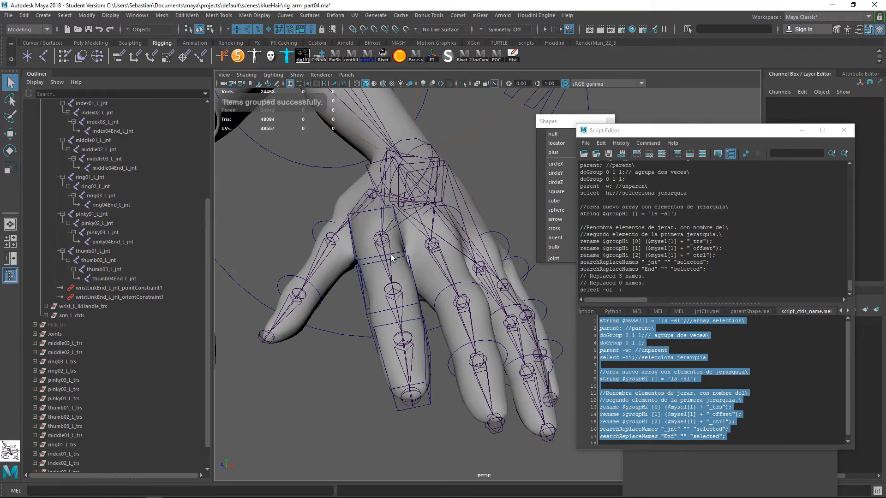
pyautogui.keyDown('alt'); pyautogui.moveTo(358, 260); pyautogui.dragTo(243, 230, button='right'); pyautogui.keyUp('alt')
pyautogui.keyDown('alt'); pyautogui.moveTo(369, 277); pyautogui.dragTo(396, 260); pyautogui.keyUp('alt')
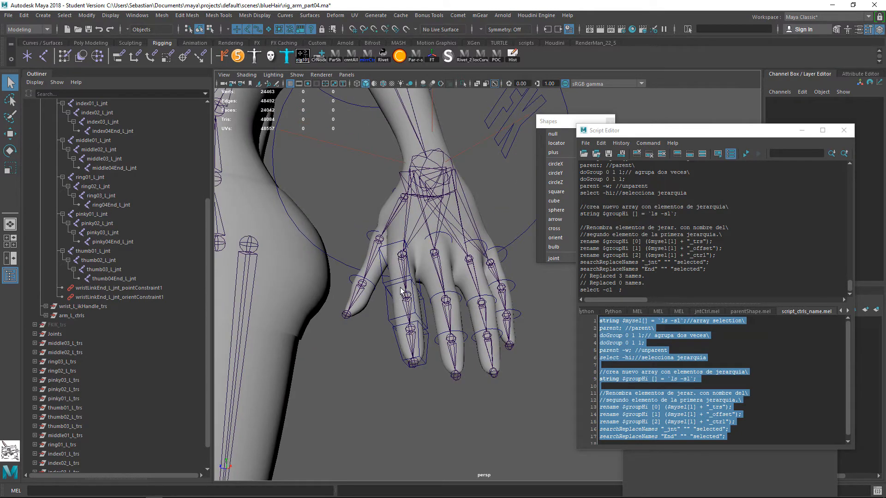
pyautogui.click(414, 305)
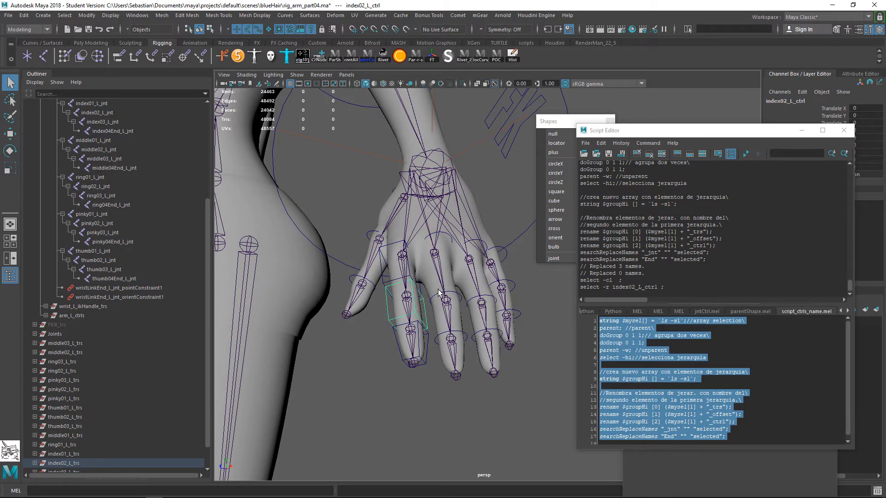
pyautogui.click(455, 297)
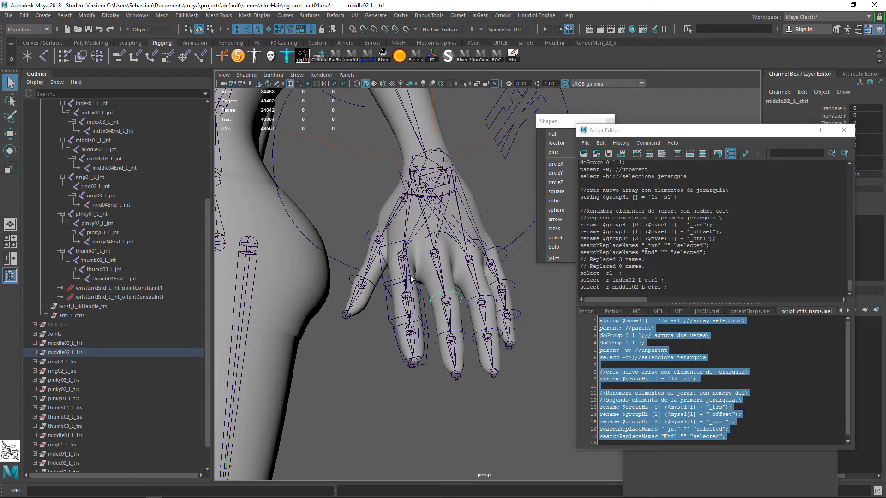
pyautogui.click(428, 325)
pyautogui.keyDown('alt'); pyautogui.moveTo(430, 325); pyautogui.dragTo(422, 347); pyautogui.keyUp('alt')
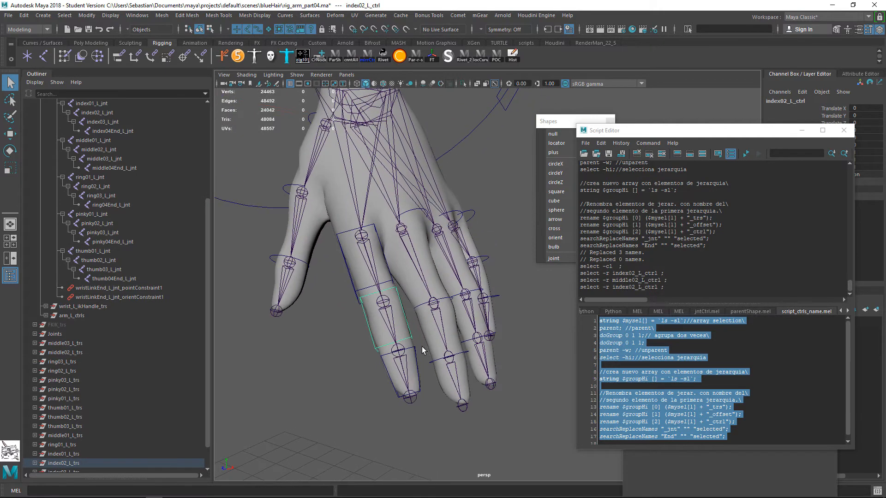
# - Delete the cube control groups index01_L_trs, index02_L_trs and index03_L_trs
pyautogui.keyDown('alt'); pyautogui.moveTo(455, 373); pyautogui.dragTo(398, 337); pyautogui.keyUp('alt')
pyautogui.scroll(-2, 83, 415)
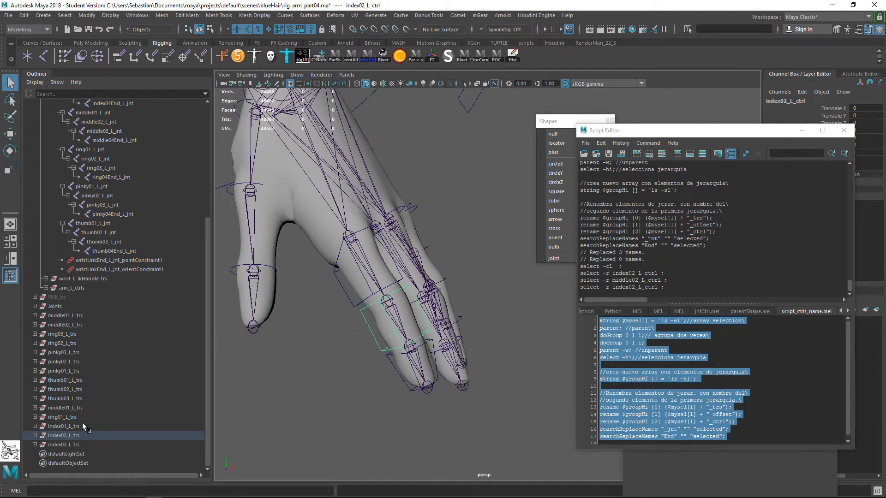
pyautogui.moveTo(82, 424); pyautogui.dragTo(89, 447)
# - Create circleX control curves at the index01_L_jnt, index02_L_jnt and index03_L_jnt joints
pyautogui.moveTo(344, 397)
pyautogui.keyDown('alt'); pyautogui.mouseDown()
pyautogui.moveTo(469, 375)
pyautogui.moveTo(381, 350)
pyautogui.moveTo(346, 406)
pyautogui.mouseUp(); pyautogui.keyUp('alt')
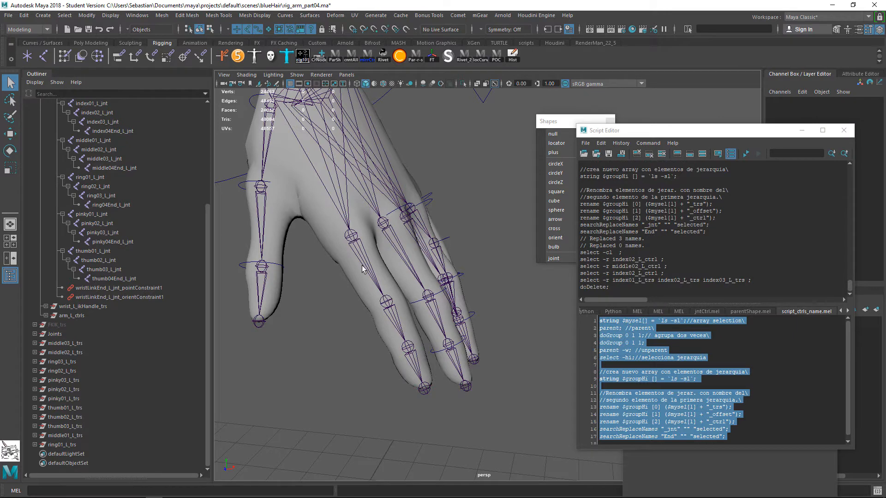
pyautogui.click(350, 236)
pyautogui.keyDown('shift'); pyautogui.click(386, 302); pyautogui.keyUp('shift')
pyautogui.keyDown('shift'); pyautogui.click(408, 347); pyautogui.keyUp('shift')
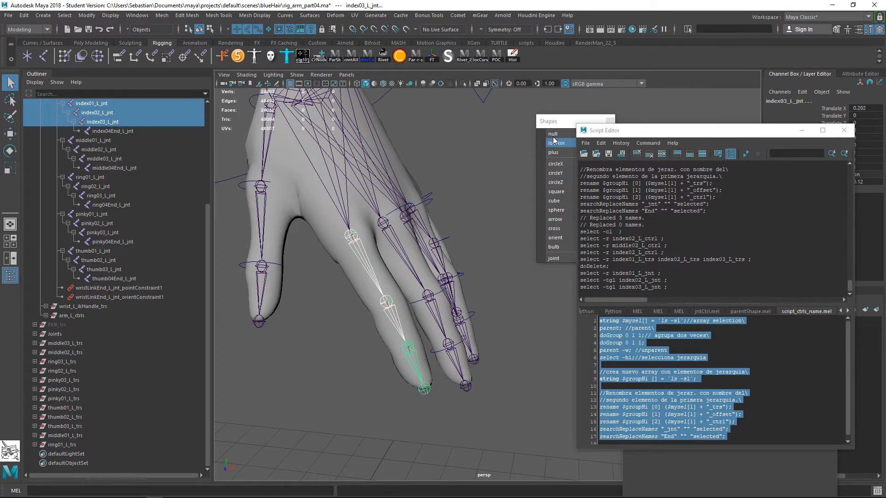
pyautogui.moveTo(556, 124); pyautogui.dragTo(537, 124)
pyautogui.click(548, 162)
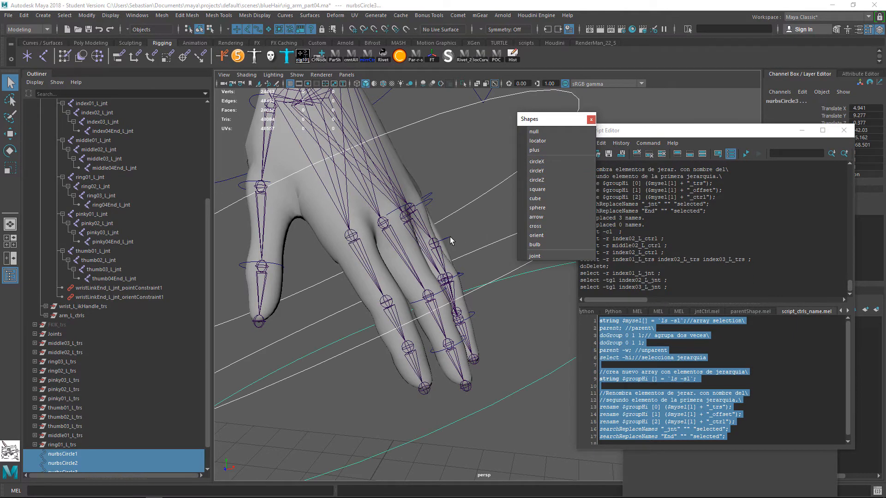
# - Select all CVs of the three new index circles and scale them uniformly by about 0.11
pyautogui.keyDown('alt'); pyautogui.moveTo(453, 240); pyautogui.dragTo(365, 276, button='right'); pyautogui.keyUp('alt')
pyautogui.keyDown('alt'); pyautogui.moveTo(465, 258); pyautogui.dragTo(403, 272, button='middle'); pyautogui.keyUp('alt')
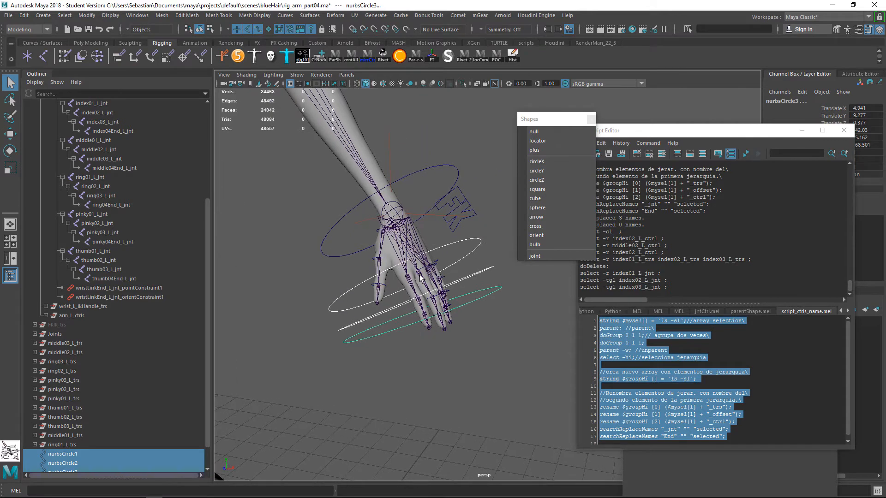
pyautogui.click(210, 29)
pyautogui.moveTo(267, 151); pyautogui.dragTo(545, 411)
pyautogui.keyDown('alt'); pyautogui.moveTo(387, 318); pyautogui.dragTo(389, 308, button='right'); pyautogui.keyUp('alt')
pyautogui.press('r')
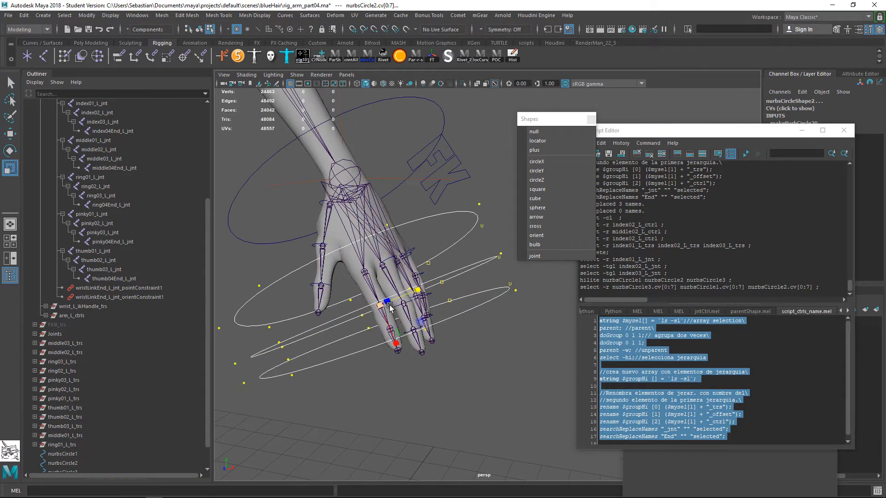
pyautogui.moveTo(390, 308); pyautogui.dragTo(179, 293)
# - Scale the index circles' CVs uniformly by about 0.78 more to fit closely around the finger
pyautogui.keyDown('alt'); pyautogui.moveTo(270, 291); pyautogui.dragTo(318, 262); pyautogui.keyUp('alt')
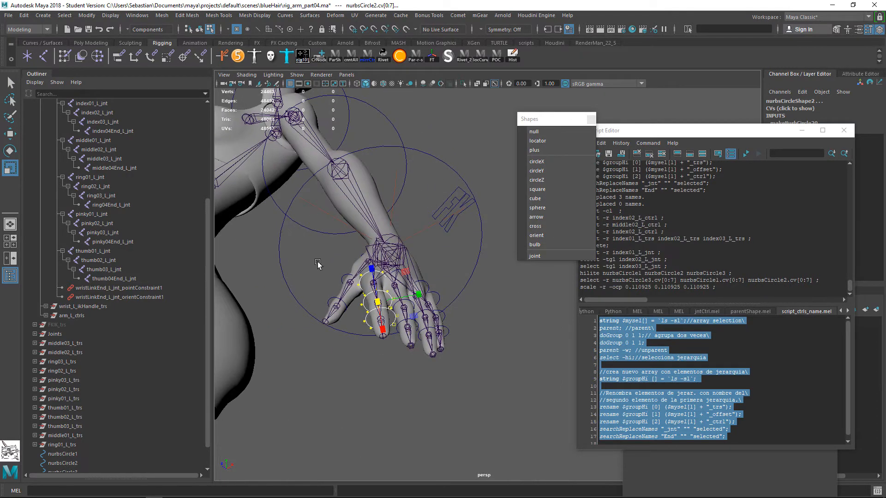
pyautogui.keyDown('alt'); pyautogui.moveTo(318, 263); pyautogui.dragTo(406, 327, button='right'); pyautogui.keyUp('alt')
pyautogui.keyDown('alt'); pyautogui.moveTo(326, 299); pyautogui.dragTo(428, 268, button='middle'); pyautogui.keyUp('alt')
pyautogui.keyDown('alt'); pyautogui.moveTo(351, 272); pyautogui.dragTo(406, 296, button='right'); pyautogui.keyUp('alt')
pyautogui.keyDown('alt'); pyautogui.moveTo(337, 286); pyautogui.dragTo(368, 292, button='middle'); pyautogui.keyUp('alt')
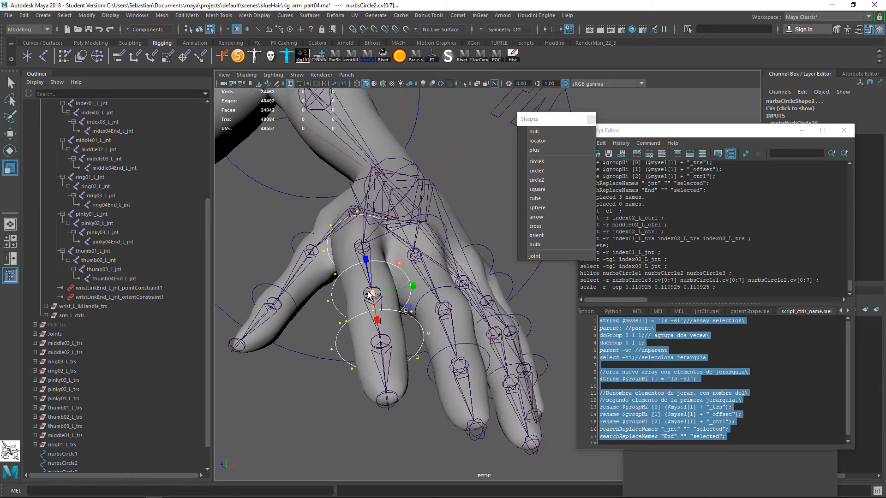
pyautogui.moveTo(369, 294); pyautogui.dragTo(322, 237)
# - Move nurbsCircle1's CVs slightly upward over the index knuckle and return the circles to object mode
pyautogui.press('q')
pyautogui.click(321, 232)
pyautogui.keyDown('ctrl'); pyautogui.moveTo(331, 229); pyautogui.dragTo(370, 231, button='right'); pyautogui.keyUp('ctrl')
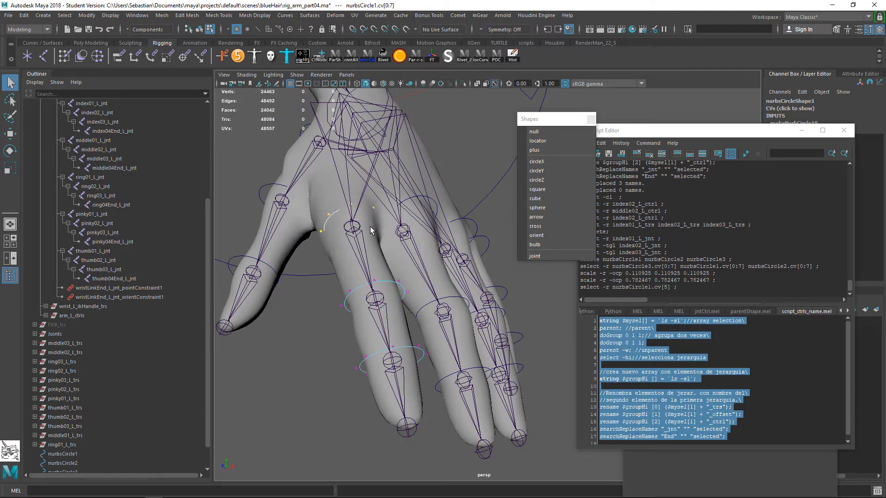
pyautogui.press('w')
pyautogui.moveTo(383, 198); pyautogui.dragTo(388, 191)
pyautogui.keyDown('alt'); pyautogui.moveTo(377, 236); pyautogui.dragTo(379, 238); pyautogui.keyUp('alt')
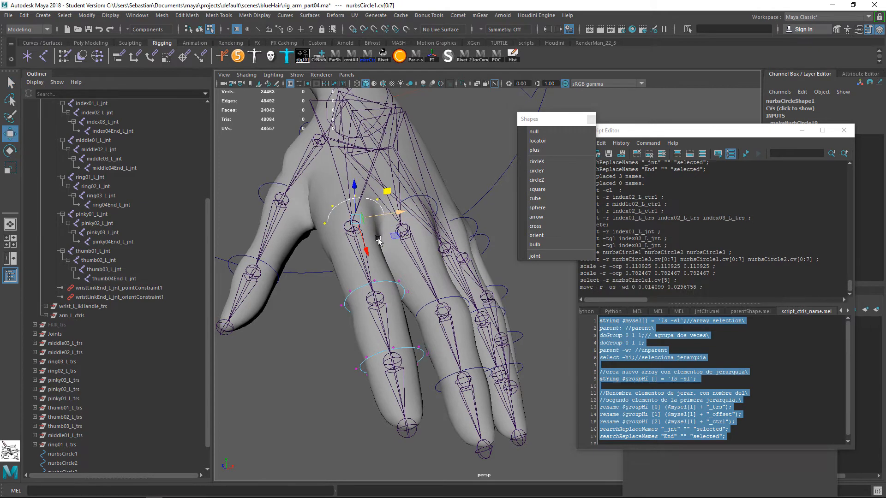
pyautogui.press('q')
pyautogui.moveTo(401, 262); pyautogui.dragTo(449, 250, button='right')
pyautogui.click(480, 155)
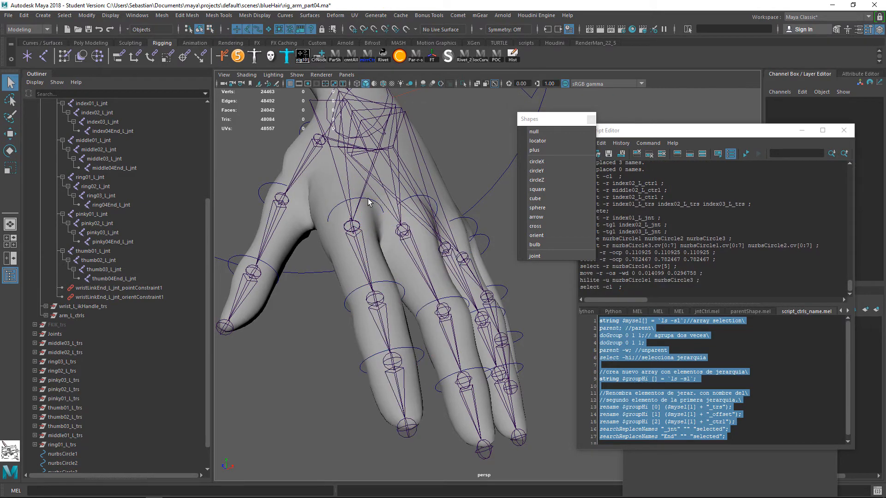
# - Try to run the naming script on nurbsCircle1 with index01_L_jnt, and undo the accidental clearing of the script code
pyautogui.click(369, 203)
pyautogui.keyDown('shift'); pyautogui.click(362, 234); pyautogui.keyUp('shift')
pyautogui.click(718, 415)
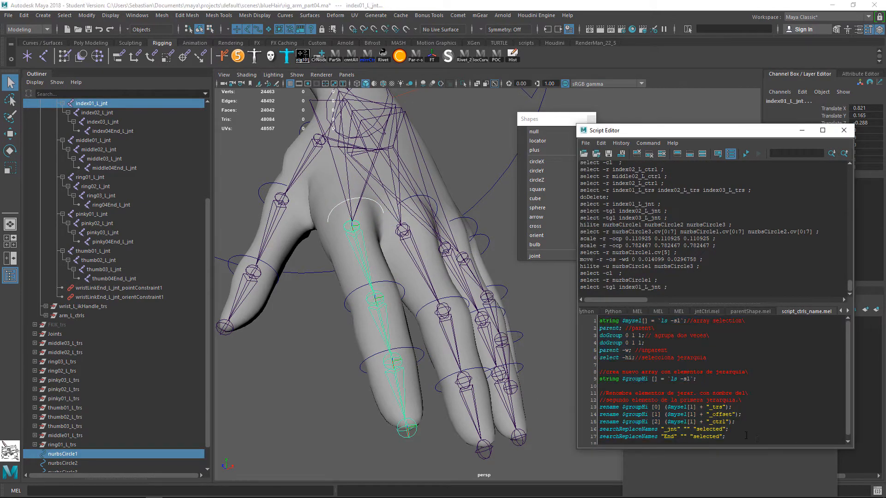
pyautogui.hotkey('ctrl', 'a')
pyautogui.press('Delete')
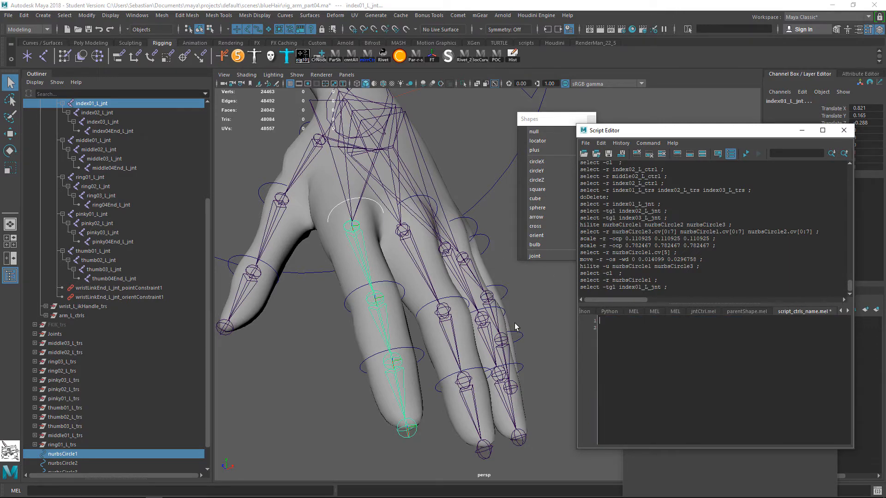
pyautogui.hotkey('ctrl', 'z')
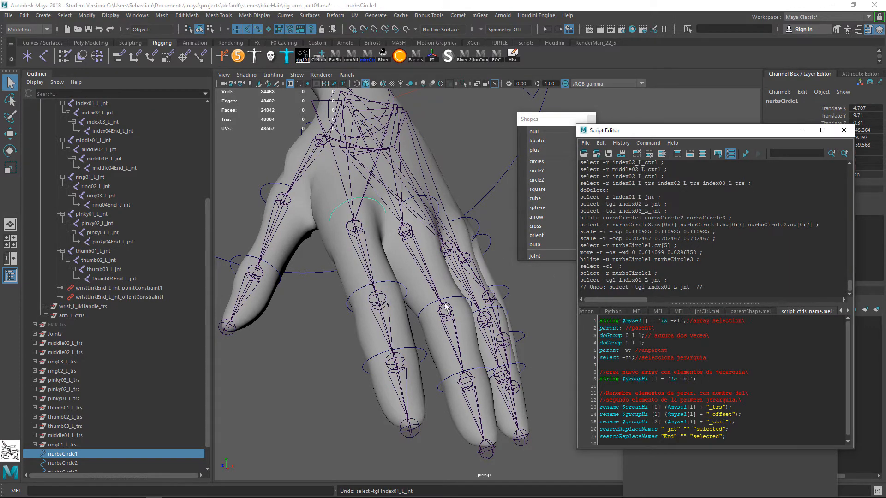
pyautogui.keyDown('shift'); pyautogui.click(357, 235); pyautogui.keyUp('shift')
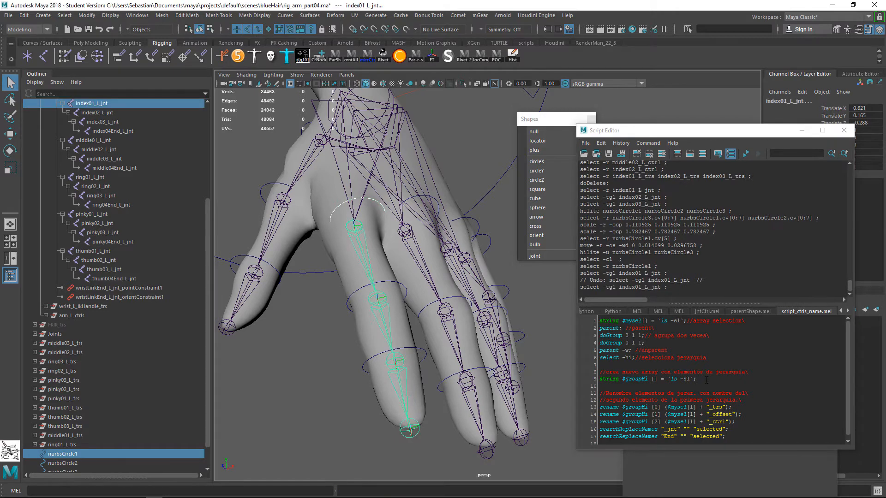
# - Select nurbsCircle1 followed by index01_L_jnt and run the complete naming script on them
pyautogui.click(339, 211)
pyautogui.keyDown('shift'); pyautogui.click(384, 255); pyautogui.keyUp('shift')
pyautogui.click(701, 422)
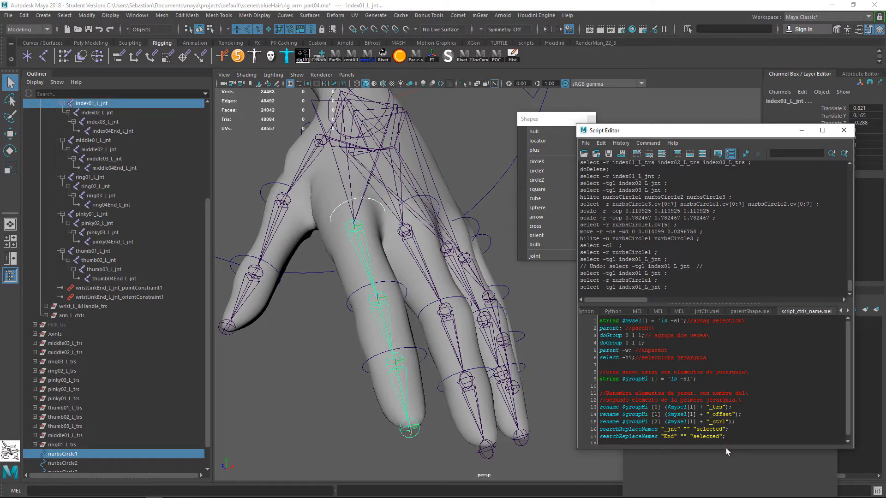
pyautogui.moveTo(726, 449); pyautogui.dragTo(533, 290)
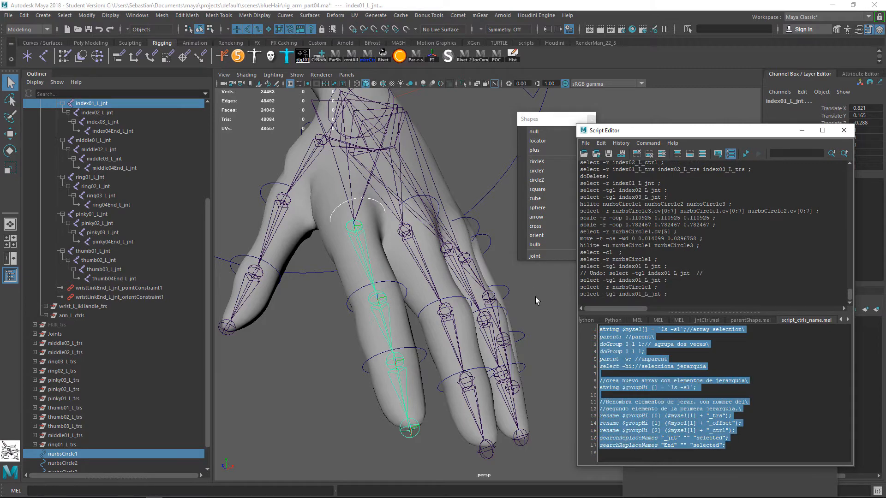
pyautogui.hotkey('ctrl', 'Return')
# - Run the naming script on nurbsCircle2 with index02_L_jnt and on nurbsCircle3 with index03_L_jnt
pyautogui.click(351, 307)
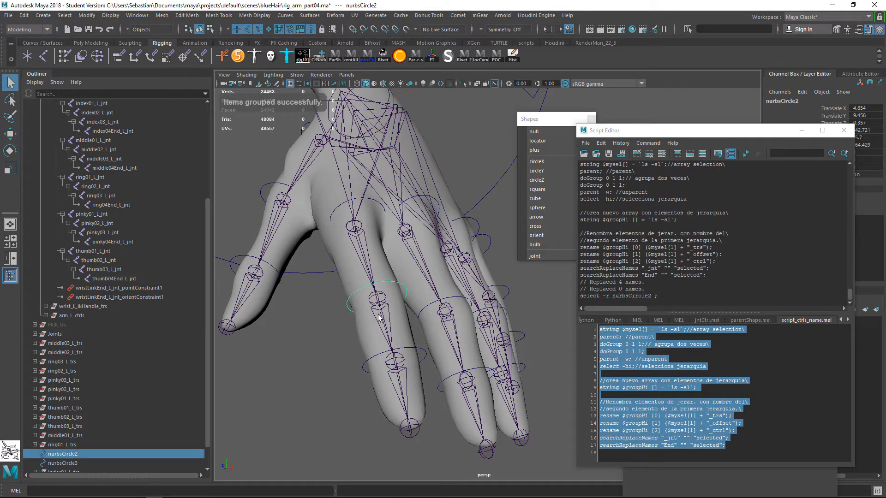
pyautogui.keyDown('shift'); pyautogui.click(379, 317); pyautogui.keyUp('shift')
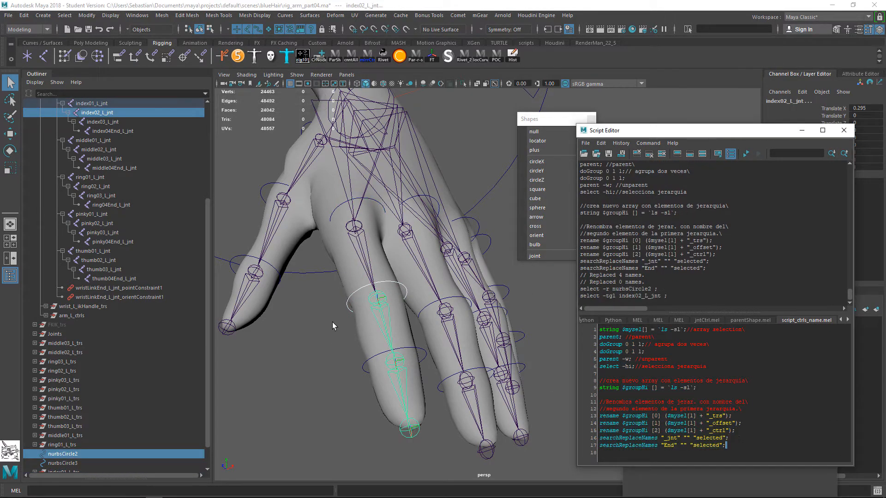
pyautogui.hotkey('ctrl', 'Return')
pyautogui.click(381, 354)
pyautogui.keyDown('shift'); pyautogui.click(405, 387); pyautogui.keyUp('shift')
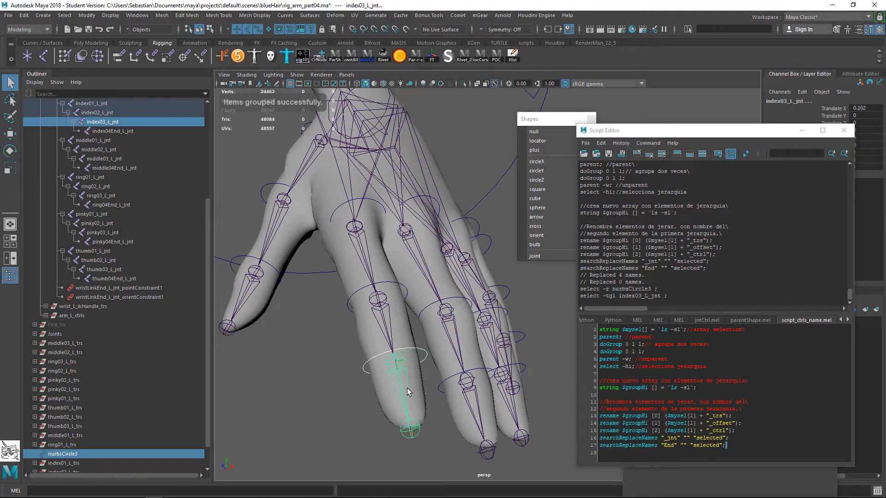
pyautogui.hotkey('ctrl', 'Return')
# - Review the index finger's new _trs groups in the Outliner and move the Script Editor away from the hand
pyautogui.keyDown('alt'); pyautogui.moveTo(369, 341); pyautogui.dragTo(304, 310); pyautogui.keyUp('alt')
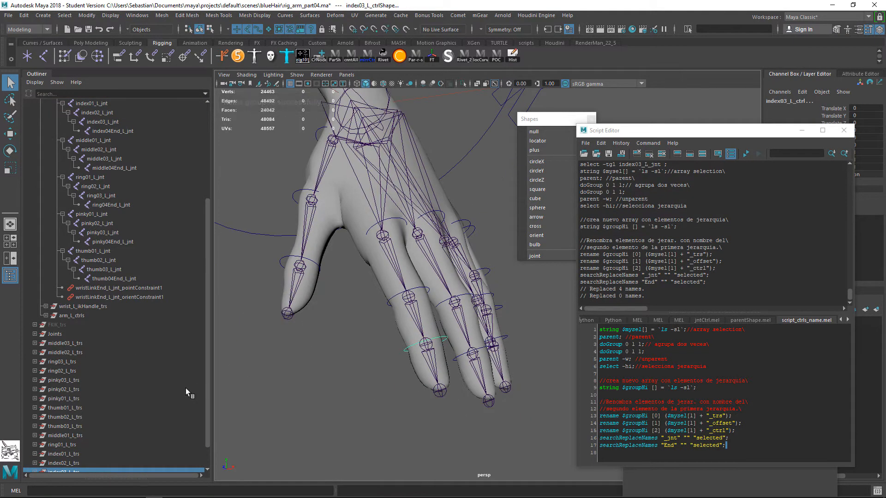
pyautogui.scroll(-1, 158, 391)
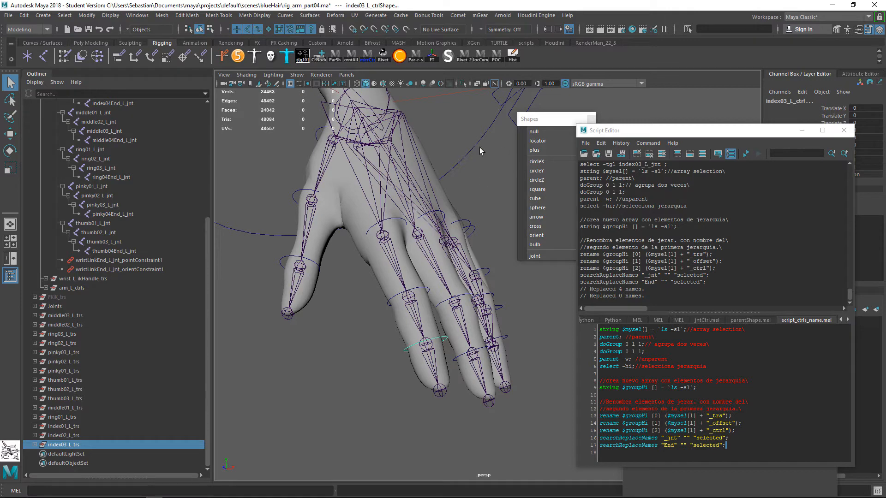
pyautogui.moveTo(685, 137); pyautogui.dragTo(705, 141)
pyautogui.scroll(3, 392, 270)
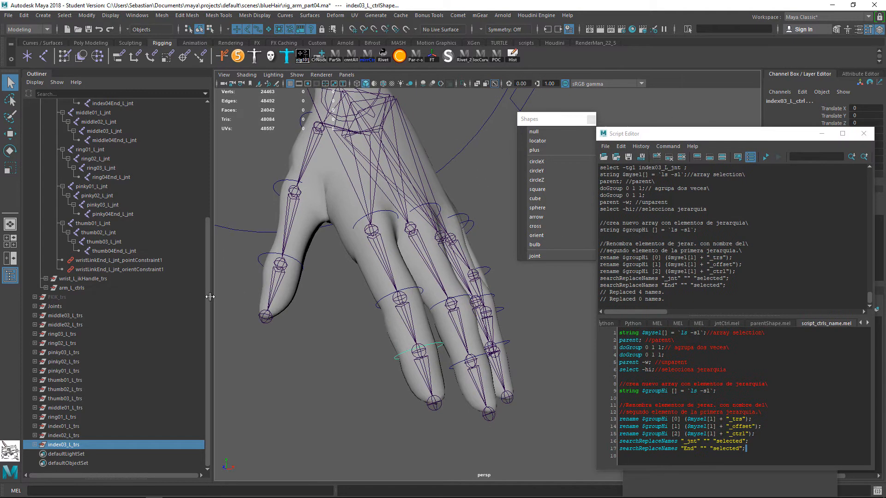
# - Select all the finger _trs groups to check their controls, move the Shapes window off the hand, and clear the selection
pyautogui.scroll(-1, 423, 249)
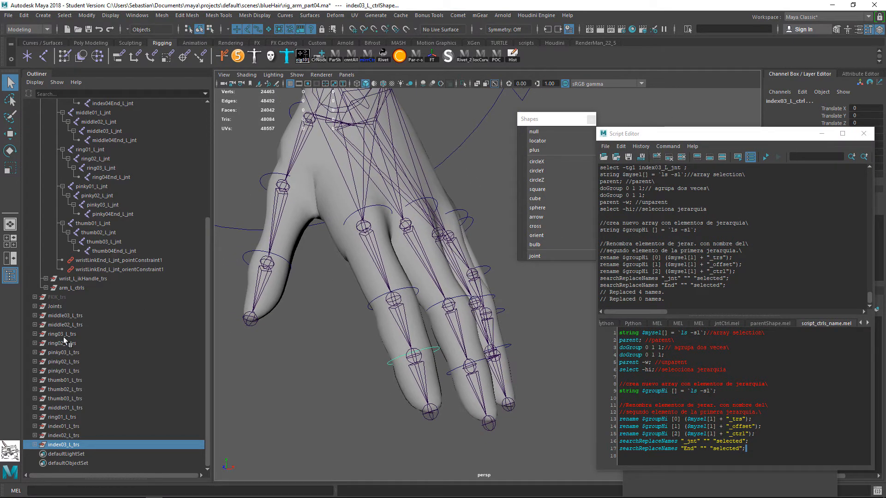
pyautogui.keyDown('shift'); pyautogui.click(72, 316); pyautogui.keyUp('shift')
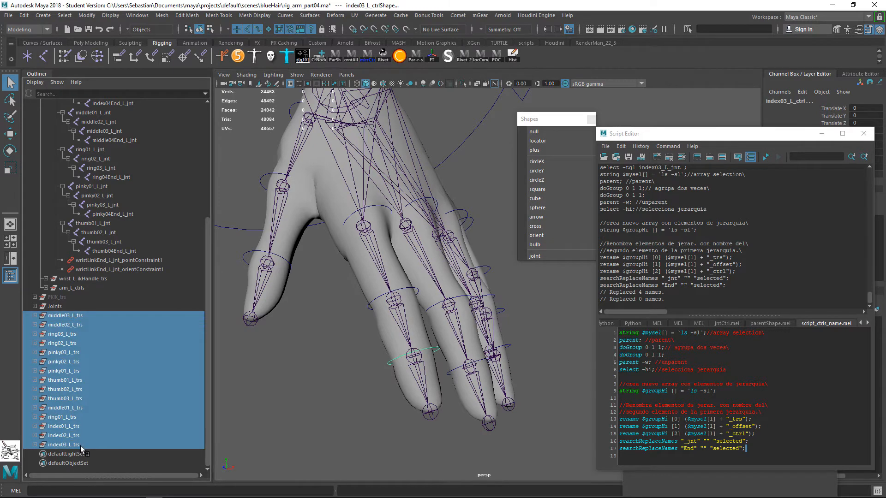
pyautogui.scroll(-2, 313, 239)
pyautogui.keyDown('alt'); pyautogui.moveTo(343, 202); pyautogui.dragTo(343, 235, button='middle'); pyautogui.keyUp('alt')
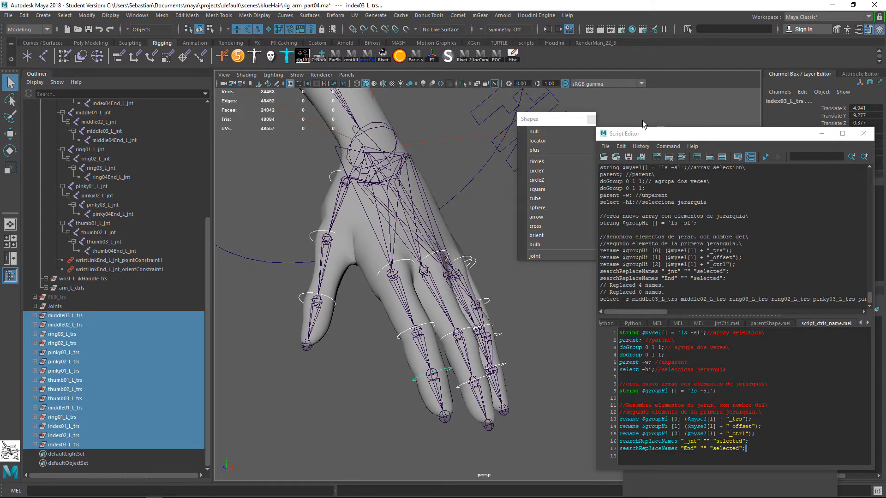
pyautogui.moveTo(548, 119); pyautogui.dragTo(687, 158)
pyautogui.keyDown('alt'); pyautogui.moveTo(433, 247); pyautogui.dragTo(395, 205); pyautogui.keyUp('alt')
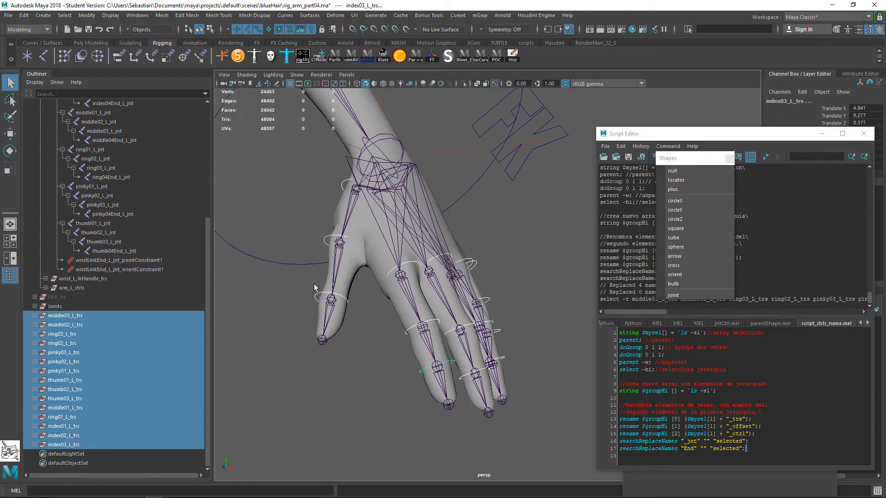
pyautogui.click(317, 374)
pyautogui.keyDown('alt'); pyautogui.moveTo(401, 387); pyautogui.dragTo(330, 365); pyautogui.keyUp('alt')
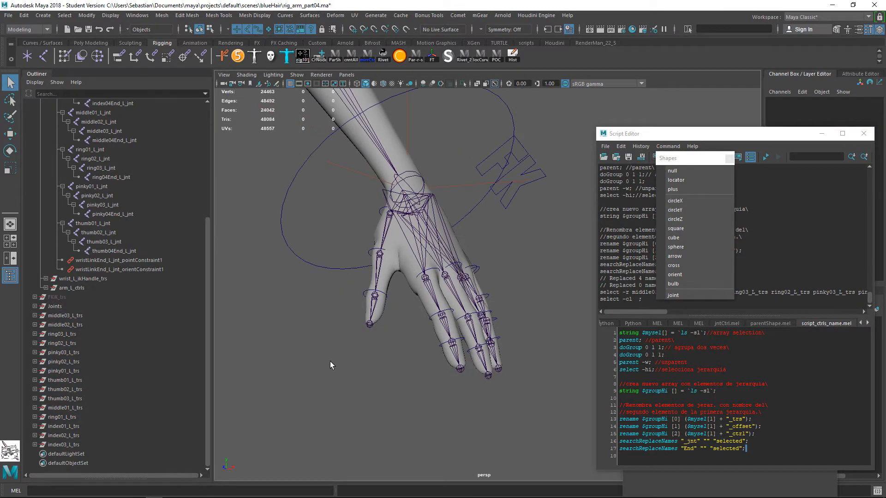
# - Create an empty group with nothing selected and activate the Move tool to show its pivot
pyautogui.hotkey('ctrl', 'g')
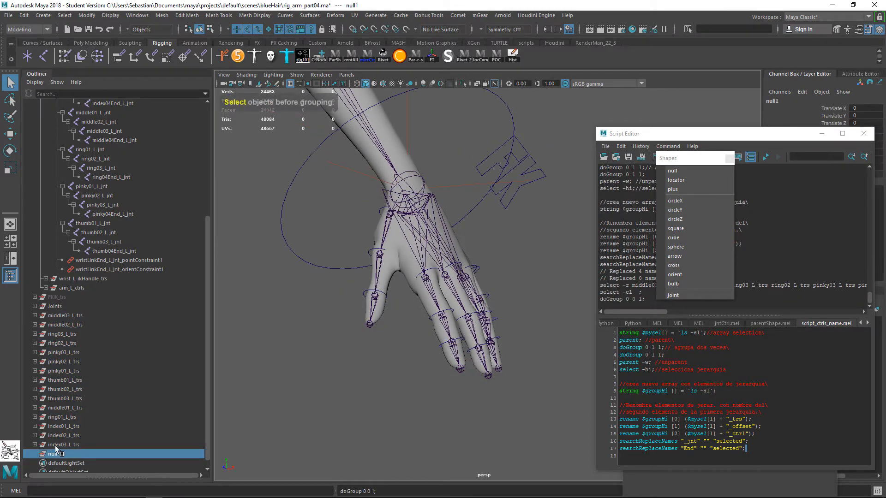
pyautogui.press('Delete')
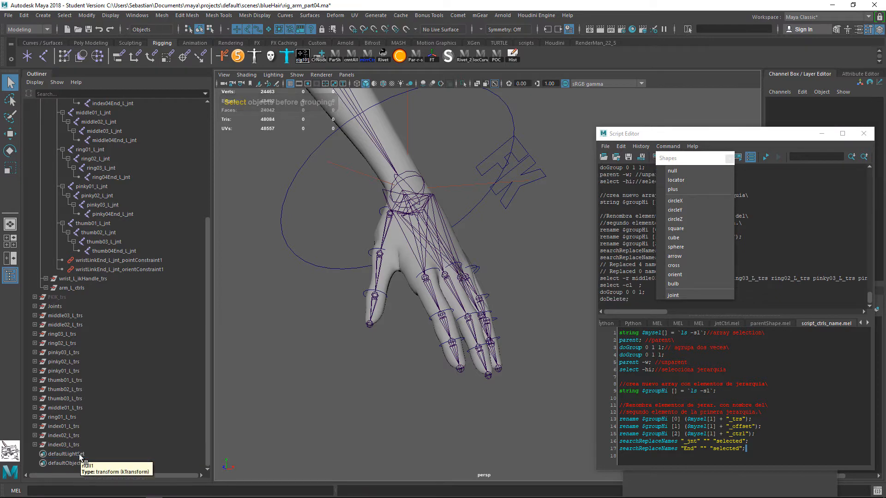
pyautogui.hotkey('ctrl', 'g')
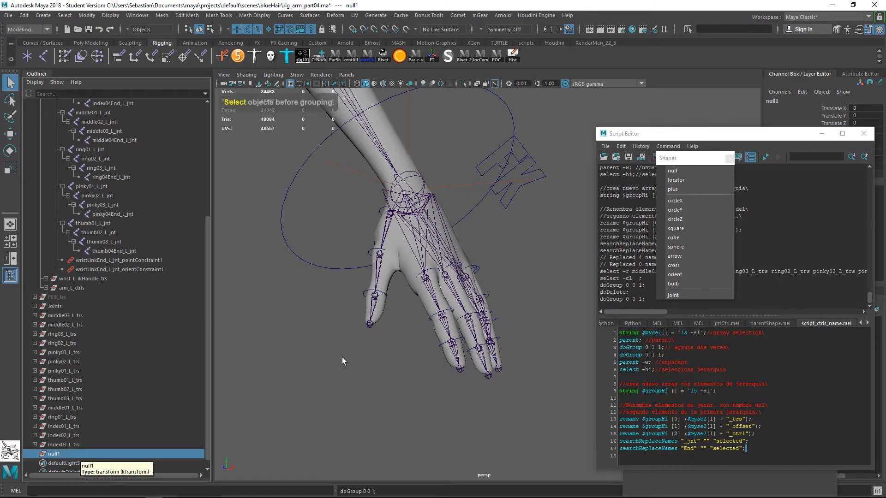
pyautogui.scroll(-7, 395, 364)
pyautogui.keyDown('alt'); pyautogui.moveTo(461, 360); pyautogui.dragTo(401, 419); pyautogui.keyUp('alt')
pyautogui.press('w')
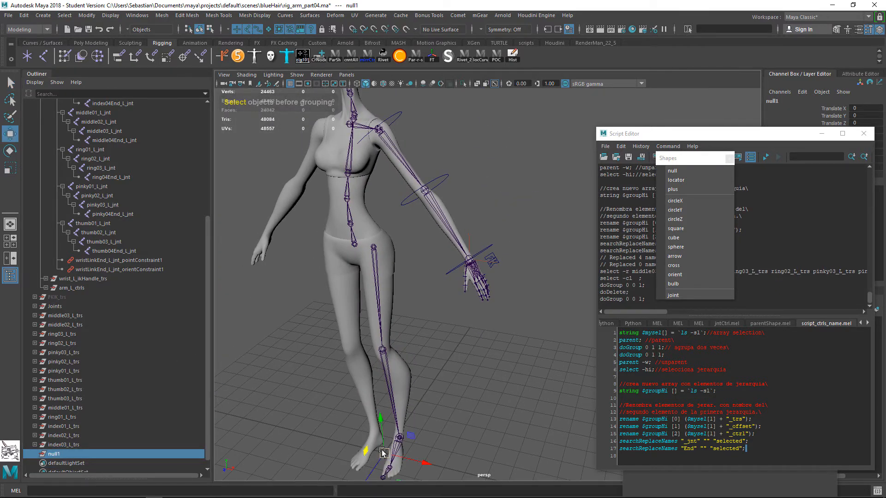
# - Close the Script Editor, Tool Settings and Shapes windows to clear the view around the left hand
pyautogui.keyDown('alt'); pyautogui.moveTo(465, 397); pyautogui.dragTo(461, 395); pyautogui.keyUp('alt')
pyautogui.keyDown('alt'); pyautogui.moveTo(434, 372); pyautogui.dragTo(404, 347, button='middle'); pyautogui.keyUp('alt')
pyautogui.scroll(6, 360, 277)
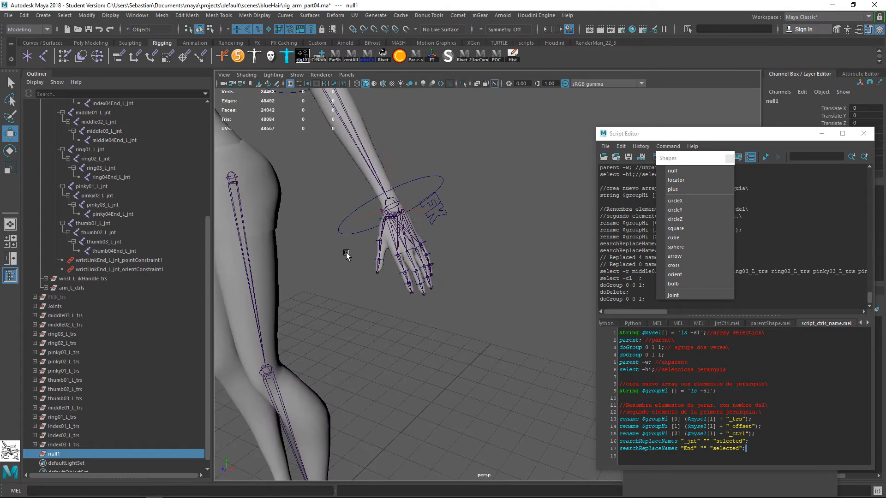
pyautogui.keyDown('alt'); pyautogui.moveTo(347, 255); pyautogui.dragTo(372, 295, button='middle'); pyautogui.keyUp('alt')
pyautogui.keyDown('alt'); pyautogui.moveTo(371, 295); pyautogui.dragTo(480, 342, button='right'); pyautogui.keyUp('alt')
pyautogui.keyDown('alt'); pyautogui.moveTo(480, 342); pyautogui.dragTo(460, 344); pyautogui.keyUp('alt')
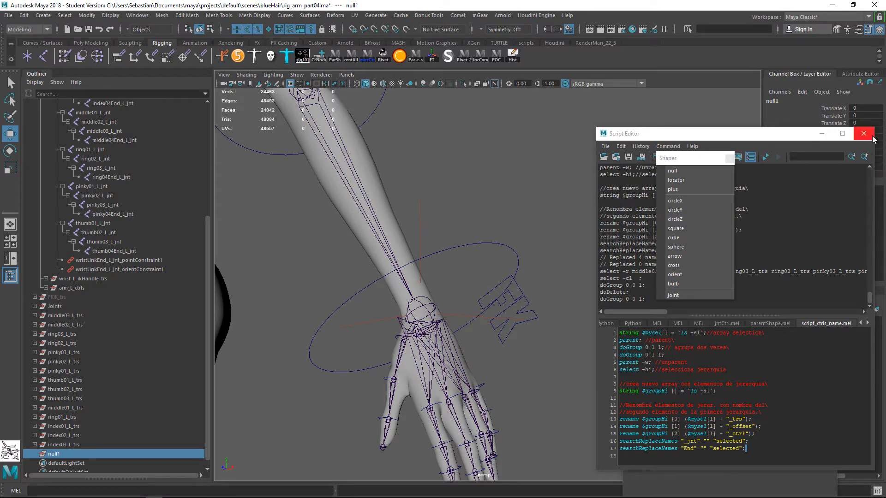
pyautogui.click(871, 137)
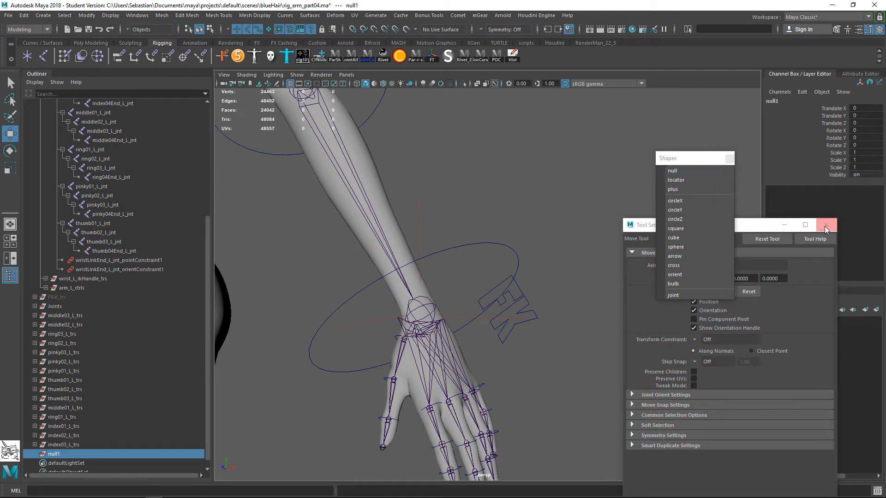
pyautogui.click(826, 227)
pyautogui.click(730, 158)
pyautogui.keyDown('alt'); pyautogui.moveTo(421, 250); pyautogui.dragTo(479, 263); pyautogui.keyUp('alt')
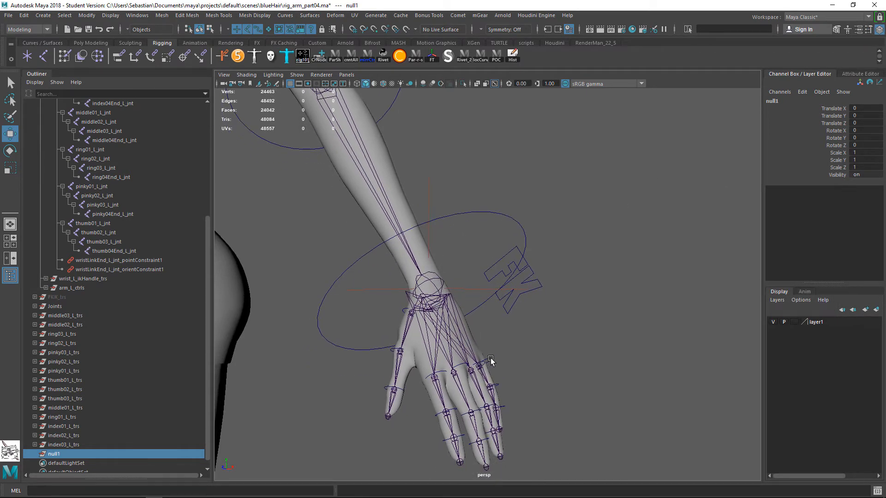
pyautogui.keyDown('alt'); pyautogui.moveTo(493, 363); pyautogui.dragTo(554, 411, button='right'); pyautogui.keyUp('alt')
pyautogui.keyDown('alt'); pyautogui.moveTo(517, 371); pyautogui.dragTo(540, 320, button='middle'); pyautogui.keyUp('alt')
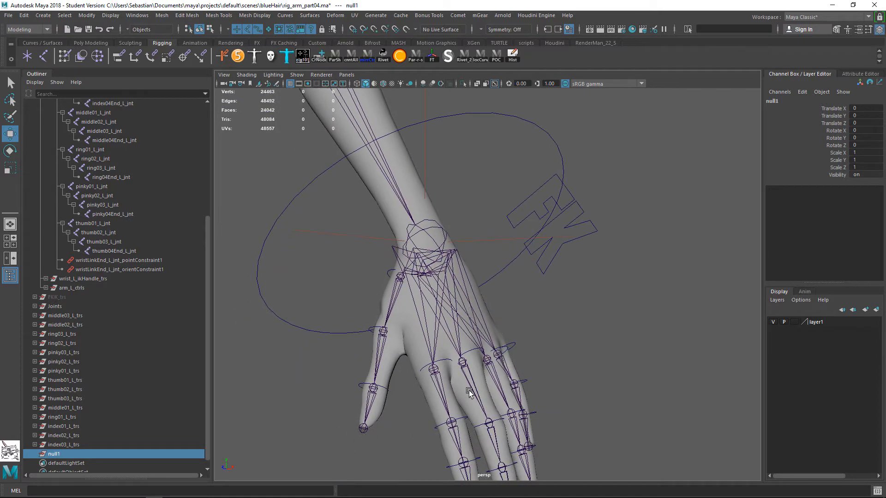
# - Parent the empty group null1 under wristLinkEnd_L_jnt
pyautogui.click(430, 242)
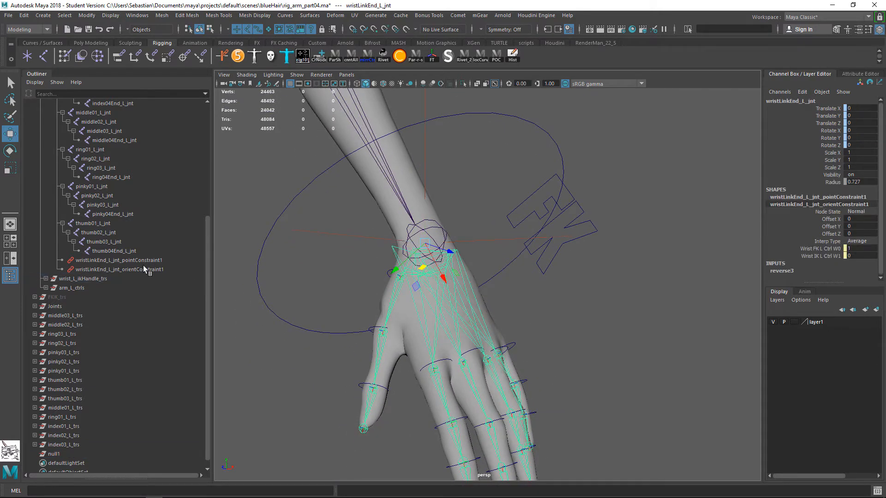
pyautogui.scroll(5, 143, 265)
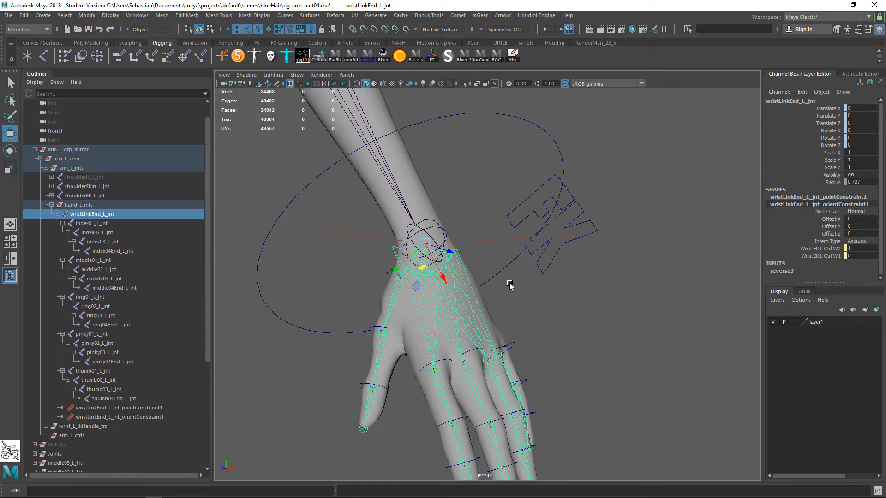
pyautogui.scroll(-5, 66, 434)
pyautogui.click(57, 454)
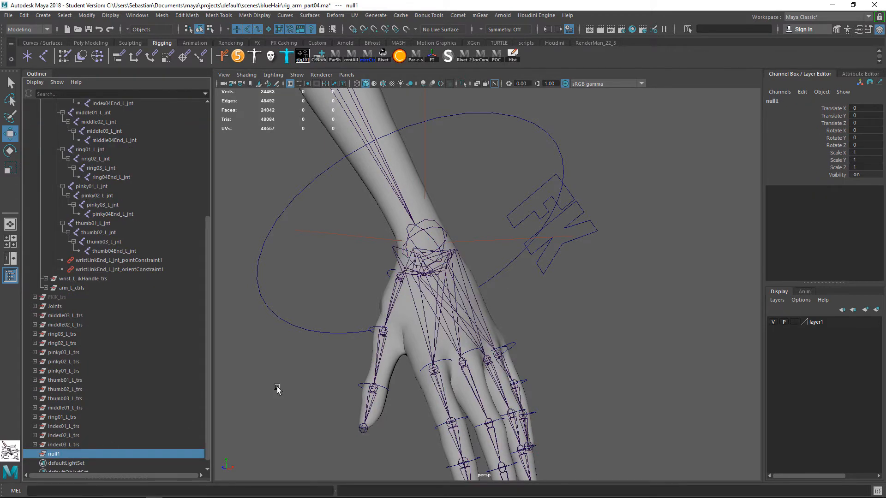
pyautogui.scroll(3, 124, 213)
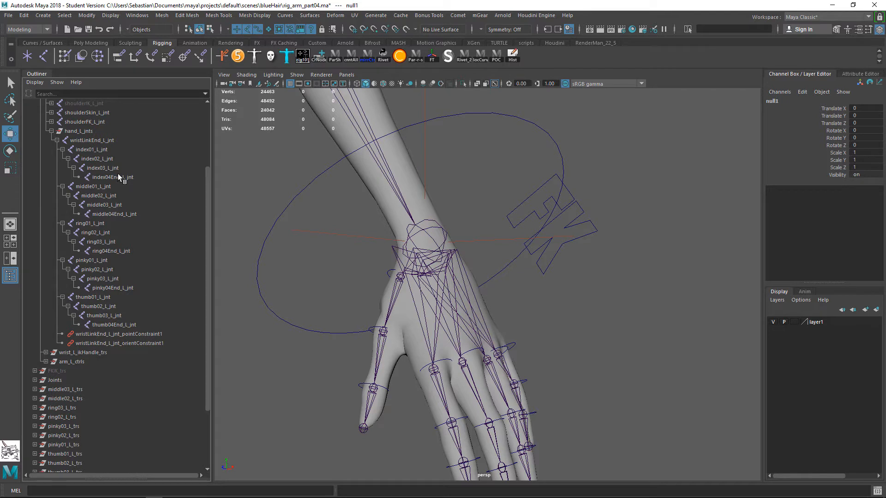
pyautogui.click(113, 140)
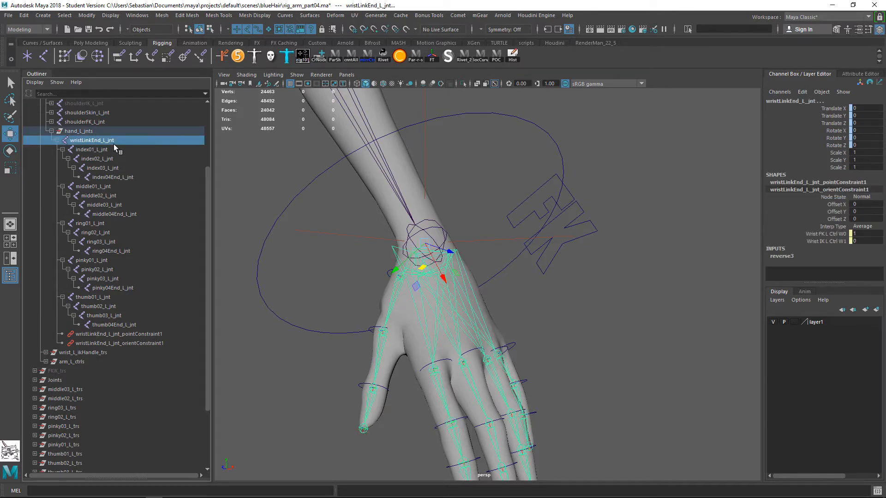
pyautogui.press('p')
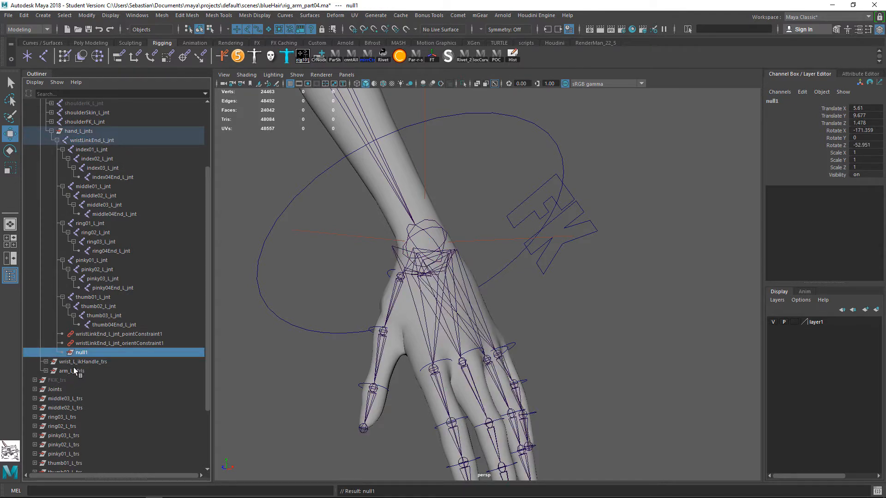
# - Set all translate and rotate channels of null1 to 0 so it matches the wrist joint
pyautogui.moveTo(861, 112); pyautogui.dragTo(872, 146)
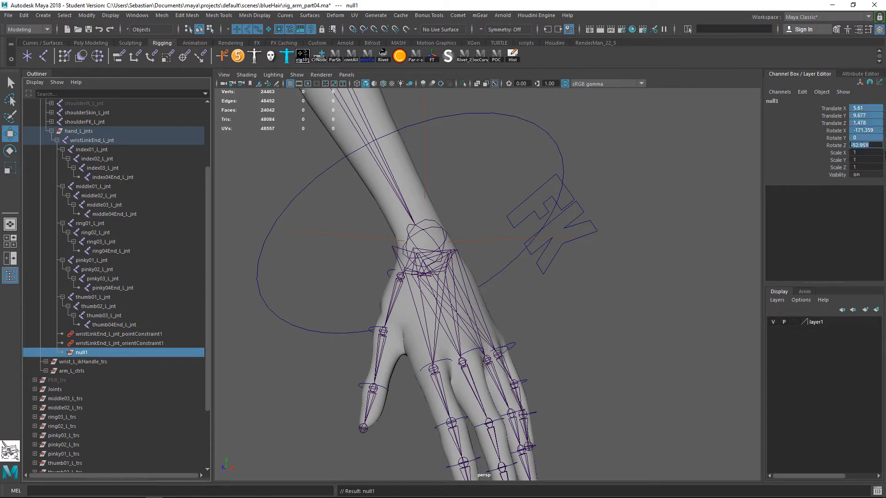
pyautogui.write('0')
pyautogui.press('Return')
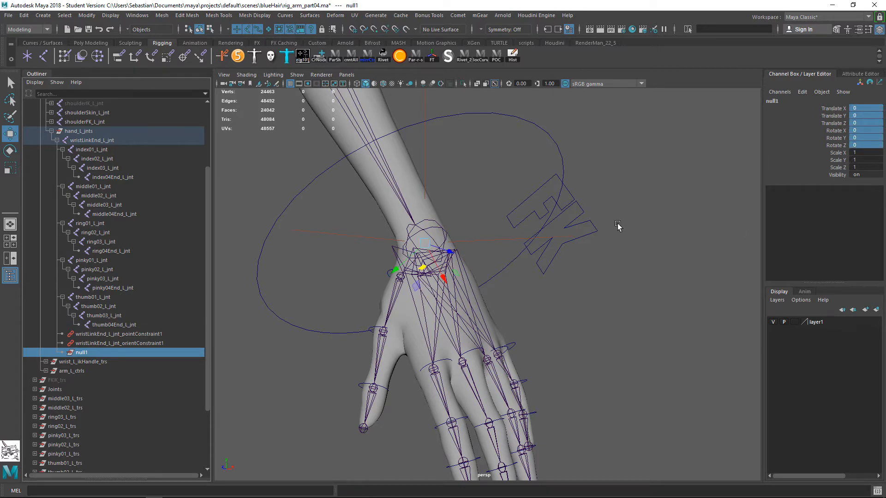
pyautogui.keyDown('alt'); pyautogui.moveTo(620, 228); pyautogui.dragTo(541, 243); pyautogui.keyUp('alt')
pyautogui.keyDown('alt'); pyautogui.moveTo(478, 280); pyautogui.dragTo(502, 279); pyautogui.keyUp('alt')
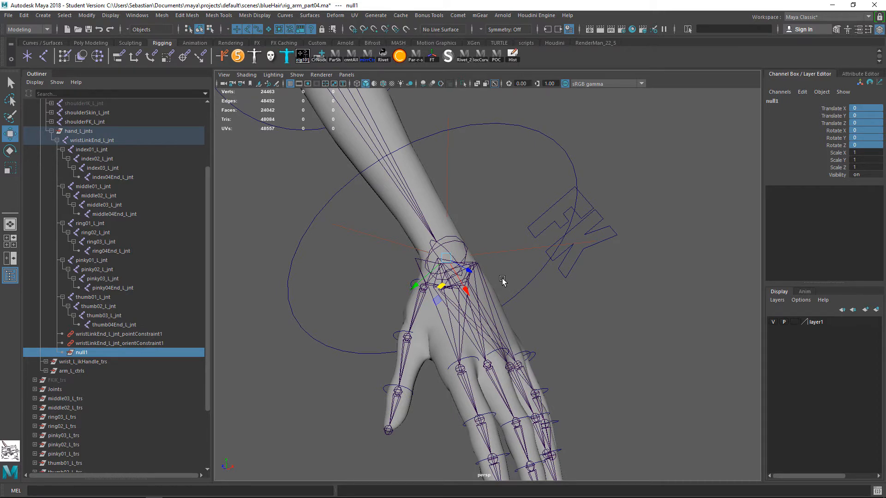
# - Unparent null1 from wristLinkEnd_L_jnt to the top level of the scene
pyautogui.hotkey('shift', 'p')
pyautogui.scroll(-3, 56, 355)
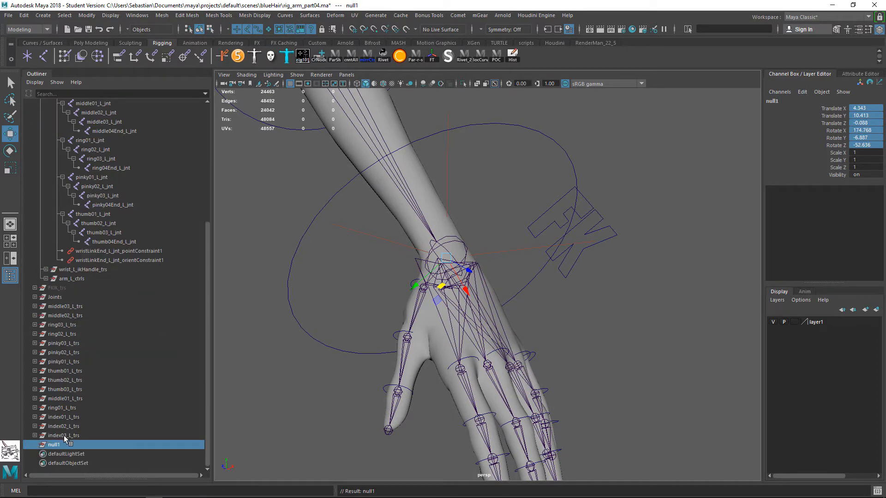
pyautogui.keyDown('alt'); pyautogui.moveTo(467, 299); pyautogui.dragTo(456, 261); pyautogui.keyUp('alt')
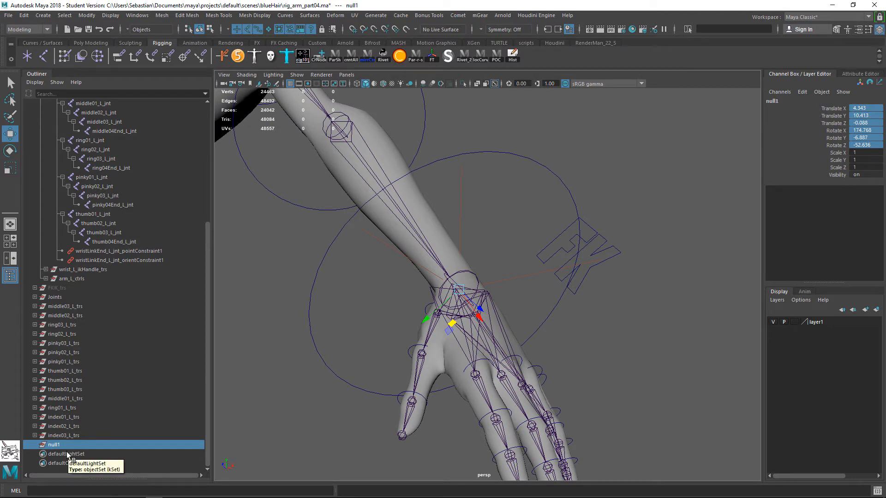
# - Undo a trial grouping of null1, duplicate null1 instead, and parent the original under its copy null2
pyautogui.hotkey('ctrl', 'g')
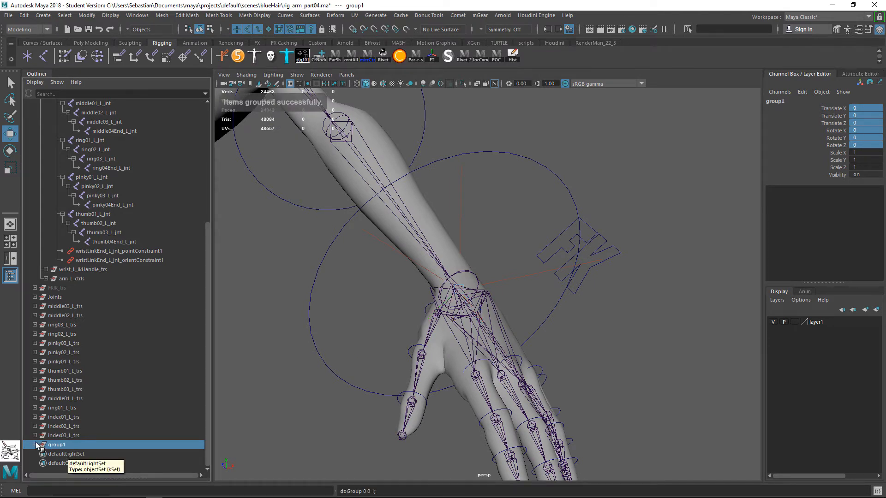
pyautogui.hotkey('ctrl', 'z')
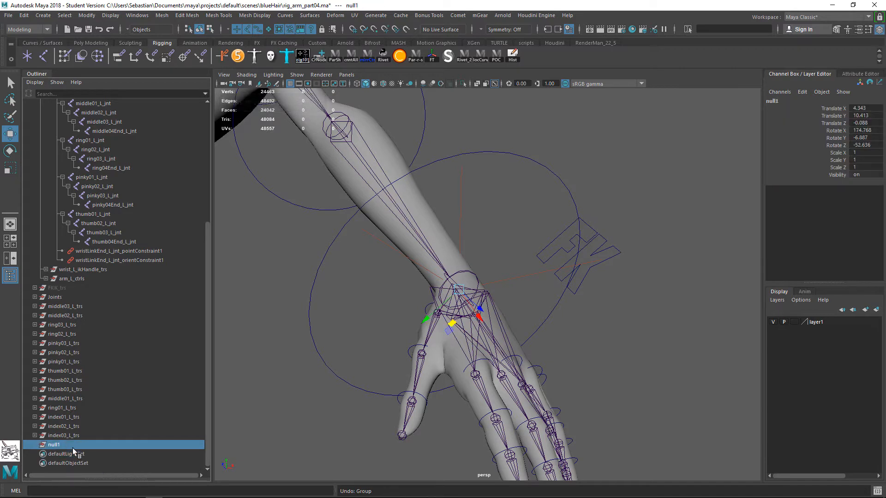
pyautogui.hotkey('ctrl', 'd')
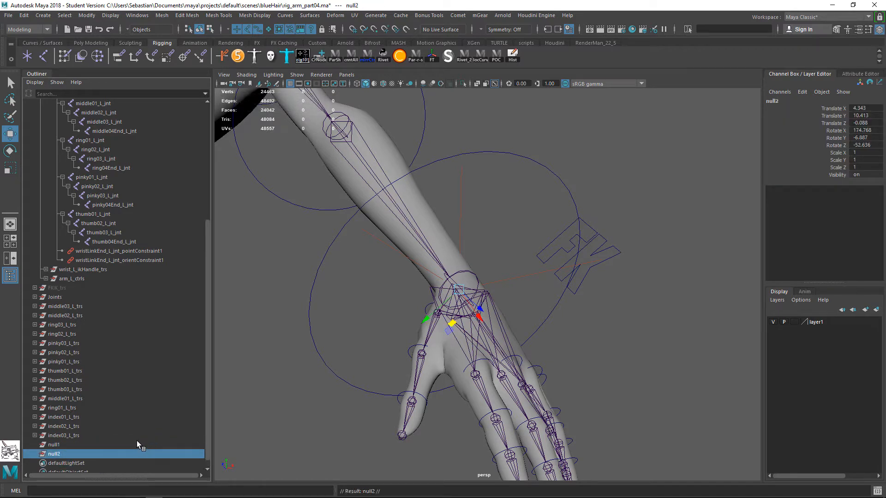
pyautogui.click(79, 445)
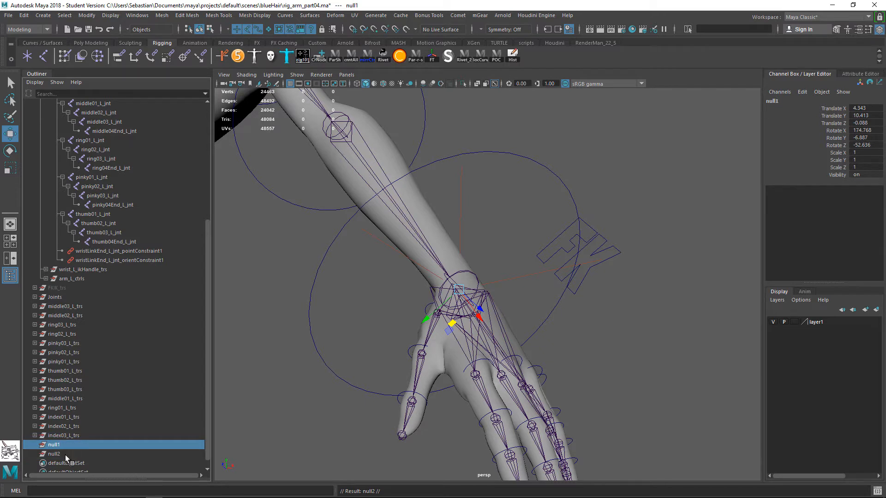
pyautogui.keyDown('shift'); pyautogui.click(64, 454); pyautogui.keyUp('shift')
pyautogui.press('p')
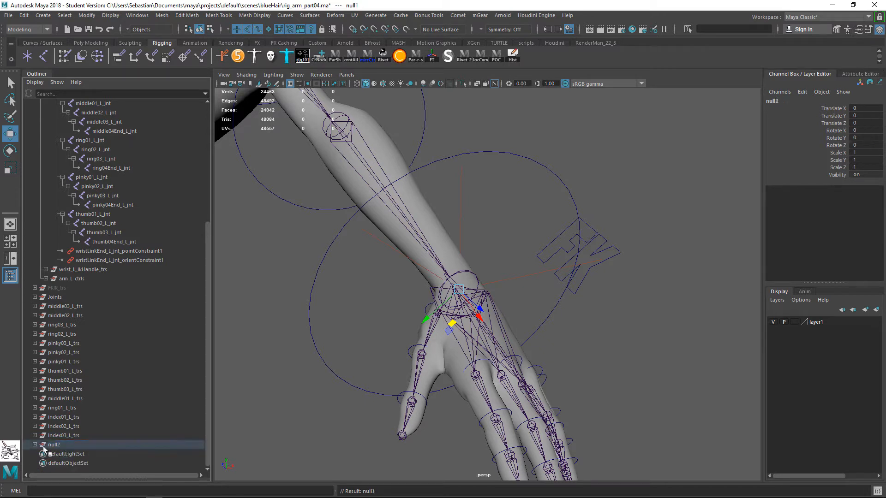
# - Expand null2 and compare its transform values with those of the nested null1
pyautogui.click(35, 445)
pyautogui.keyDown('alt'); pyautogui.moveTo(397, 325); pyautogui.dragTo(387, 302); pyautogui.keyUp('alt')
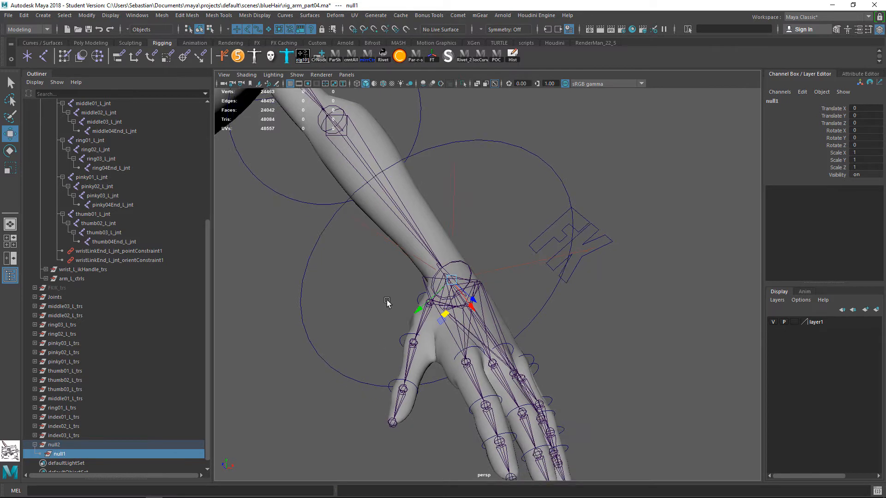
pyautogui.keyDown('alt'); pyautogui.moveTo(387, 302); pyautogui.dragTo(415, 308, button='right'); pyautogui.keyUp('alt')
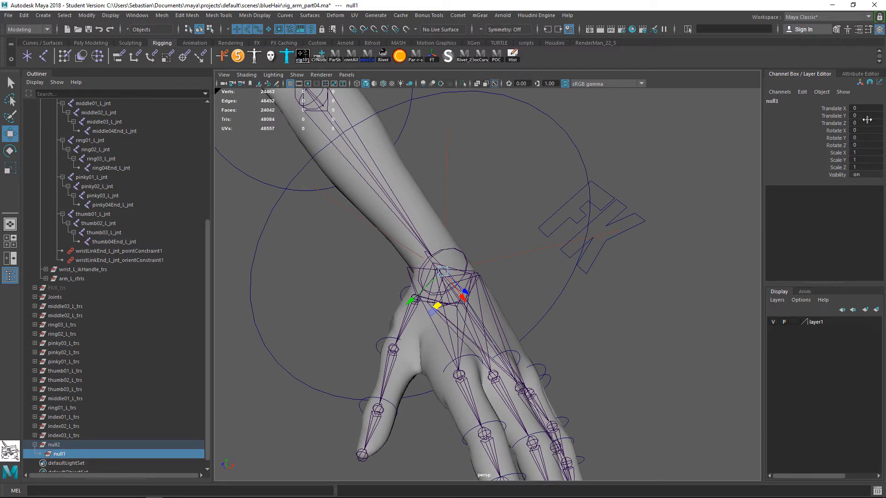
pyautogui.click(54, 446)
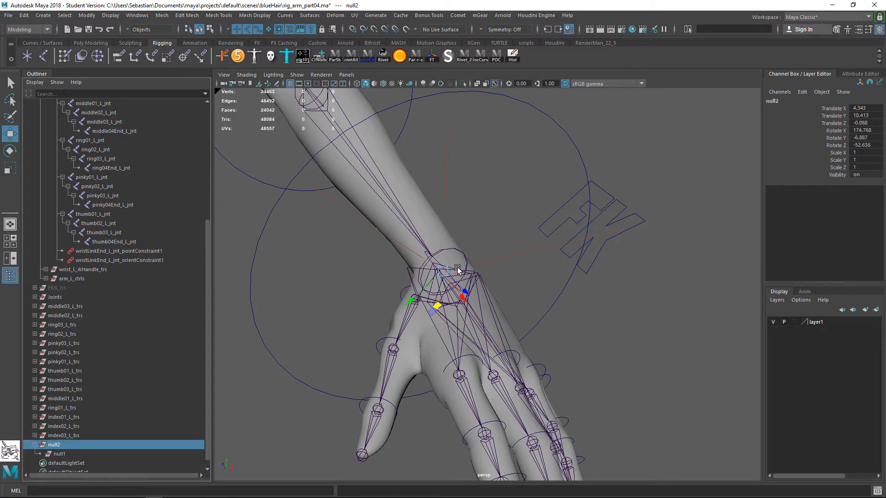
pyautogui.click(69, 454)
pyautogui.moveTo(70, 455); pyautogui.dragTo(74, 455)
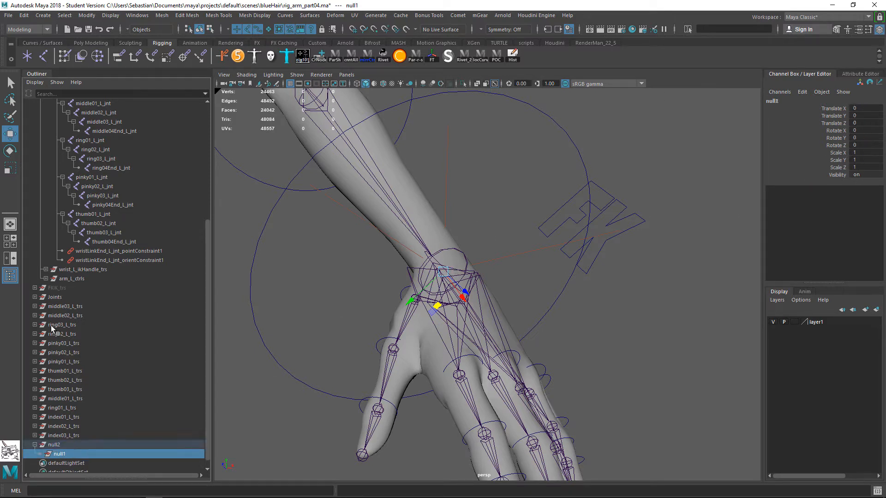
# - Parent all finger _trs groups, from middle03_L_trs to index03_L_trs, under null1 and expand null1 in the hierarchy
pyautogui.moveTo(67, 308); pyautogui.dragTo(88, 433)
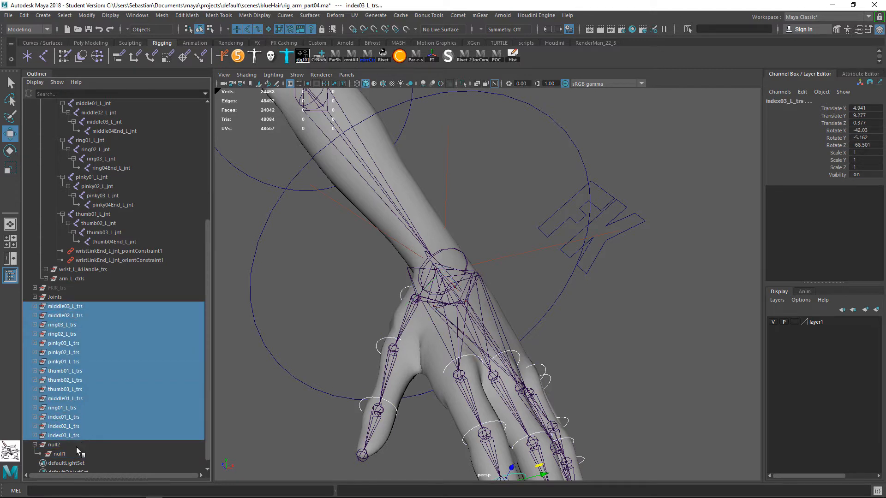
pyautogui.keyDown('ctrl'); pyautogui.click(72, 455); pyautogui.keyUp('ctrl')
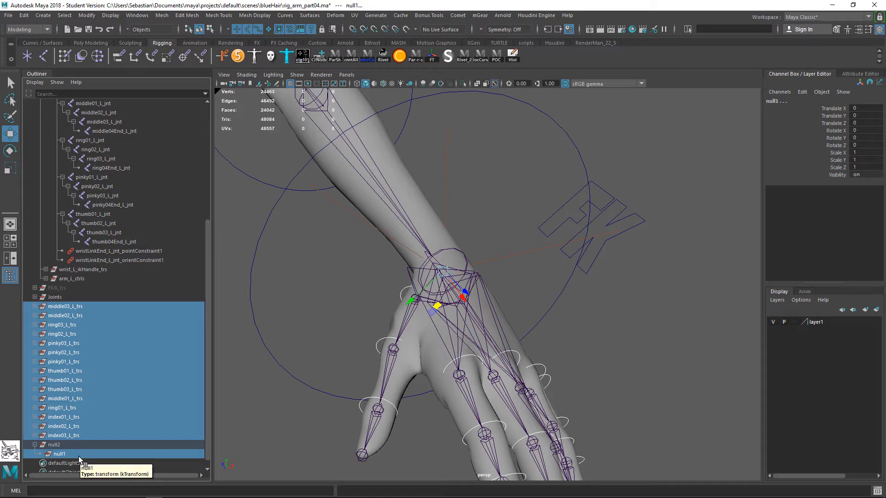
pyautogui.press('p')
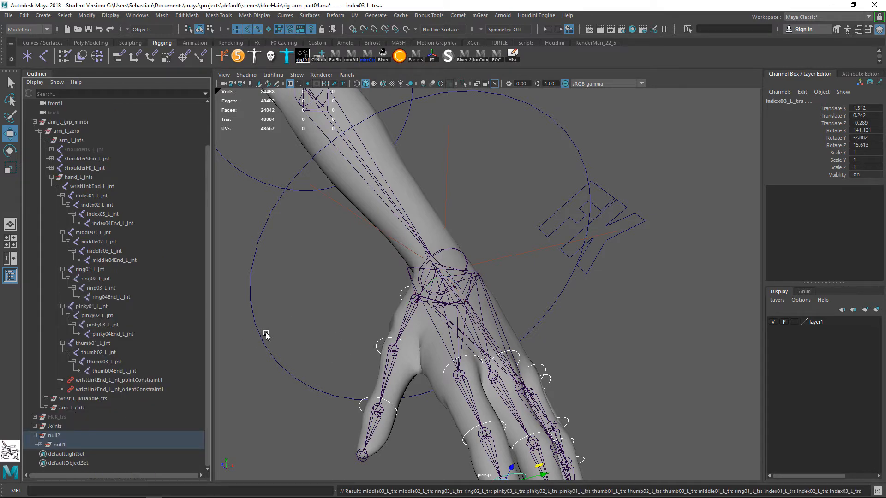
pyautogui.click(40, 445)
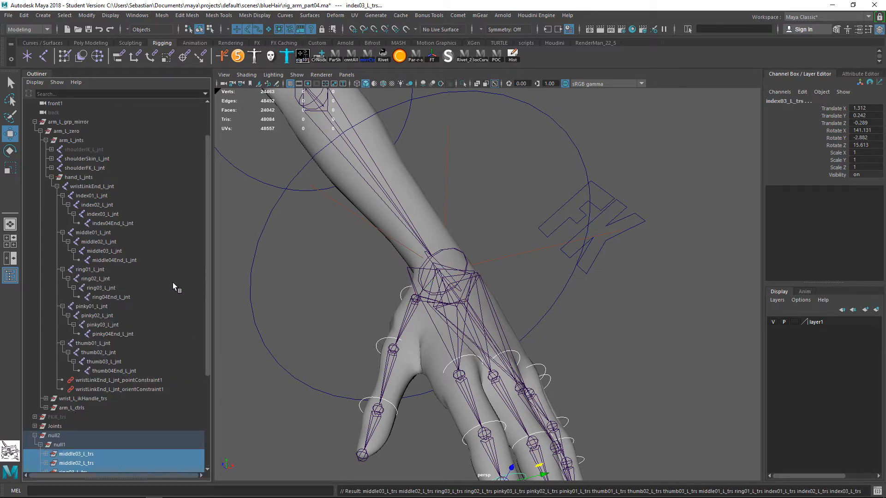
# - Inspect wristLinkEnd_L_jnt's channels, try rotating the FK wrist control, and undo the rotation
pyautogui.click(107, 187)
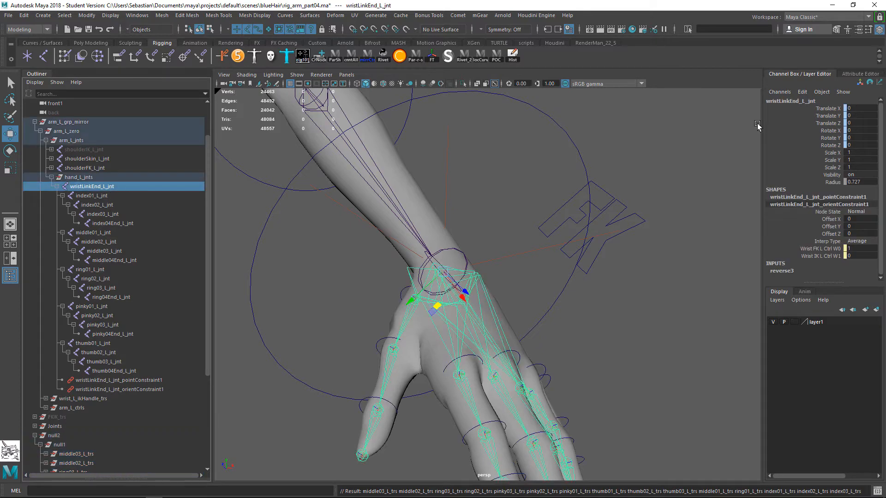
pyautogui.click(583, 155)
pyautogui.press('e')
pyautogui.moveTo(481, 265); pyautogui.dragTo(493, 245)
pyautogui.hotkey('ctrl', 'z')
# - Switch the left arm from FK to IK with the FK IK attribute of armFKIK_L_ctrl
pyautogui.click(613, 206)
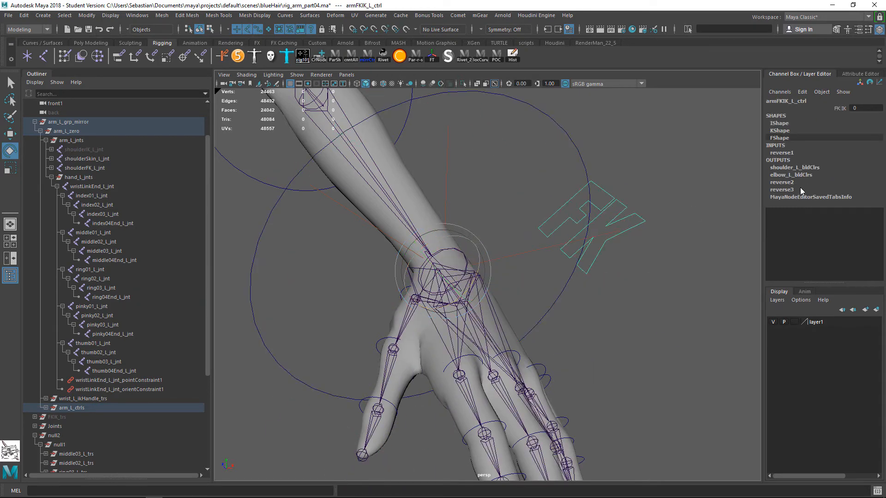
pyautogui.click(826, 109)
pyautogui.moveTo(494, 174); pyautogui.dragTo(605, 184, button='middle')
# - Try rotating wristIK_L_ctrl about Z to see how the hand joints follow, and undo the rotation
pyautogui.moveTo(505, 215); pyautogui.dragTo(484, 331)
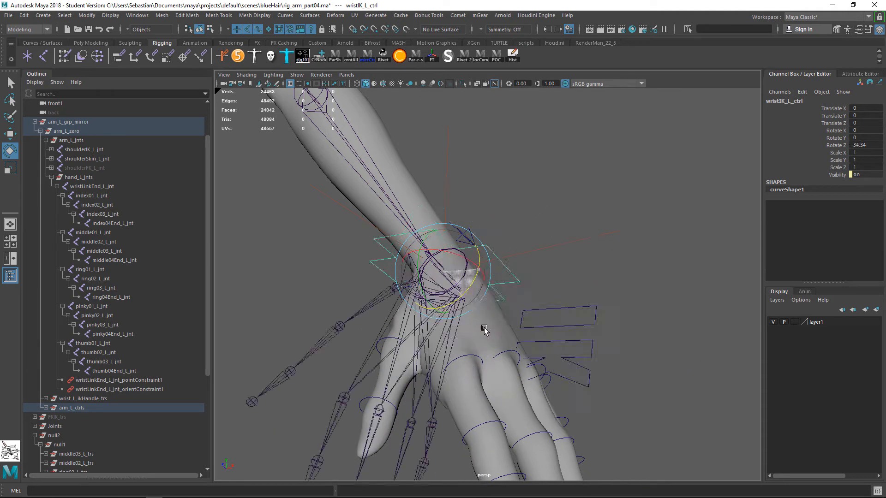
pyautogui.hotkey('ctrl', 'z')
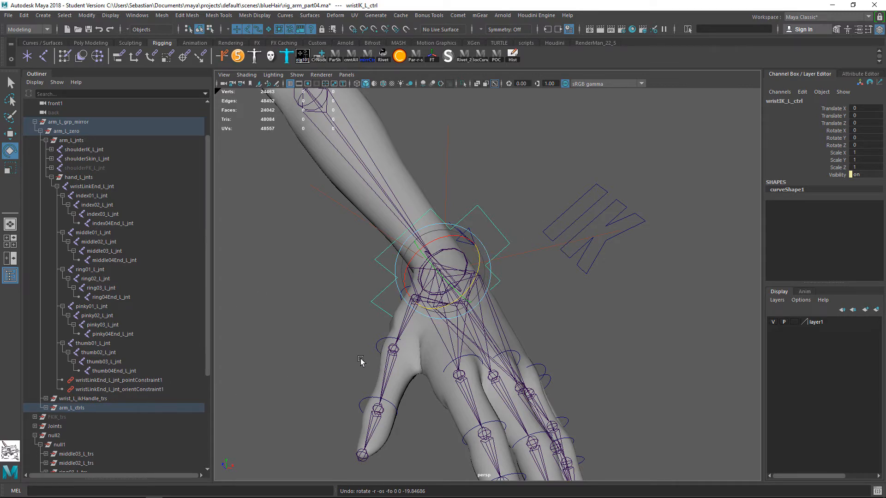
pyautogui.keyDown('alt'); pyautogui.moveTo(359, 359); pyautogui.dragTo(340, 349, button='middle'); pyautogui.keyUp('alt')
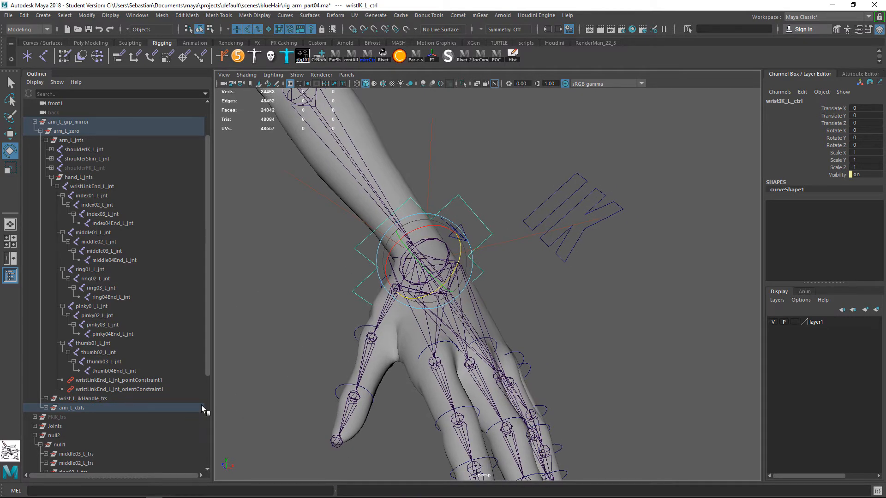
# - Compare the transform channels of wristLinkEnd_L_jnt with those of null1 and null2
pyautogui.scroll(-3, 70, 406)
pyautogui.press('q')
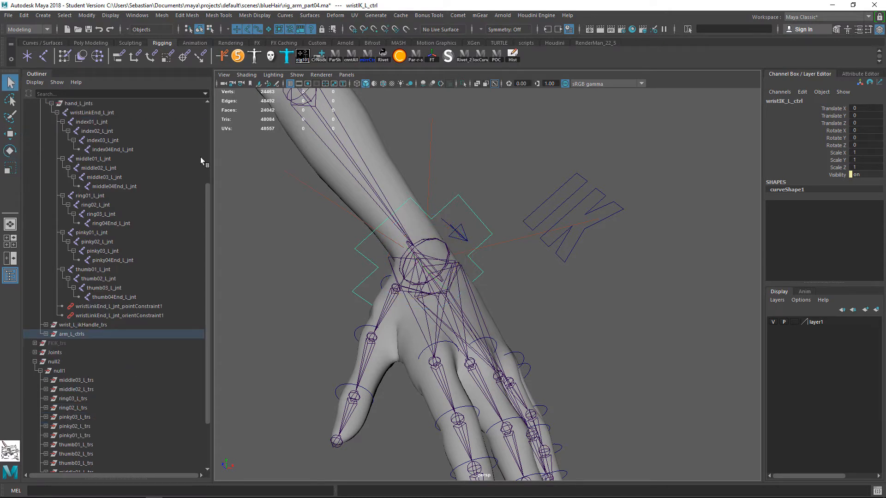
pyautogui.click(118, 113)
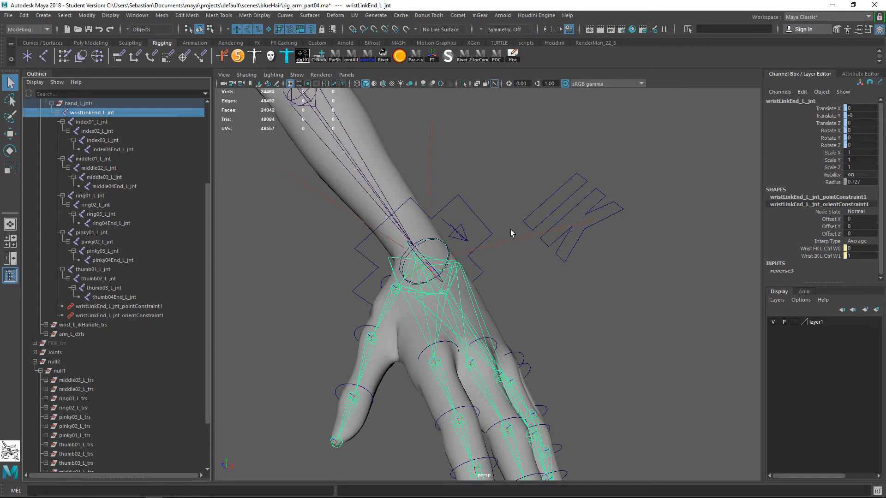
pyautogui.click(62, 371)
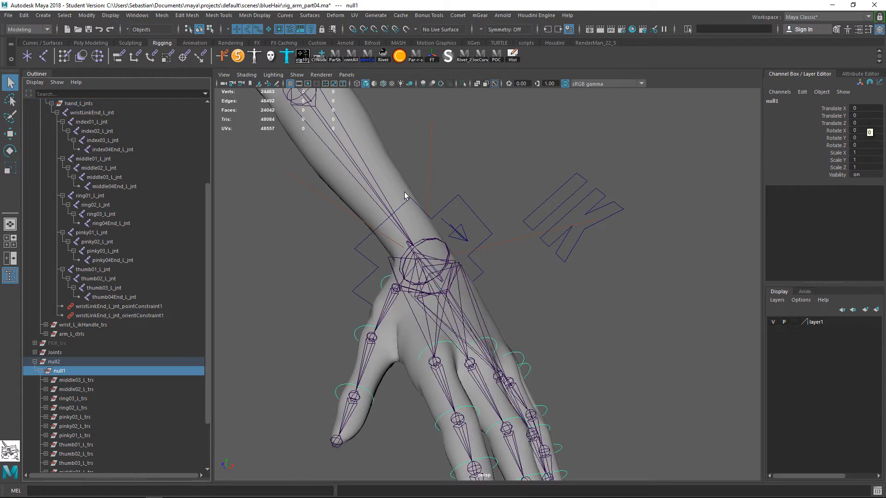
pyautogui.click(107, 112)
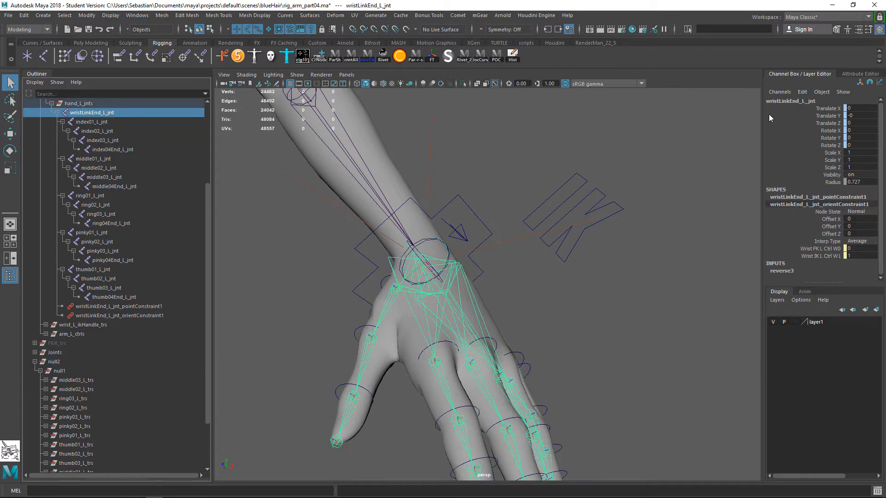
pyautogui.click(98, 369)
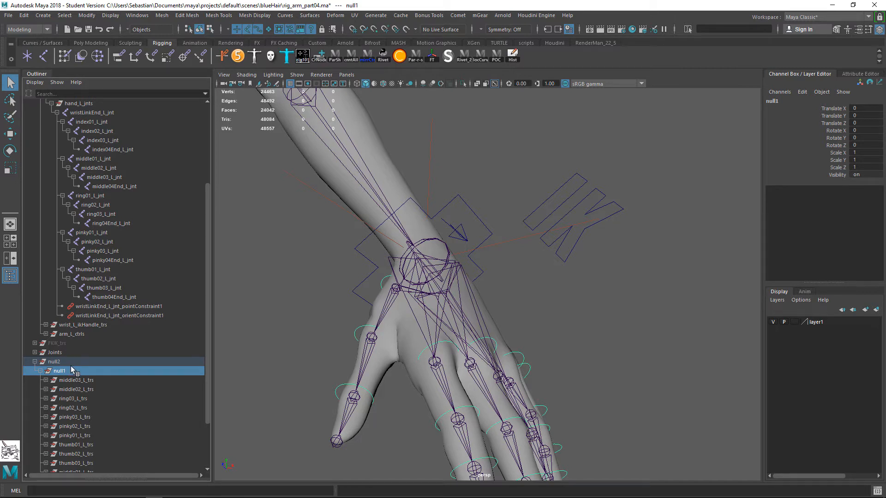
pyautogui.click(66, 359)
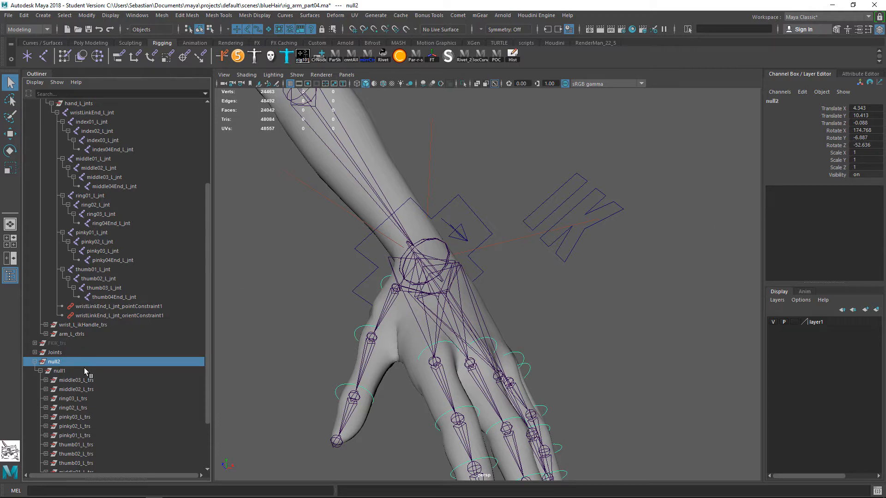
# - Open the Node Editor, add null1 and wristLinkEnd_L_jnt to the graph, and arrange the joint node before null1
pyautogui.click(137, 15)
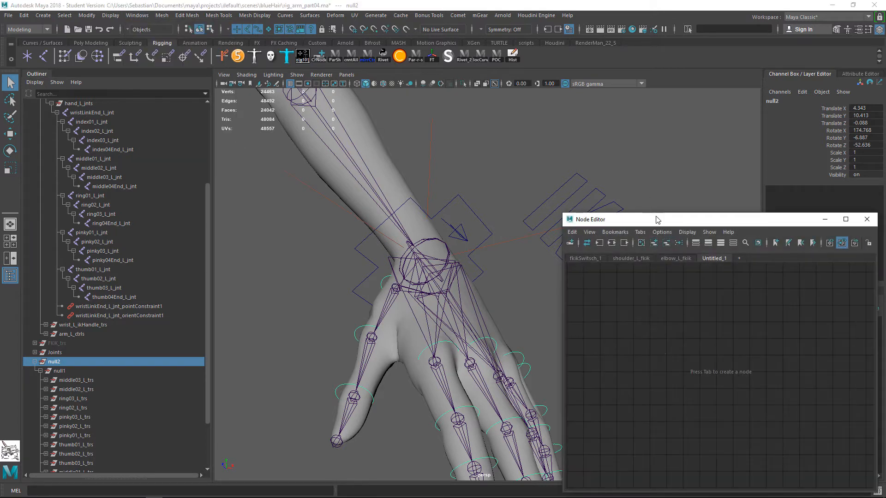
pyautogui.moveTo(657, 218); pyautogui.dragTo(547, 184)
pyautogui.click(59, 371)
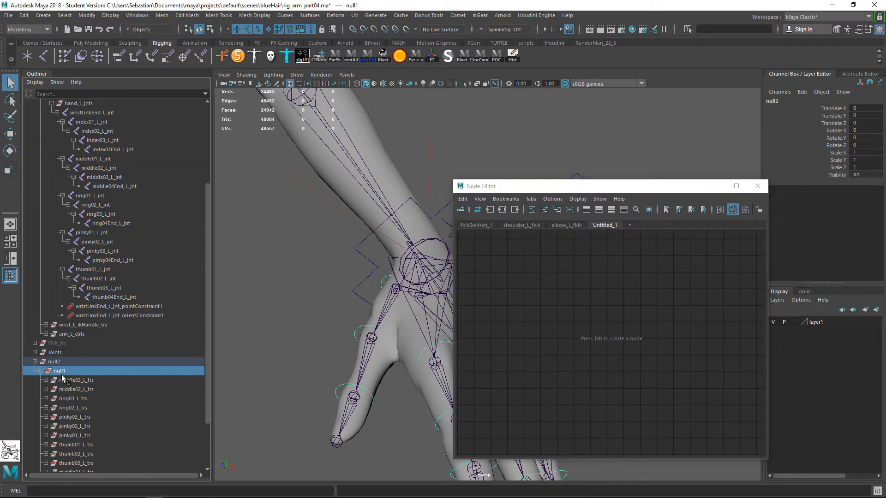
pyautogui.click(545, 210)
pyautogui.moveTo(614, 347); pyautogui.dragTo(641, 324)
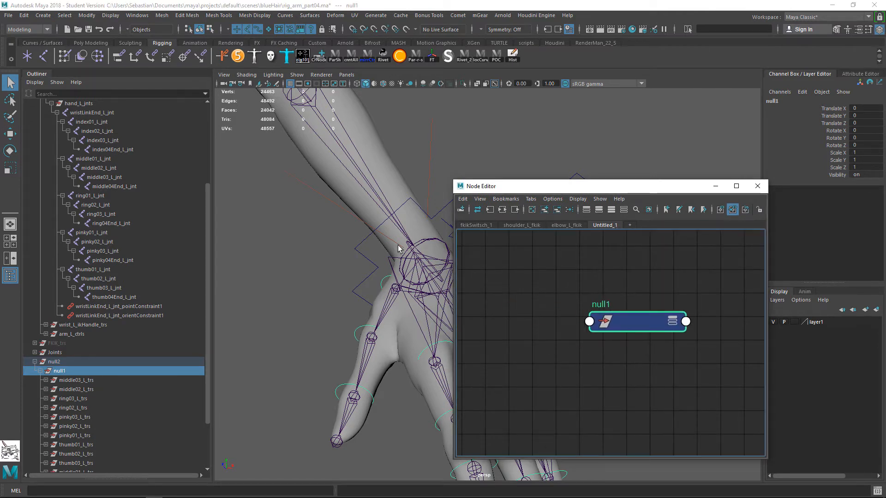
pyautogui.click(103, 113)
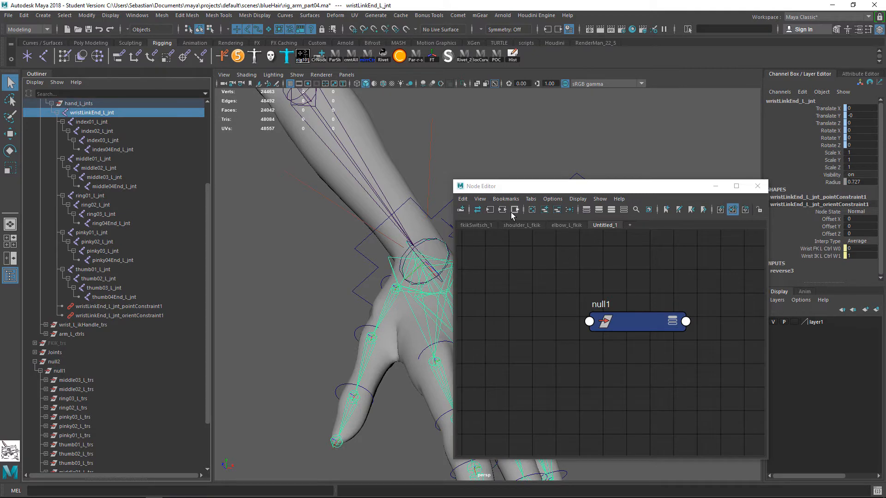
pyautogui.click(544, 210)
pyautogui.moveTo(633, 317); pyautogui.dragTo(677, 322)
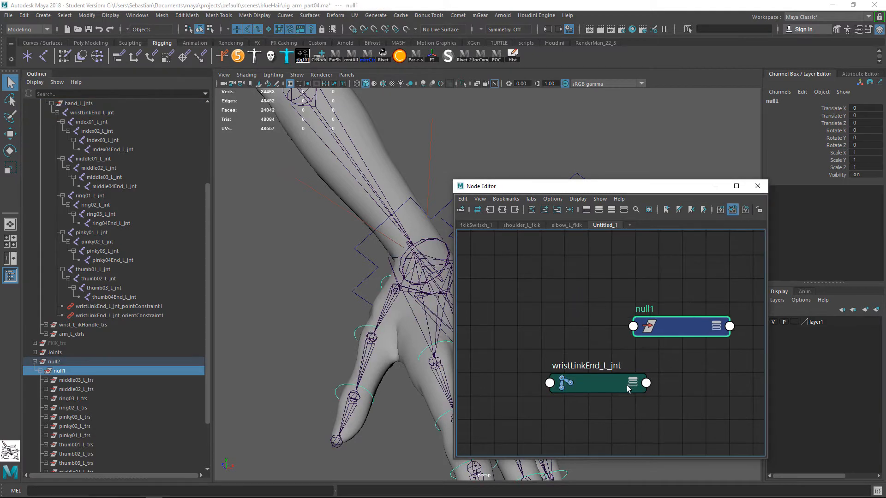
pyautogui.moveTo(620, 379); pyautogui.dragTo(577, 345)
# - Expand the wristLinkEnd_L_jnt node's attributes and connect its Rotate output to the Rotate input of null1
pyautogui.click(595, 343)
pyautogui.moveTo(648, 386)
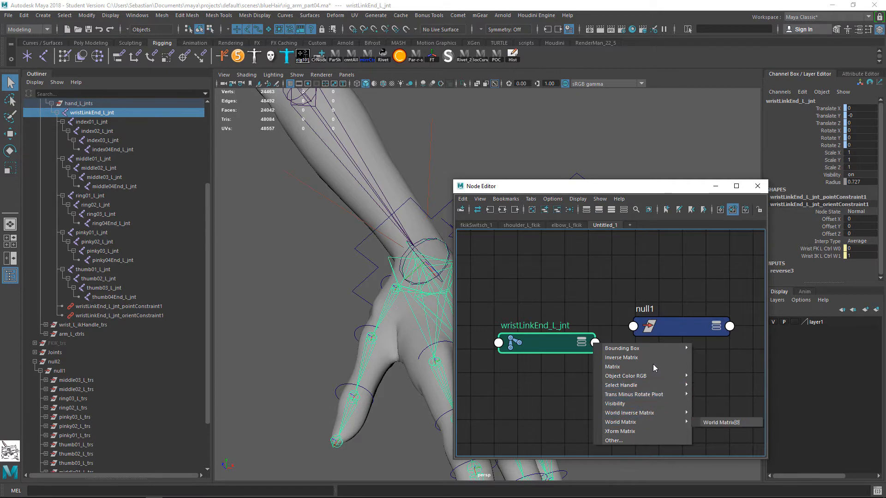
pyautogui.click(567, 343)
pyautogui.moveTo(566, 344); pyautogui.dragTo(529, 280)
pyautogui.click(543, 279)
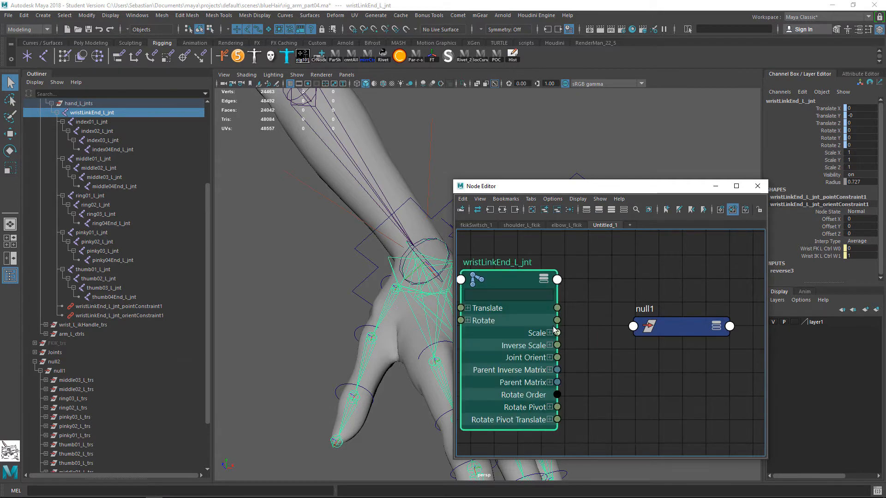
pyautogui.moveTo(557, 322); pyautogui.dragTo(642, 329)
pyautogui.click(666, 331)
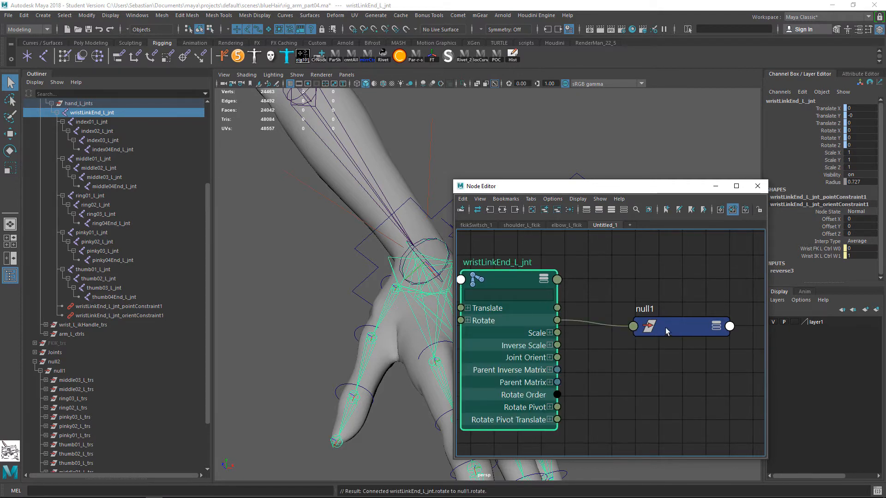
# - Test the new rotate connection by rotating wristIK_L_ctrl about Z, and undo the rotation
pyautogui.keyDown('alt'); pyautogui.moveTo(371, 222); pyautogui.dragTo(338, 214, button='middle'); pyautogui.keyUp('alt')
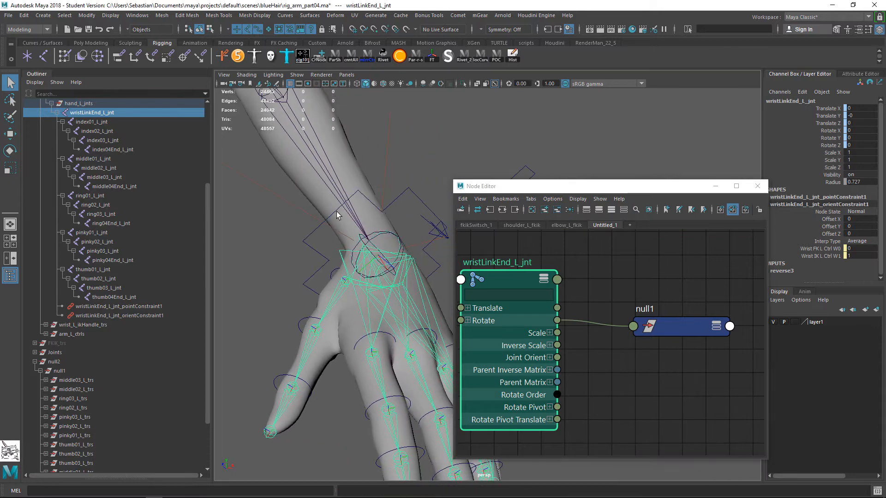
pyautogui.click(406, 192)
pyautogui.press('e')
pyautogui.moveTo(411, 237)
pyautogui.mouseDown()
pyautogui.moveTo(411, 279)
pyautogui.moveTo(420, 242)
pyautogui.mouseUp()
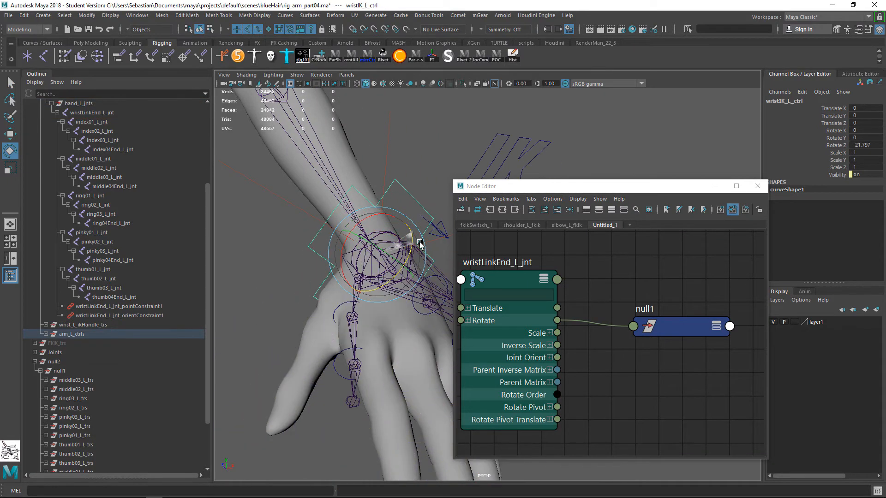
pyautogui.hotkey('ctrl', 'z')
# - Close the Node Editor and rename null1 as fingers_L_offset
pyautogui.click(758, 187)
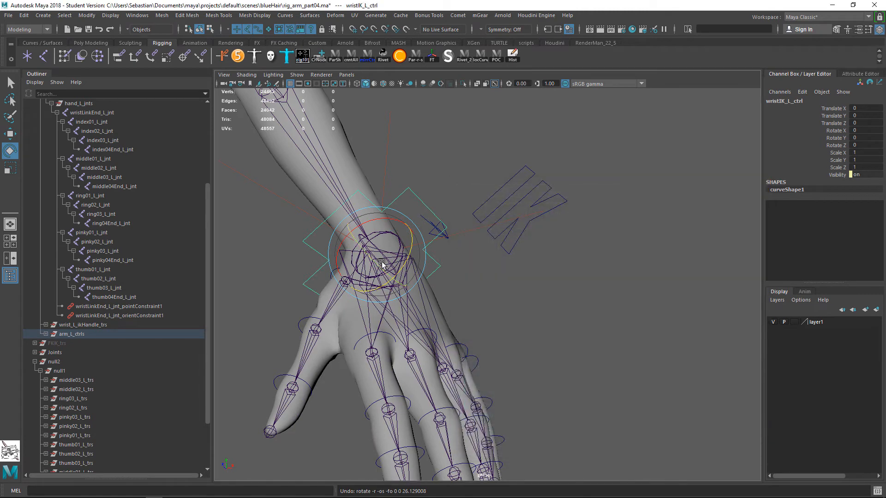
pyautogui.keyDown('alt'); pyautogui.moveTo(461, 277); pyautogui.dragTo(477, 269, button='middle'); pyautogui.keyUp('alt')
pyautogui.click(60, 371)
pyautogui.doubleClick(67, 372)
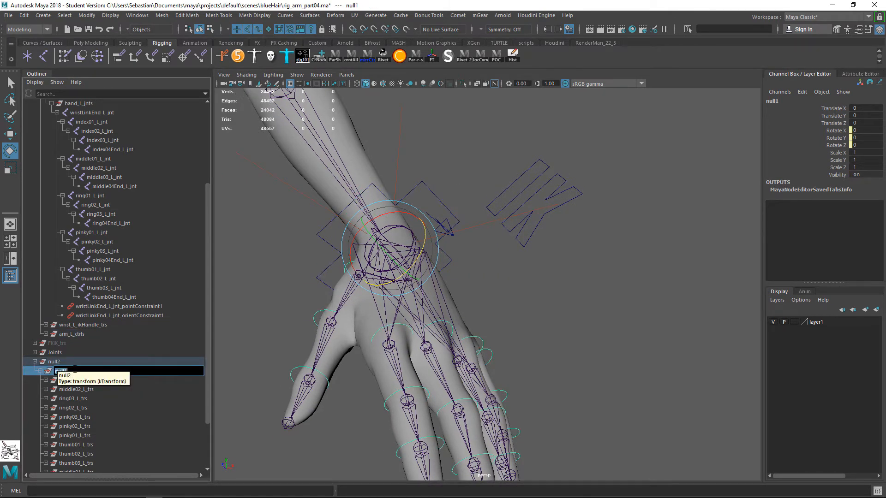
pyautogui.write('fi')
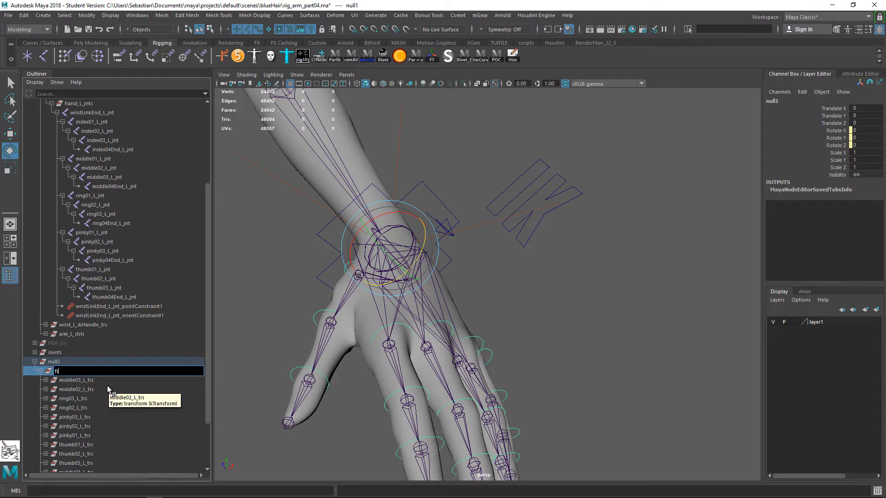
pyautogui.write('ngers')
pyautogui.press('capslock')
pyautogui.write('?L')
pyautogui.press('capslock')
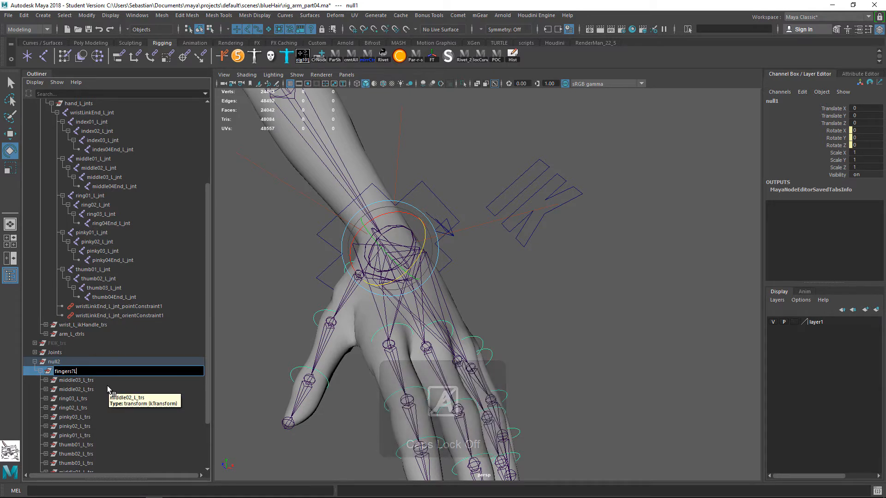
pyautogui.press('BackSpace')
pyautogui.press('BackSpace')
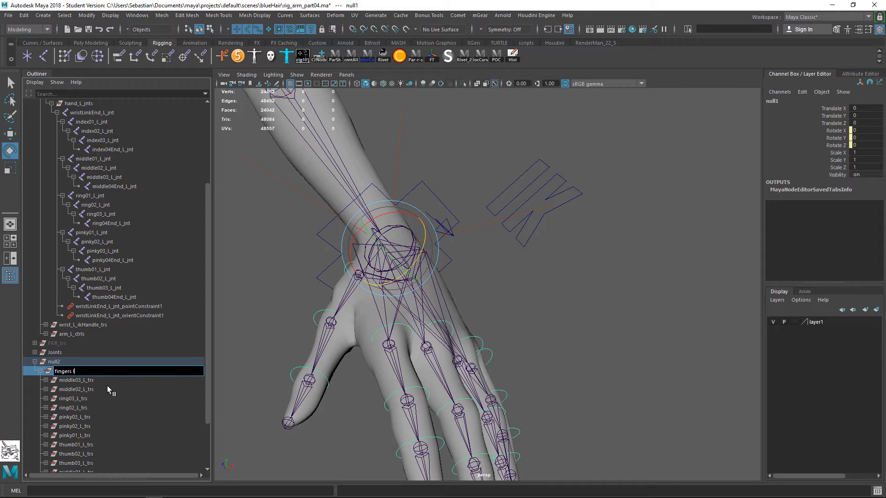
pyautogui.press('capslock')
pyautogui.write('L')
pyautogui.press('capslock')
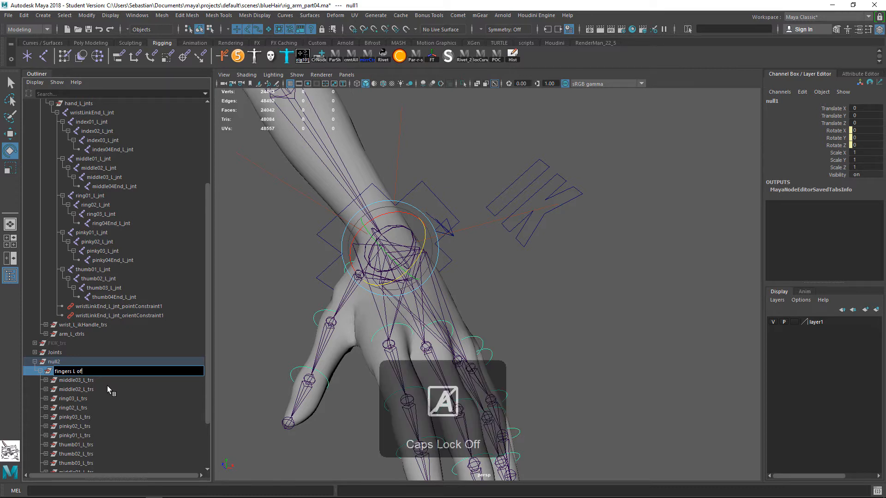
pyautogui.write('se')
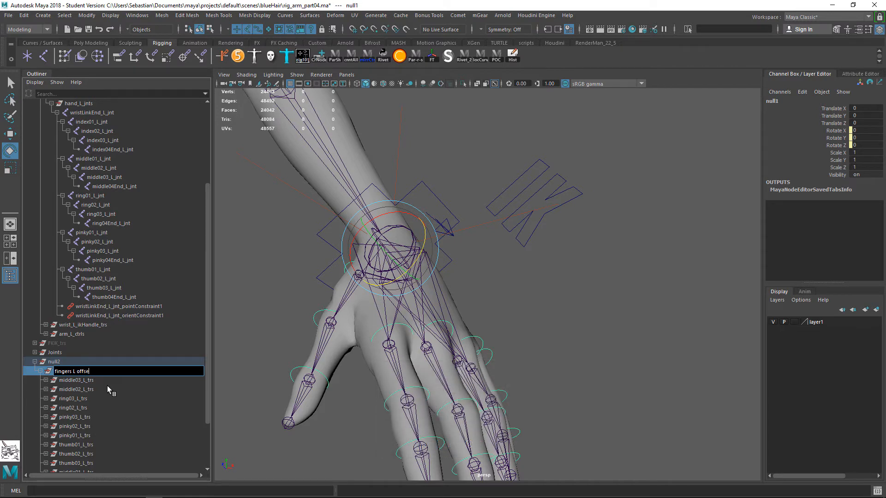
pyautogui.write('t')
pyautogui.press('Return')
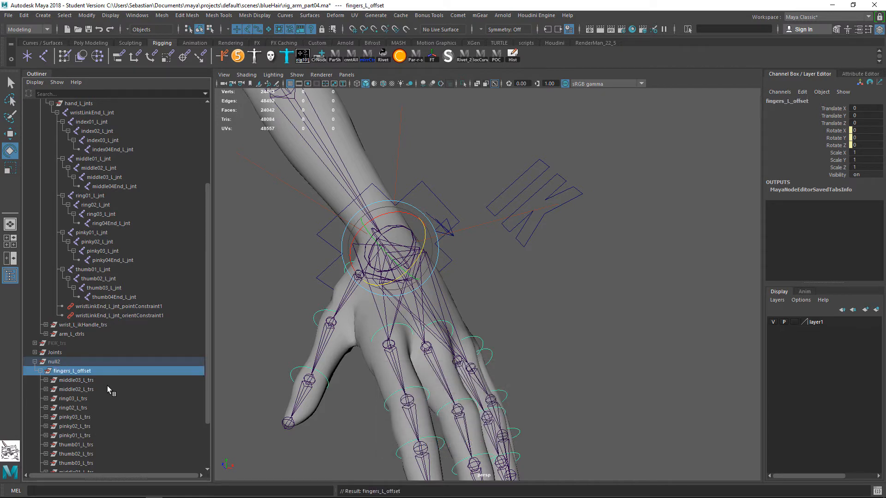
# - Rename the null2 group above fingers_L_offset as fingers_L_trs, reusing the copied child name with the suffix changed to trs
pyautogui.doubleClick(66, 363)
pyautogui.click(81, 370)
pyautogui.doubleClick(81, 371)
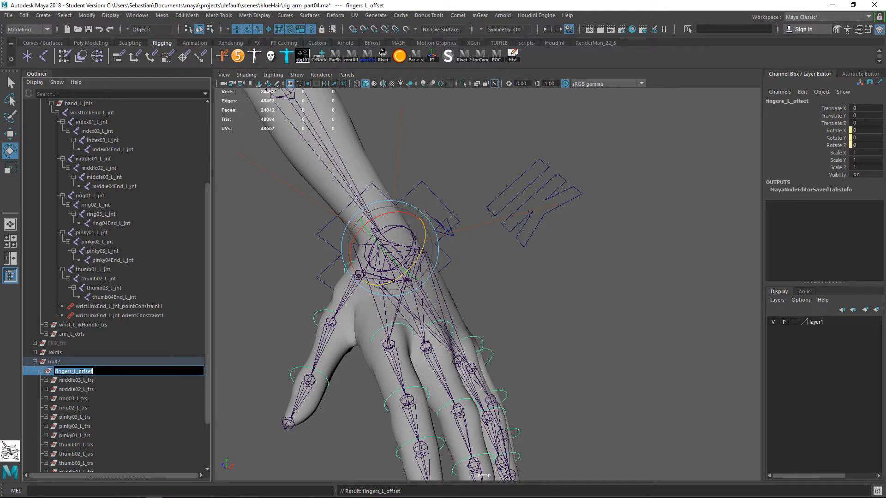
pyautogui.hotkey('ctrl', 'c')
pyautogui.doubleClick(86, 364)
pyautogui.hotkey('ctrl', 'v')
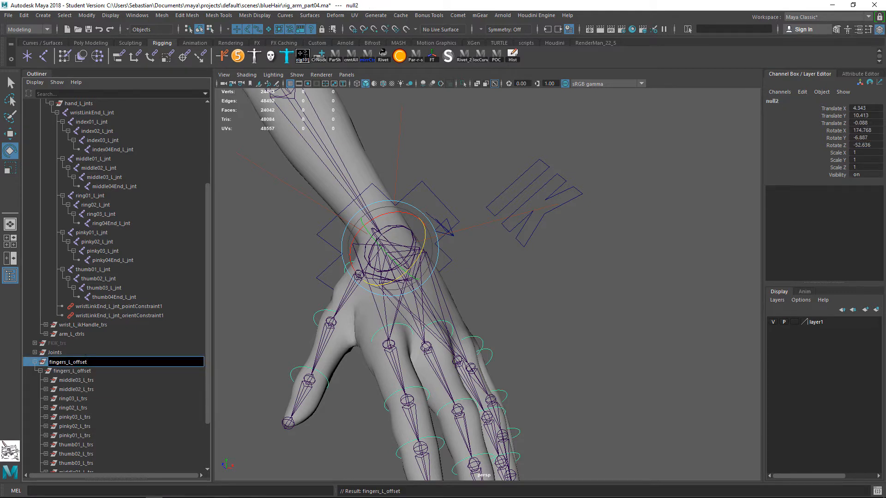
pyautogui.press('BackSpace')
pyautogui.press('BackSpace')
pyautogui.press('BackSpace')
pyautogui.press('BackSpace')
pyautogui.press('BackSpace')
pyautogui.press('BackSpace')
pyautogui.write('trs')
pyautogui.press('Return')
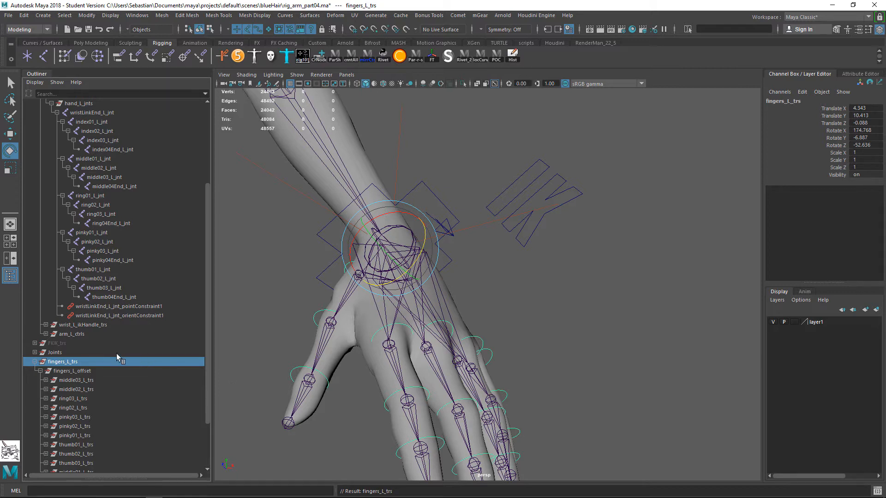
# - Collapse the fingers_L_trs and hand_L_jnts hierarchies and parent fingers_L_trs under arm_L_zero
pyautogui.click(99, 371)
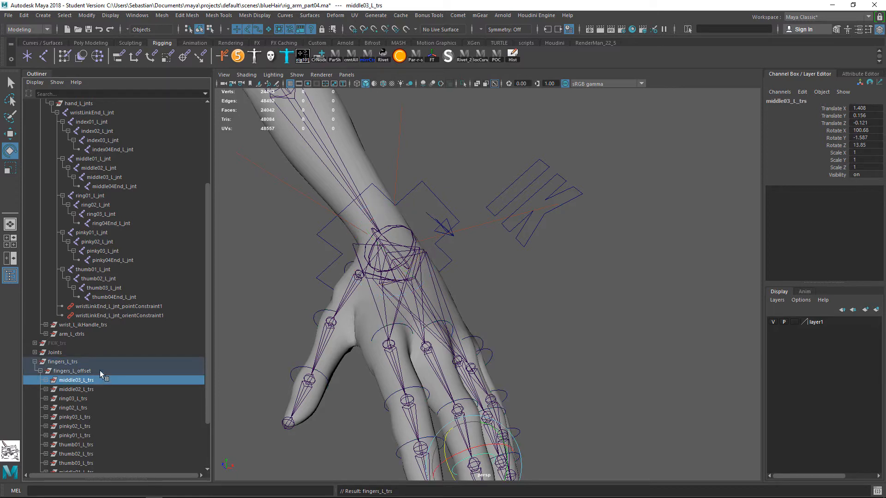
pyautogui.click(40, 371)
pyautogui.click(35, 435)
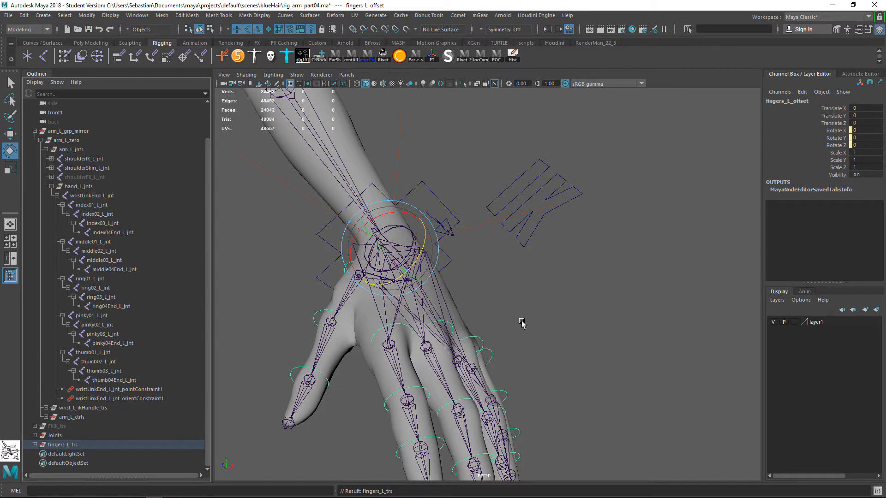
pyautogui.keyDown('alt'); pyautogui.moveTo(519, 318); pyautogui.dragTo(555, 356, button='right'); pyautogui.keyUp('alt')
pyautogui.keyDown('alt'); pyautogui.moveTo(556, 356); pyautogui.dragTo(584, 288, button='middle'); pyautogui.keyUp('alt')
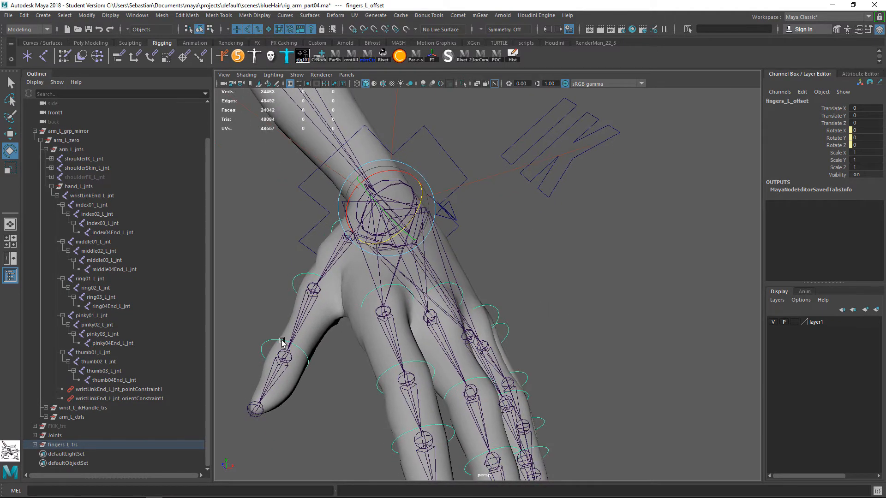
pyautogui.click(62, 445)
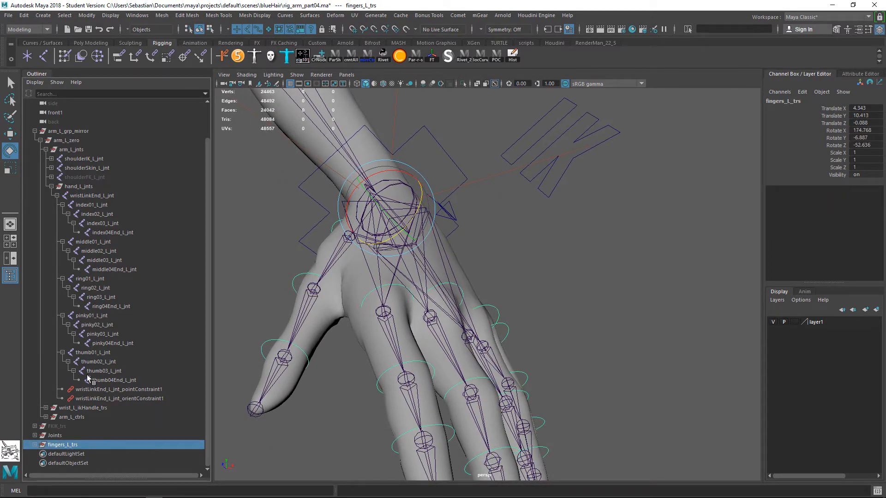
pyautogui.click(51, 186)
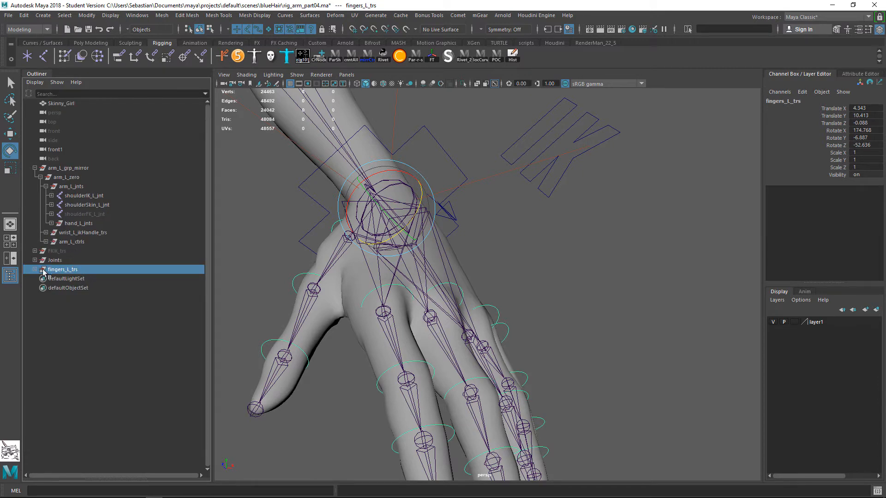
pyautogui.keyDown('ctrl'); pyautogui.click(68, 179); pyautogui.keyUp('ctrl')
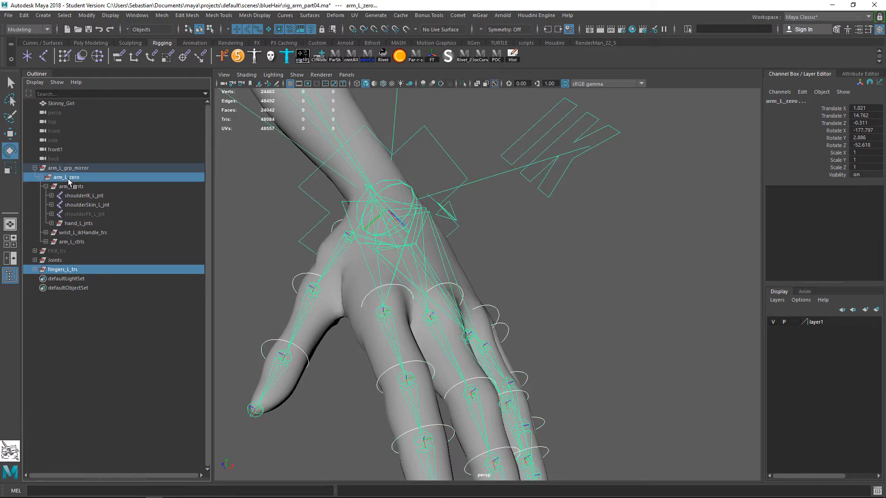
pyautogui.press('p')
# - Test index02_L_ctrl by rotating it, and undo the rotation
pyautogui.keyDown('alt'); pyautogui.moveTo(397, 267); pyautogui.dragTo(444, 395); pyautogui.keyUp('alt')
pyautogui.press('q')
pyautogui.click(449, 342)
pyautogui.press('e')
pyautogui.hotkey('ctrl', 'z')
pyautogui.keyDown('alt'); pyautogui.moveTo(445, 358); pyautogui.dragTo(361, 207); pyautogui.keyUp('alt')
pyautogui.press('q')
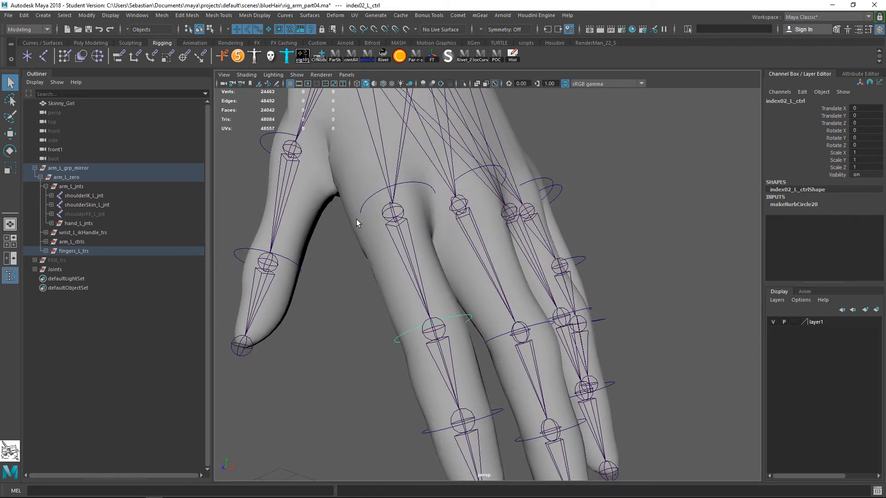
# - Compare the move axes of index01_L_ctrl and index01_L_jnt at the base of the index finger
pyautogui.click(366, 205)
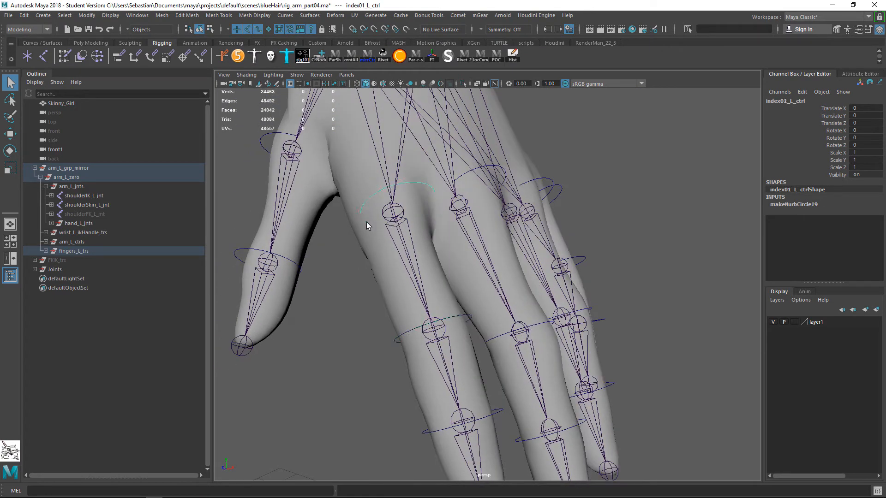
pyautogui.click(408, 244)
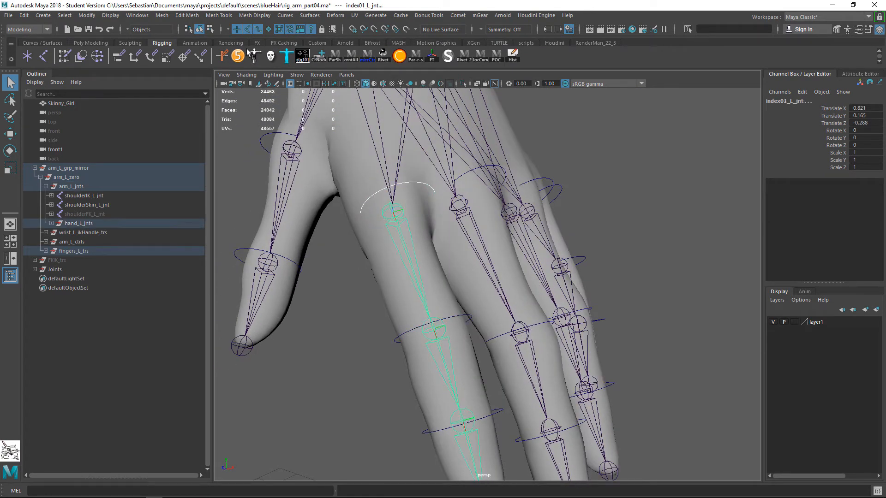
pyautogui.click(370, 204)
pyautogui.press('w')
pyautogui.press('q')
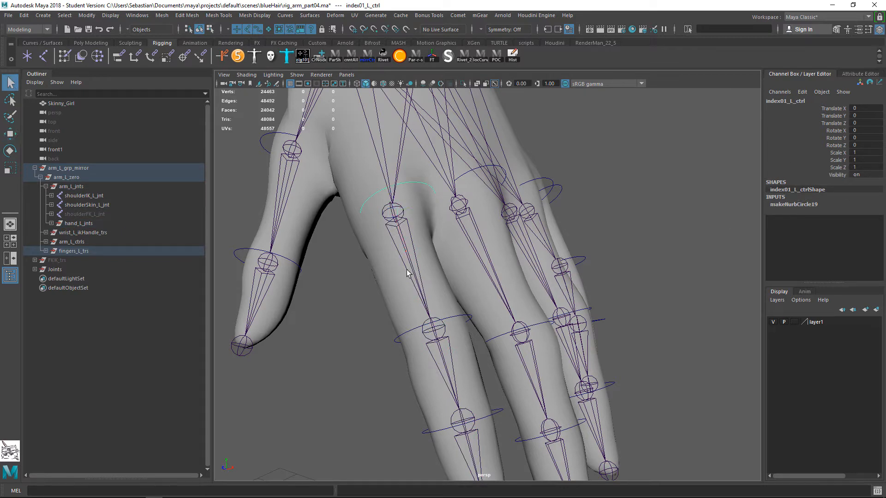
pyautogui.click(409, 274)
pyautogui.press('w')
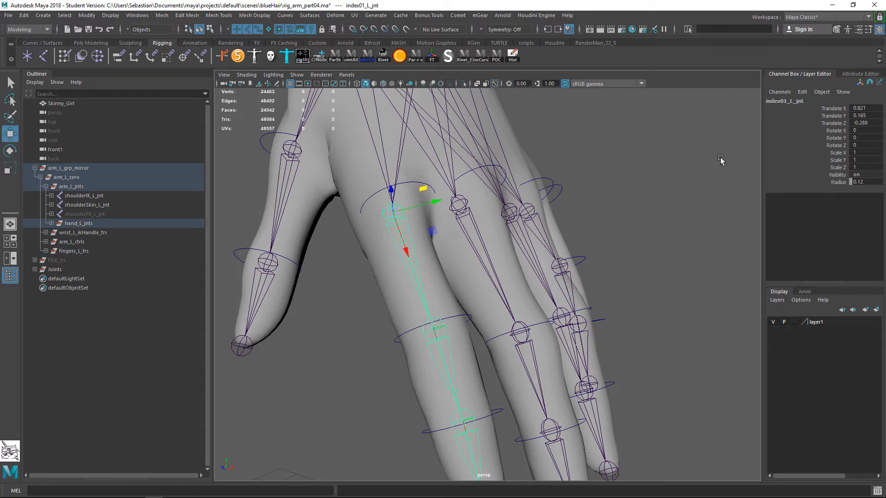
pyautogui.keyDown('alt'); pyautogui.moveTo(378, 215); pyautogui.dragTo(363, 204); pyautogui.keyUp('alt')
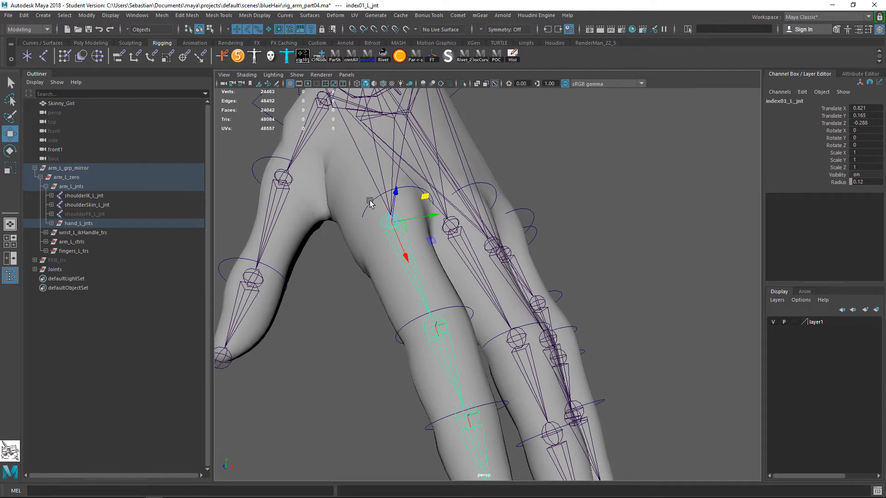
pyautogui.click(370, 203)
pyautogui.keyDown('alt'); pyautogui.moveTo(427, 283); pyautogui.dragTo(383, 244); pyautogui.keyUp('alt')
pyautogui.press('q')
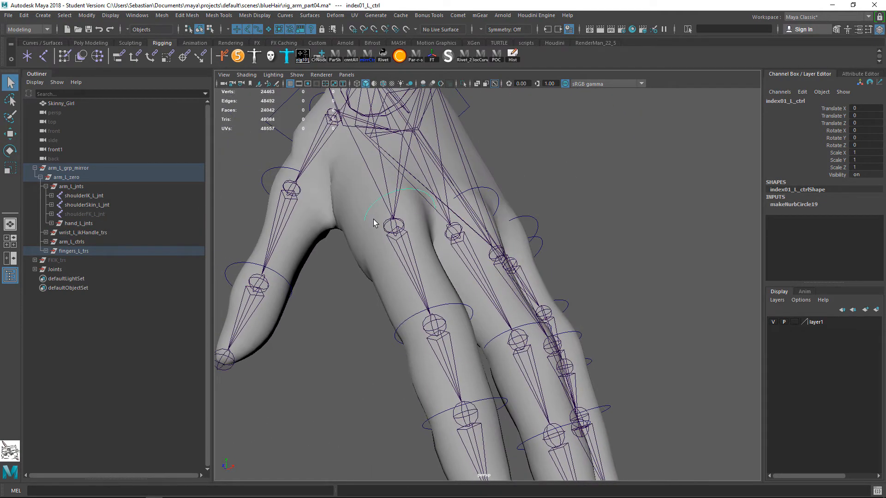
# - Select index01_L_ctrl followed by index01_L_jnt, and switch to the Rigging menu set
pyautogui.click(400, 252)
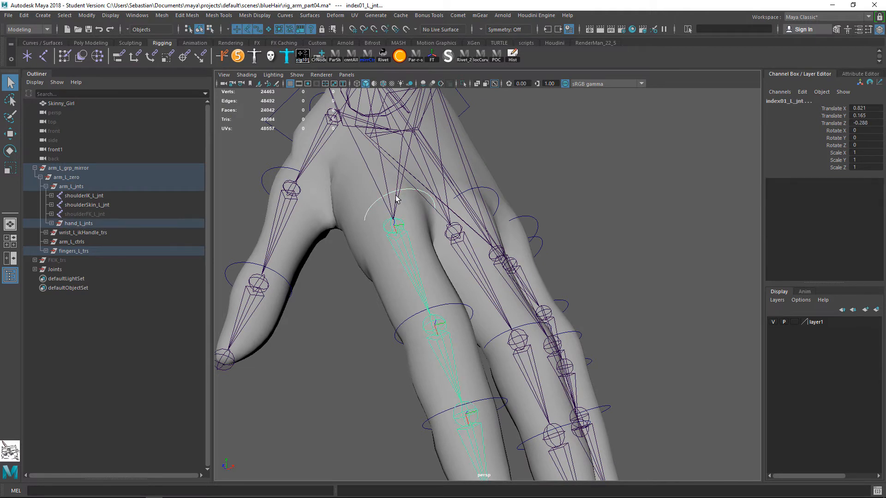
pyautogui.click(377, 204)
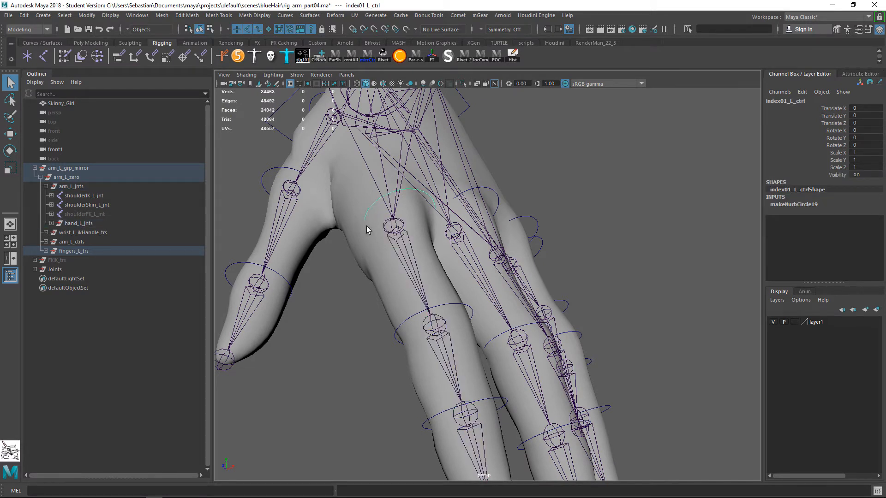
pyautogui.keyDown('alt'); pyautogui.moveTo(372, 224); pyautogui.dragTo(376, 217); pyautogui.keyUp('alt')
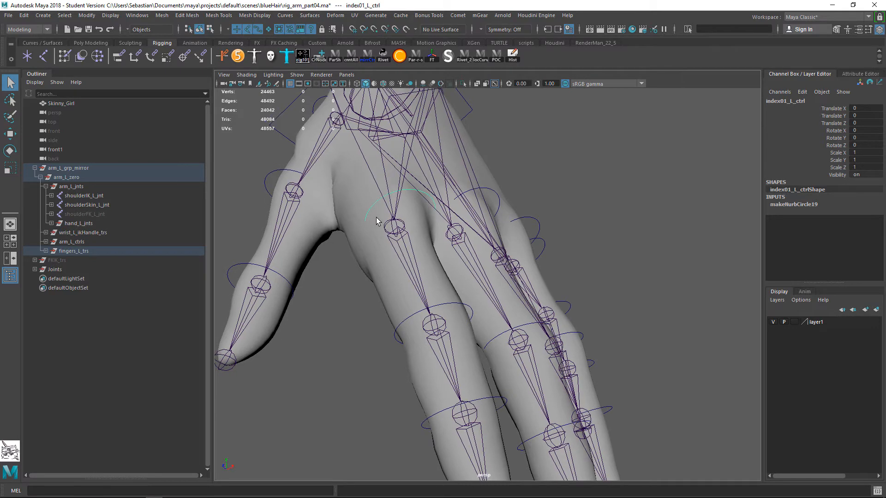
pyautogui.click(400, 235)
pyautogui.click(164, 16)
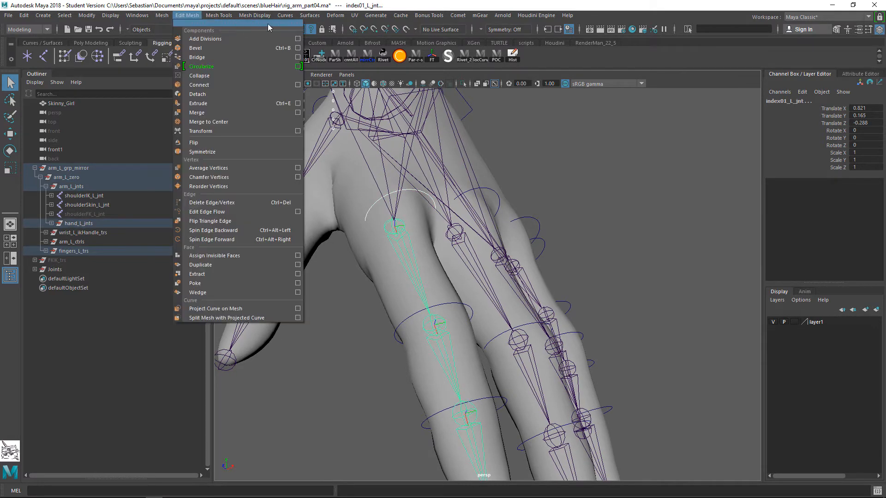
pyautogui.click(28, 29)
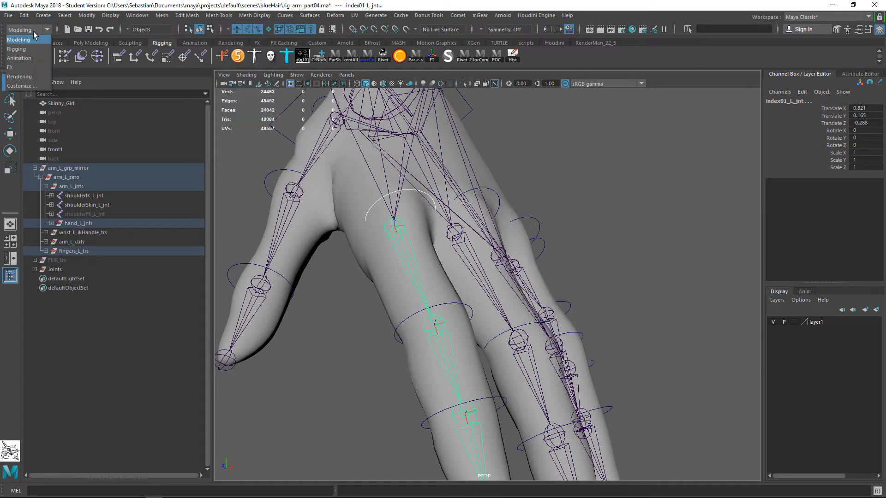
pyautogui.click(28, 50)
# - Detach the Constrain menu, open the Orient Constraint options, and arrange both windows clear of the index finger
pyautogui.click(240, 15)
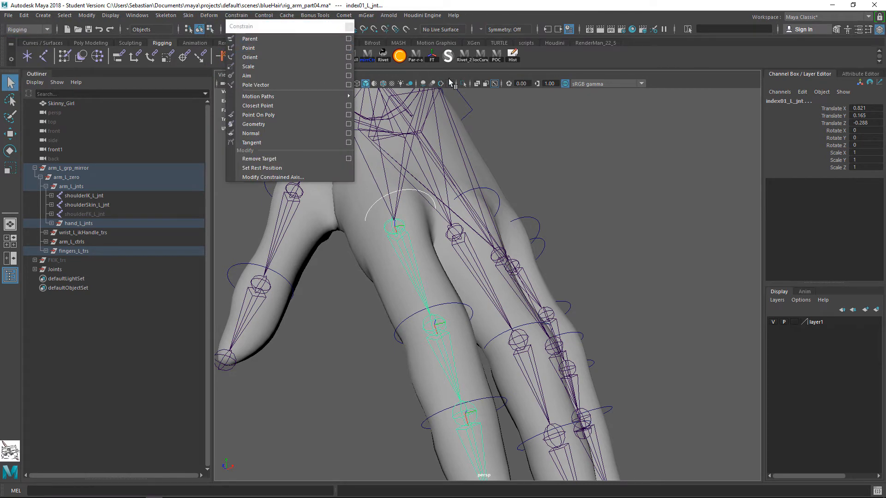
pyautogui.click(277, 23)
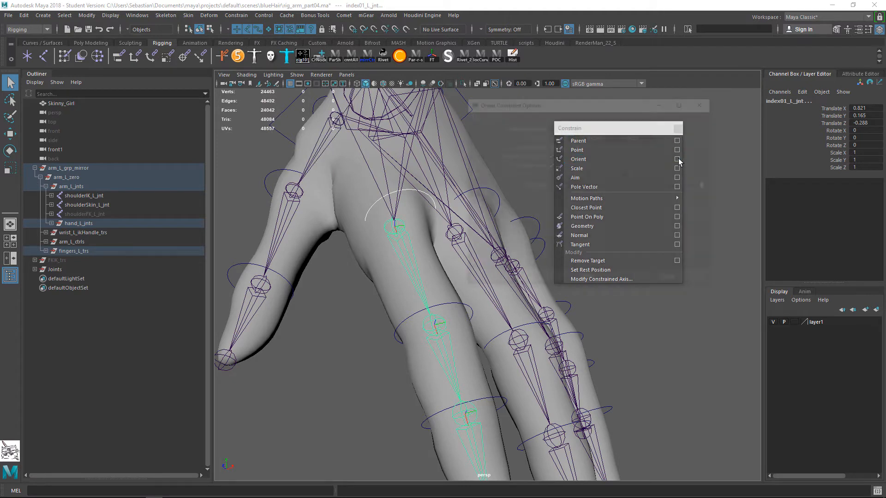
pyautogui.click(677, 158)
pyautogui.moveTo(558, 106); pyautogui.dragTo(605, 123)
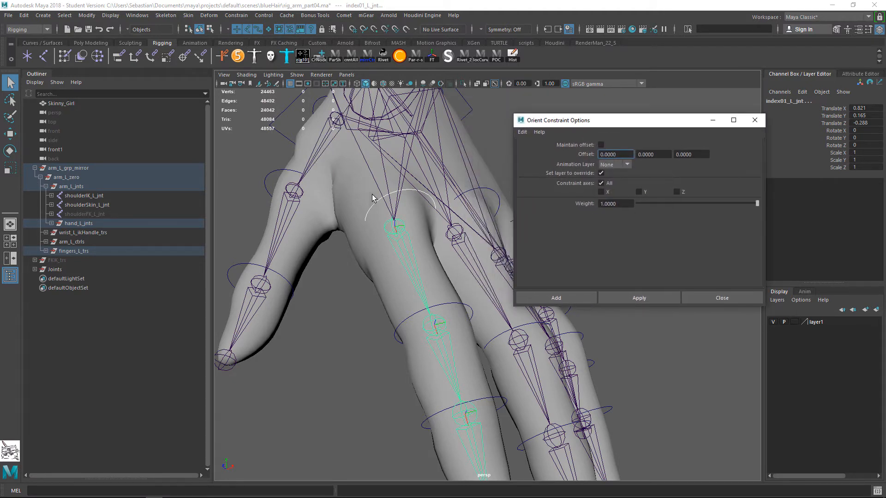
pyautogui.keyDown('alt'); pyautogui.moveTo(376, 206); pyautogui.dragTo(363, 208, button='middle'); pyautogui.keyUp('alt')
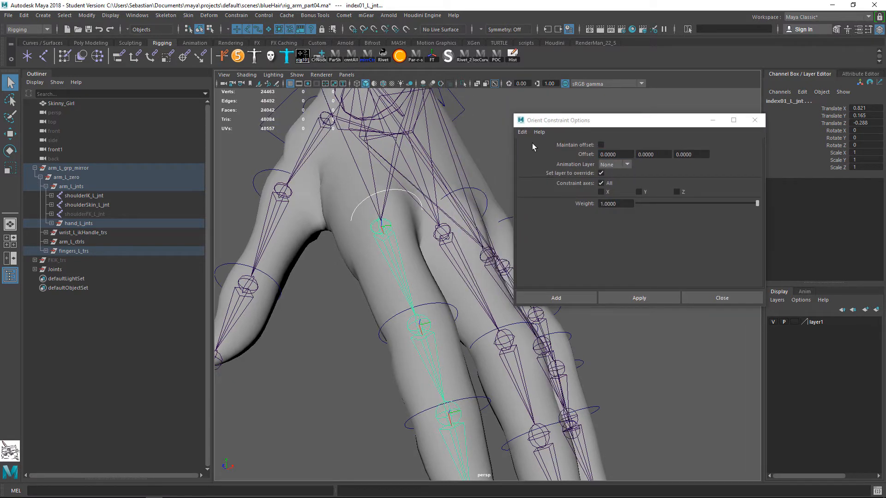
pyautogui.moveTo(546, 121); pyautogui.dragTo(553, 181)
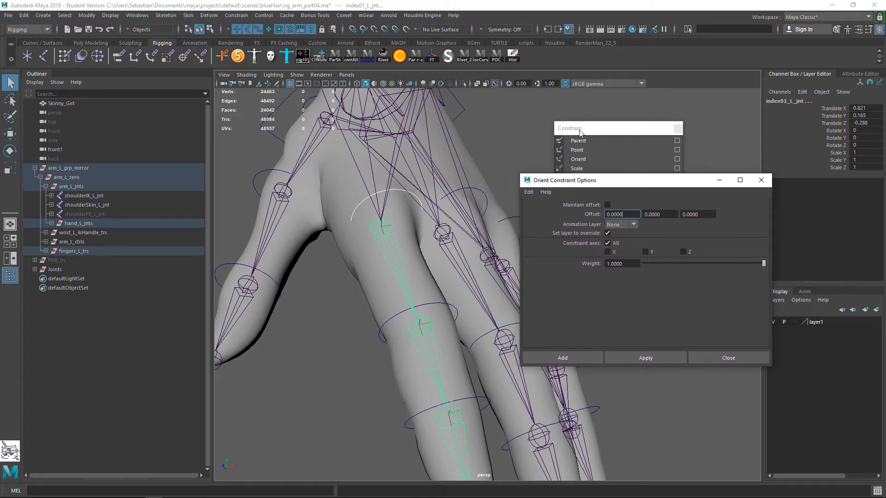
pyautogui.moveTo(581, 132); pyautogui.dragTo(559, 120)
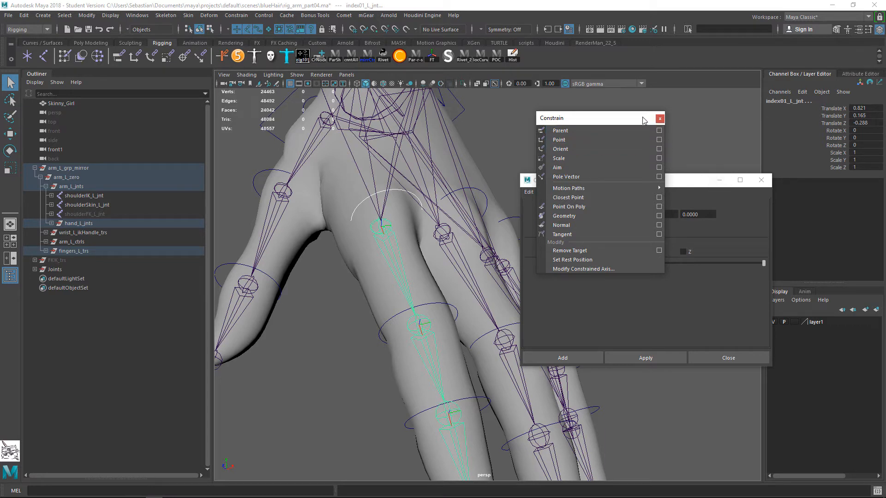
pyautogui.click(701, 182)
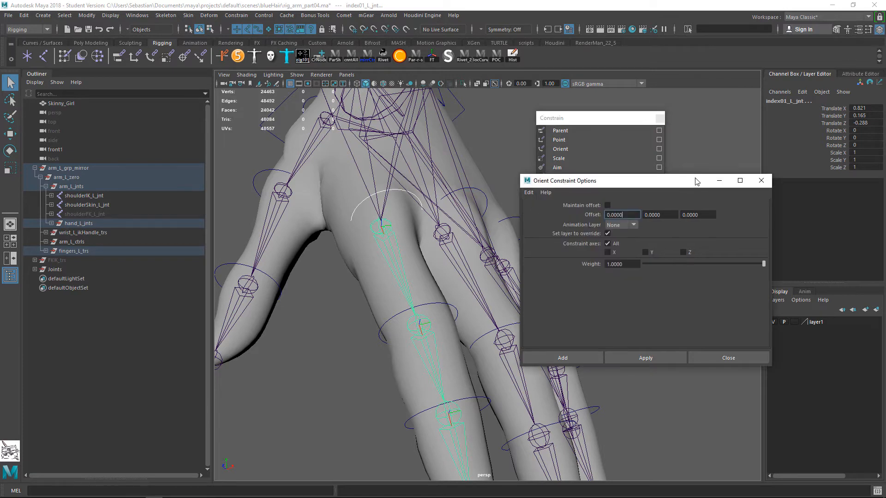
pyautogui.moveTo(696, 178); pyautogui.dragTo(703, 196)
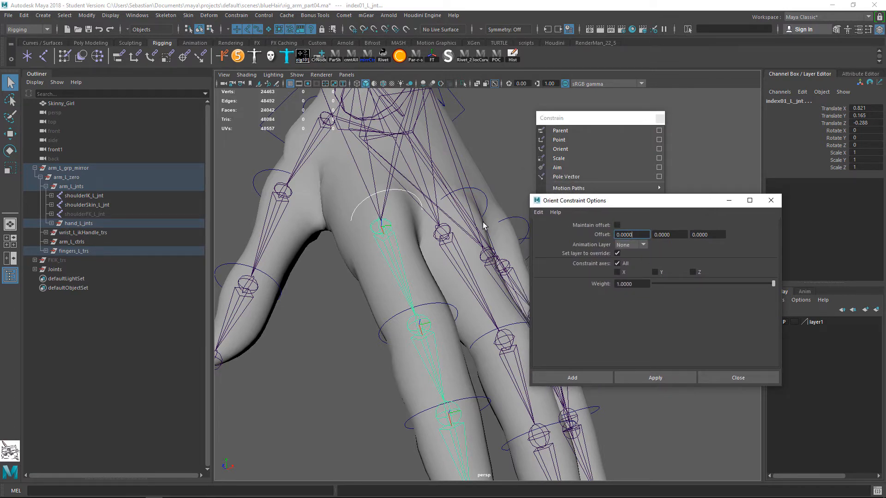
# - Re-examine the index finger's base control and joint individually, checking whether their pivots and axes match before constraining
pyautogui.click(360, 209)
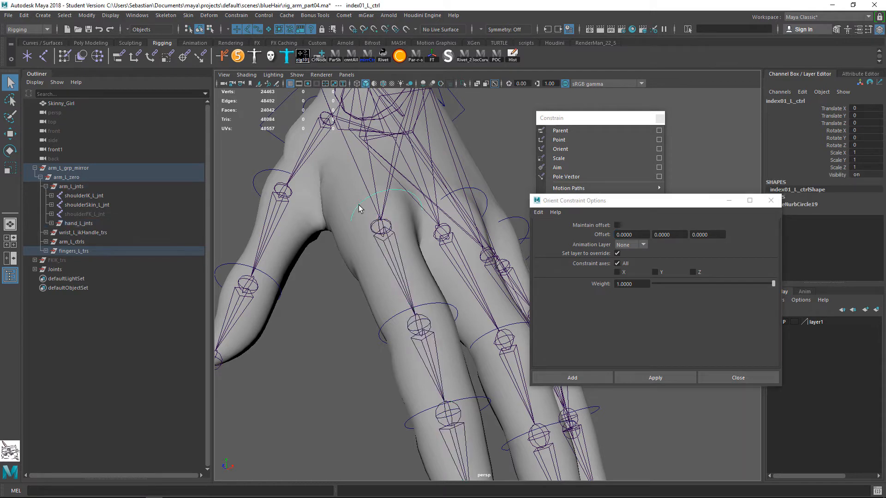
pyautogui.click(395, 245)
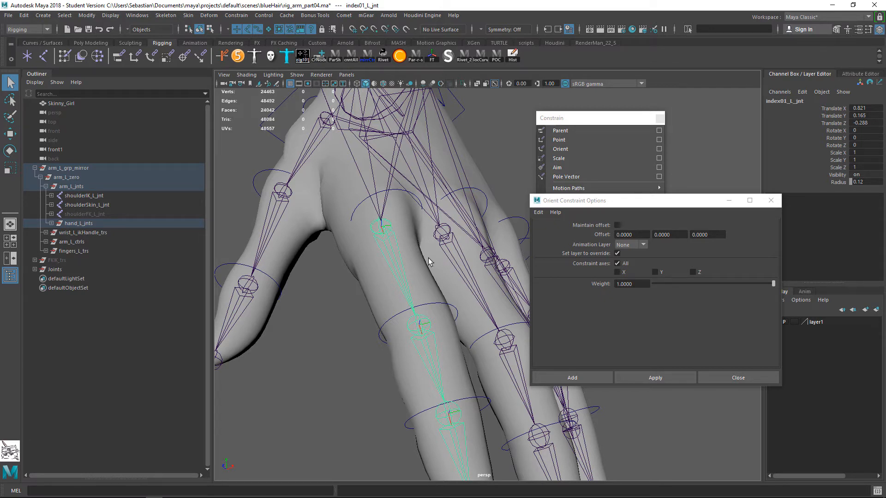
pyautogui.click(723, 320)
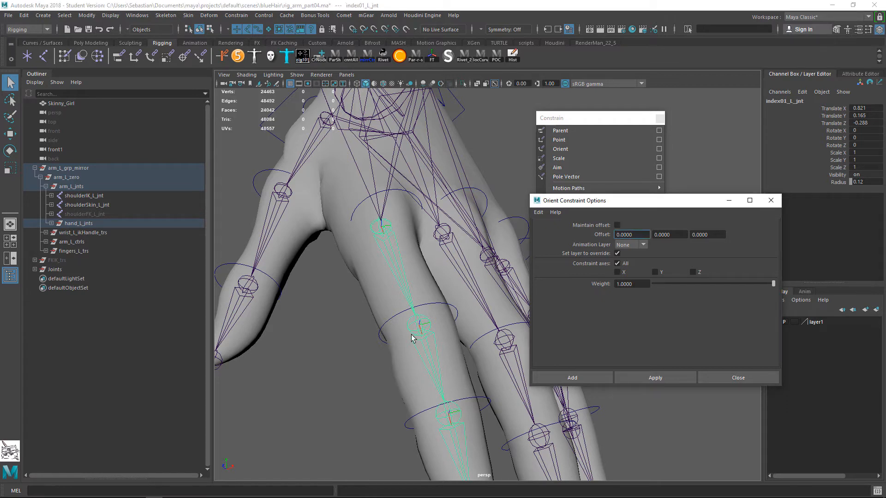
pyautogui.click(380, 235)
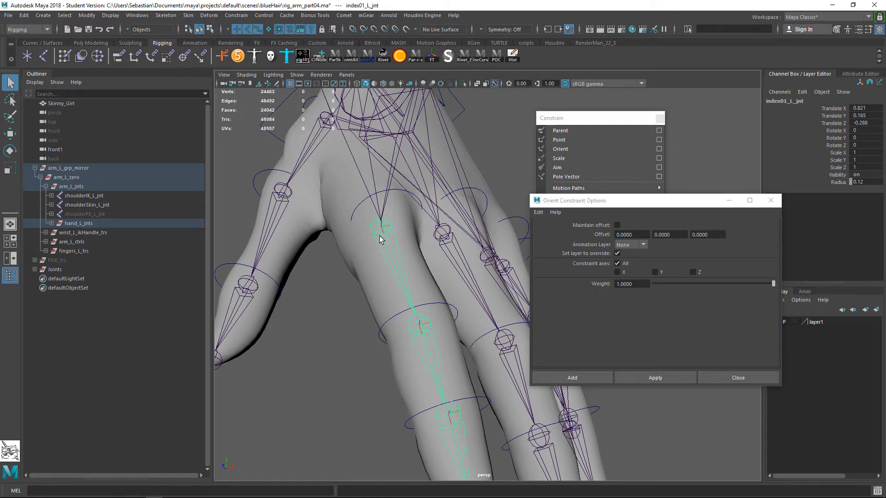
pyautogui.click(352, 216)
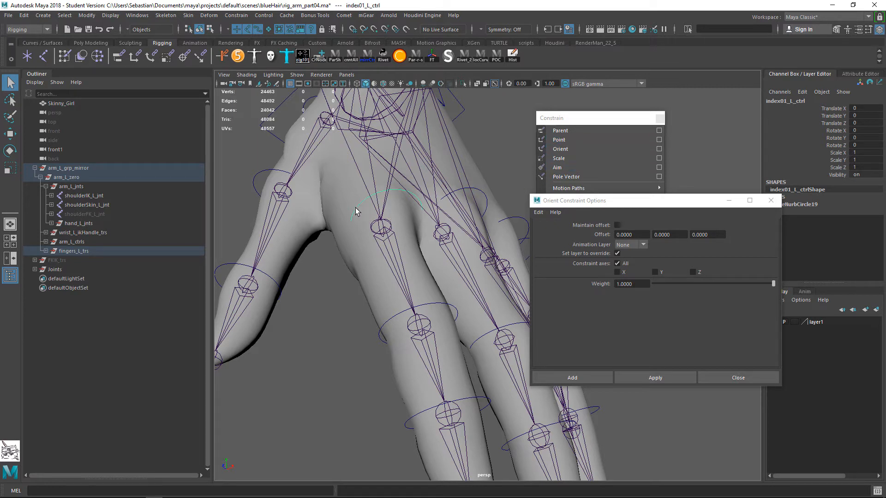
pyautogui.press('w')
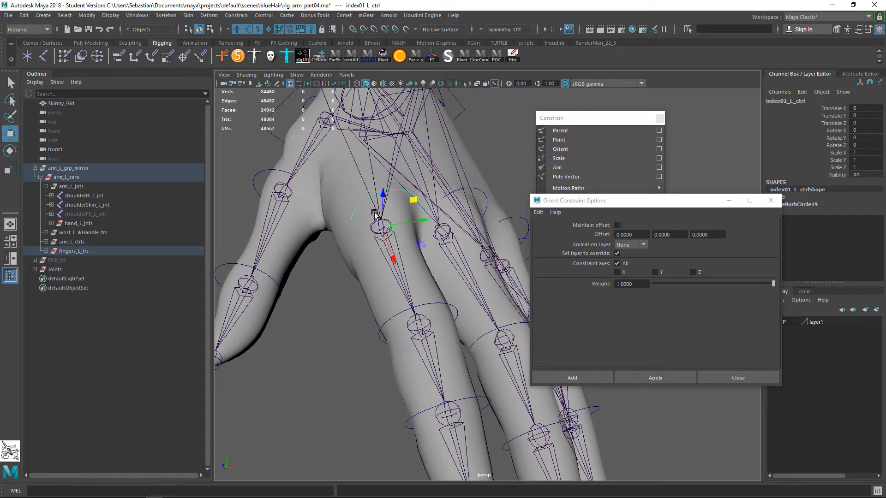
pyautogui.click(398, 243)
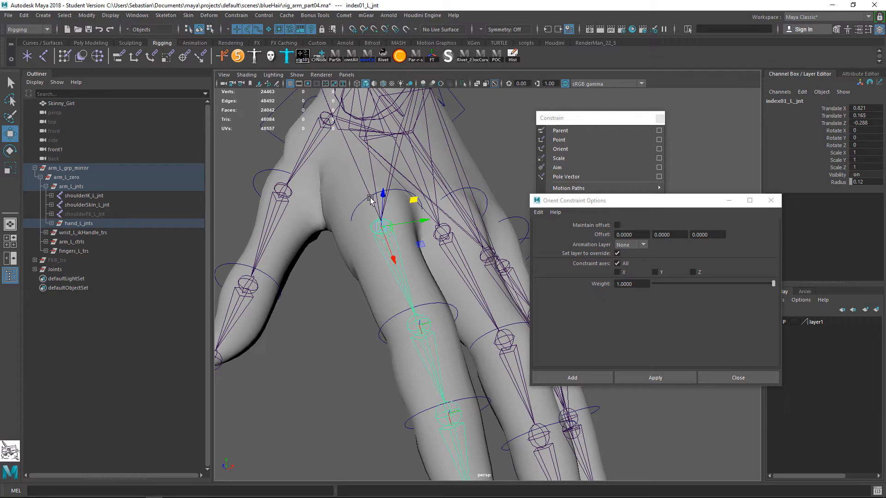
pyautogui.click(360, 206)
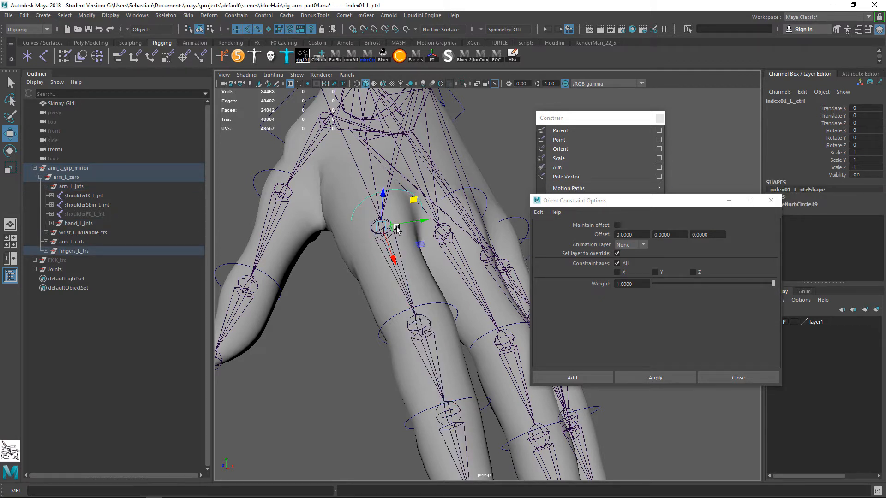
pyautogui.press('q')
pyautogui.click(369, 209)
pyautogui.click(365, 200)
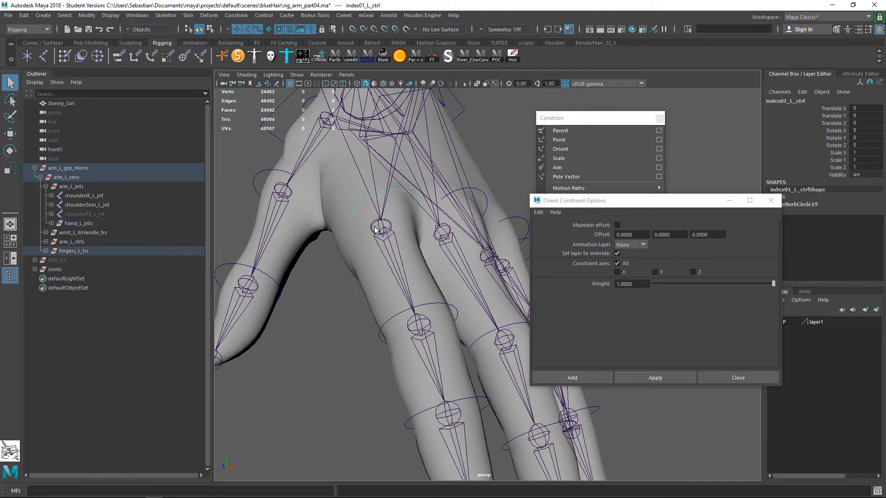
pyautogui.press('w')
pyautogui.press('q')
pyautogui.keyDown('alt'); pyautogui.moveTo(443, 268); pyautogui.dragTo(326, 227); pyautogui.keyUp('alt')
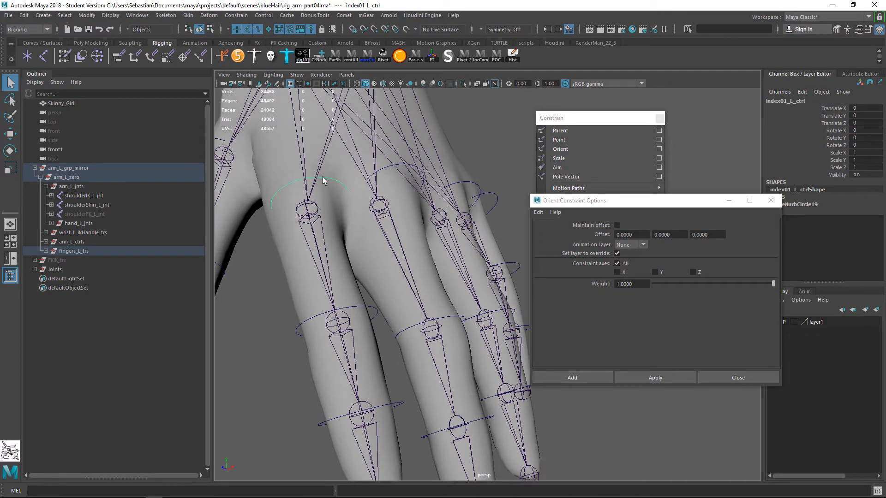
# - Reveal index01_L_jnt in the Outliner and orient-constrain it to index01_L_ctrl on all axes, without maintaining offset
pyautogui.click(305, 225)
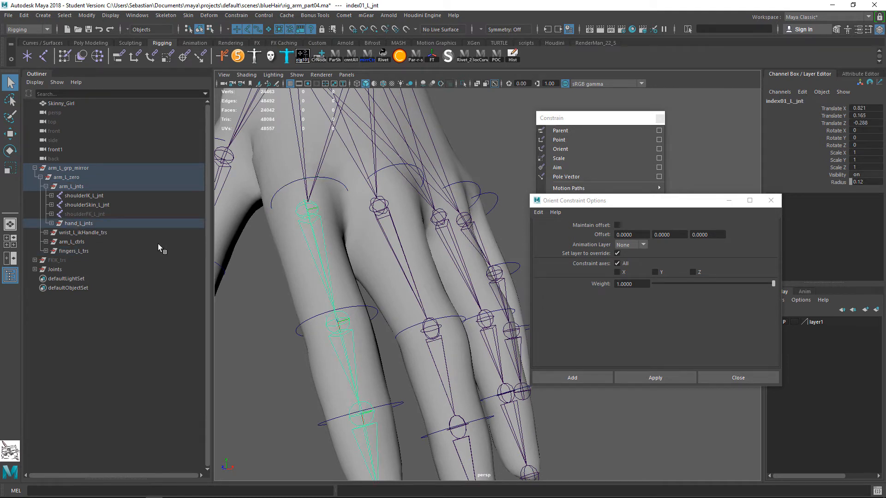
pyautogui.press('f')
pyautogui.click(289, 190)
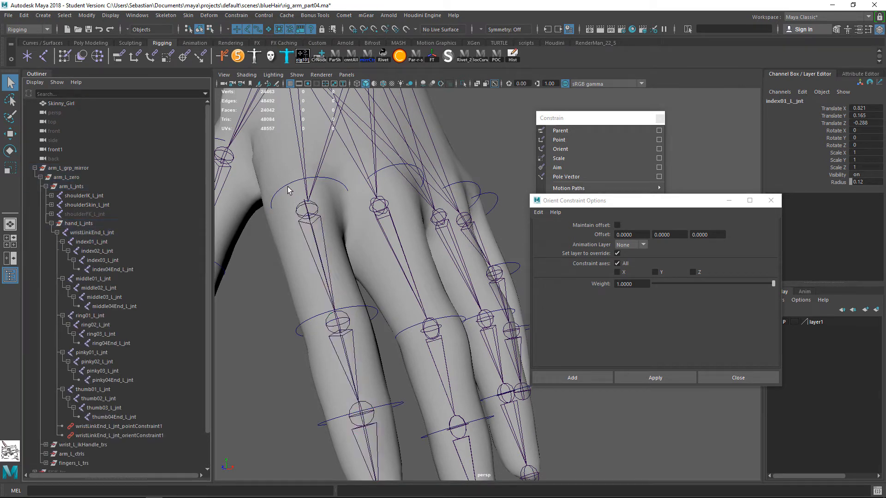
pyautogui.keyDown('shift'); pyautogui.click(317, 224); pyautogui.keyUp('shift')
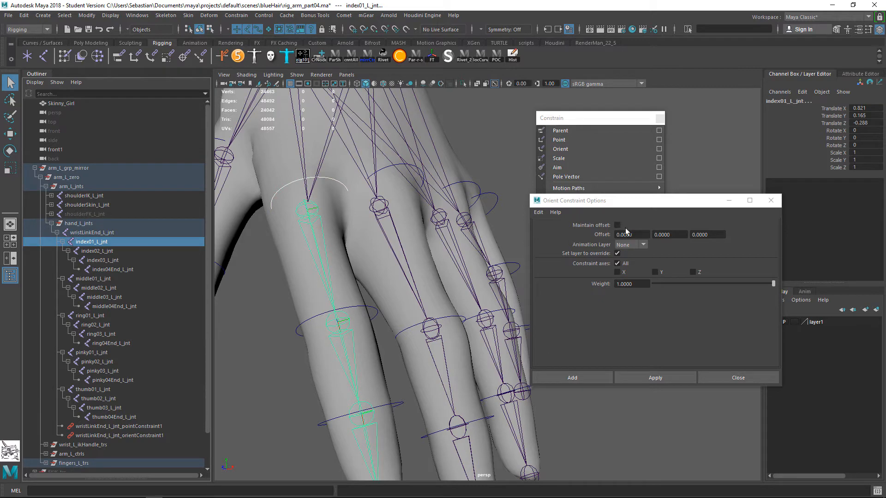
pyautogui.click(645, 378)
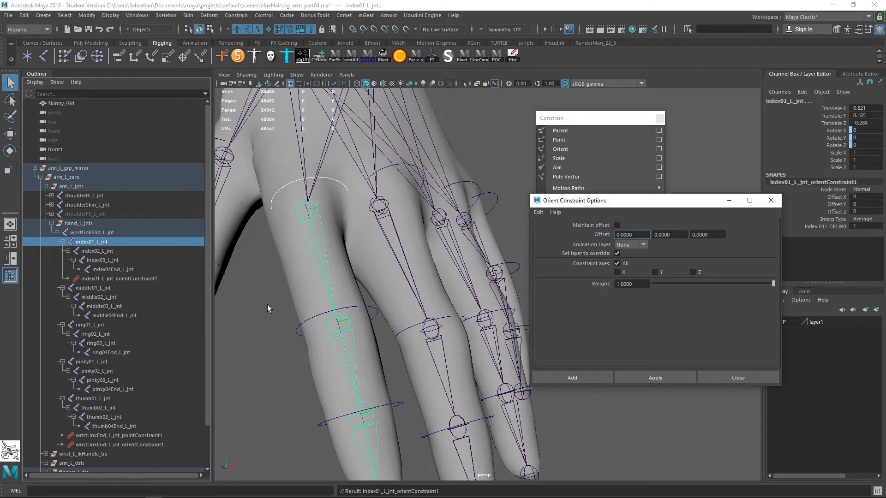
# - Orient-constrain index02_L_jnt to index02_L_ctrl and index03_L_jnt to index03_L_ctrl, closing the Orient Constraint options along the way
pyautogui.keyDown('alt'); pyautogui.moveTo(322, 340); pyautogui.dragTo(316, 294, button='middle'); pyautogui.keyUp('alt')
pyautogui.click(309, 282)
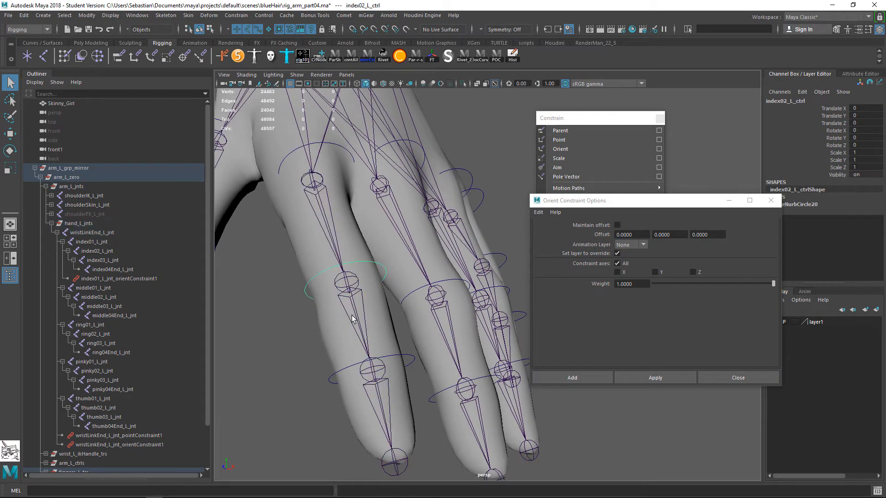
pyautogui.keyDown('shift'); pyautogui.click(358, 318); pyautogui.keyUp('shift')
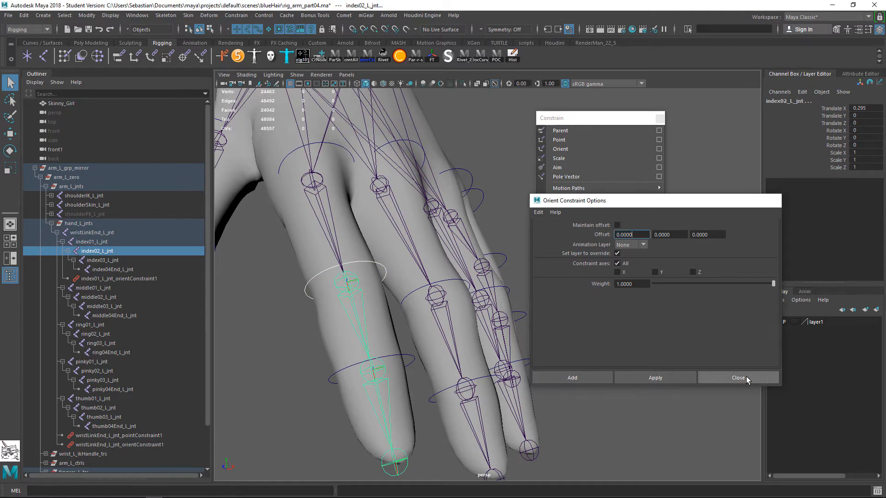
pyautogui.click(747, 379)
pyautogui.press('g')
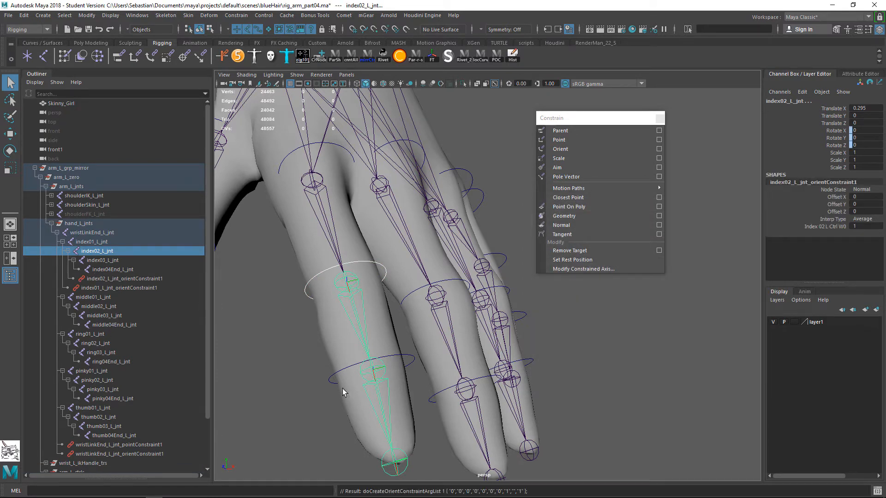
pyautogui.click(404, 346)
pyautogui.keyDown('shift'); pyautogui.click(383, 383); pyautogui.keyUp('shift')
pyautogui.press('g')
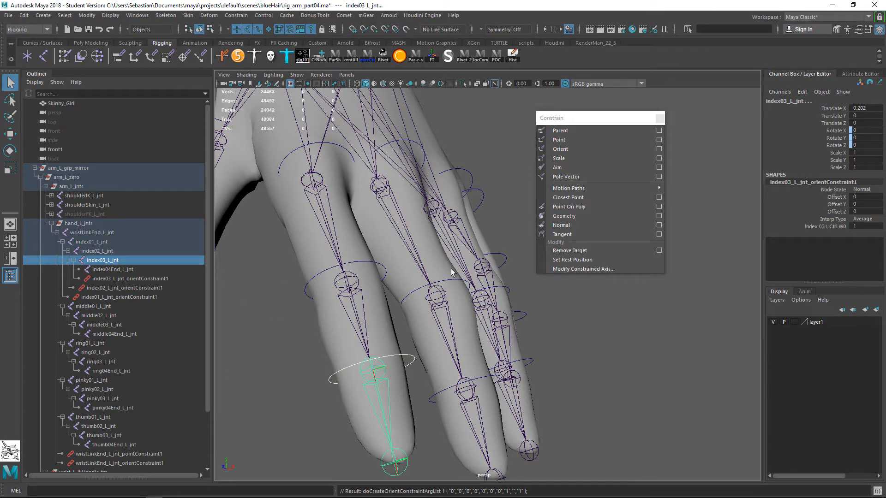
# - Orient-constrain middle01_L_jnt to middle01_L_ctrl at the base of the middle finger
pyautogui.keyDown('alt'); pyautogui.moveTo(451, 272); pyautogui.dragTo(432, 271); pyautogui.keyUp('alt')
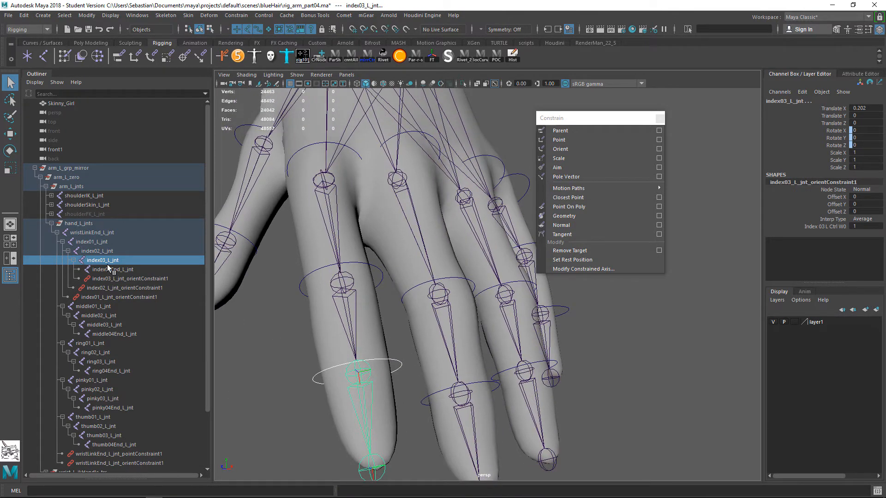
pyautogui.keyDown('alt'); pyautogui.moveTo(429, 201); pyautogui.dragTo(390, 200); pyautogui.keyUp('alt')
pyautogui.press('Up')
pyautogui.press('Up')
pyautogui.press('Up')
pyautogui.click(390, 164)
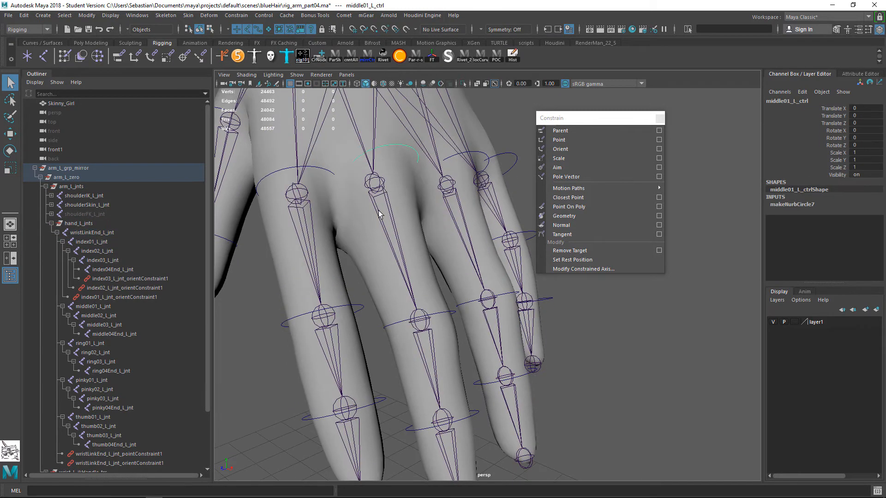
pyautogui.click(385, 200)
pyautogui.press('g')
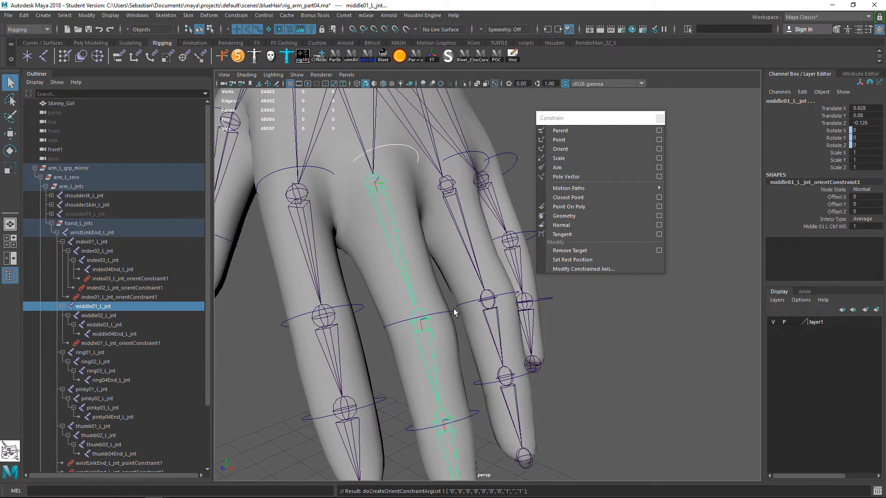
# - Orient-constrain middle02_L_jnt and middle03_L_jnt to their matching middle finger controls
pyautogui.click(436, 347)
pyautogui.press('g')
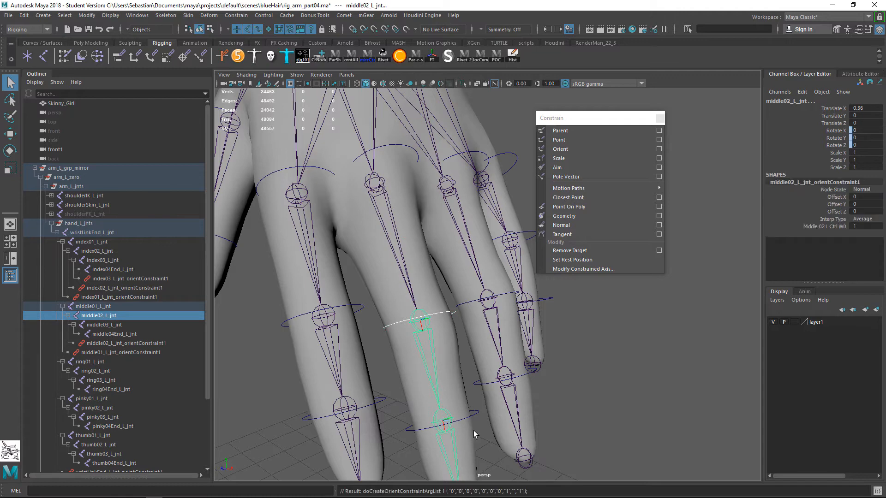
pyautogui.click(462, 431)
pyautogui.keyDown('shift'); pyautogui.click(456, 436); pyautogui.keyUp('shift')
pyautogui.press('g')
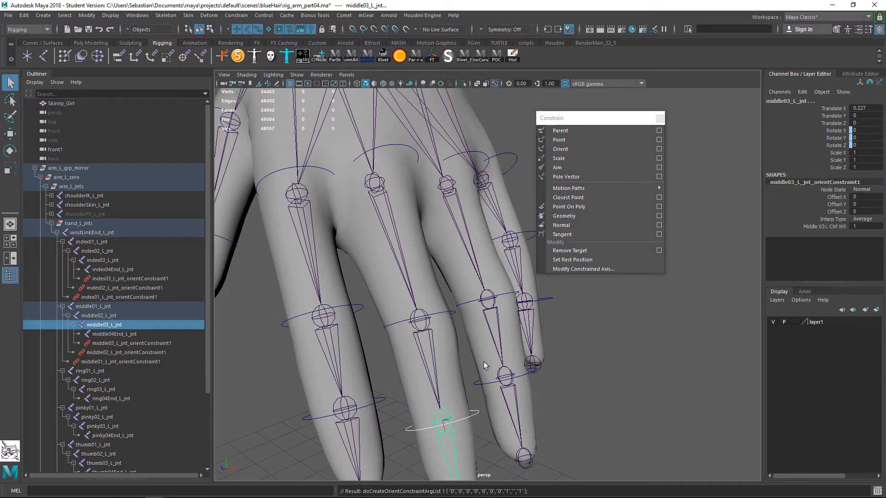
# - Orient-constrain the ring finger joints ring01_L_jnt, ring02_L_jnt and ring03_L_jnt to their matching ring controls
pyautogui.keyDown('alt'); pyautogui.moveTo(471, 300); pyautogui.dragTo(417, 153); pyautogui.keyUp('alt')
pyautogui.click(417, 154)
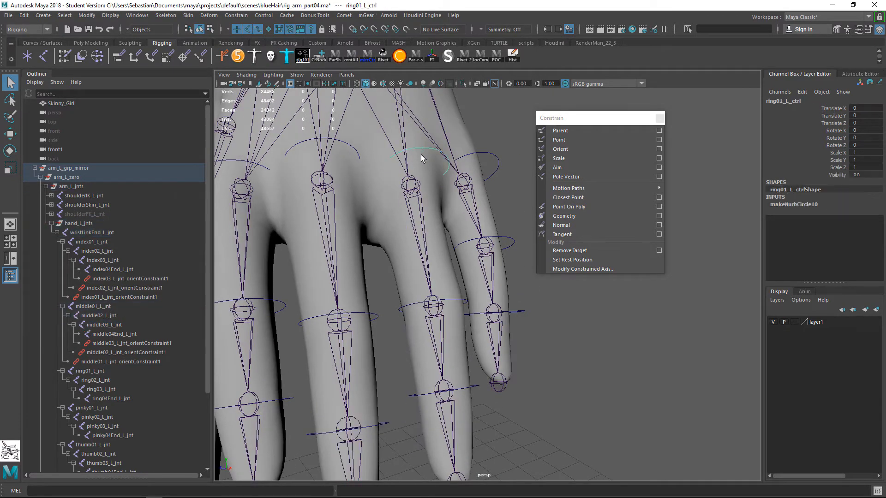
pyautogui.keyDown('shift'); pyautogui.click(417, 193); pyautogui.keyUp('shift')
pyautogui.press('g')
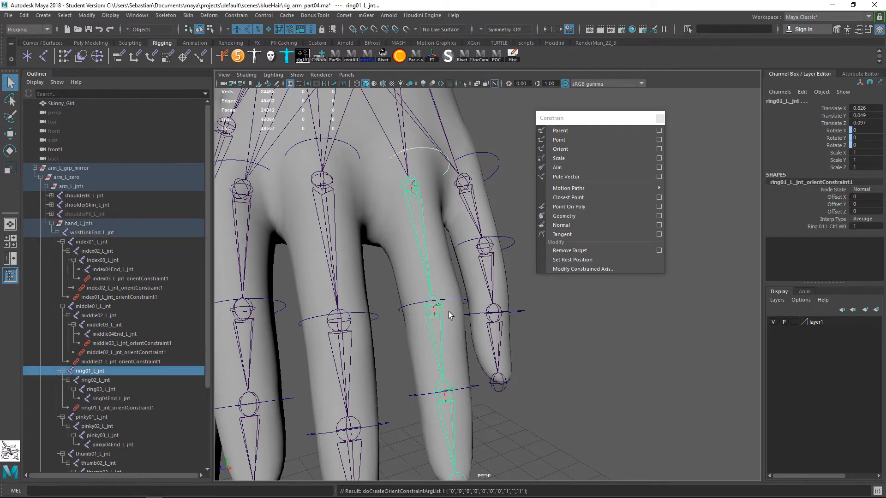
pyautogui.click(456, 307)
pyautogui.keyDown('shift'); pyautogui.click(436, 350); pyautogui.keyUp('shift')
pyautogui.press('g')
pyautogui.click(476, 387)
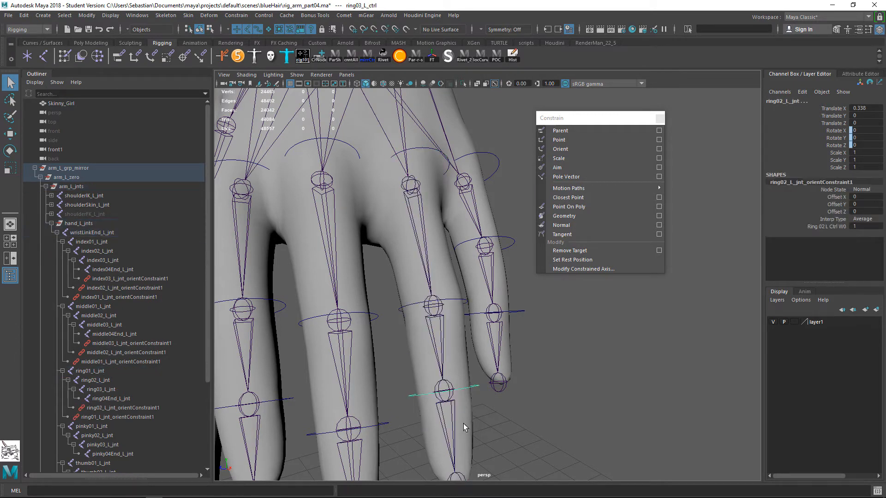
pyautogui.keyDown('shift'); pyautogui.click(449, 427); pyautogui.keyUp('shift')
pyautogui.press('g')
# - Orient-constrain the pinky joints pinky01_L_jnt, pinky02_L_jnt and pinky03_L_jnt to their matching pinky controls
pyautogui.keyDown('alt'); pyautogui.moveTo(451, 414); pyautogui.dragTo(447, 350); pyautogui.keyUp('alt')
pyautogui.keyDown('alt'); pyautogui.moveTo(447, 350); pyautogui.dragTo(436, 204, button='right'); pyautogui.keyUp('alt')
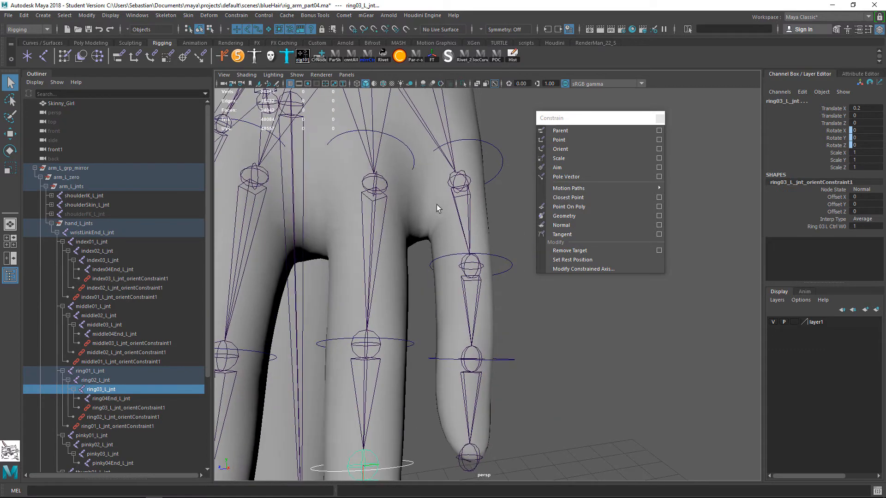
pyautogui.click(485, 180)
pyautogui.keyDown('shift'); pyautogui.click(470, 223); pyautogui.keyUp('shift')
pyautogui.press('g')
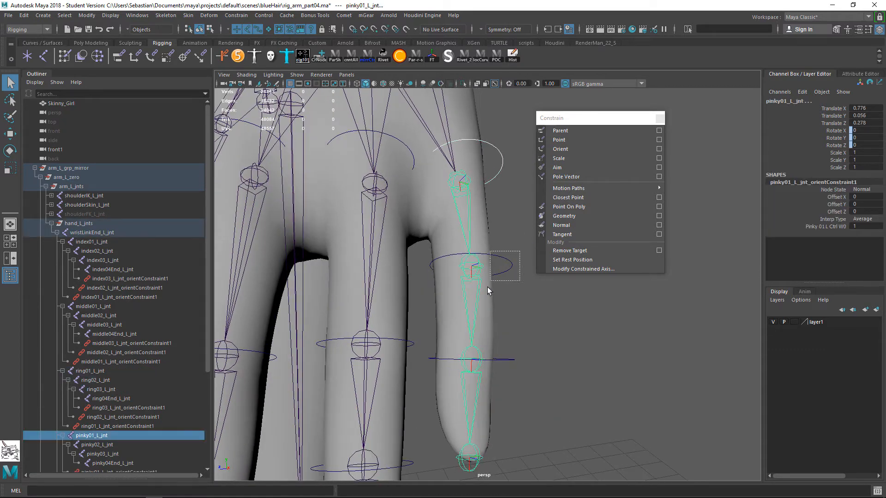
pyautogui.click(488, 273)
pyautogui.keyDown('shift'); pyautogui.click(478, 309); pyautogui.keyUp('shift')
pyautogui.press('g')
pyautogui.click(500, 359)
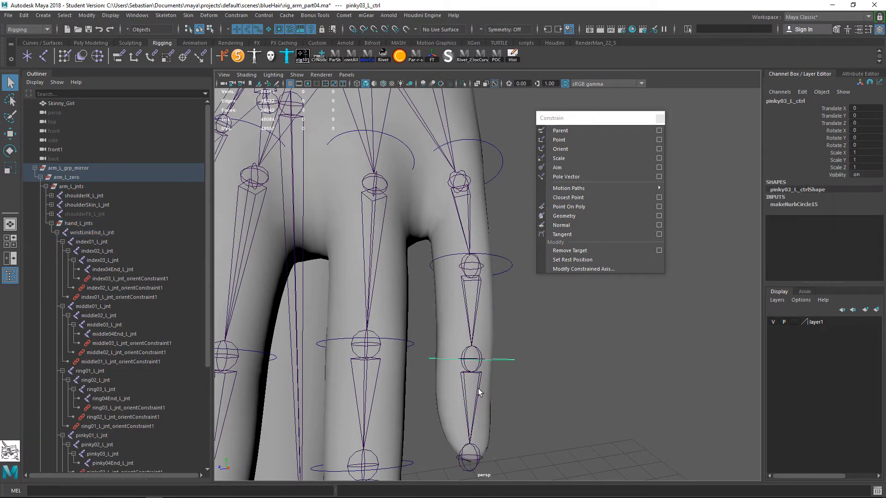
pyautogui.keyDown('shift'); pyautogui.click(480, 389); pyautogui.keyUp('shift')
pyautogui.press('g')
# - Orient-constrain the thumb joints thumb01_L_jnt, thumb02_L_jnt and thumb03_L_jnt to their matching thumb controls
pyautogui.keyDown('alt'); pyautogui.moveTo(558, 363); pyautogui.dragTo(419, 328, button='right'); pyautogui.keyUp('alt')
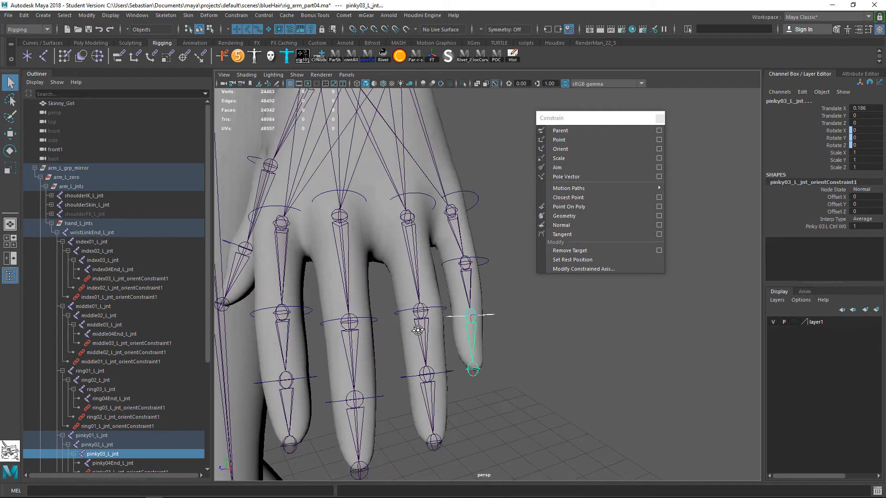
pyautogui.keyDown('alt'); pyautogui.moveTo(419, 328); pyautogui.dragTo(354, 157); pyautogui.keyUp('alt')
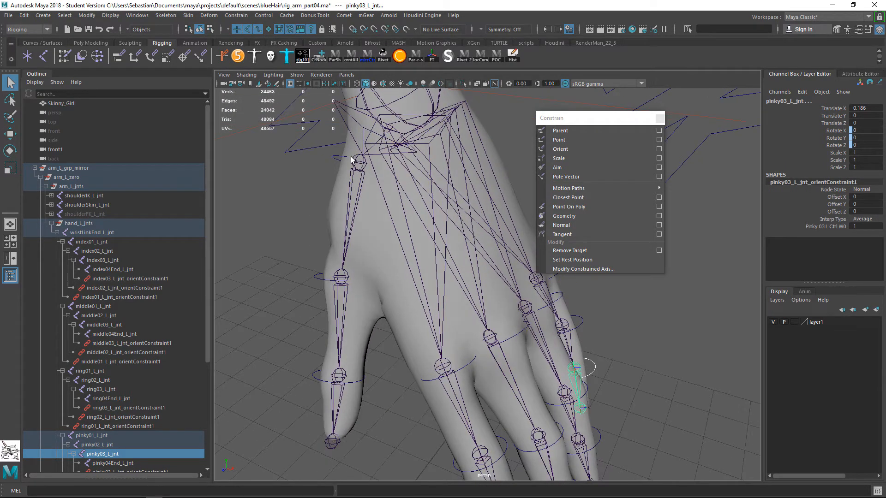
pyautogui.click(334, 159)
pyautogui.keyDown('shift'); pyautogui.click(352, 189); pyautogui.keyUp('shift')
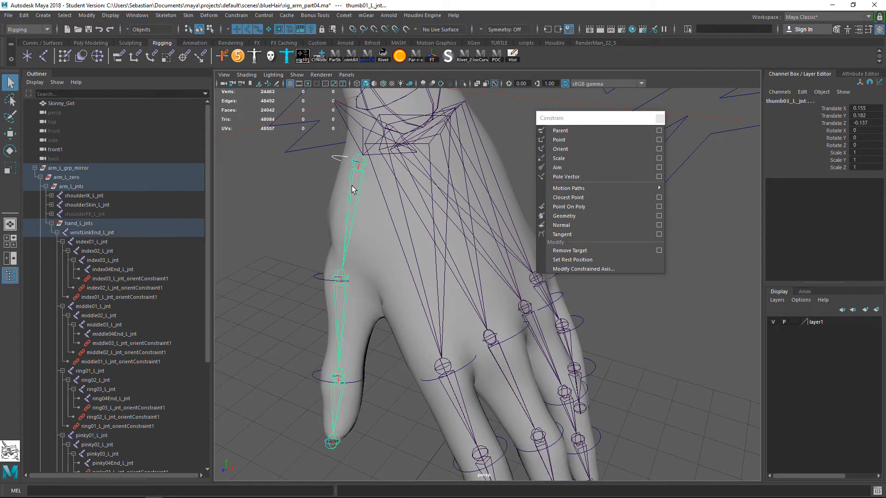
pyautogui.click(320, 276)
pyautogui.keyDown('shift'); pyautogui.click(347, 307); pyautogui.keyUp('shift')
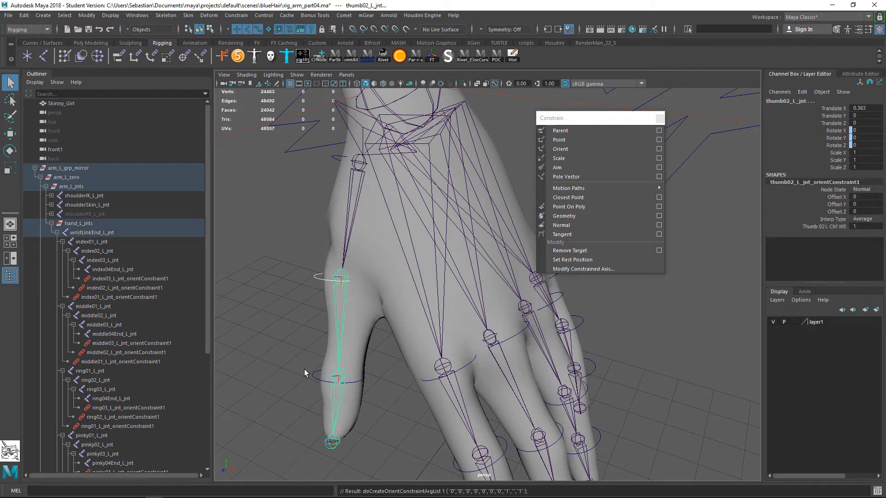
pyautogui.click(317, 378)
pyautogui.keyDown('shift'); pyautogui.click(337, 403); pyautogui.keyUp('shift')
pyautogui.press('g')
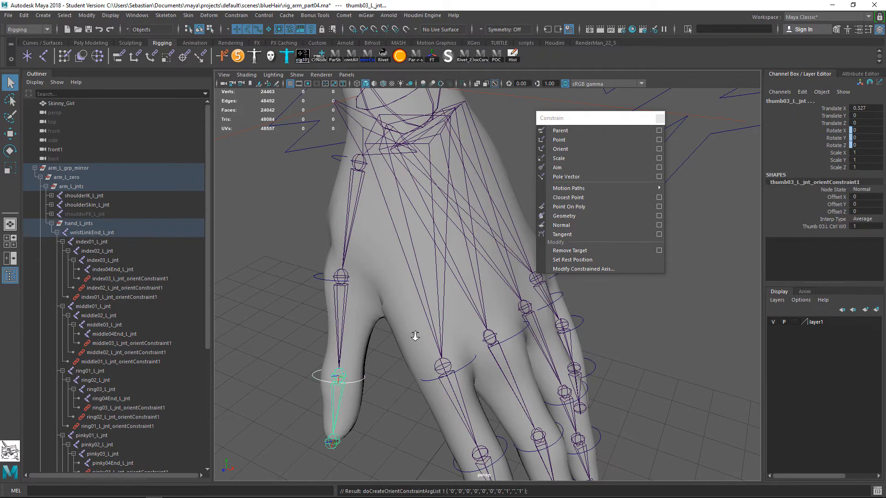
# - Test-rotate index01_L_ctrl to check how the index finger follows its base control, and undo the rotation
pyautogui.keyDown('alt'); pyautogui.moveTo(414, 336); pyautogui.dragTo(399, 297, button='right'); pyautogui.keyUp('alt')
pyautogui.keyDown('alt'); pyautogui.moveTo(400, 296); pyautogui.dragTo(472, 316); pyautogui.keyUp('alt')
pyautogui.click(422, 299)
pyautogui.press('e')
pyautogui.press('z')
pyautogui.press('z')
pyautogui.keyDown('alt'); pyautogui.moveTo(472, 316); pyautogui.dragTo(471, 354, button='right'); pyautogui.keyUp('alt')
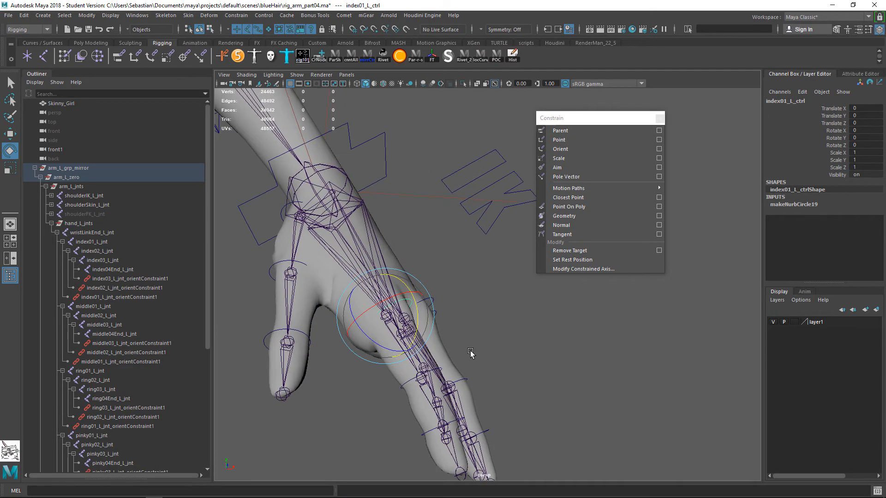
pyautogui.keyDown('alt'); pyautogui.moveTo(470, 354); pyautogui.dragTo(425, 327); pyautogui.keyUp('alt')
pyautogui.keyDown('alt'); pyautogui.moveTo(423, 327); pyautogui.dragTo(444, 295, button='middle'); pyautogui.keyUp('alt')
pyautogui.keyDown('alt'); pyautogui.moveTo(445, 296); pyautogui.dragTo(416, 281); pyautogui.keyUp('alt')
pyautogui.press('q')
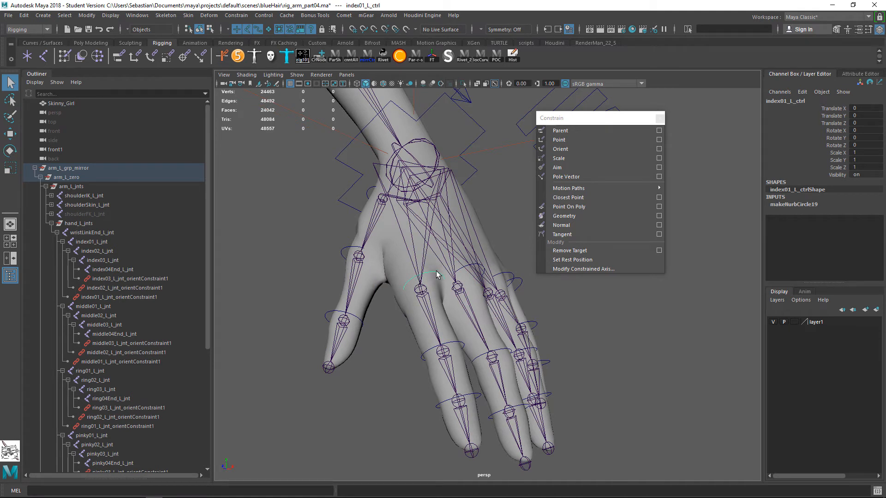
pyautogui.press('e')
pyautogui.moveTo(425, 283); pyautogui.dragTo(430, 327)
pyautogui.press('z')
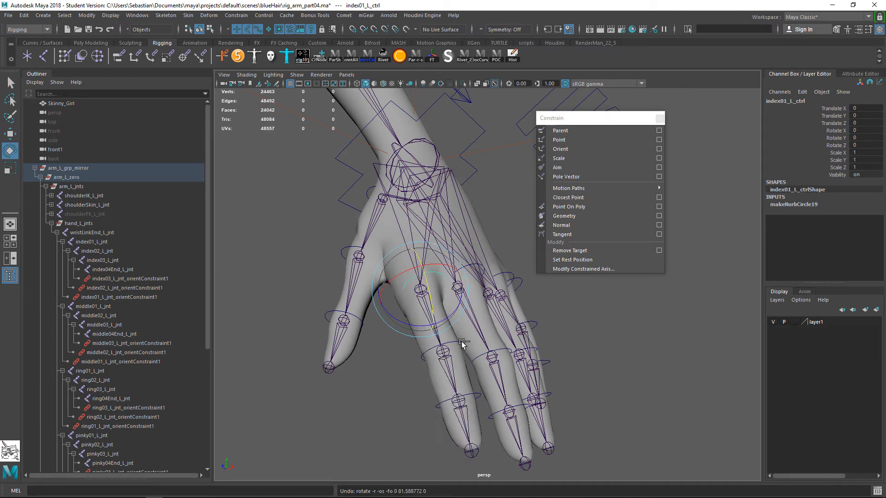
# - Test-rotate index02_L_ctrl to check the index finger's middle segment, and undo the rotation
pyautogui.click(461, 342)
pyautogui.moveTo(453, 356); pyautogui.dragTo(449, 341)
pyautogui.press('z')
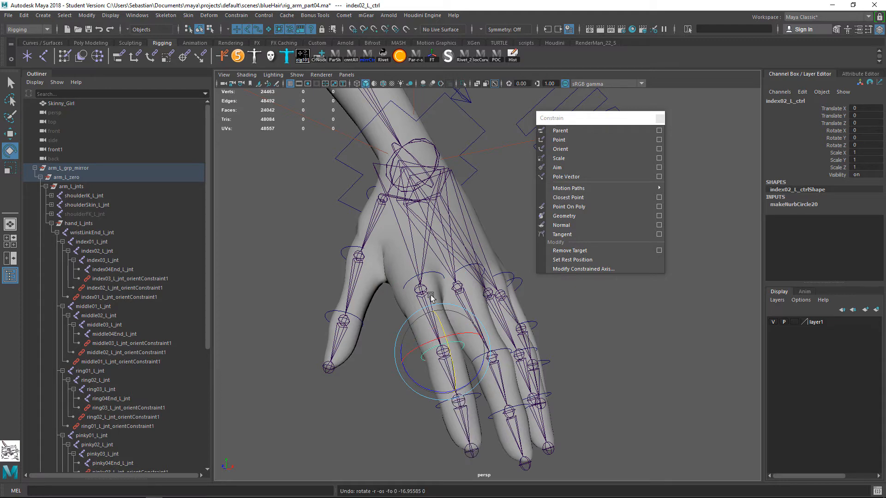
# - Inspect the rotation and translation axes of index01_L_ctrl at the index finger's knuckle
pyautogui.click(428, 273)
pyautogui.keyDown('alt'); pyautogui.moveTo(453, 273); pyautogui.dragTo(471, 393, button='right'); pyautogui.keyUp('alt')
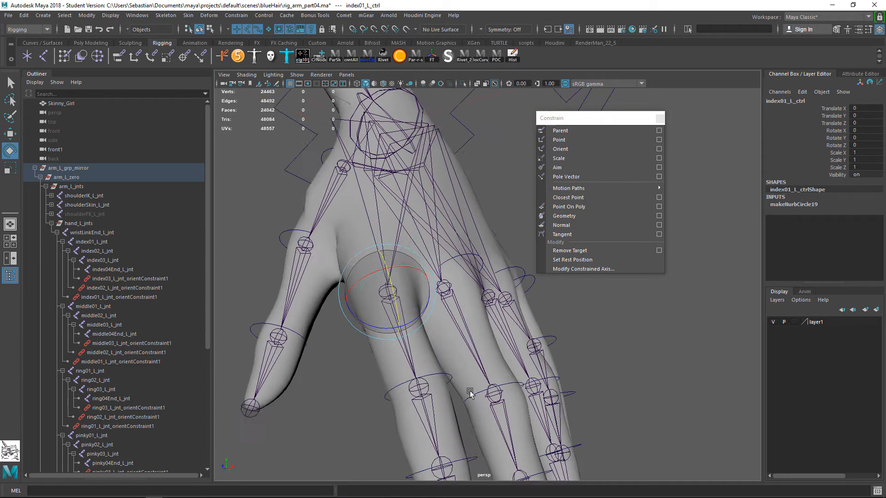
pyautogui.keyDown('alt'); pyautogui.moveTo(469, 393); pyautogui.dragTo(406, 341); pyautogui.keyUp('alt')
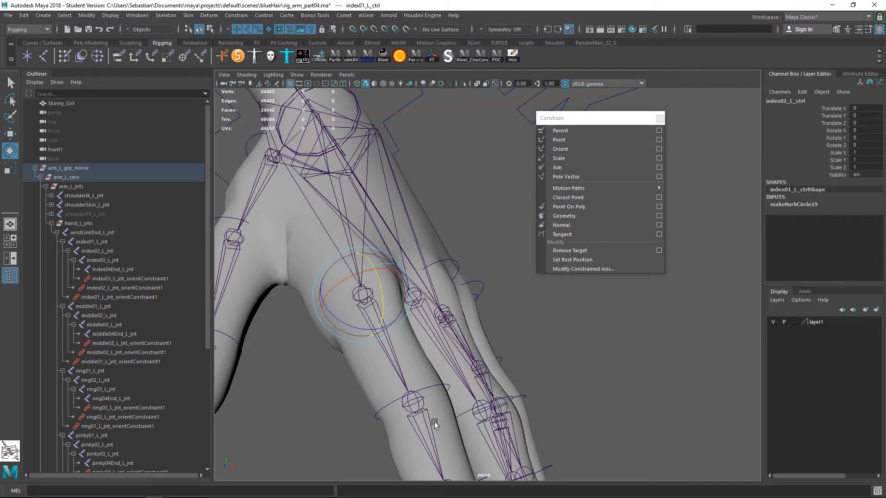
pyautogui.click(449, 386)
pyautogui.press('q')
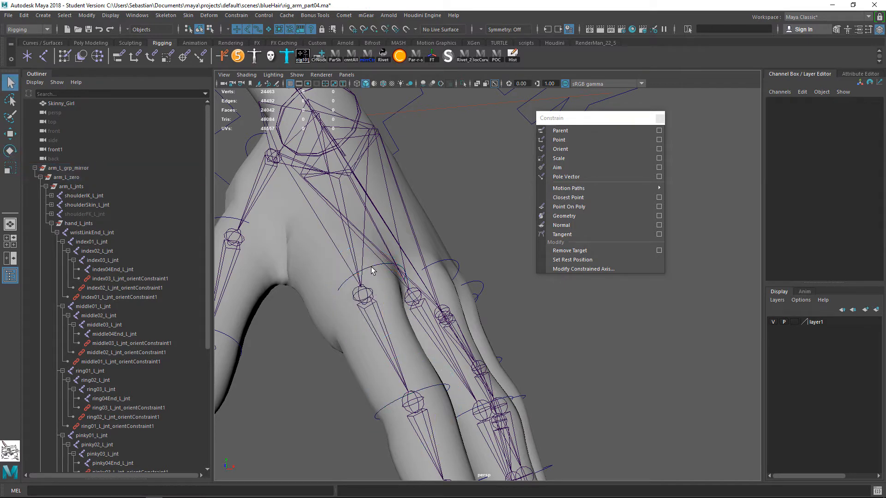
pyautogui.click(369, 268)
pyautogui.press('w')
# - Expand fingers_L_trs in the Outliner and select all finger groups under fingers_L_offset, middle03_L_trs to index03_L_trs, to examine the control hierarchy
pyautogui.scroll(-7, 143, 406)
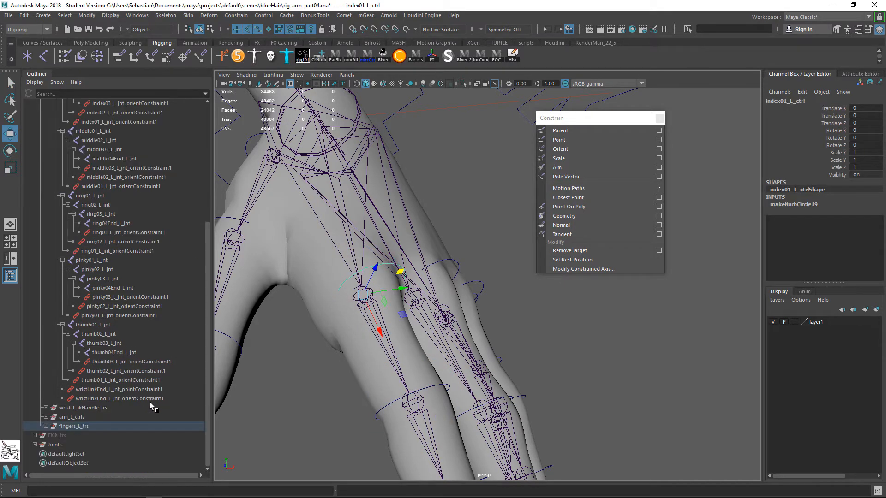
pyautogui.click(46, 427)
pyautogui.moveTo(97, 298); pyautogui.dragTo(108, 427)
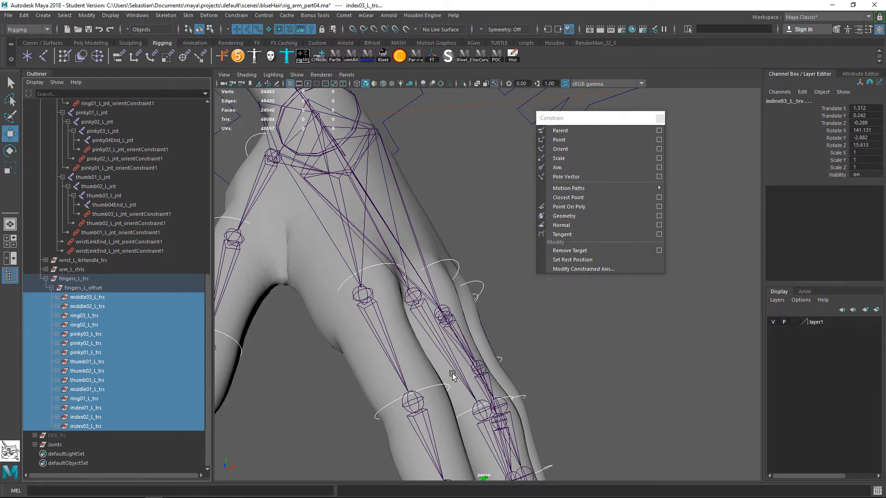
pyautogui.keyDown('alt'); pyautogui.moveTo(452, 376); pyautogui.dragTo(386, 336, button='right'); pyautogui.keyUp('alt')
pyautogui.keyDown('alt'); pyautogui.moveTo(386, 337); pyautogui.dragTo(441, 344); pyautogui.keyUp('alt')
pyautogui.keyDown('alt'); pyautogui.moveTo(440, 344); pyautogui.dragTo(496, 359, button='right'); pyautogui.keyUp('alt')
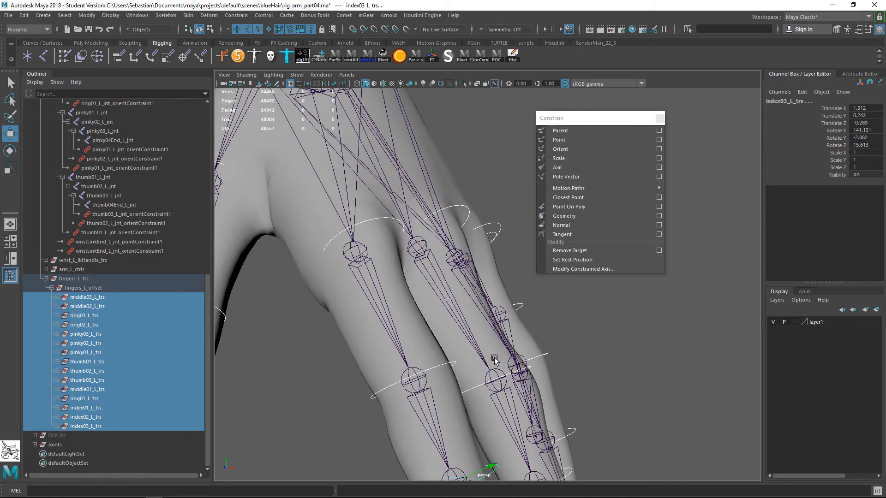
pyautogui.press('q')
# - Try rotating index01_L_ctrl again with the finger groups expanded in the Outliner, and undo the rotation
pyautogui.click(362, 221)
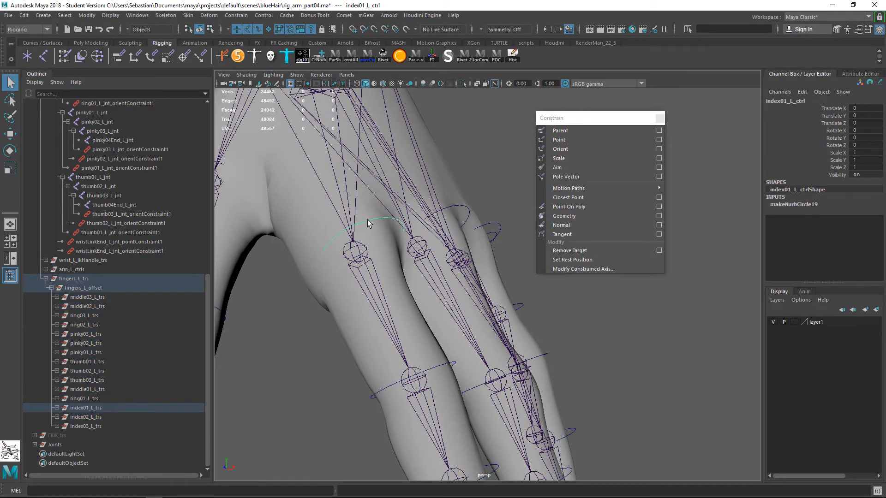
pyautogui.press('w')
pyautogui.press('e')
pyautogui.moveTo(375, 266); pyautogui.dragTo(376, 285)
pyautogui.hotkey('ctrl', 'z')
pyautogui.press('q')
# - Select index02_L_ctrl, index02_L_jnt and index03_L_ctrl individually to compare how the index finger's controls and joints are chained
pyautogui.click(436, 371)
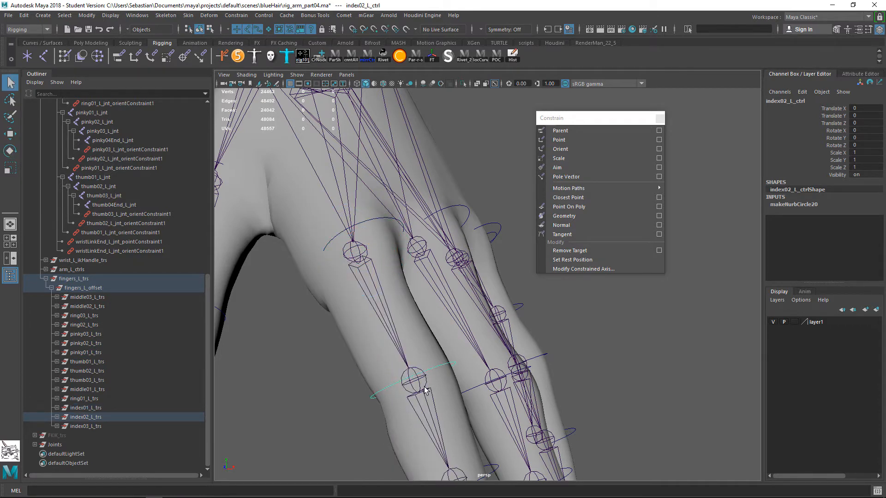
pyautogui.click(431, 410)
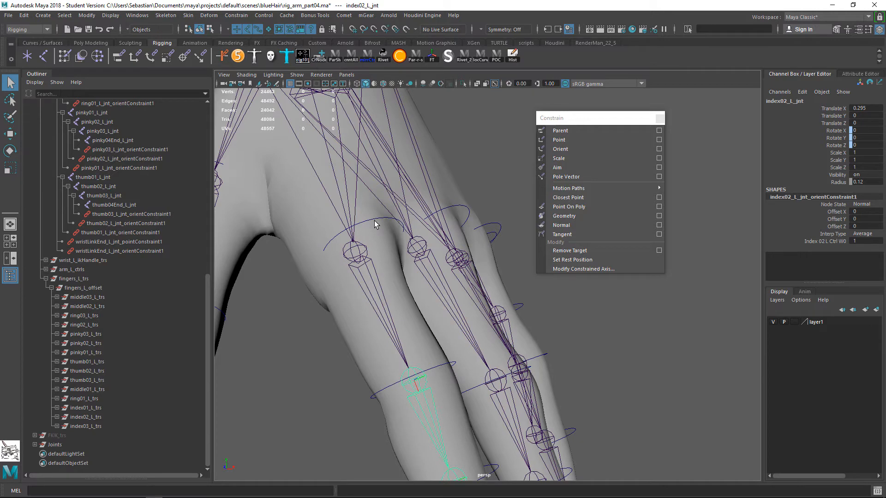
pyautogui.keyDown('alt'); pyautogui.moveTo(428, 300); pyautogui.dragTo(466, 326); pyautogui.keyUp('alt')
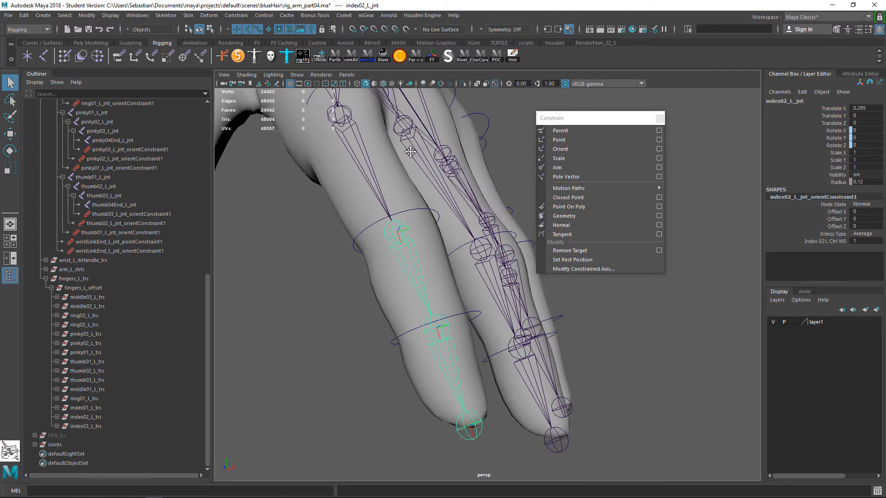
pyautogui.click(466, 316)
pyautogui.click(427, 212)
pyautogui.keyDown('alt'); pyautogui.moveTo(426, 212); pyautogui.dragTo(382, 153); pyautogui.keyUp('alt')
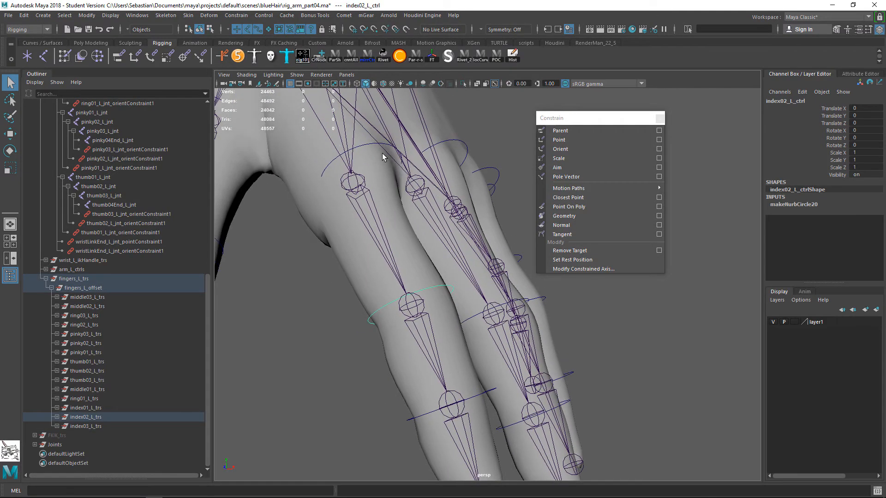
# - Select index01_L_ctrl and index02_L_jnt in turn to compare the knuckle control with the next joint of the index finger
pyautogui.click(369, 148)
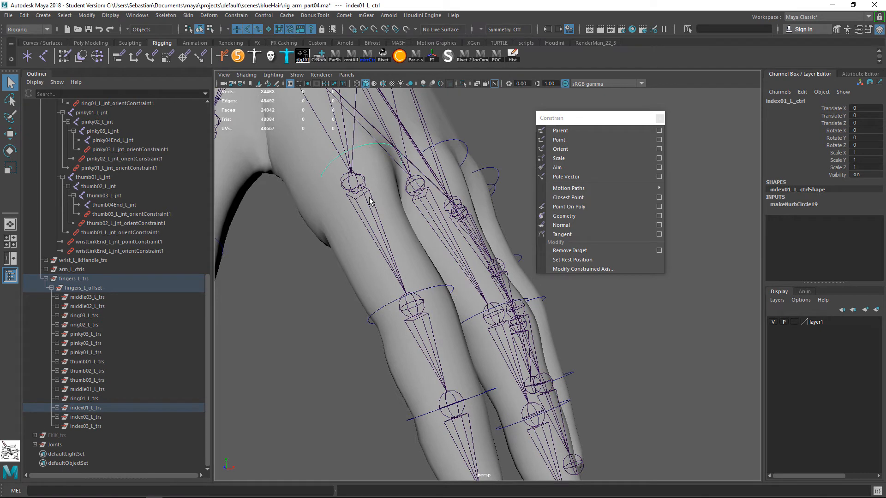
pyautogui.click(418, 319)
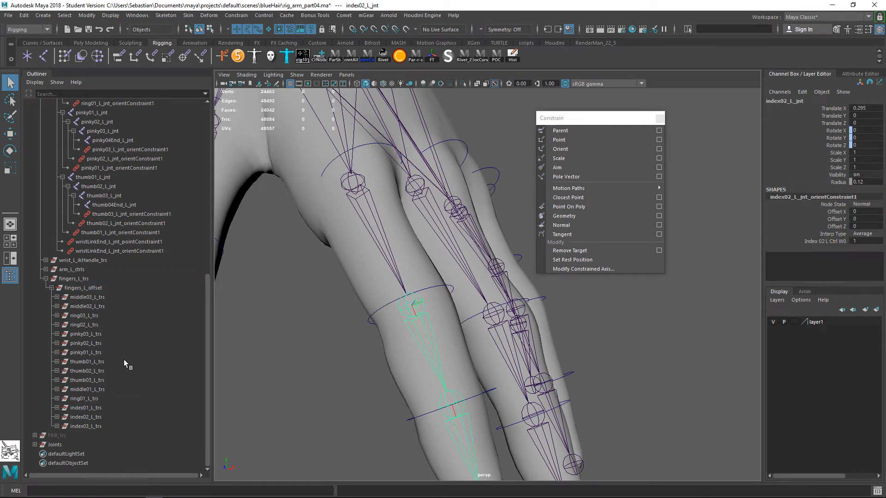
pyautogui.click(445, 290)
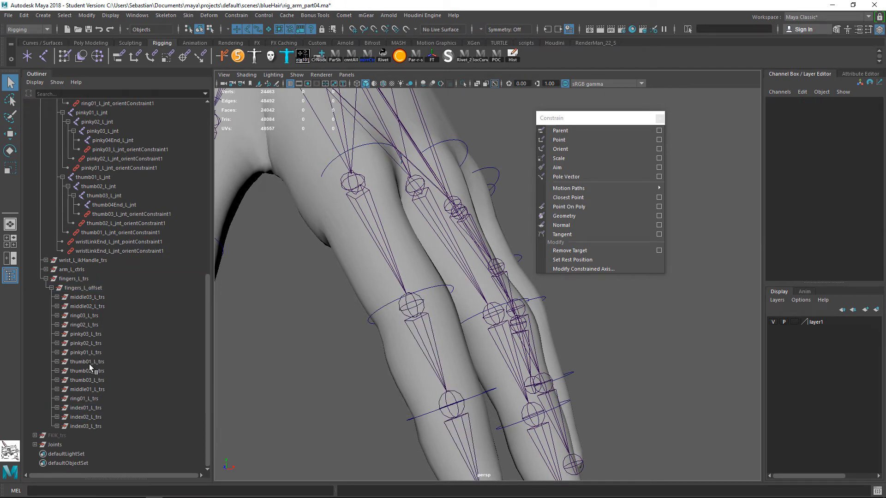
# - Expand index02_L_trs in the Outliner and select index02_L_offset to examine the group above index02_L_ctrl
pyautogui.click(445, 284)
pyautogui.click(57, 417)
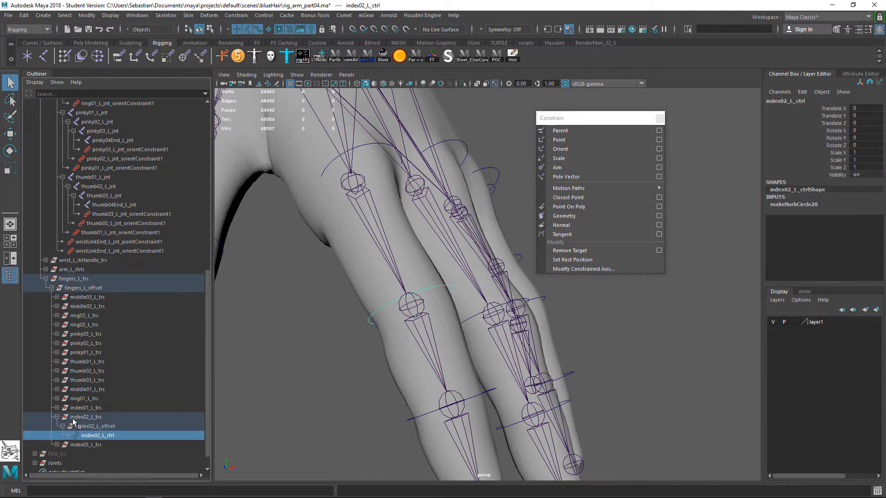
pyautogui.scroll(-1, 73, 419)
pyautogui.click(114, 408)
pyautogui.click(441, 325)
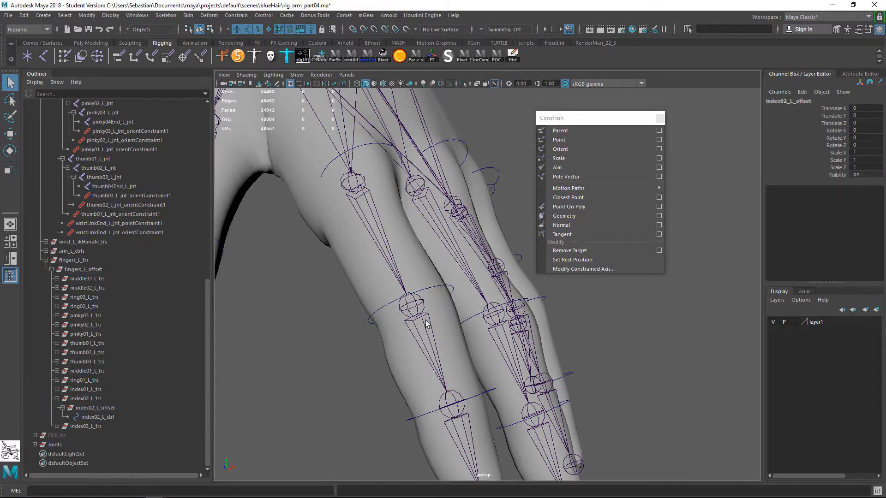
# - Point-constrain index02_L_offset to index02_L_jnt so the middle index control follows its joint's position
pyautogui.click(428, 312)
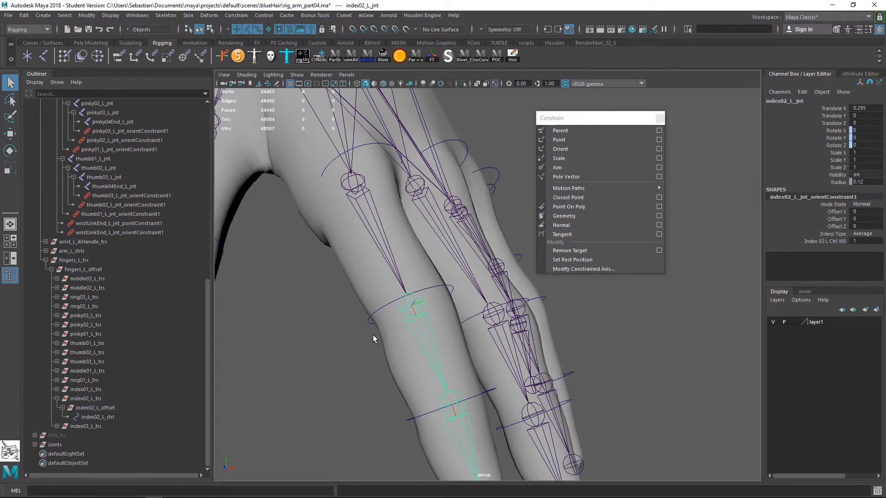
pyautogui.keyDown('ctrl'); pyautogui.click(117, 409); pyautogui.keyUp('ctrl')
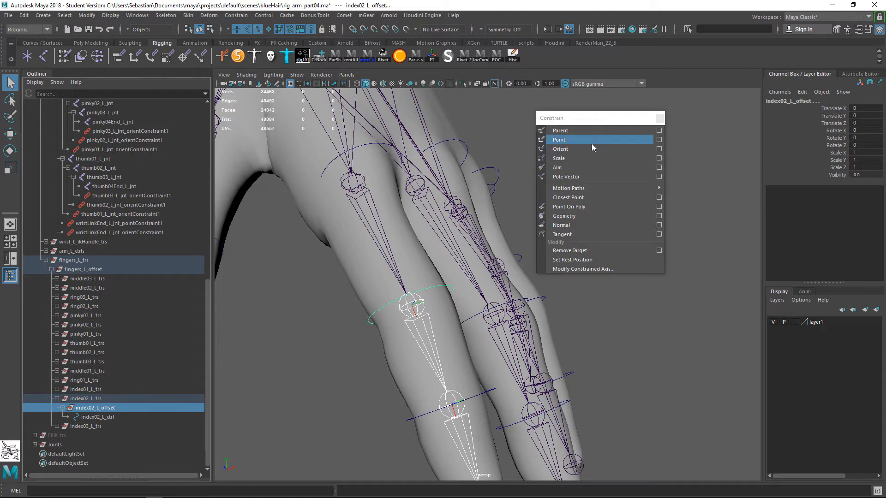
pyautogui.click(431, 318)
pyautogui.click(429, 316)
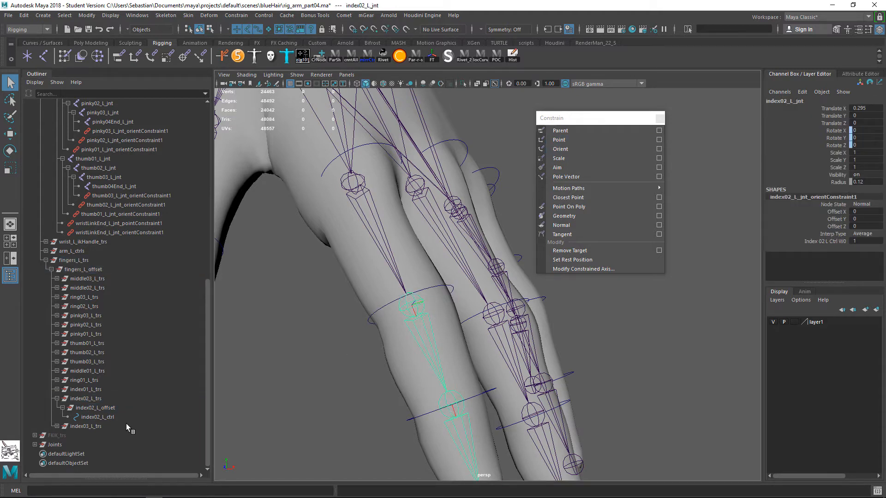
pyautogui.click(101, 408)
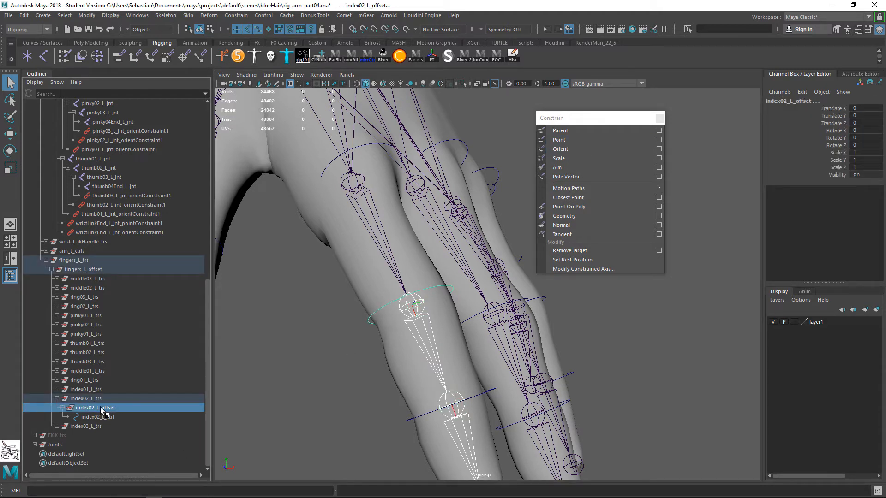
pyautogui.click(559, 140)
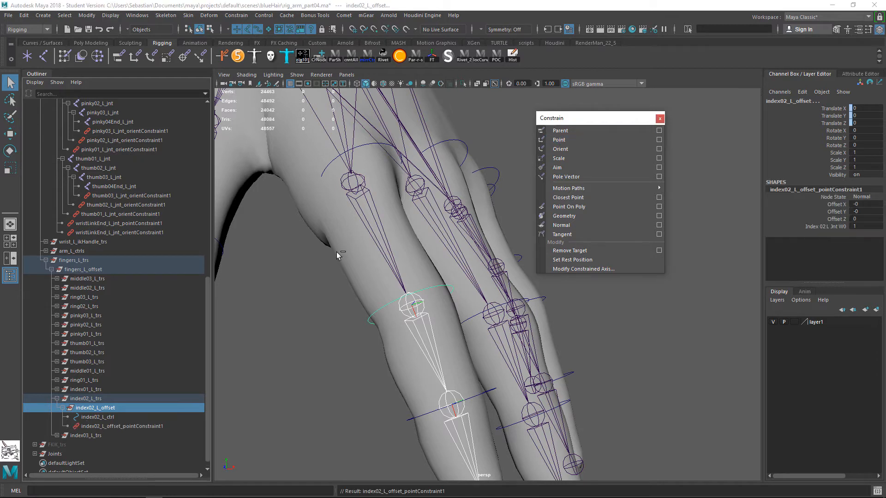
# - Test the new point constraint by rotating index01_L_ctrl about Y and index02_L_ctrl, and undo the rotations
pyautogui.click(325, 169)
pyautogui.press('e')
pyautogui.moveTo(372, 192); pyautogui.dragTo(371, 213)
pyautogui.hotkey('ctrl', 'z')
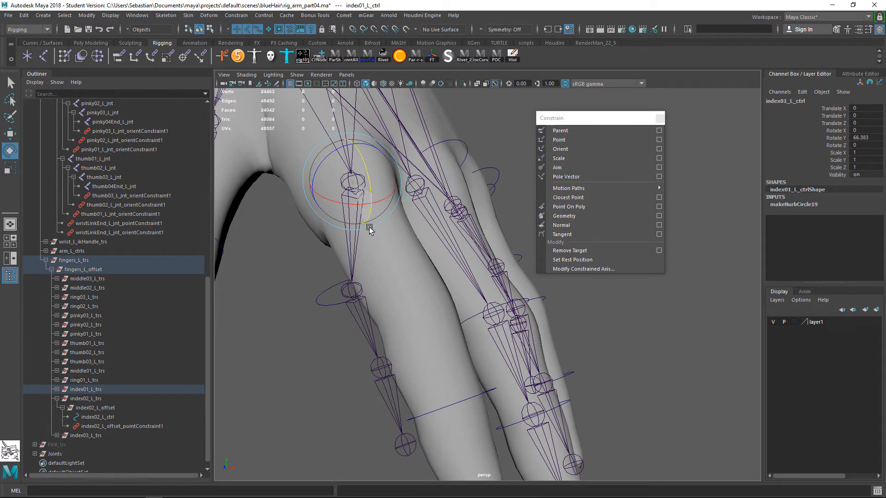
pyautogui.click(373, 313)
pyautogui.moveTo(373, 314); pyautogui.dragTo(383, 351)
pyautogui.hotkey('ctrl', 'z')
pyautogui.hotkey('ctrl', 'z')
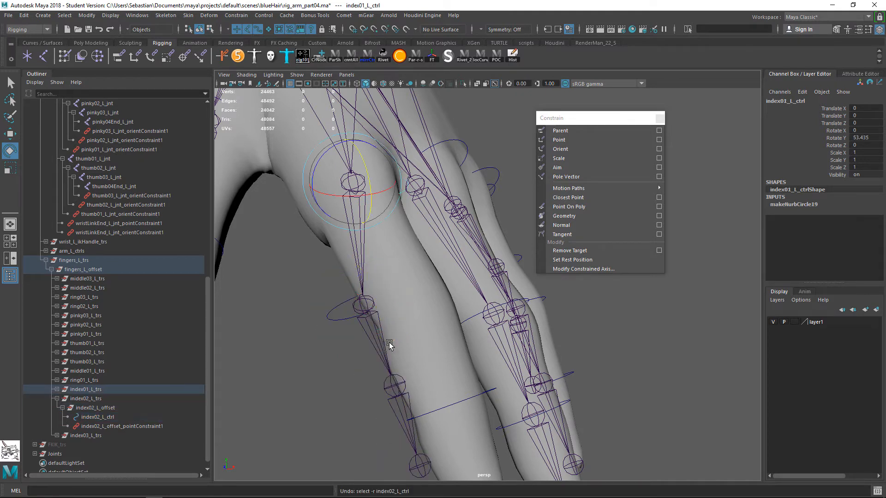
pyautogui.hotkey('ctrl', 'z')
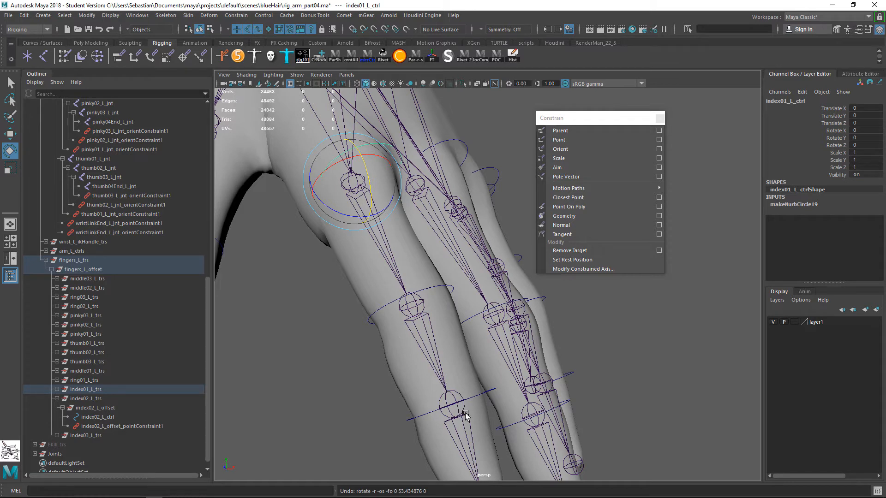
# - Expand index03_L_trs in the Outliner and point-constrain index03_L_offset to index03_L_jnt
pyautogui.press('q')
pyautogui.click(472, 400)
pyautogui.click(463, 391)
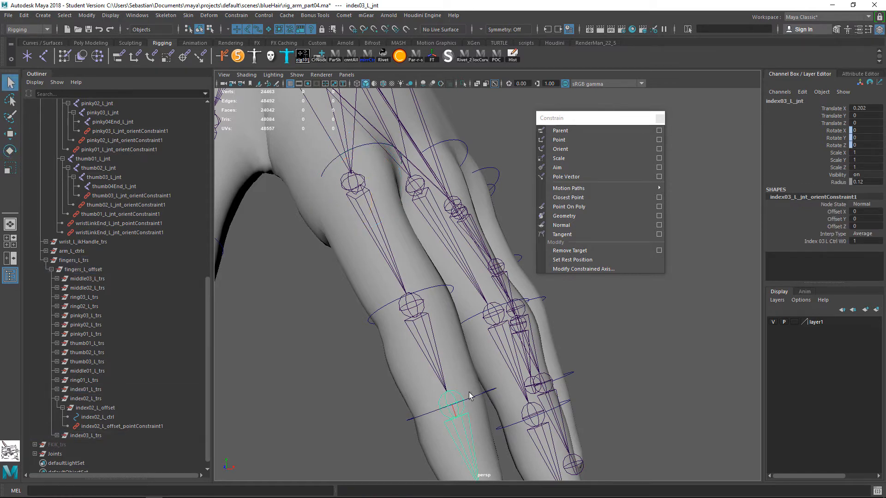
pyautogui.click(435, 401)
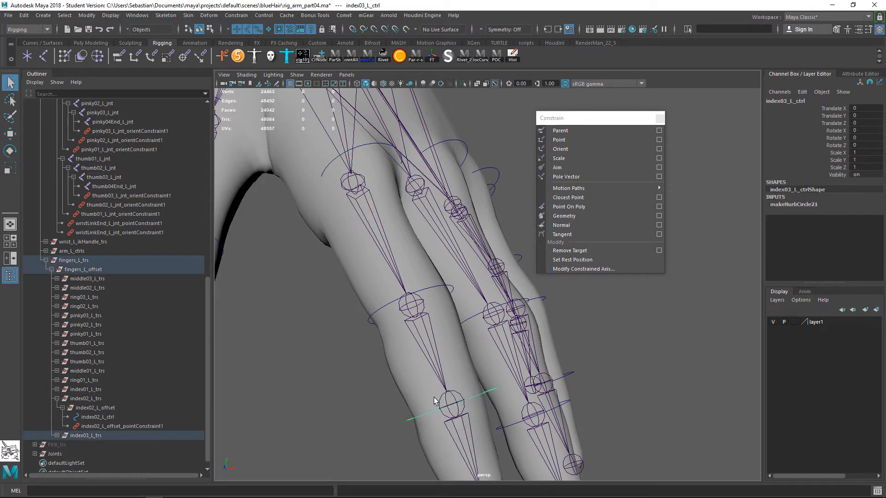
pyautogui.click(57, 435)
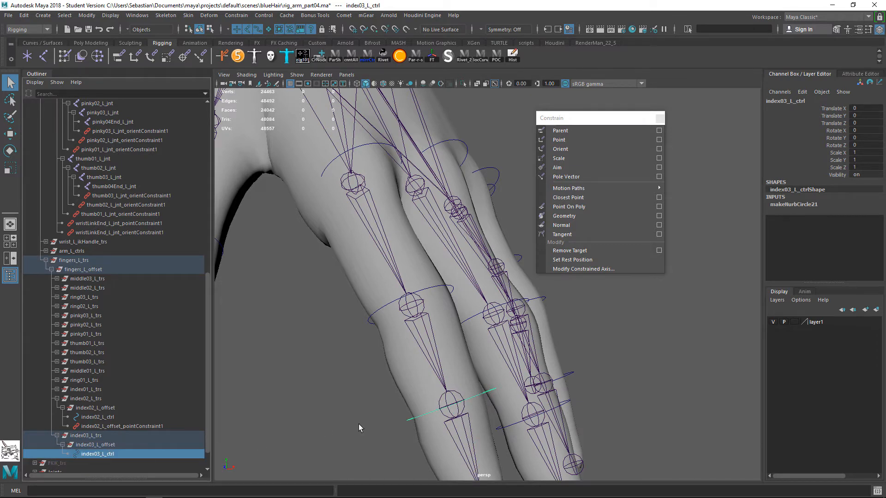
pyautogui.keyDown('alt'); pyautogui.moveTo(480, 417); pyautogui.dragTo(453, 330, button='middle'); pyautogui.keyUp('alt')
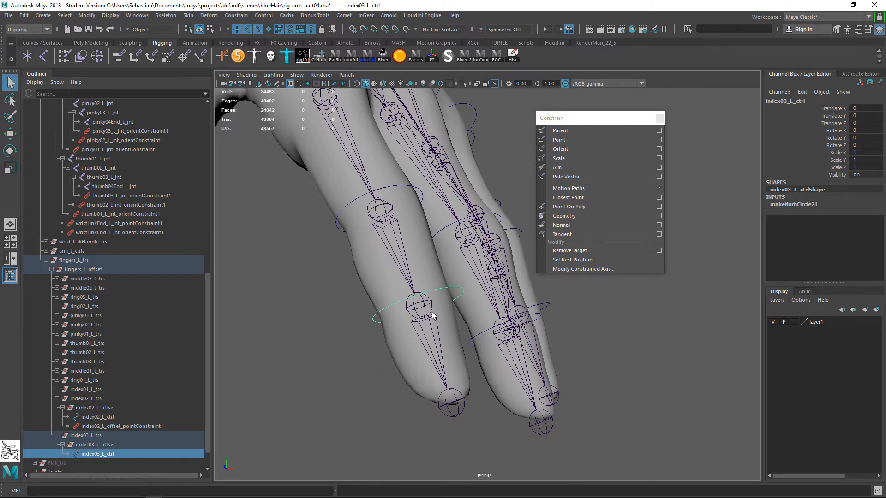
pyautogui.click(428, 307)
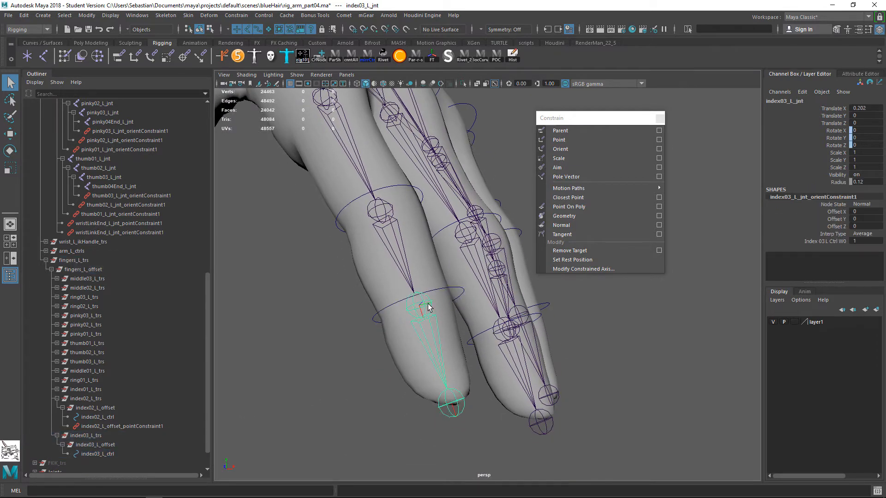
pyautogui.click(95, 445)
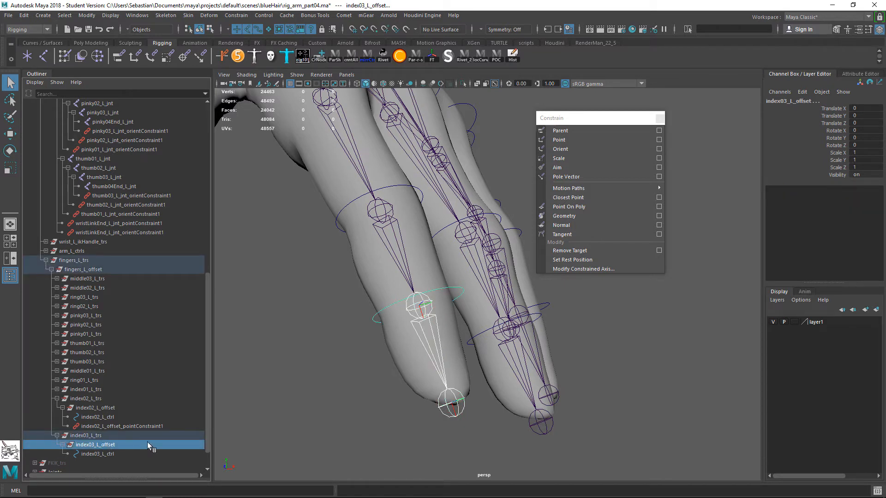
pyautogui.click(566, 142)
# - Curl the index finger by rotating index01_L_ctrl and index02_L_ctrl about Y, check the controls' positions from several angles, and undo the rotations
pyautogui.keyDown('alt'); pyautogui.moveTo(396, 200); pyautogui.dragTo(447, 270, button='middle'); pyautogui.keyUp('alt')
pyautogui.keyDown('alt'); pyautogui.moveTo(446, 271); pyautogui.dragTo(374, 207, button='right'); pyautogui.keyUp('alt')
pyautogui.click(377, 174)
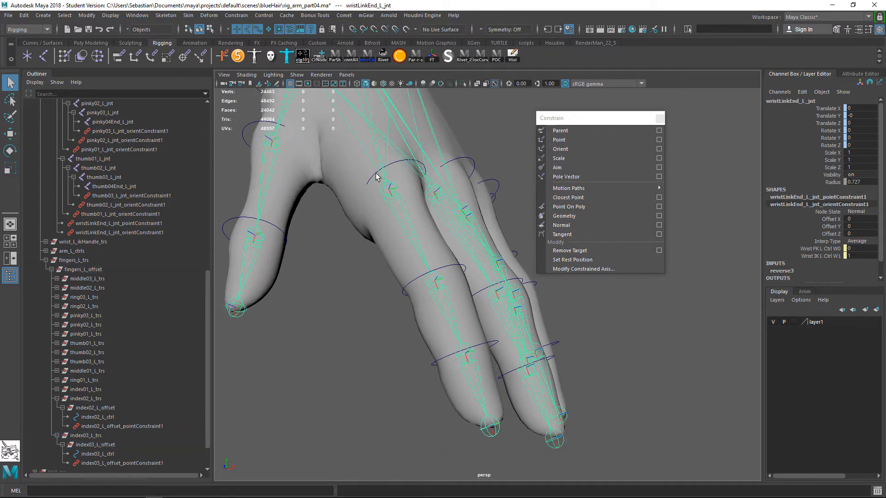
pyautogui.click(376, 177)
pyautogui.press('e')
pyautogui.moveTo(403, 200); pyautogui.dragTo(411, 234)
pyautogui.moveTo(362, 274); pyautogui.dragTo(373, 303)
pyautogui.keyDown('alt'); pyautogui.moveTo(373, 302); pyautogui.dragTo(389, 332); pyautogui.keyUp('alt')
pyautogui.keyDown('alt'); pyautogui.moveTo(389, 332); pyautogui.dragTo(328, 388); pyautogui.keyUp('alt')
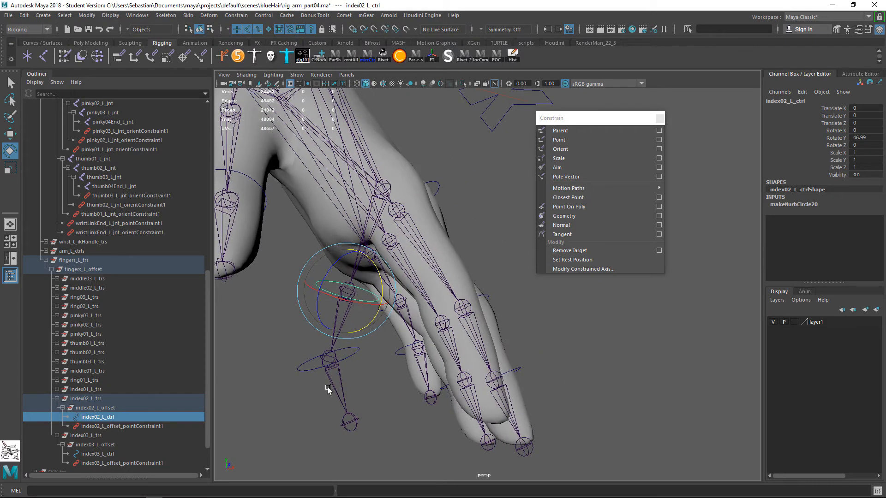
pyautogui.hotkey('ctrl', 'z')
pyautogui.hotkey('ctrl', 'z')
pyautogui.hotkey('ctrl', 'z')
# - Select index01_L_jnt together with index02_L_ctrl to examine which joint should drive the next control's orientation
pyautogui.keyDown('alt'); pyautogui.moveTo(442, 295); pyautogui.dragTo(427, 268); pyautogui.keyUp('alt')
pyautogui.press('q')
pyautogui.click(393, 194)
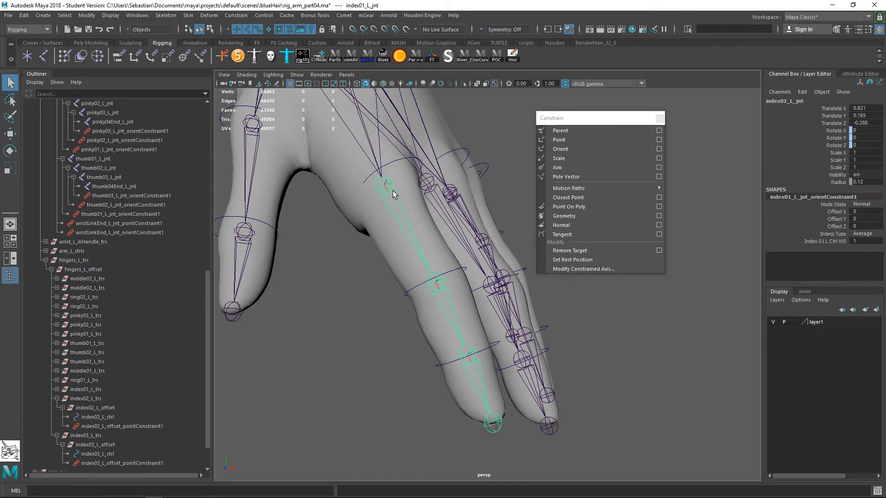
pyautogui.click(458, 270)
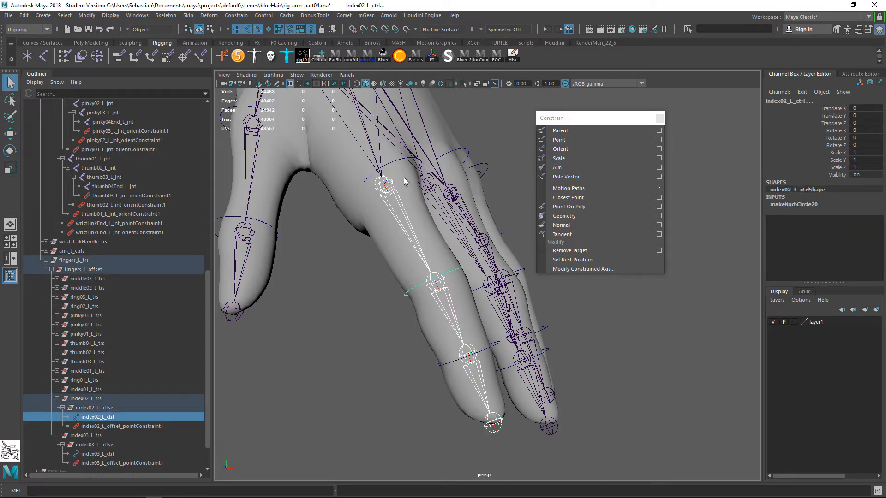
pyautogui.keyDown('alt'); pyautogui.moveTo(403, 178); pyautogui.dragTo(393, 171); pyautogui.keyUp('alt')
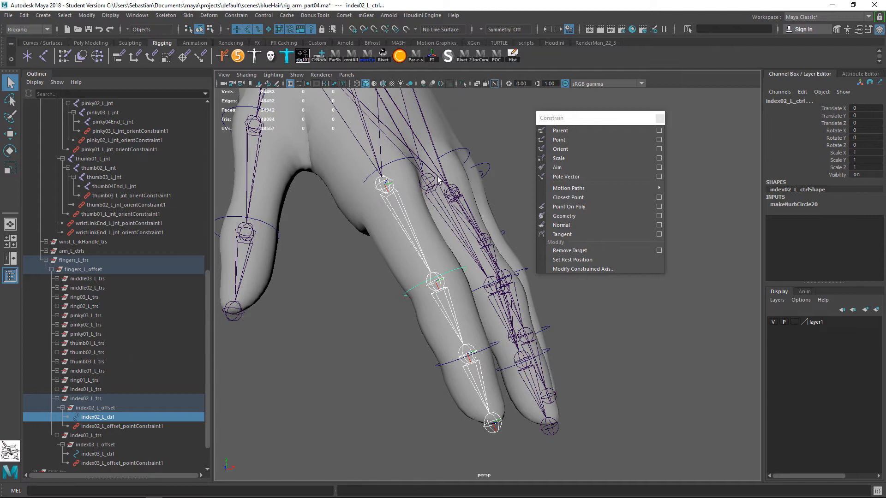
pyautogui.click(397, 198)
pyautogui.click(453, 275)
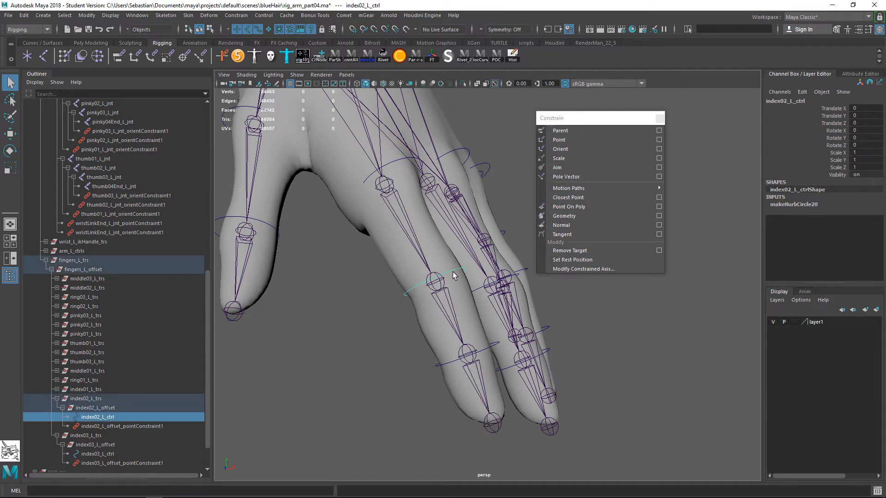
# - Orient-constrain index02_L_offset to index01_L_jnt with Maintain offset enabled
pyautogui.click(396, 204)
pyautogui.keyDown('ctrl'); pyautogui.click(113, 407); pyautogui.keyUp('ctrl')
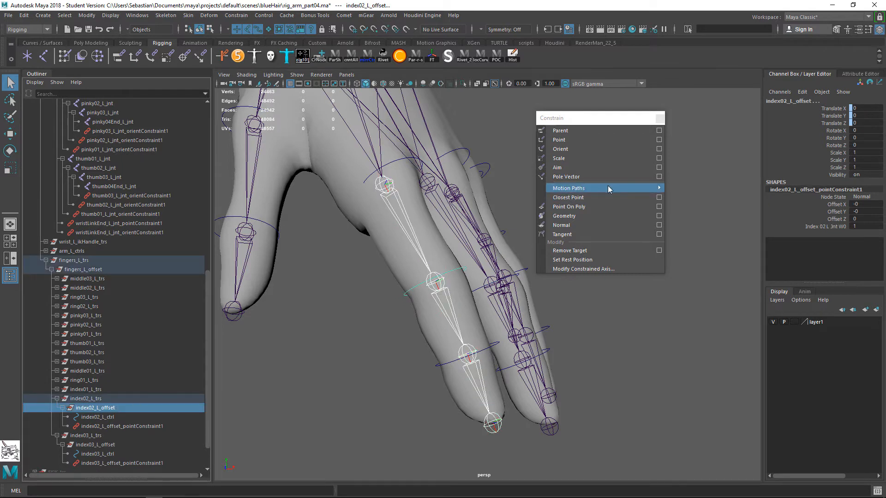
pyautogui.click(586, 149)
pyautogui.hotkey('ctrl', 'z')
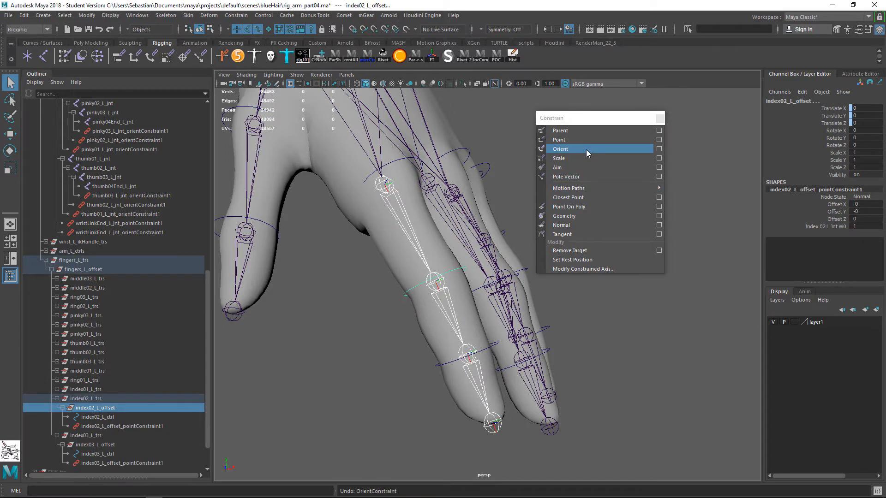
pyautogui.click(659, 149)
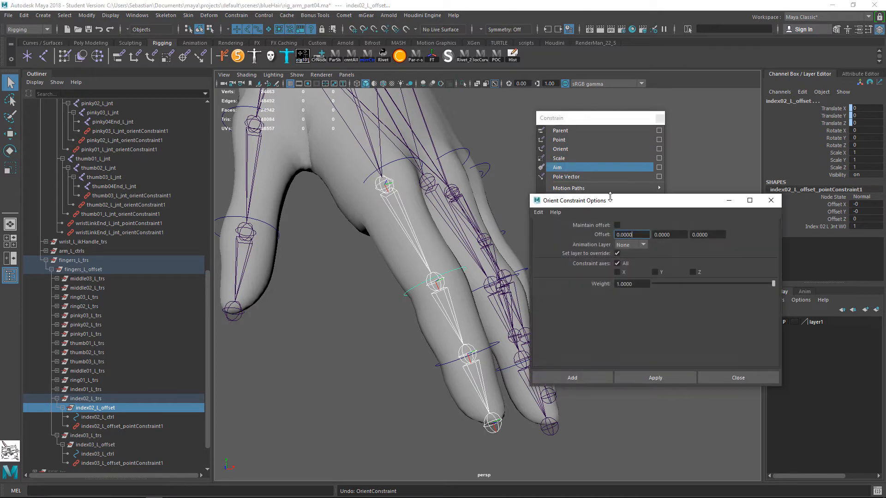
pyautogui.click(618, 225)
pyautogui.click(671, 378)
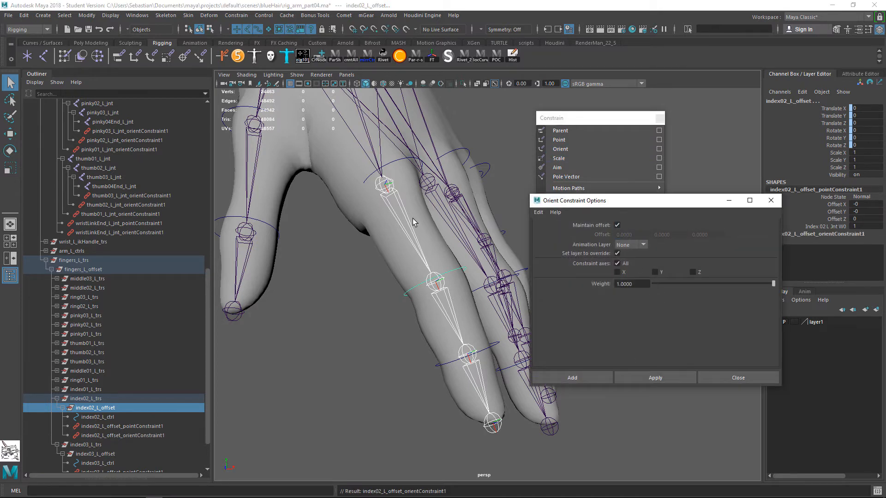
# - Test-rotate index01_L_ctrl to check that index02_L_ctrl inherits the first index joint's orientation
pyautogui.click(387, 167)
pyautogui.press('e')
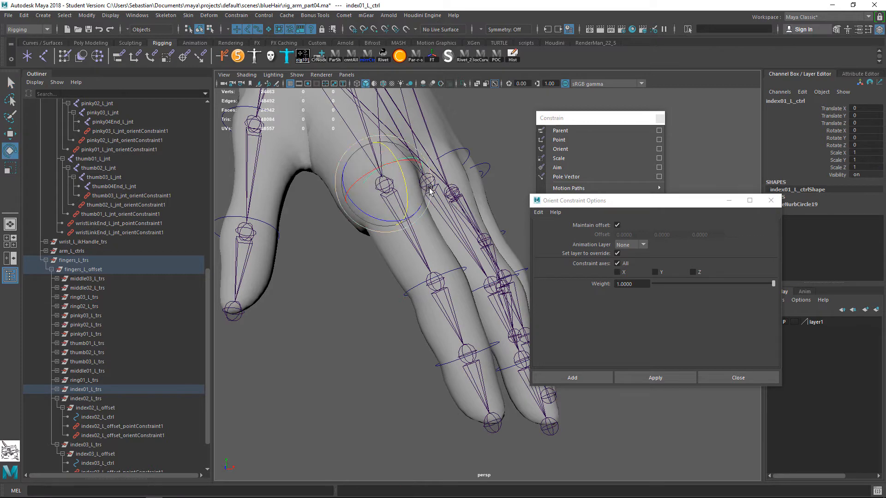
pyautogui.moveTo(412, 186); pyautogui.dragTo(402, 327)
pyautogui.press('q')
# - Orient-constrain index03_L_offset to index02_L_jnt with Maintain offset enabled
pyautogui.click(456, 311)
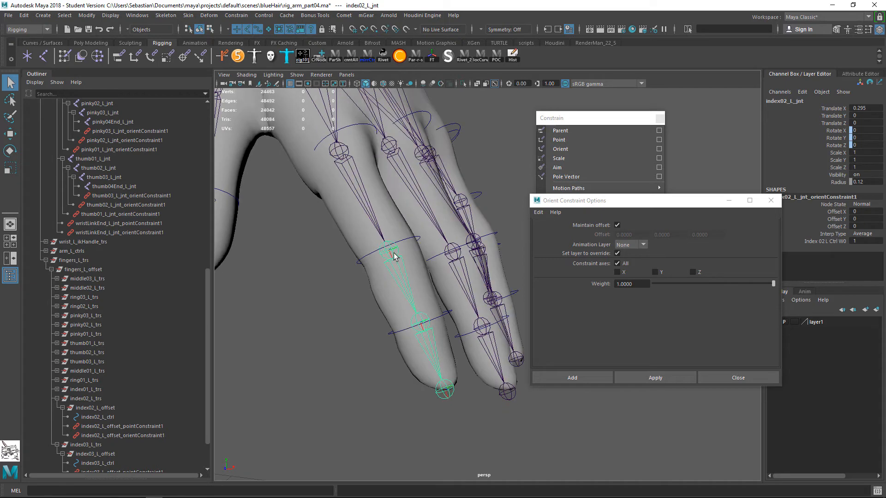
pyautogui.click(110, 454)
pyautogui.click(119, 446)
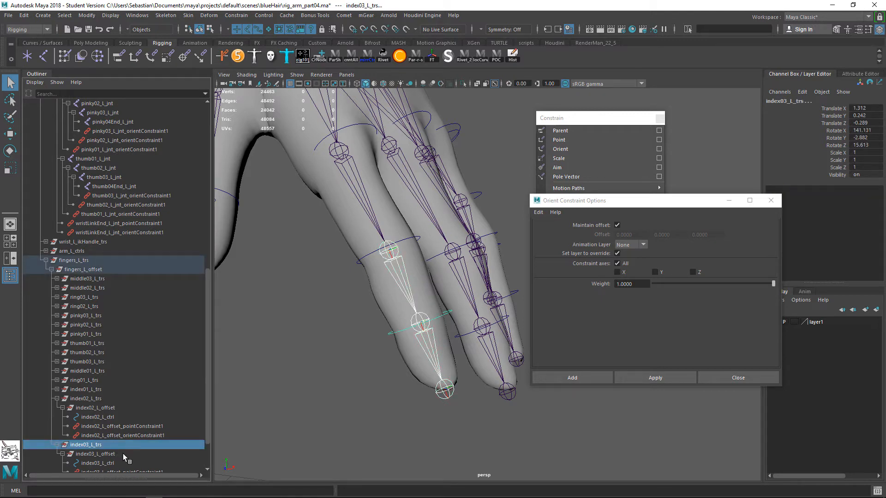
pyautogui.hotkey('ctrl', 'z')
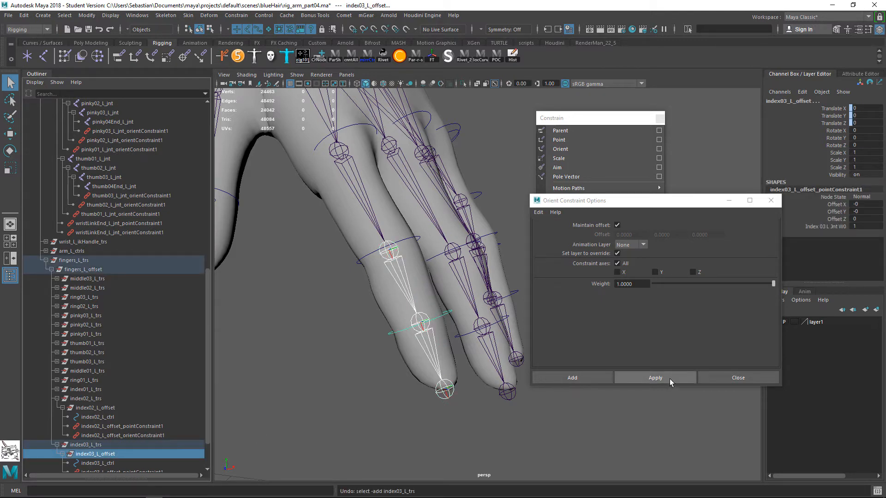
pyautogui.click(655, 378)
# - Rotate index01_L_ctrl about Y to check that both lower index controls follow in position and orientation, and undo the test
pyautogui.click(329, 140)
pyautogui.press('e')
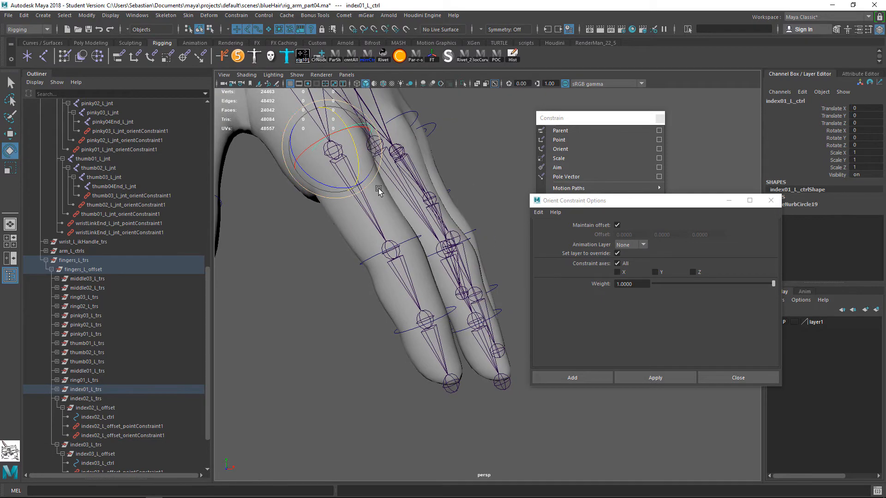
pyautogui.moveTo(379, 190); pyautogui.dragTo(350, 254)
pyautogui.click(319, 253)
pyautogui.hotkey('ctrl', 'z')
pyautogui.hotkey('ctrl', 'z')
pyautogui.hotkey('ctrl', 'z')
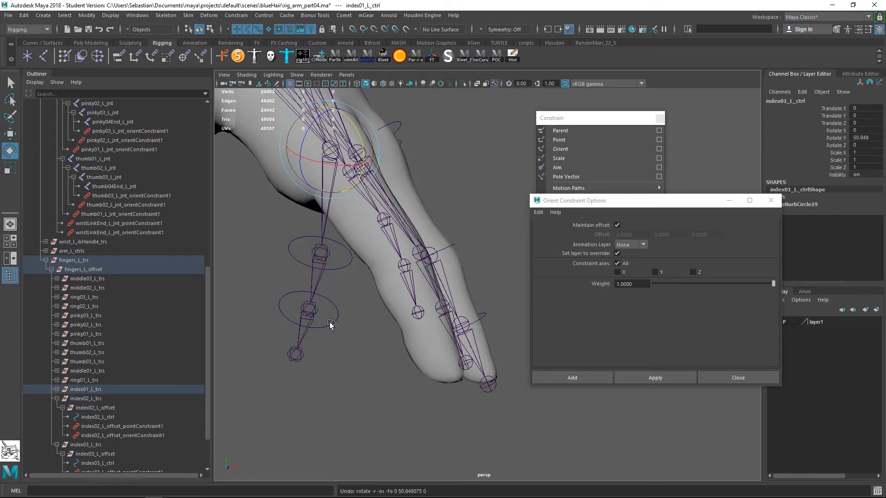
# - Delete the point and orient constraints under index02_L_offset
pyautogui.scroll(-2, 130, 441)
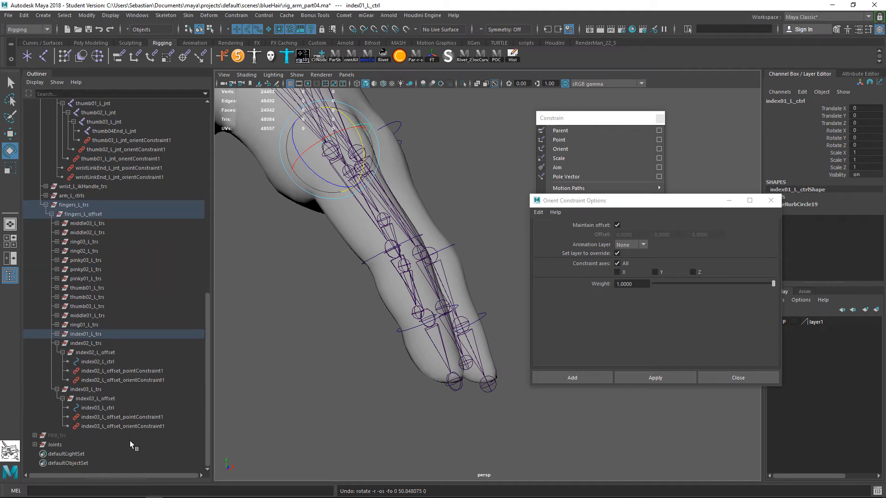
pyautogui.click(146, 381)
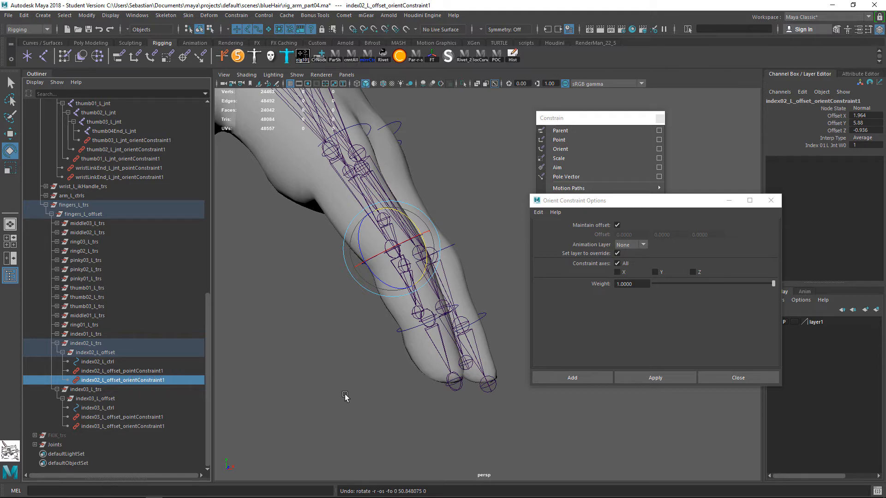
pyautogui.keyDown('alt'); pyautogui.moveTo(344, 395); pyautogui.dragTo(357, 379); pyautogui.keyUp('alt')
pyautogui.scroll(2, 356, 379)
pyautogui.press('q')
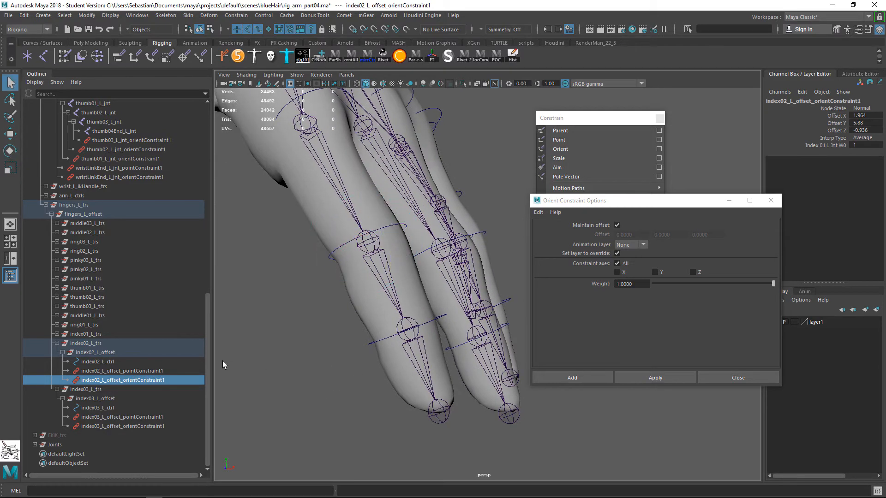
pyautogui.keyDown('ctrl'); pyautogui.click(158, 371); pyautogui.keyUp('ctrl')
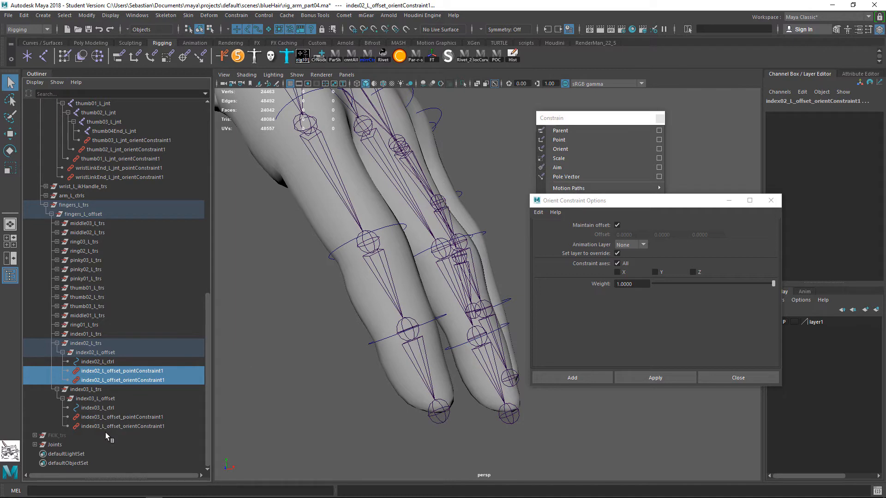
pyautogui.press('Delete')
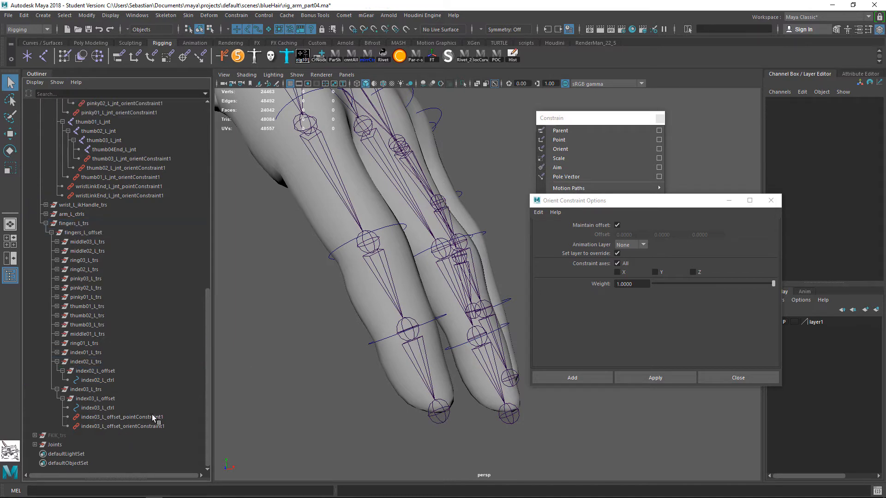
# - Delete the point and orient constraints under index03_L_offset, and collapse the index02_L_trs and index03_L_trs groups
pyautogui.click(154, 417)
pyautogui.keyDown('ctrl'); pyautogui.click(172, 427); pyautogui.keyUp('ctrl')
pyautogui.press('Delete')
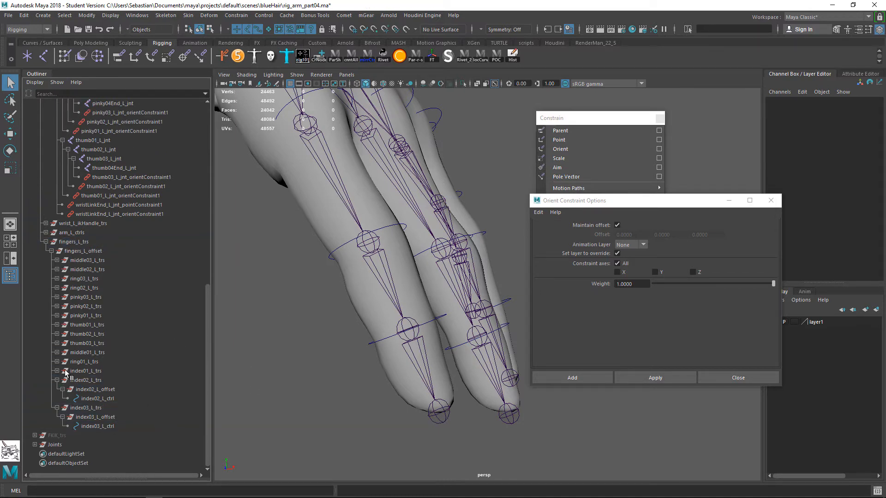
pyautogui.click(57, 381)
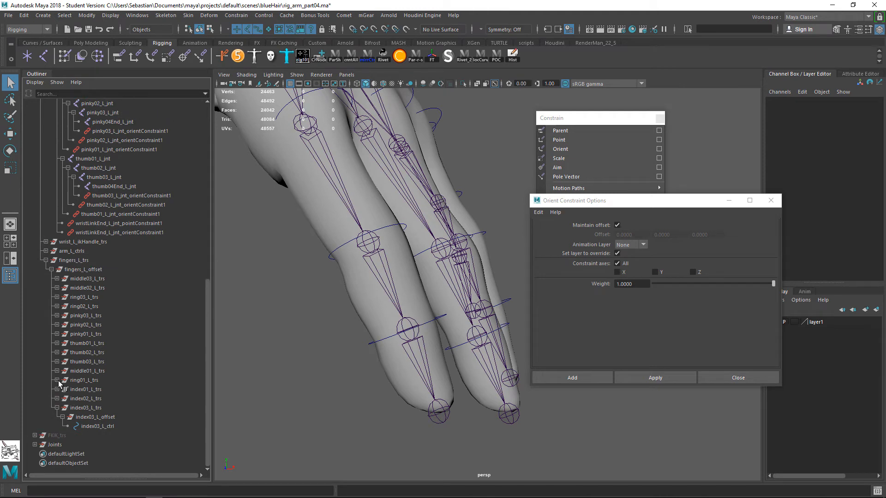
pyautogui.click(56, 407)
# - Parent index03_L_trs under the second index finger control, index02_L_ctrl
pyautogui.keyDown('alt'); pyautogui.moveTo(397, 342); pyautogui.dragTo(420, 339); pyautogui.keyUp('alt')
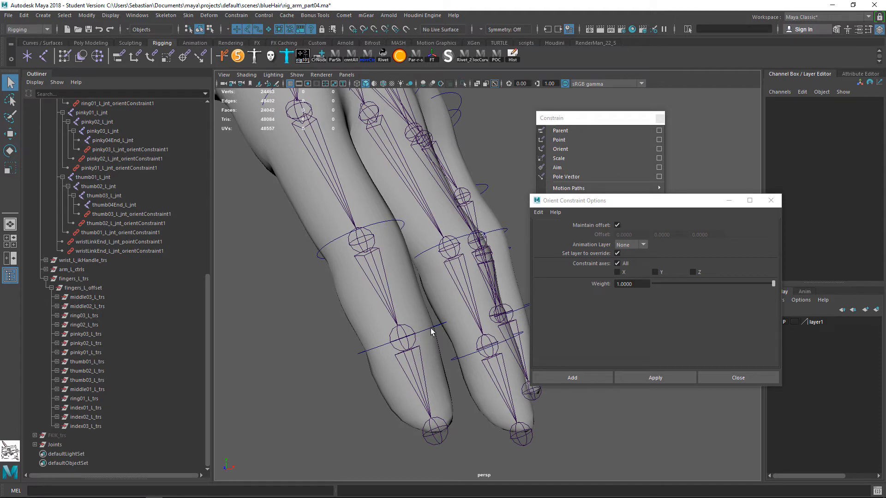
pyautogui.press('w')
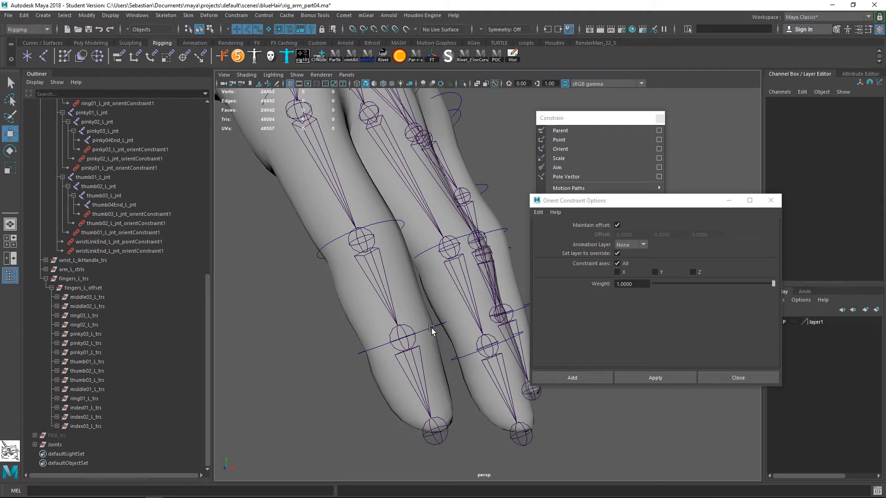
pyautogui.click(432, 330)
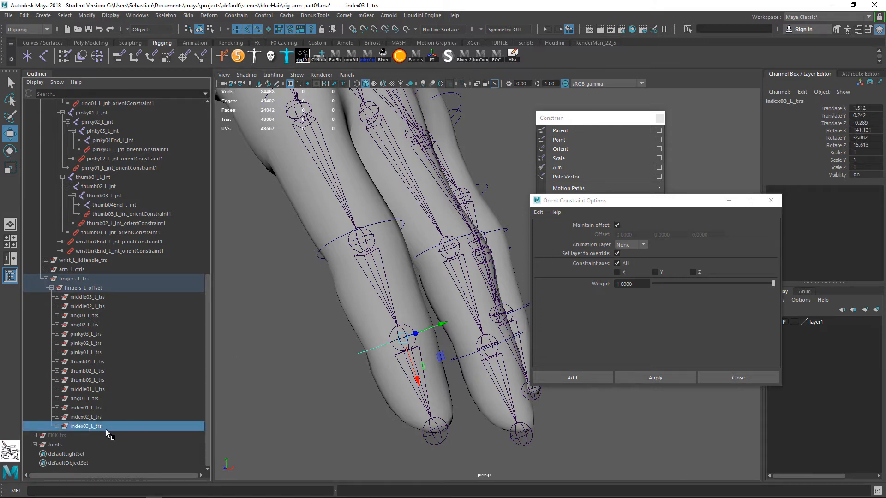
pyautogui.keyDown('shift'); pyautogui.click(325, 250); pyautogui.keyUp('shift')
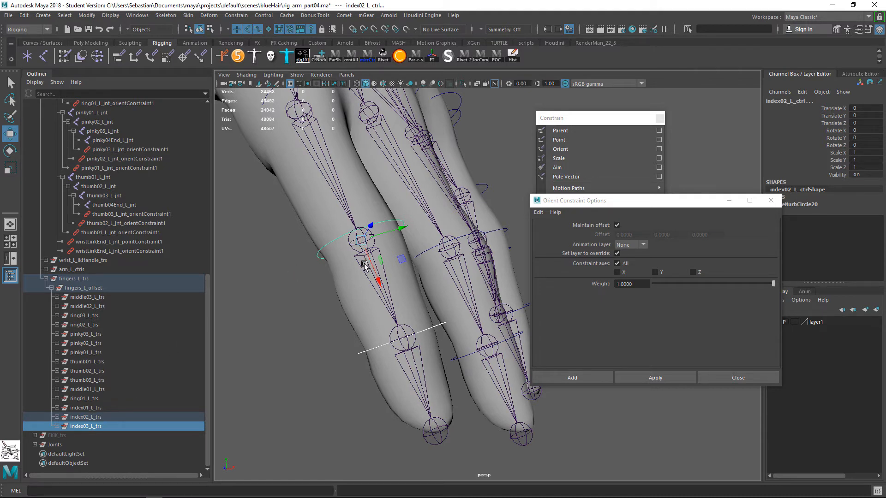
pyautogui.press('p')
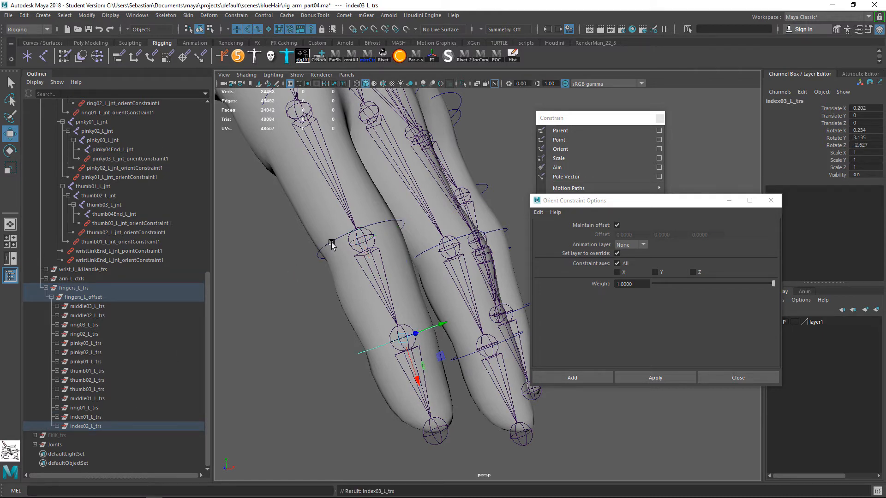
# - Parent index02_L_trs under the first index finger control, index01_L_ctrl
pyautogui.click(105, 426)
pyautogui.scroll(3, 366, 350)
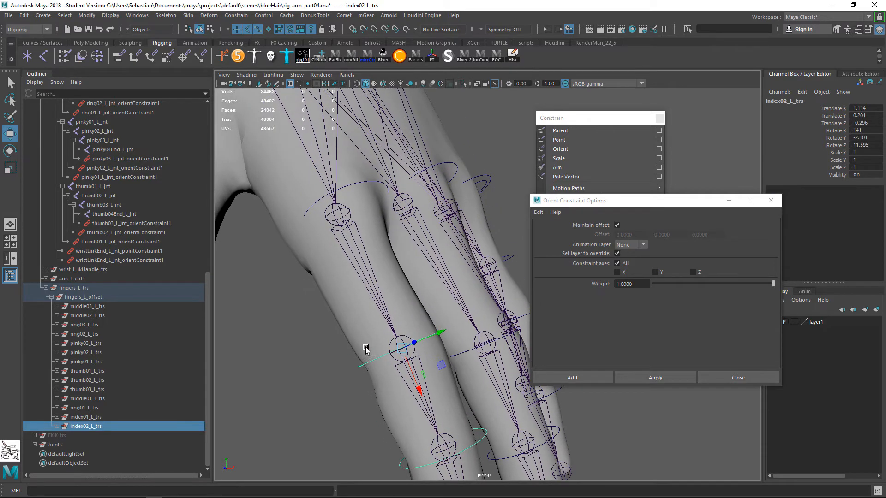
pyautogui.press('q')
pyautogui.keyDown('shift'); pyautogui.click(309, 211); pyautogui.keyUp('shift')
pyautogui.press('p')
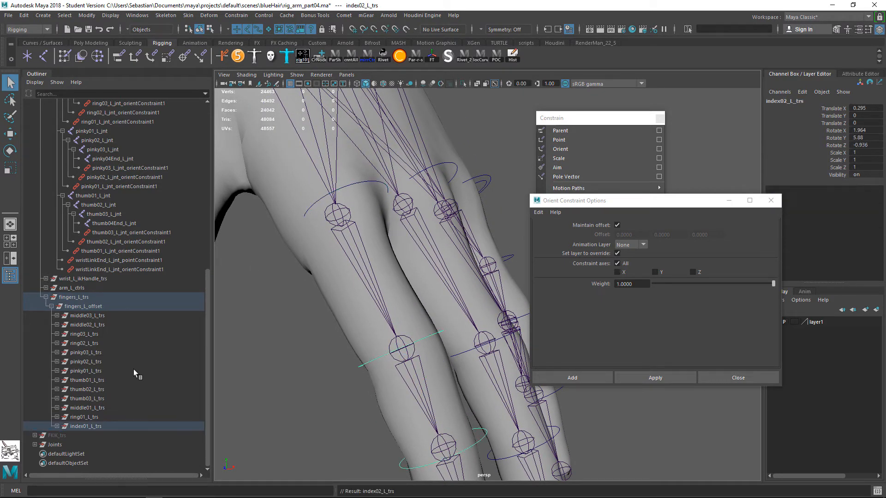
# - Test-rotate index01_L_ctrl about Y to check that the parented index controls follow, and undo the rotation
pyautogui.click(314, 202)
pyautogui.keyDown('alt'); pyautogui.moveTo(314, 202); pyautogui.dragTo(231, 263, button='right'); pyautogui.keyUp('alt')
pyautogui.press('w')
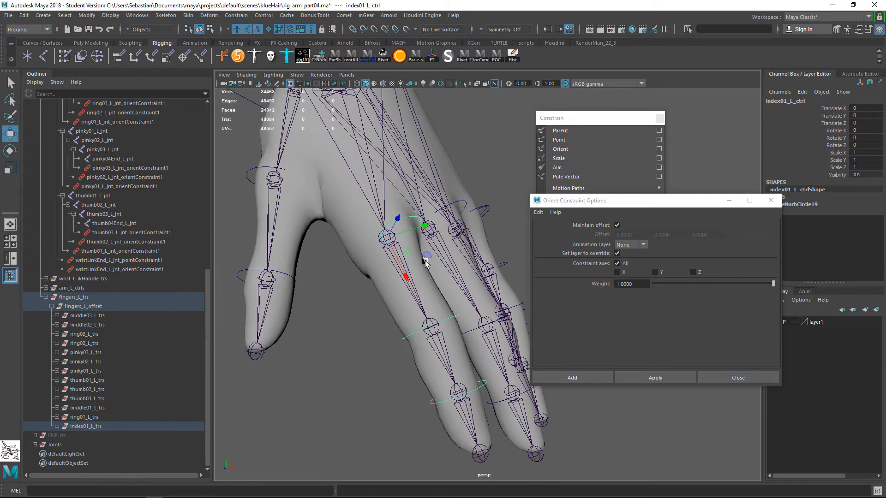
pyautogui.press('e')
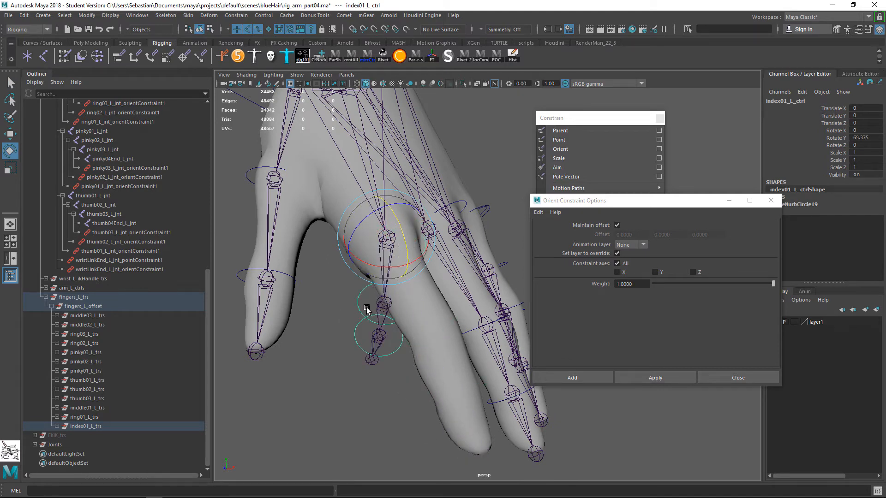
pyautogui.click(395, 303)
pyautogui.hotkey('ctrl', 'z')
pyautogui.hotkey('ctrl', 'z')
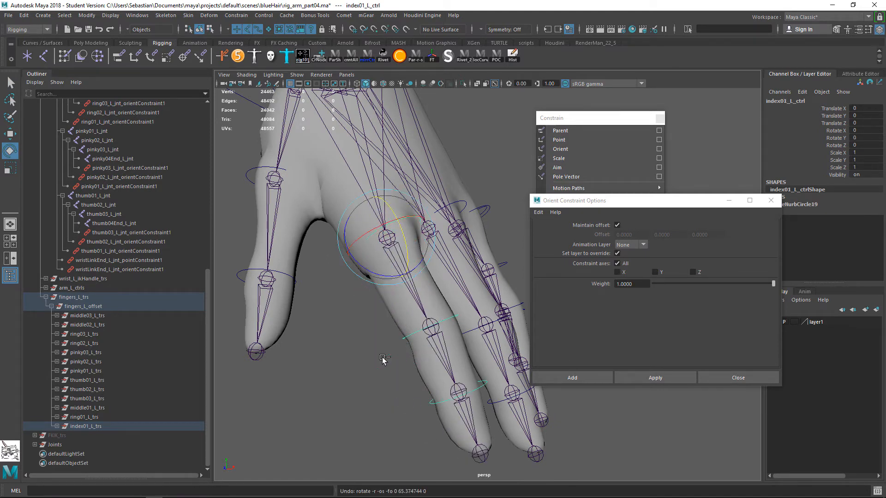
# - Close the Orient Constraint options and move the floating Constrain menu away from the hand
pyautogui.keyDown('alt'); pyautogui.moveTo(461, 331); pyautogui.dragTo(453, 366, button='right'); pyautogui.keyUp('alt')
pyautogui.keyDown('alt'); pyautogui.moveTo(453, 366); pyautogui.dragTo(432, 348, button='middle'); pyautogui.keyUp('alt')
pyautogui.click(738, 377)
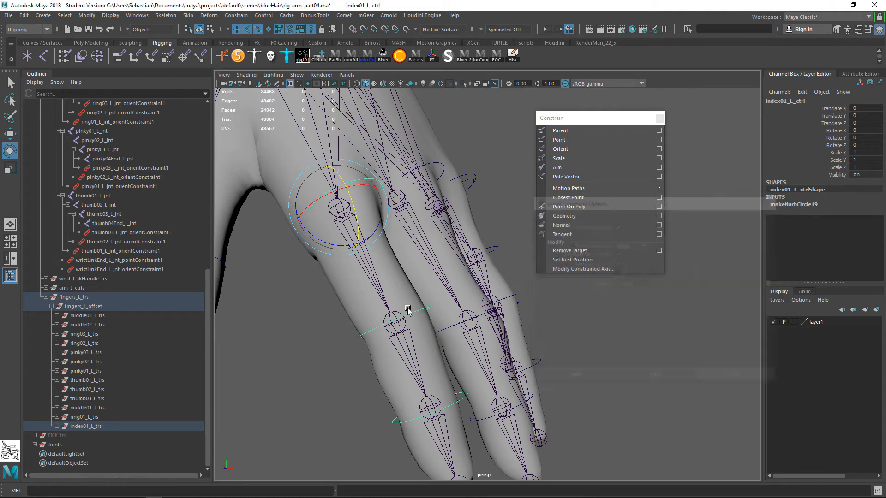
pyautogui.keyDown('alt'); pyautogui.moveTo(408, 309); pyautogui.dragTo(394, 303, button='right'); pyautogui.keyUp('alt')
pyautogui.moveTo(605, 121); pyautogui.dragTo(696, 120)
# - Parent middle03_L_trs under the second middle finger control, middle02_L_ctrl
pyautogui.keyDown('alt'); pyautogui.moveTo(480, 203); pyautogui.dragTo(418, 188); pyautogui.keyUp('alt')
pyautogui.press('q')
pyautogui.click(421, 174)
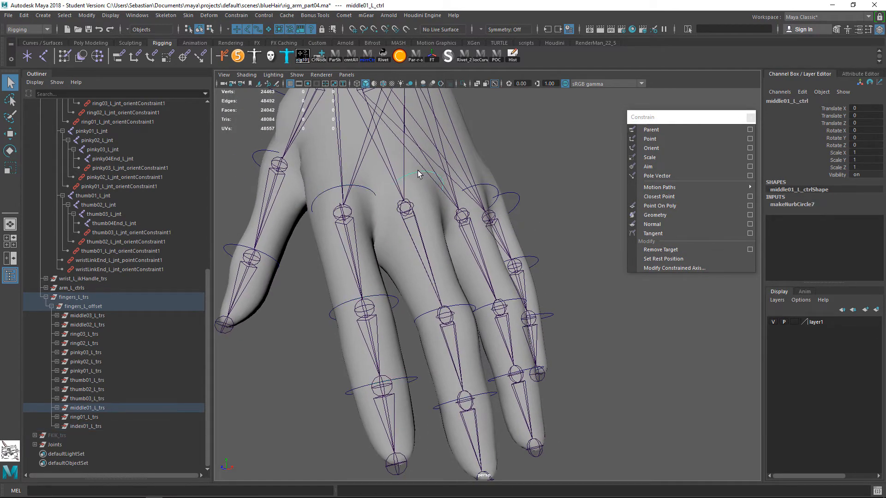
pyautogui.press('Up')
pyautogui.click(488, 397)
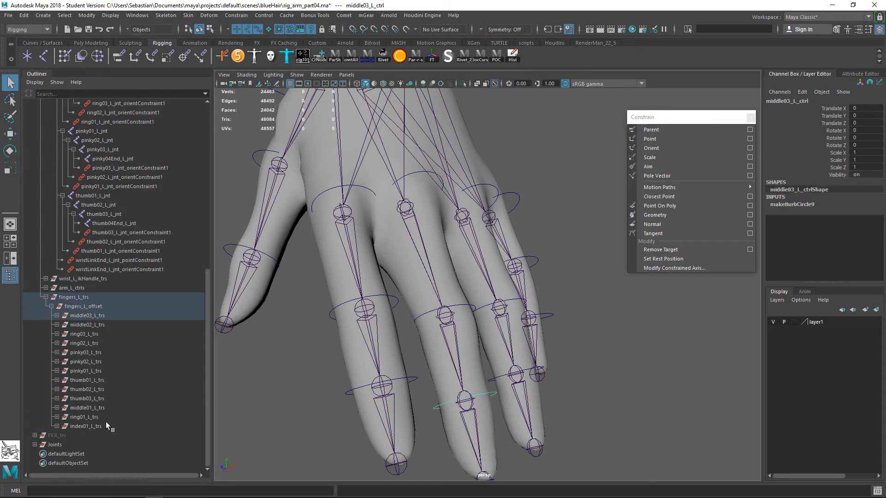
pyautogui.click(105, 316)
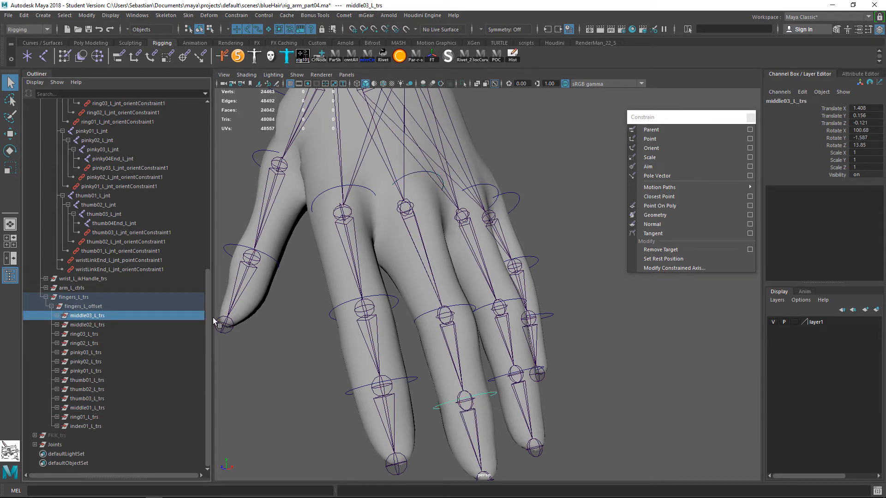
pyautogui.keyDown('shift'); pyautogui.click(458, 308); pyautogui.keyUp('shift')
pyautogui.press('p')
# - Parent middle02_L_trs under the first middle finger control, middle01_L_ctrl
pyautogui.click(454, 307)
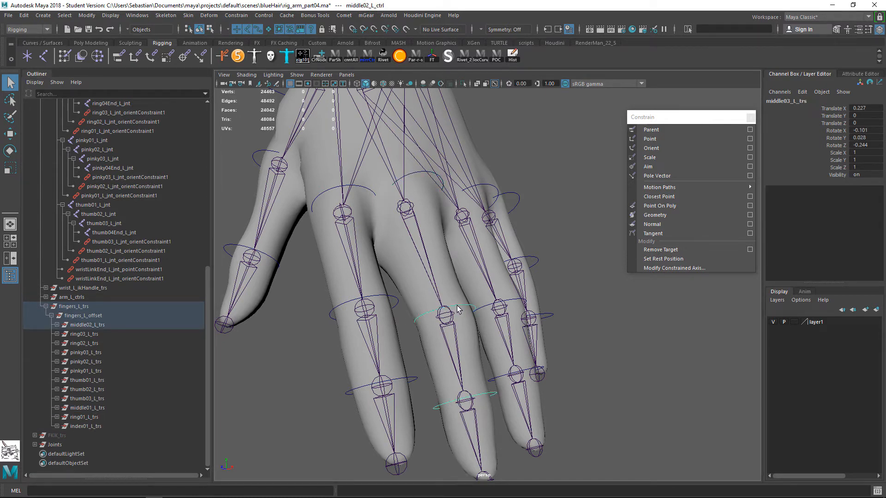
pyautogui.click(97, 326)
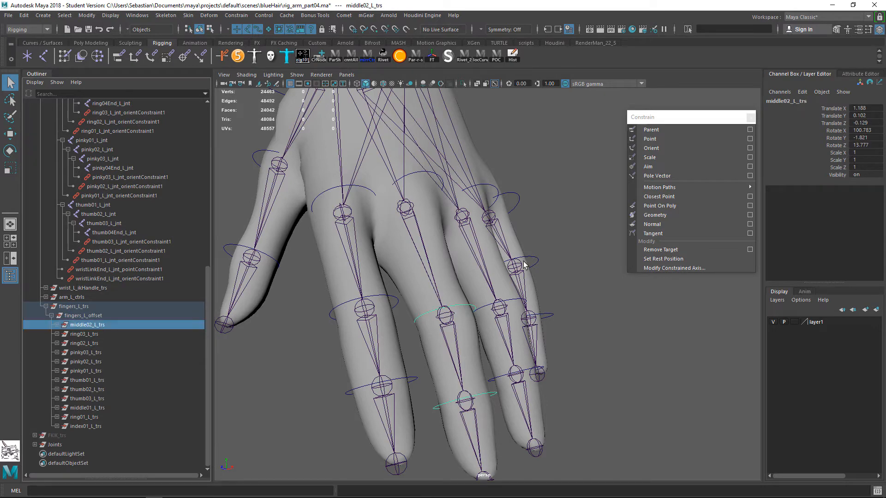
pyautogui.keyDown('shift'); pyautogui.click(412, 175); pyautogui.keyUp('shift')
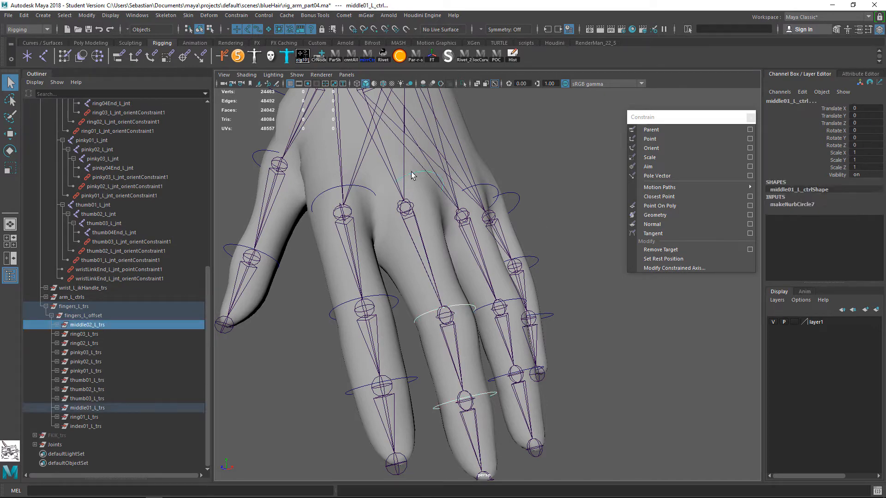
pyautogui.press('p')
# - Parent ring03_L_trs under the second ring finger control, ring02_L_ctrl
pyautogui.keyDown('alt'); pyautogui.moveTo(497, 310); pyautogui.dragTo(464, 327); pyautogui.keyUp('alt')
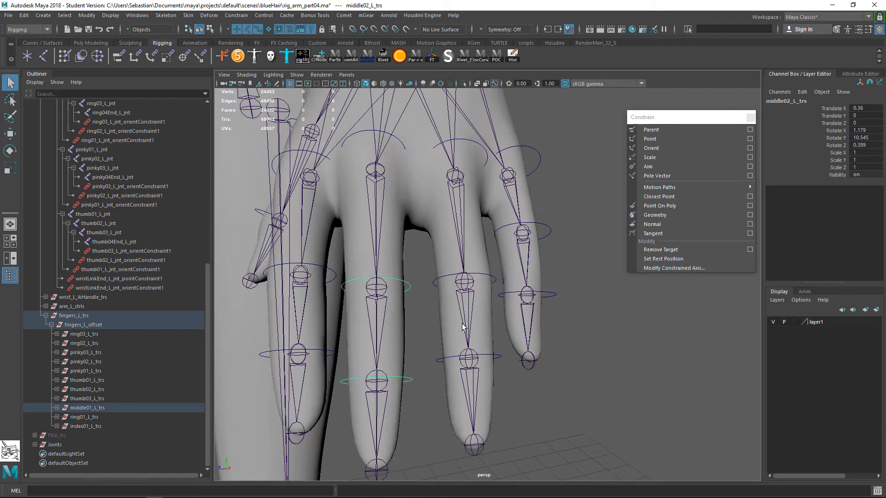
pyautogui.click(493, 355)
pyautogui.click(498, 356)
pyautogui.click(80, 335)
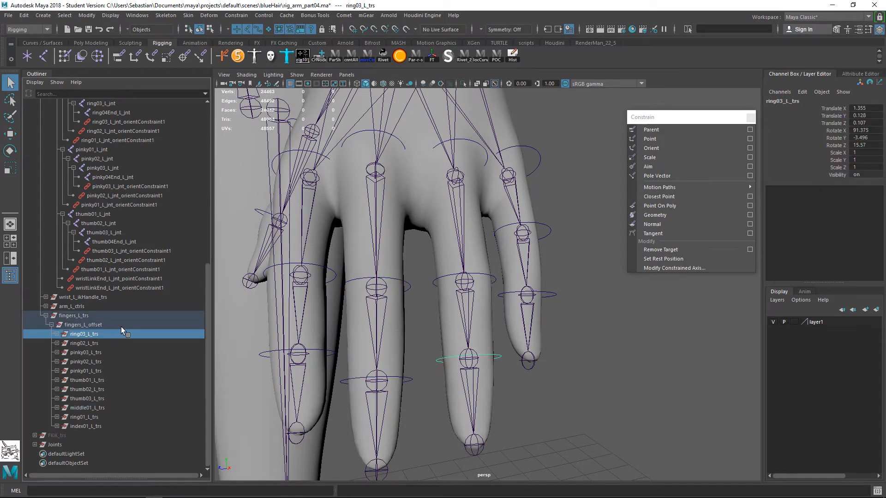
pyautogui.keyDown('shift'); pyautogui.click(486, 279); pyautogui.keyUp('shift')
pyautogui.press('p')
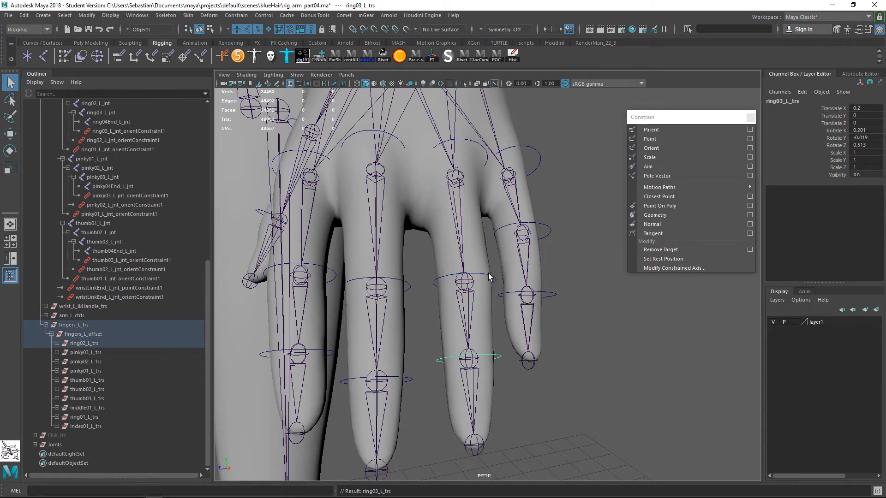
# - Parent ring02_L_trs under the first ring finger control, ring01_L_ctrl
pyautogui.click(139, 343)
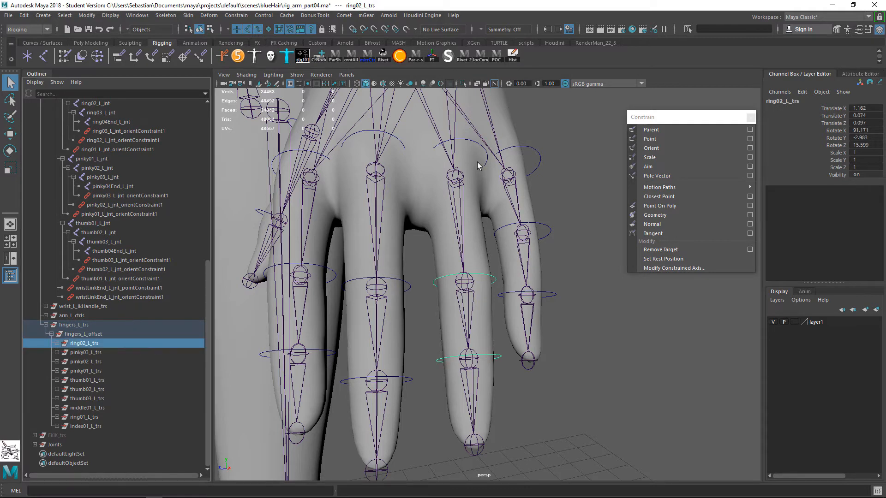
pyautogui.keyDown('shift'); pyautogui.click(476, 144); pyautogui.keyUp('shift')
pyautogui.press('p')
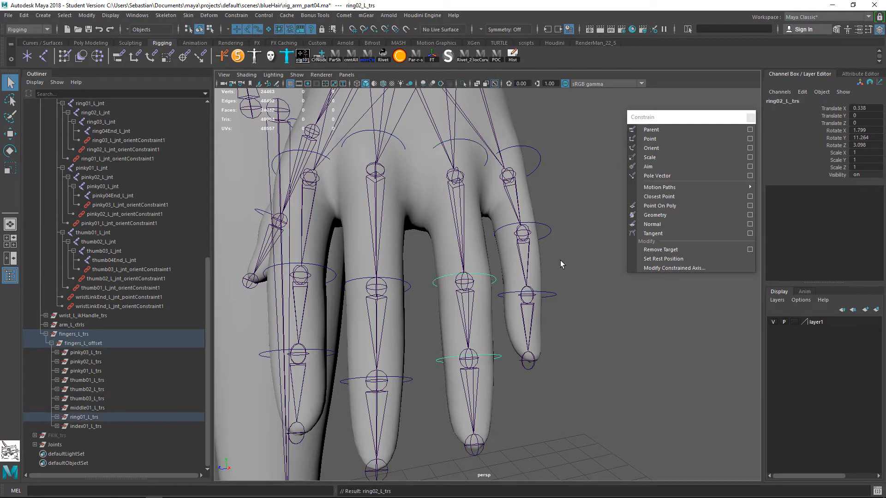
# - Parent pinky03_L_trs under the second pinky control, pinky02_L_ctrl
pyautogui.click(553, 296)
pyautogui.click(96, 355)
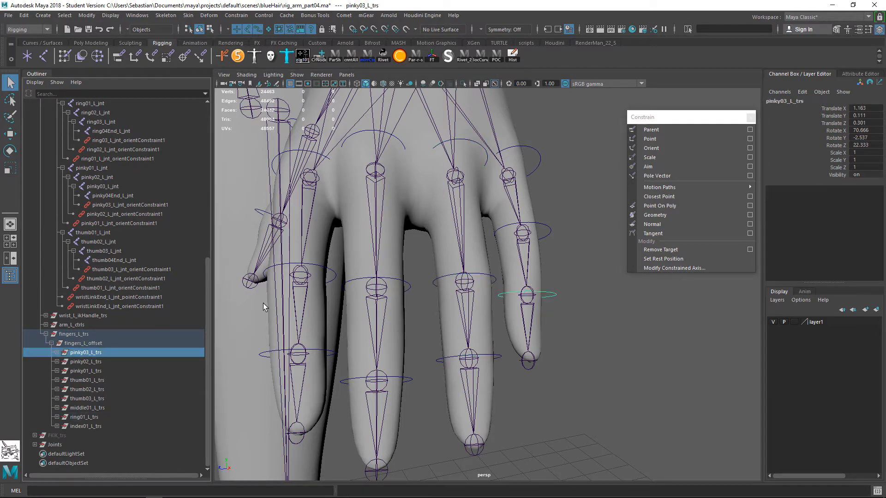
pyautogui.keyDown('shift'); pyautogui.click(547, 236); pyautogui.keyUp('shift')
pyautogui.press('p')
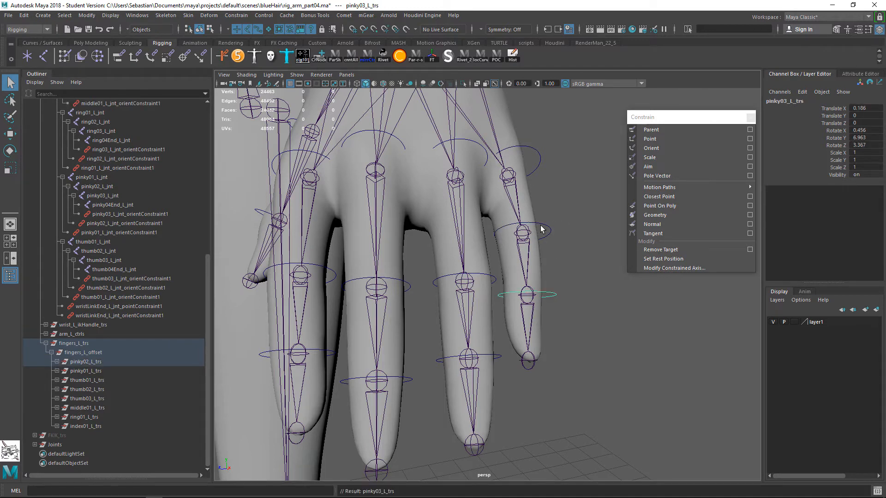
# - Parent pinky02_L_trs under the first pinky control, pinky01_L_ctrl
pyautogui.click(98, 362)
pyautogui.keyDown('shift'); pyautogui.click(539, 174); pyautogui.keyUp('shift')
pyautogui.press('p')
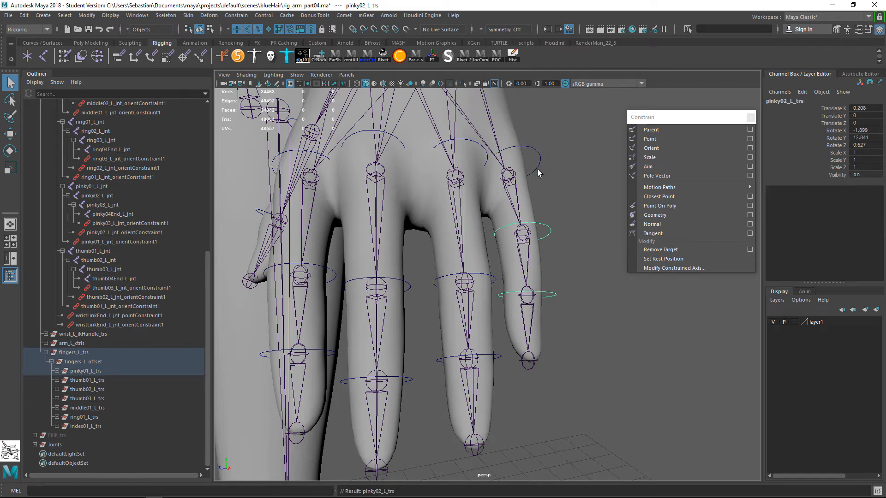
# - Check the pinky, middle and ring finger chains from their first controls, test-rotating pinky01_L_ctrl and undoing the rotation
pyautogui.click(540, 153)
pyautogui.keyDown('alt'); pyautogui.moveTo(432, 198); pyautogui.dragTo(413, 176); pyautogui.keyUp('alt')
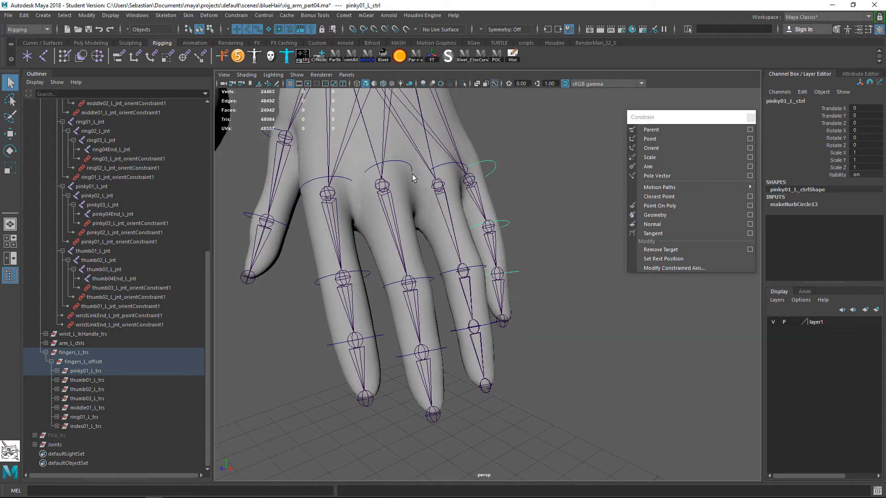
pyautogui.click(412, 169)
pyautogui.press('e')
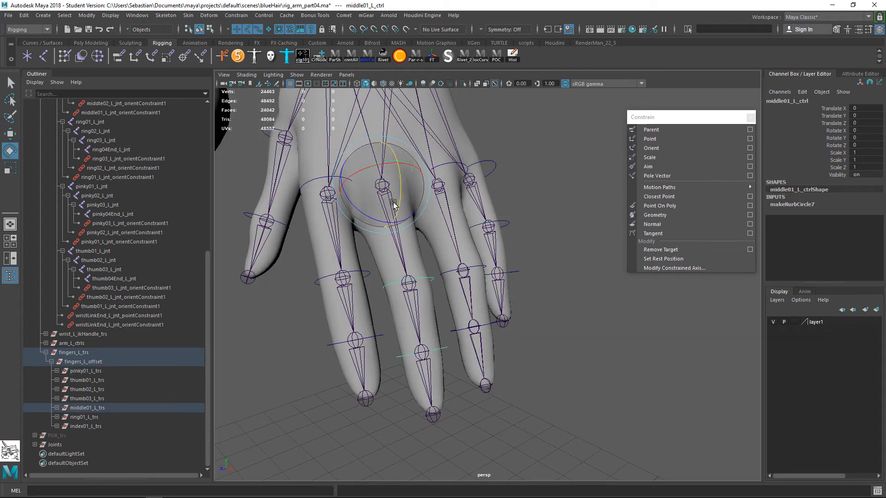
pyautogui.click(449, 166)
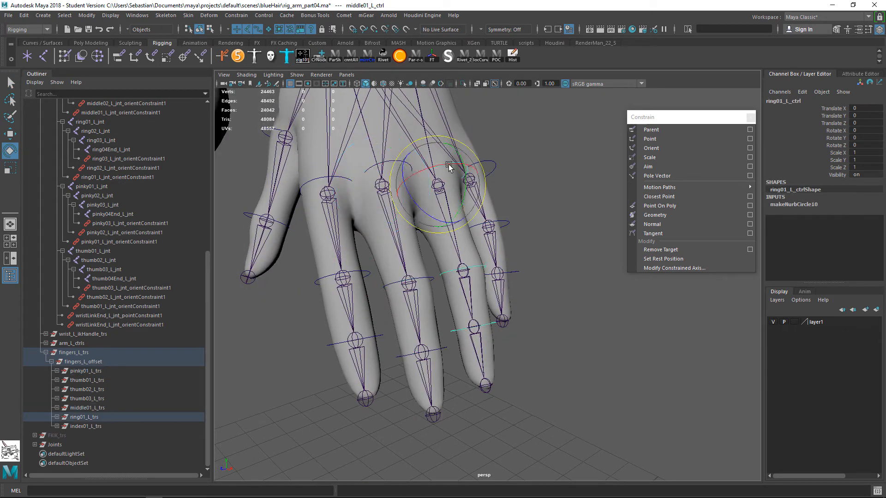
pyautogui.click(505, 179)
pyautogui.moveTo(505, 178); pyautogui.dragTo(504, 202)
pyautogui.hotkey('ctrl', 'z')
# - Parent thumb03_L_trs under the second thumb control, thumb02_L_ctrl
pyautogui.keyDown('alt'); pyautogui.moveTo(314, 207); pyautogui.dragTo(351, 203); pyautogui.keyUp('alt')
pyautogui.keyDown('alt'); pyautogui.moveTo(351, 203); pyautogui.dragTo(383, 231, button='middle'); pyautogui.keyUp('alt')
pyautogui.press('q')
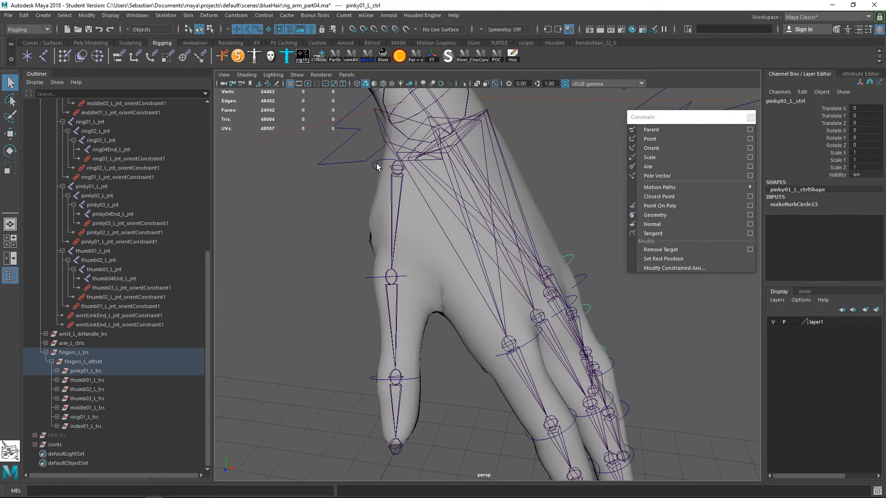
pyautogui.click(377, 165)
pyautogui.click(377, 377)
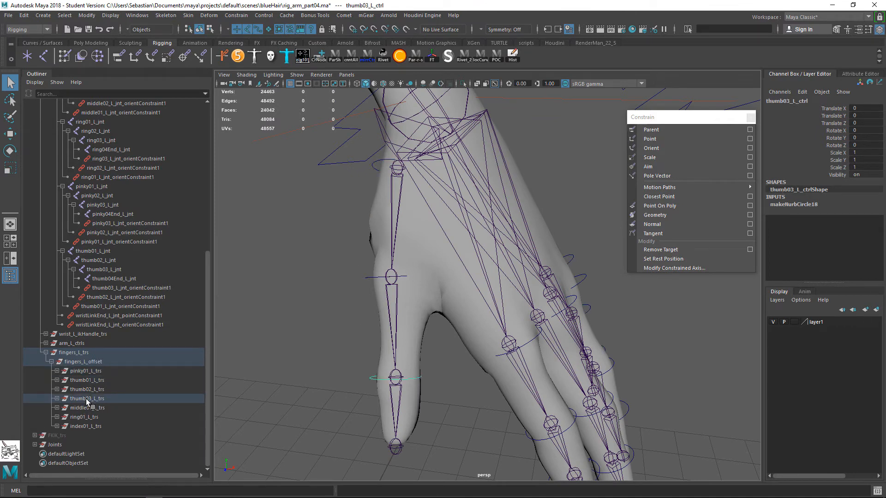
pyautogui.click(87, 400)
pyautogui.moveTo(366, 277)
pyautogui.mouseDown()
pyautogui.moveTo(362, 291)
pyautogui.moveTo(368, 277)
pyautogui.mouseUp()
pyautogui.press('p')
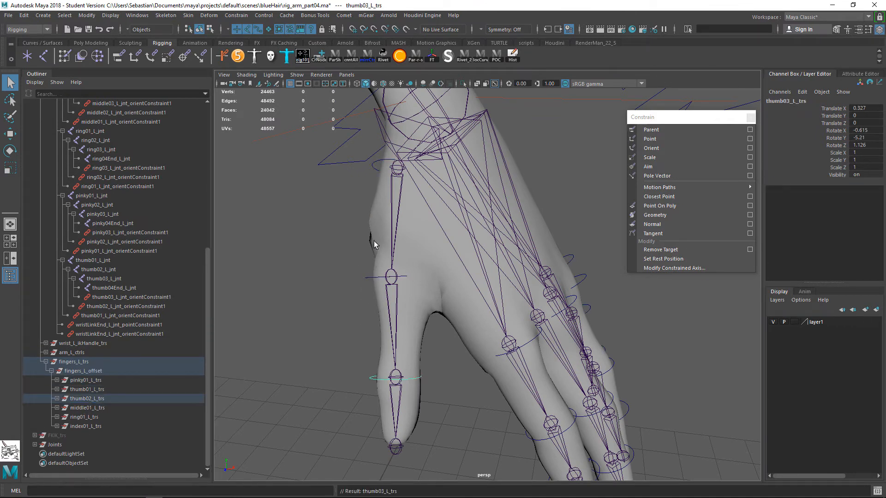
# - Try to parent thumb02_L_trs under the first thumb control, thumb01_L_ctrl
pyautogui.click(109, 398)
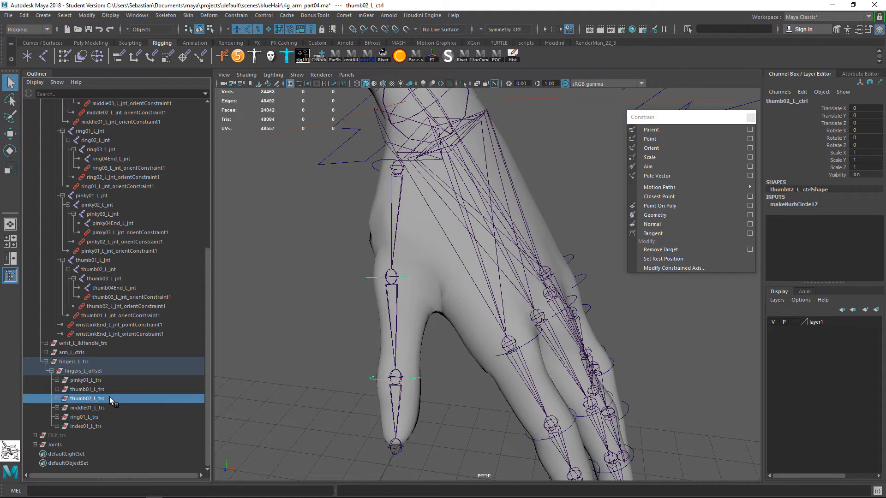
pyautogui.keyDown('shift'); pyautogui.click(374, 175); pyautogui.keyUp('shift')
pyautogui.press('p')
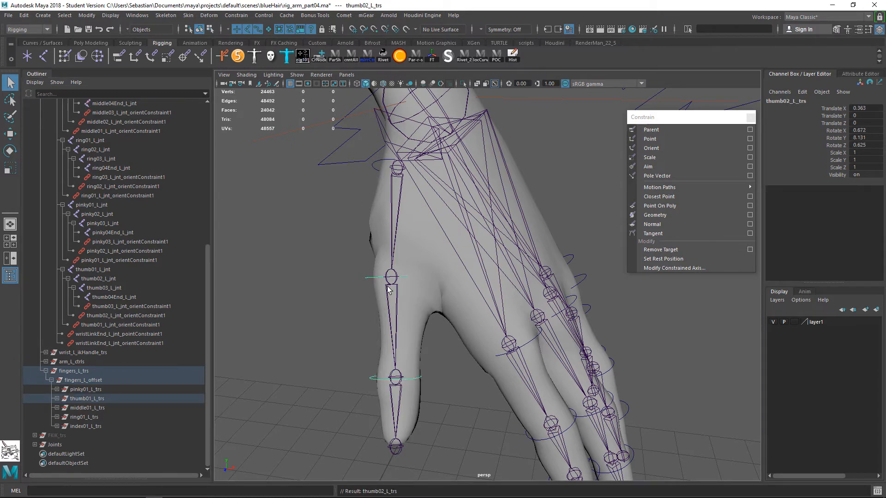
# - Undo the two thumb parenting operations, back to before thumb03_L_trs was reparented
pyautogui.hotkey('ctrl', 'z')
pyautogui.hotkey('ctrl', 'z')
pyautogui.hotkey('ctrl', 'z')
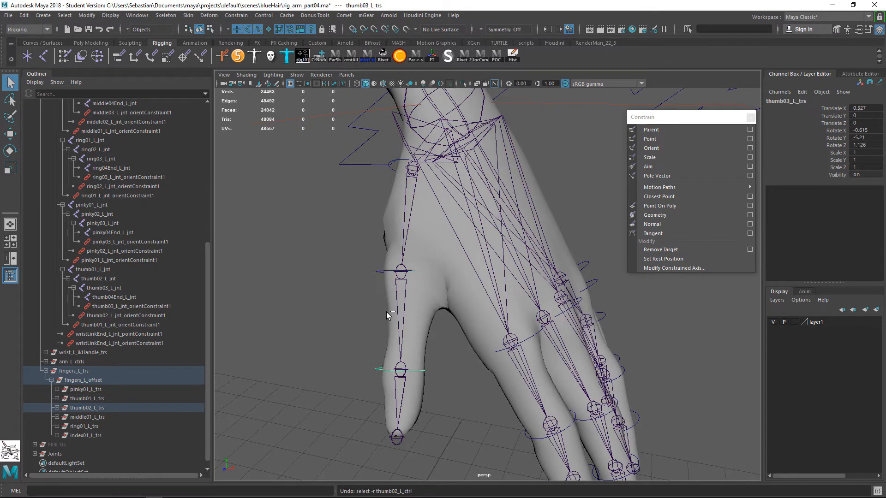
pyautogui.hotkey('ctrl', 'z')
# - Parent the third thumb group, thumb03_L_trs, under thumb02_L_ctrl again
pyautogui.click(374, 349)
pyautogui.click(378, 369)
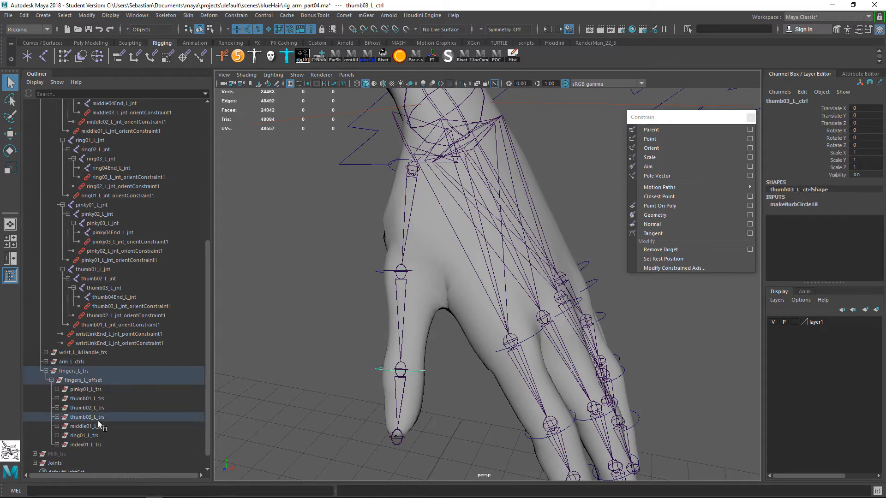
pyautogui.click(82, 417)
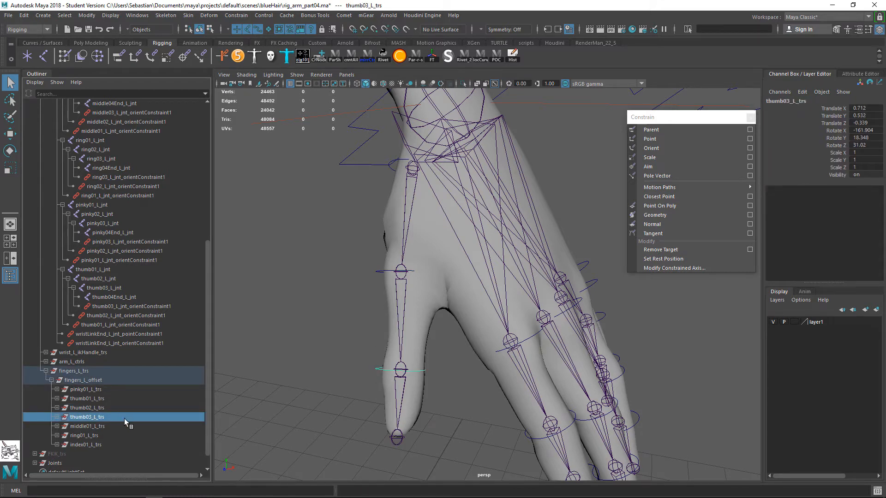
pyautogui.keyDown('shift'); pyautogui.click(378, 272); pyautogui.keyUp('shift')
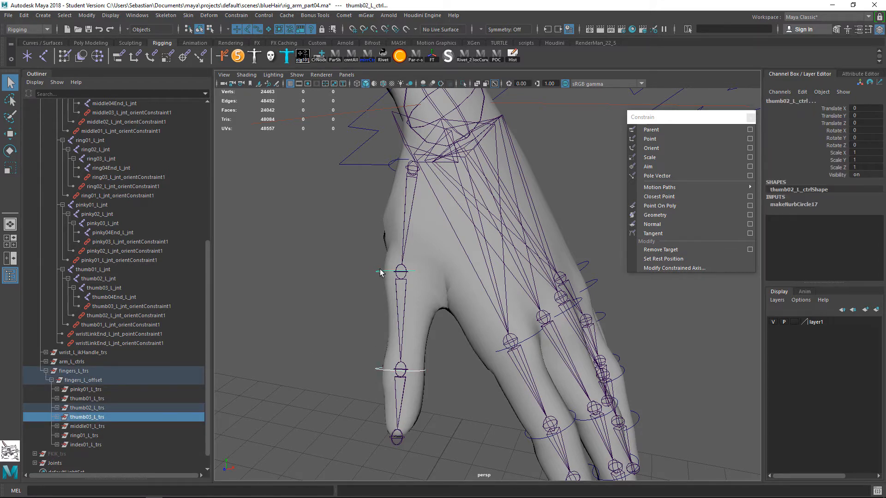
pyautogui.press('p')
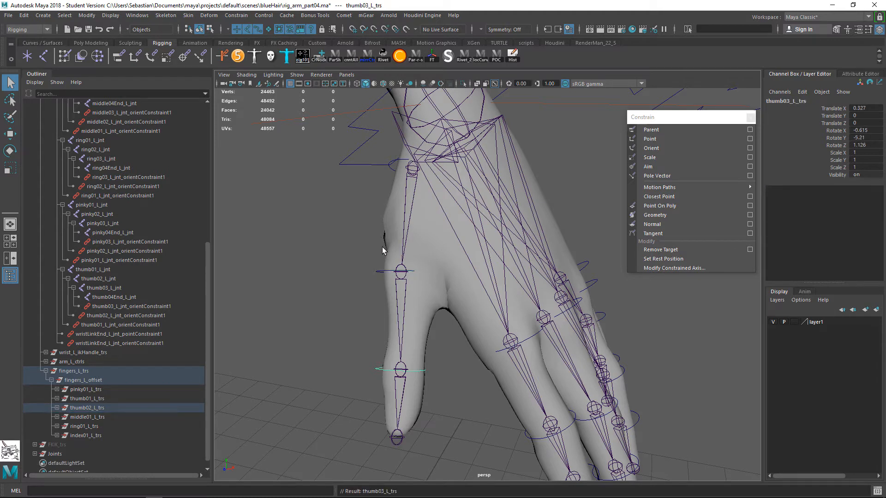
# - Try to parent the second thumb control, thumb02_L_ctrl, directly under thumb01_L_ctrl
pyautogui.moveTo(382, 251); pyautogui.dragTo(371, 289)
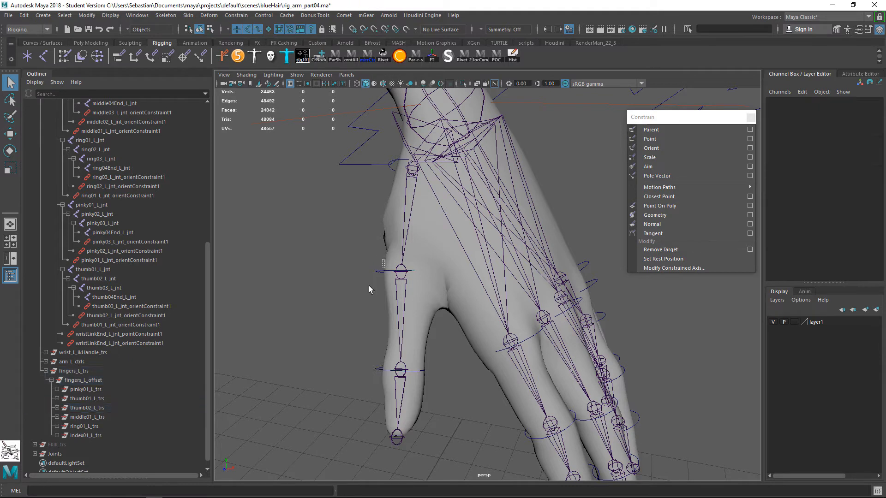
pyautogui.click(88, 408)
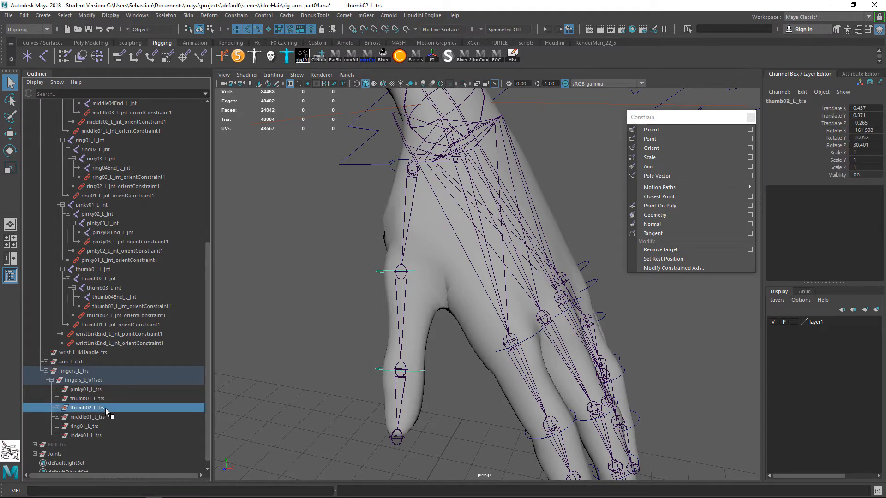
pyautogui.click(381, 271)
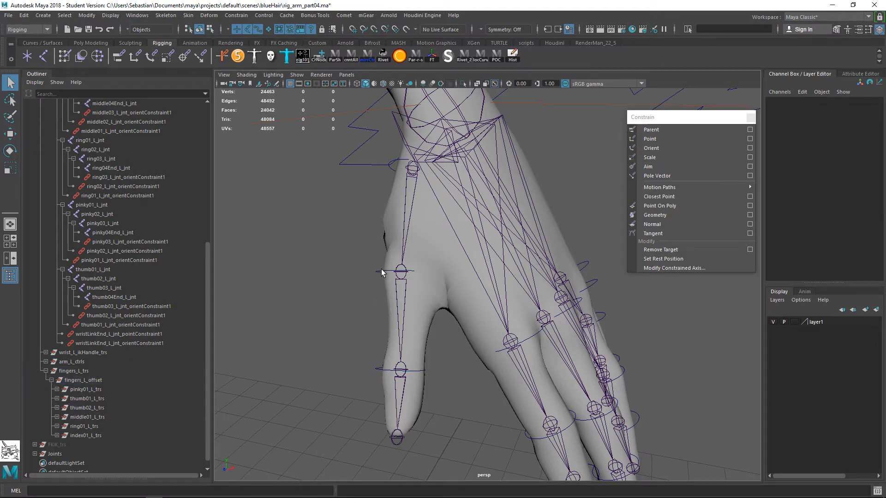
pyautogui.click(57, 408)
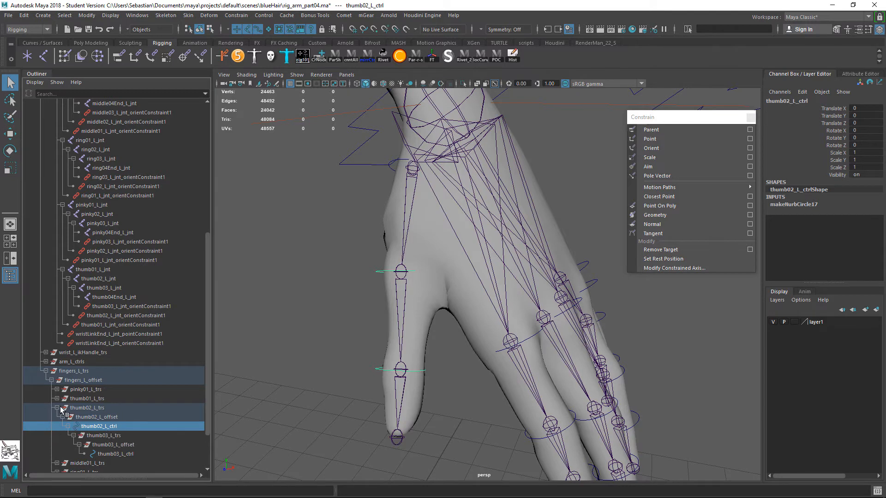
pyautogui.click(56, 408)
pyautogui.click(375, 283)
pyautogui.click(379, 272)
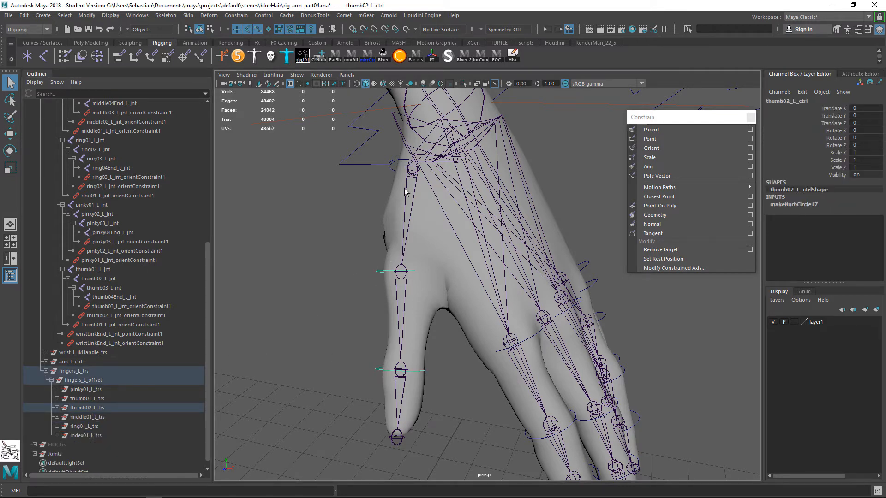
pyautogui.keyDown('shift'); pyautogui.click(391, 172); pyautogui.keyUp('shift')
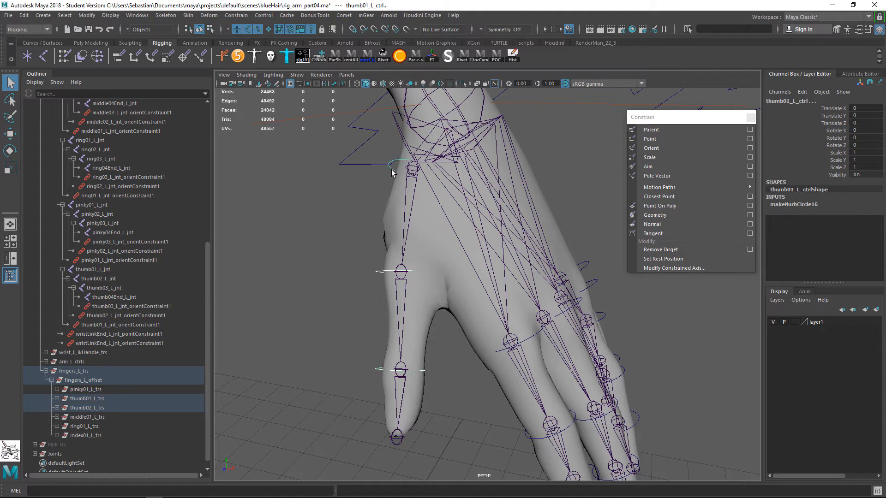
pyautogui.press('p')
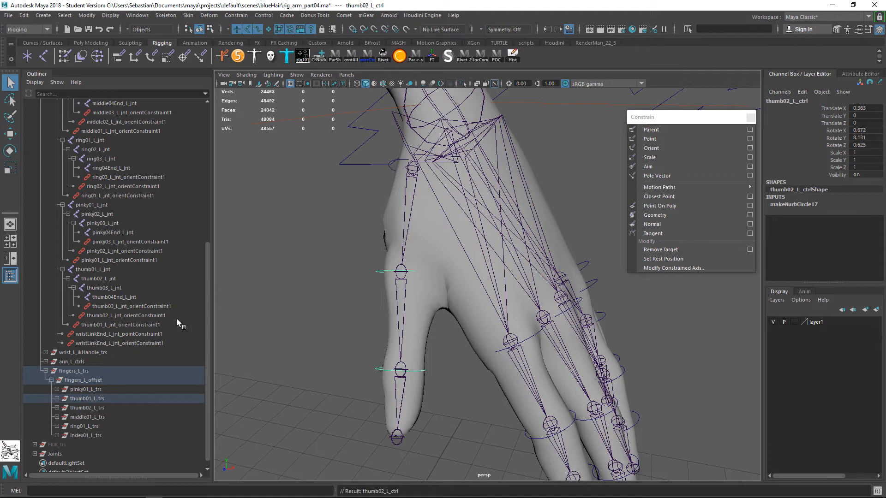
# - Examine the hierarchies under thumb01_L_trs and thumb02_L_trs to see where the thumb controls and offset groups sit
pyautogui.click(77, 409)
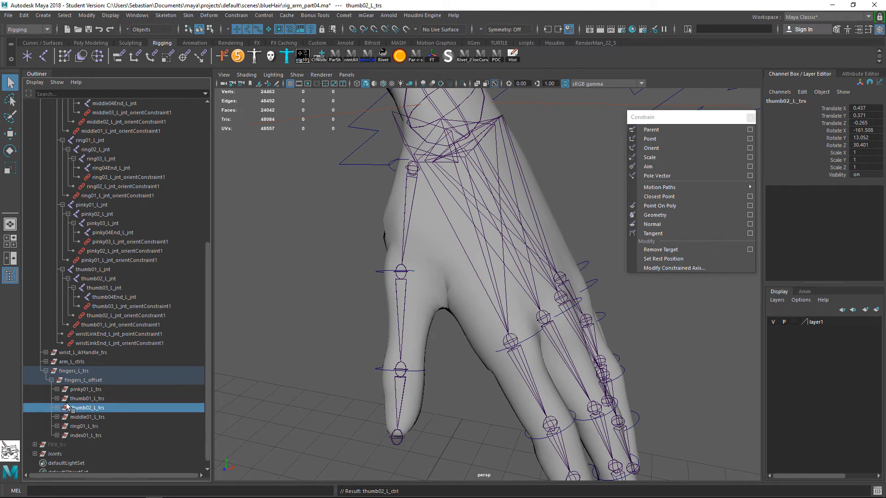
pyautogui.click(69, 399)
pyautogui.click(57, 399)
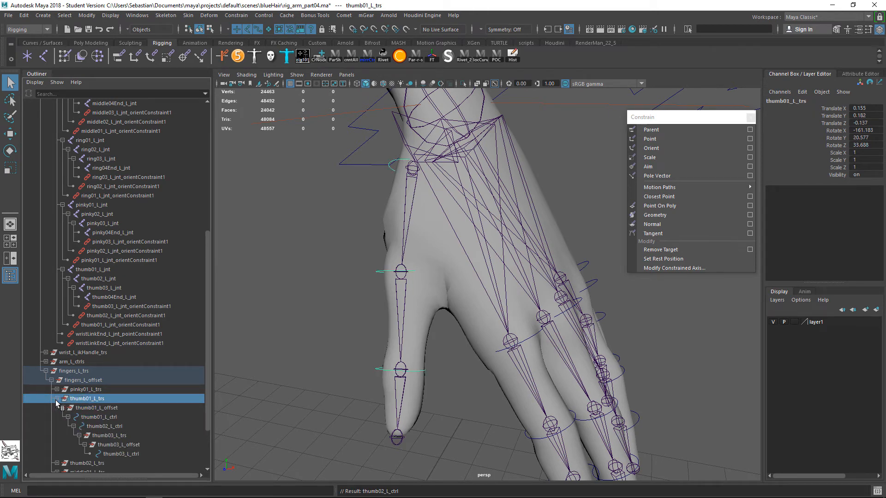
pyautogui.click(57, 400)
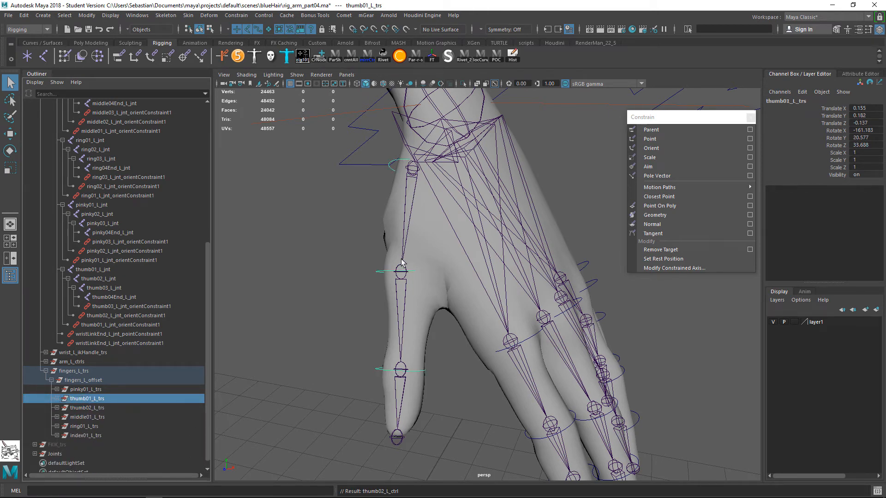
pyautogui.click(376, 273)
pyautogui.click(57, 399)
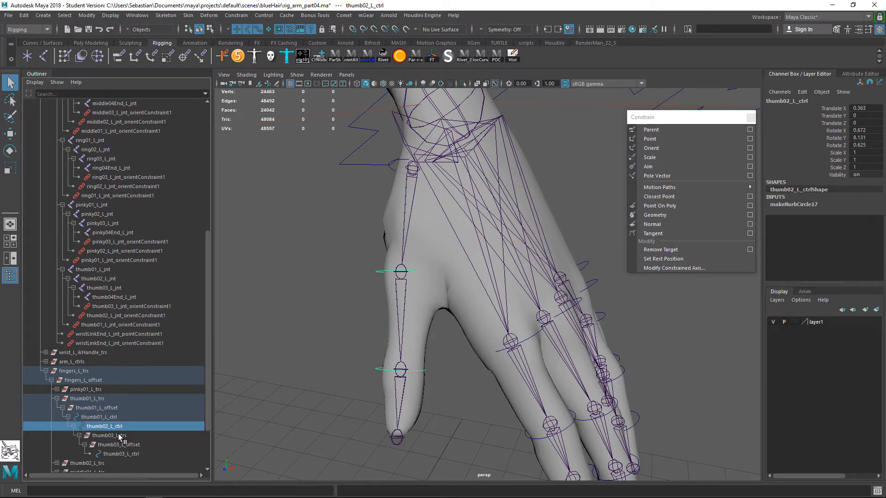
pyautogui.scroll(-3, 117, 420)
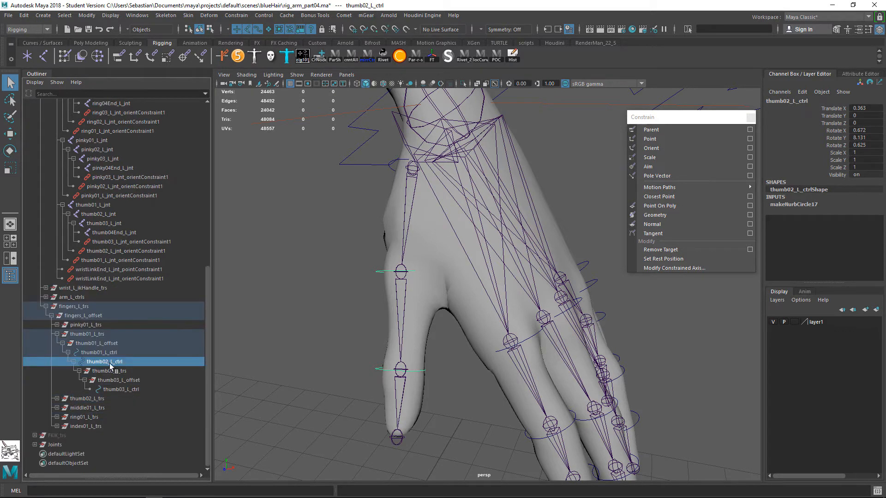
pyautogui.click(102, 400)
pyautogui.click(57, 399)
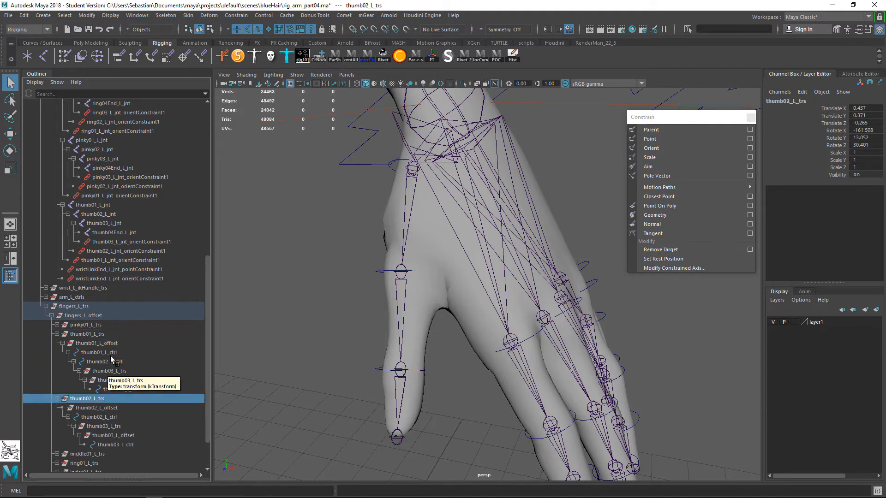
pyautogui.moveTo(116, 362); pyautogui.dragTo(140, 445)
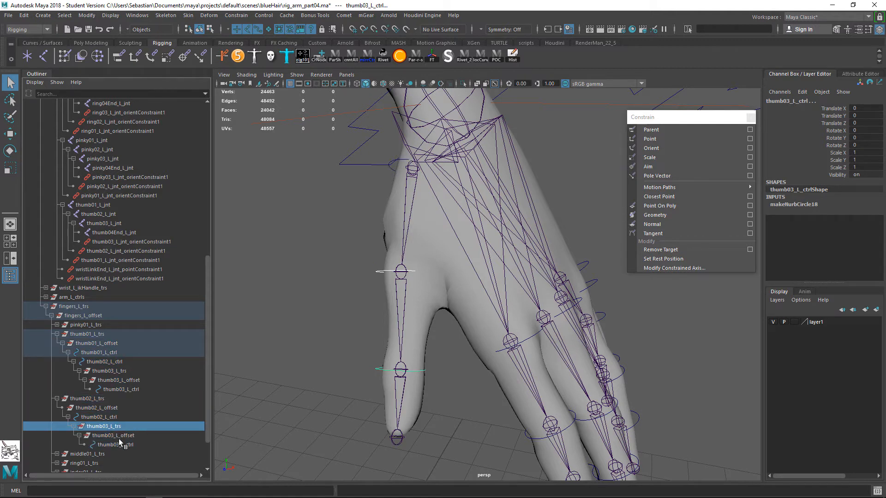
pyautogui.moveTo(106, 399); pyautogui.dragTo(118, 417)
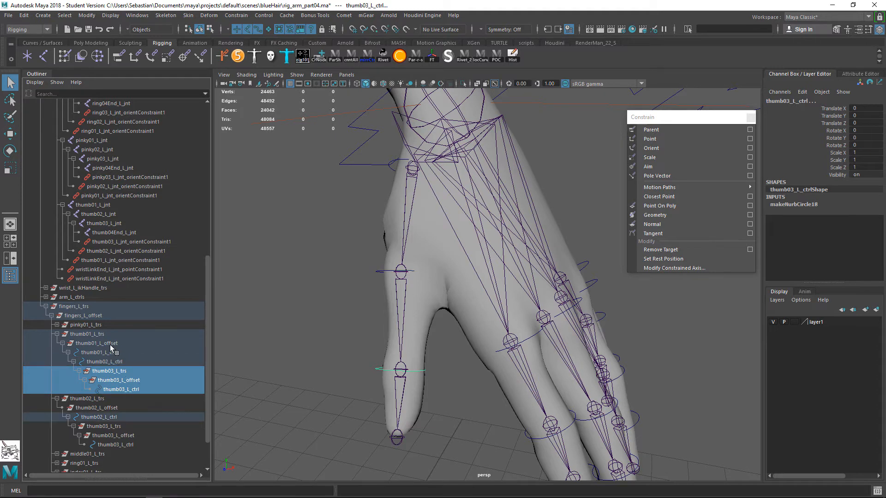
pyautogui.moveTo(109, 345); pyautogui.dragTo(111, 364)
# - Undo the parenting of thumb02_L_ctrl under thumb01_L_ctrl, keeping thumb03_L_trs under thumb02_L_ctrl
pyautogui.hotkey('ctrl', 'z')
pyautogui.hotkey('ctrl', 'z')
pyautogui.hotkey('ctrl', 'z')
pyautogui.hotkey('ctrl', 'z')
pyautogui.hotkey('ctrl', 'z')
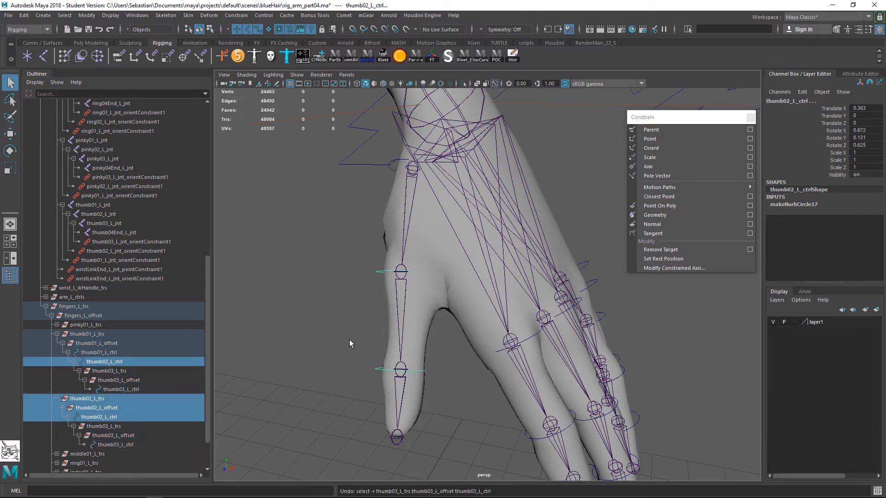
pyautogui.hotkey('ctrl', 'z')
pyautogui.hotkey('ctrl', 'z')
pyautogui.hotkey('ctrl', 'z')
pyautogui.hotkey('ctrl', 'z')
pyautogui.hotkey('ctrl', 'z')
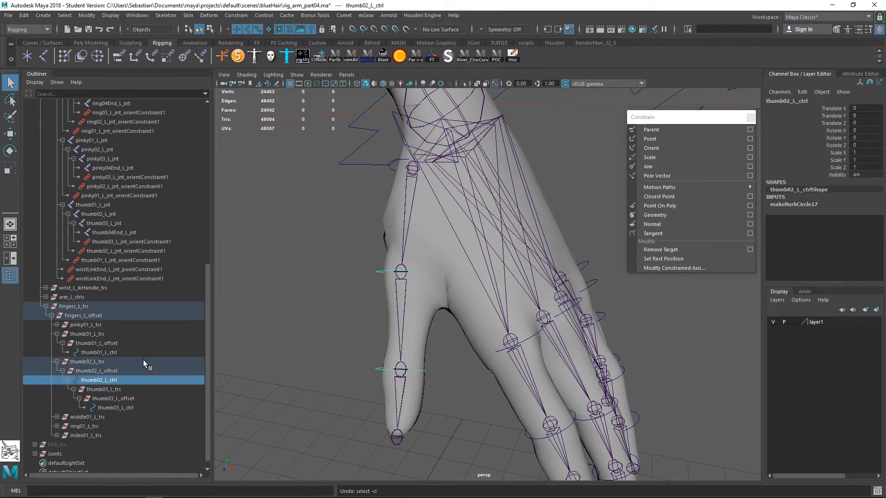
# - Parent the whole thumb02_L_trs group under the first thumb control, thumb01_L_ctrl
pyautogui.click(100, 362)
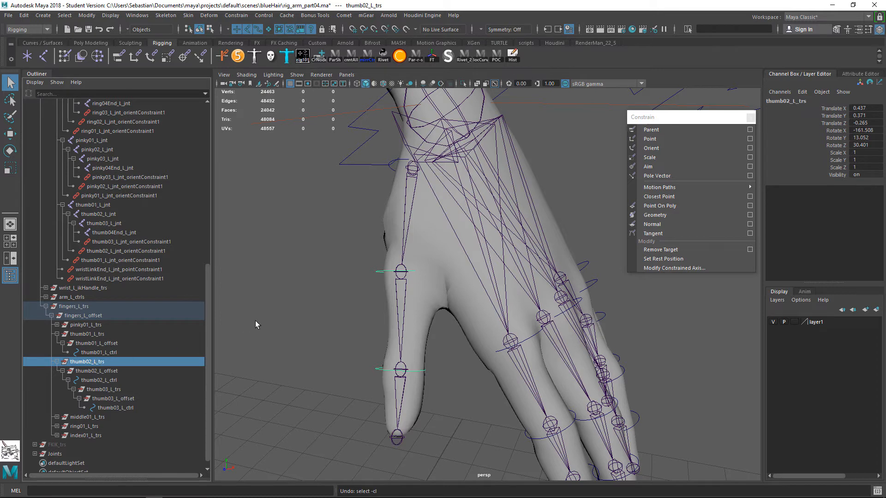
pyautogui.keyDown('shift'); pyautogui.click(392, 169); pyautogui.keyUp('shift')
pyautogui.press('p')
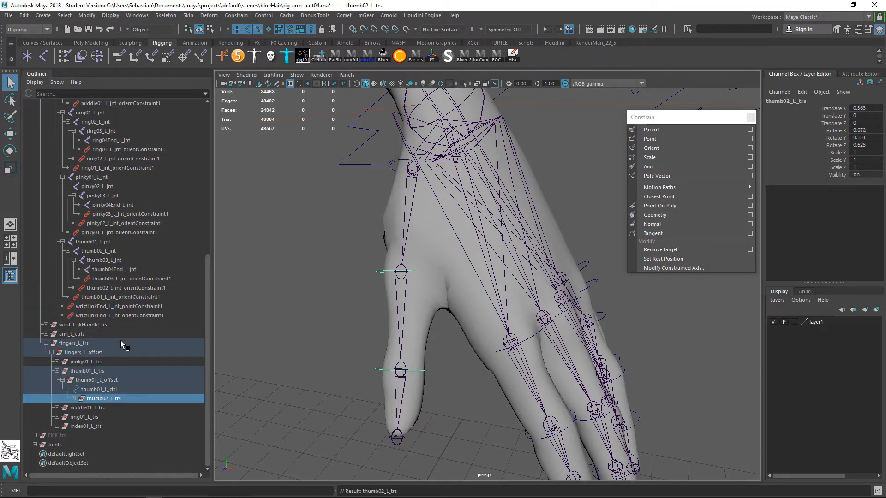
# - Review the full thumb hierarchy from thumb01_L_trs down to thumb03_L_ctrl, then collapse it and select thumb01_L_trs
pyautogui.keyDown('shift'); pyautogui.click(74, 399); pyautogui.keyUp('shift')
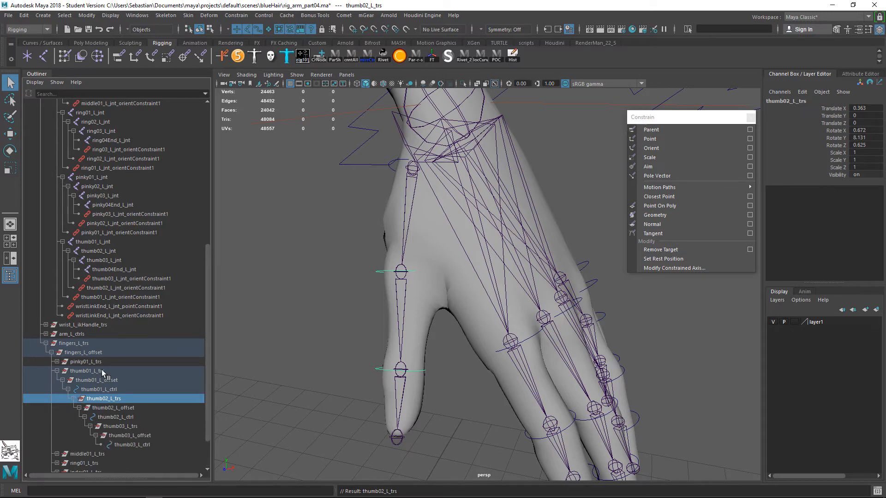
pyautogui.moveTo(104, 372); pyautogui.dragTo(146, 445)
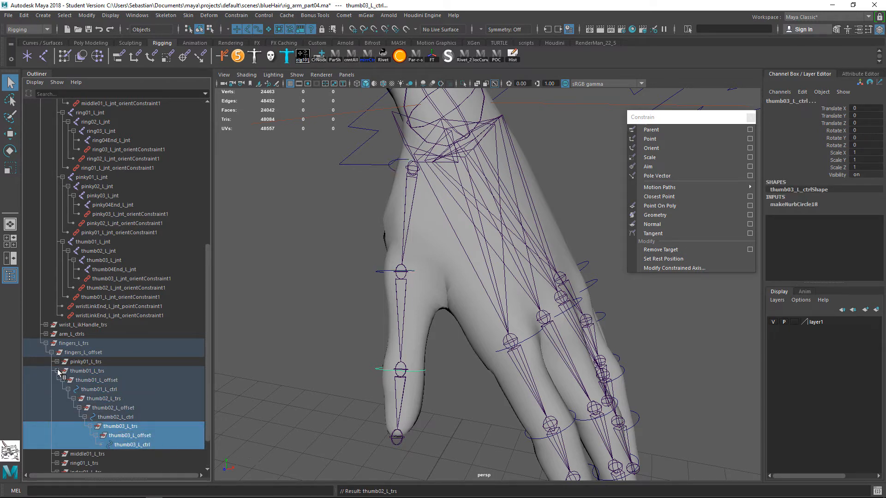
pyautogui.click(56, 371)
pyautogui.click(90, 399)
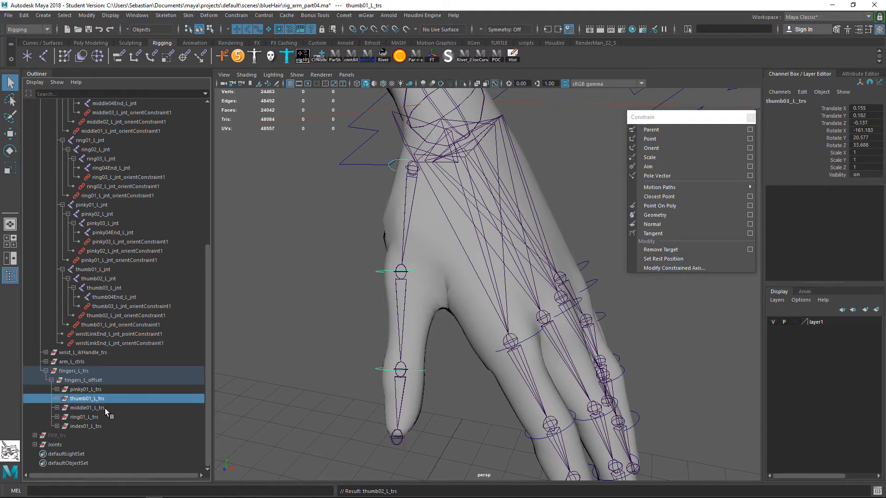
# - Check the middle01_L_trs, ring01_L_trs and index01_L_trs groups one after another against the finger controls in the view
pyautogui.keyDown('alt'); pyautogui.moveTo(475, 331); pyautogui.dragTo(418, 303, button='middle'); pyautogui.keyUp('alt')
pyautogui.click(87, 407)
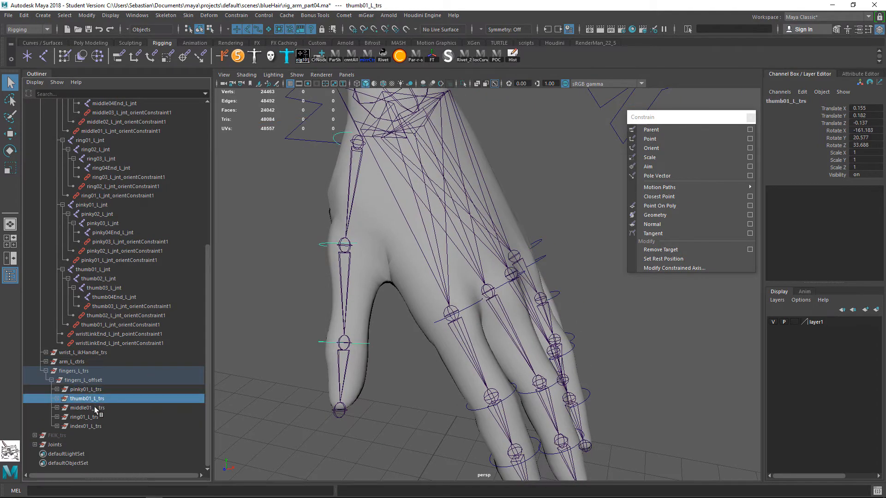
pyautogui.click(98, 417)
pyautogui.click(99, 426)
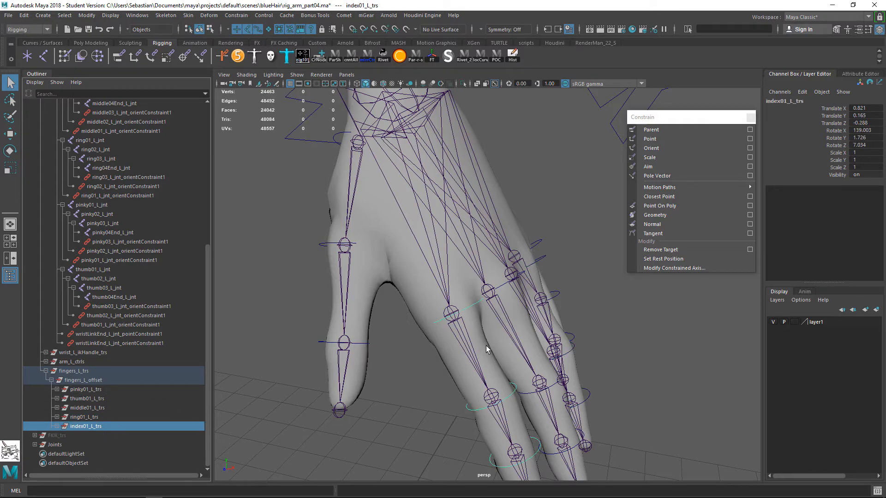
pyautogui.keyDown('alt'); pyautogui.moveTo(488, 350); pyautogui.dragTo(406, 364); pyautogui.keyUp('alt')
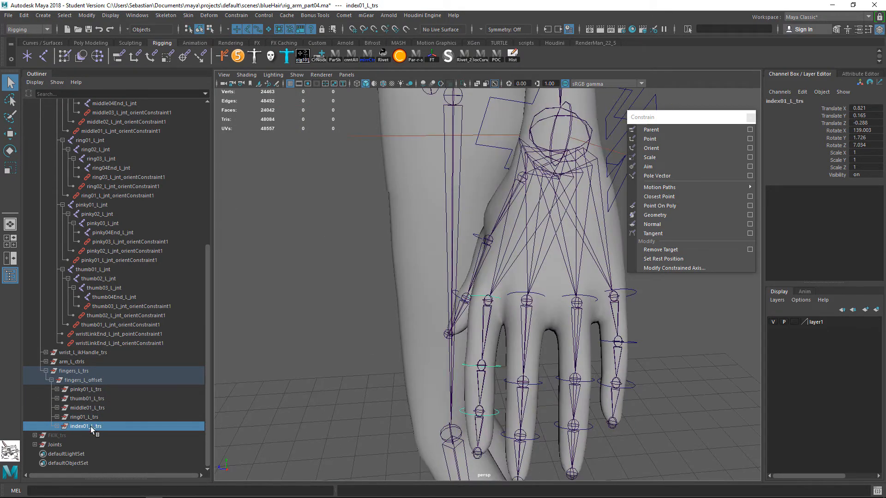
pyautogui.keyDown('alt'); pyautogui.moveTo(505, 352); pyautogui.dragTo(445, 182); pyautogui.keyUp('alt')
# - Inspect the wrist IK control and the first index finger control, index01_L_ctrl, on the left hand
pyautogui.click(396, 164)
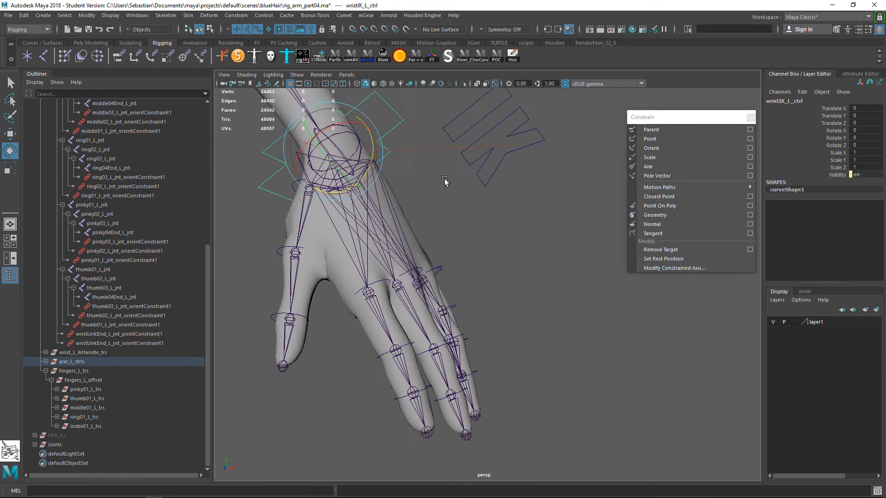
pyautogui.keyDown('alt'); pyautogui.moveTo(445, 182); pyautogui.dragTo(501, 286, button='right'); pyautogui.keyUp('alt')
pyautogui.keyDown('alt'); pyautogui.moveTo(500, 287); pyautogui.dragTo(465, 229); pyautogui.keyUp('alt')
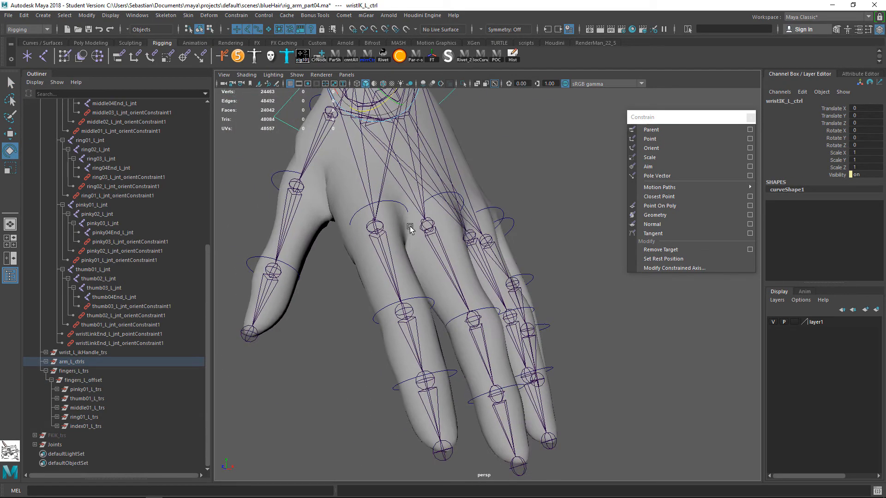
pyautogui.click(399, 202)
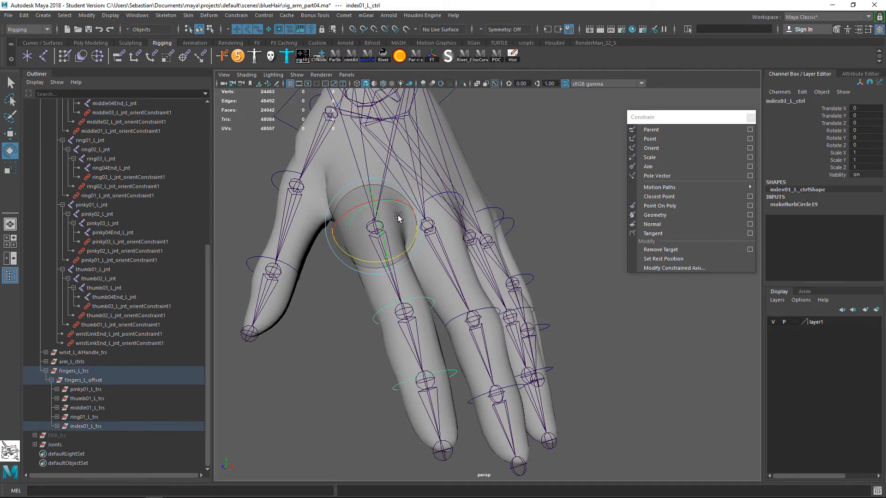
pyautogui.keyDown('alt'); pyautogui.moveTo(391, 225); pyautogui.dragTo(643, 216); pyautogui.keyUp('alt')
# - Close the floating Constrain menu and clear the selection, leaving the left wrist and its controls in view
pyautogui.click(750, 117)
pyautogui.press('q')
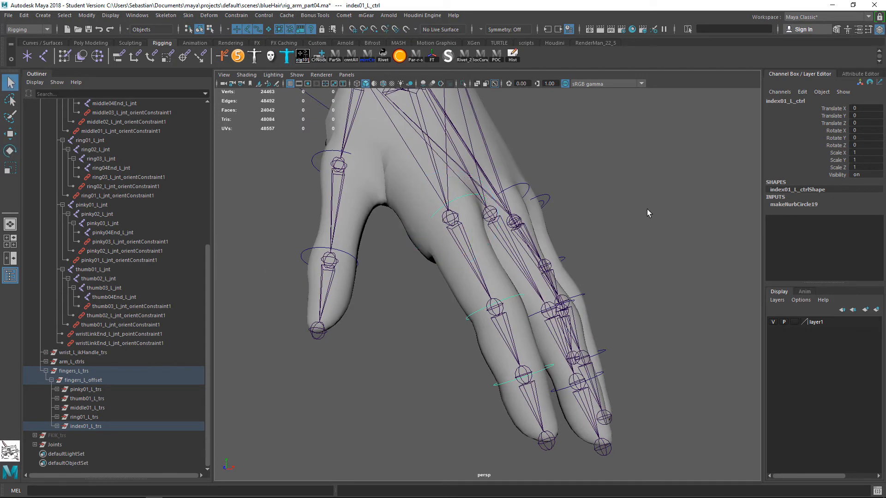
pyautogui.click(591, 225)
pyautogui.keyDown('alt'); pyautogui.moveTo(577, 224); pyautogui.dragTo(647, 231); pyautogui.keyUp('alt')
pyautogui.keyDown('alt'); pyautogui.moveTo(646, 231); pyautogui.dragTo(572, 227, button='right'); pyautogui.keyUp('alt')
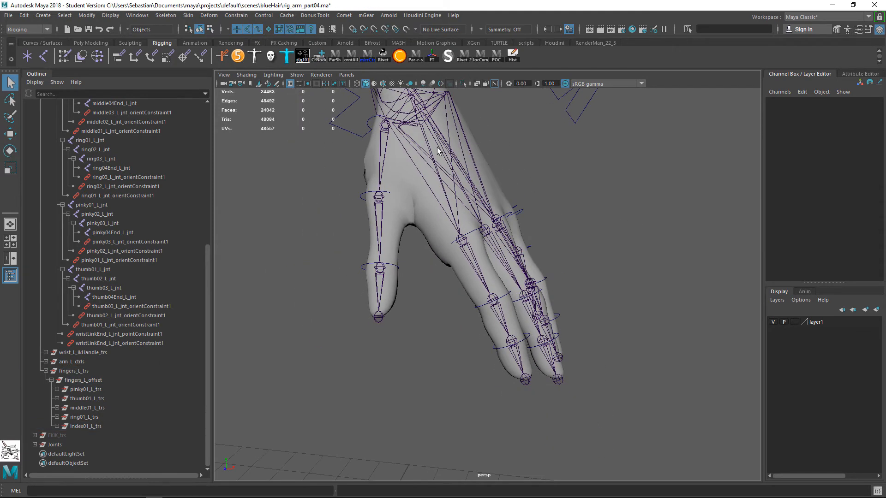
pyautogui.keyDown('alt'); pyautogui.moveTo(540, 138); pyautogui.dragTo(560, 257, button='middle'); pyautogui.keyUp('alt')
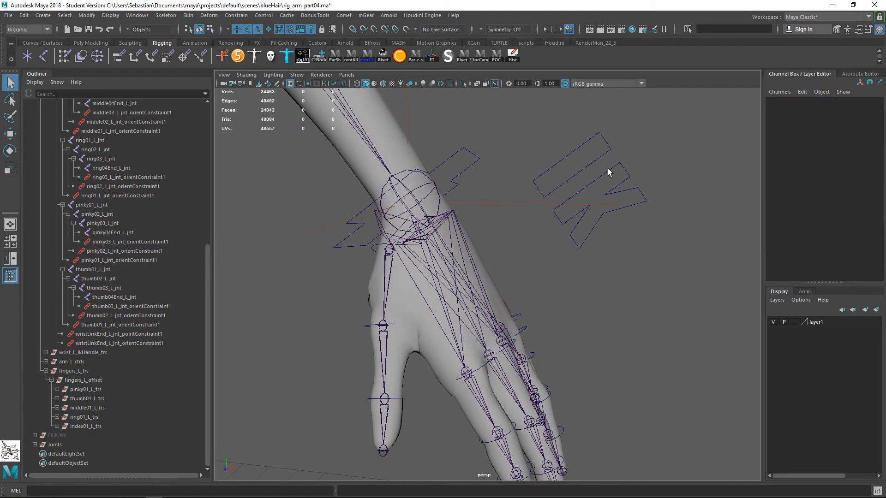
# - Inspect the FK IK attribute and connections of armFKIK_L_ctrl beside the left wrist, then clear the selection
pyautogui.click(609, 173)
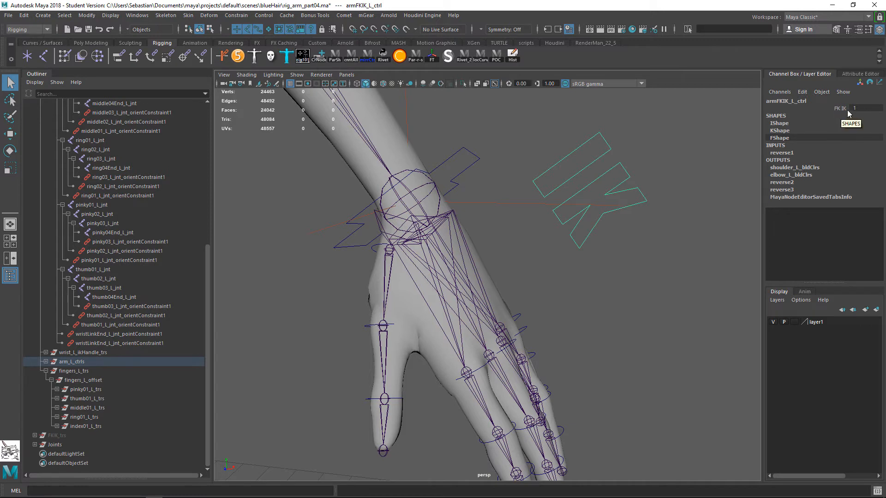
pyautogui.scroll(-5, 365, 193)
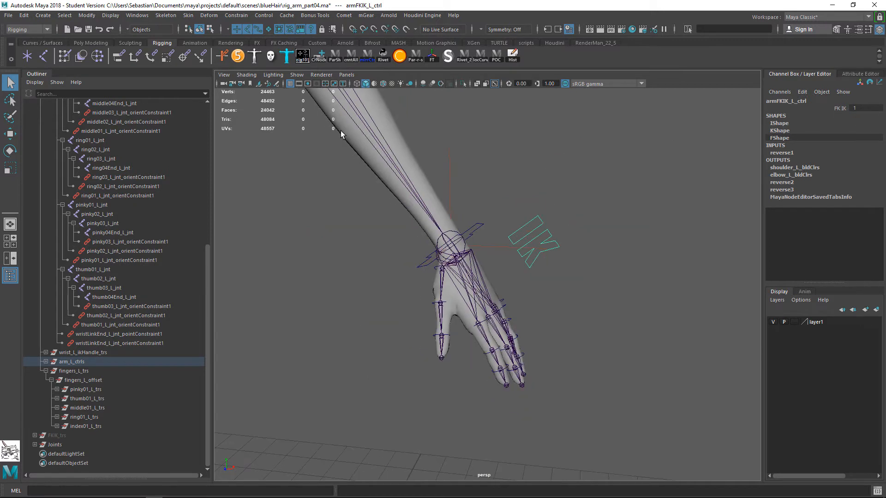
pyautogui.scroll(-2, 341, 134)
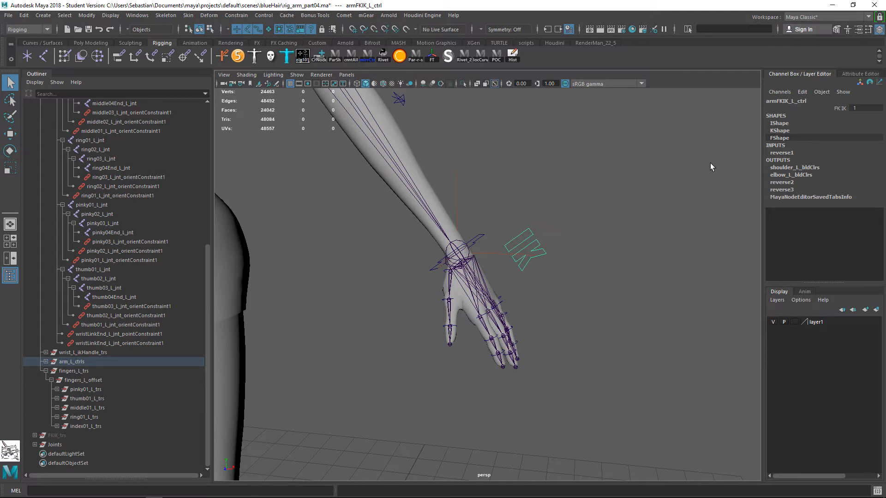
pyautogui.scroll(3, 600, 208)
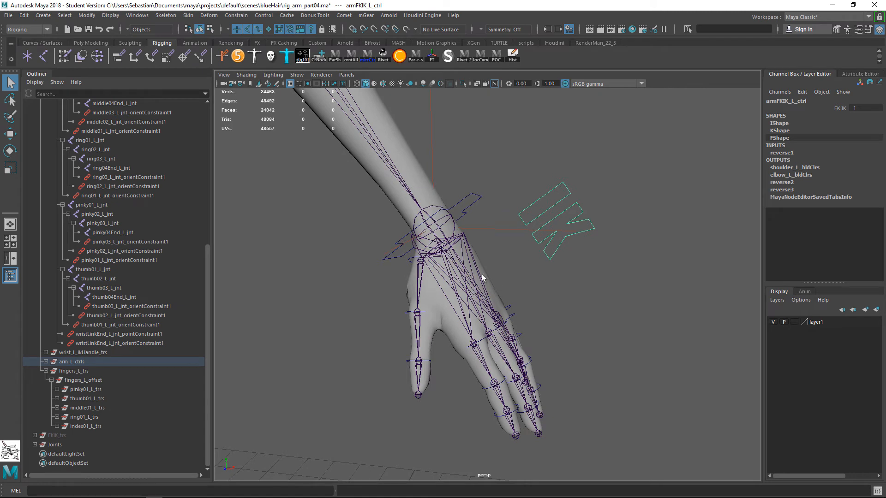
pyautogui.moveTo(610, 184); pyautogui.dragTo(543, 197)
pyautogui.click(568, 301)
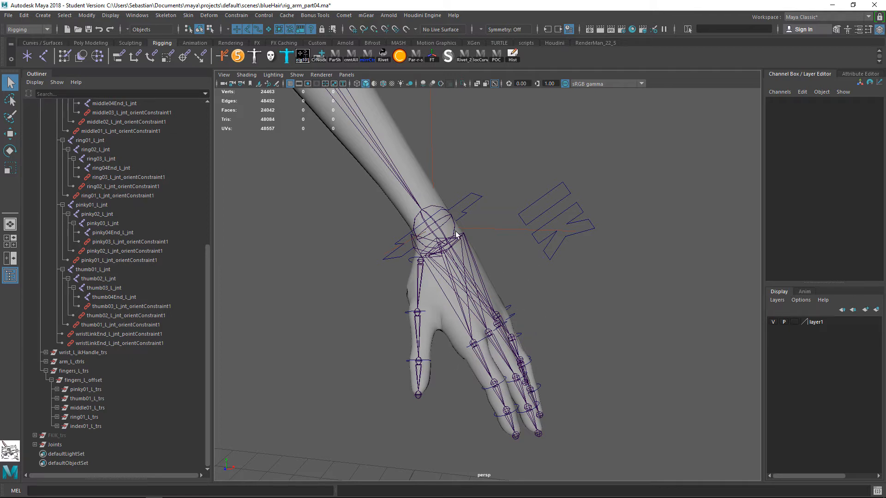
# - Hide the joints in the viewport to view only the arm's controls and select armFKIK_L_ctrl
pyautogui.keyDown('alt'); pyautogui.moveTo(512, 293); pyautogui.dragTo(544, 299); pyautogui.keyUp('alt')
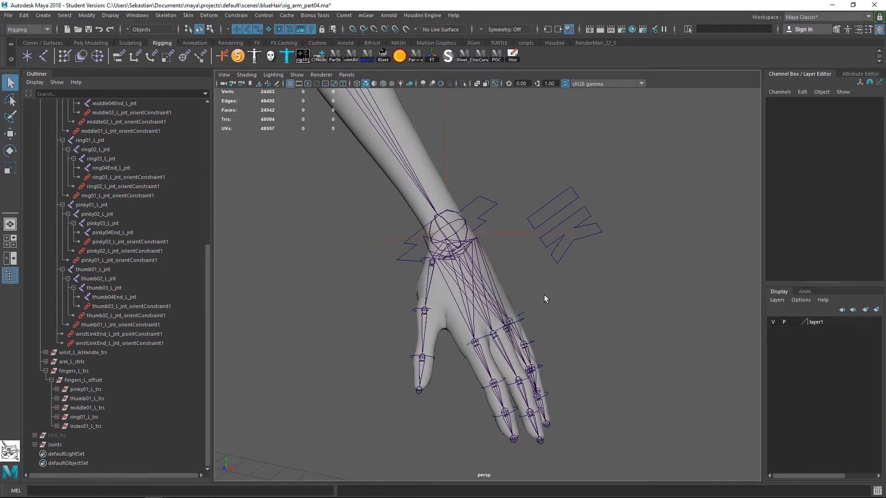
pyautogui.scroll(4, 547, 290)
pyautogui.click(296, 75)
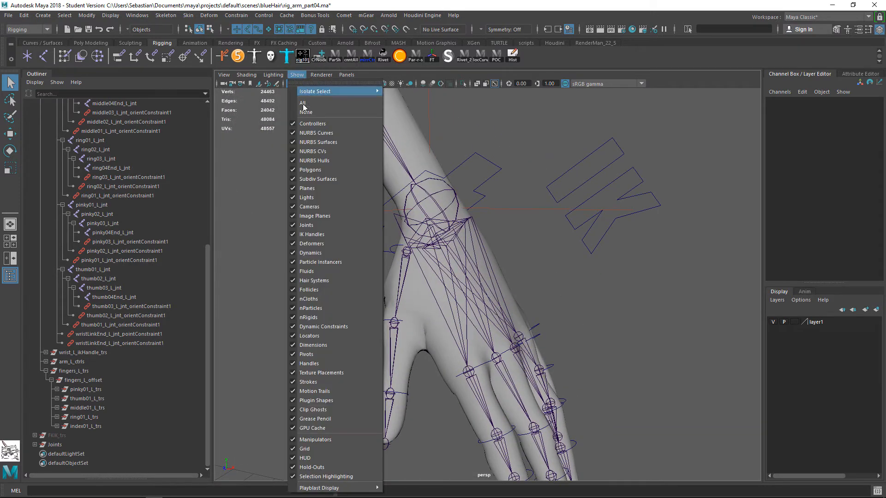
pyautogui.click(330, 225)
pyautogui.keyDown('alt'); pyautogui.moveTo(614, 287); pyautogui.dragTo(485, 281, button='right'); pyautogui.keyUp('alt')
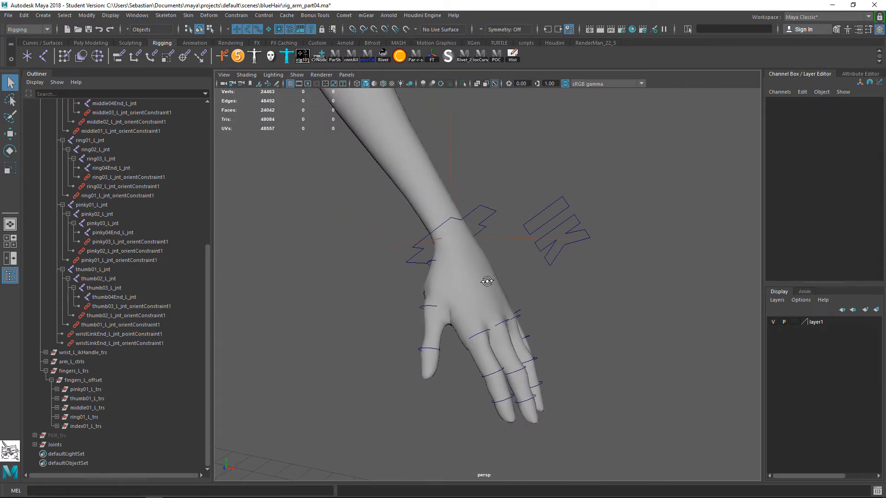
pyautogui.keyDown('alt'); pyautogui.moveTo(484, 281); pyautogui.dragTo(564, 200); pyautogui.keyUp('alt')
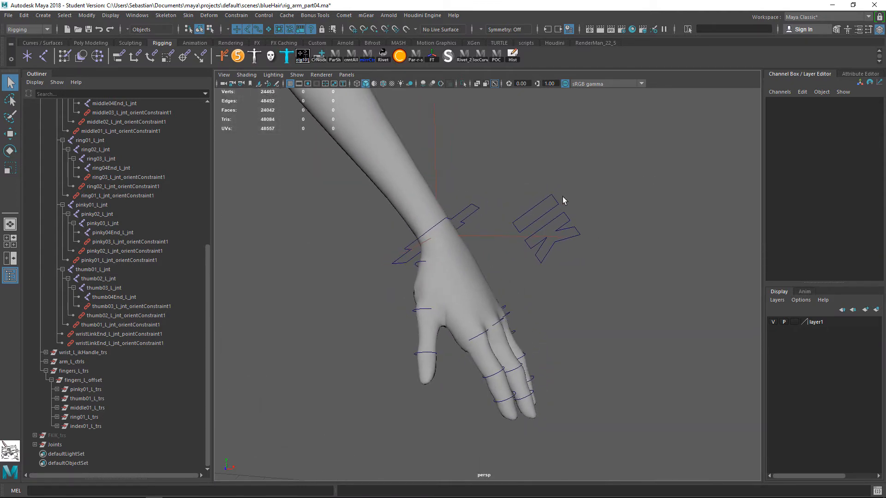
pyautogui.click(552, 209)
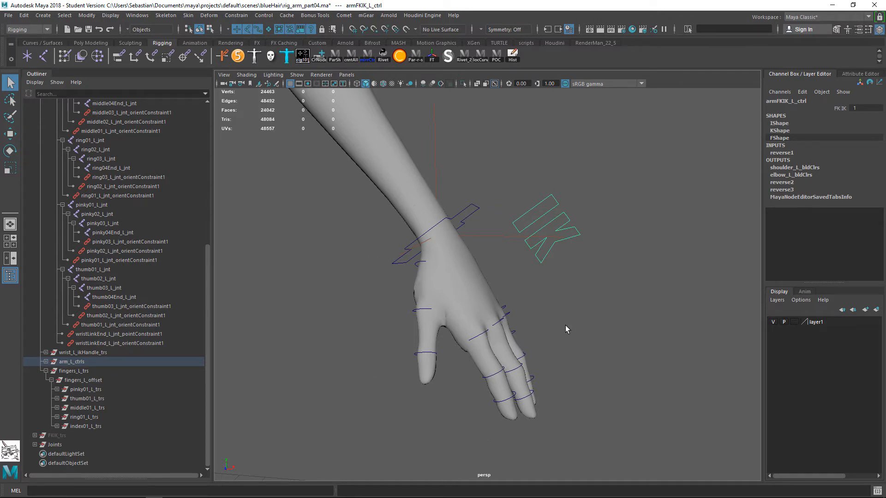
# - Show the joints in the viewport again and deselect the FK/IK control
pyautogui.click(320, 75)
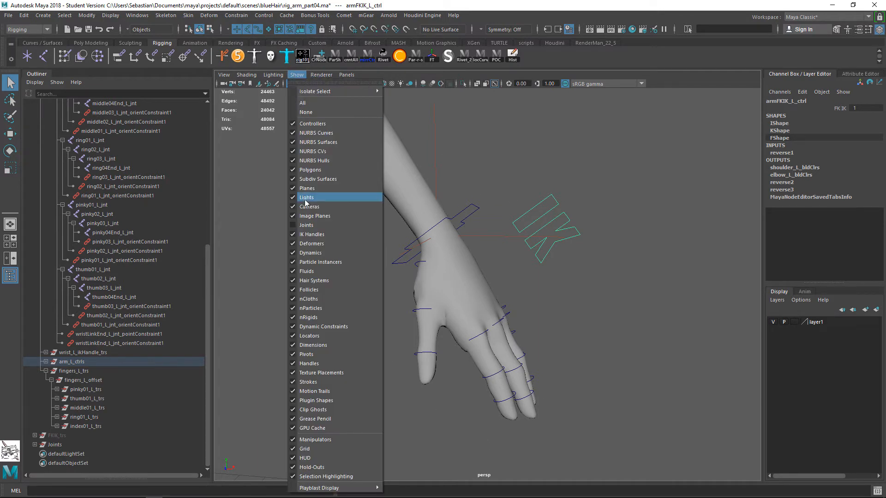
pyautogui.click(333, 225)
pyautogui.keyDown('alt'); pyautogui.moveTo(635, 292); pyautogui.dragTo(600, 305); pyautogui.keyUp('alt')
pyautogui.keyDown('alt'); pyautogui.moveTo(600, 304); pyautogui.dragTo(607, 330, button='right'); pyautogui.keyUp('alt')
pyautogui.keyDown('alt'); pyautogui.moveTo(608, 331); pyautogui.dragTo(540, 231, button='middle'); pyautogui.keyUp('alt')
pyautogui.keyDown('alt'); pyautogui.moveTo(540, 230); pyautogui.dragTo(567, 306, button='right'); pyautogui.keyUp('alt')
pyautogui.keyDown('alt'); pyautogui.moveTo(628, 159); pyautogui.dragTo(560, 183, button='right'); pyautogui.keyUp('alt')
pyautogui.click(584, 200)
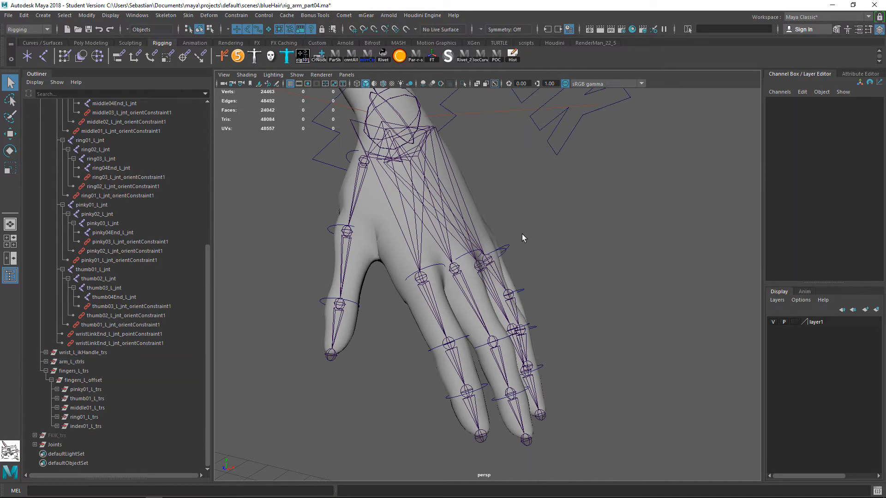
# - Create a circleY control shape with the Comet shapes at the wristLinkEnd_L_jnt joint
pyautogui.keyDown('alt'); pyautogui.moveTo(522, 236); pyautogui.dragTo(453, 231, button='right'); pyautogui.keyUp('alt')
pyautogui.keyDown('alt'); pyautogui.moveTo(453, 231); pyautogui.dragTo(463, 237); pyautogui.keyUp('alt')
pyautogui.click(446, 194)
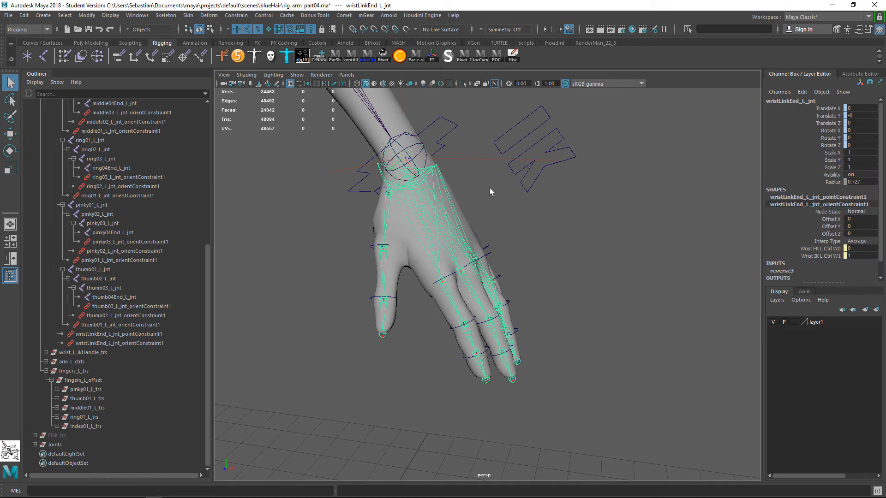
pyautogui.press('w')
pyautogui.keyDown('alt'); pyautogui.moveTo(467, 183); pyautogui.dragTo(471, 217); pyautogui.keyUp('alt')
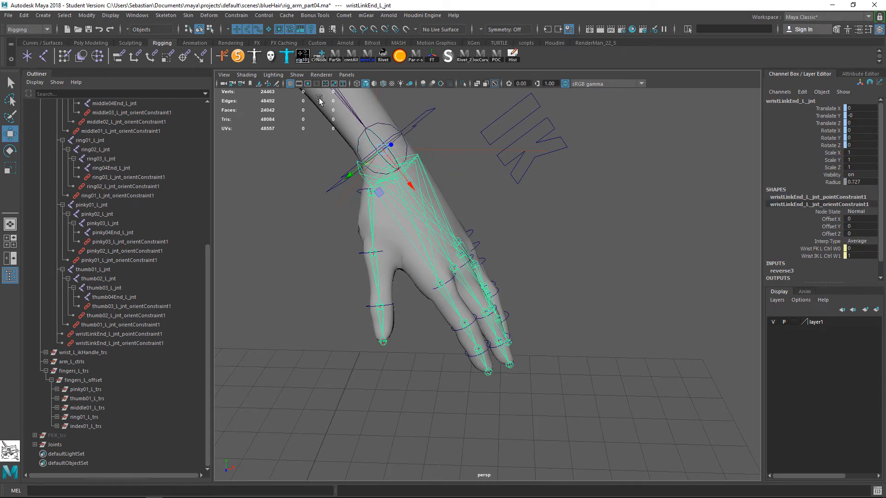
pyautogui.scroll(8, 96, 209)
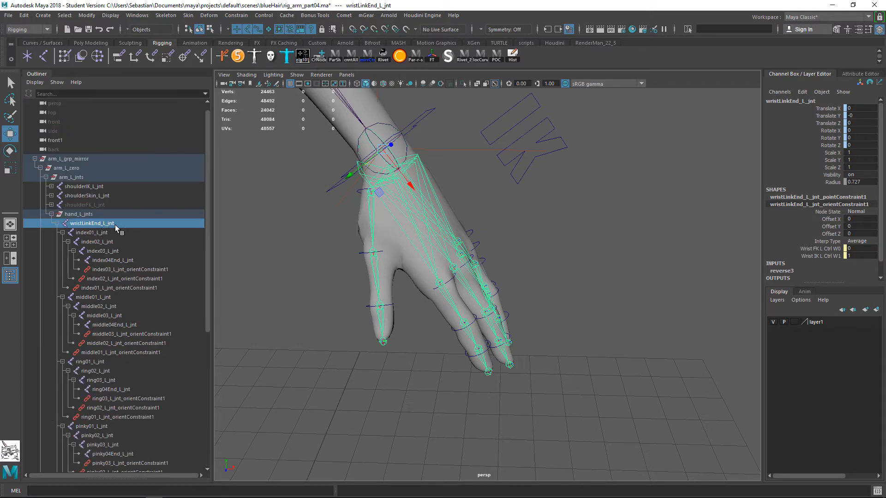
pyautogui.click(260, 15)
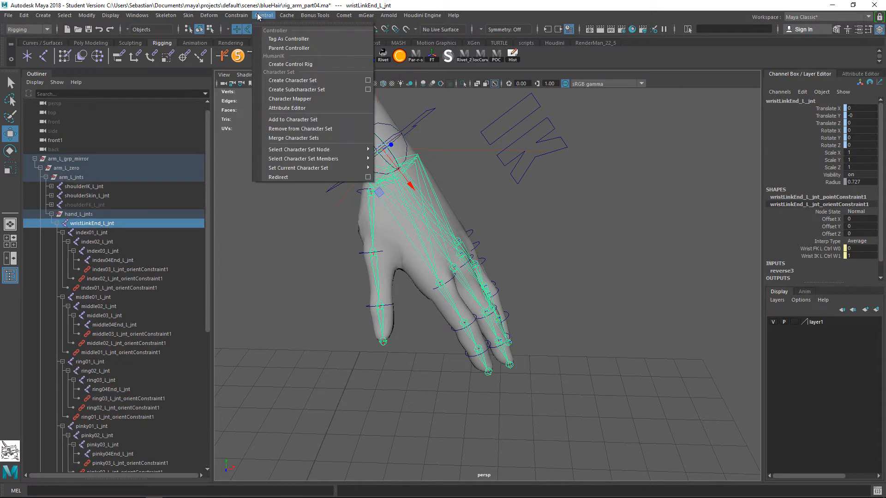
pyautogui.moveTo(348, 17)
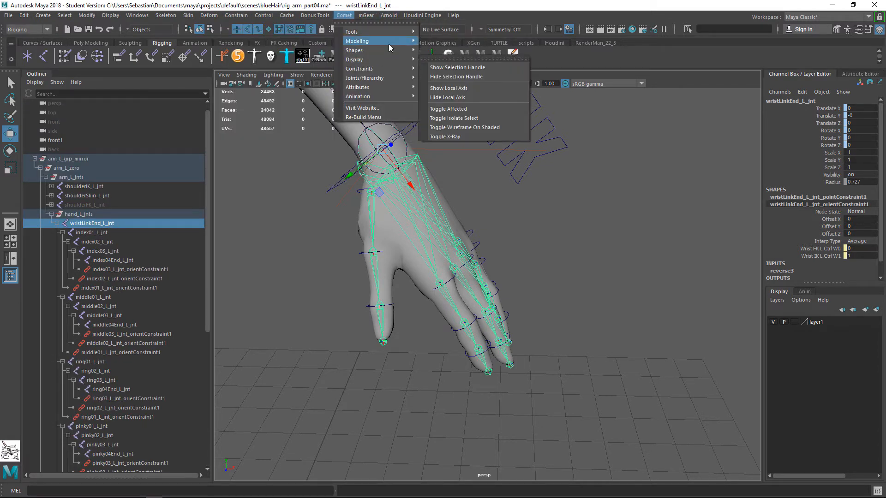
pyautogui.moveTo(392, 50)
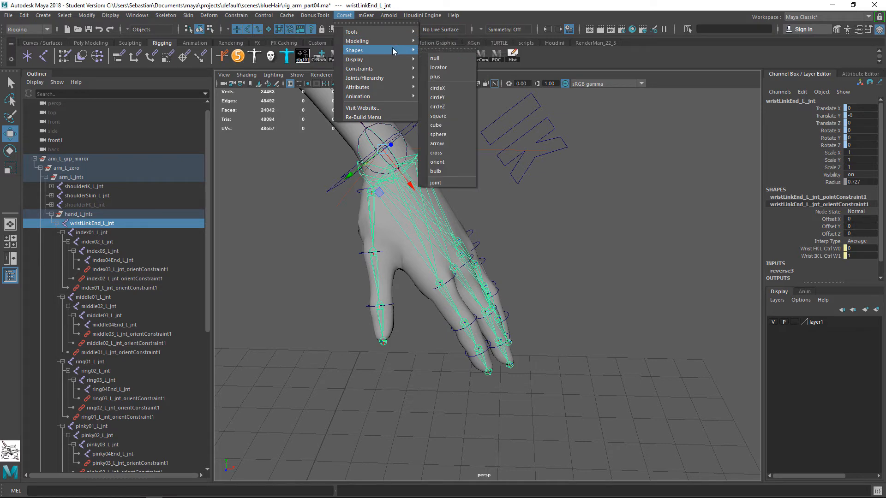
pyautogui.click(450, 99)
pyautogui.scroll(5, 358, 196)
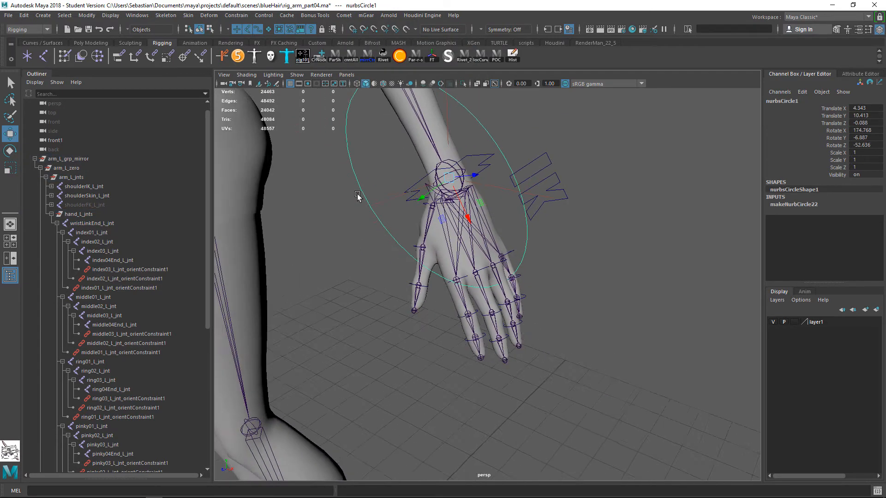
pyautogui.keyDown('alt'); pyautogui.moveTo(358, 196); pyautogui.dragTo(389, 196); pyautogui.keyUp('alt')
pyautogui.keyDown('alt'); pyautogui.moveTo(427, 173); pyautogui.dragTo(427, 197, button='middle'); pyautogui.keyUp('alt')
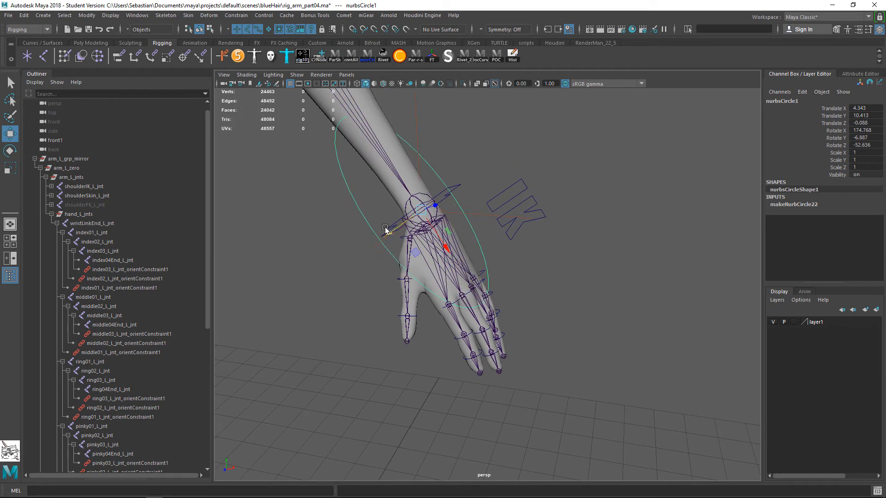
# - Parent the new circle curve under wristLinkEnd_L_jnt in the hand_L_jnts hierarchy
pyautogui.scroll(-10, 110, 422)
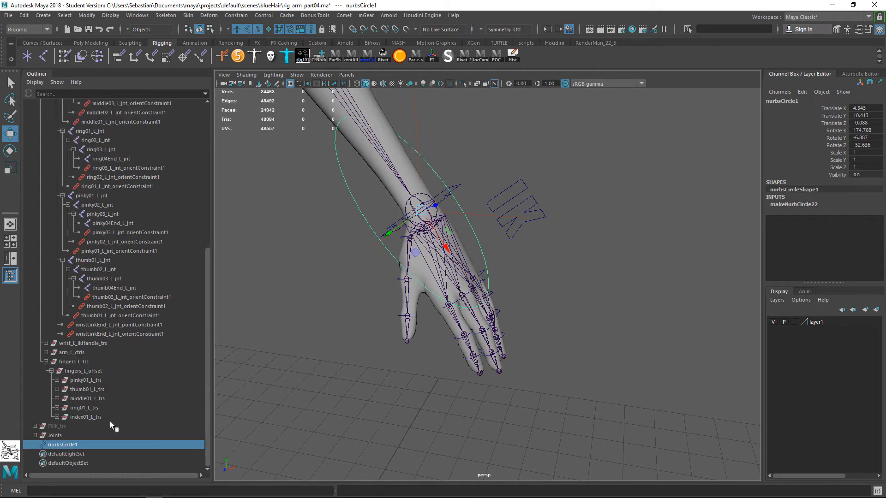
pyautogui.scroll(3, 116, 199)
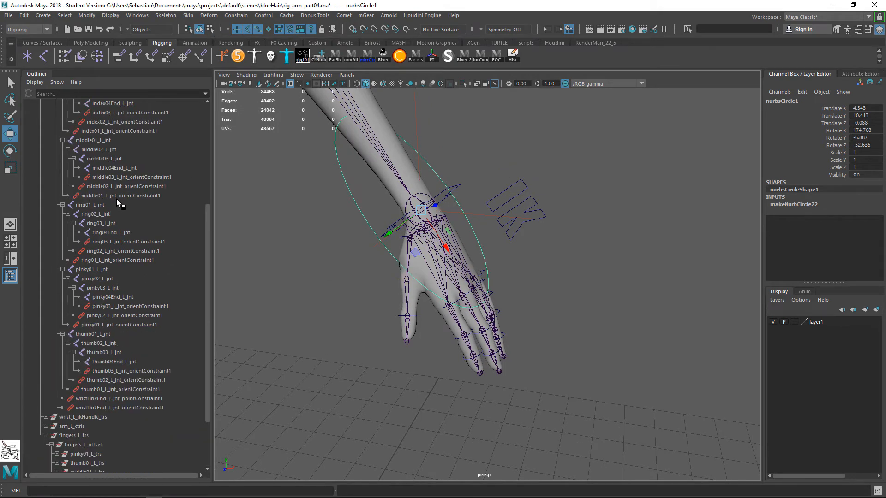
pyautogui.scroll(6, 117, 198)
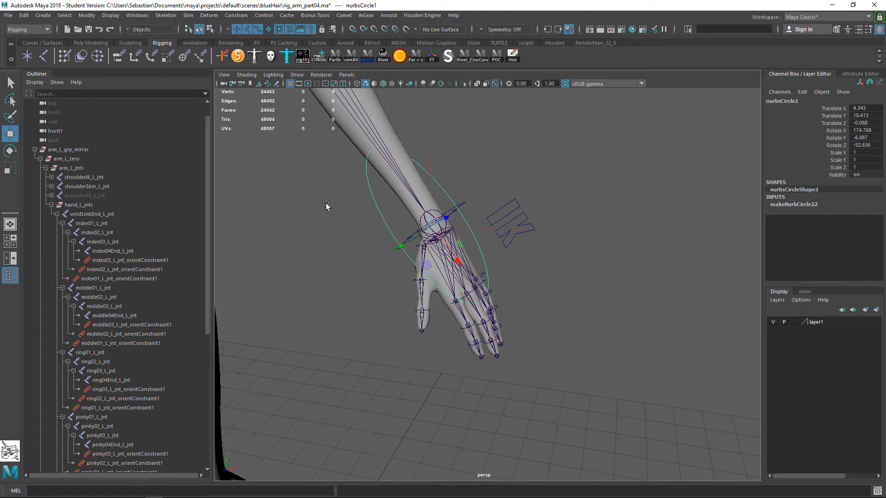
pyautogui.scroll(1, 107, 242)
pyautogui.scroll(-1, 113, 272)
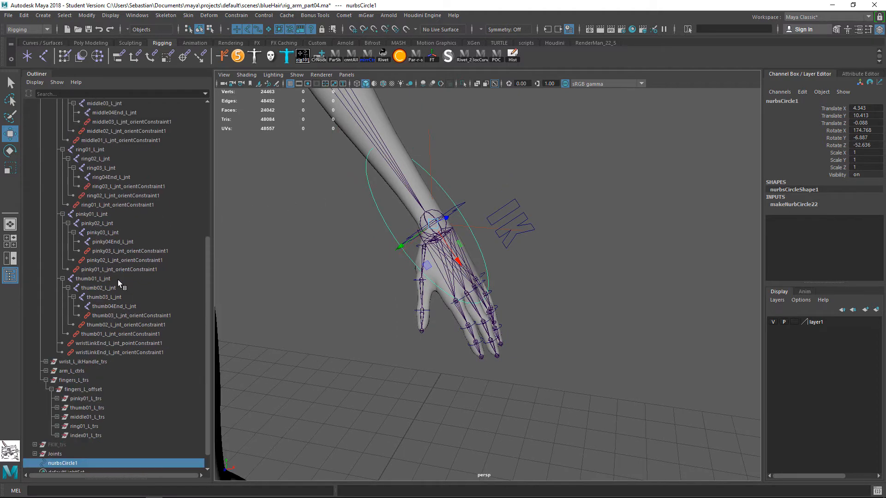
pyautogui.scroll(1, 115, 271)
pyautogui.click(110, 232)
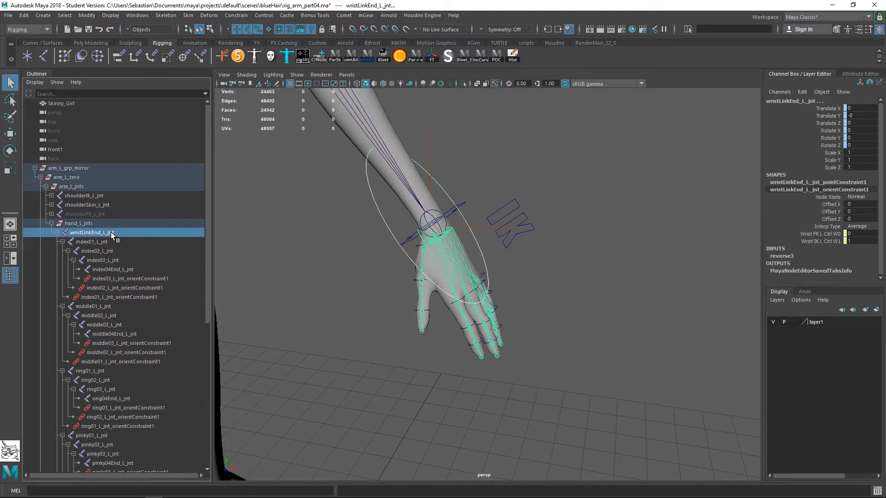
pyautogui.press('p')
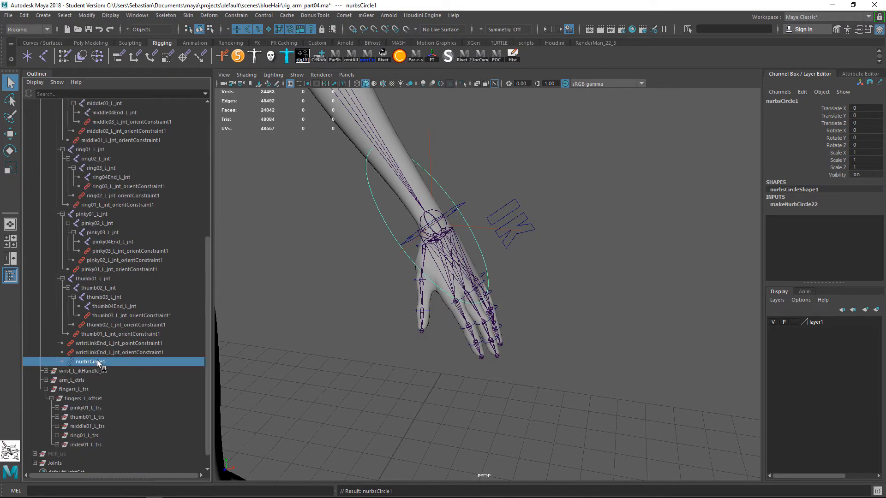
# - Group the new circle curve under wristLinkEnd_L_jnt twice so it sits inside two nested groups
pyautogui.hotkey('ctrl', 'g')
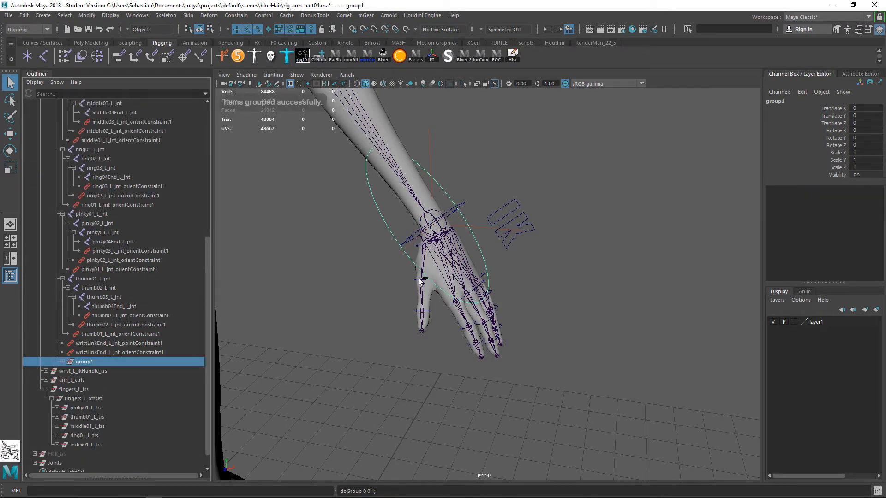
pyautogui.press('w')
pyautogui.scroll(2, 443, 265)
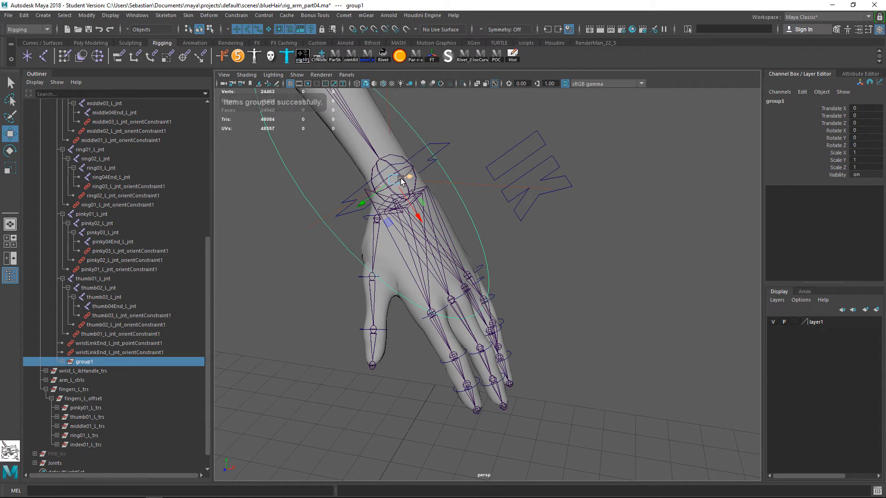
pyautogui.click(62, 362)
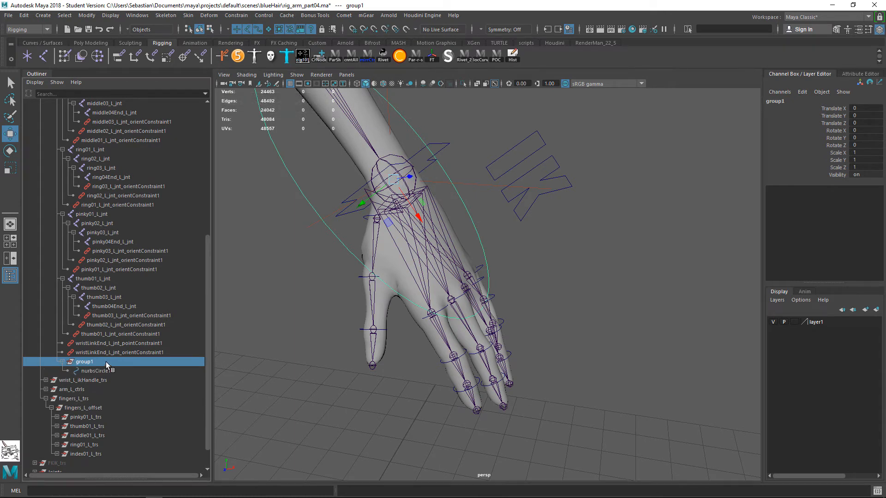
pyautogui.hotkey('ctrl', 'g')
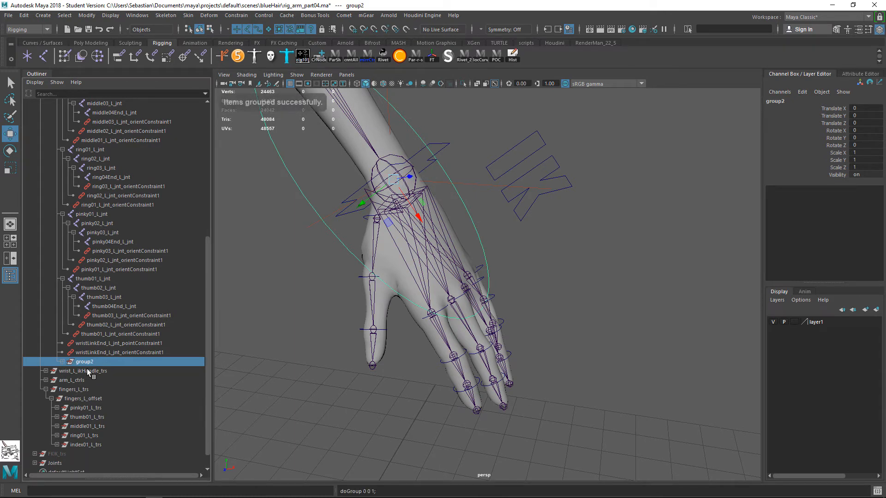
pyautogui.click(61, 362)
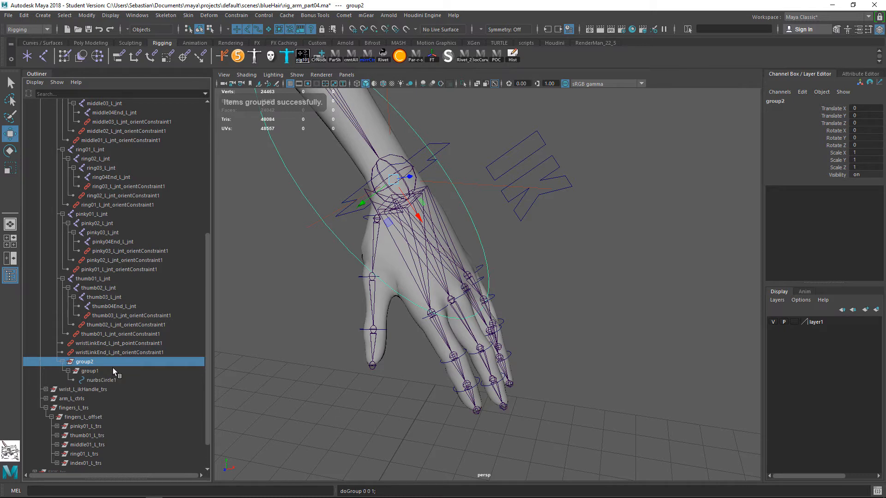
# - Rename the circle curve inside the nested groups as fingers_L_ctrls
pyautogui.click(118, 379)
pyautogui.doubleClick(116, 380)
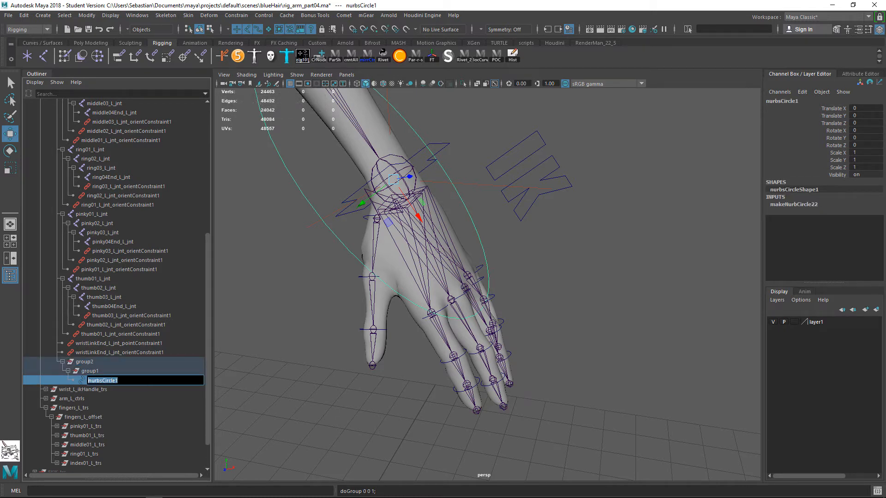
pyautogui.write('asd')
pyautogui.moveTo(146, 381); pyautogui.dragTo(42, 382)
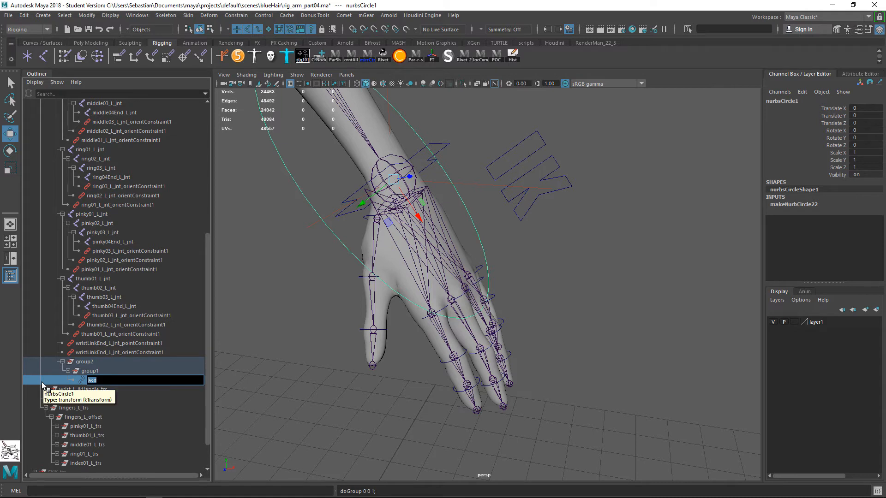
pyautogui.write('fingers?')
pyautogui.press('capslock')
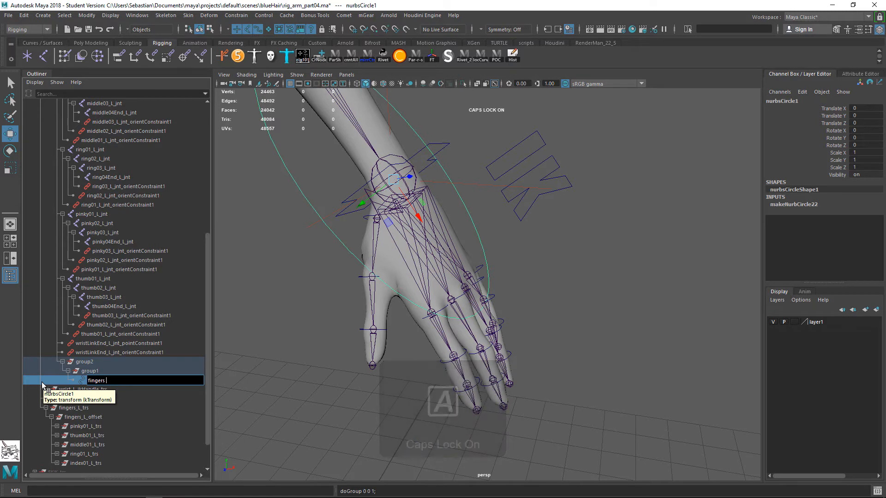
pyautogui.write('CTR;S')
pyautogui.press('BackSpace')
pyautogui.press('BackSpace')
pyautogui.press('BackSpace')
pyautogui.press('BackSpace')
pyautogui.press('BackSpace')
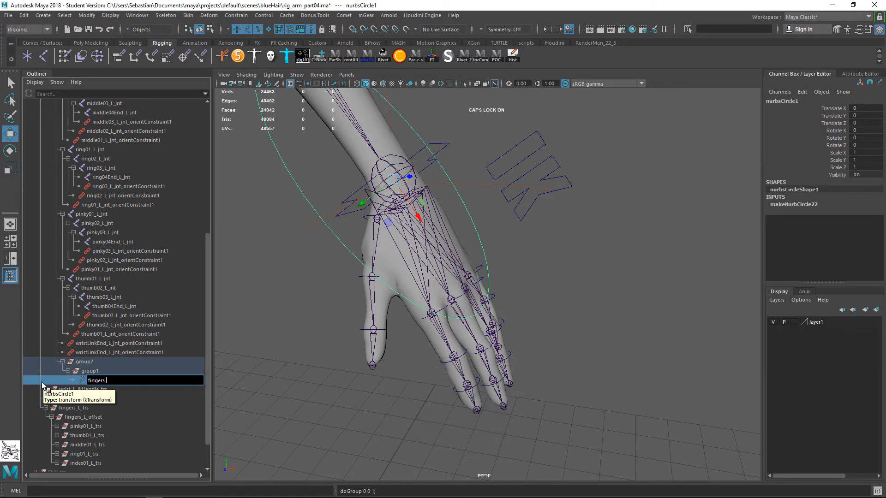
pyautogui.press('capslock')
pyautogui.write('ctrls')
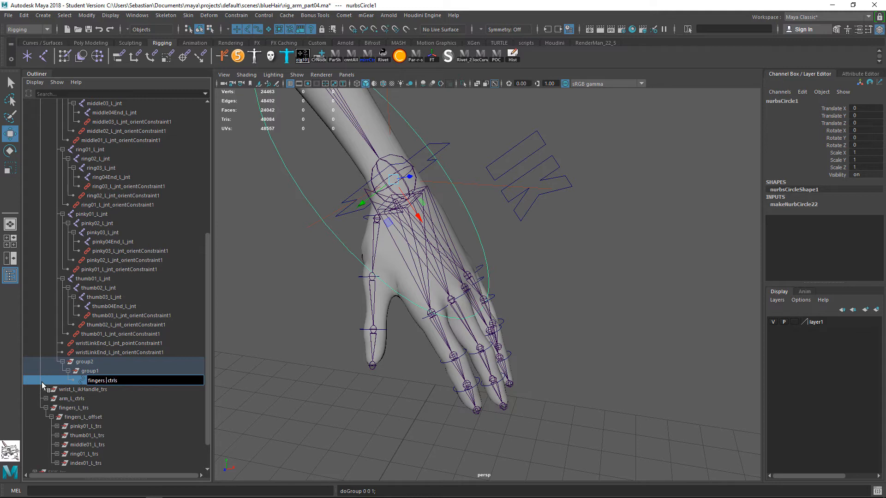
pyautogui.press('capslock')
pyautogui.write('L_')
pyautogui.press('Return')
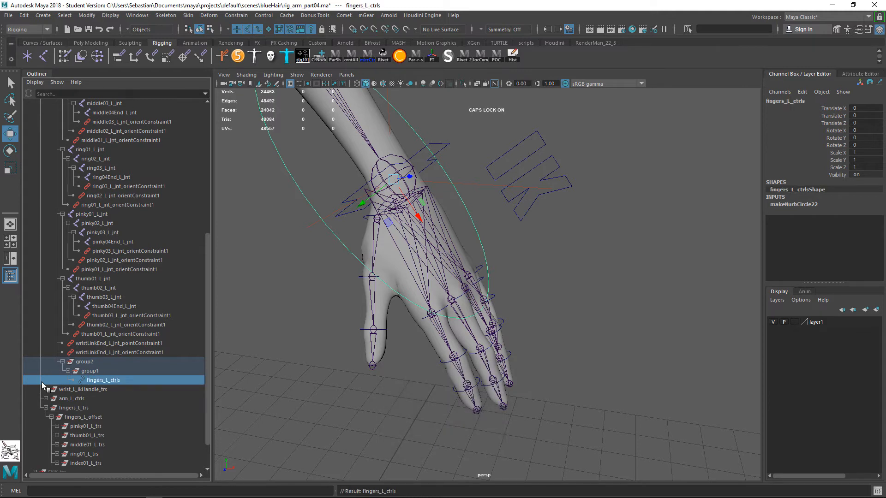
# - Rename the inner group directly above the circle curve as fingers_L_offset
pyautogui.doubleClick(123, 381)
pyautogui.hotkey('ctrl', 'c')
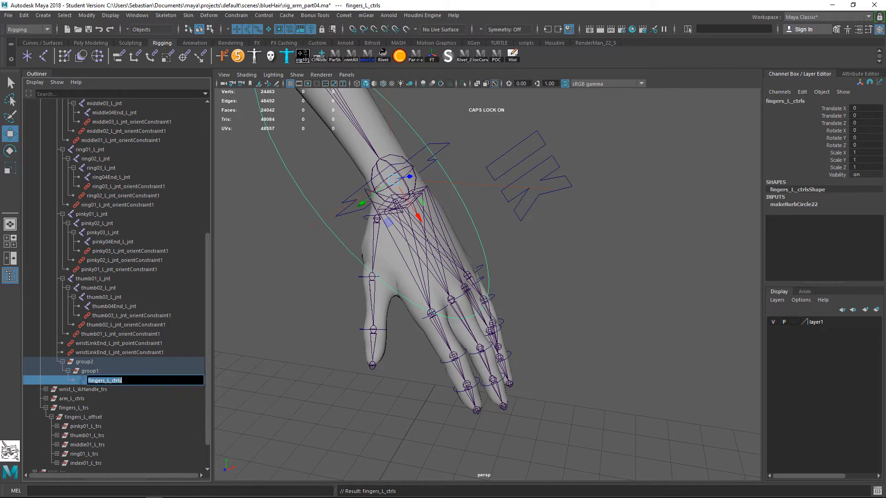
pyautogui.doubleClick(123, 371)
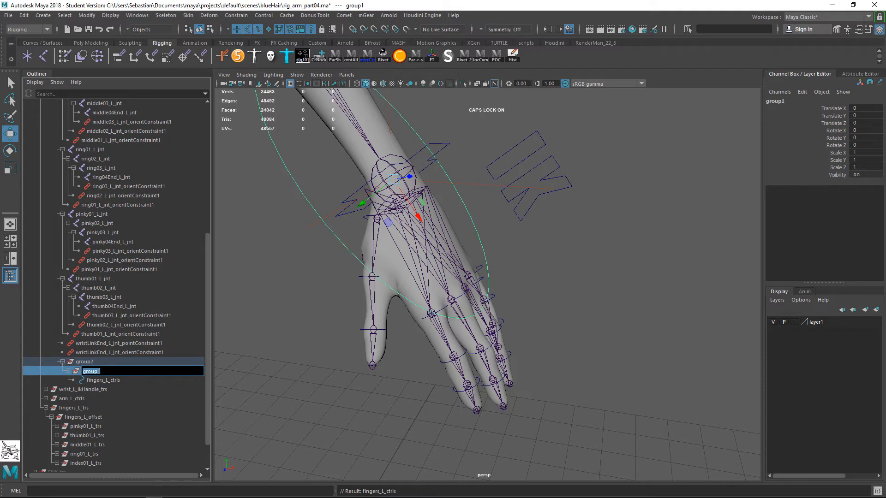
pyautogui.hotkey('ctrl', 'v')
pyautogui.click(136, 369)
pyautogui.write('OFS')
pyautogui.press('capslock')
pyautogui.press('BackSpace')
pyautogui.press('BackSpace')
pyautogui.press('BackSpace')
pyautogui.write('offset')
pyautogui.press('Return')
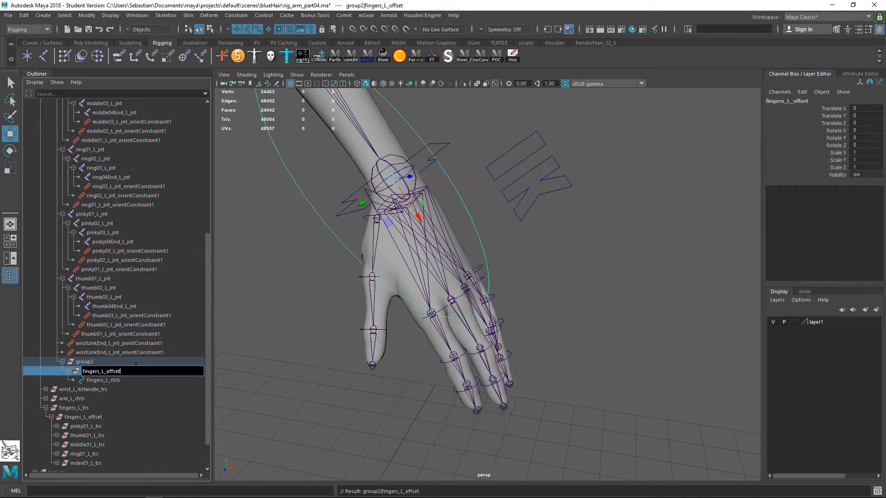
# - Rename the outer group above fingers_L_offset as fingers_L_trs
pyautogui.doubleClick(137, 371)
pyautogui.doubleClick(119, 364)
pyautogui.write('fingers_L_of')
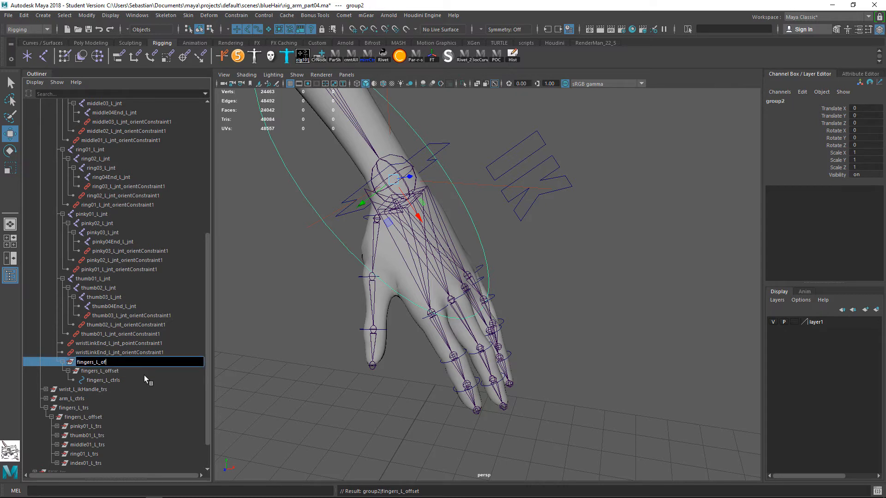
pyautogui.press('BackSpace')
pyautogui.press('BackSpace')
pyautogui.write('trs')
pyautogui.press('Return')
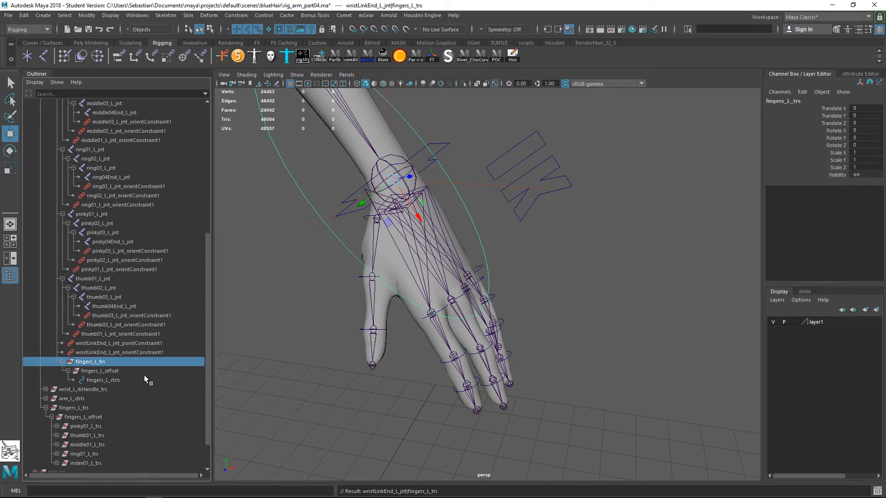
# - Select all control vertices of the fingers_L_ctrls circle and scale them down uniformly
pyautogui.moveTo(422, 223)
pyautogui.keyDown('alt'); pyautogui.mouseDown()
pyautogui.moveTo(410, 213)
pyautogui.moveTo(418, 216)
pyautogui.mouseUp(); pyautogui.keyUp('alt')
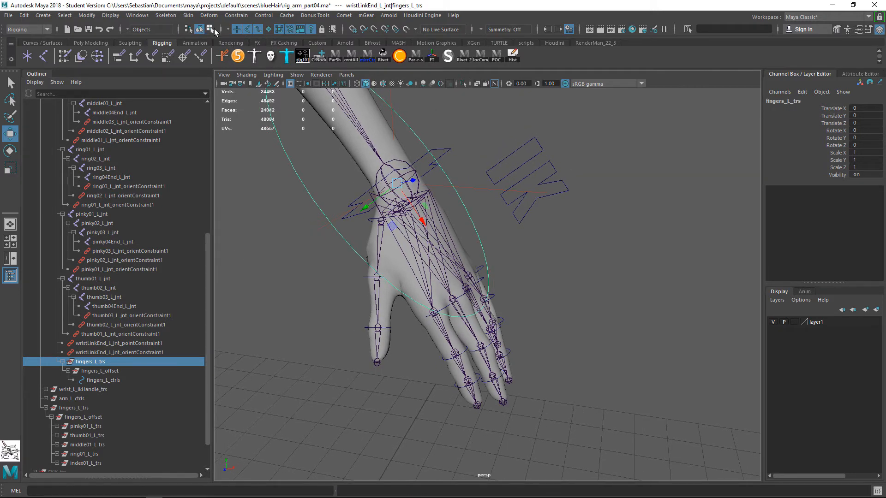
pyautogui.keyDown('alt'); pyautogui.moveTo(565, 207); pyautogui.dragTo(393, 165, button='right'); pyautogui.keyUp('alt')
pyautogui.click(210, 29)
pyautogui.moveTo(336, 125); pyautogui.dragTo(559, 393)
pyautogui.press('r')
pyautogui.moveTo(439, 232); pyautogui.dragTo(359, 199)
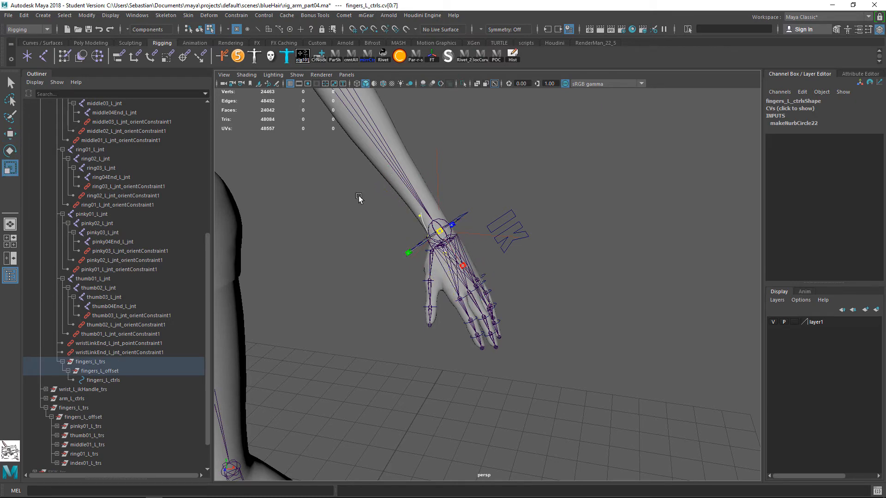
# - Move the circle's control vertices from the wrist down the hand to the outer side of the palm
pyautogui.press('w')
pyautogui.moveTo(411, 228); pyautogui.dragTo(510, 308)
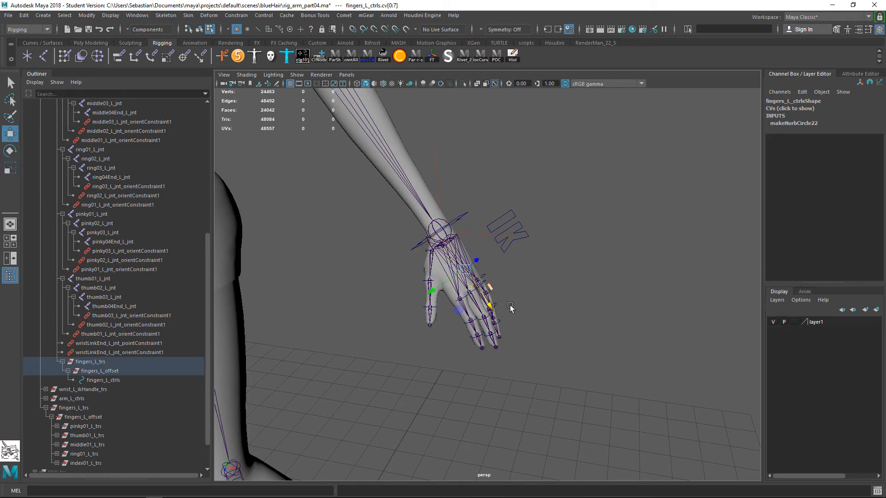
pyautogui.press('f')
pyautogui.moveTo(454, 306); pyautogui.dragTo(522, 288)
pyautogui.keyDown('alt'); pyautogui.moveTo(522, 289); pyautogui.dragTo(309, 267, button='right'); pyautogui.keyUp('alt')
pyautogui.keyDown('alt'); pyautogui.moveTo(309, 267); pyautogui.dragTo(492, 257); pyautogui.keyUp('alt')
# - Set the Scale tool's scale center to Default, then return to object mode with fingers_L_ctrls selected and close the tool settings
pyautogui.press('r')
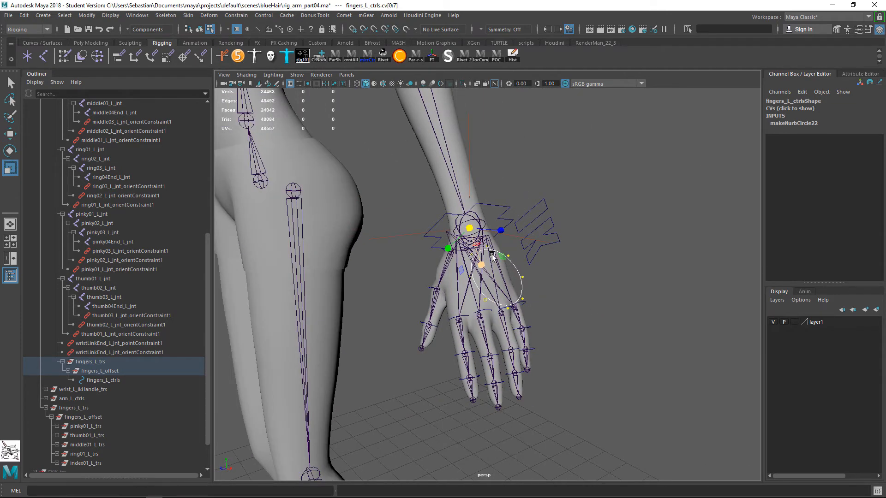
pyautogui.doubleClick(10, 168)
pyautogui.moveTo(677, 225); pyautogui.dragTo(636, 121)
pyautogui.keyDown('alt'); pyautogui.moveTo(526, 277); pyautogui.dragTo(530, 194); pyautogui.keyUp('alt')
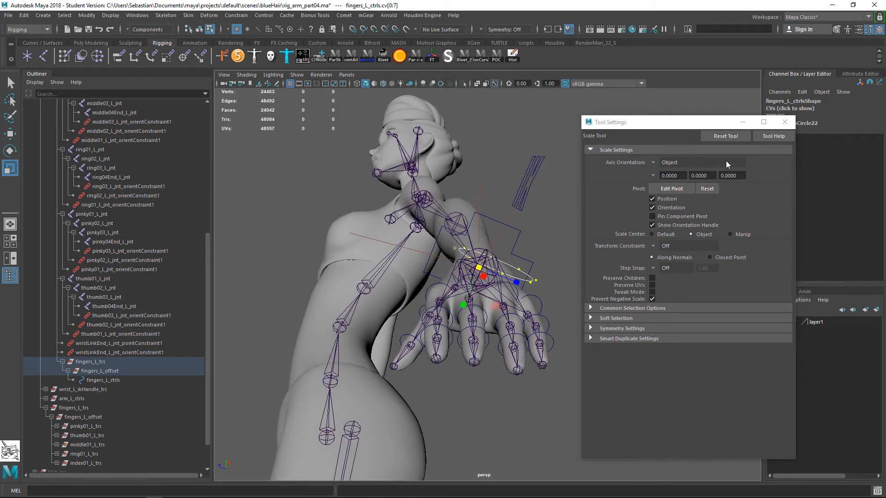
pyautogui.click(669, 236)
pyautogui.keyDown('alt'); pyautogui.moveTo(477, 258); pyautogui.dragTo(525, 281); pyautogui.keyUp('alt')
pyautogui.press('q')
pyautogui.moveTo(525, 281); pyautogui.dragTo(548, 263, button='right')
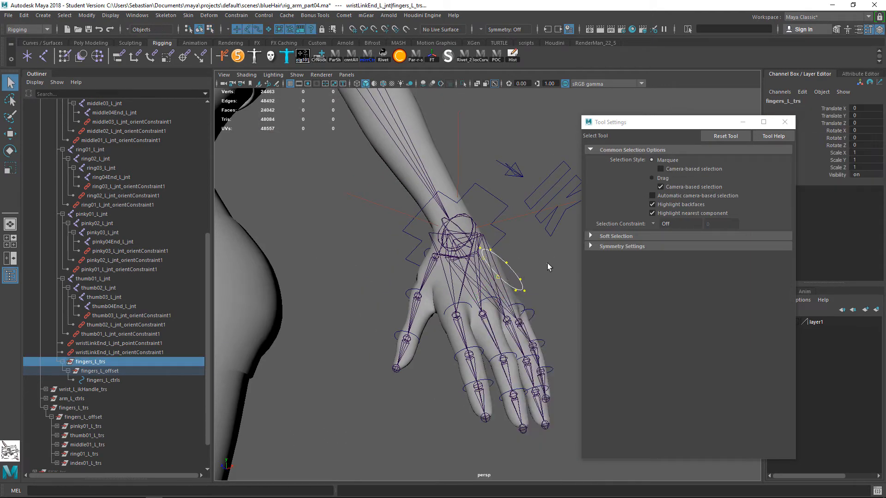
pyautogui.keyDown('alt'); pyautogui.moveTo(522, 275); pyautogui.dragTo(528, 296); pyautogui.keyUp('alt')
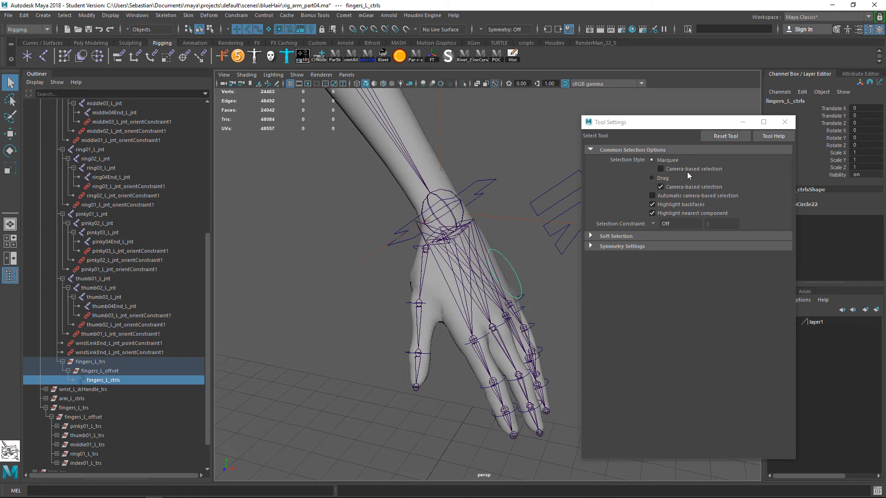
pyautogui.click(785, 122)
# - Add a keyable float attribute named index to fingers_L_ctrls
pyautogui.keyDown('alt'); pyautogui.moveTo(500, 268); pyautogui.dragTo(530, 244, button='middle'); pyautogui.keyUp('alt')
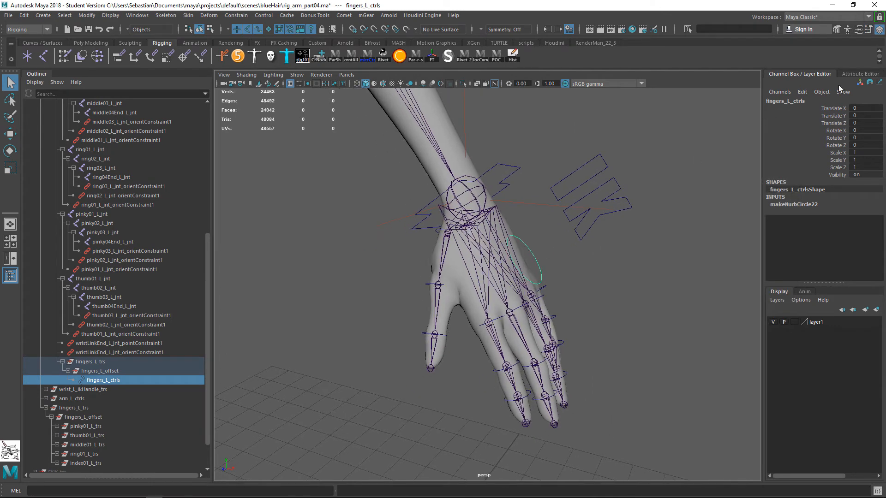
pyautogui.click(803, 92)
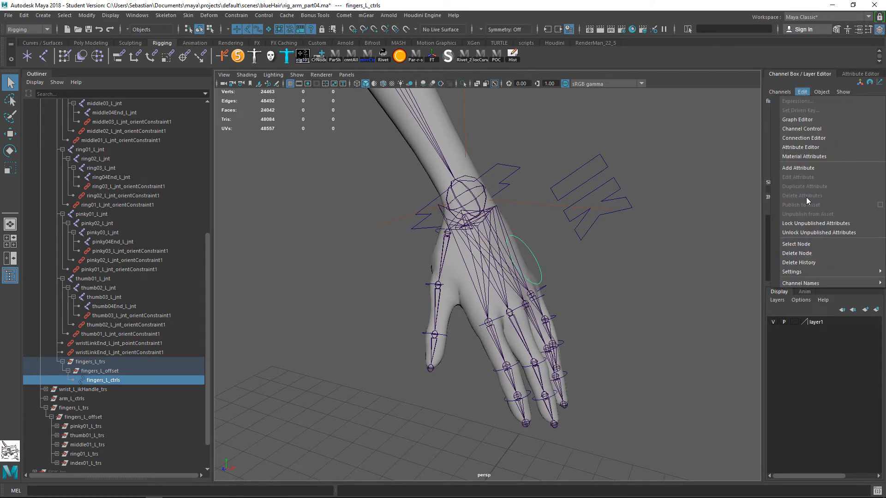
pyautogui.click(804, 168)
pyautogui.moveTo(463, 233); pyautogui.dragTo(671, 159)
pyautogui.write('q')
pyautogui.click(803, 92)
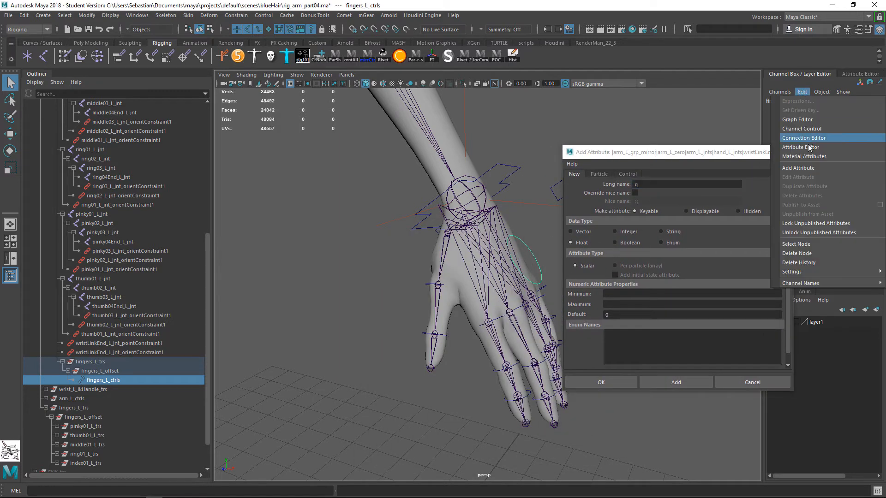
pyautogui.click(635, 157)
pyautogui.keyDown('alt'); pyautogui.moveTo(383, 208); pyautogui.dragTo(319, 213, button='middle'); pyautogui.keyUp('alt')
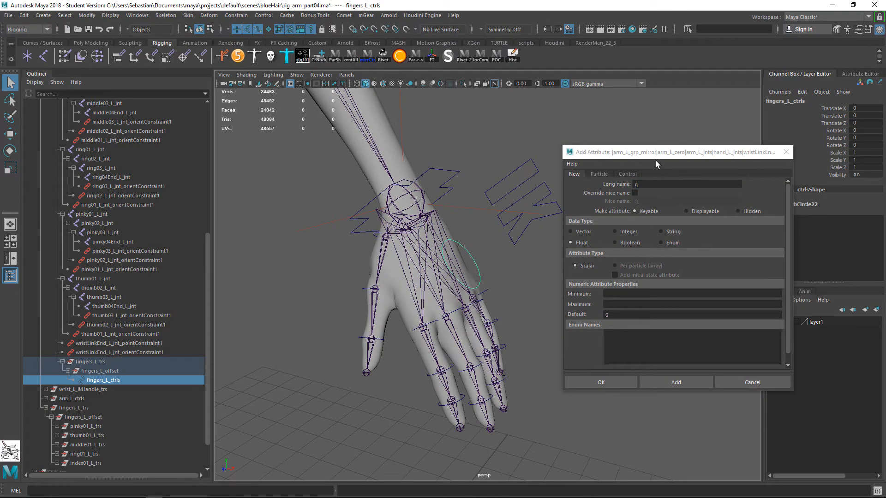
pyautogui.moveTo(656, 156); pyautogui.dragTo(617, 151)
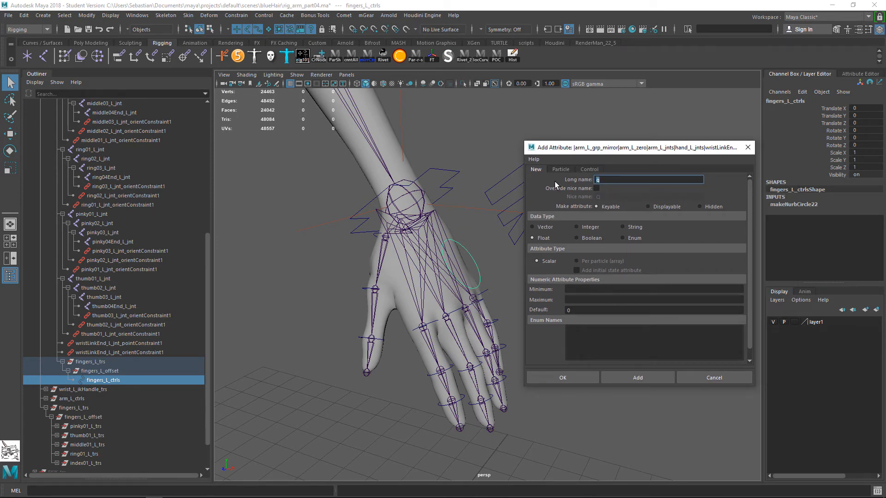
pyautogui.write('index')
pyautogui.scroll(-1, 555, 181)
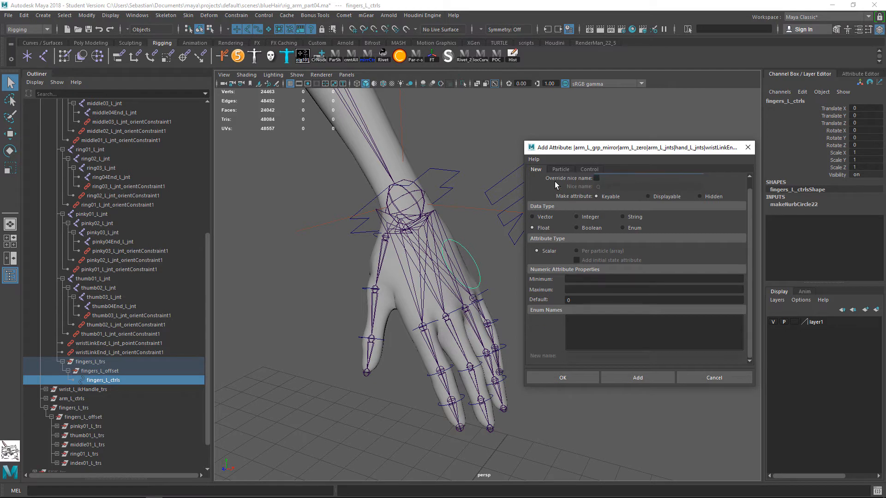
pyautogui.moveTo(627, 142); pyautogui.dragTo(627, 73)
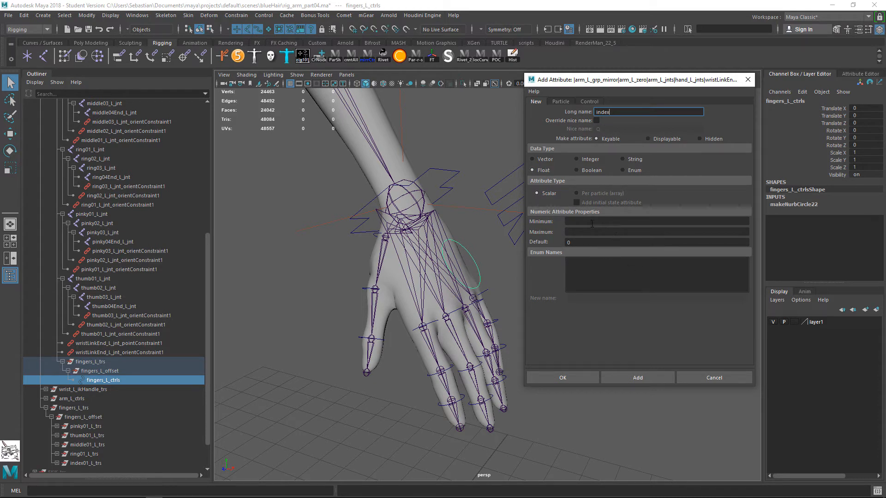
pyautogui.click(638, 375)
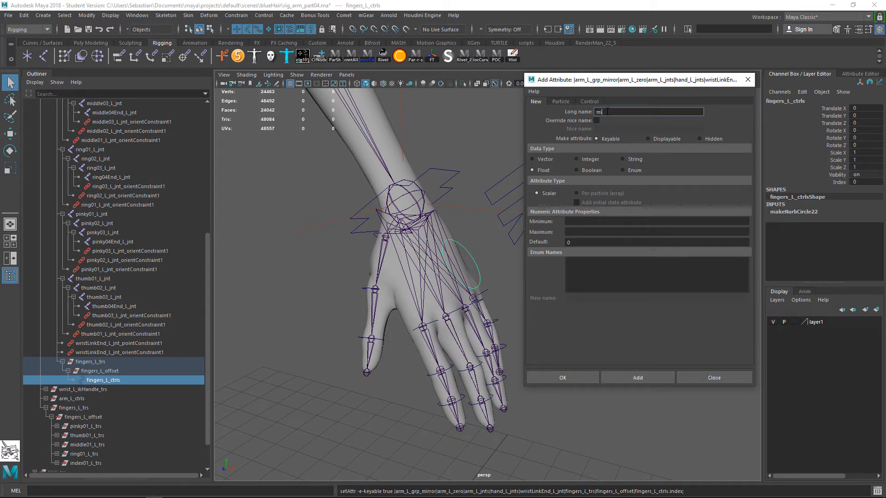
# - Add keyable float attributes named middle, ring, pinky and thumb to fingers_L_ctrls
pyautogui.write('ddle')
pyautogui.click(616, 375)
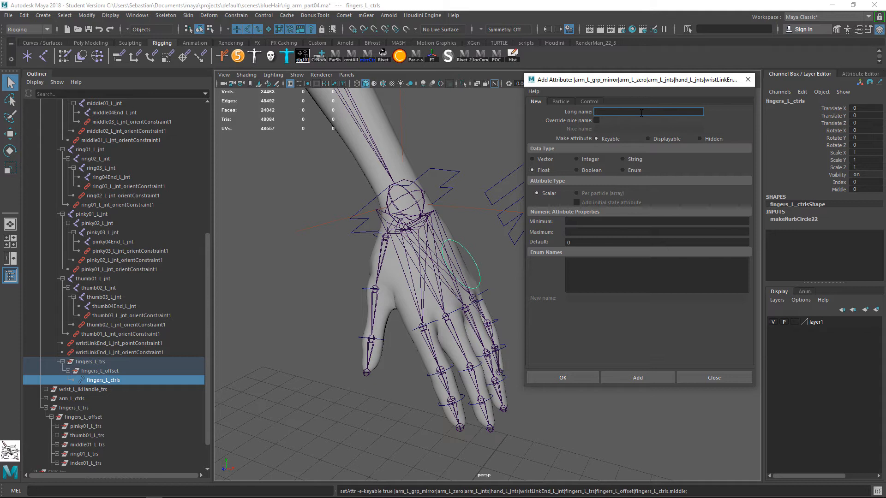
pyautogui.write('ru')
pyautogui.click(652, 380)
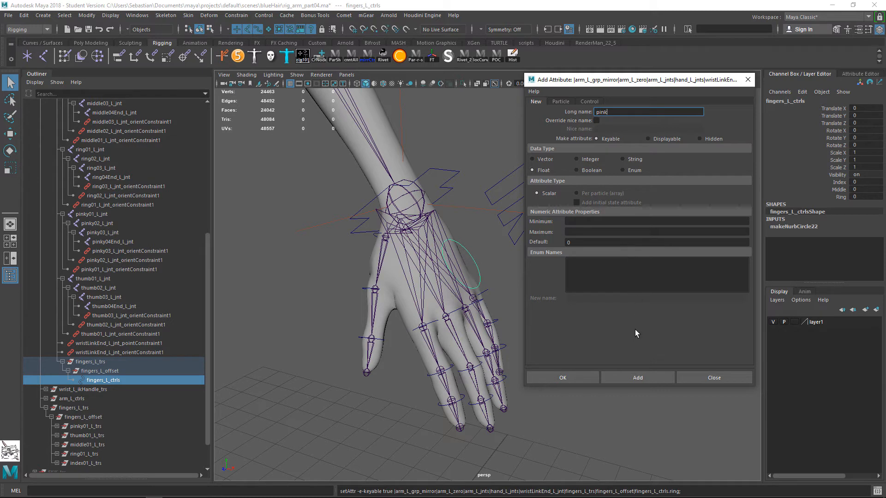
pyautogui.write('y')
pyautogui.click(658, 378)
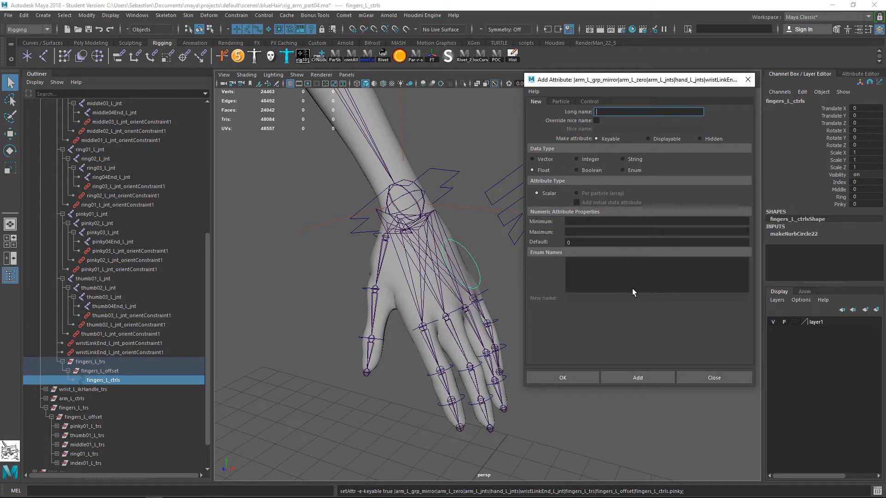
pyautogui.write('thumb')
pyautogui.click(652, 375)
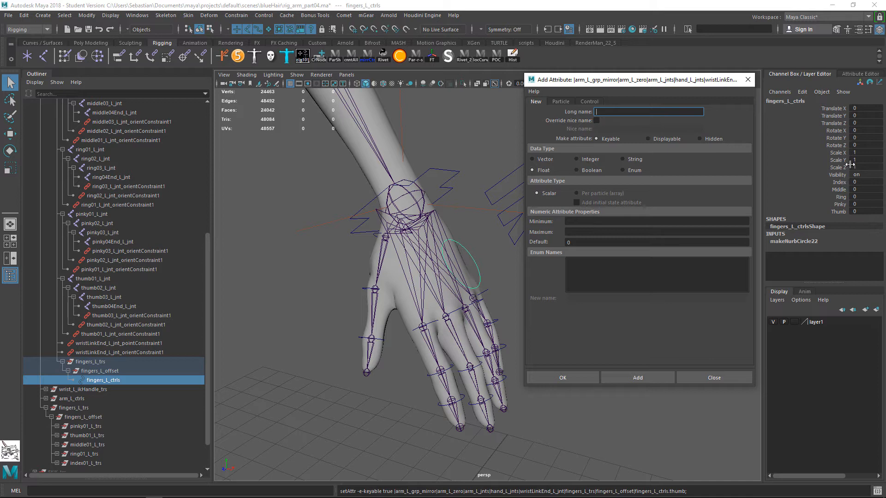
# - Finish adding attributes, and lock and hide the Translate, Rotate, Scale and Visibility channels of fingers_L_ctrls
pyautogui.click(725, 378)
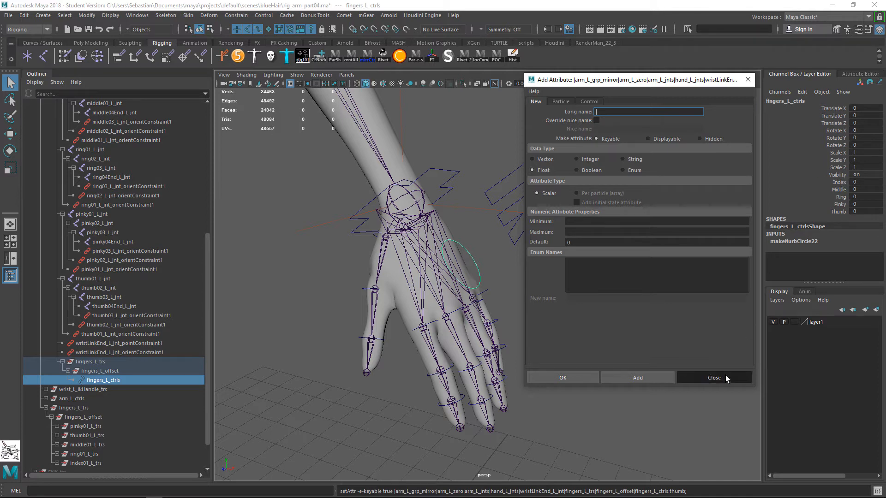
pyautogui.moveTo(833, 111); pyautogui.dragTo(837, 175)
pyautogui.click(830, 123)
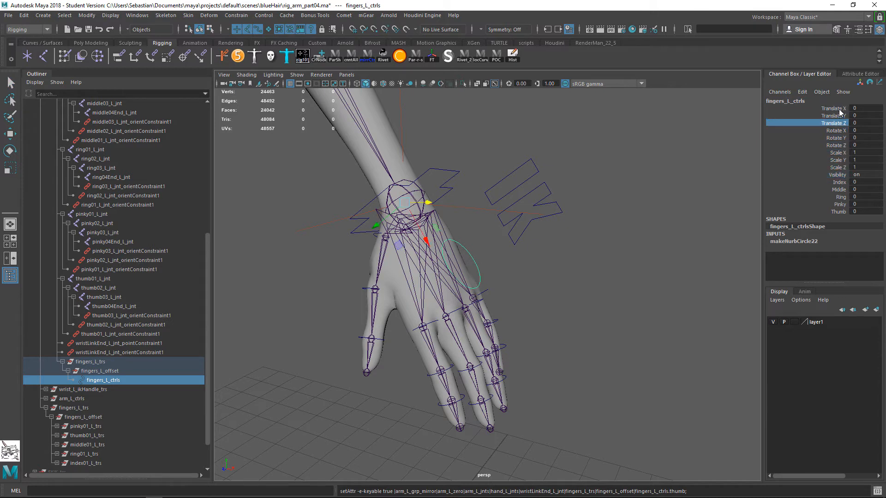
pyautogui.moveTo(840, 112); pyautogui.dragTo(838, 176)
pyautogui.rightClick(835, 155)
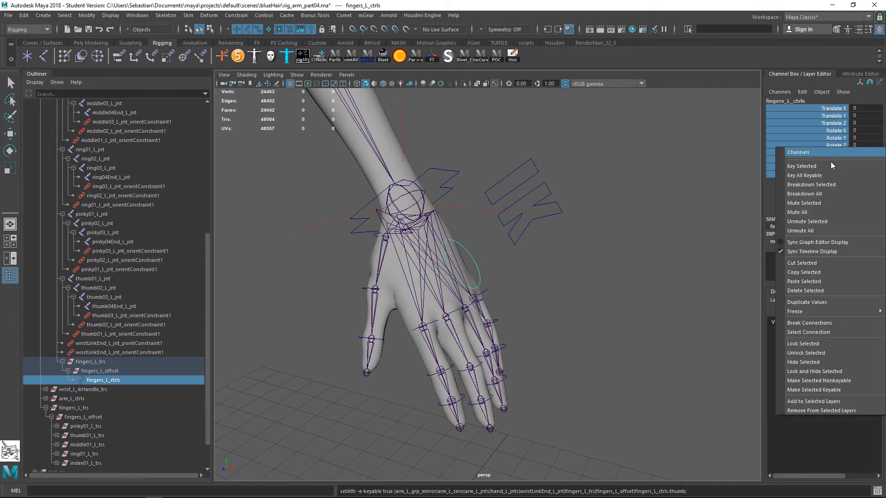
pyautogui.click(821, 372)
pyautogui.moveTo(824, 109); pyautogui.dragTo(824, 131)
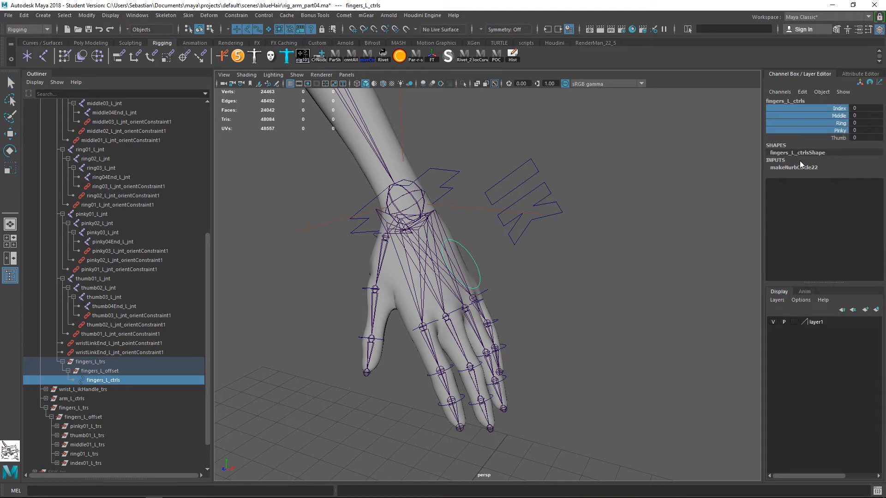
# - Open the Node Editor and clear the old nodes from its graph, enlarging the window
pyautogui.click(494, 282)
pyautogui.keyDown('alt'); pyautogui.moveTo(490, 271); pyautogui.dragTo(516, 228, button='right'); pyautogui.keyUp('alt')
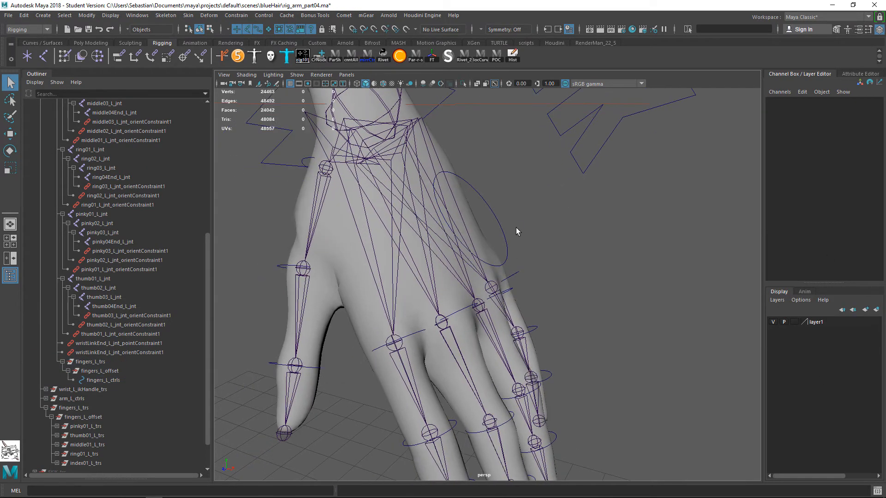
pyautogui.click(517, 231)
pyautogui.click(189, 15)
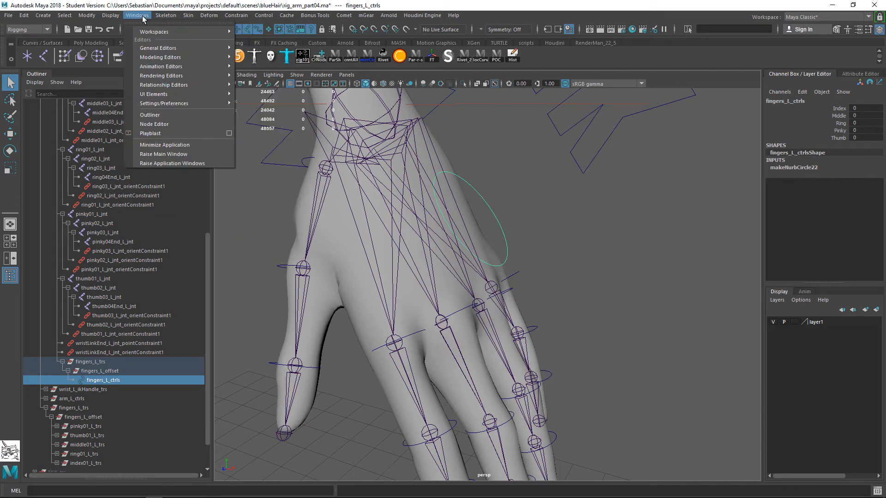
pyautogui.click(176, 125)
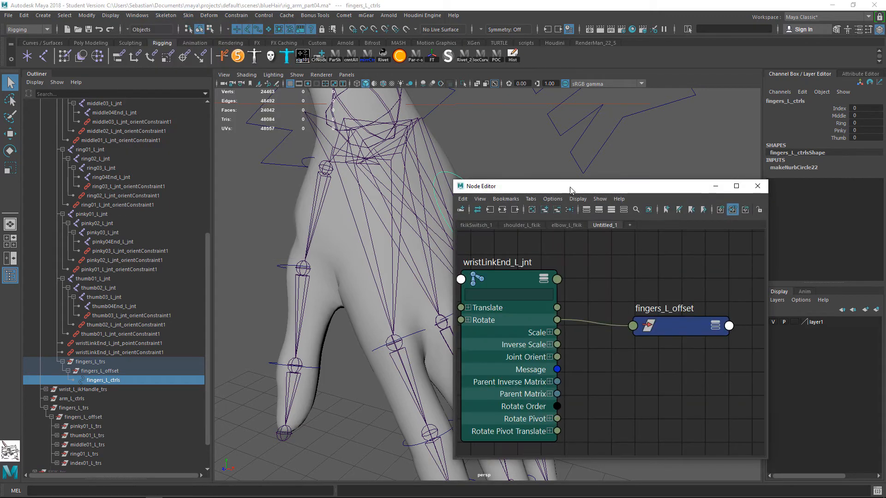
pyautogui.scroll(3, 667, 264)
pyautogui.scroll(-3, 667, 265)
pyautogui.keyDown('shift'); pyautogui.moveTo(736, 272); pyautogui.dragTo(614, 318); pyautogui.keyUp('shift')
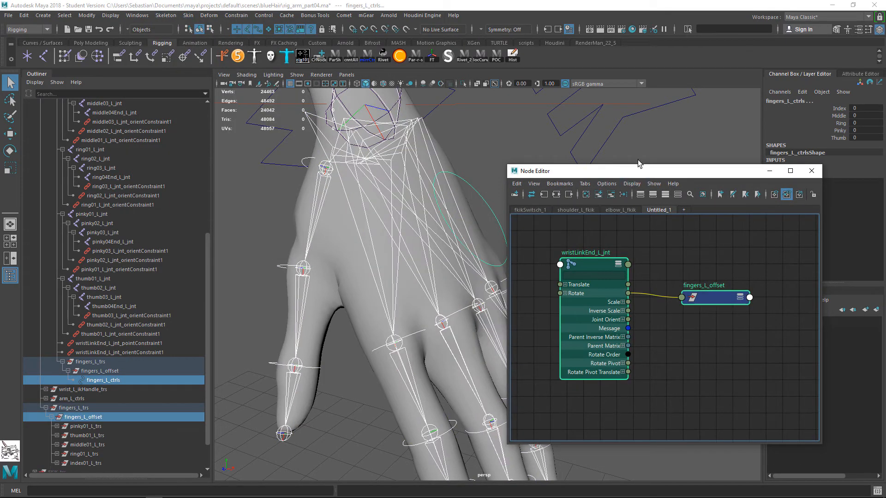
pyautogui.click(611, 196)
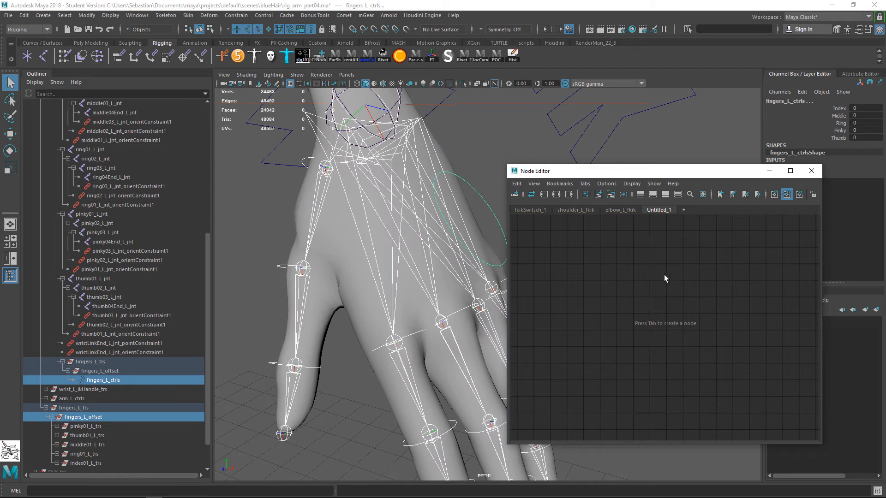
pyautogui.click(507, 164)
pyautogui.moveTo(508, 165); pyautogui.dragTo(486, 152)
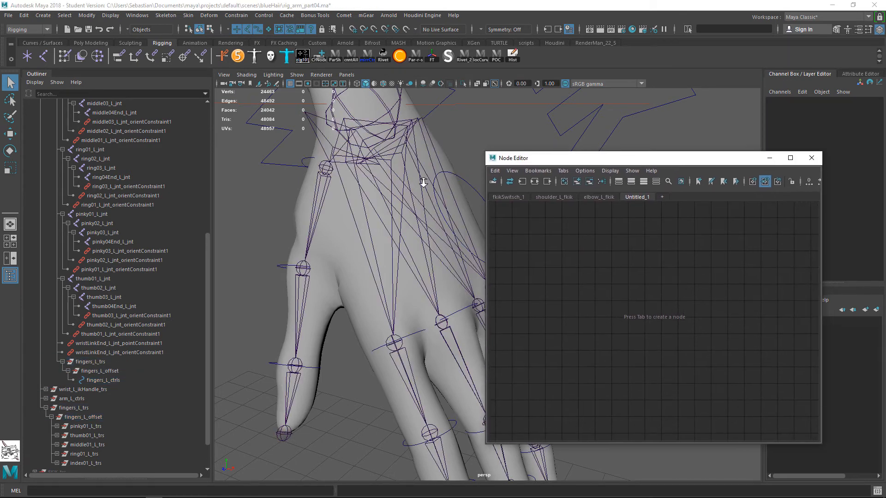
# - Load fingers_L_ctrls into the empty node graph and remove its shape node
pyautogui.keyDown('alt'); pyautogui.moveTo(421, 182); pyautogui.dragTo(393, 203, button='right'); pyautogui.keyUp('alt')
pyautogui.keyDown('alt'); pyautogui.moveTo(392, 203); pyautogui.dragTo(330, 191, button='middle'); pyautogui.keyUp('alt')
pyautogui.click(418, 210)
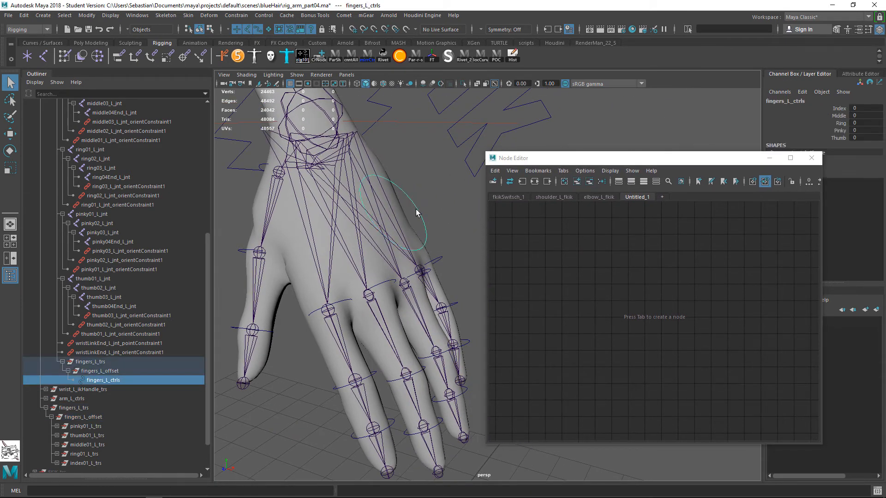
pyautogui.click(577, 181)
pyautogui.moveTo(634, 285); pyautogui.dragTo(548, 252)
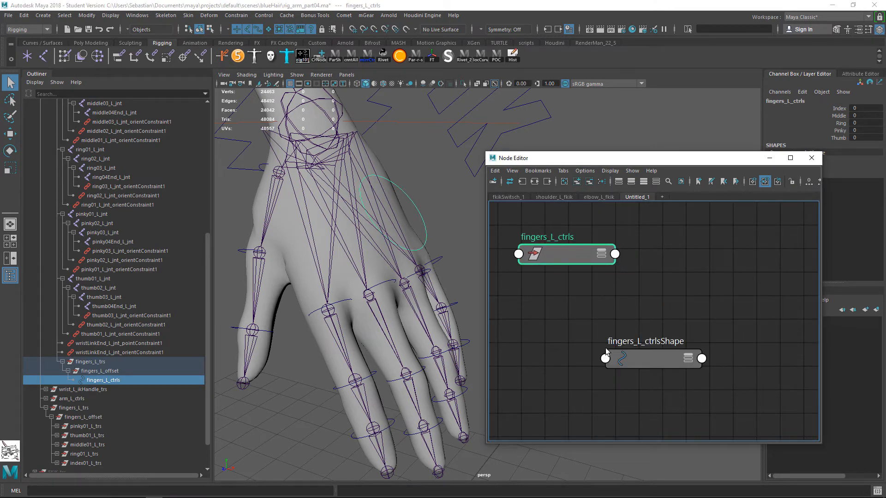
pyautogui.moveTo(650, 360); pyautogui.dragTo(680, 288)
pyautogui.click(589, 182)
# - Expand the fingers_L_ctrls node to show all its attributes, and enlarge the Node Editor for more working space
pyautogui.click(599, 252)
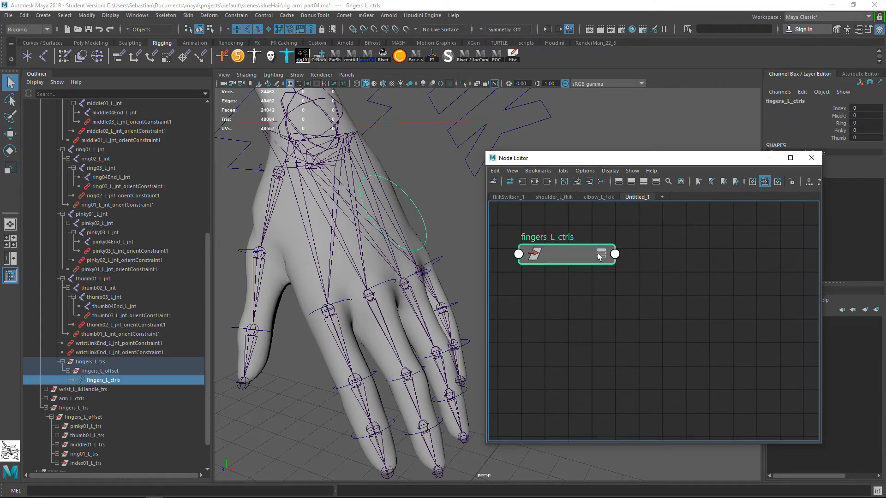
pyautogui.click(599, 252)
pyautogui.keyDown('alt'); pyautogui.moveTo(582, 242); pyautogui.dragTo(585, 196, button='middle'); pyautogui.keyUp('alt')
pyautogui.scroll(-3, 660, 337)
pyautogui.scroll(4, 660, 340)
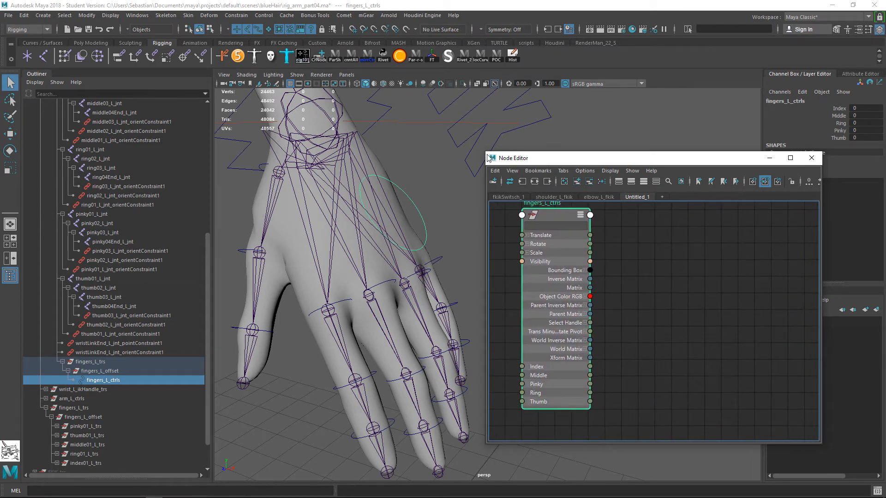
pyautogui.moveTo(487, 153); pyautogui.dragTo(401, 81)
pyautogui.moveTo(499, 86); pyautogui.dragTo(536, 108)
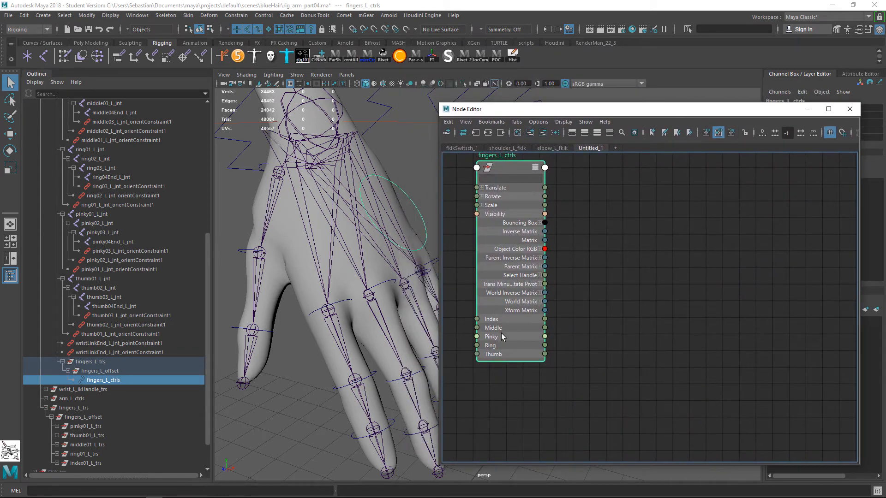
# - Expand the whole index01_L_trs hierarchy in the Outliner and select index01_L_ctrl
pyautogui.keyDown('alt'); pyautogui.moveTo(351, 261); pyautogui.dragTo(305, 246, button='middle'); pyautogui.keyUp('alt')
pyautogui.click(290, 296)
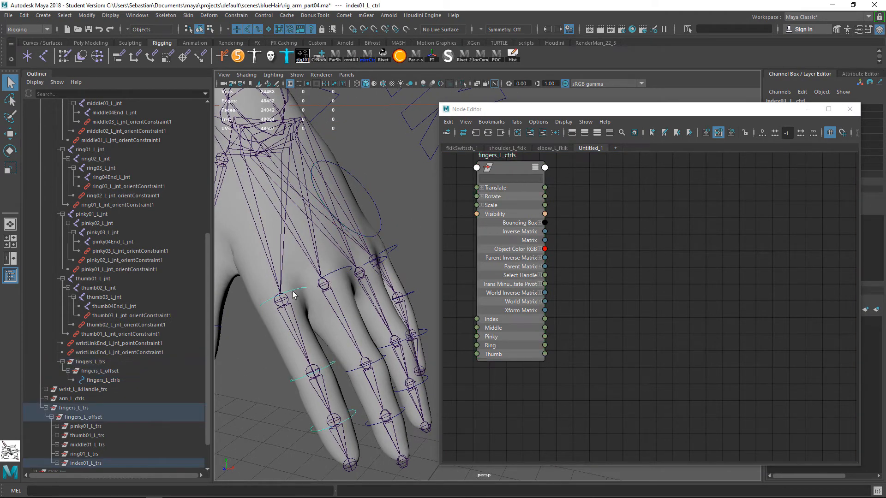
pyautogui.scroll(-2, 88, 417)
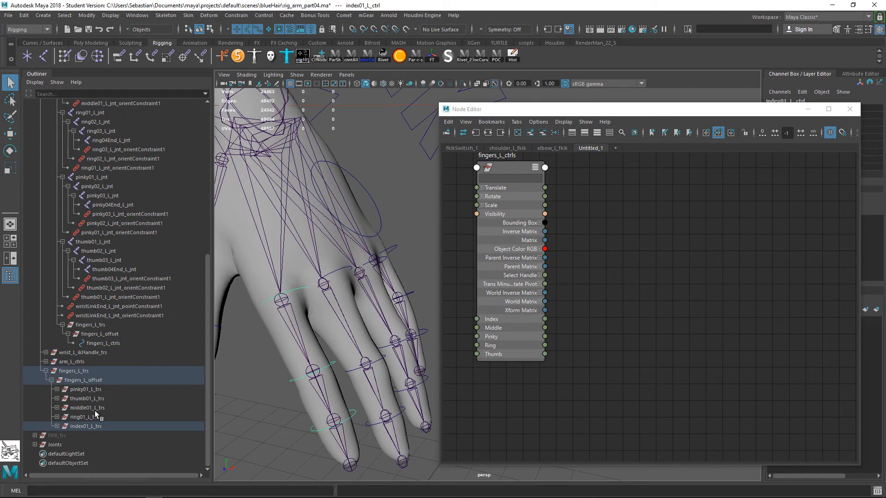
pyautogui.keyDown('shift'); pyautogui.click(57, 426); pyautogui.keyUp('shift')
pyautogui.press('Up')
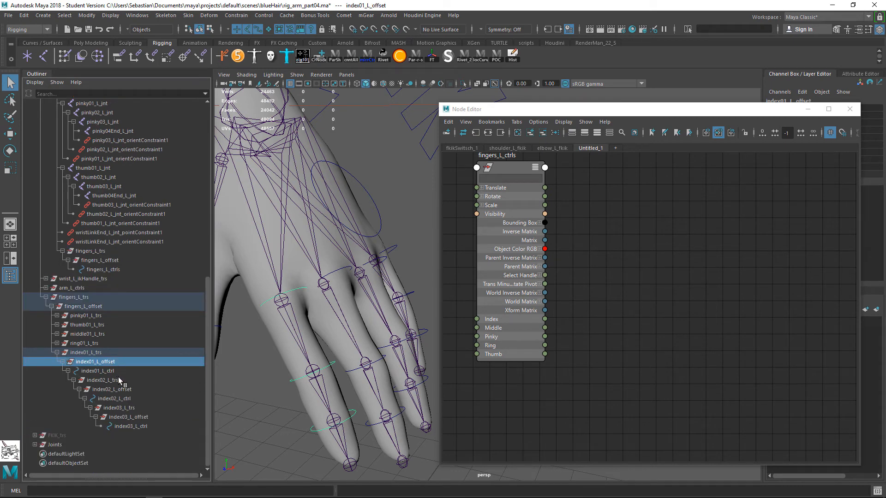
pyautogui.click(121, 373)
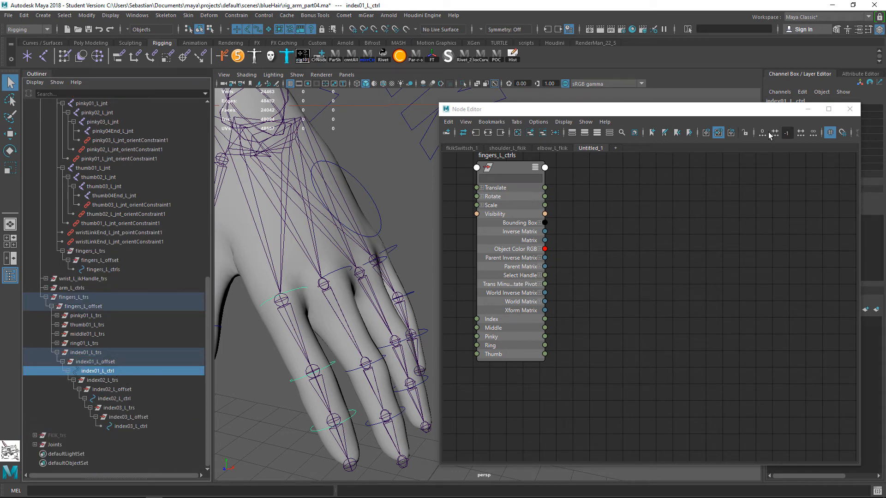
# - Uncover the transform channels of index01_L_ctrl and examine its rotation axes with the Rotate tool
pyautogui.moveTo(764, 110); pyautogui.dragTo(765, 181)
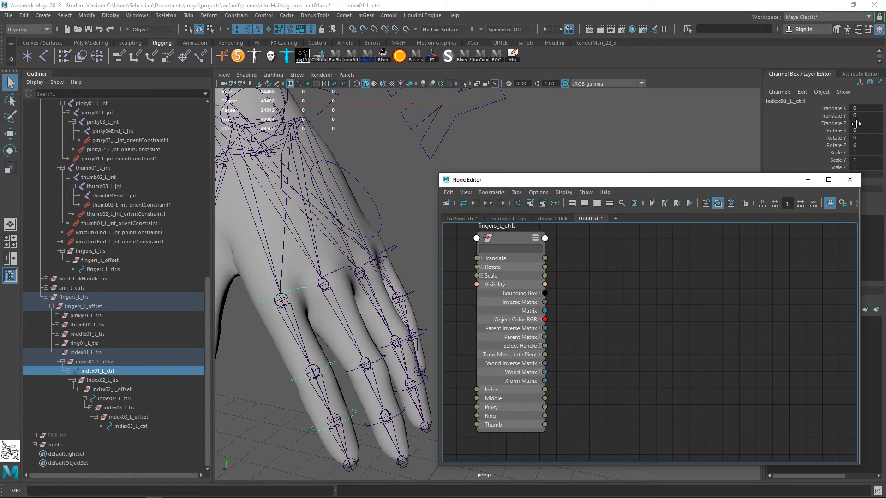
pyautogui.click(300, 296)
pyautogui.press('e')
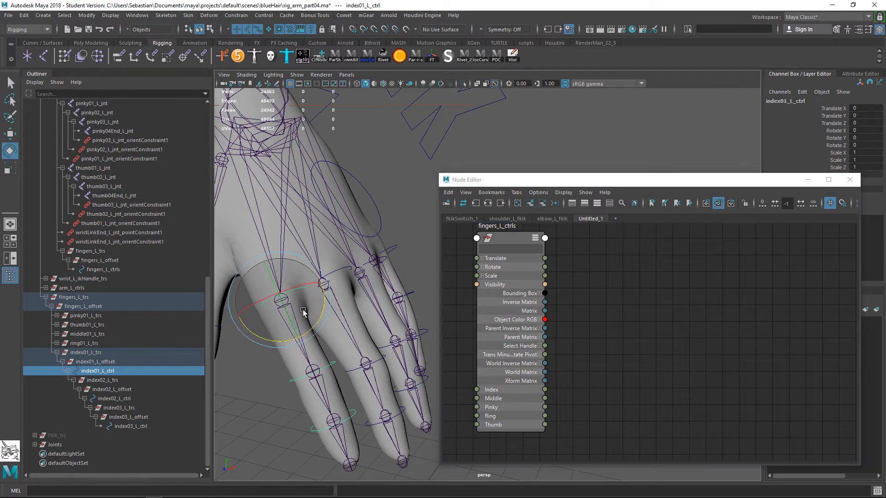
pyautogui.keyDown('alt'); pyautogui.moveTo(372, 349); pyautogui.dragTo(358, 323); pyautogui.keyUp('alt')
# - Select index01_L_offset, index02_L_offset and index03_L_offset and place them in the node graph beside fingers_L_ctrls
pyautogui.click(115, 362)
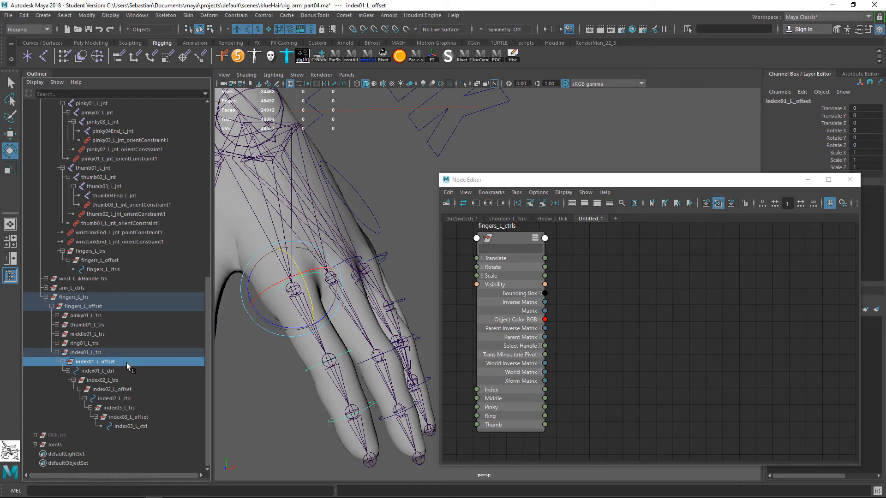
pyautogui.press('q')
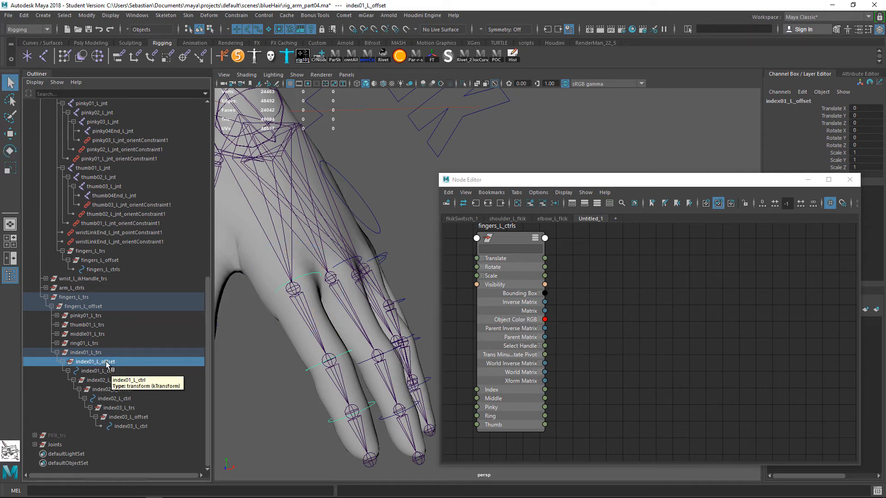
pyautogui.keyDown('ctrl'); pyautogui.click(146, 416); pyautogui.keyUp('ctrl')
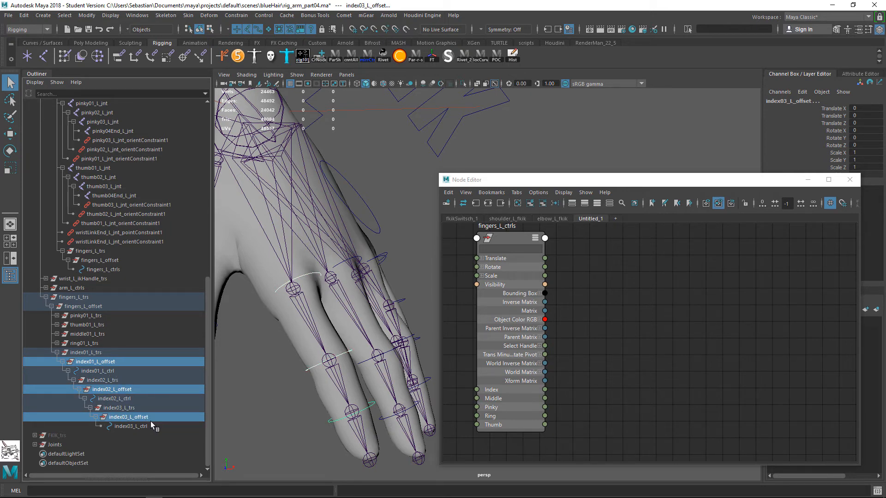
pyautogui.moveTo(611, 217); pyautogui.dragTo(624, 291)
pyautogui.keyDown('alt'); pyautogui.moveTo(693, 316); pyautogui.dragTo(666, 255, button='middle'); pyautogui.keyUp('alt')
pyautogui.scroll(-1, 690, 257)
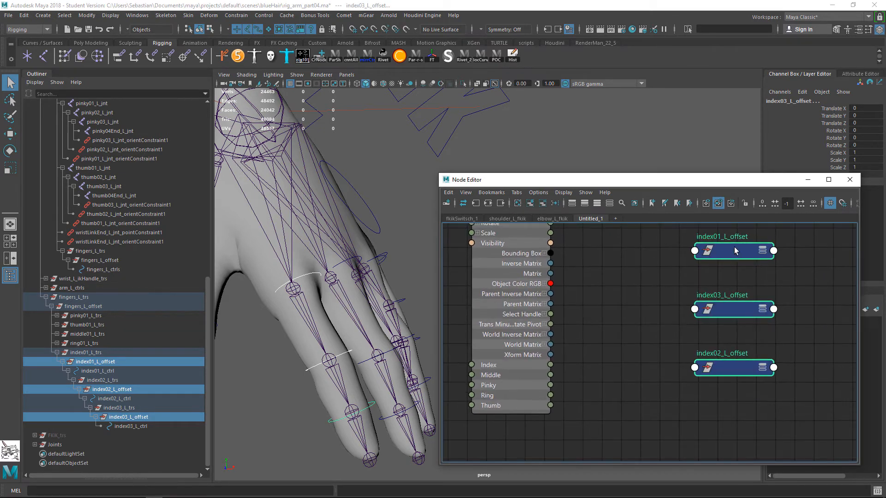
pyautogui.moveTo(734, 247); pyautogui.dragTo(694, 284)
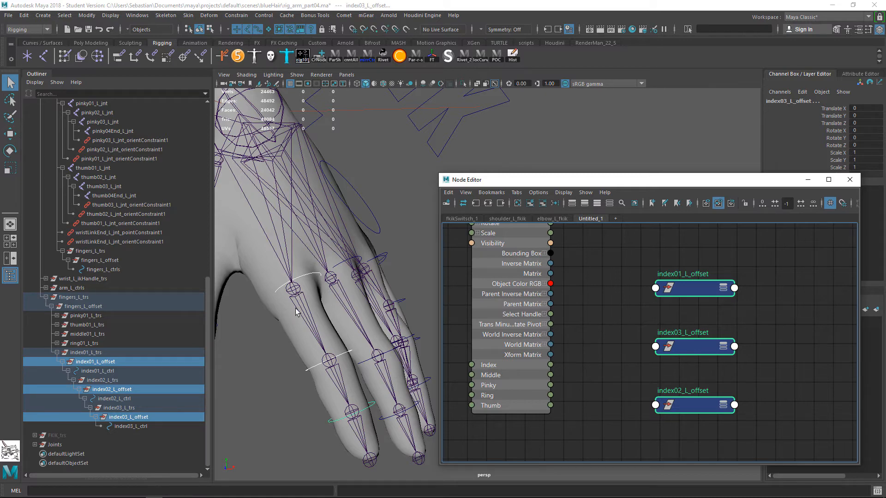
# - Test-rotate the three index offset groups about 22.3 degrees around Y, undo the rotation and clear the selection
pyautogui.keyDown('alt'); pyautogui.moveTo(296, 306); pyautogui.dragTo(310, 301); pyautogui.keyUp('alt')
pyautogui.press('e')
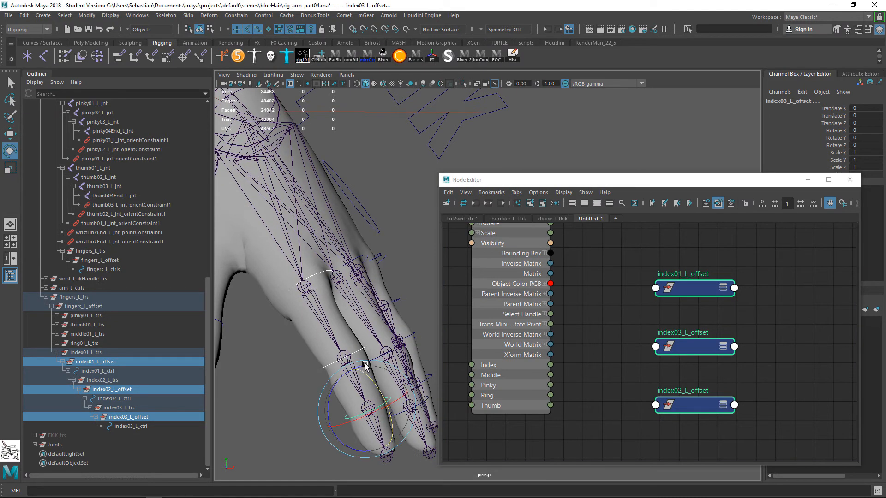
pyautogui.keyDown('alt'); pyautogui.moveTo(363, 362); pyautogui.dragTo(397, 356); pyautogui.keyUp('alt')
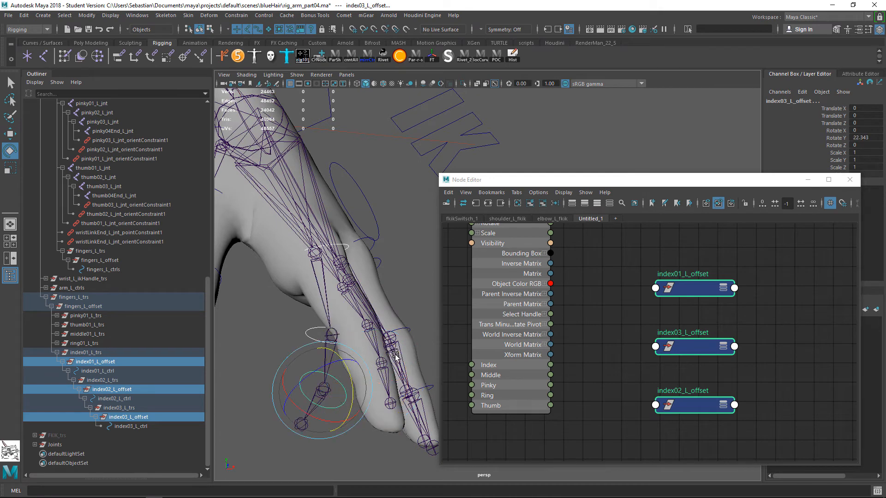
pyautogui.hotkey('ctrl', 'z')
pyautogui.click(608, 309)
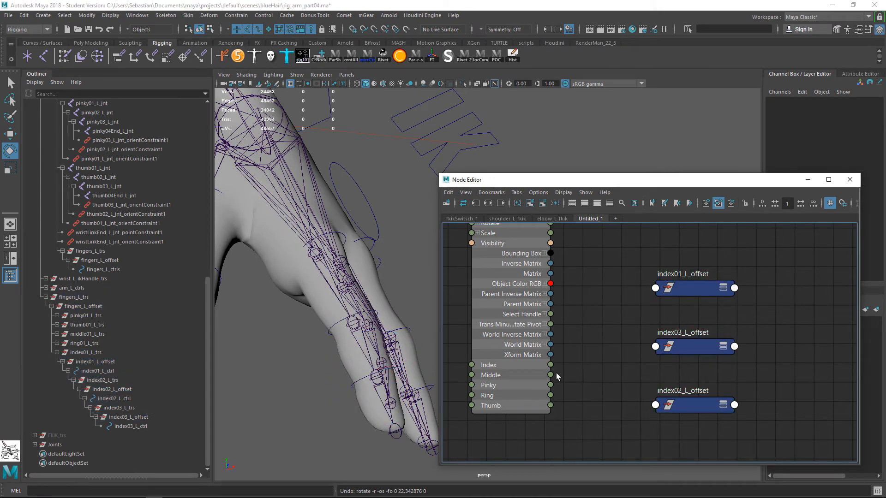
pyautogui.moveTo(551, 364); pyautogui.dragTo(657, 291)
pyautogui.moveTo(691, 296)
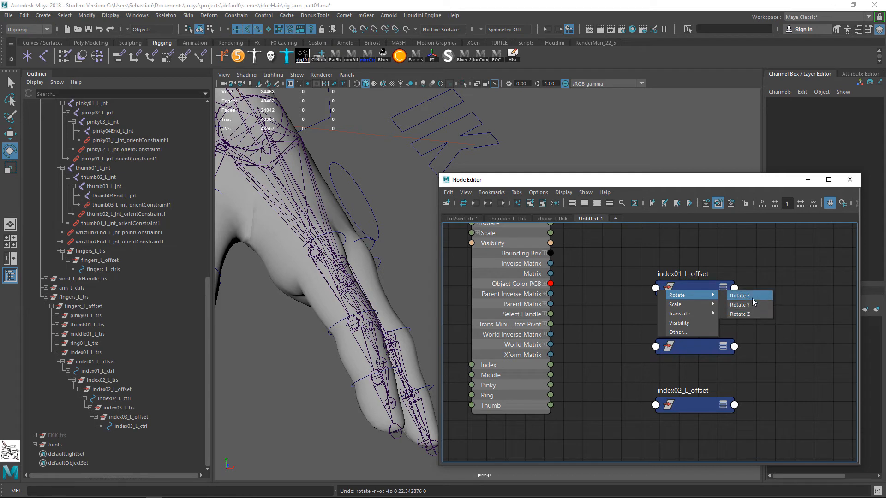
pyautogui.click(602, 369)
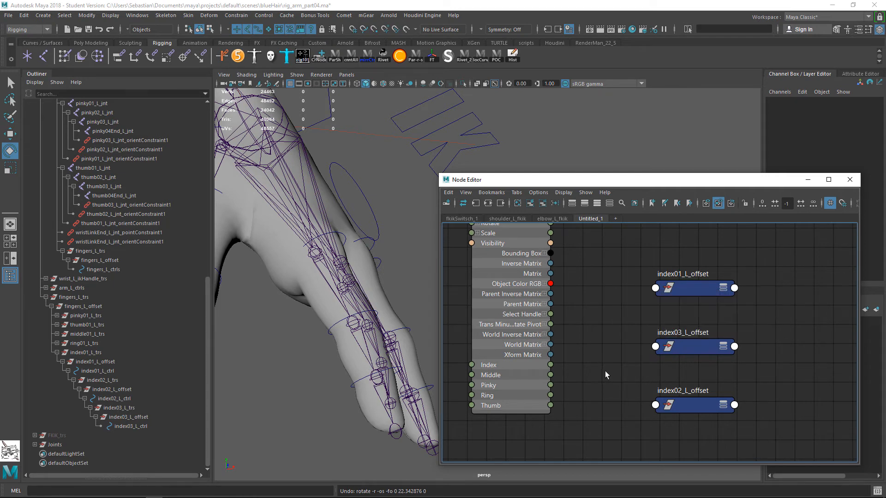
# - Connect the Index attribute of fingers_L_ctrls to Rotate Y of index01_L_offset
pyautogui.moveTo(551, 365); pyautogui.dragTo(664, 287)
pyautogui.moveTo(687, 291)
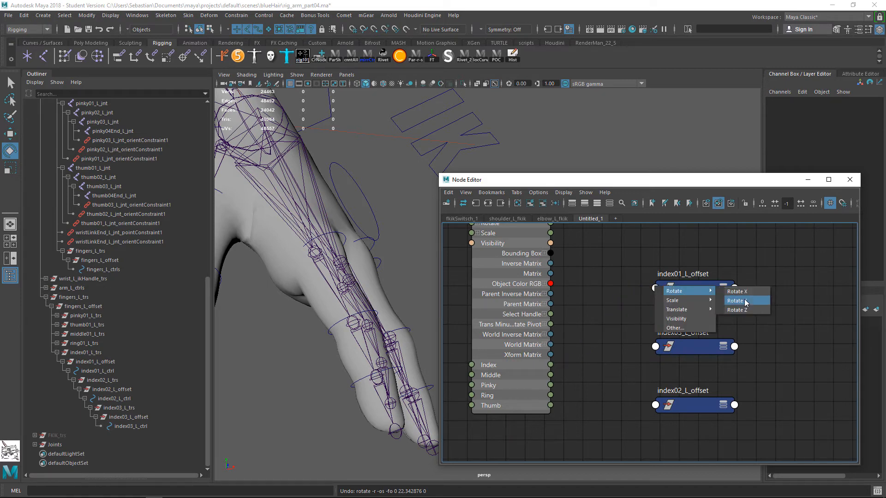
pyautogui.click(746, 301)
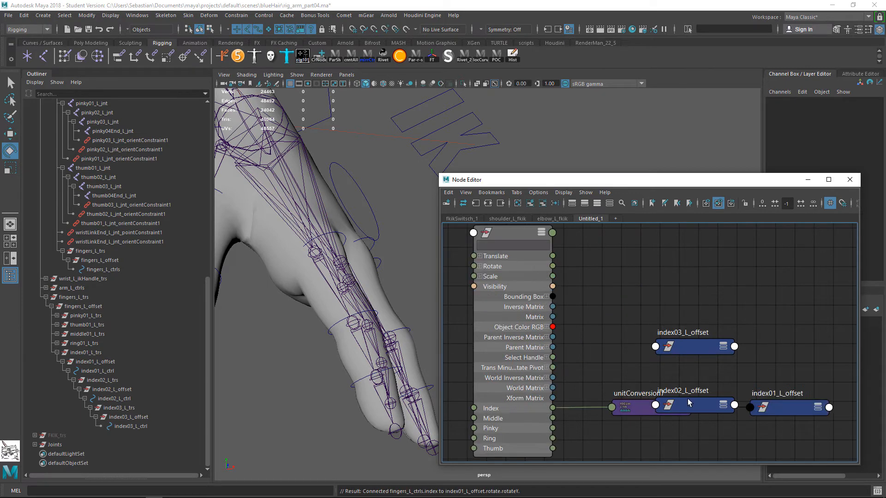
# - Rearrange the graph with index01_L_offset and its unit conversion uppermost, index02_L_offset in the middle and index03_L_offset below
pyautogui.moveTo(690, 404); pyautogui.dragTo(709, 444)
pyautogui.moveTo(706, 349); pyautogui.dragTo(716, 349)
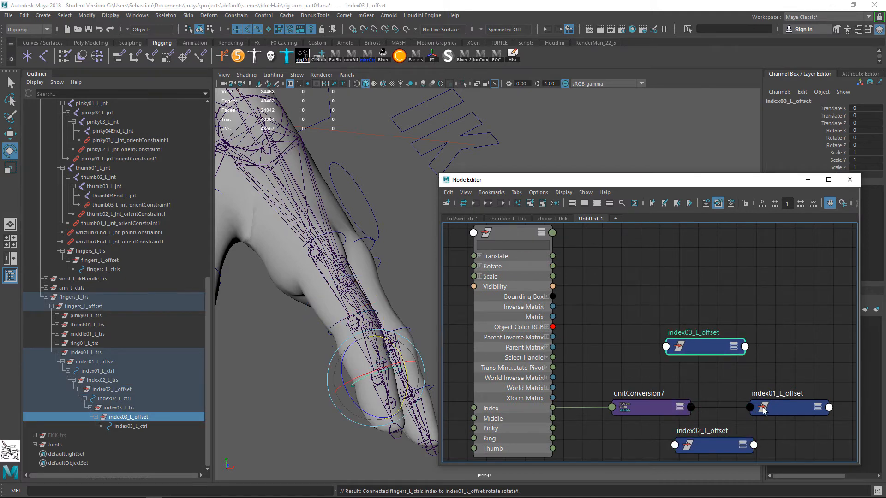
pyautogui.moveTo(764, 406); pyautogui.dragTo(694, 304)
pyautogui.moveTo(648, 407); pyautogui.dragTo(632, 309)
pyautogui.moveTo(673, 344); pyautogui.dragTo(721, 404)
pyautogui.moveTo(718, 446); pyautogui.dragTo(727, 337)
# - Connect the Index attribute of fingers_L_ctrls to Rotate Y of index02_L_offset
pyautogui.moveTo(559, 411); pyautogui.dragTo(686, 338)
pyautogui.moveTo(720, 340)
pyautogui.click(765, 349)
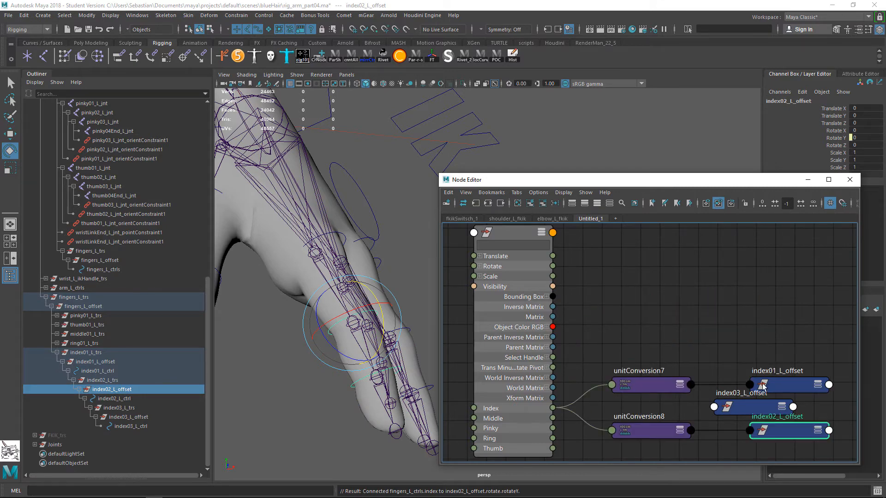
# - Move index03_L_offset above the other index nodes and connect the Index attribute of fingers_L_ctrls to its Rotate Y
pyautogui.moveTo(748, 407); pyautogui.dragTo(783, 332)
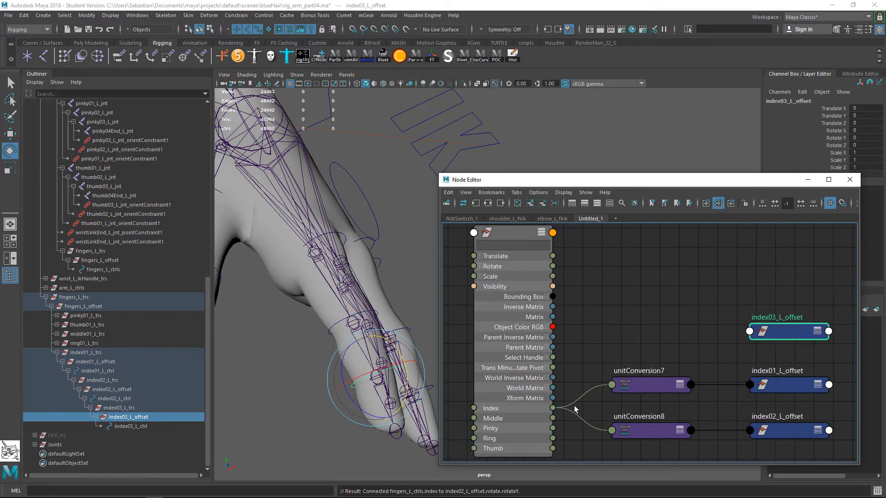
pyautogui.moveTo(552, 413); pyautogui.dragTo(757, 332)
pyautogui.moveTo(785, 336)
pyautogui.click(845, 347)
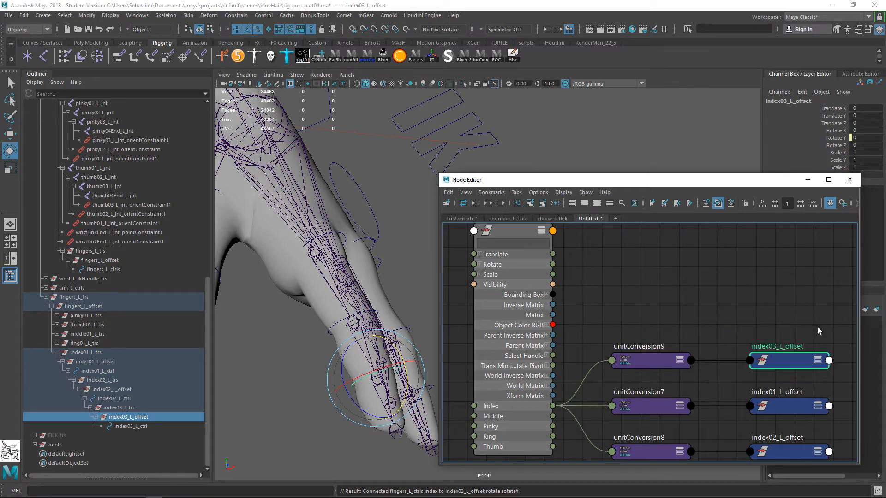
pyautogui.scroll(-2, 819, 331)
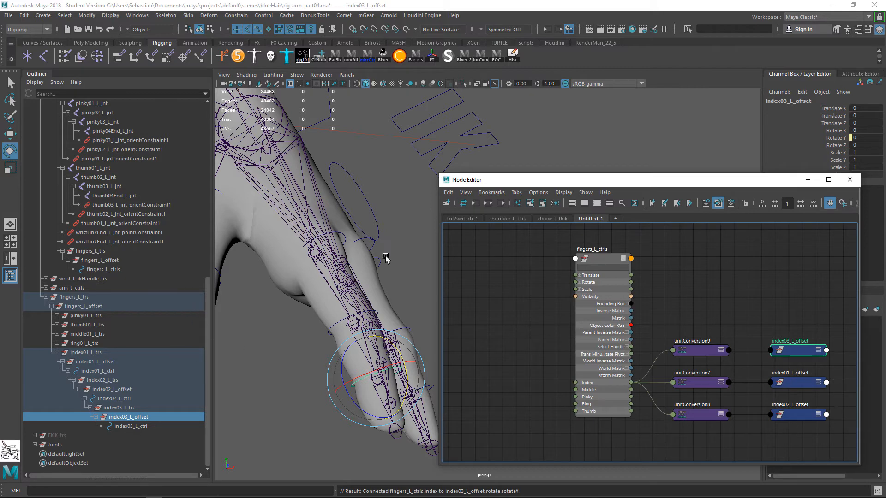
# - Test the Index attribute of fingers_L_ctrls by scrubbing it to 26.5, check the index finger controls and undo the change
pyautogui.click(392, 210)
pyautogui.click(362, 189)
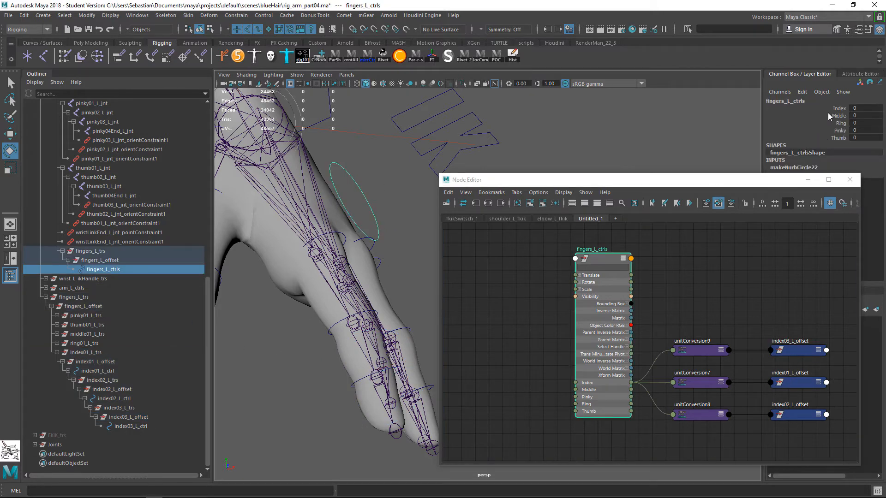
pyautogui.click(840, 108)
pyautogui.moveTo(650, 140)
pyautogui.mouseDown(button='middle')
pyautogui.moveTo(633, 137)
pyautogui.moveTo(638, 128)
pyautogui.mouseUp(button='middle')
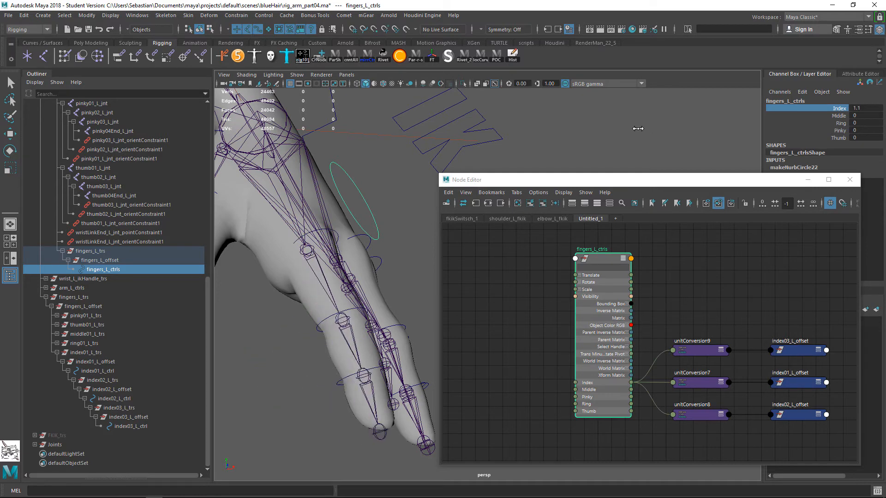
pyautogui.click(298, 344)
pyautogui.press('e')
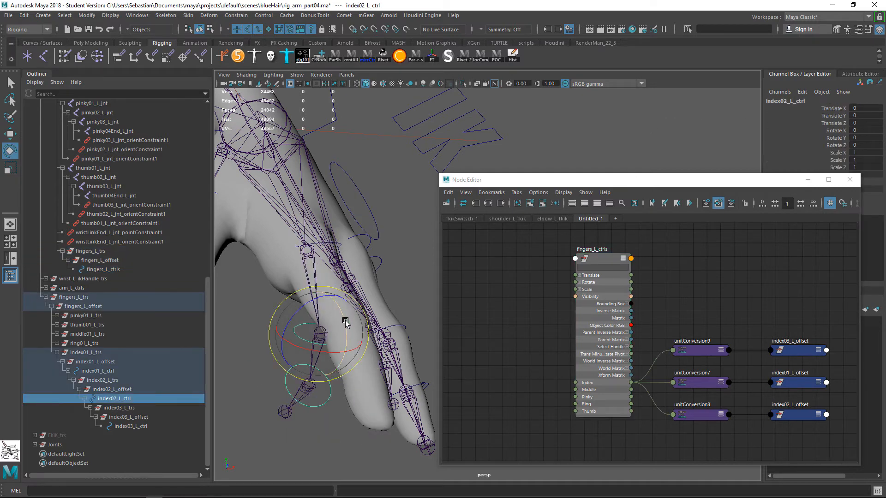
pyautogui.hotkey('ctrl', 'z')
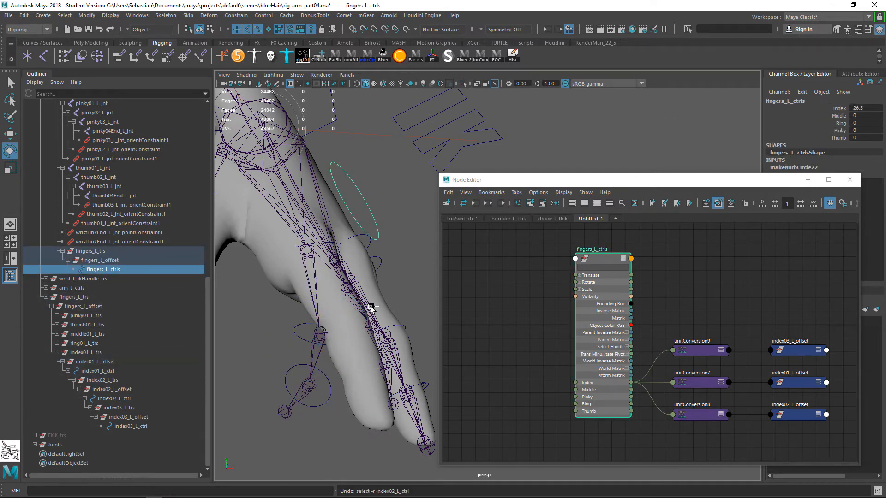
pyautogui.hotkey('ctrl', 'z')
pyautogui.keyDown('alt'); pyautogui.moveTo(631, 300); pyautogui.dragTo(596, 291, button='middle'); pyautogui.keyUp('alt')
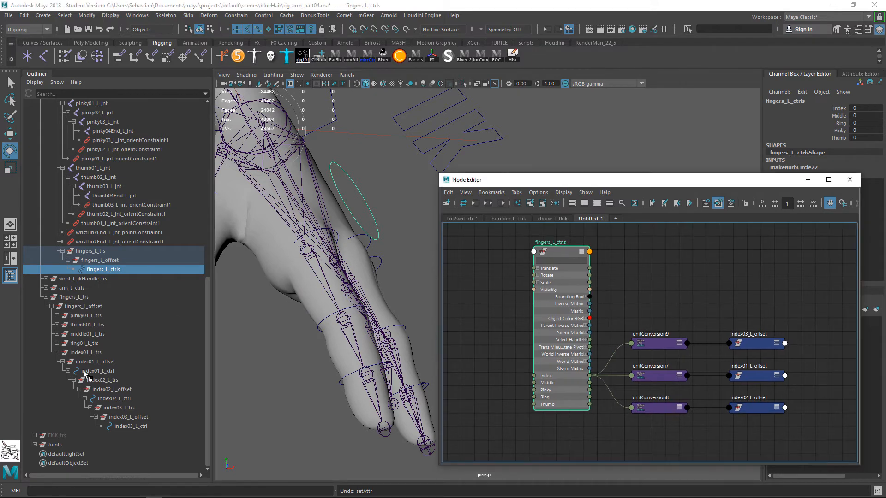
pyautogui.click(111, 363)
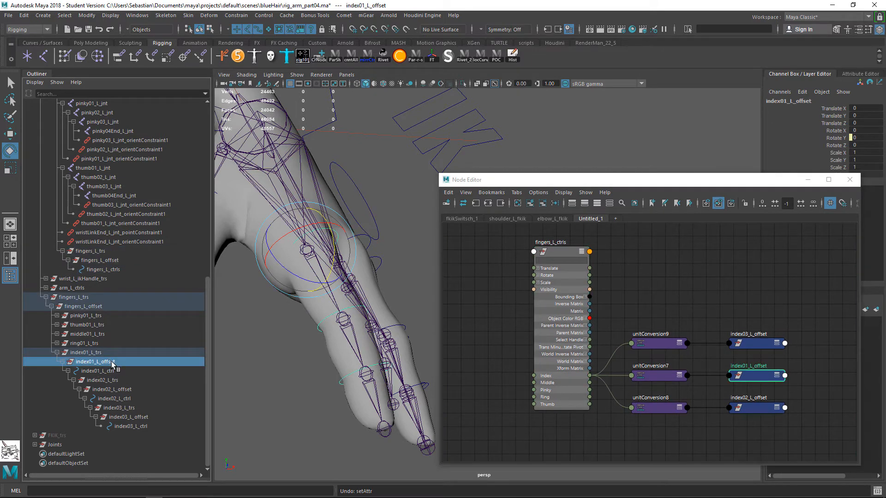
pyautogui.doubleClick(122, 362)
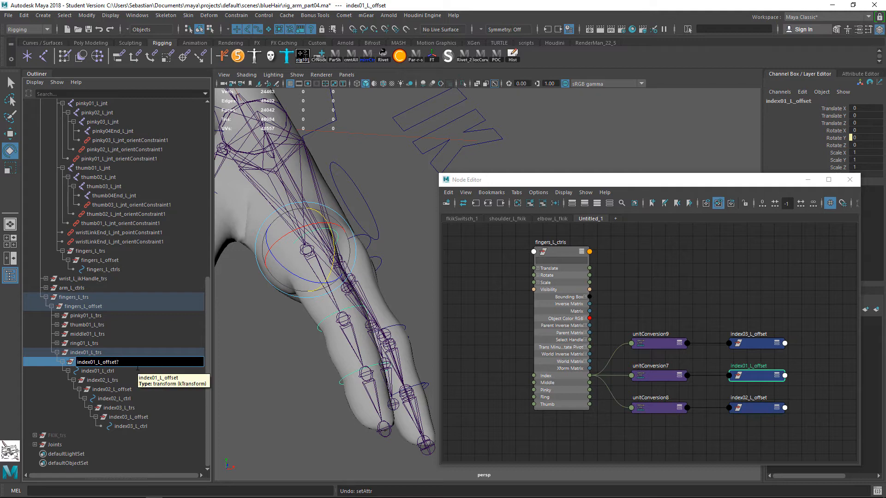
pyautogui.press('capslock')
pyautogui.write('S')
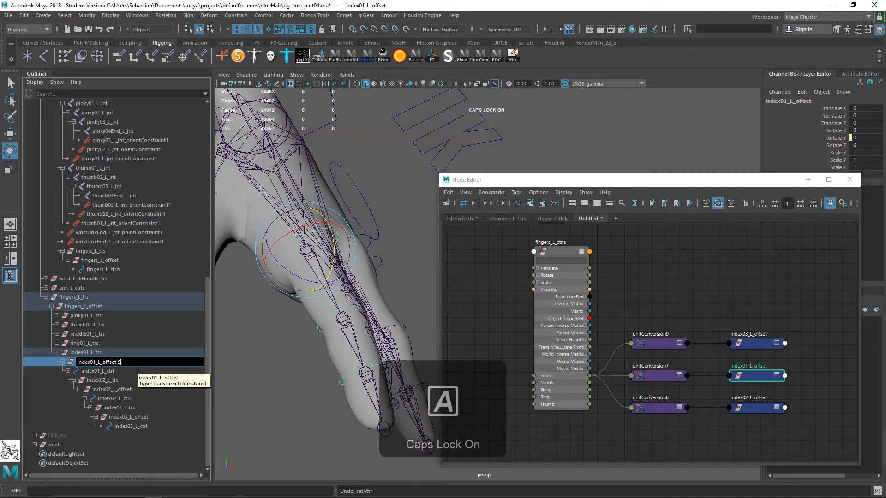
pyautogui.write('DK')
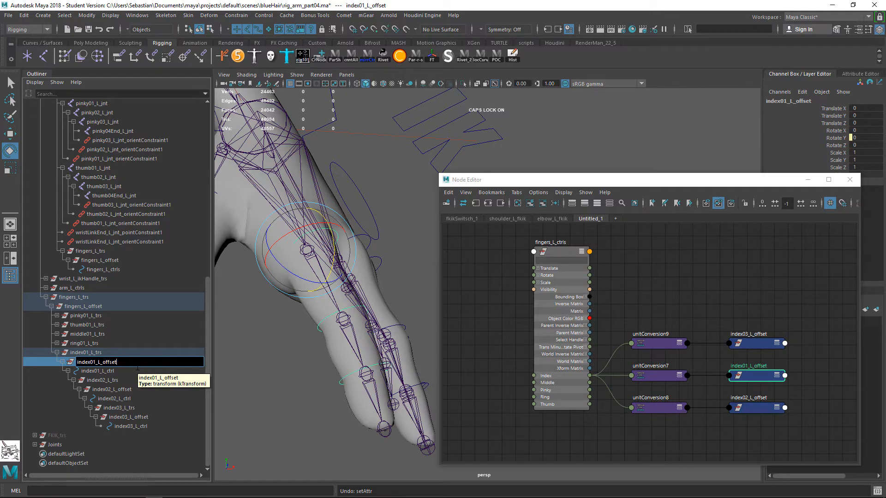
pyautogui.press('Return')
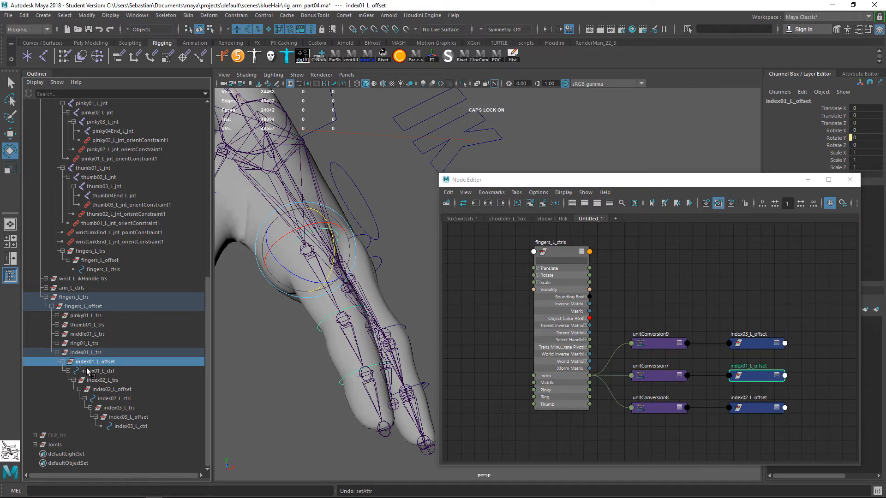
# - Remove the three index offset nodes and their unit conversions from the graph, keeping only fingers_L_ctrls
pyautogui.keyDown('alt'); pyautogui.moveTo(658, 299); pyautogui.dragTo(610, 275, button='middle'); pyautogui.keyUp('alt')
pyautogui.moveTo(734, 295); pyautogui.dragTo(586, 402)
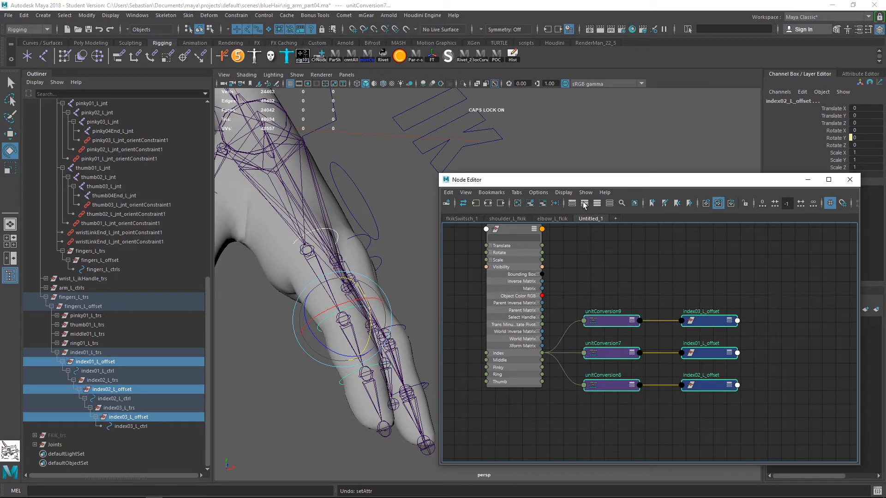
pyautogui.click(544, 204)
# - Add middle01_L_offset, middle02_L_offset and middle03_L_offset to the graph alongside fingers_L_ctrls
pyautogui.keyDown('alt'); pyautogui.moveTo(378, 249); pyautogui.dragTo(319, 259); pyautogui.keyUp('alt')
pyautogui.press('q')
pyautogui.click(320, 257)
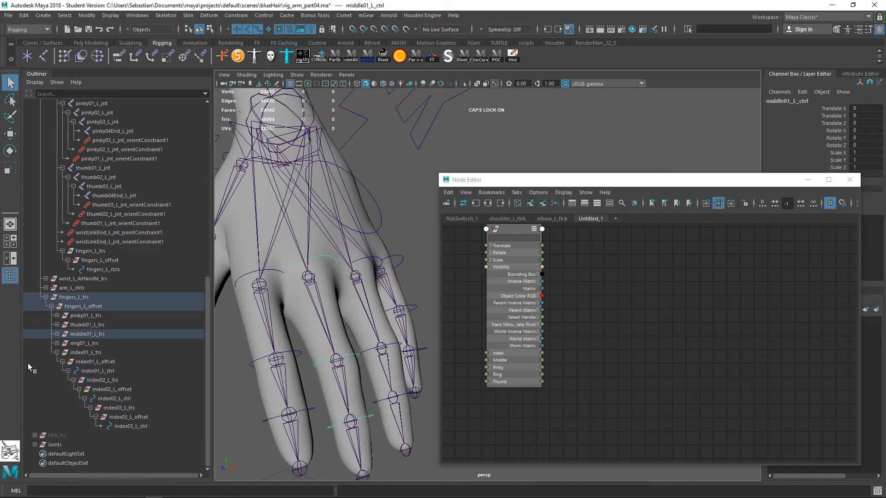
pyautogui.keyDown('shift'); pyautogui.click(56, 334); pyautogui.keyUp('shift')
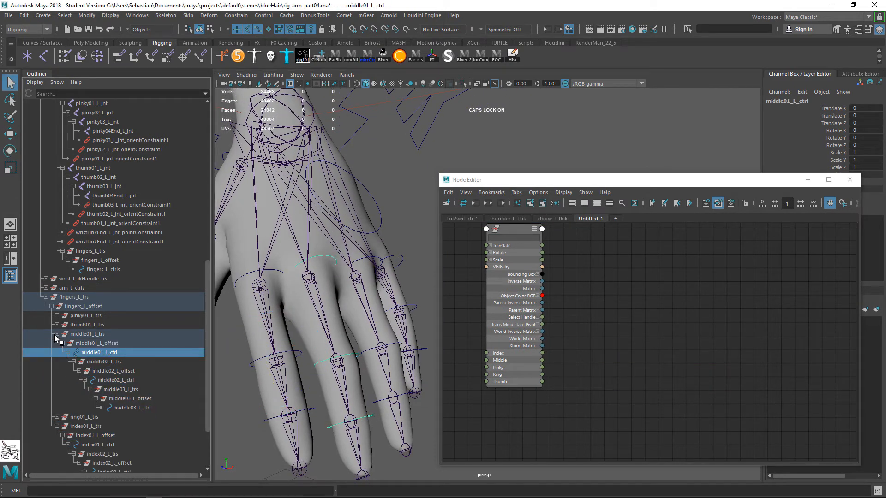
pyautogui.click(125, 343)
pyautogui.keyDown('ctrl'); pyautogui.click(133, 372); pyautogui.keyUp('ctrl')
pyautogui.keyDown('ctrl'); pyautogui.click(147, 399); pyautogui.keyUp('ctrl')
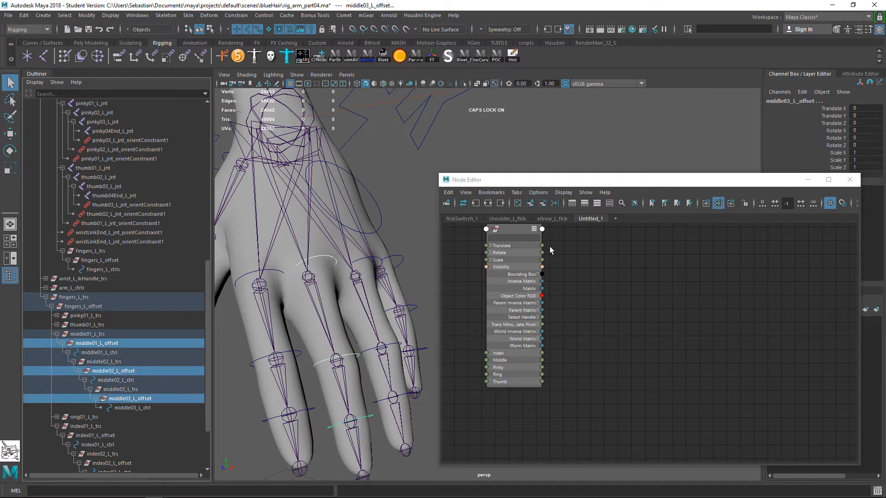
pyautogui.click(530, 203)
# - Connect the Middle attribute of fingers_L_ctrls to Rotate Y of middle01_L_offset and middle02_L_offset
pyautogui.keyDown('alt'); pyautogui.moveTo(709, 298); pyautogui.dragTo(668, 267, button='middle'); pyautogui.keyUp('alt')
pyautogui.moveTo(703, 304); pyautogui.dragTo(663, 288)
pyautogui.click(582, 347)
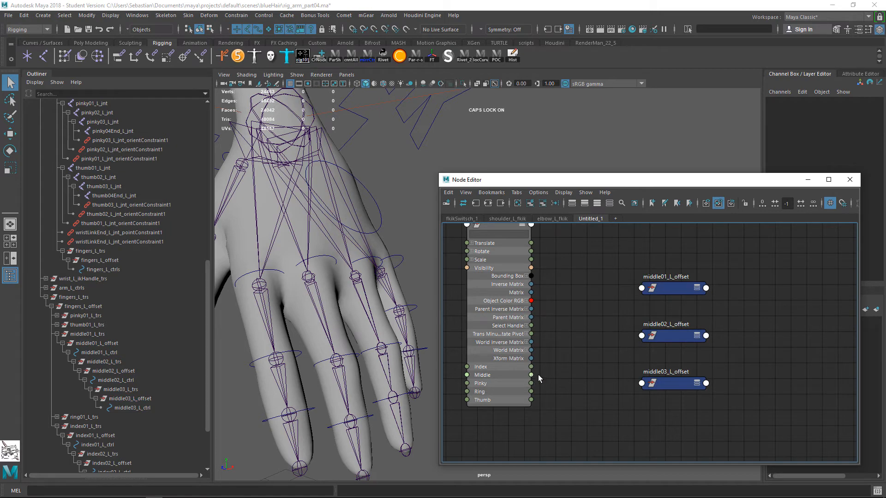
pyautogui.moveTo(531, 376); pyautogui.dragTo(655, 290)
pyautogui.moveTo(678, 297)
pyautogui.click(734, 299)
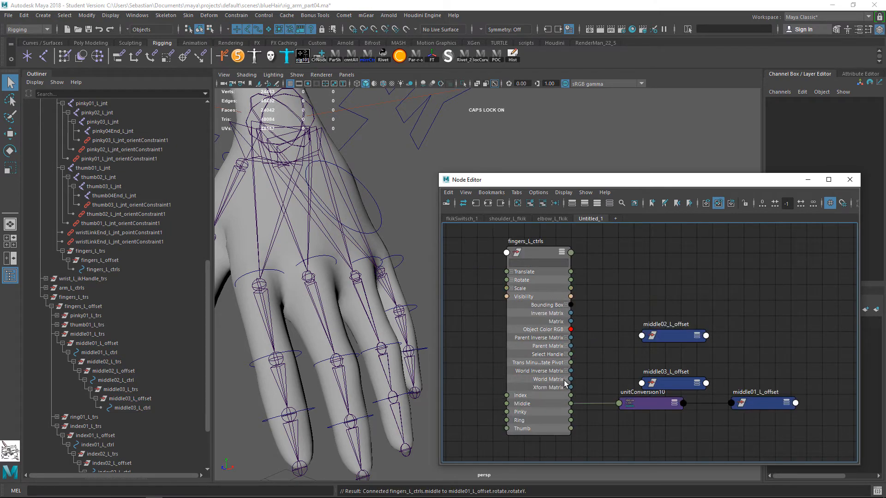
pyautogui.moveTo(572, 403); pyautogui.dragTo(646, 341)
pyautogui.moveTo(683, 345)
pyautogui.click(724, 351)
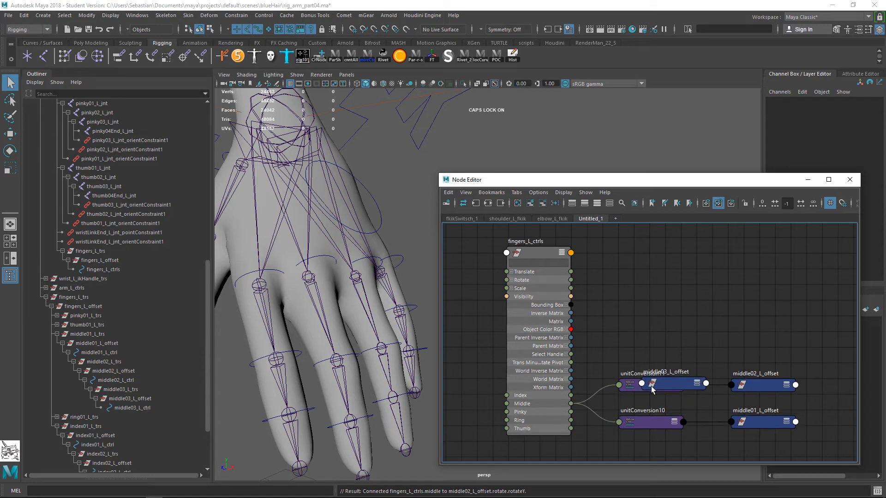
# - Move middle03_L_offset clear of the other nodes and connect the Middle attribute of fingers_L_ctrls to its Rotate Y
pyautogui.moveTo(686, 389); pyautogui.dragTo(703, 348)
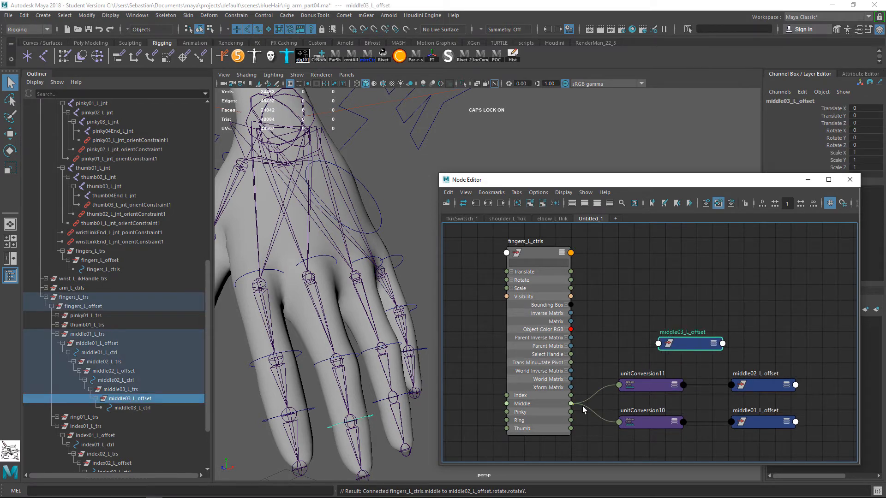
pyautogui.moveTo(571, 404); pyautogui.dragTo(669, 346)
pyautogui.moveTo(693, 350)
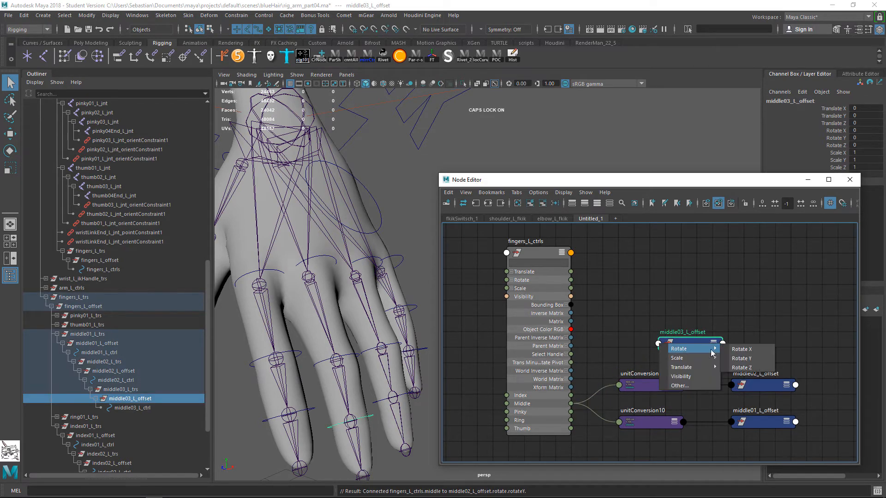
pyautogui.click(740, 358)
pyautogui.moveTo(774, 356); pyautogui.dragTo(751, 309, button='middle')
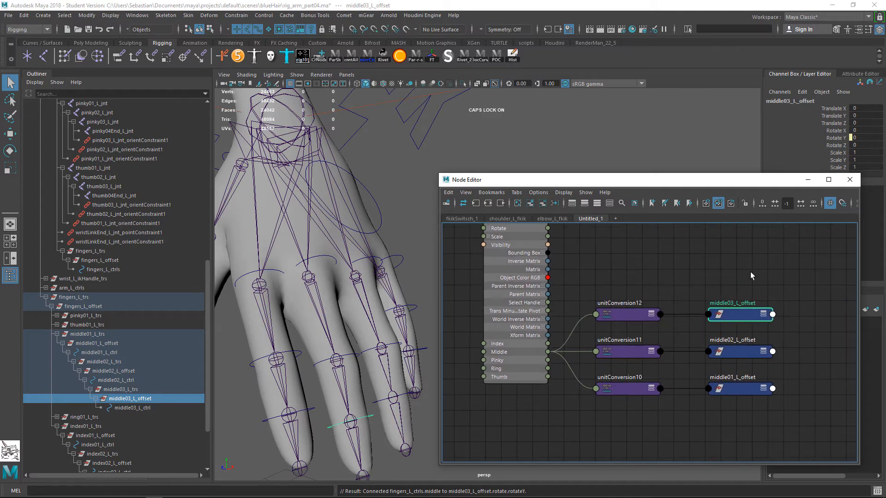
# - Add ring01_L_offset, ring02_L_offset and ring03_L_offset to the graph
pyautogui.keyDown('alt'); pyautogui.moveTo(277, 317); pyautogui.dragTo(349, 288); pyautogui.keyUp('alt')
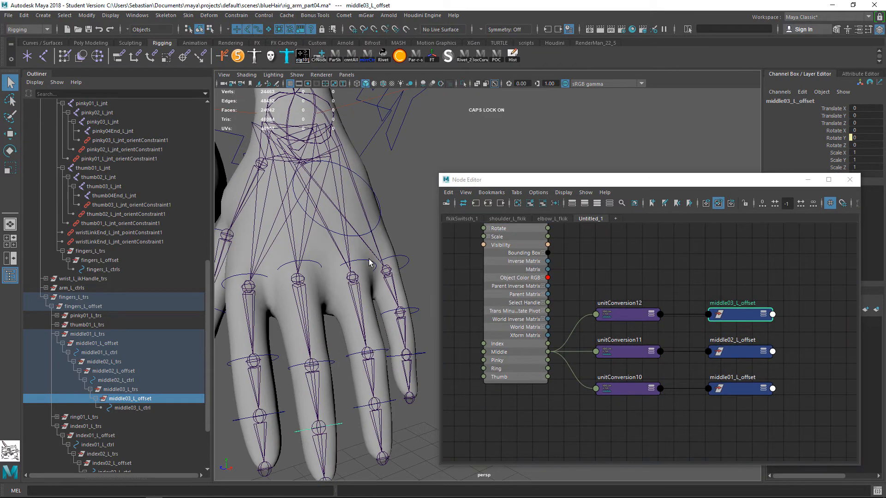
pyautogui.click(377, 352)
pyautogui.keyDown('shift'); pyautogui.click(381, 351); pyautogui.keyUp('shift')
pyautogui.keyDown('shift'); pyautogui.click(392, 400); pyautogui.keyUp('shift')
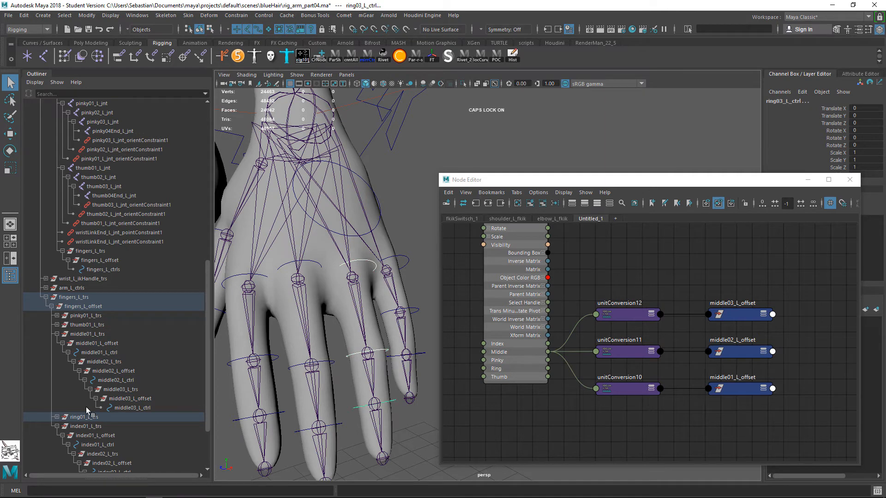
pyautogui.keyDown('shift'); pyautogui.click(57, 417); pyautogui.keyUp('shift')
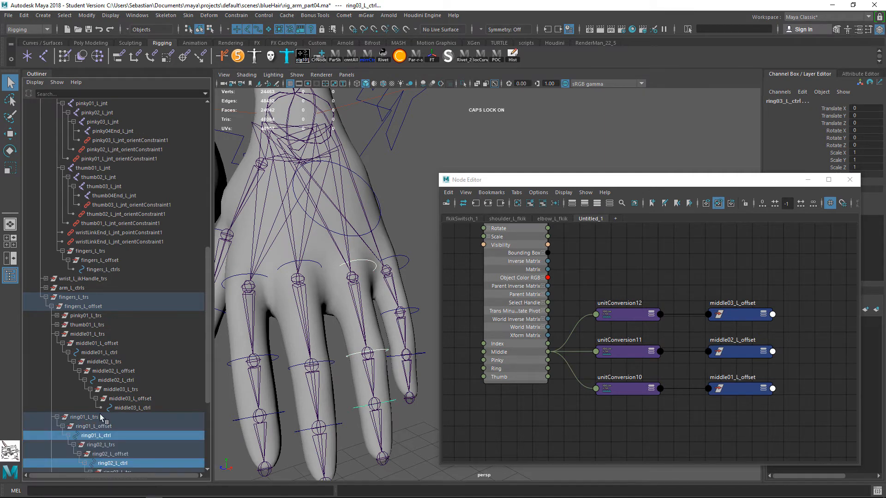
pyautogui.scroll(-2, 92, 369)
pyautogui.click(121, 353)
pyautogui.keyDown('ctrl'); pyautogui.click(123, 381); pyautogui.keyUp('ctrl')
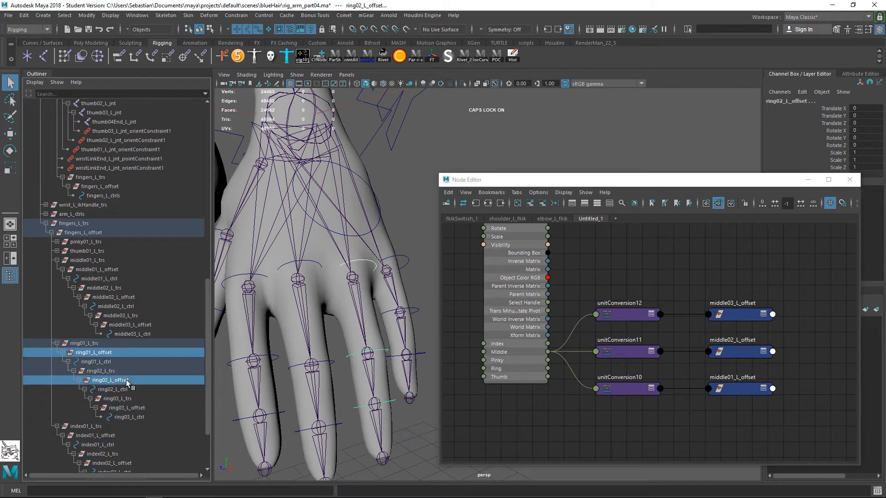
pyautogui.keyDown('ctrl'); pyautogui.click(131, 408); pyautogui.keyUp('ctrl')
pyautogui.scroll(-2, 595, 283)
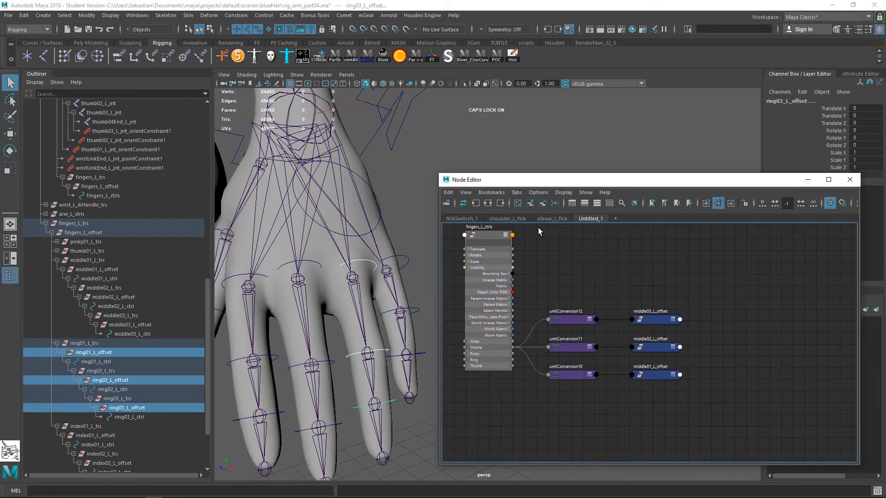
pyautogui.click(530, 203)
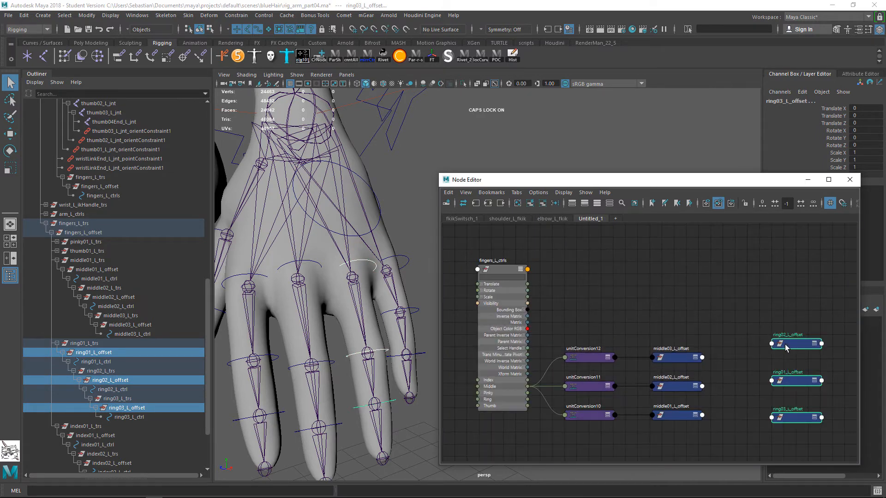
# - Remove the middle offset nodes and their unit conversions from the graph and move the three ring offset nodes beside fingers_L_ctrls
pyautogui.moveTo(723, 311); pyautogui.dragTo(587, 415)
pyautogui.click(543, 204)
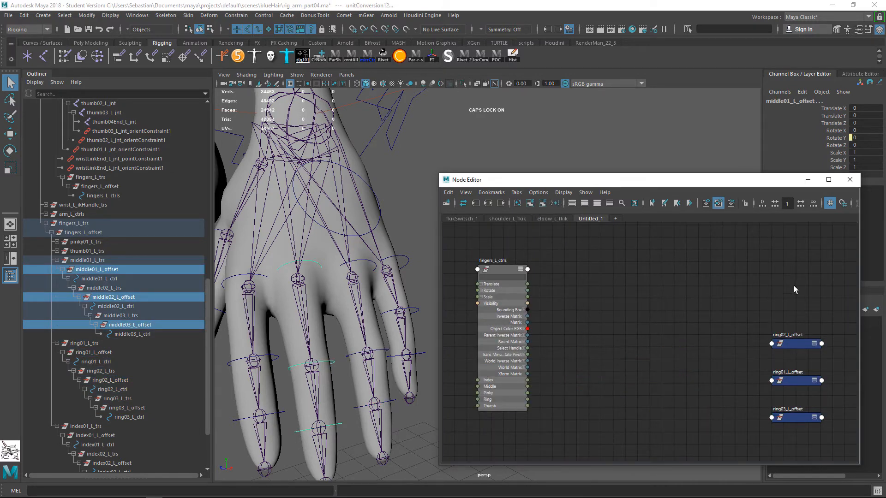
pyautogui.moveTo(824, 298); pyautogui.dragTo(583, 394)
pyautogui.scroll(3, 512, 403)
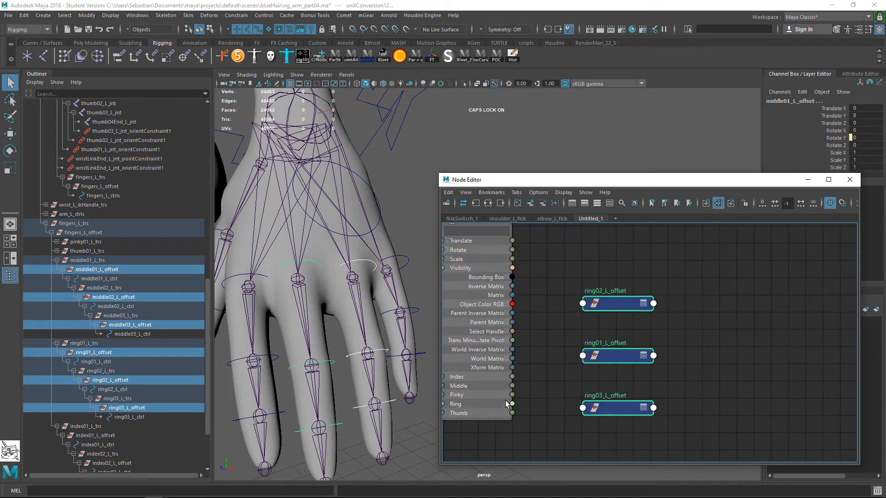
# - Connect the Ring attribute of fingers_L_ctrls to Rotate Y of ring02_L_offset and ring01_L_offset
pyautogui.moveTo(512, 404); pyautogui.dragTo(595, 305)
pyautogui.moveTo(618, 308)
pyautogui.click(676, 319)
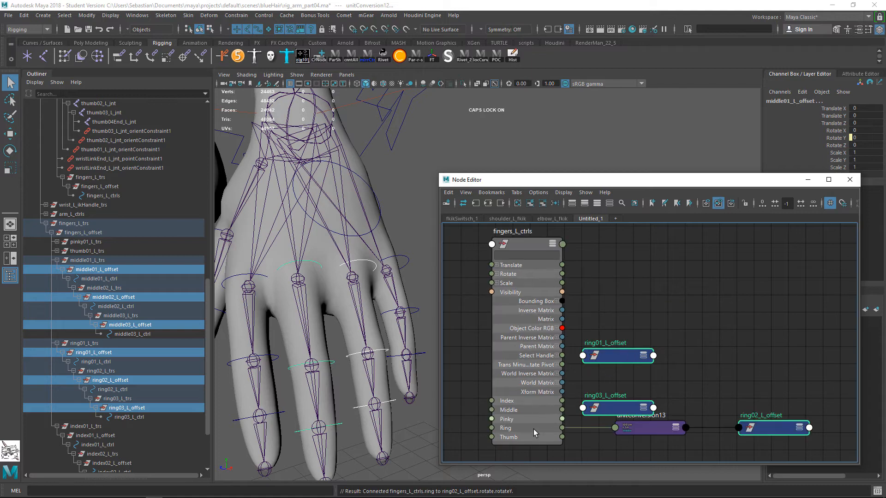
pyautogui.moveTo(562, 428); pyautogui.dragTo(596, 356)
pyautogui.moveTo(619, 359)
pyautogui.click(665, 369)
# - Connect Ring to Rotate Y of ring03_L_offset and remove the ring offset nodes and their unit conversions from the graph
pyautogui.moveTo(564, 423); pyautogui.dragTo(592, 409)
pyautogui.moveTo(616, 414)
pyautogui.click(665, 424)
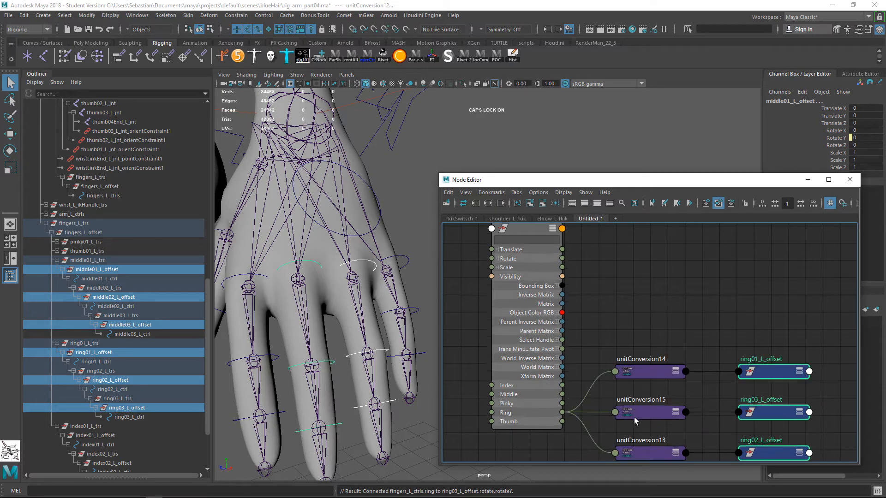
pyautogui.moveTo(790, 323); pyautogui.dragTo(656, 458)
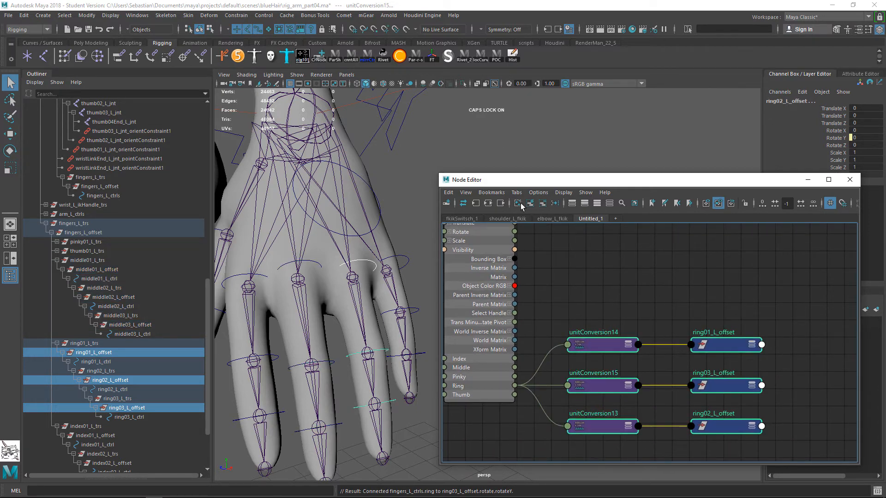
pyautogui.click(543, 203)
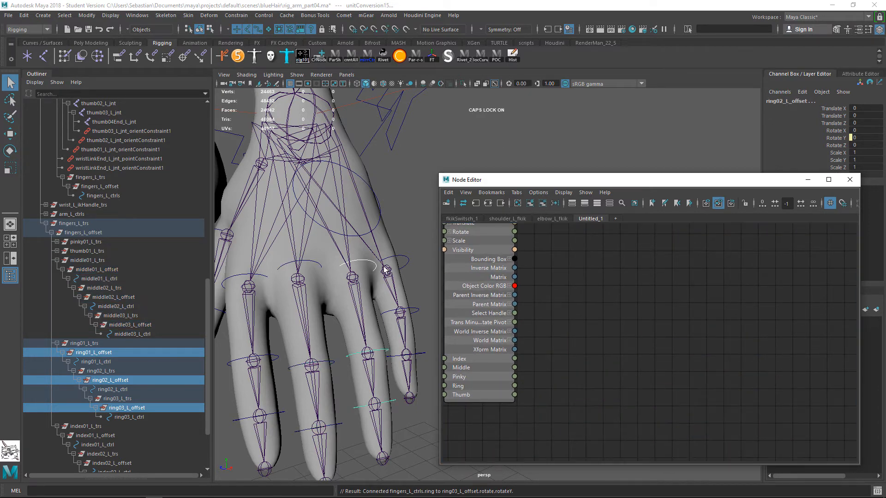
# - Add pinky01_L_offset, pinky02_L_offset and pinky03_L_offset to the node graph containing fingers_L_ctrls
pyautogui.click(405, 260)
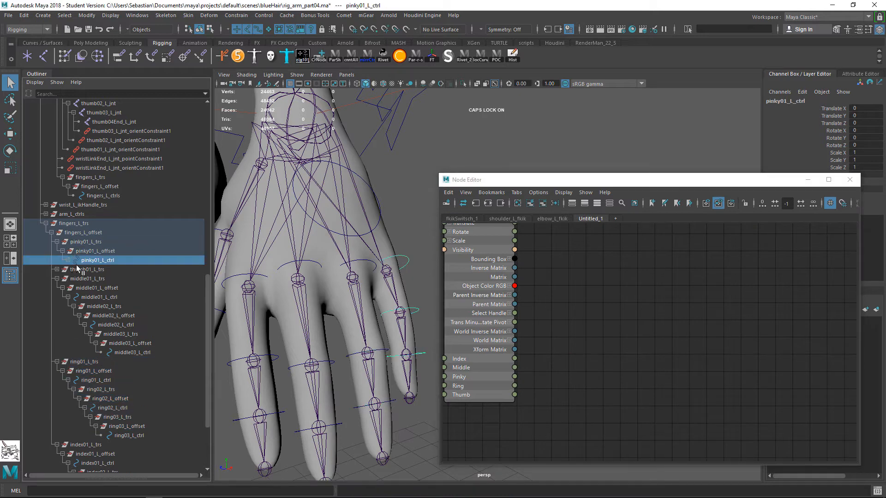
pyautogui.click(68, 260)
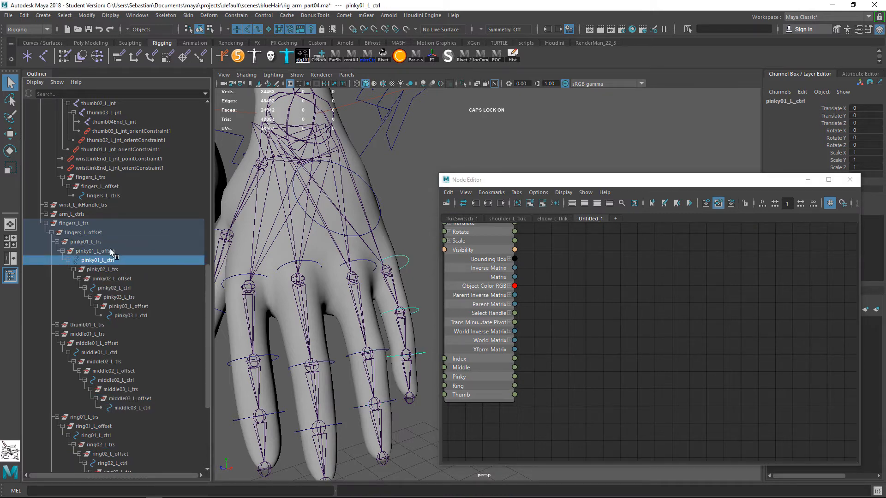
pyautogui.click(111, 252)
pyautogui.keyDown('ctrl'); pyautogui.click(119, 279); pyautogui.keyUp('ctrl')
pyautogui.keyDown('ctrl'); pyautogui.click(131, 307); pyautogui.keyUp('ctrl')
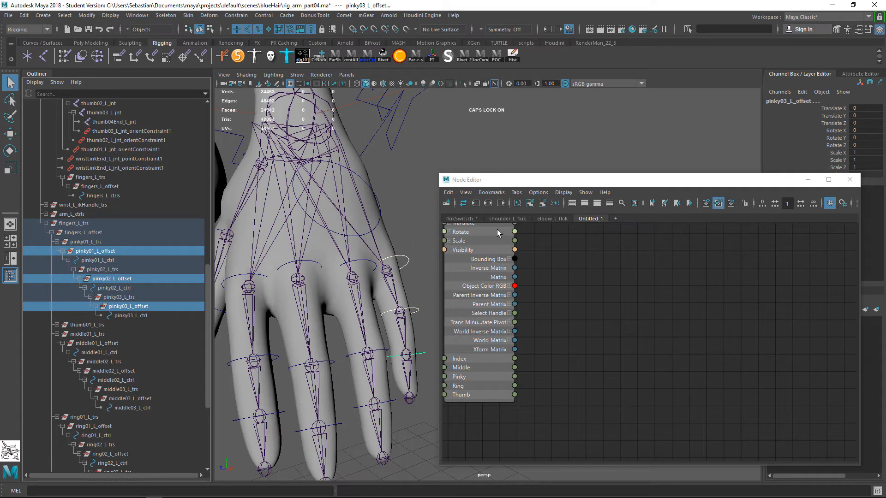
pyautogui.click(543, 203)
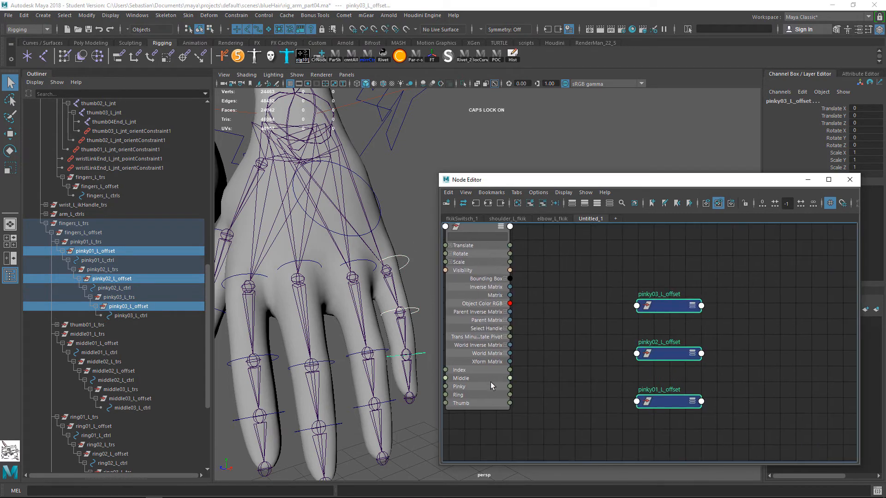
# - Connect the Pinky attribute of fingers_L_ctrls to Rotate Y of pinky03_L_offset and pinky02_L_offset
pyautogui.moveTo(508, 390); pyautogui.dragTo(646, 308)
pyautogui.moveTo(669, 312)
pyautogui.click(728, 323)
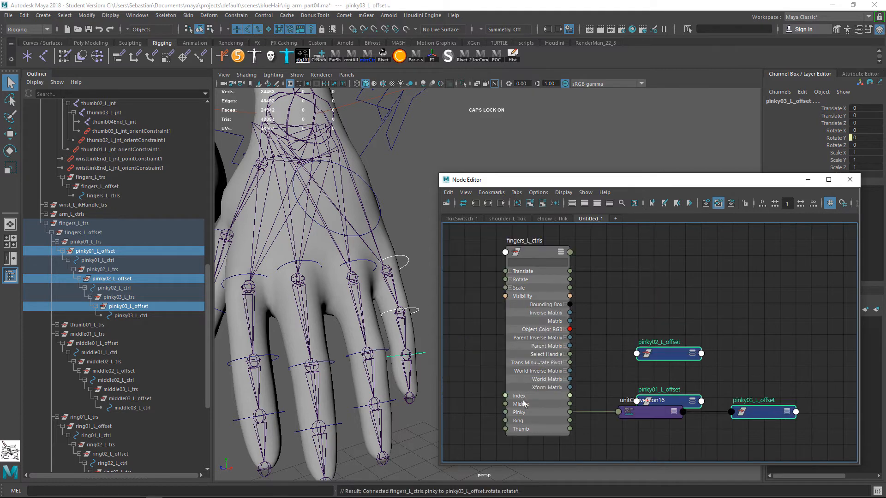
pyautogui.moveTo(570, 412); pyautogui.dragTo(637, 354)
pyautogui.moveTo(660, 360)
pyautogui.click(735, 369)
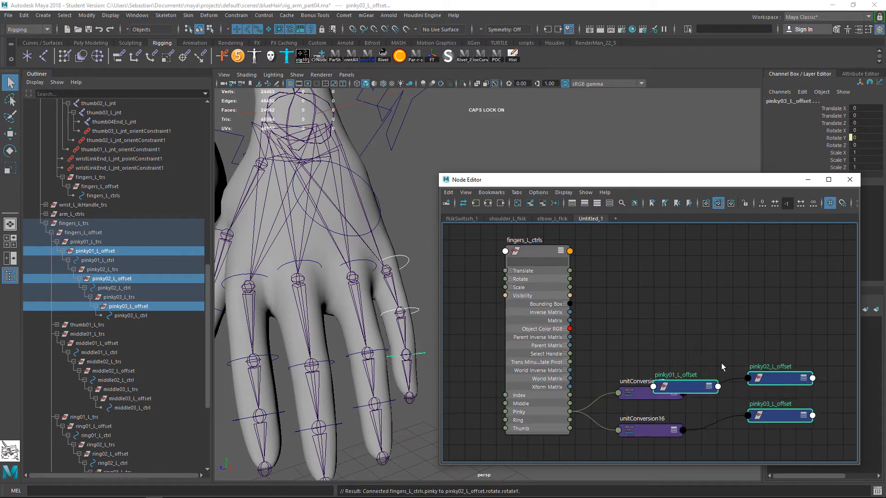
# - Connect the Pinky attribute of fingers_L_ctrls to Rotate Y of pinky01_L_offset
pyautogui.moveTo(570, 412); pyautogui.dragTo(680, 346)
pyautogui.moveTo(719, 359)
pyautogui.moveTo(697, 350)
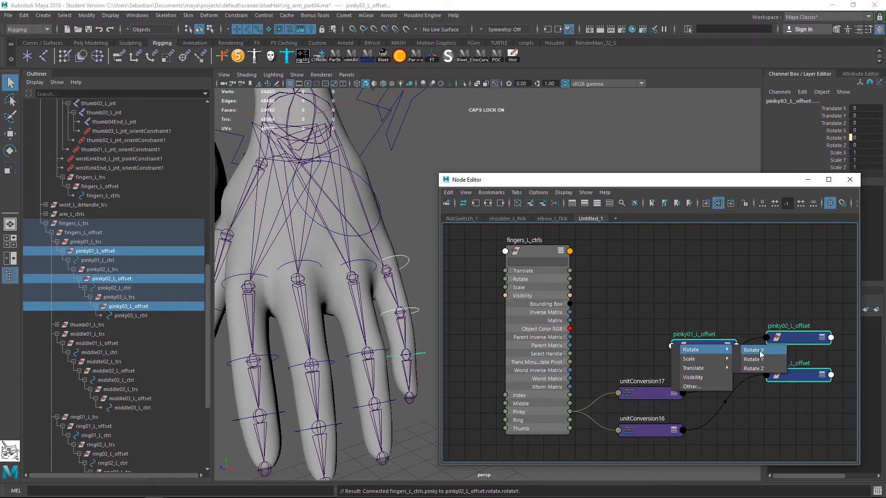
pyautogui.click(762, 359)
pyautogui.keyDown('alt'); pyautogui.moveTo(687, 299); pyautogui.dragTo(649, 288, button='middle'); pyautogui.keyUp('alt')
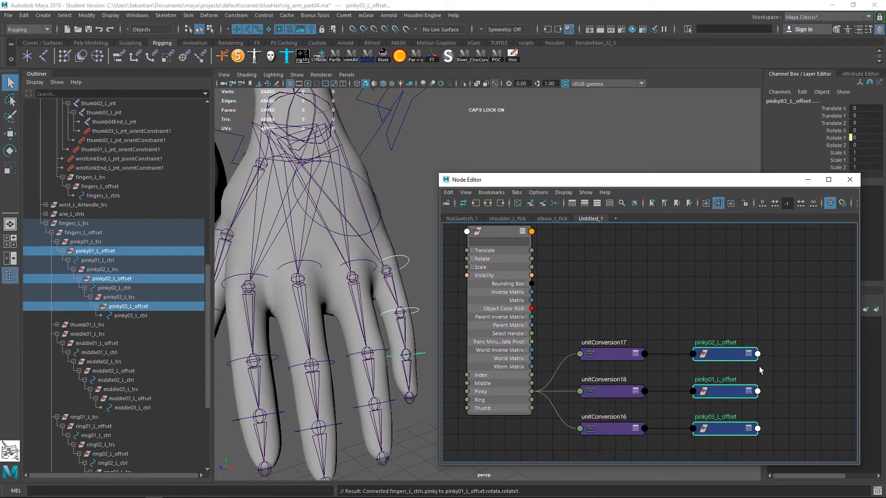
# - Move the three pinky offset nodes and their unit conversions higher in the graph and select all six nodes
pyautogui.moveTo(769, 335); pyautogui.dragTo(602, 452)
pyautogui.moveTo(606, 418); pyautogui.dragTo(608, 404)
pyautogui.moveTo(748, 327); pyautogui.dragTo(613, 394)
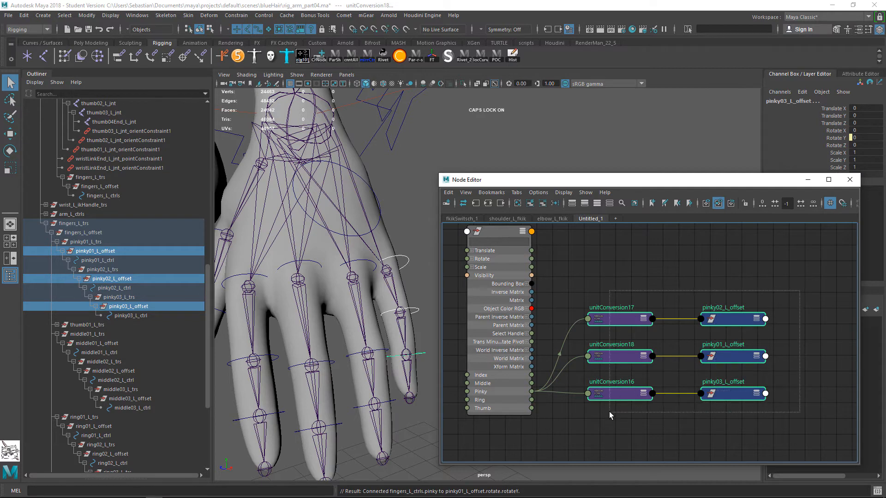
# - Reposition the fingers_L_ctrls node and the pinky conversion and offset nodes so their connections are neatly laid out in the node graph
pyautogui.moveTo(617, 396)
pyautogui.mouseDown()
pyautogui.moveTo(603, 405)
pyautogui.moveTo(609, 393)
pyautogui.mouseUp()
pyautogui.moveTo(496, 235); pyautogui.dragTo(489, 246)
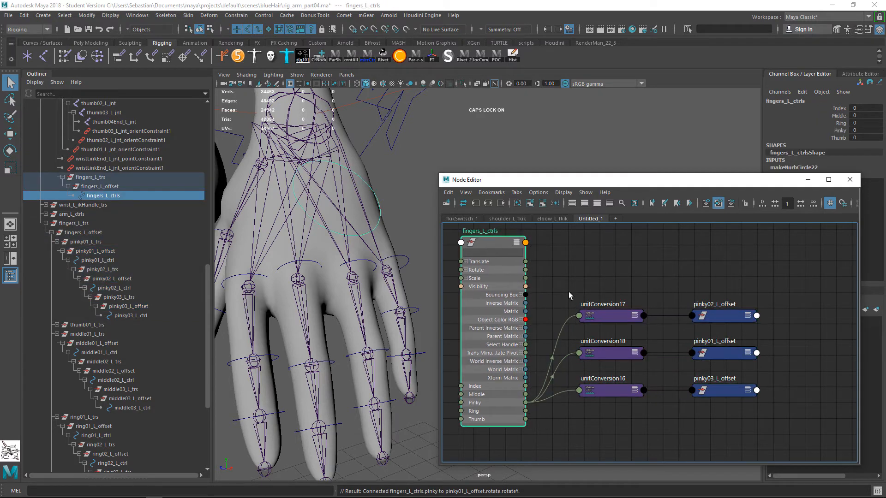
pyautogui.moveTo(592, 287); pyautogui.dragTo(871, 421)
pyautogui.moveTo(724, 391); pyautogui.dragTo(728, 405)
pyautogui.moveTo(727, 401); pyautogui.dragTo(728, 400)
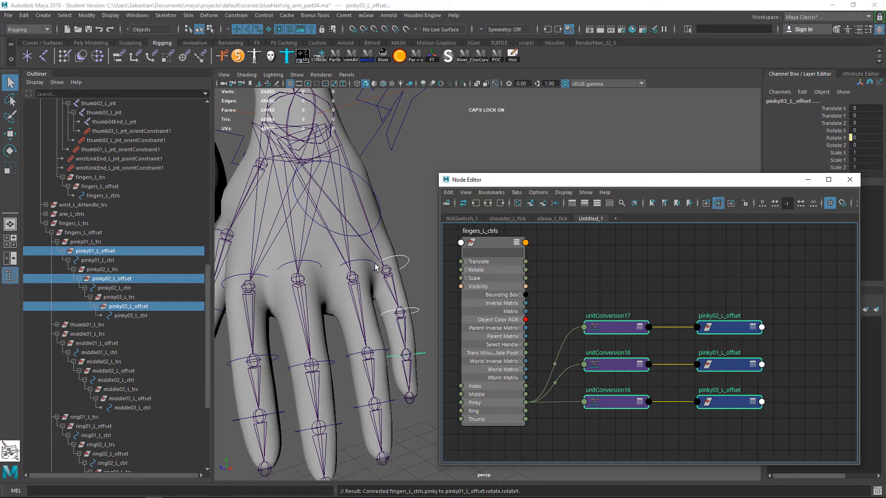
# - Add thumb01_L_offset, thumb02_L_offset and thumb03_L_offset to the node graph
pyautogui.keyDown('alt'); pyautogui.moveTo(321, 283); pyautogui.dragTo(362, 252); pyautogui.keyUp('alt')
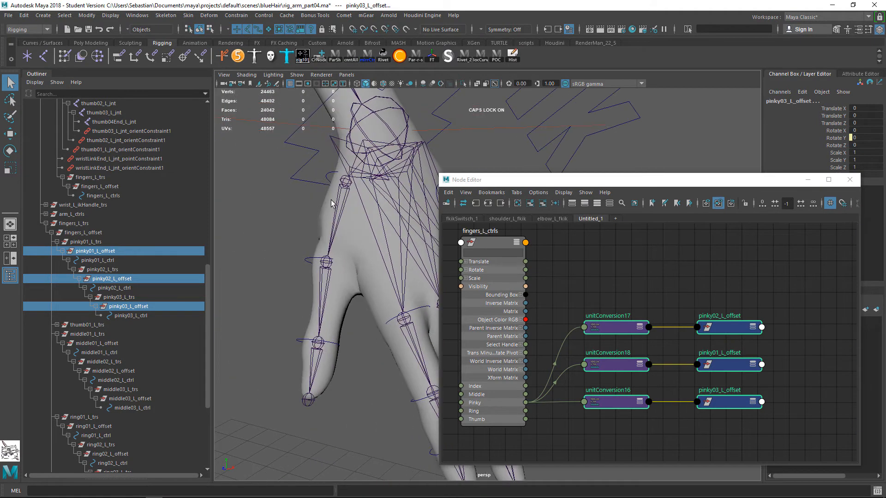
pyautogui.click(330, 177)
pyautogui.keyDown('shift'); pyautogui.click(306, 261); pyautogui.keyUp('shift')
pyautogui.keyDown('shift'); pyautogui.click(298, 343); pyautogui.keyUp('shift')
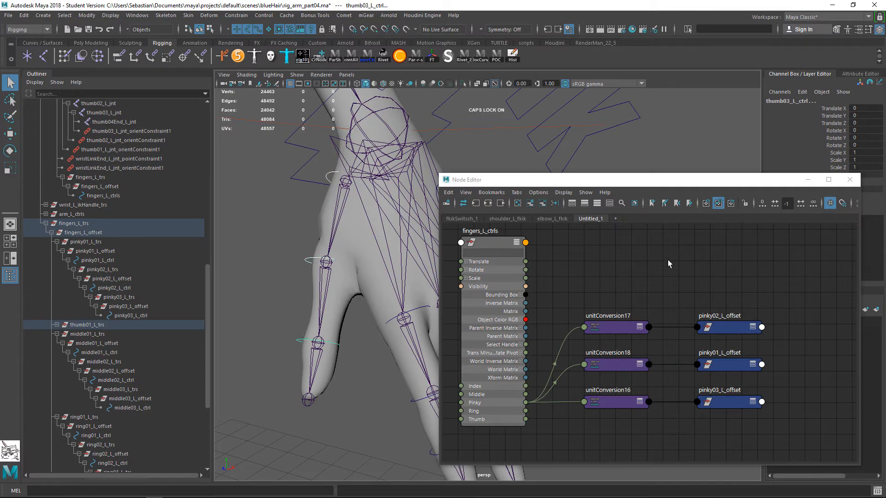
pyautogui.press('f')
pyautogui.click(114, 335)
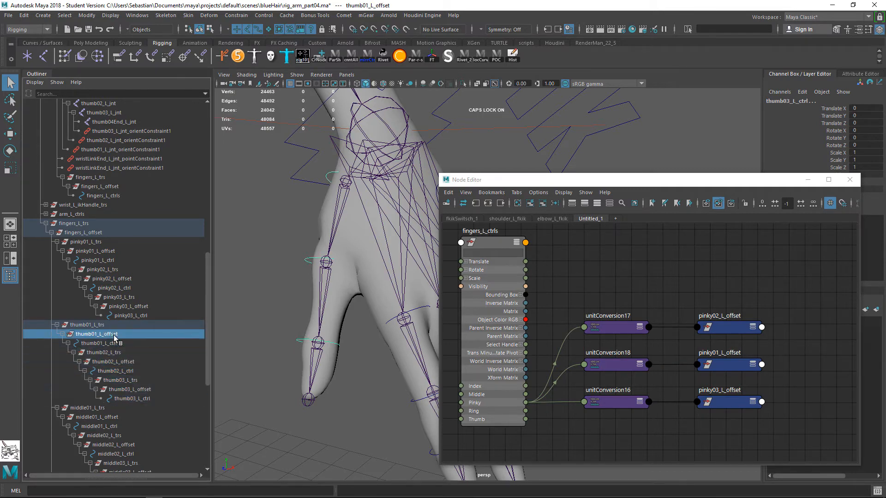
pyautogui.keyDown('ctrl'); pyautogui.click(127, 362); pyautogui.keyUp('ctrl')
pyautogui.keyDown('ctrl'); pyautogui.click(138, 390); pyautogui.keyUp('ctrl')
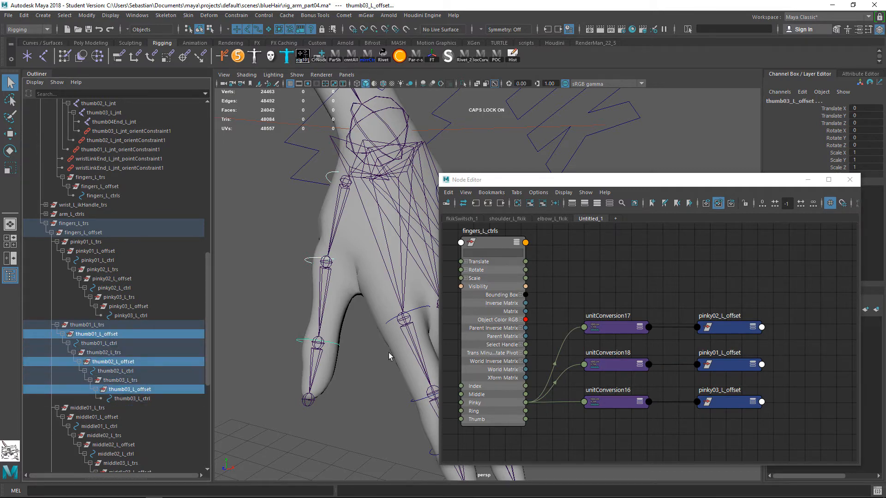
pyautogui.click(531, 204)
# - Remove the pinky conversion and offset nodes from the graph, leaving the three thumb offsets beside fingers_L_ctrls
pyautogui.scroll(-2, 727, 305)
pyautogui.moveTo(721, 308); pyautogui.dragTo(655, 395)
pyautogui.keyDown('alt'); pyautogui.moveTo(699, 320); pyautogui.dragTo(607, 313, button='middle'); pyautogui.keyUp('alt')
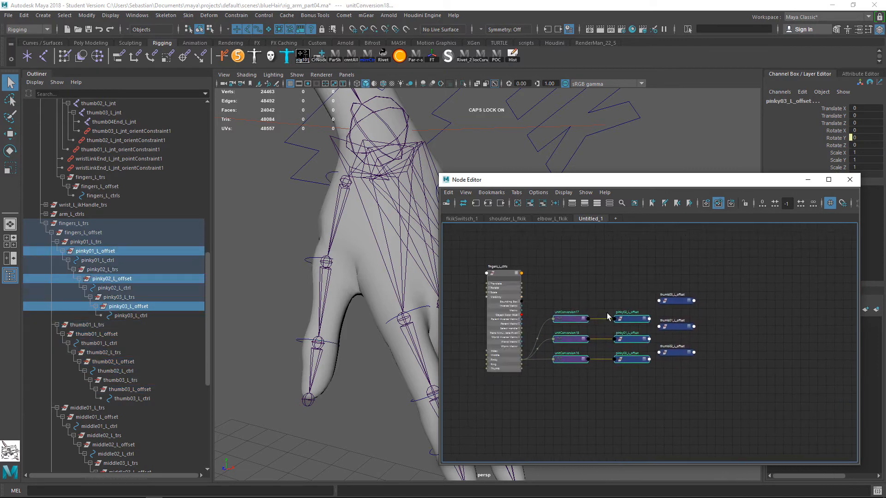
pyautogui.scroll(3, 606, 313)
pyautogui.click(542, 203)
pyautogui.moveTo(621, 261); pyautogui.dragTo(741, 398)
pyautogui.moveTo(739, 395); pyautogui.dragTo(558, 407)
pyautogui.keyDown('alt'); pyautogui.moveTo(610, 380); pyautogui.dragTo(716, 370, button='middle'); pyautogui.keyUp('alt')
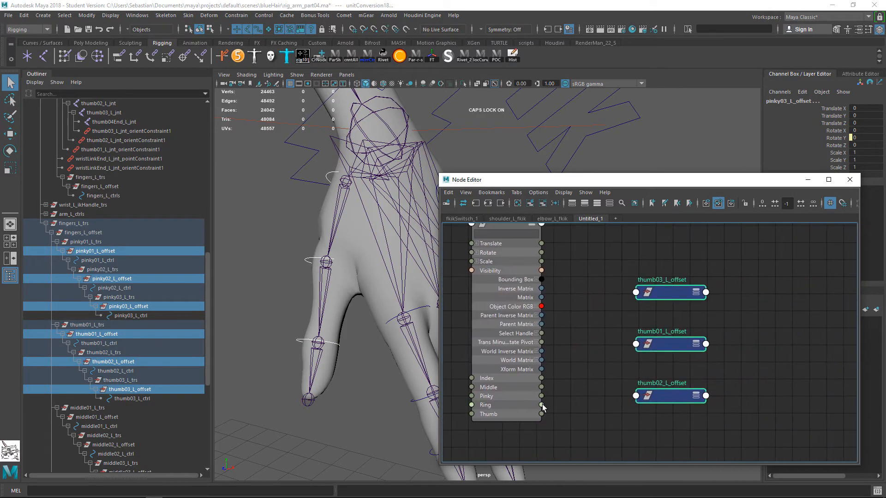
# - Connect the Thumb attribute of fingers_L_ctrls to Rotate Y of thumb03_L_offset and thumb01_L_offset
pyautogui.moveTo(542, 414); pyautogui.dragTo(647, 292)
pyautogui.moveTo(686, 301)
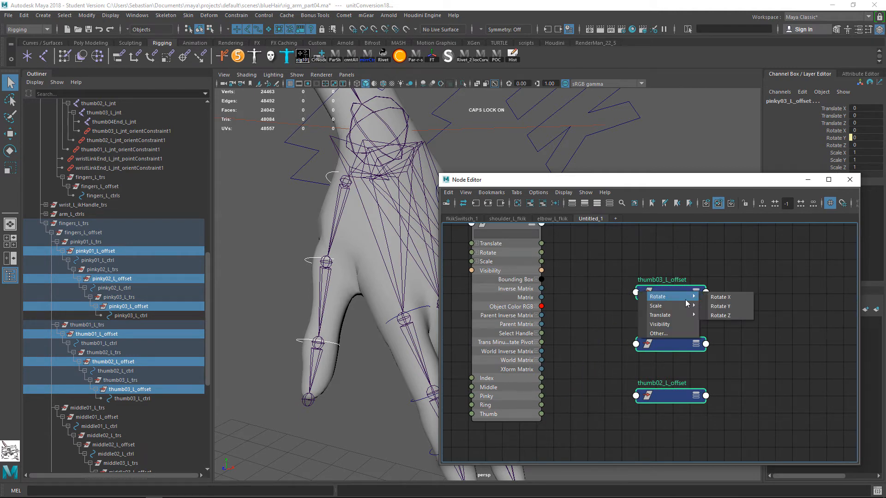
pyautogui.click(720, 307)
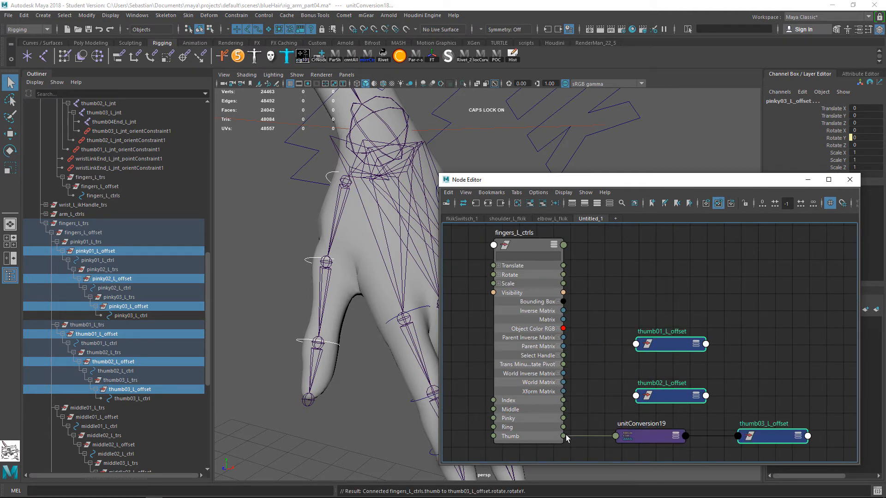
pyautogui.moveTo(563, 436); pyautogui.dragTo(642, 344)
pyautogui.moveTo(657, 350)
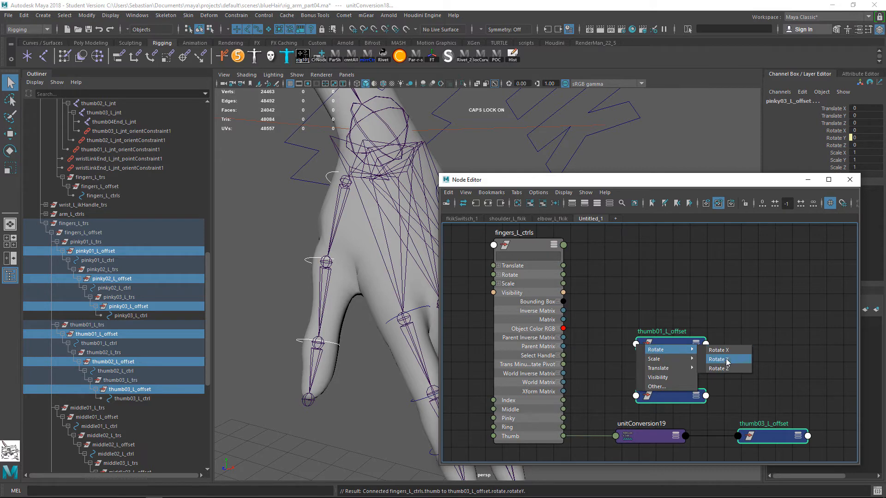
pyautogui.click(719, 360)
# - Connect the Thumb attribute of fingers_L_ctrls to Rotate Y of thumb02_L_offset and close the Node Editor
pyautogui.moveTo(563, 428); pyautogui.dragTo(646, 397)
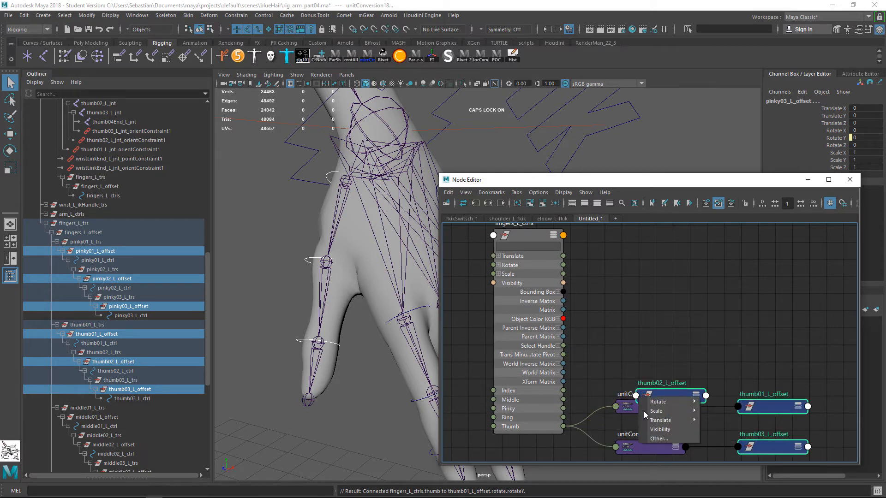
pyautogui.moveTo(665, 402)
pyautogui.click(744, 411)
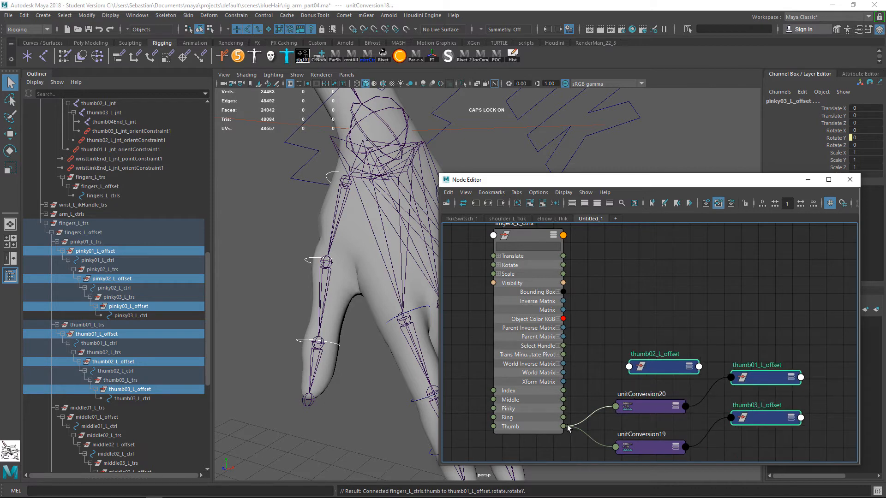
pyautogui.moveTo(563, 427); pyautogui.dragTo(691, 368)
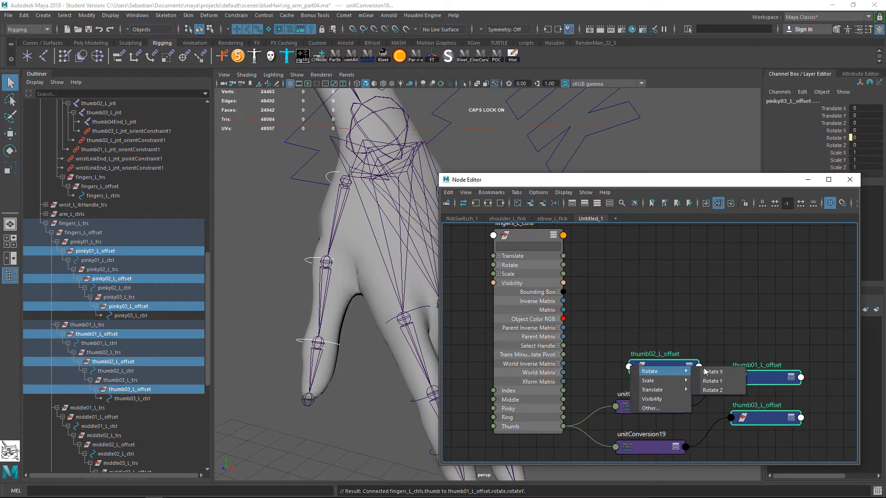
pyautogui.moveTo(728, 380)
pyautogui.click(761, 390)
pyautogui.keyDown('alt'); pyautogui.moveTo(715, 321); pyautogui.dragTo(671, 302, button='middle'); pyautogui.keyUp('alt')
pyautogui.moveTo(803, 293); pyautogui.dragTo(645, 378)
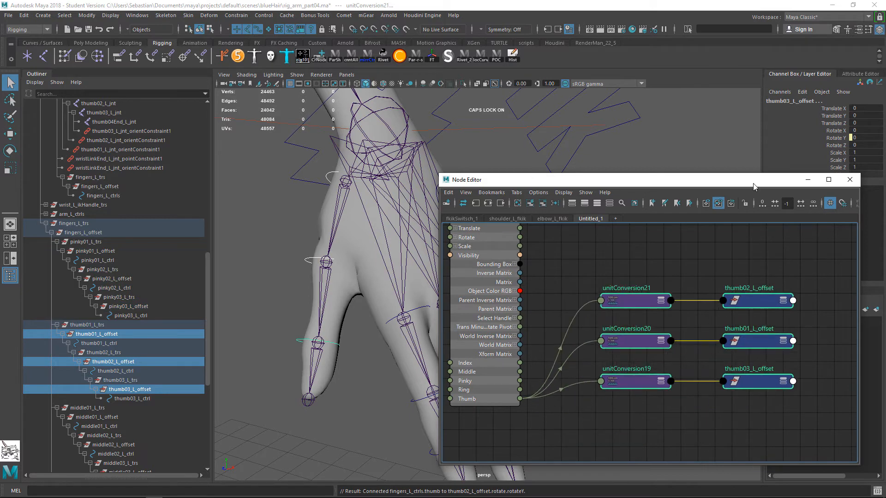
pyautogui.click(850, 179)
# - Test the Index, Middle, Ring, Pinky and Thumb attributes of fingers_L_ctrls together at about -10.2
pyautogui.click(485, 215)
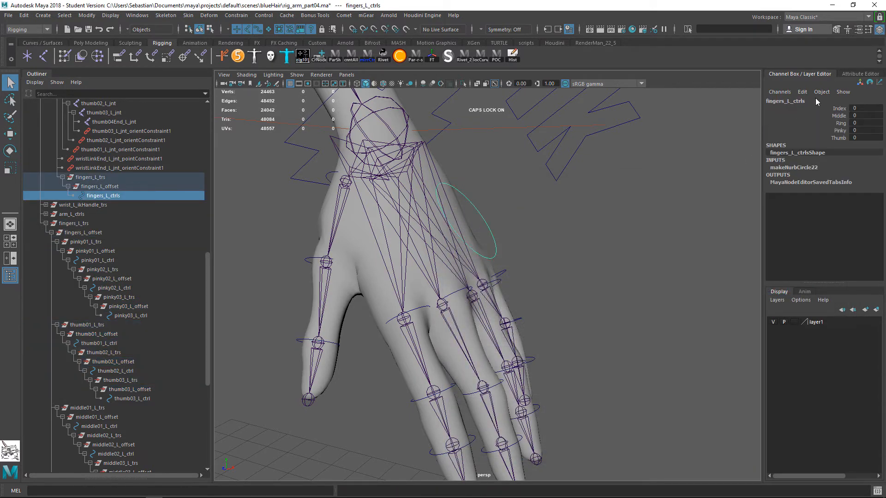
pyautogui.moveTo(839, 108); pyautogui.dragTo(839, 138)
pyautogui.scroll(-3, 519, 206)
pyautogui.moveTo(568, 259); pyautogui.dragTo(457, 273, button='middle')
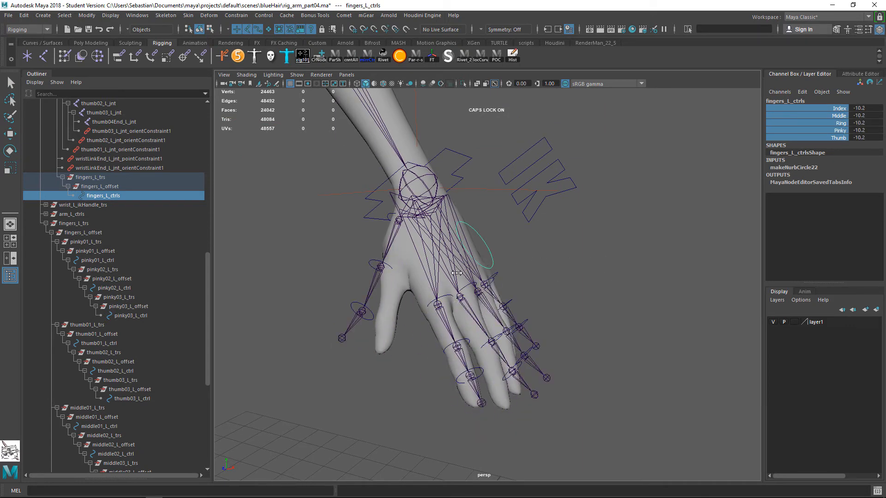
# - Test-rotate thumb02_L_ctrl by about 5.5 degrees in Y, then undo the rotation and the selection
pyautogui.click(372, 260)
pyautogui.press('e')
pyautogui.moveTo(346, 269)
pyautogui.mouseDown()
pyautogui.moveTo(355, 294)
pyautogui.moveTo(350, 277)
pyautogui.mouseUp()
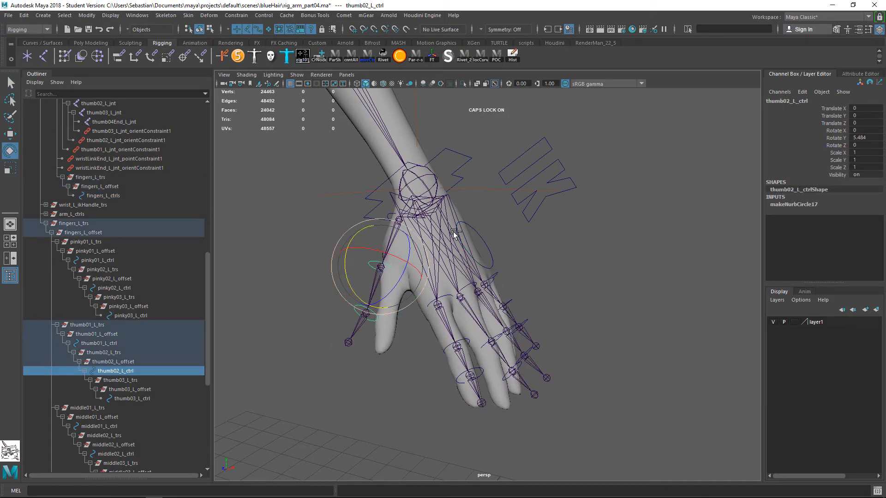
pyautogui.hotkey('ctrl', 'z')
pyautogui.hotkey('ctrl', 'z')
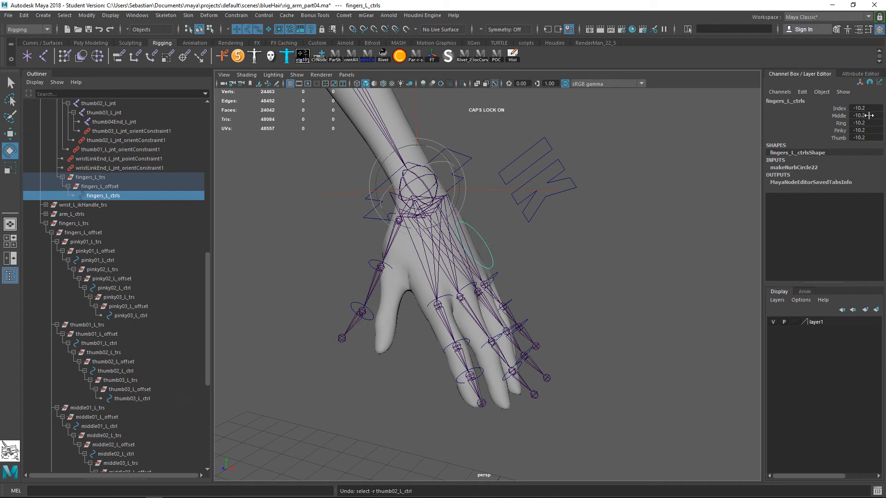
# - Reset the Index, Middle, Ring, Pinky and Thumb attributes of fingers_L_ctrls to 0
pyautogui.moveTo(866, 108); pyautogui.dragTo(867, 138)
pyautogui.write('0')
pyautogui.press('Return')
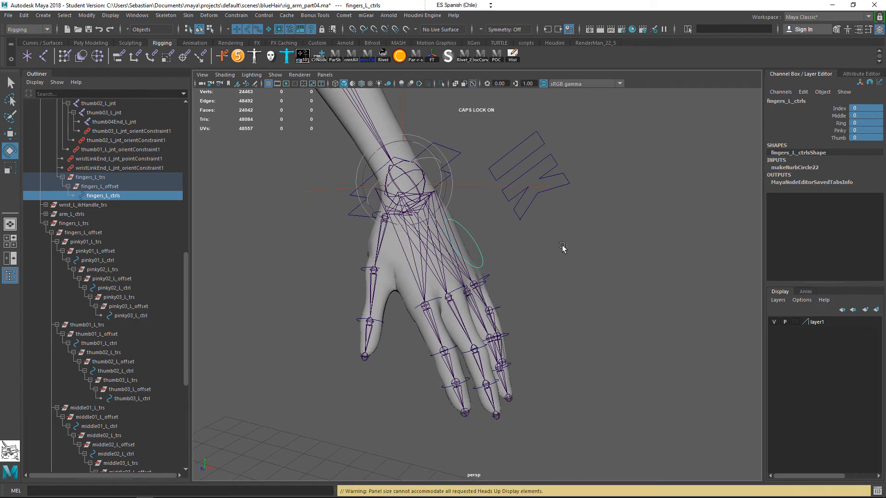
# - Start adding a new attribute to fingers_L_ctrls with the Enum data type
pyautogui.click(475, 236)
pyautogui.click(478, 243)
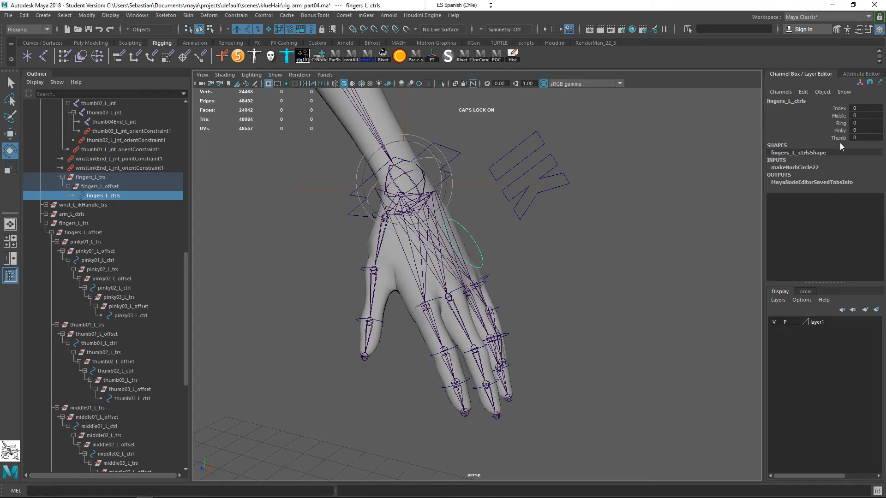
pyautogui.click(802, 93)
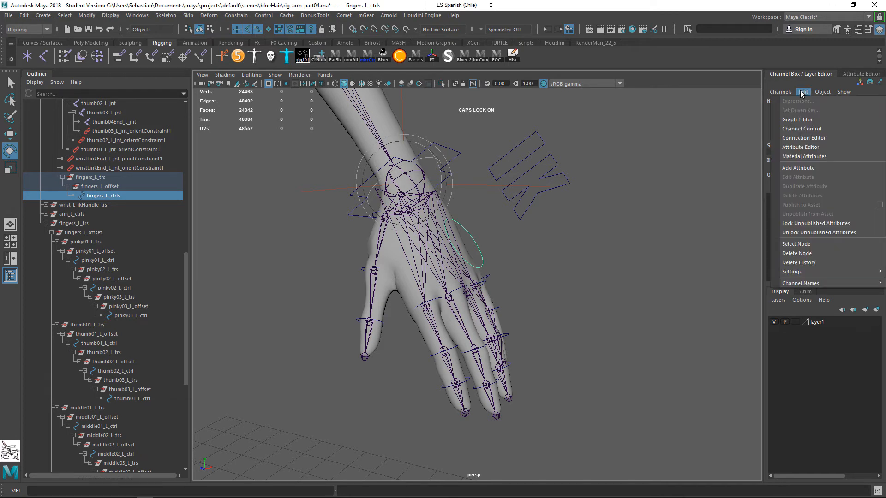
pyautogui.click(816, 168)
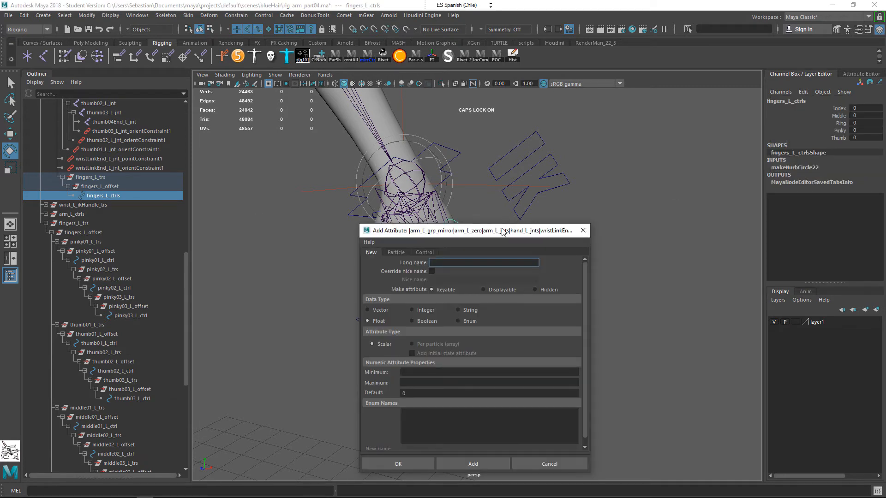
pyautogui.moveTo(647, 386); pyautogui.dragTo(647, 450)
pyautogui.click(590, 236)
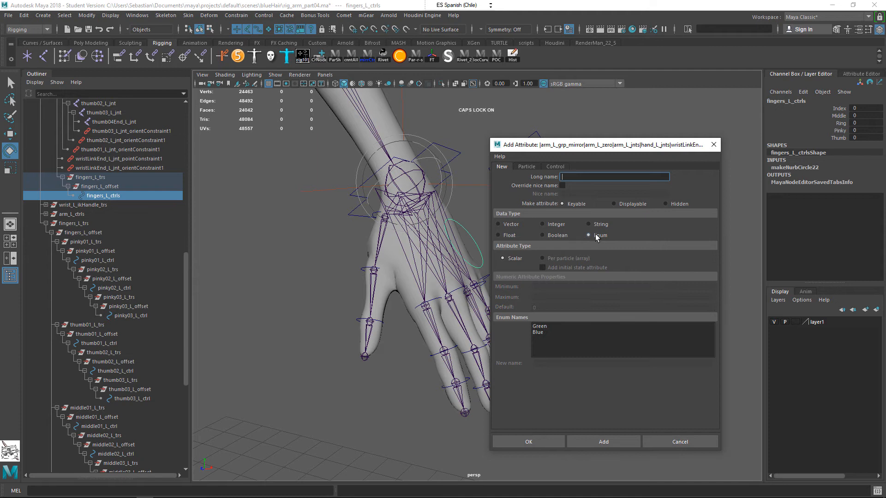
# - Rename the enum option Green as OK
pyautogui.click(546, 332)
pyautogui.click(549, 327)
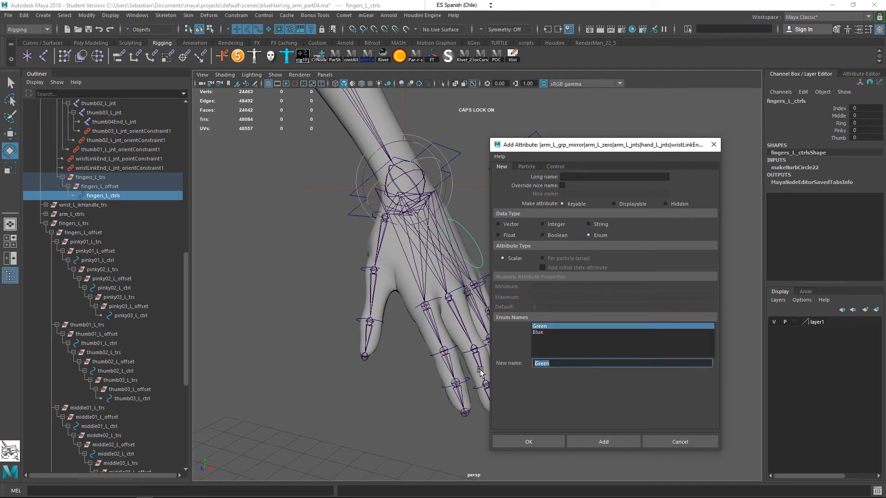
pyautogui.write('OK')
# - Rename the enum option Blue as hellYeahh
pyautogui.click(536, 333)
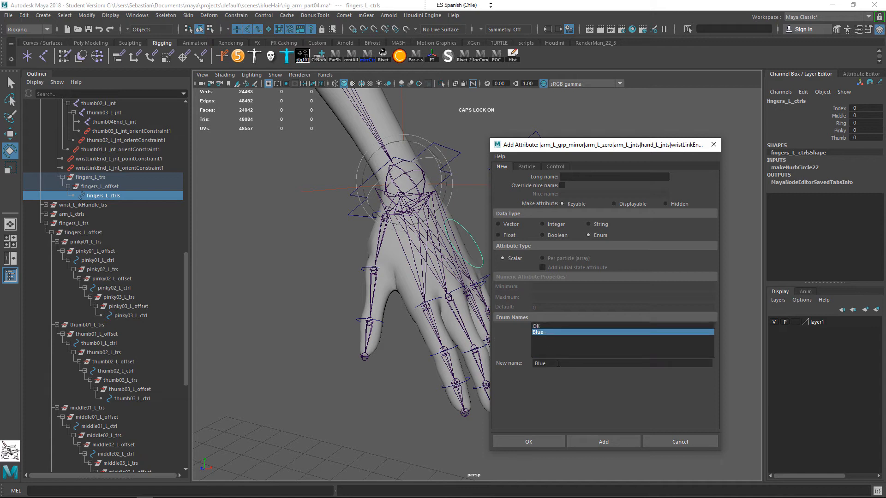
pyautogui.write('HELL')
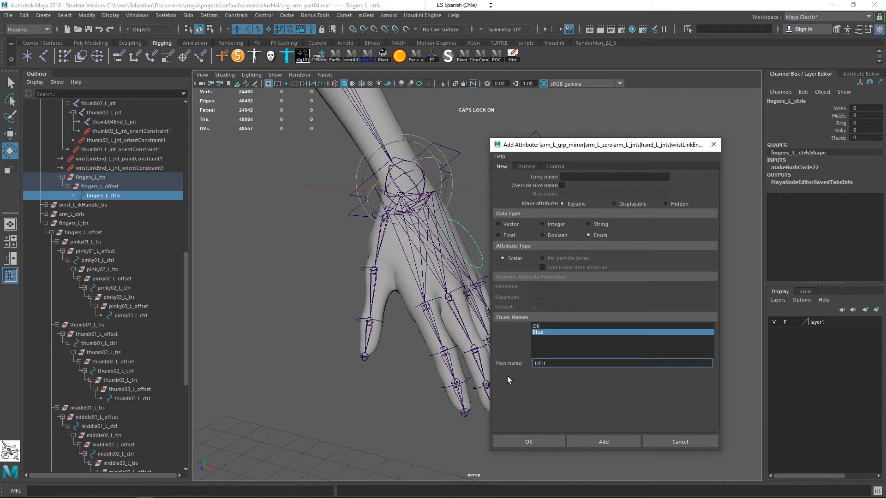
pyautogui.moveTo(504, 371); pyautogui.dragTo(436, 373)
pyautogui.press('capslock')
pyautogui.write('hell')
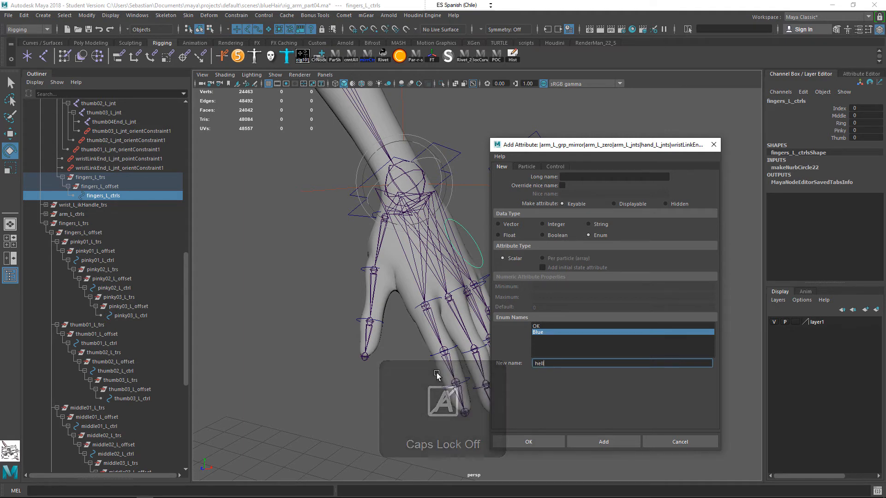
pyautogui.press('capslock')
pyautogui.write('Y')
pyautogui.press('capslock')
pyautogui.write('he')
pyautogui.press('BackSpace')
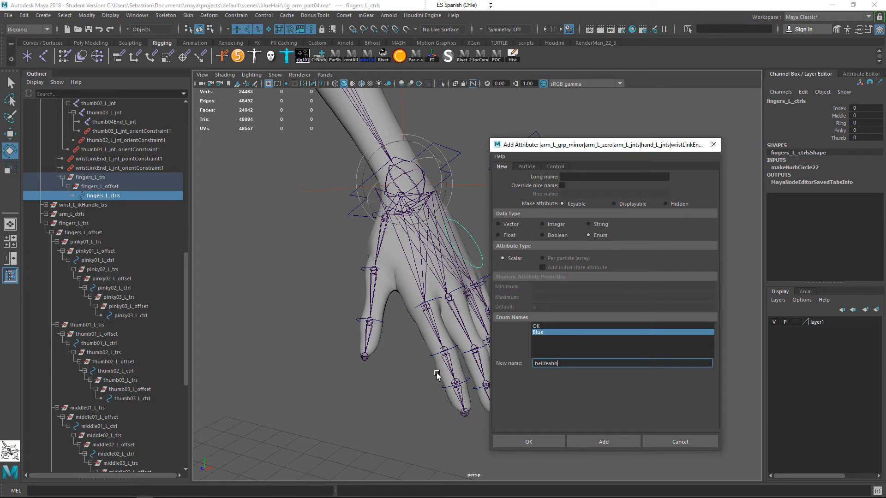
pyautogui.press('BackSpace')
pyautogui.press('capslock')
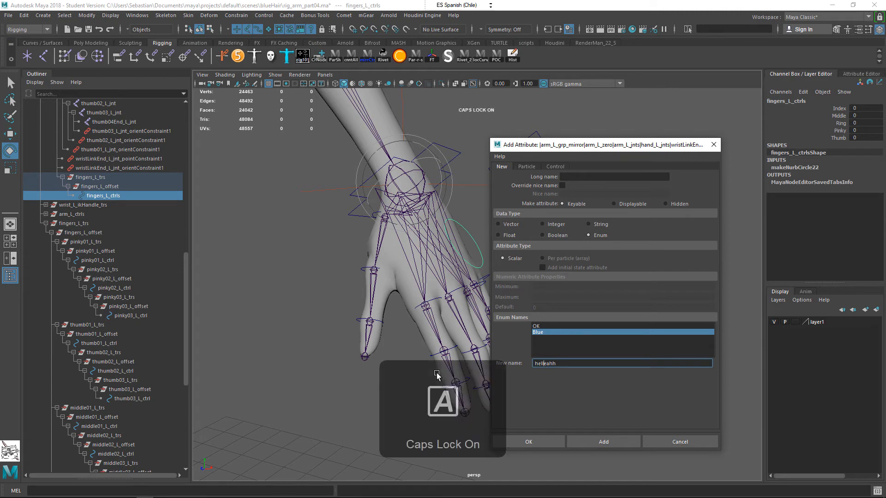
pyautogui.press('capslock')
pyautogui.write('y')
pyautogui.press('BackSpace')
pyautogui.press('capslock')
pyautogui.write('Y')
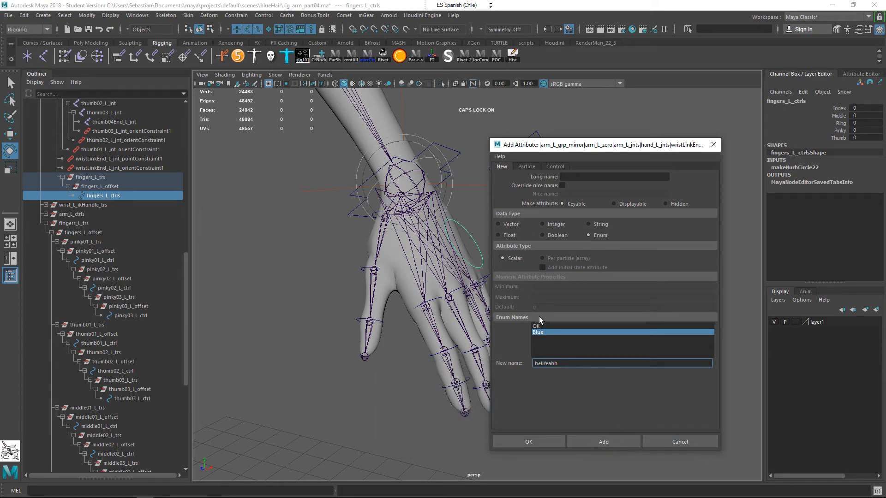
pyautogui.press('Return')
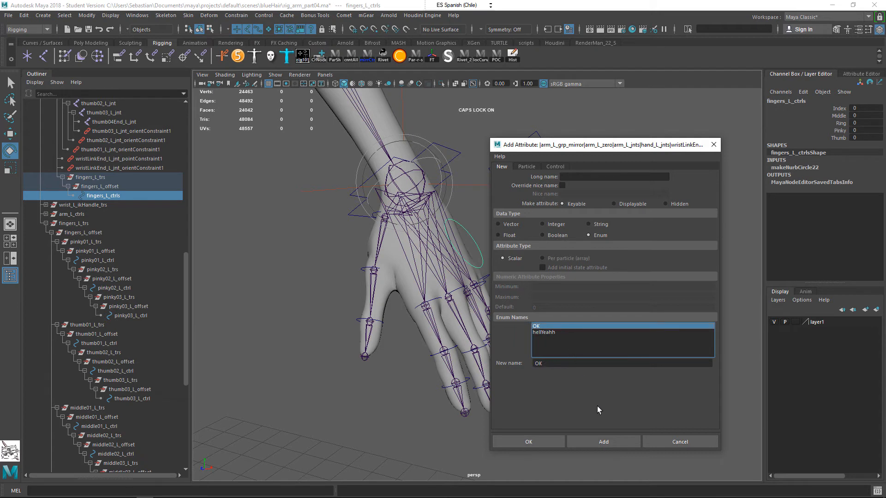
# - Set the new Enum attribute's long name to Library and add it to fingers_L_ctrls
pyautogui.click(618, 439)
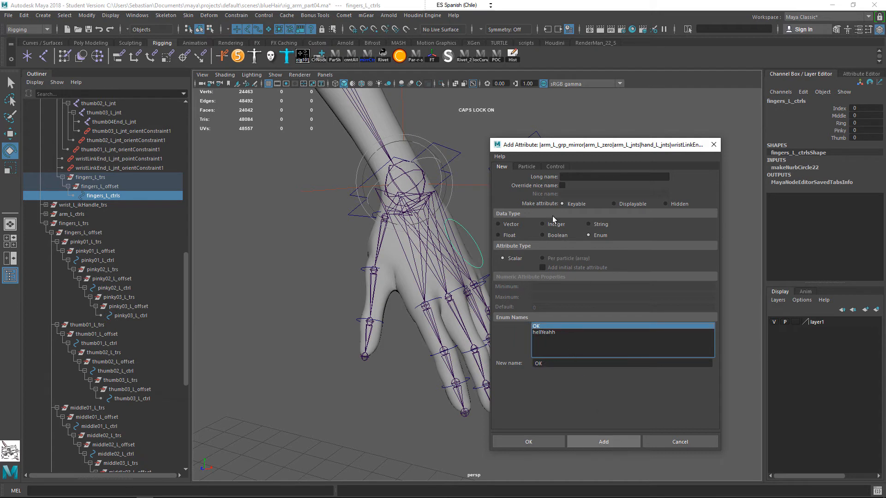
pyautogui.click(574, 179)
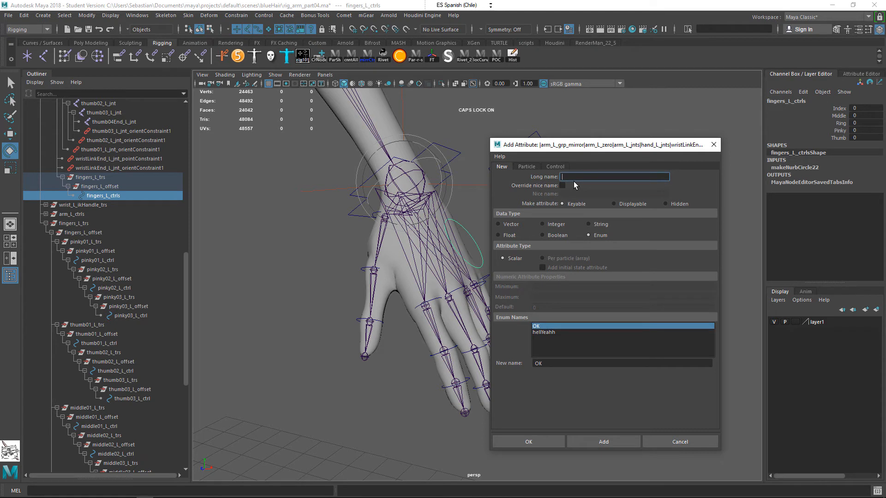
pyautogui.press('capslock')
pyautogui.write('lIBRARY')
pyautogui.press('capslock')
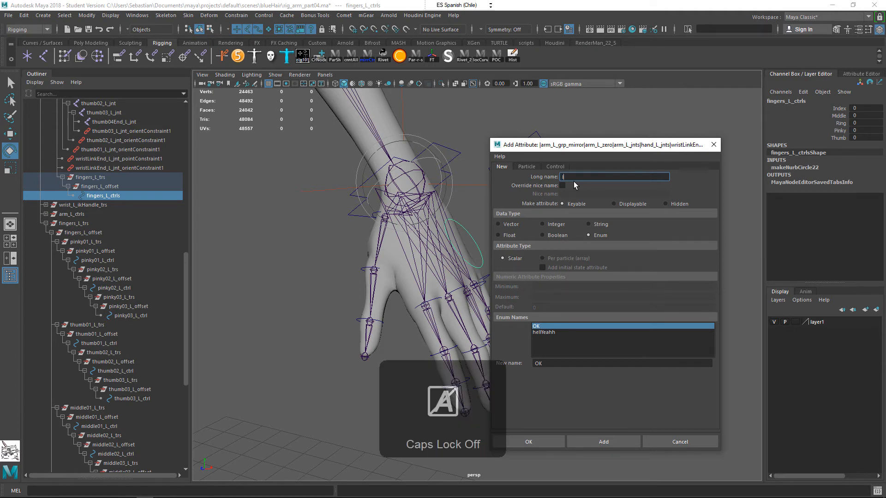
pyautogui.press('capslock')
pyautogui.press('BackSpace')
pyautogui.write('L')
pyautogui.press('capslock')
pyautogui.write('ibrary')
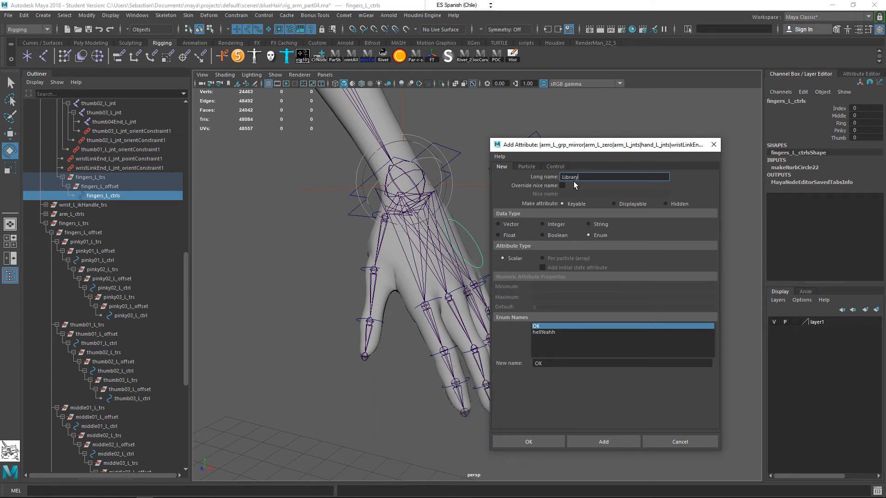
pyautogui.click(615, 443)
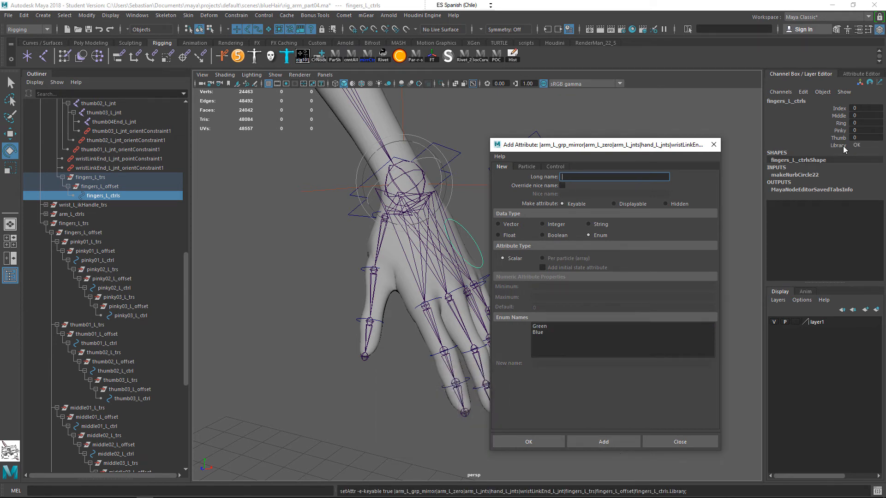
# - Edit the Library attribute and add a third enum option named Normal
pyautogui.click(863, 145)
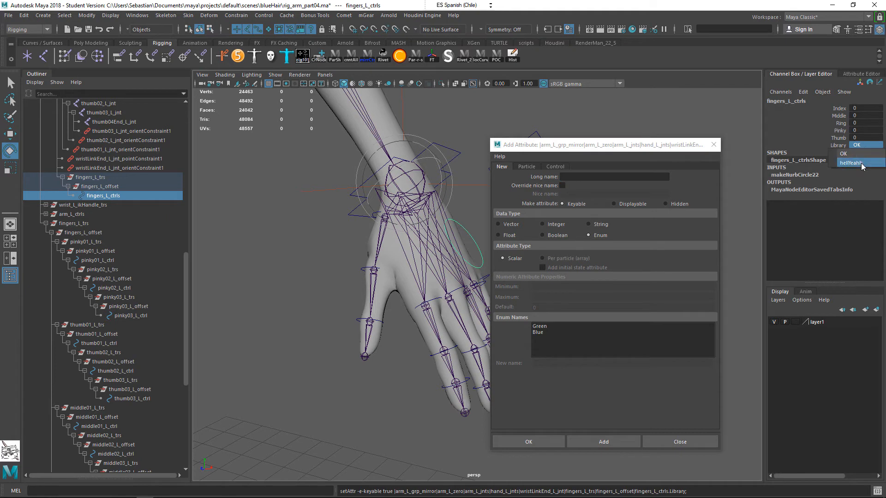
pyautogui.click(841, 149)
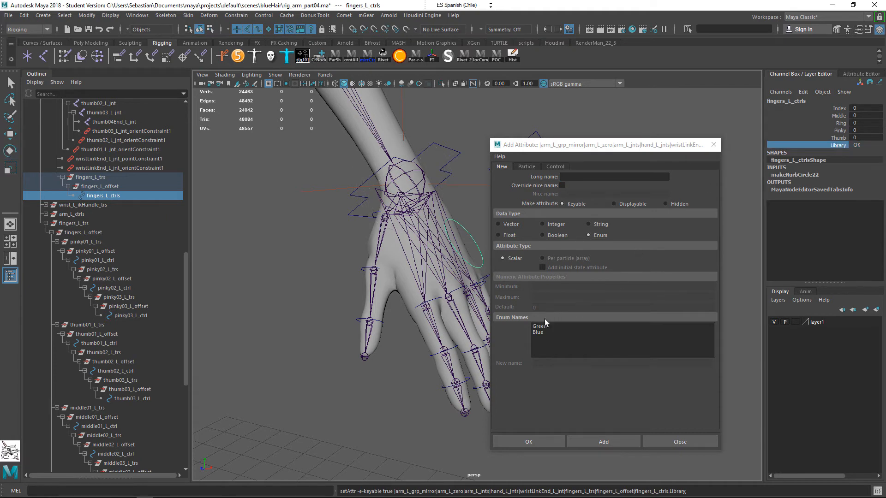
pyautogui.click(804, 92)
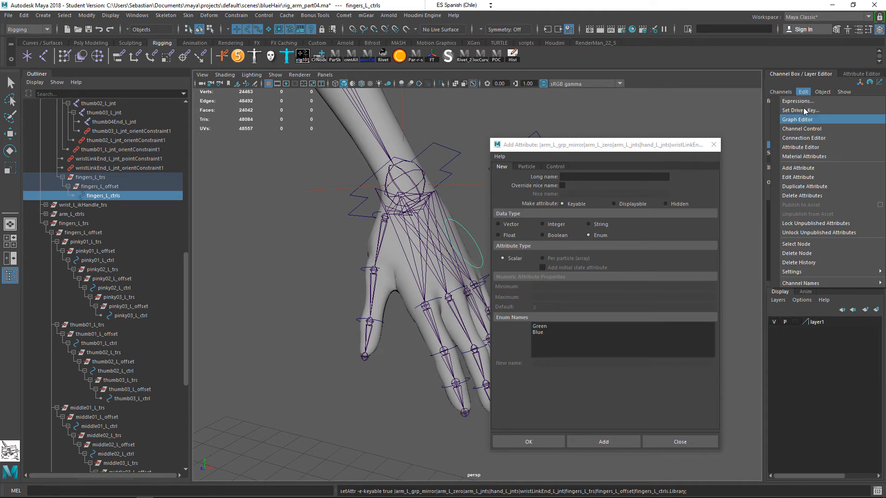
pyautogui.click(801, 61)
pyautogui.click(804, 91)
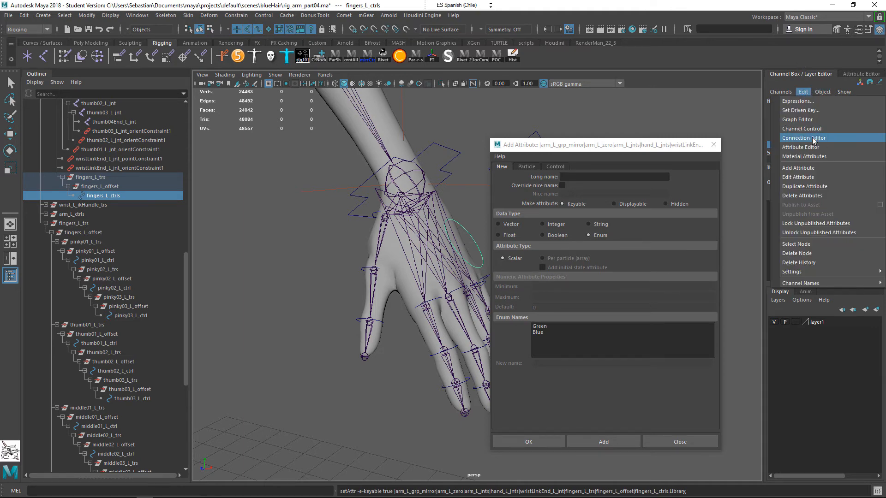
pyautogui.click(818, 177)
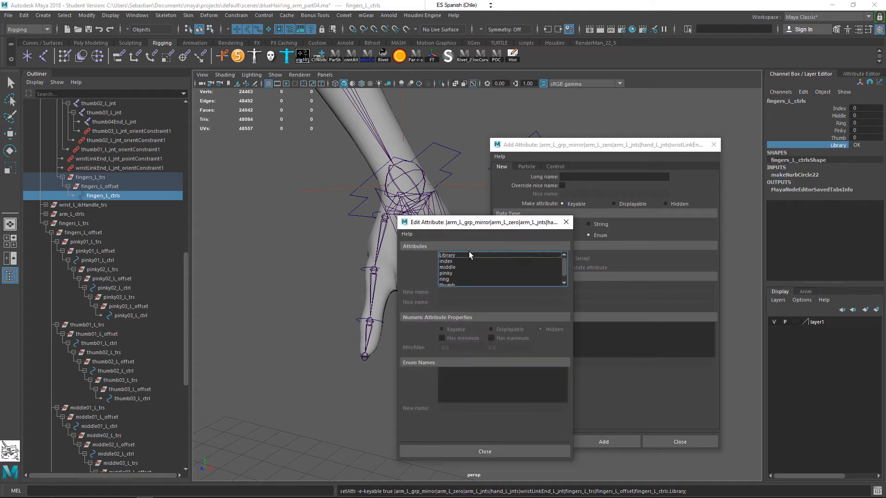
pyautogui.click(470, 255)
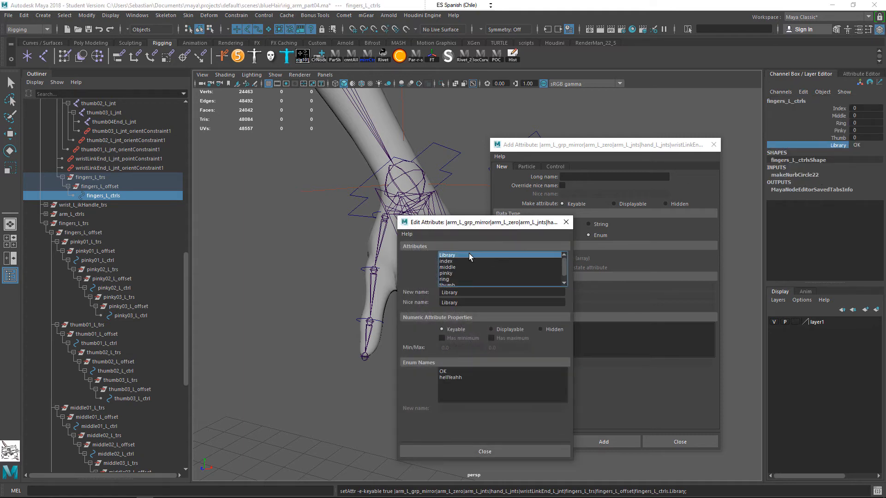
pyautogui.click(453, 383)
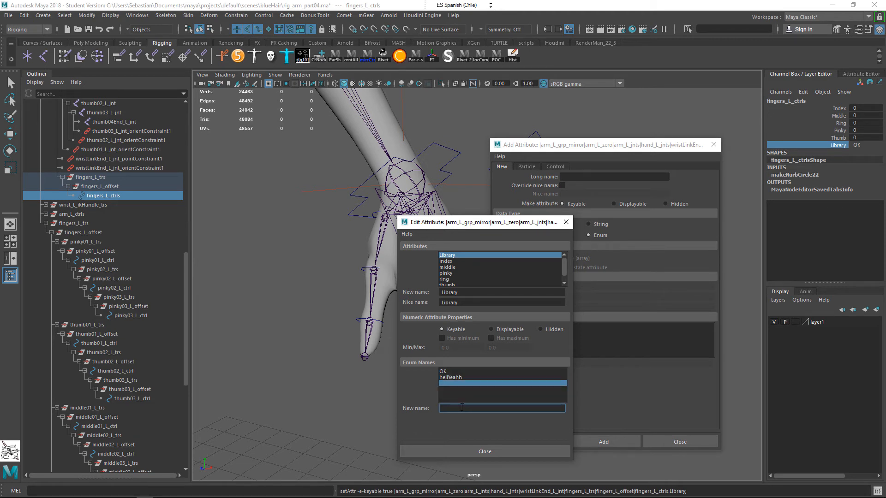
pyautogui.press('capslock')
pyautogui.write('No')
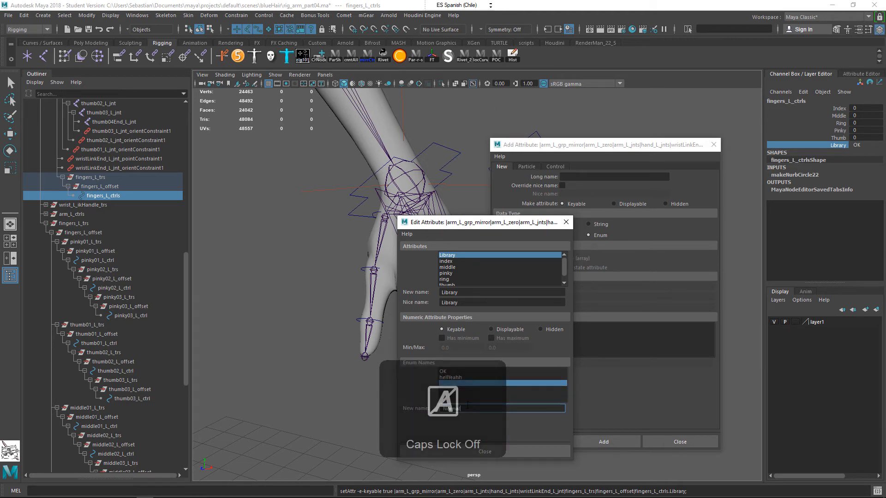
pyautogui.write('rmal')
pyautogui.press('Return')
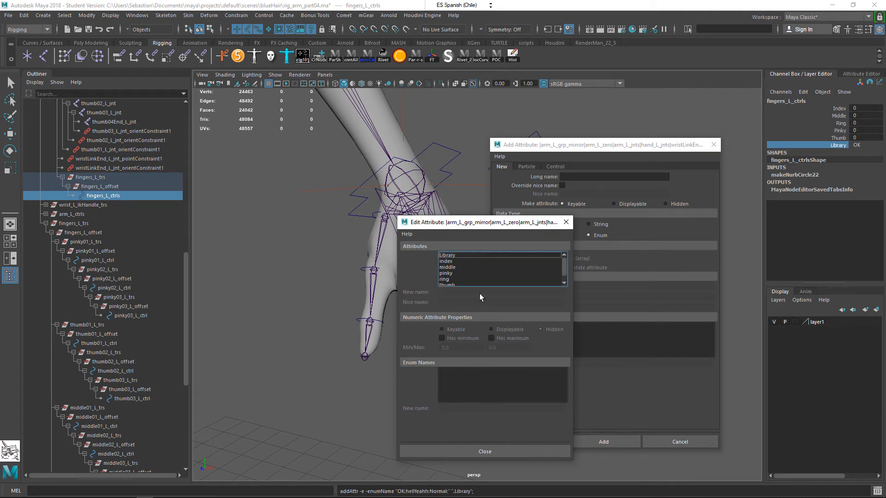
# - Rename the first enum option of the Library attribute as Normal
pyautogui.click(459, 255)
pyautogui.click(454, 372)
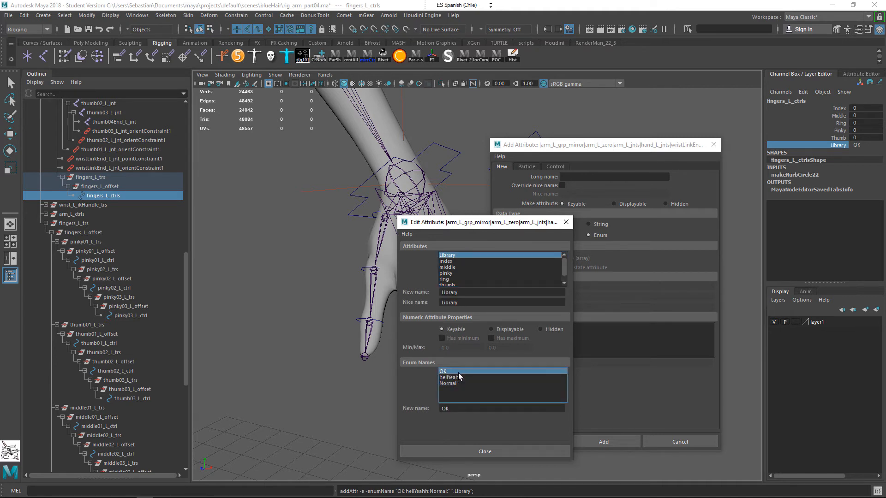
pyautogui.moveTo(464, 408); pyautogui.dragTo(398, 416)
pyautogui.write('No')
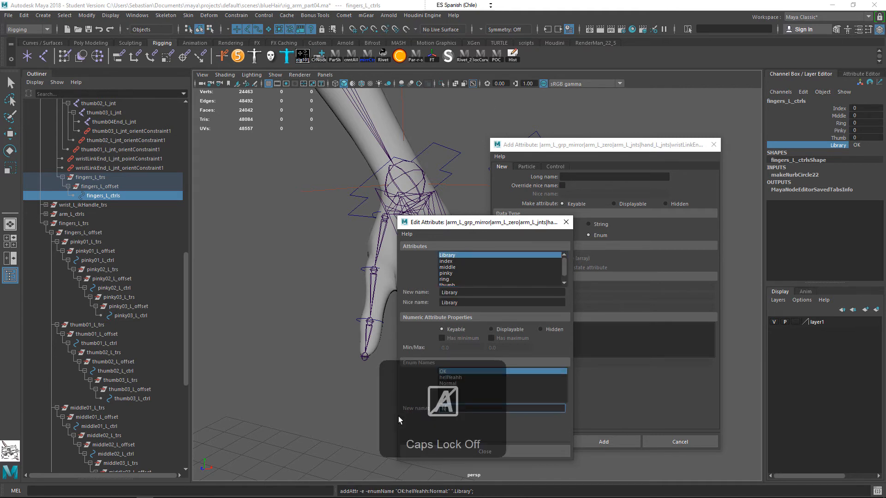
pyautogui.write('rmal')
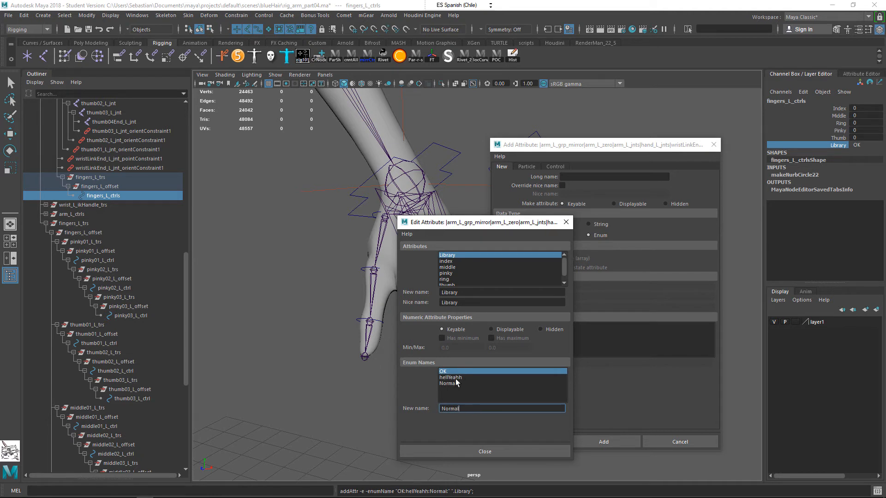
pyautogui.press('Return')
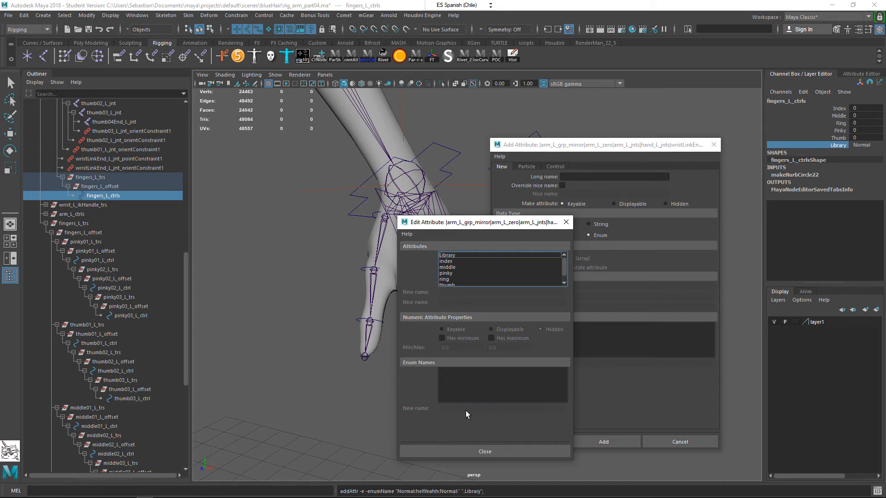
# - Rename the third enum option of the Library attribute as OK and close the attribute editing dialog
pyautogui.click(457, 256)
pyautogui.click(455, 384)
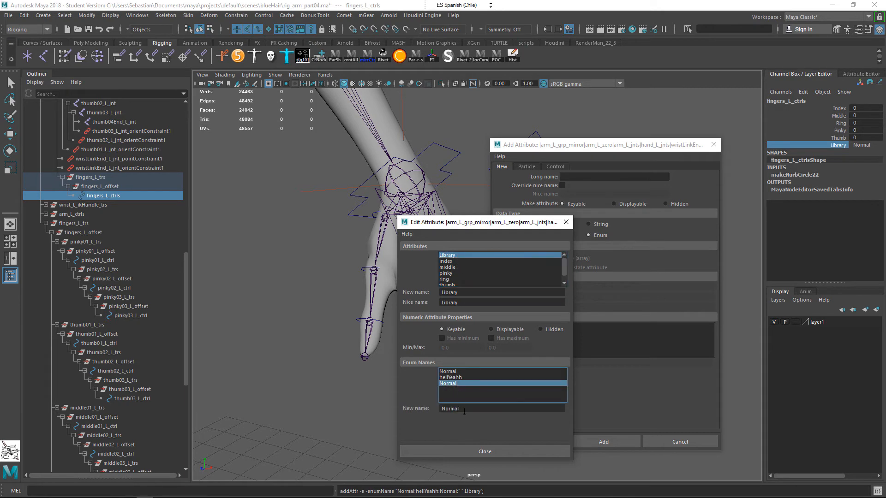
pyautogui.press('capslock')
pyautogui.write('OK')
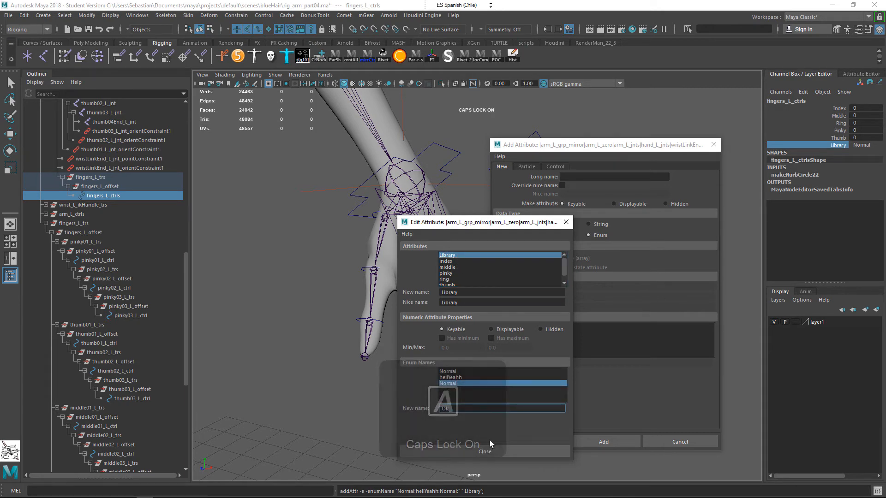
pyautogui.click(543, 457)
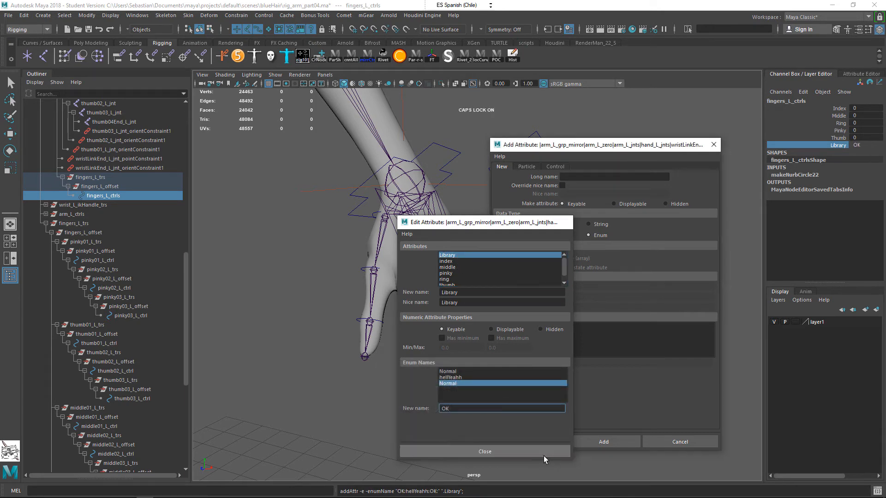
# - Reopen the Library attribute for editing and try again to rename its first enum option as Normal
pyautogui.click(860, 144)
pyautogui.click(842, 146)
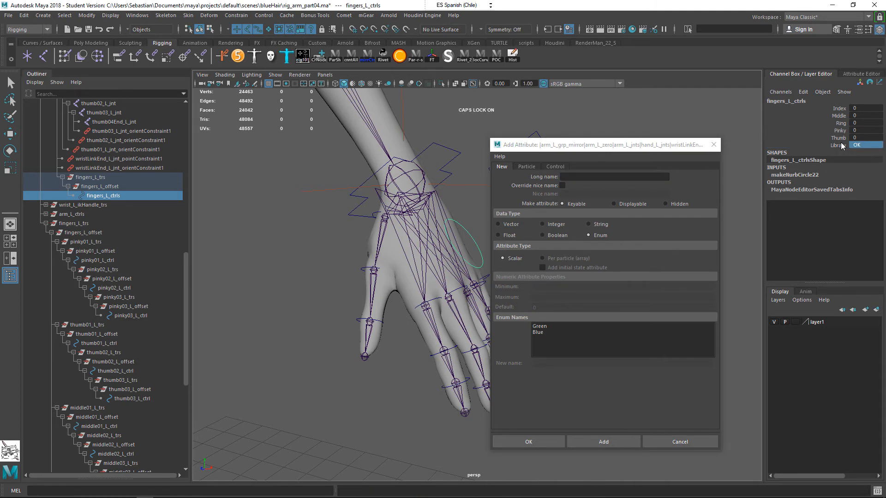
pyautogui.click(836, 146)
pyautogui.click(803, 92)
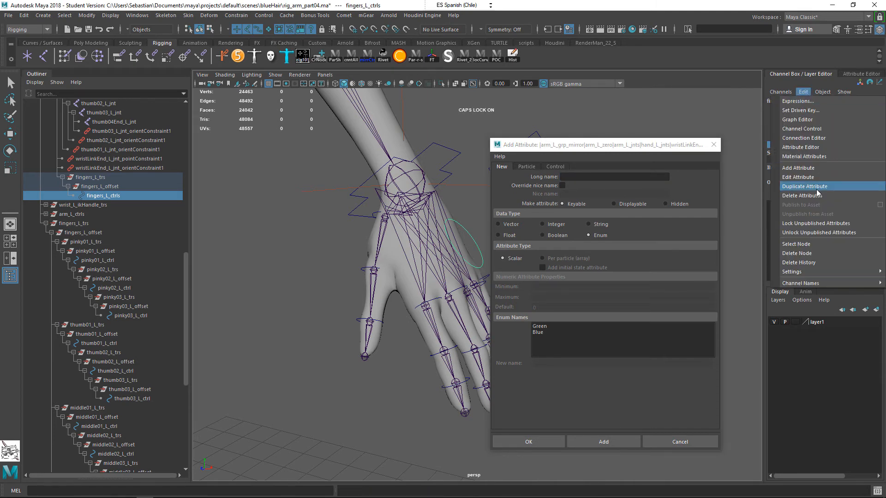
pyautogui.click(806, 177)
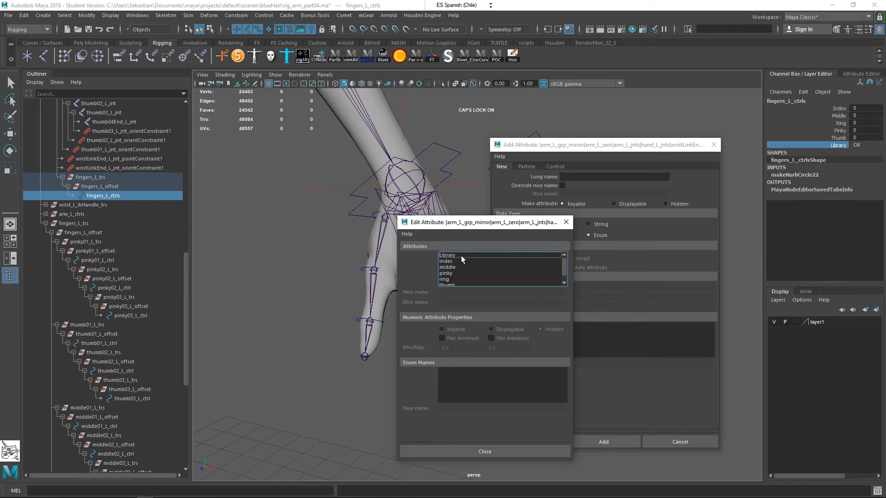
pyautogui.click(461, 256)
pyautogui.click(451, 382)
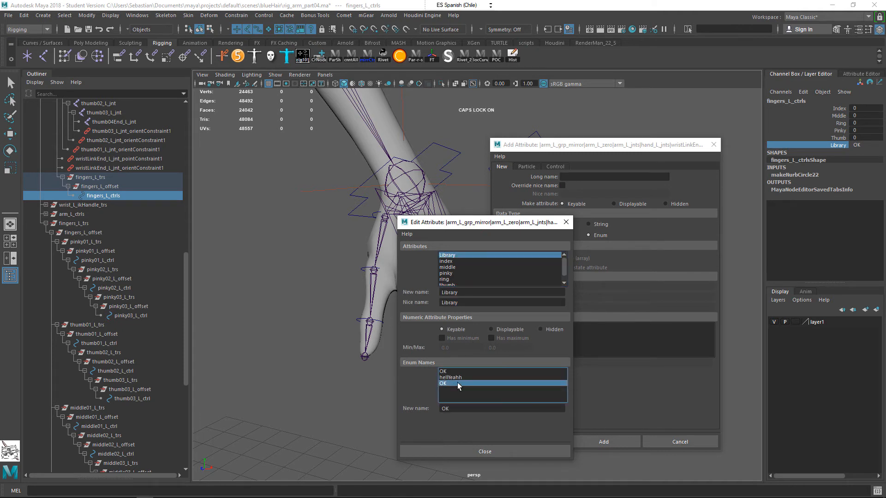
pyautogui.click(459, 372)
pyautogui.press('capslock')
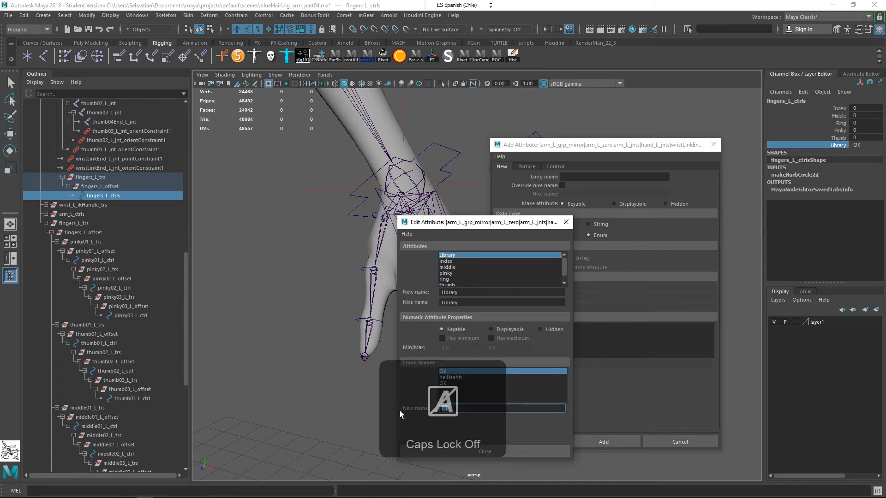
pyautogui.press('BackSpace')
pyautogui.press('capslock')
pyautogui.write('N')
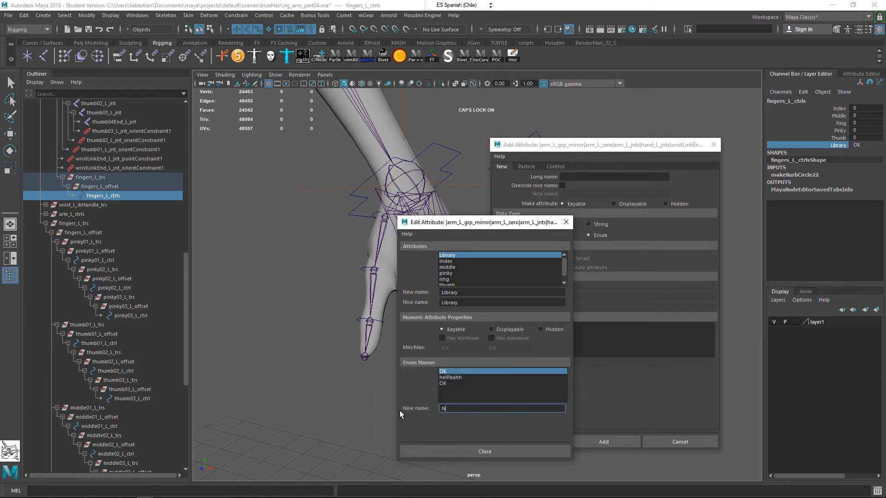
pyautogui.press('capslock')
pyautogui.write('ormal')
pyautogui.click(467, 383)
pyautogui.click(467, 380)
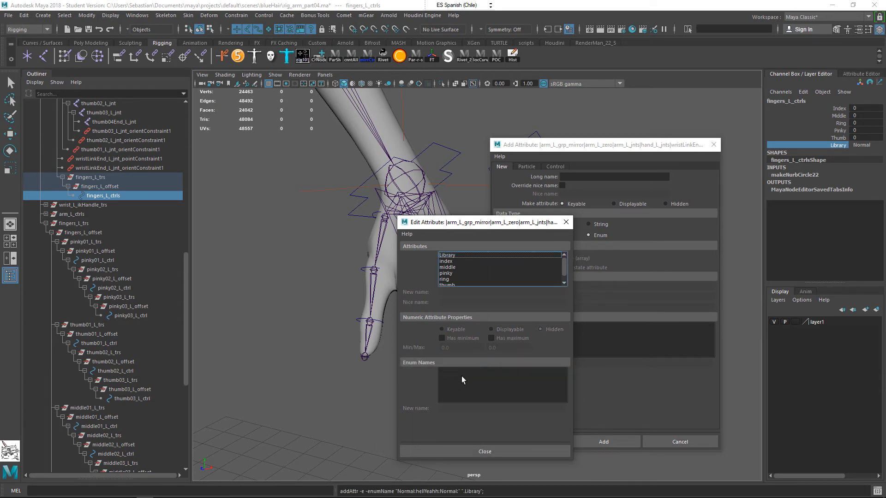
# - Set the name of the Library attribute's third enum option to OK
pyautogui.click(457, 257)
pyautogui.click(467, 383)
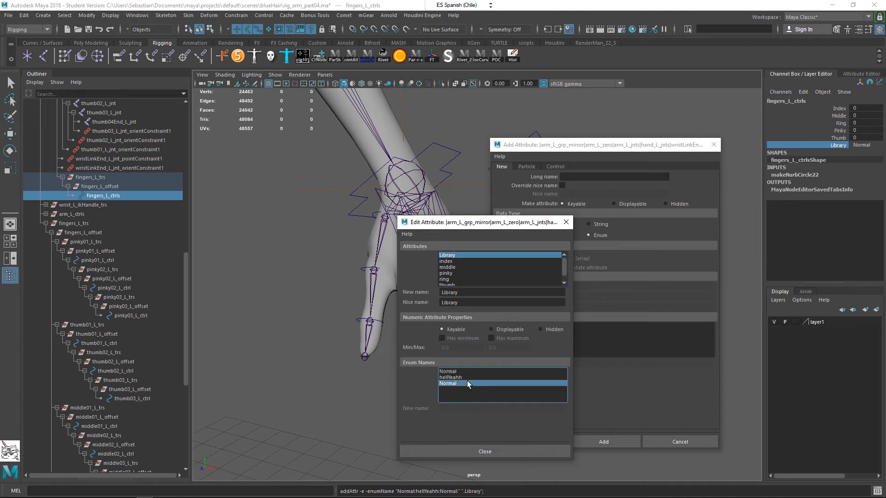
pyautogui.doubleClick(451, 409)
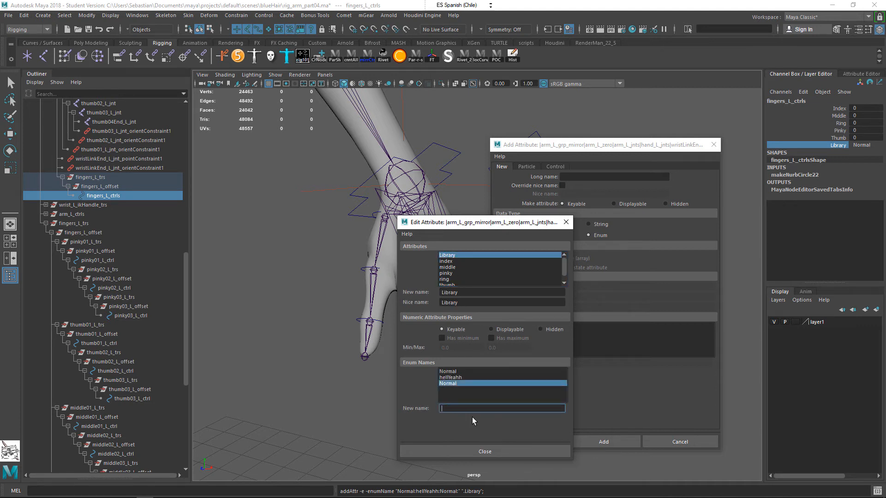
pyautogui.press('capslock')
pyautogui.press('Return')
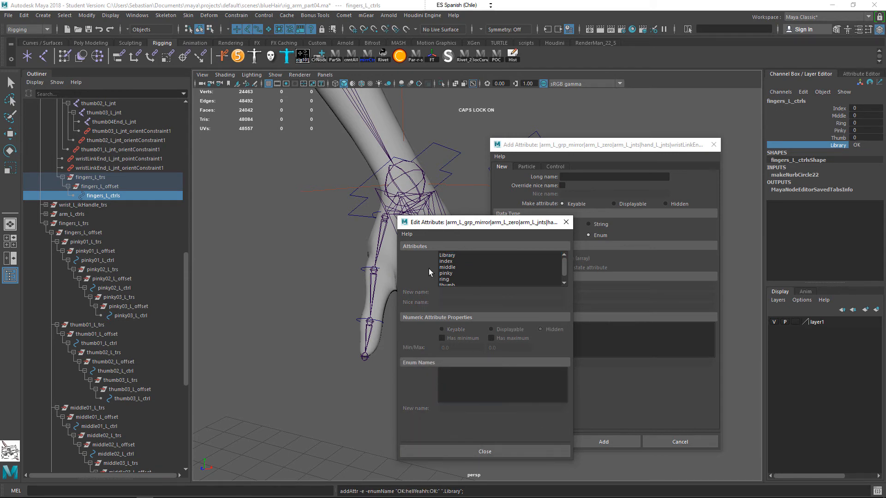
# - Examine the three enum options of the Library attribute and close the attribute editing dialog
pyautogui.click(452, 256)
pyautogui.click(473, 371)
pyautogui.click(468, 378)
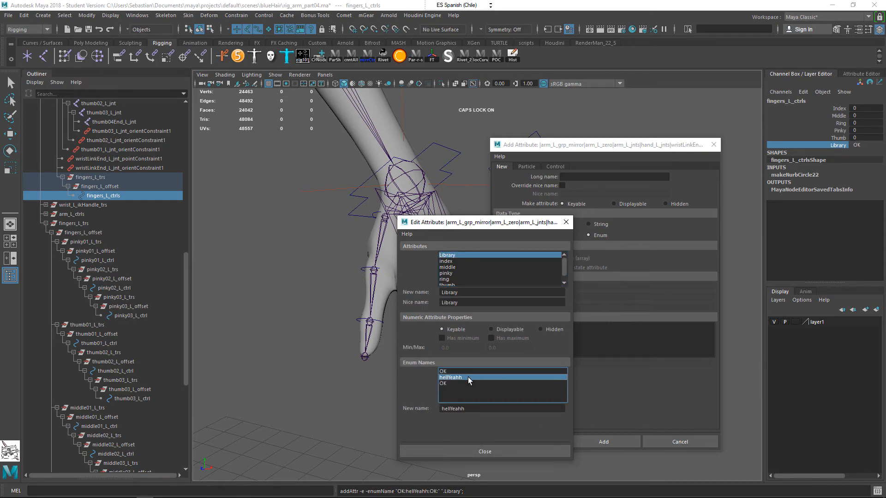
pyautogui.click(469, 372)
pyautogui.click(469, 384)
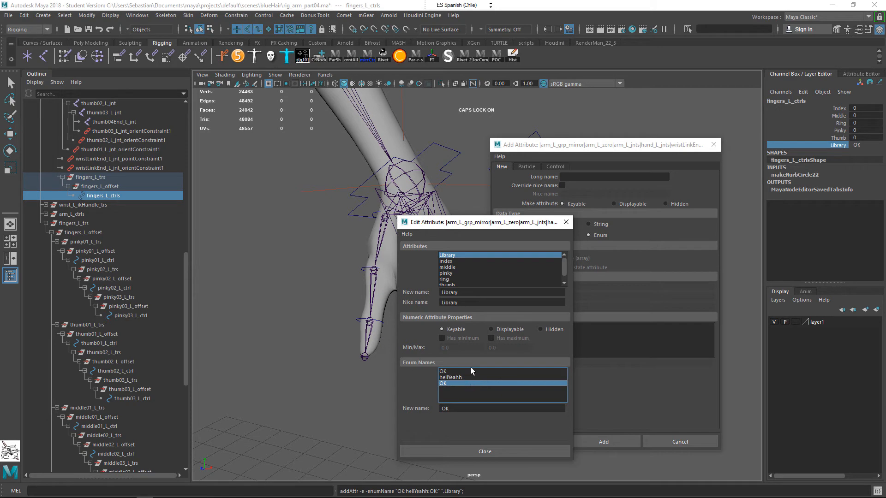
pyautogui.click(510, 450)
# - Delete the Library attribute from the fingers_L_ctrls control
pyautogui.rightClick(835, 149)
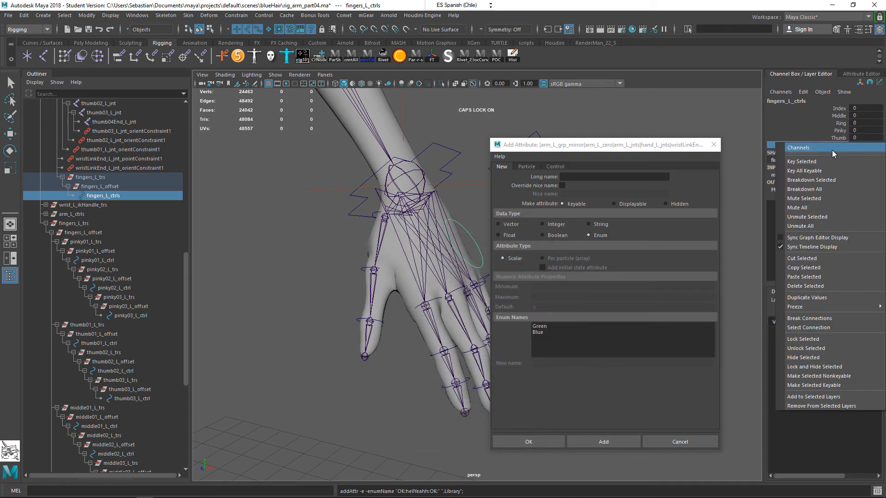
pyautogui.click(804, 92)
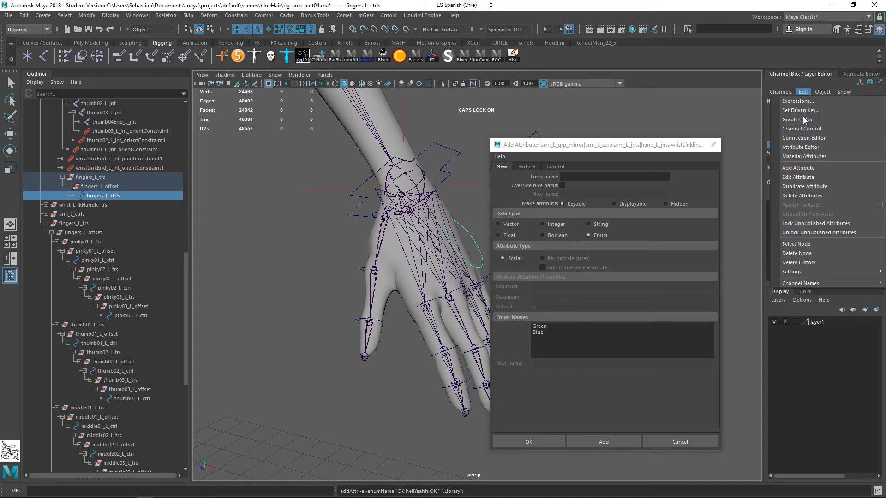
pyautogui.click(812, 196)
pyautogui.click(804, 91)
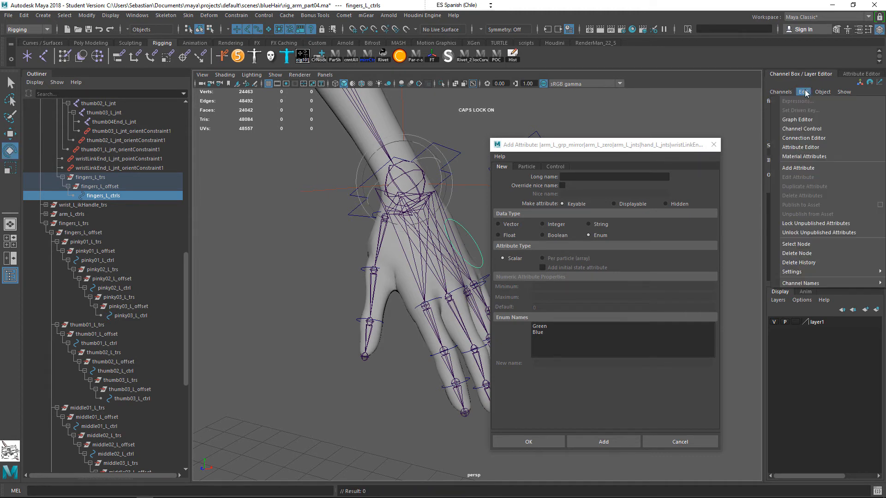
# - Rename the first enum option of the new attribute, Green, as Normal
pyautogui.click(601, 150)
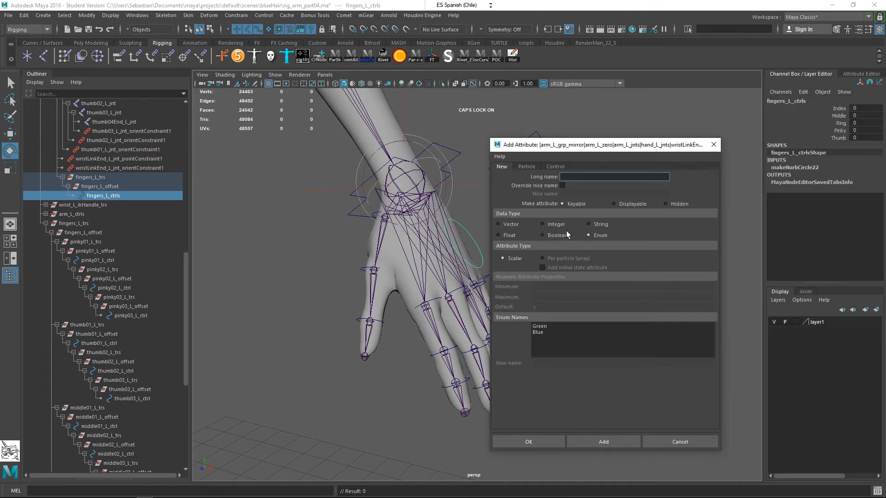
pyautogui.moveTo(554, 363); pyautogui.dragTo(515, 367)
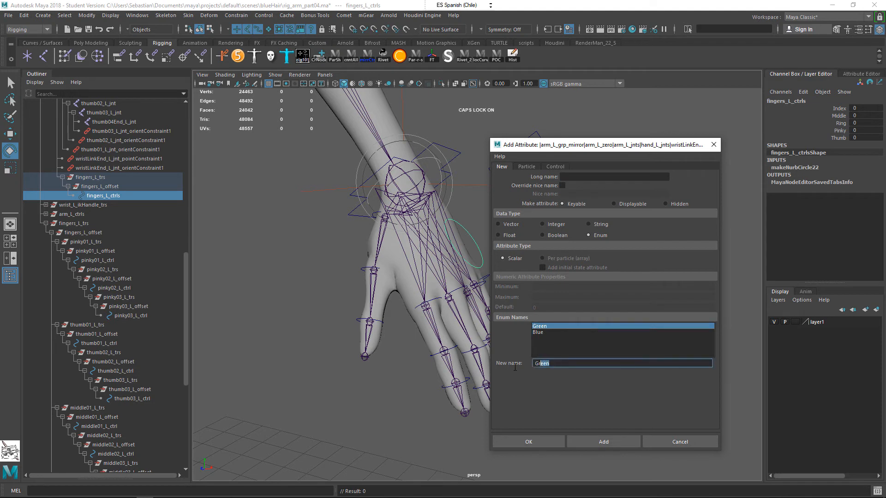
pyautogui.press('capslock')
pyautogui.write('nORMA')
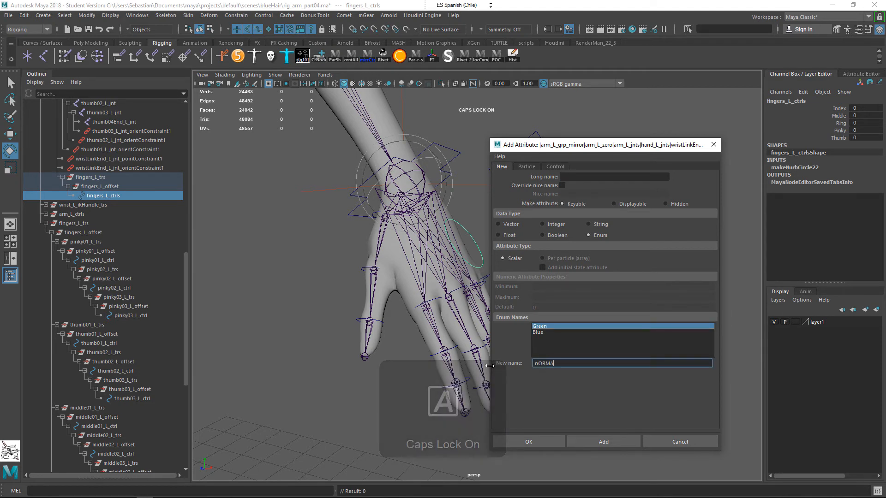
pyautogui.press('BackSpace')
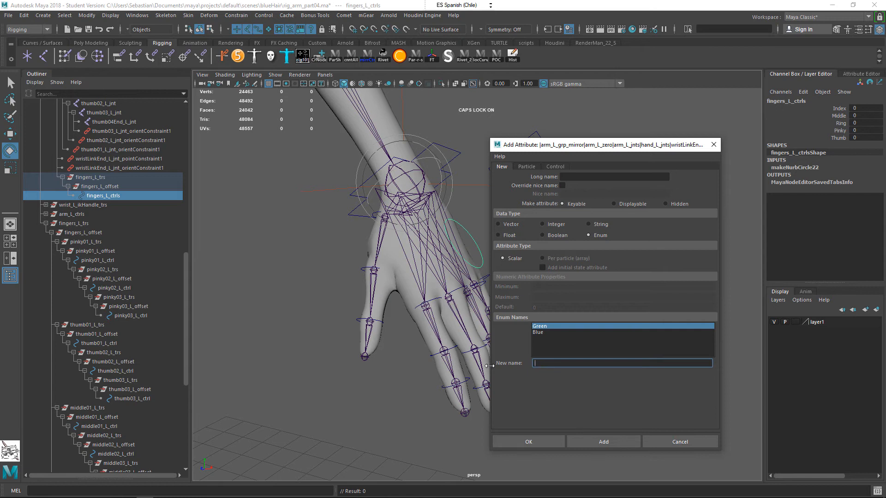
pyautogui.press('capslock')
pyautogui.write('ormal')
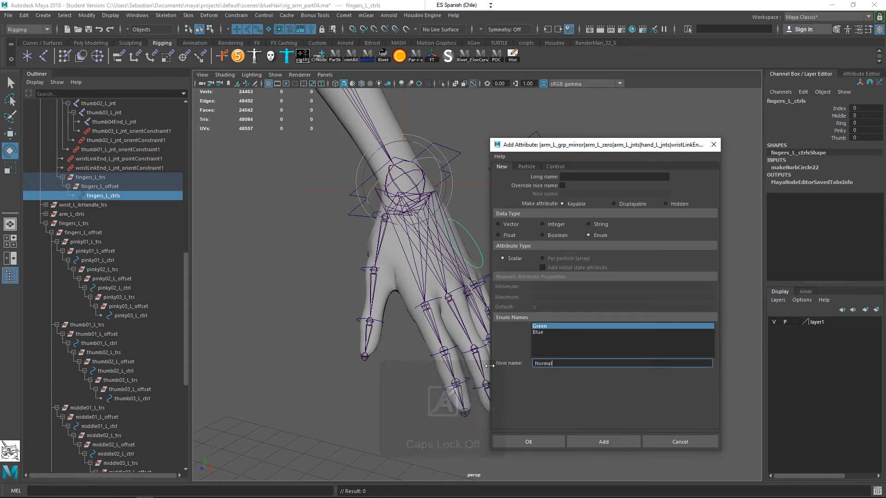
# - Rename the second enum option, Blue, as OK
pyautogui.click(541, 333)
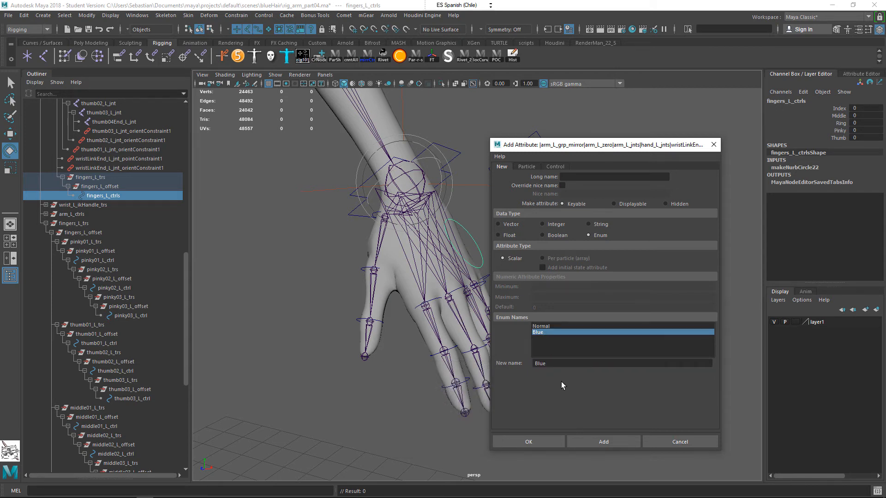
pyautogui.moveTo(596, 364); pyautogui.dragTo(495, 368)
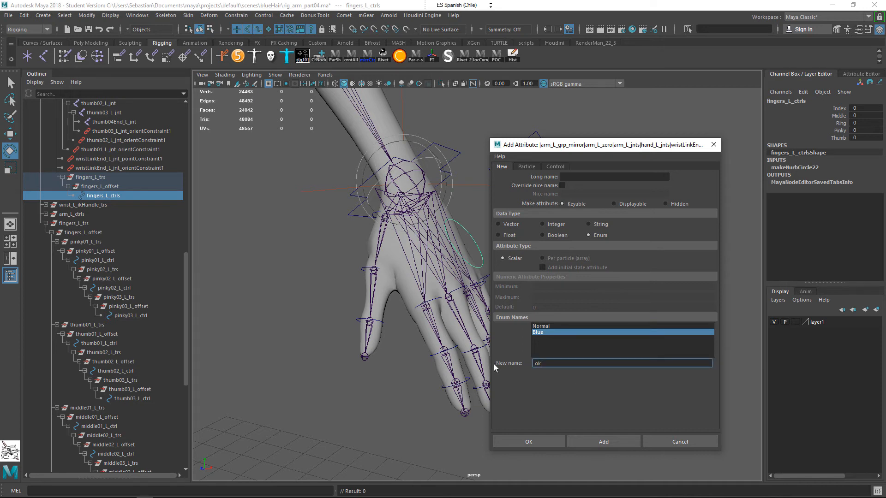
pyautogui.press('BackSpace')
pyautogui.press('capslock')
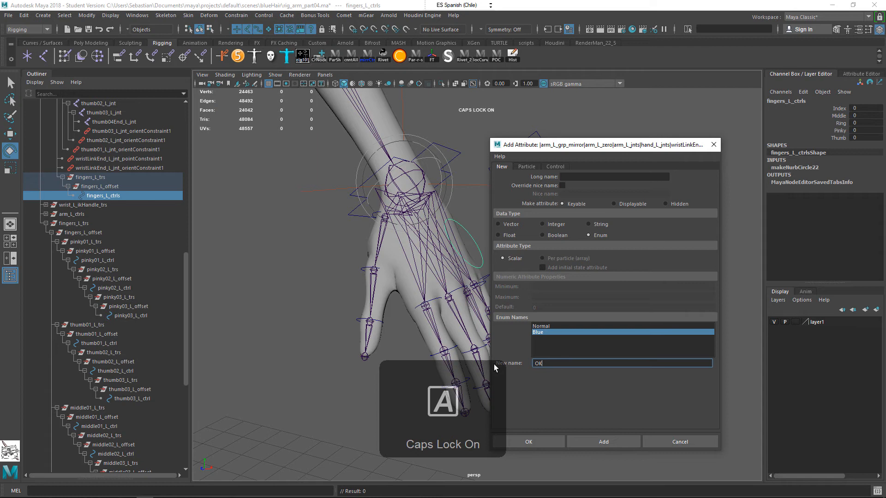
pyautogui.click(558, 347)
pyautogui.click(544, 333)
# - Add a third enum option named HellYeahh to the new attribute
pyautogui.click(543, 338)
pyautogui.click(551, 363)
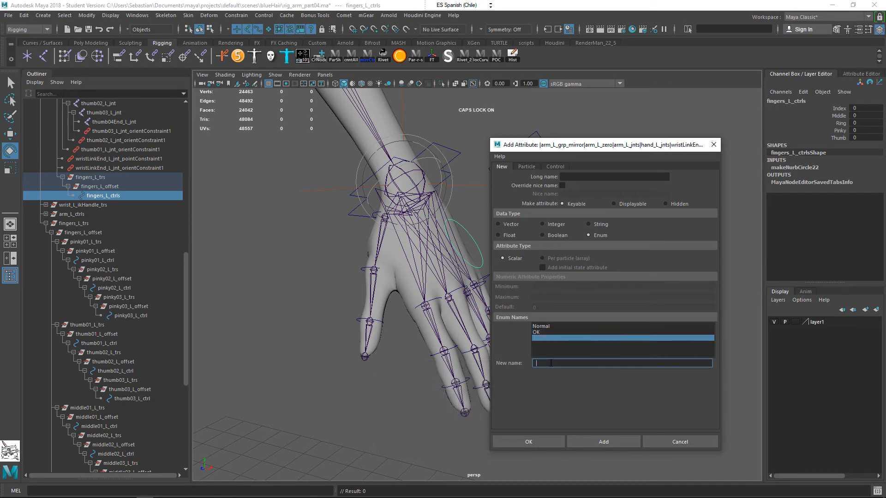
pyautogui.press('capslock')
pyautogui.write('h')
pyautogui.press('capslock')
pyautogui.press('BackSpace')
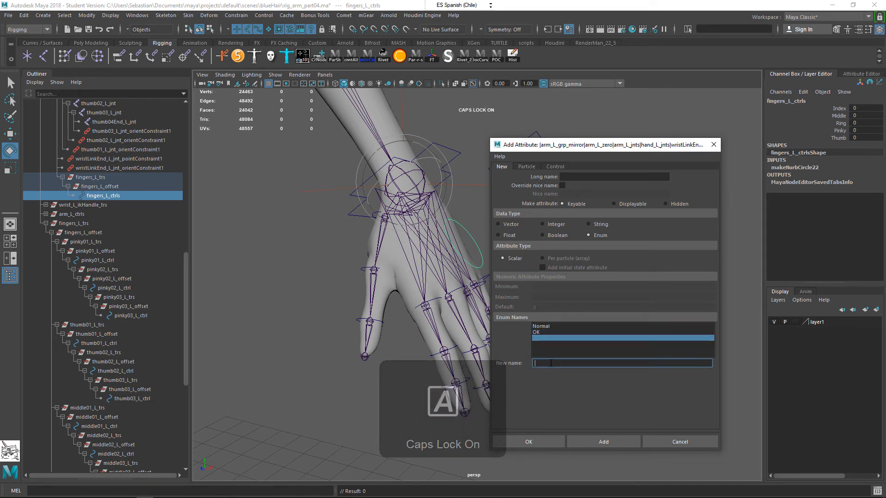
pyautogui.write('H')
pyautogui.press('capslock')
pyautogui.write('ell')
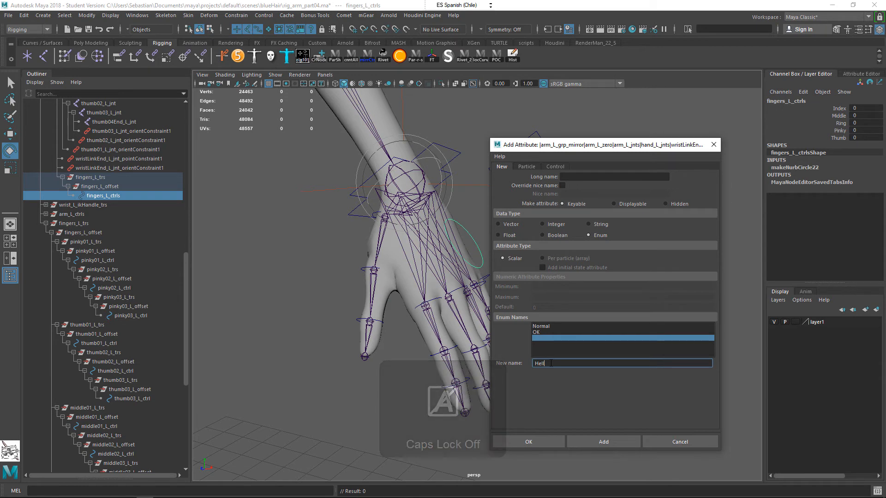
pyautogui.write('yeahh')
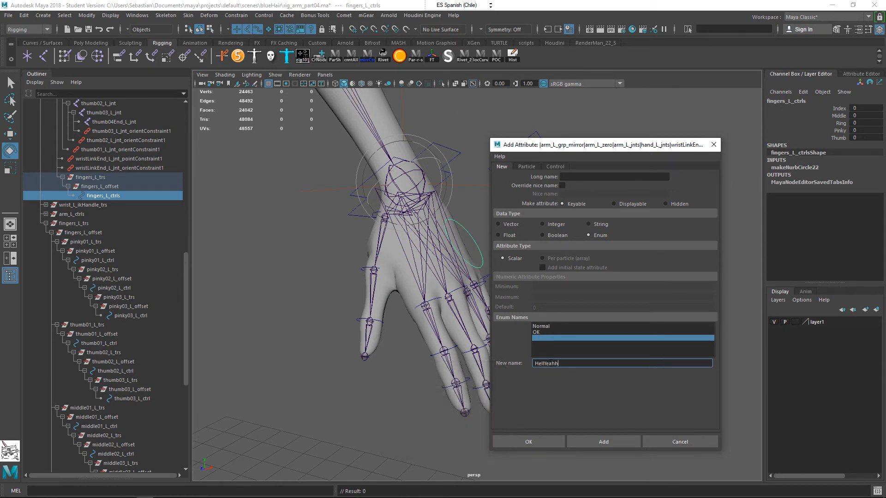
pyautogui.press('Return')
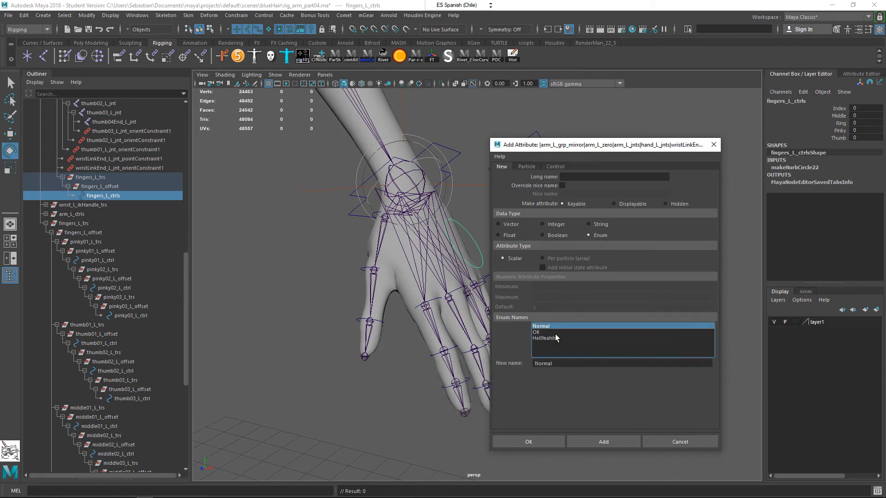
# - Name the new Enum attribute Library and add it to fingers_L_ctrls
pyautogui.click(567, 333)
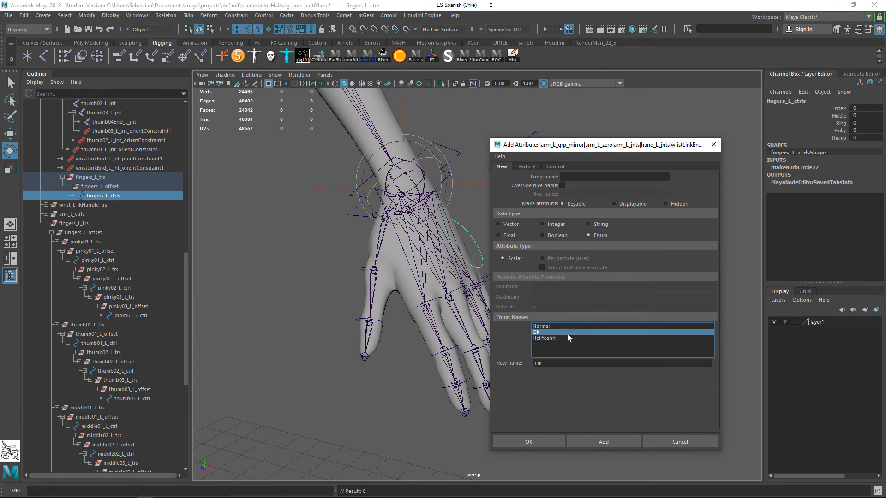
pyautogui.click(583, 179)
pyautogui.press('capslock')
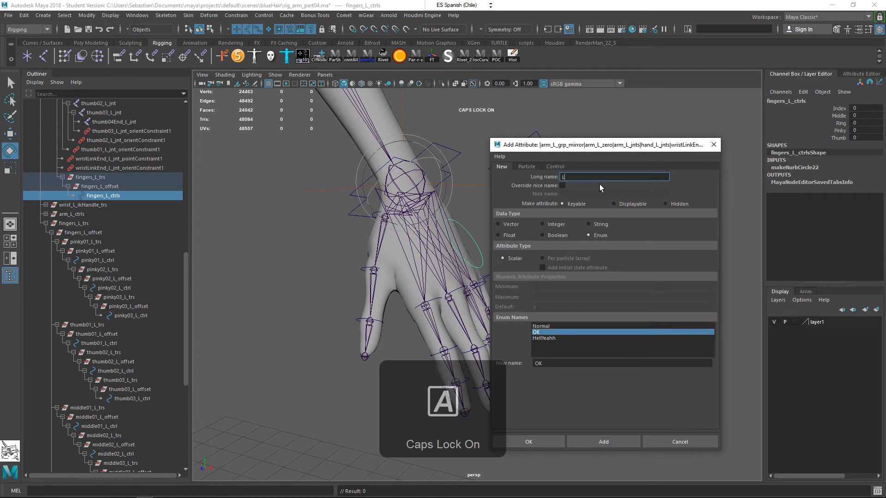
pyautogui.press('capslock')
pyautogui.write('Library')
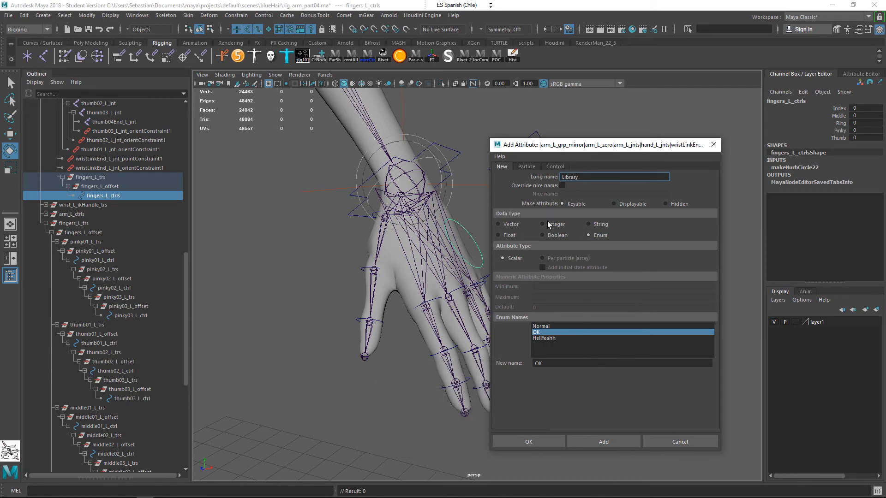
pyautogui.click(589, 439)
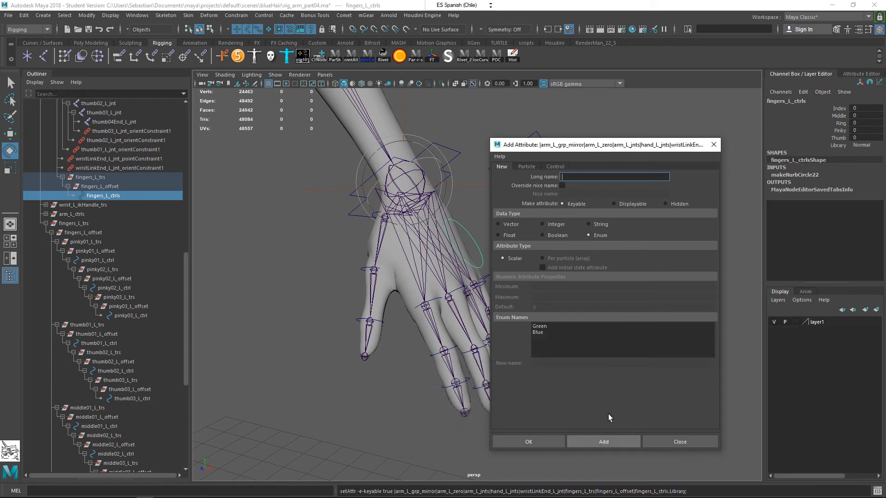
# - Check the selectable options of the Library attribute and close the attribute creation dialog
pyautogui.click(862, 145)
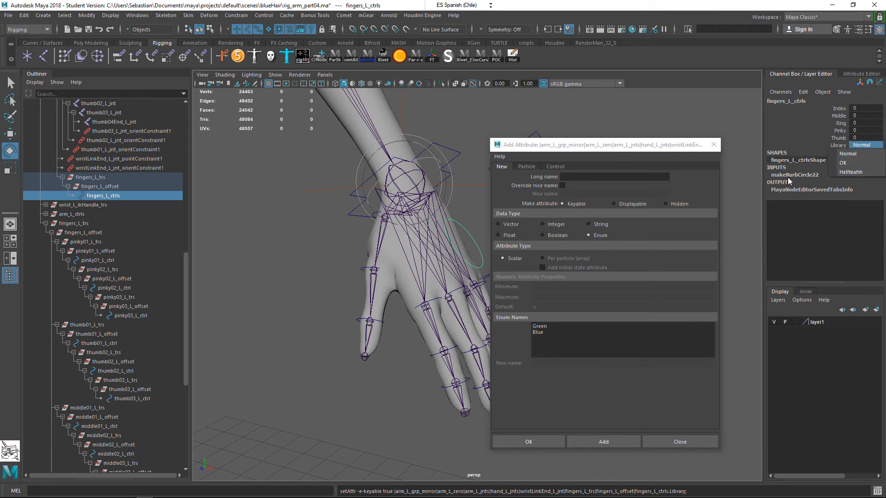
pyautogui.click(715, 145)
pyautogui.click(715, 145)
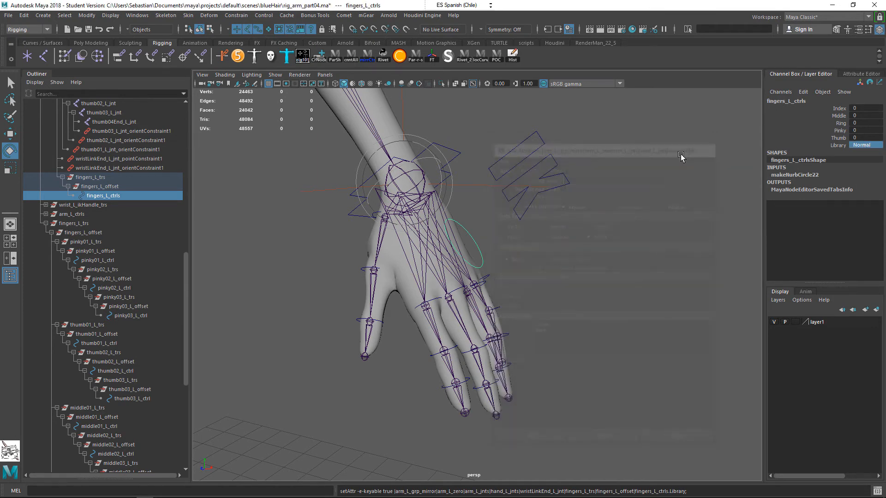
# - Select index01_L_jnt and examine the hand rig together with the hierarchy of finger control groups
pyautogui.keyDown('alt'); pyautogui.moveTo(478, 209); pyautogui.dragTo(480, 225); pyautogui.keyUp('alt')
pyautogui.keyDown('alt'); pyautogui.moveTo(480, 224); pyautogui.dragTo(541, 202, button='right'); pyautogui.keyUp('alt')
pyautogui.keyDown('alt'); pyautogui.moveTo(541, 201); pyautogui.dragTo(562, 198, button='middle'); pyautogui.keyUp('alt')
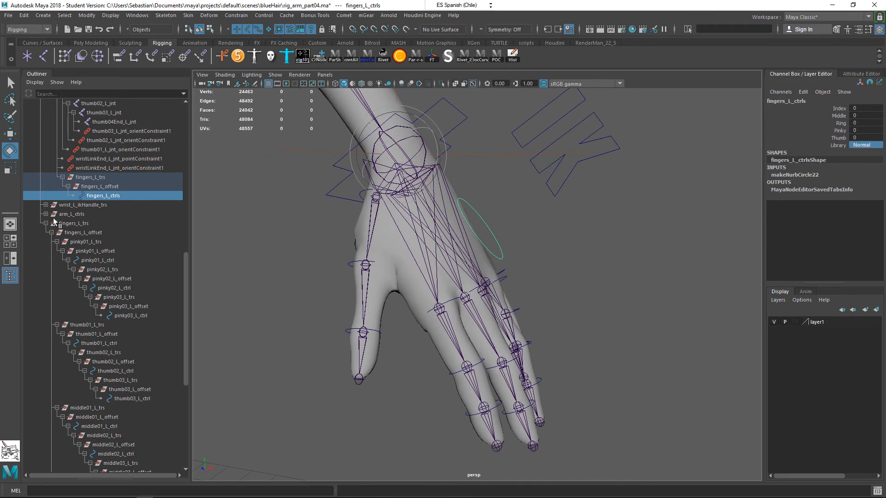
pyautogui.press('q')
pyautogui.click(442, 308)
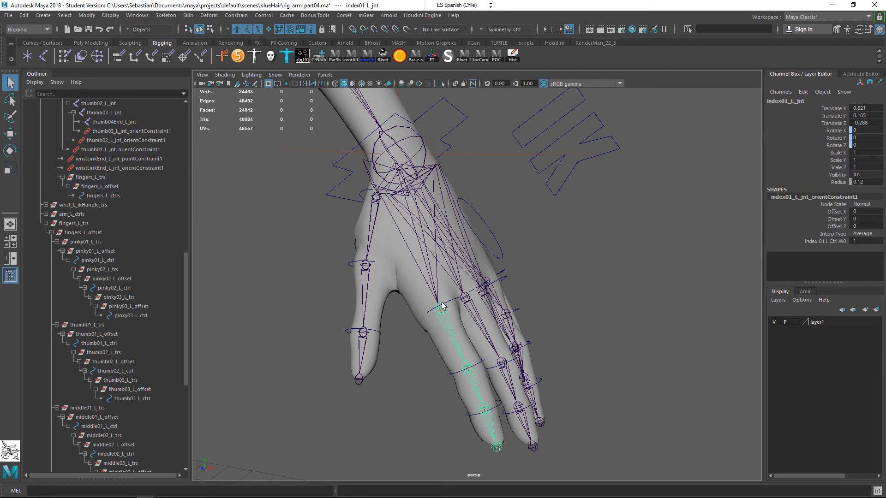
pyautogui.keyDown('alt'); pyautogui.moveTo(490, 326); pyautogui.dragTo(485, 313); pyautogui.keyUp('alt')
pyautogui.scroll(-3, 111, 358)
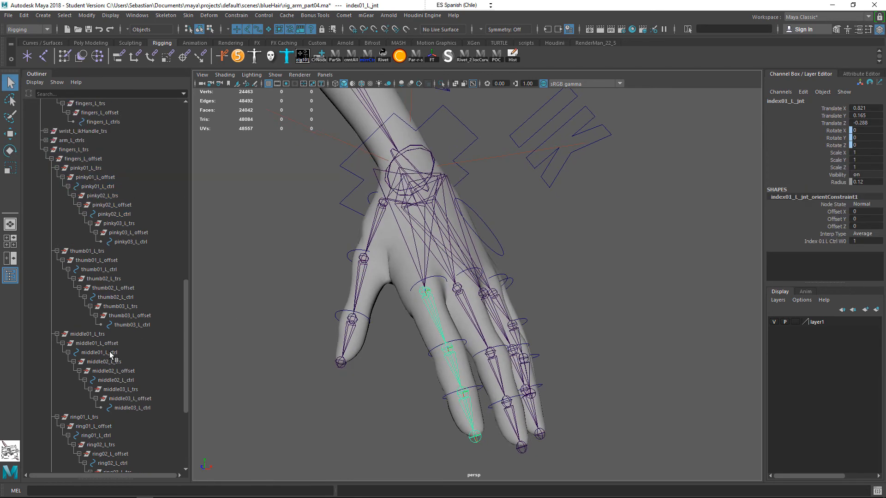
pyautogui.scroll(3, 150, 326)
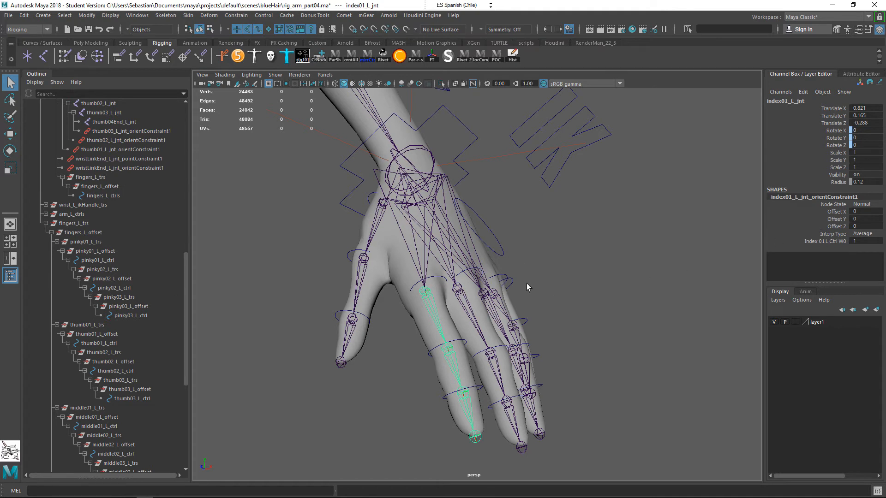
pyautogui.scroll(-3, 81, 335)
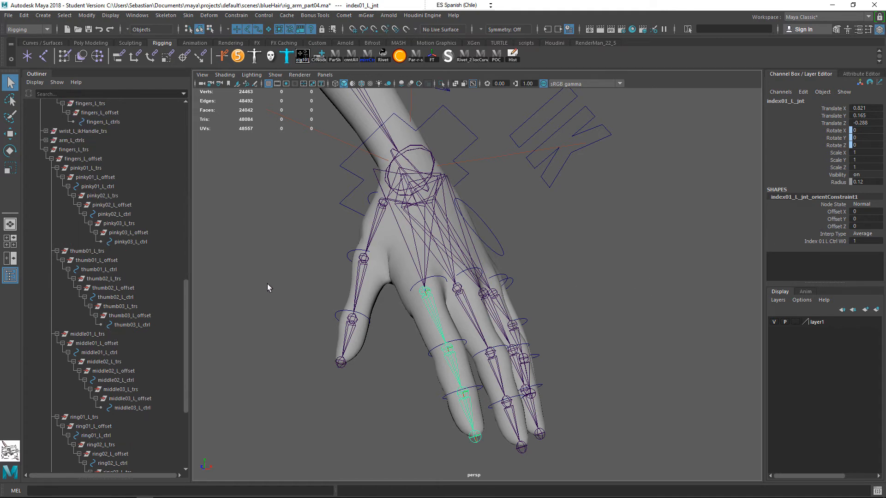
pyautogui.scroll(3, 107, 271)
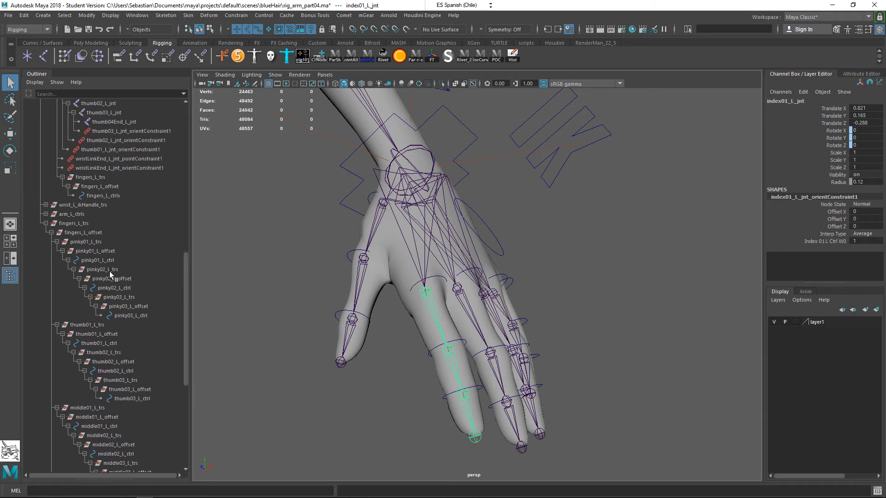
# - Collapse the fingers_L_trs and hand_L_jnts hierarchies in the Outliner
pyautogui.click(46, 224)
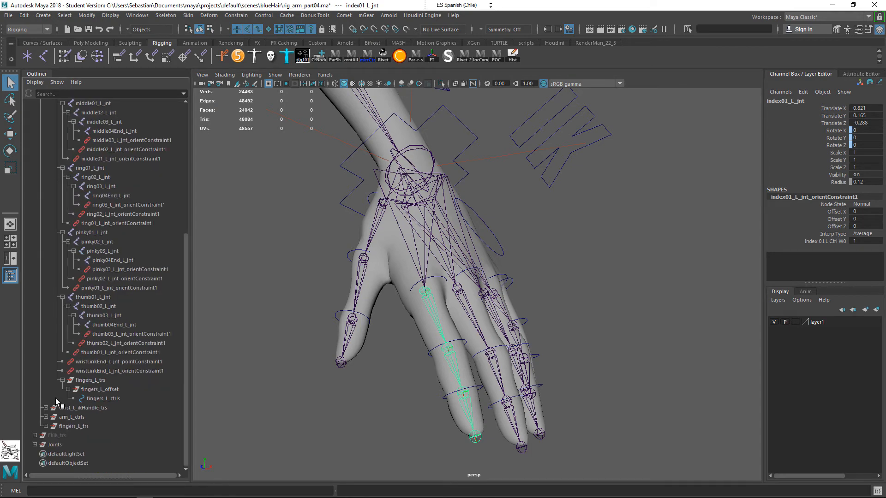
pyautogui.scroll(8, 64, 276)
pyautogui.click(51, 223)
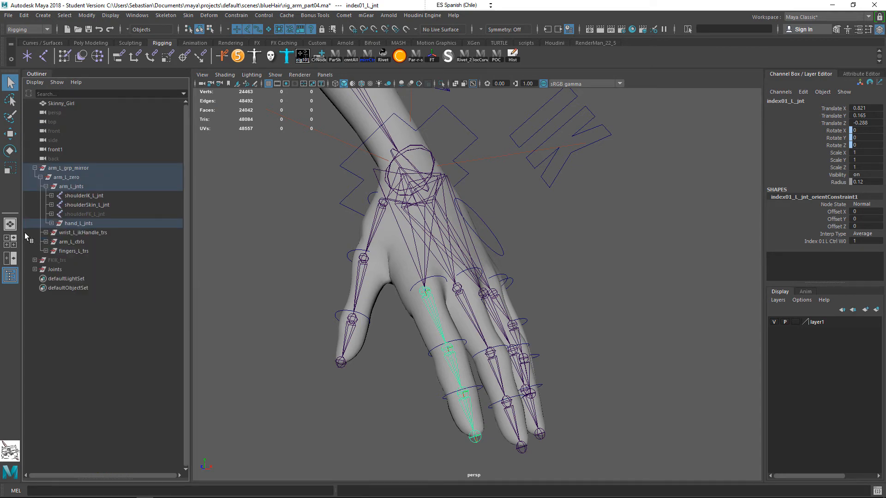
# - Expand fingers_L_trs down to the first offset group of the pinky, thumb, middle, ring and index fingers
pyautogui.click(46, 251)
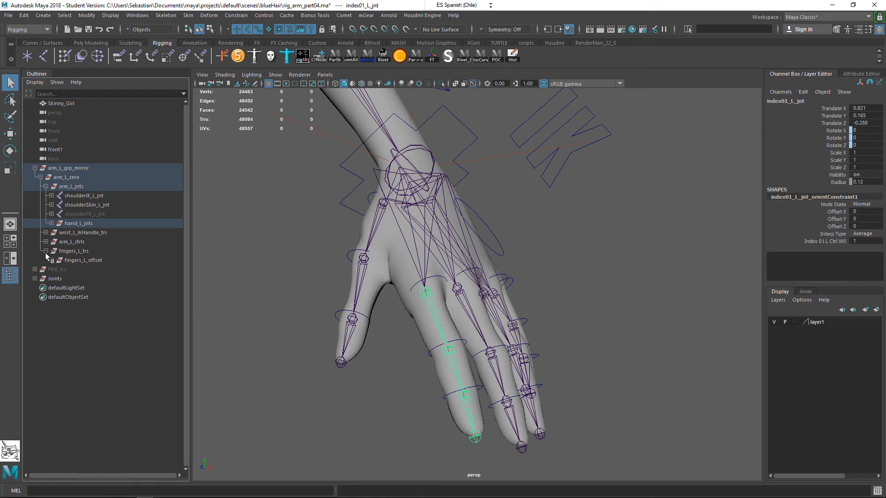
pyautogui.click(52, 260)
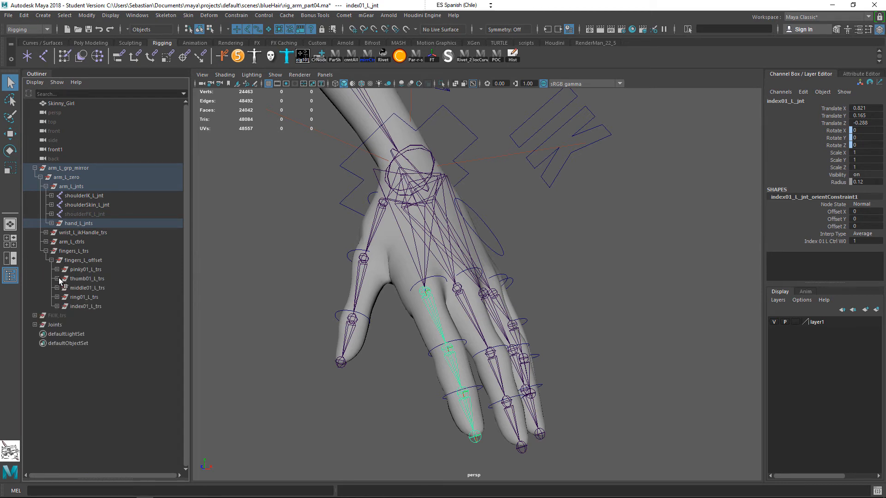
pyautogui.click(57, 269)
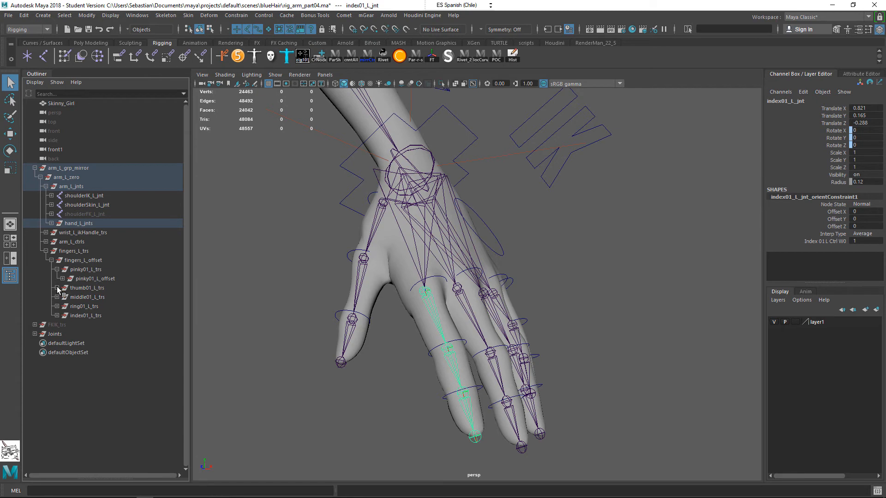
pyautogui.click(57, 288)
pyautogui.click(57, 307)
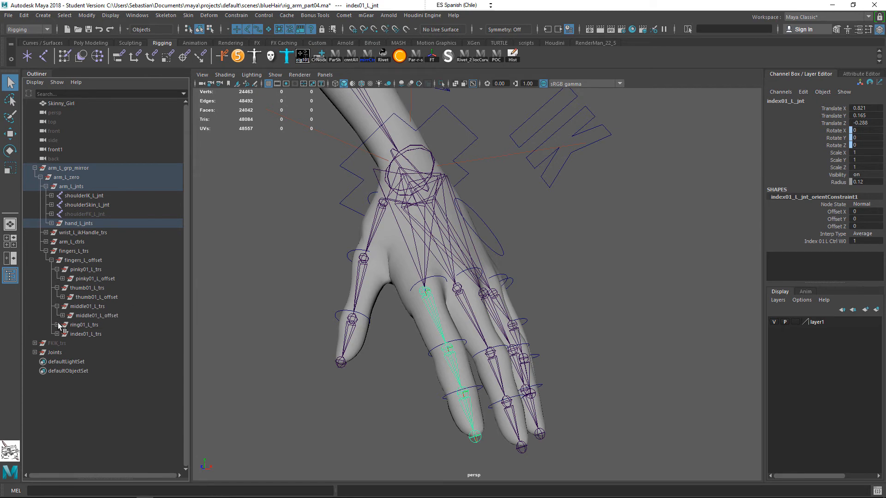
pyautogui.click(56, 324)
pyautogui.click(57, 343)
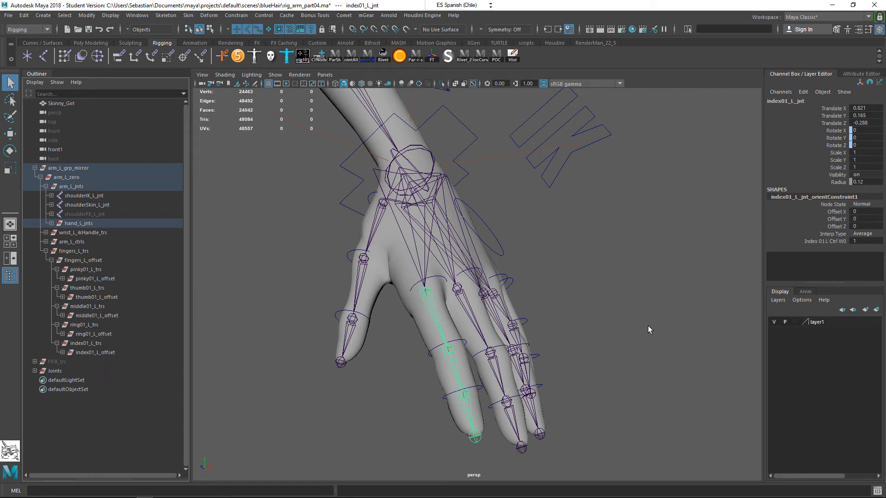
# - Check the Library options on fingers_L_ctrls and inspect the index finger controls on the hand
pyautogui.moveTo(486, 222); pyautogui.dragTo(492, 235)
pyautogui.click(865, 145)
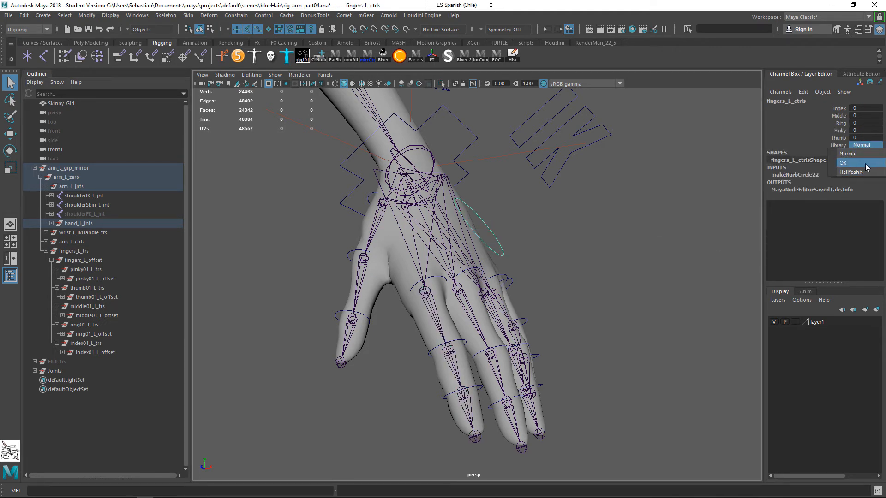
pyautogui.keyDown('alt'); pyautogui.moveTo(450, 303); pyautogui.dragTo(437, 296); pyautogui.keyUp('alt')
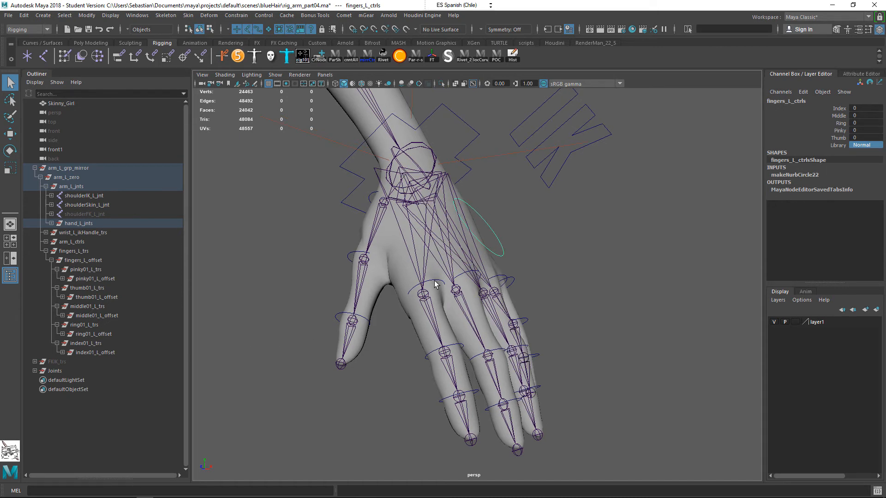
pyautogui.click(436, 284)
pyautogui.click(454, 346)
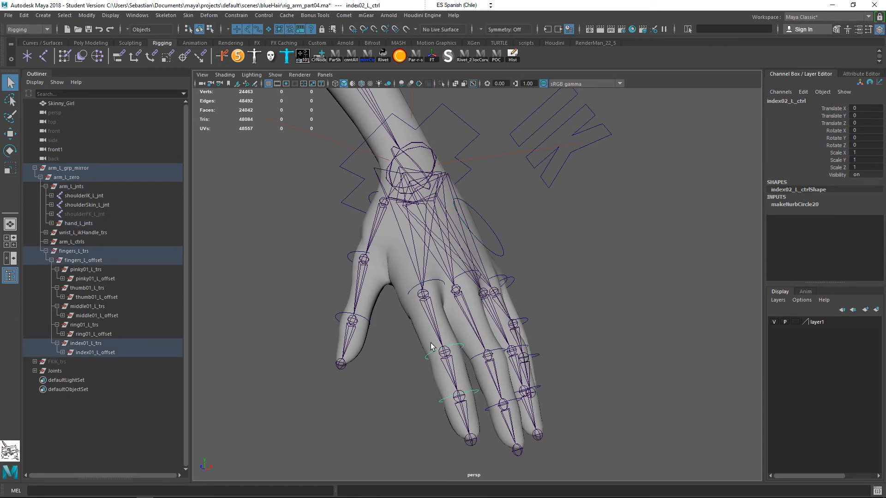
# - Fully expand the index, pinky, middle and ring hierarchies in the Outliner and collapse thumb01_L_trs
pyautogui.click(57, 343)
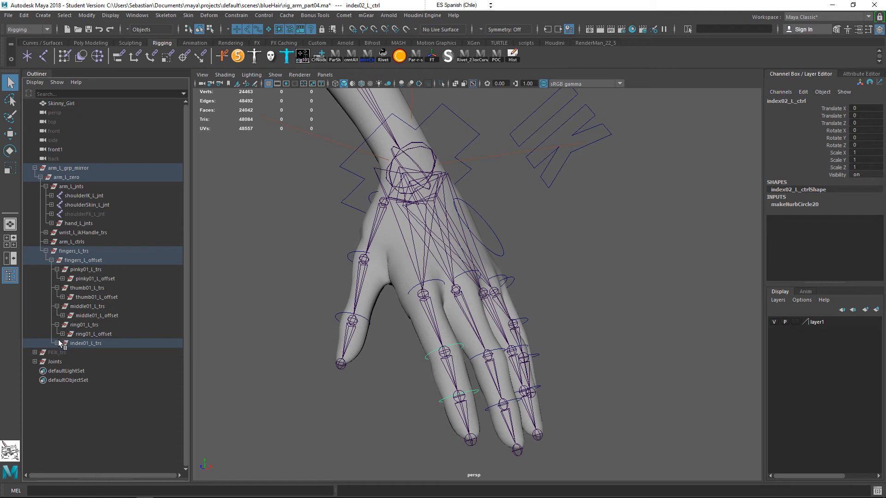
pyautogui.click(57, 344)
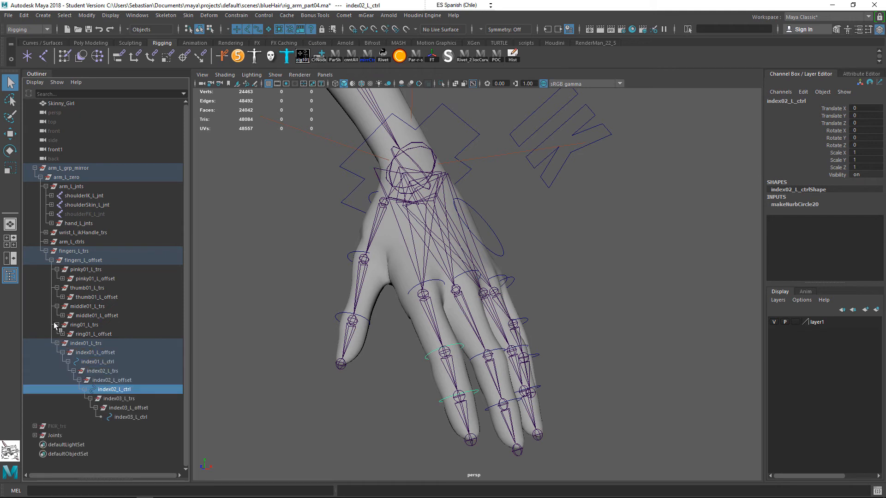
pyautogui.click(59, 278)
pyautogui.click(57, 352)
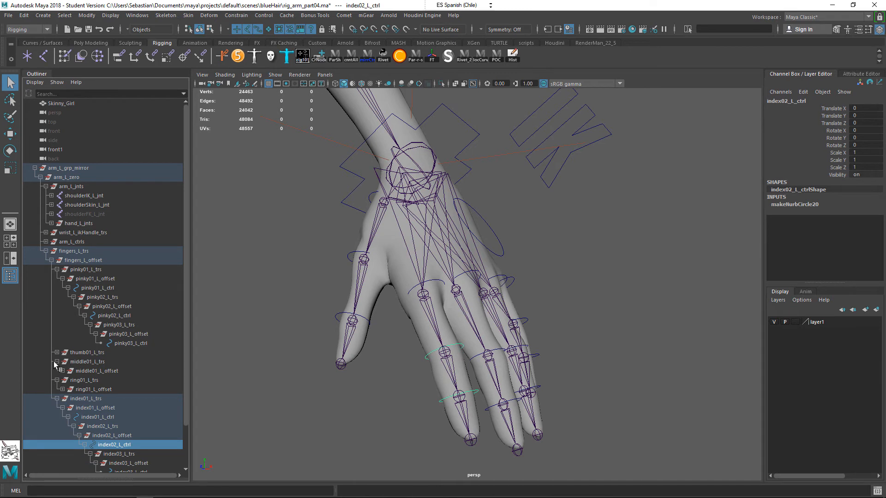
pyautogui.click(55, 362)
pyautogui.keyDown('shift'); pyautogui.click(55, 362); pyautogui.keyUp('shift')
pyautogui.scroll(-3, 82, 363)
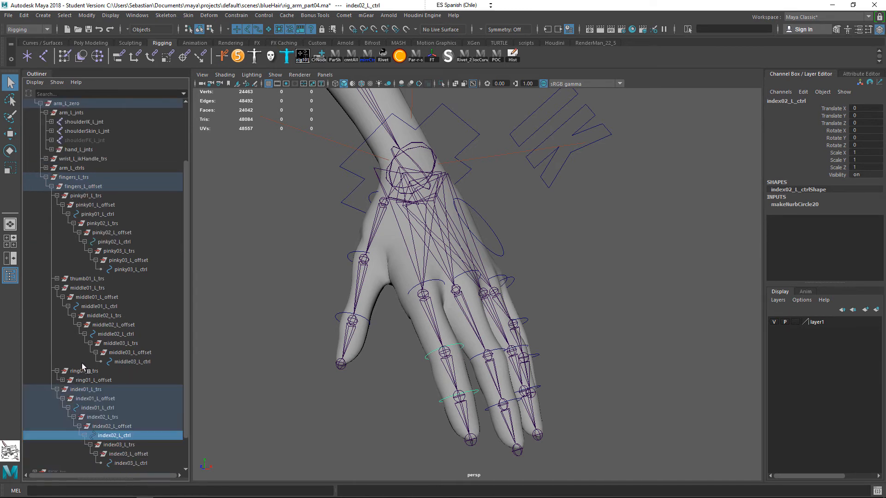
pyautogui.keyDown('shift'); pyautogui.click(57, 372); pyautogui.keyUp('shift')
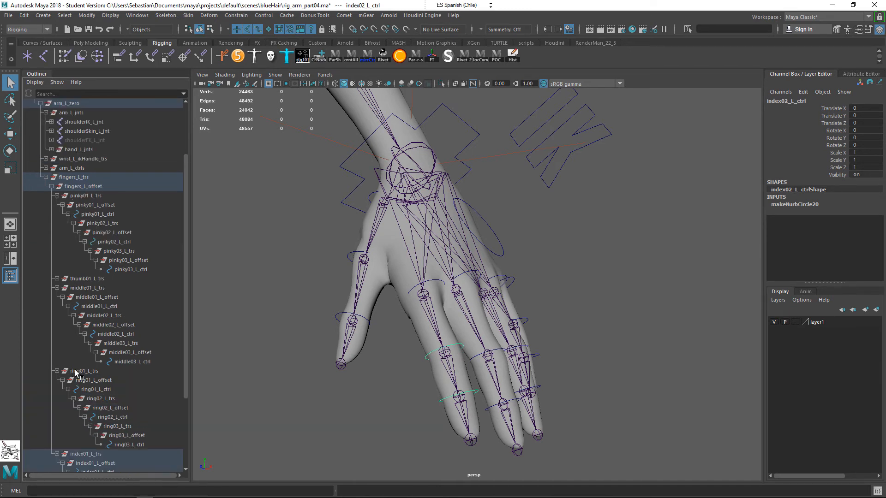
pyautogui.scroll(-4, 180, 366)
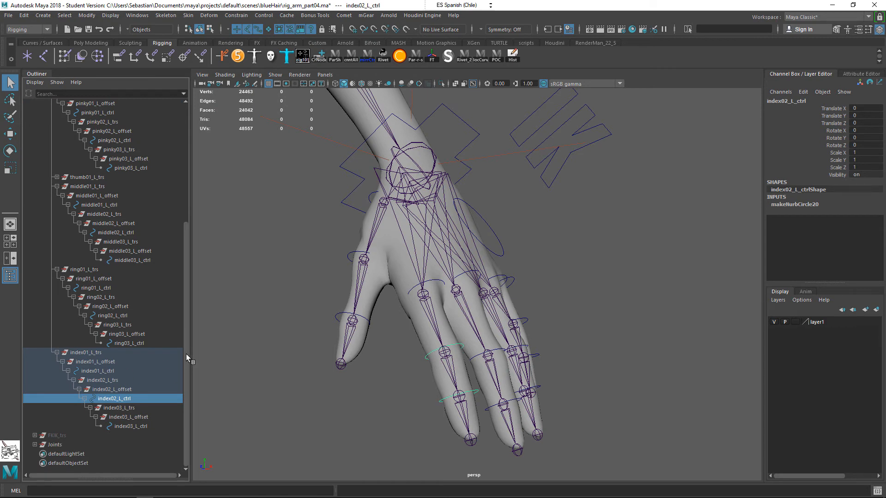
# - Group index03_L_offset on its own beneath index03_L_trs and expand the new group
pyautogui.click(119, 408)
pyautogui.keyDown('shift'); pyautogui.click(134, 426); pyautogui.keyUp('shift')
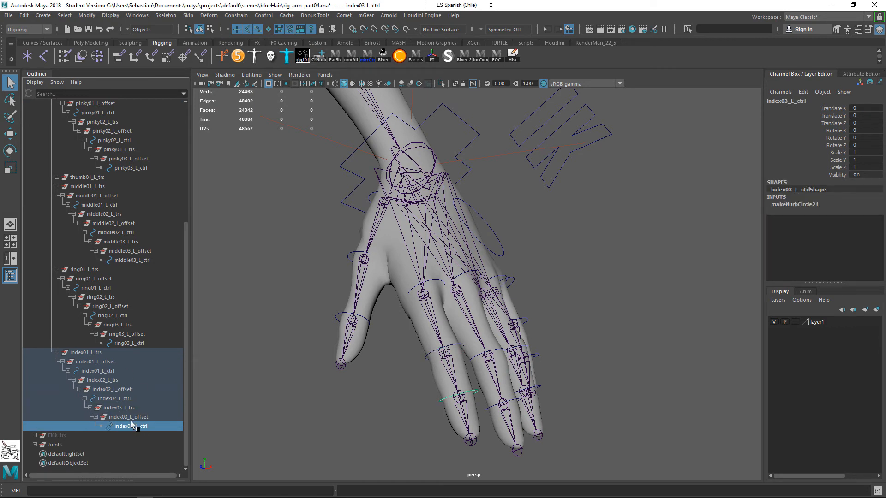
pyautogui.click(135, 418)
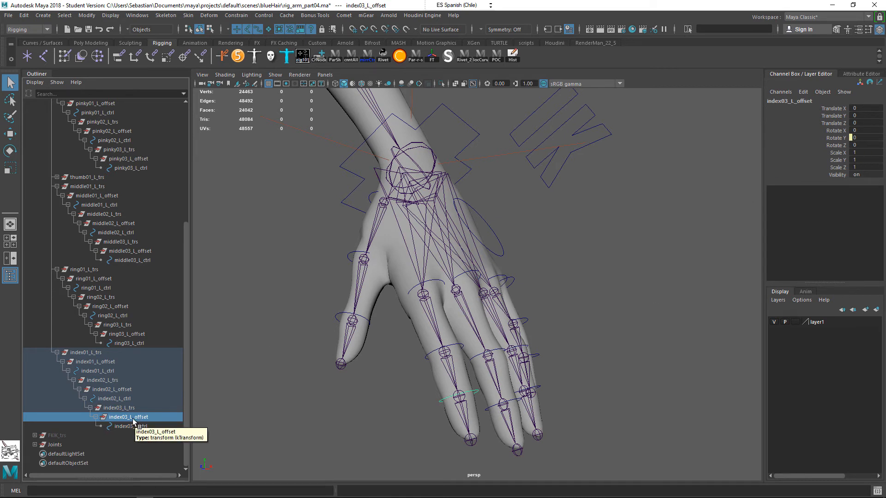
pyautogui.hotkey('ctrl', 'g')
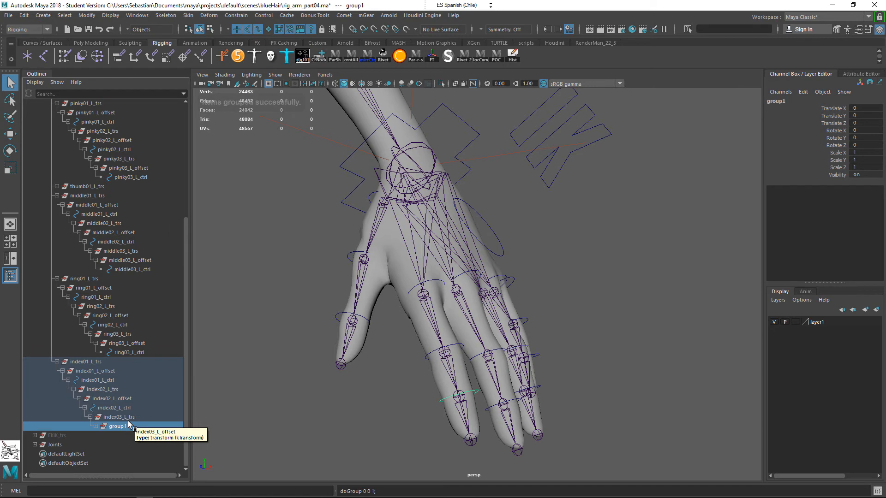
pyautogui.click(95, 427)
# - Rename the new group above index03_L_offset as OK
pyautogui.doubleClick(134, 430)
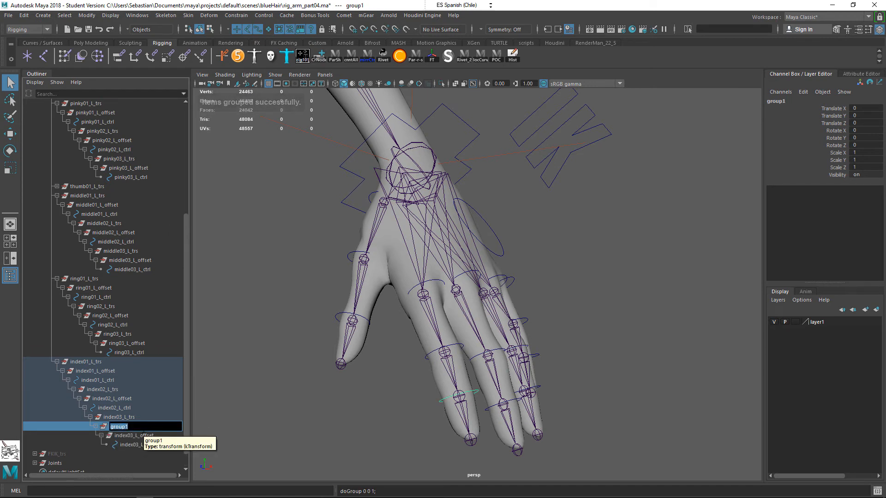
pyautogui.write('ok')
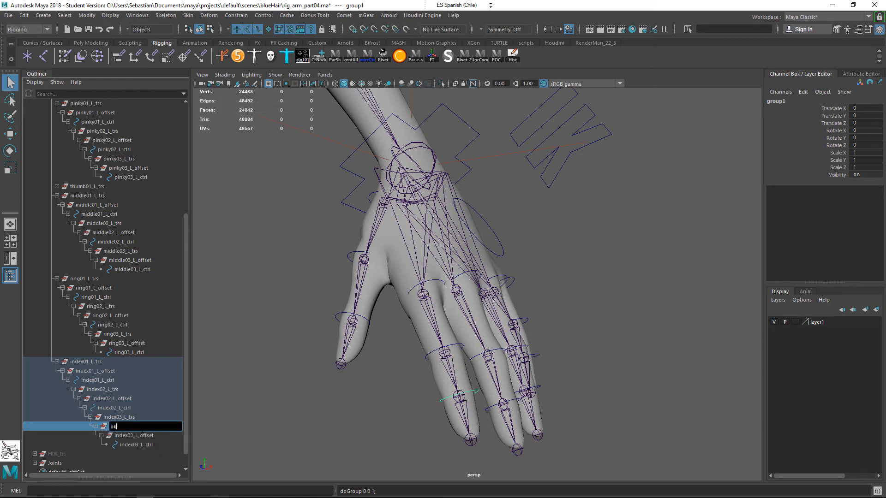
pyautogui.press('capslock')
pyautogui.write('OK')
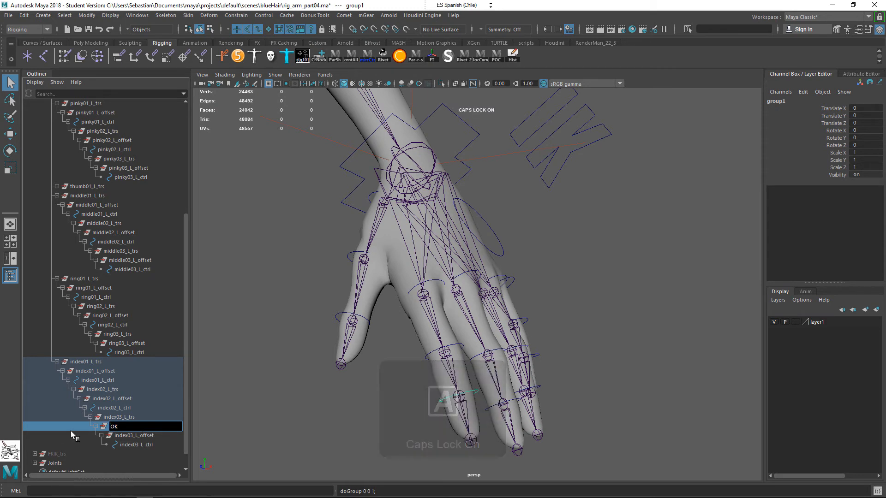
pyautogui.press('Return')
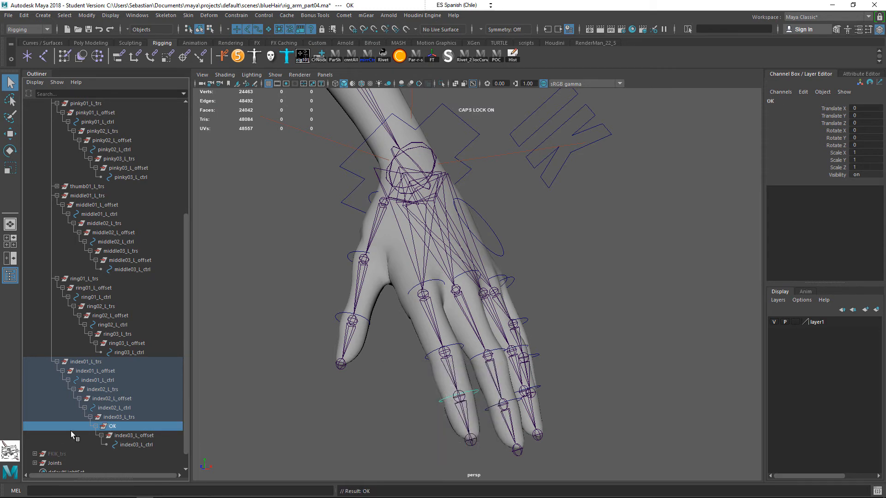
# - Rename the OK group above index03_L_offset as ERGER
pyautogui.doubleClick(116, 427)
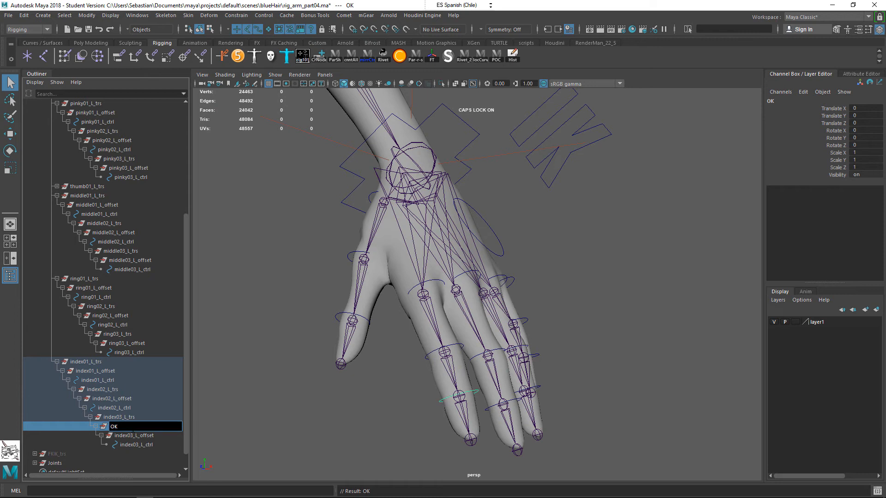
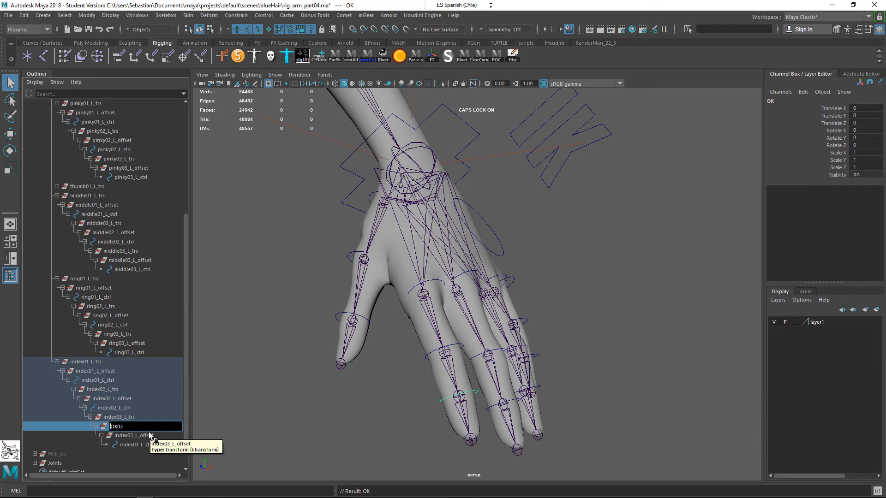
pyautogui.write('IN')
pyautogui.press('capslock')
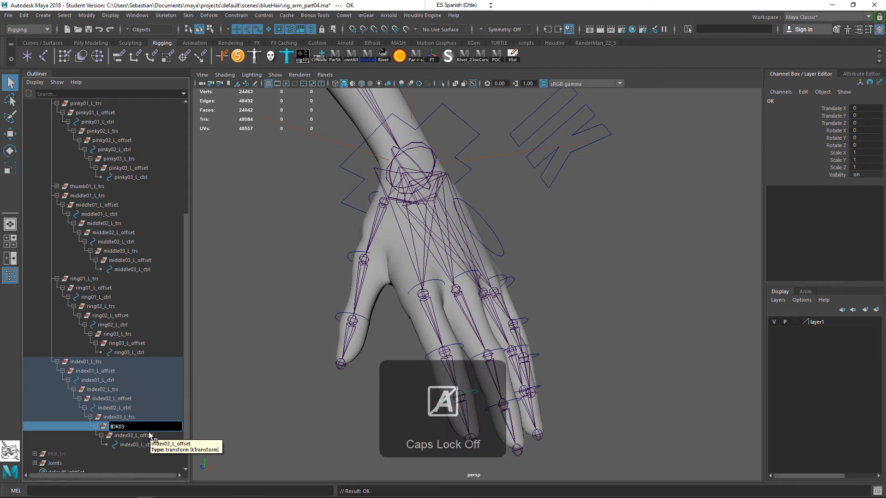
pyautogui.press('capslock')
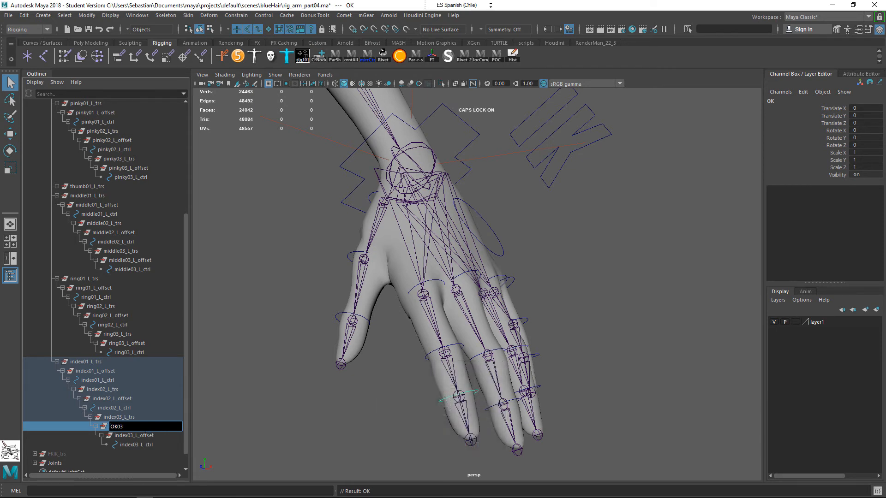
pyautogui.hotkey('ctrl', 'a')
pyautogui.write('ERGER')
pyautogui.press('Return')
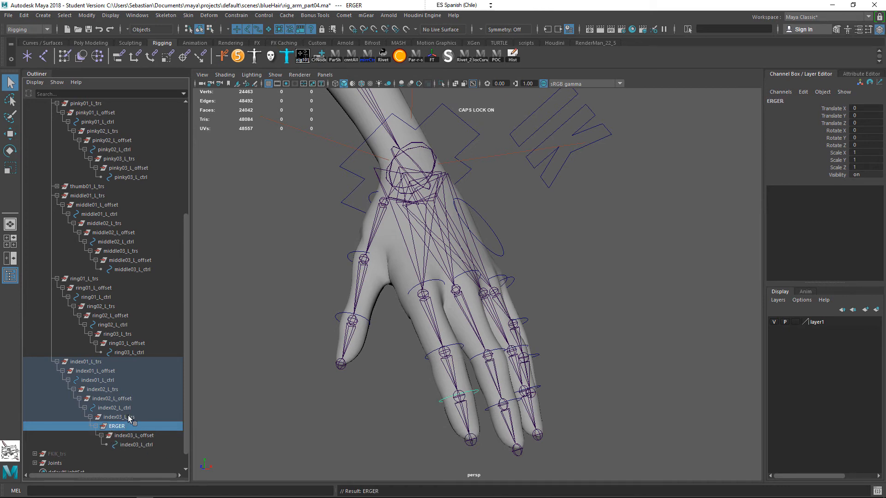
# - Group index02_L_offset and index01_L_offset separately, each beneath its own trs group
pyautogui.moveTo(128, 417); pyautogui.dragTo(135, 446)
pyautogui.click(118, 399)
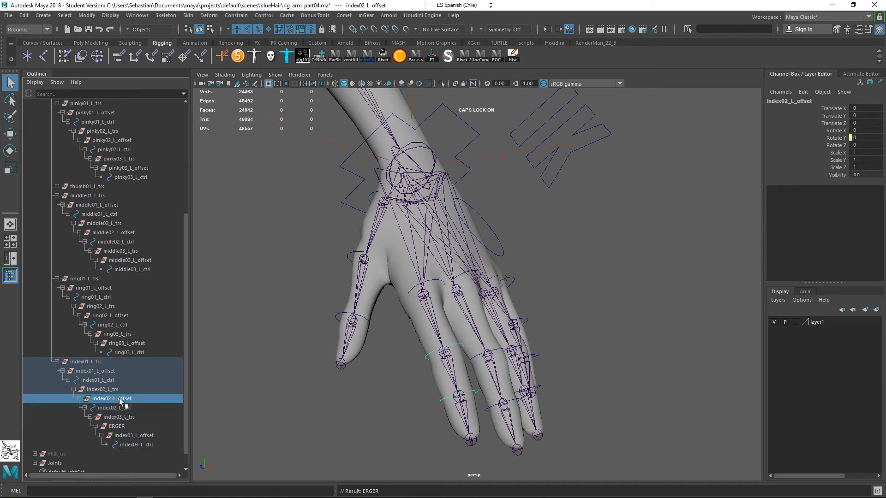
pyautogui.hotkey('ctrl', 'g')
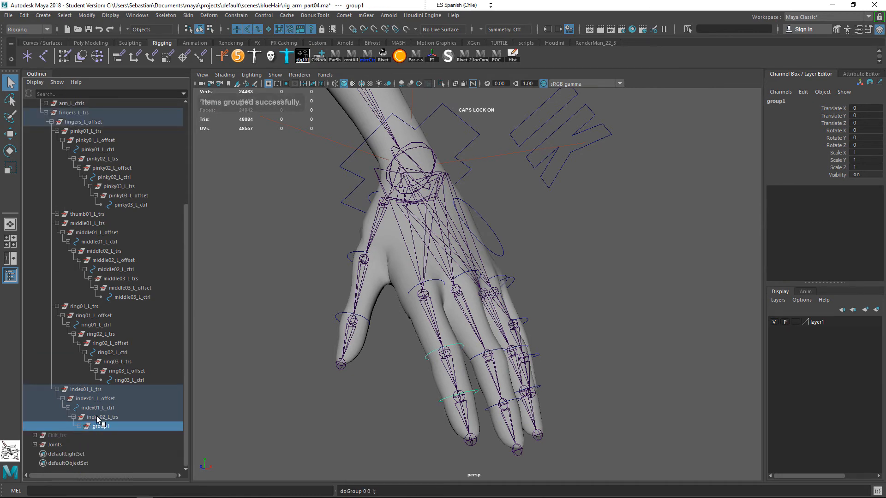
pyautogui.click(110, 400)
pyautogui.hotkey('ctrl', 'g')
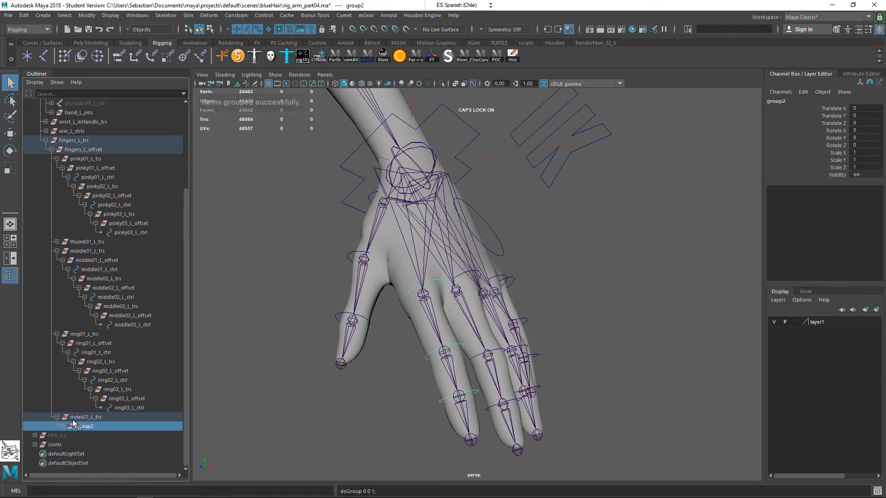
pyautogui.scroll(-4, 114, 325)
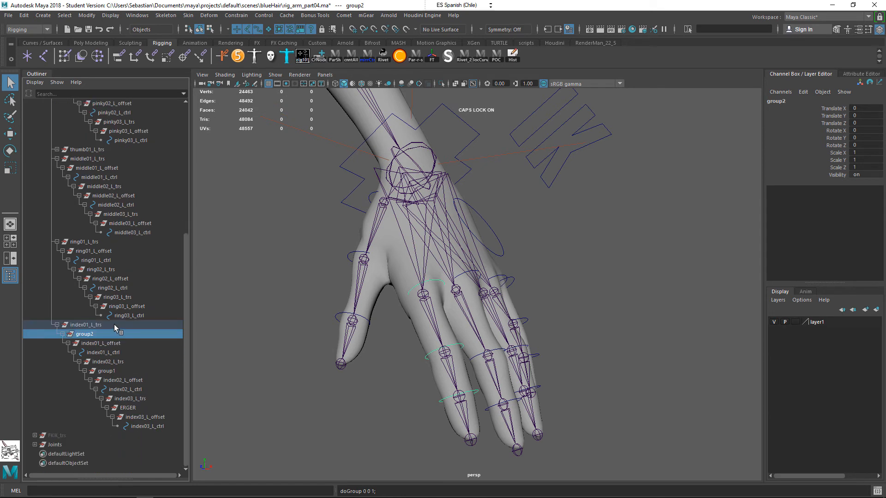
# - Open cometRename for the three new index groups and enter "index" as the base name
pyautogui.keyDown('ctrl'); pyautogui.click(119, 370); pyautogui.keyUp('ctrl')
pyautogui.keyDown('ctrl'); pyautogui.click(147, 408); pyautogui.keyUp('ctrl')
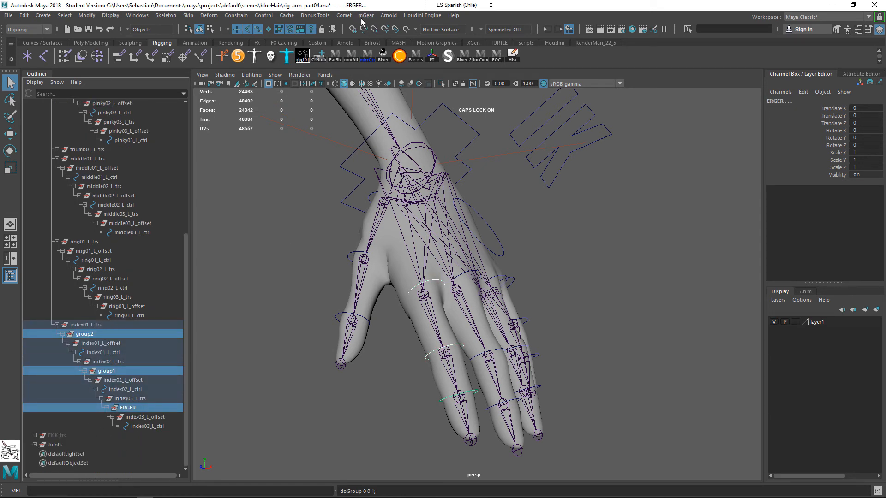
pyautogui.click(343, 15)
pyautogui.moveTo(387, 41)
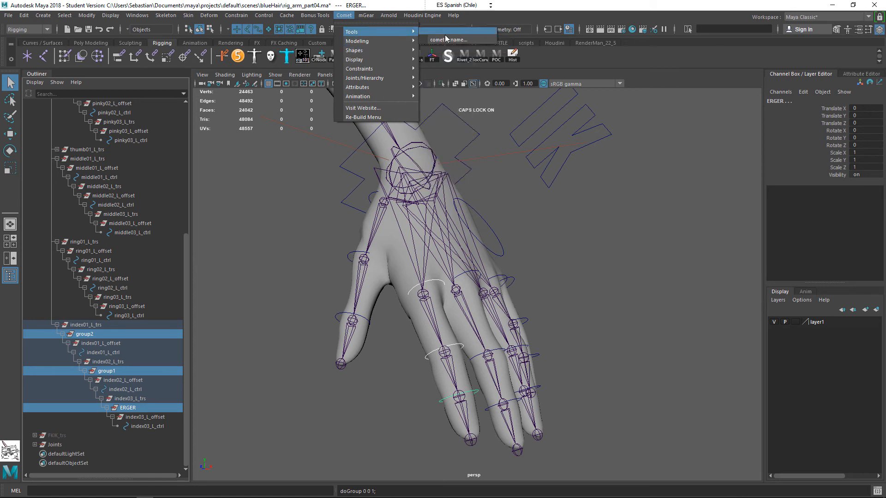
pyautogui.click(445, 39)
pyautogui.moveTo(739, 152); pyautogui.dragTo(409, 217)
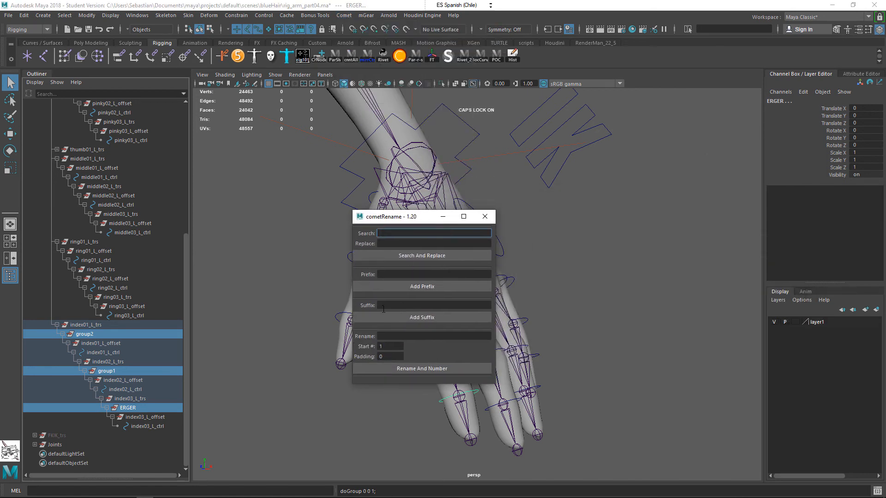
pyautogui.click(390, 339)
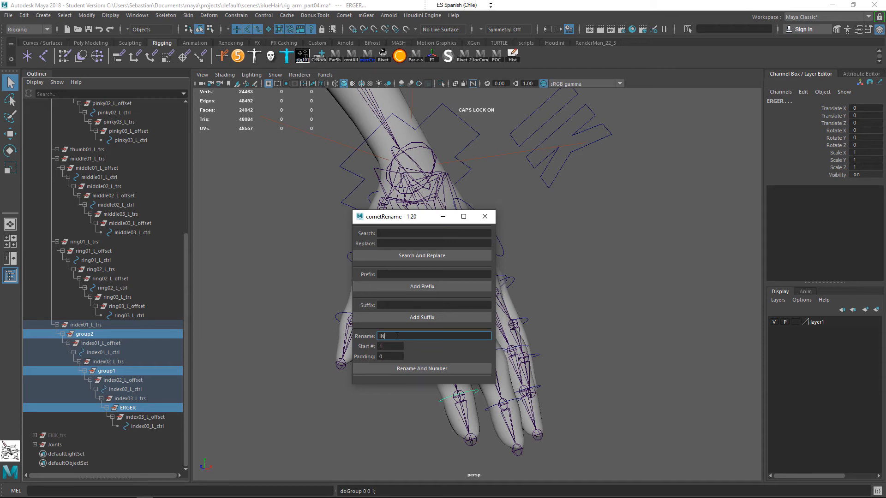
pyautogui.press('BackSpace')
pyautogui.press('BackSpace')
pyautogui.press('capslock')
pyautogui.write('index')
# - Reselect the three new groups in order from the index finger's base and rename them "index", numbered from 1 with padding 2
pyautogui.click(95, 336)
pyautogui.keyDown('ctrl'); pyautogui.click(107, 371); pyautogui.keyUp('ctrl')
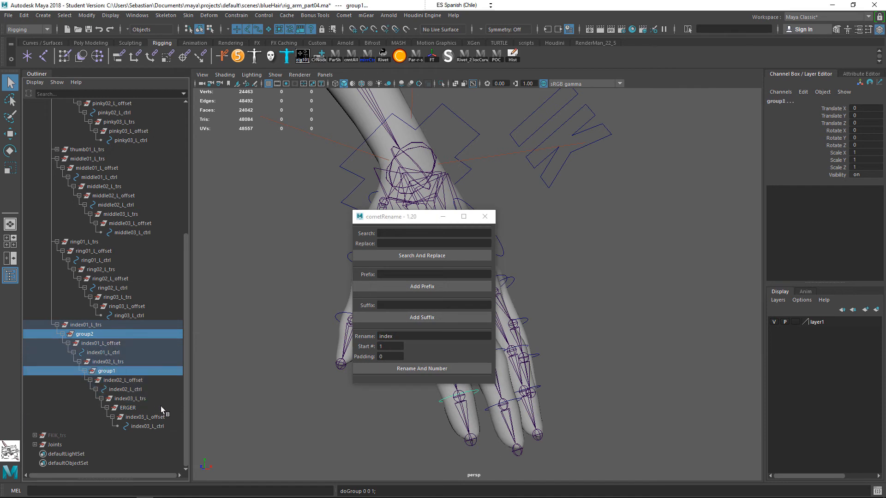
pyautogui.keyDown('ctrl'); pyautogui.click(160, 407); pyautogui.keyUp('ctrl')
pyautogui.click(416, 370)
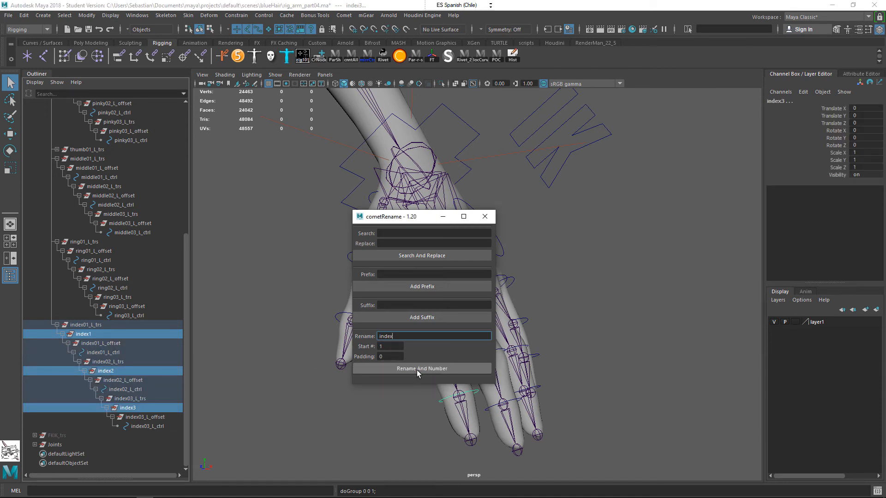
pyautogui.hotkey('ctrl', 'z')
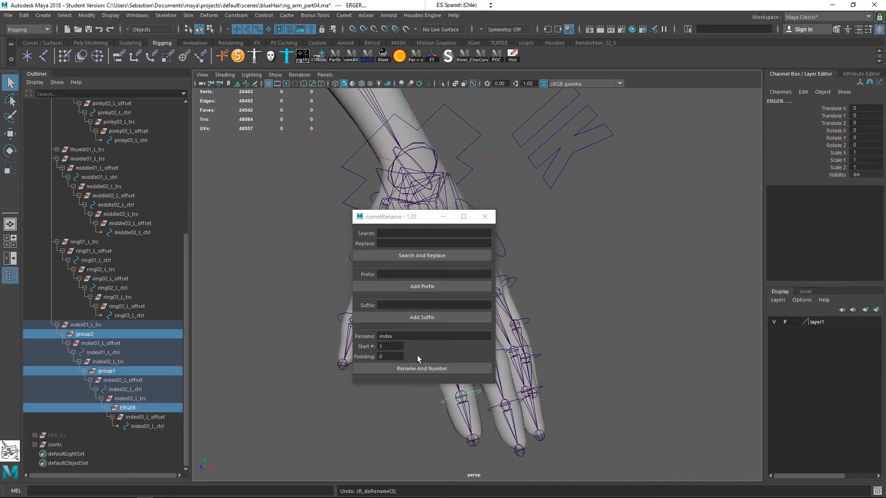
pyautogui.doubleClick(389, 357)
pyautogui.write('2')
pyautogui.click(396, 369)
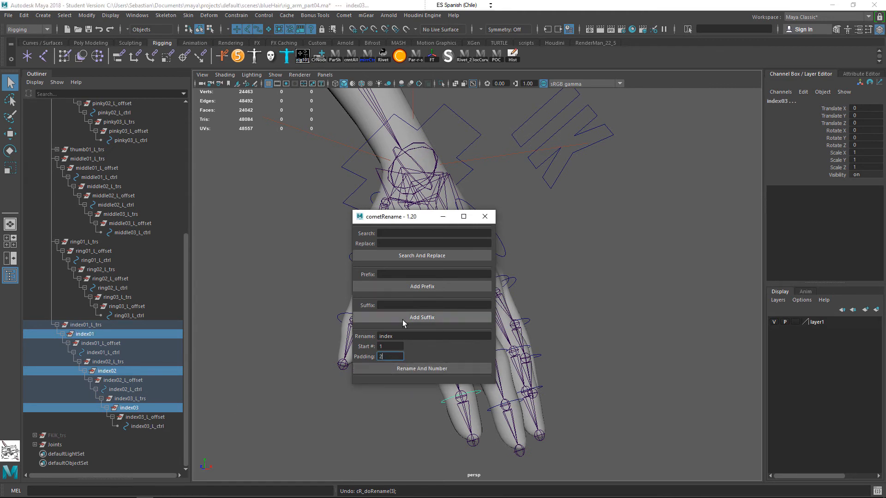
# - Add the suffix _L_OK to the three numbered index groups
pyautogui.click(404, 306)
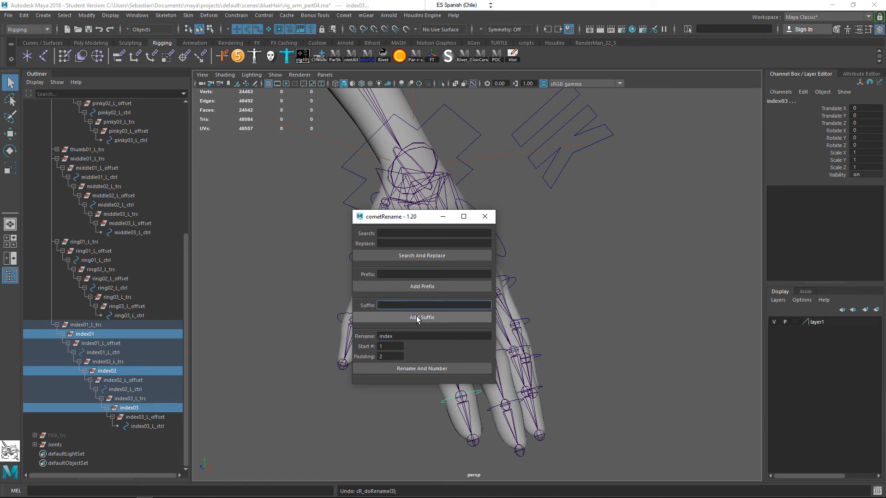
pyautogui.write('_')
pyautogui.press('capslock')
pyautogui.write('L_OK')
pyautogui.click(418, 318)
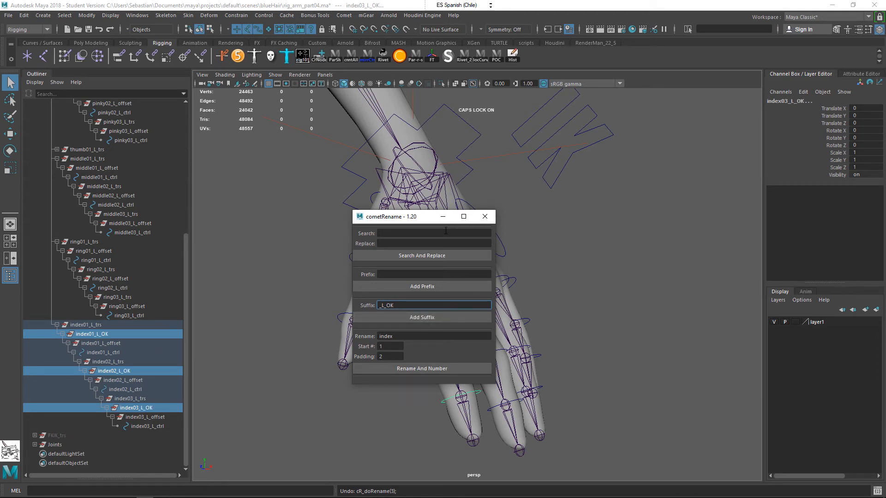
# - Group middle03_L_offset, middle02_L_offset and middle01_L_offset separately, each beneath its own trs group
pyautogui.moveTo(426, 222); pyautogui.dragTo(601, 194)
pyautogui.keyDown('alt'); pyautogui.moveTo(472, 306); pyautogui.dragTo(448, 307); pyautogui.keyUp('alt')
pyautogui.keyDown('alt'); pyautogui.moveTo(449, 307); pyautogui.dragTo(401, 297, button='middle'); pyautogui.keyUp('alt')
pyautogui.keyDown('alt'); pyautogui.moveTo(401, 297); pyautogui.dragTo(403, 252); pyautogui.keyUp('alt')
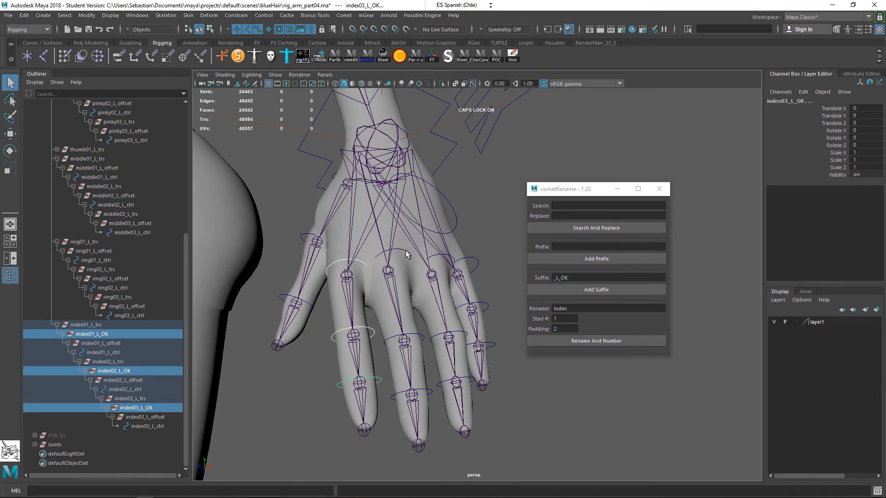
pyautogui.click(406, 254)
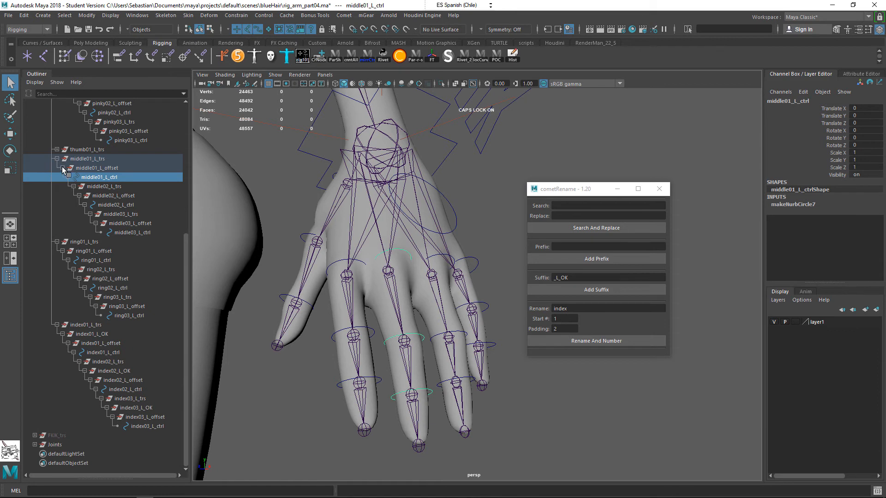
pyautogui.click(147, 226)
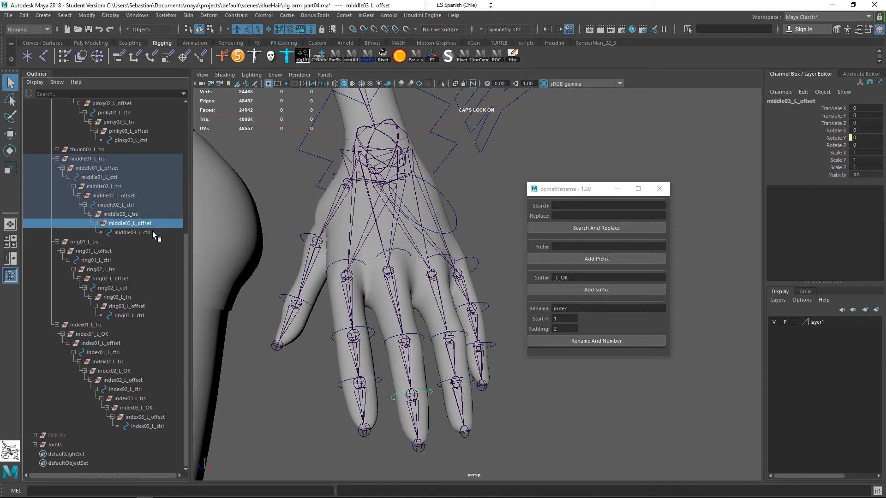
pyautogui.click(110, 177)
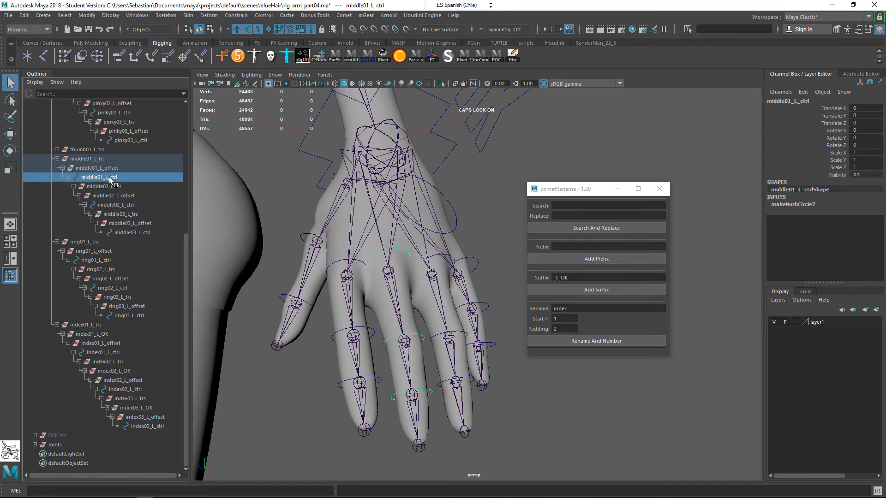
pyautogui.click(144, 224)
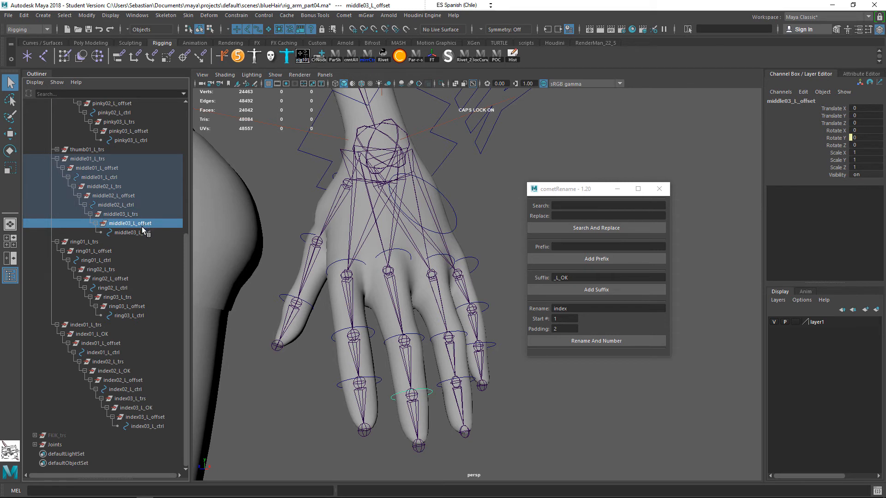
pyautogui.hotkey('ctrl', 'g')
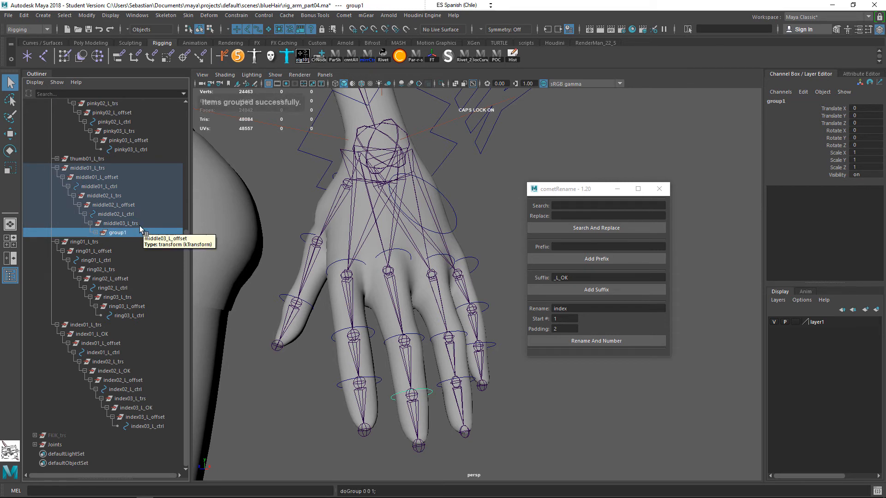
pyautogui.click(128, 205)
pyautogui.hotkey('ctrl', 'g')
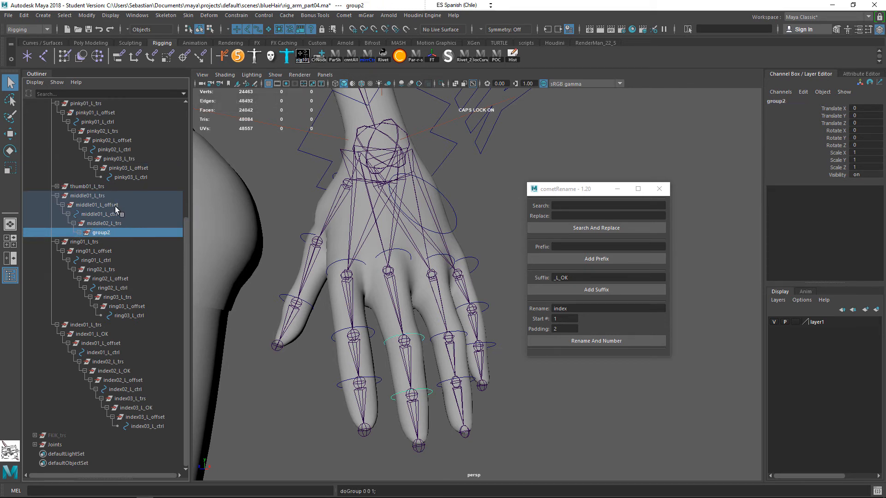
pyautogui.click(115, 206)
pyautogui.hotkey('ctrl', 'g')
# - Select the three new middle groups in order from the finger's base, rename them "middle" numbered from 1 with padding 2, and add the suffix _L_OK
pyautogui.click(57, 225)
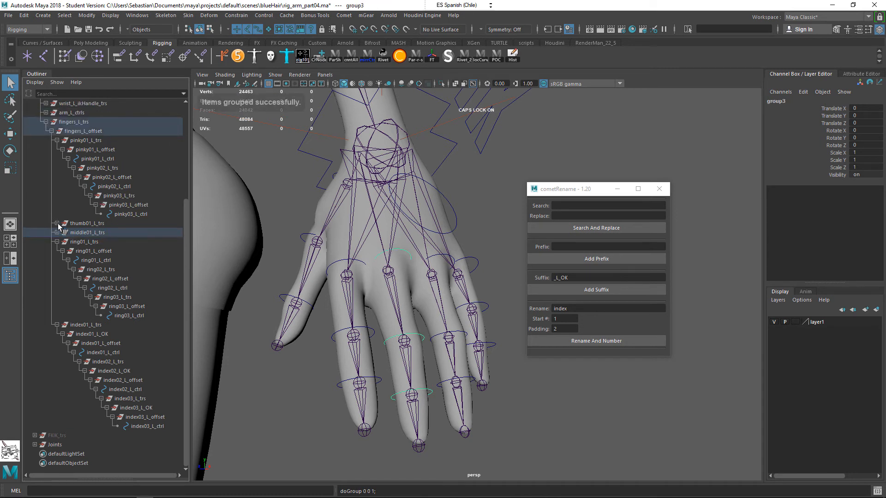
pyautogui.click(57, 233)
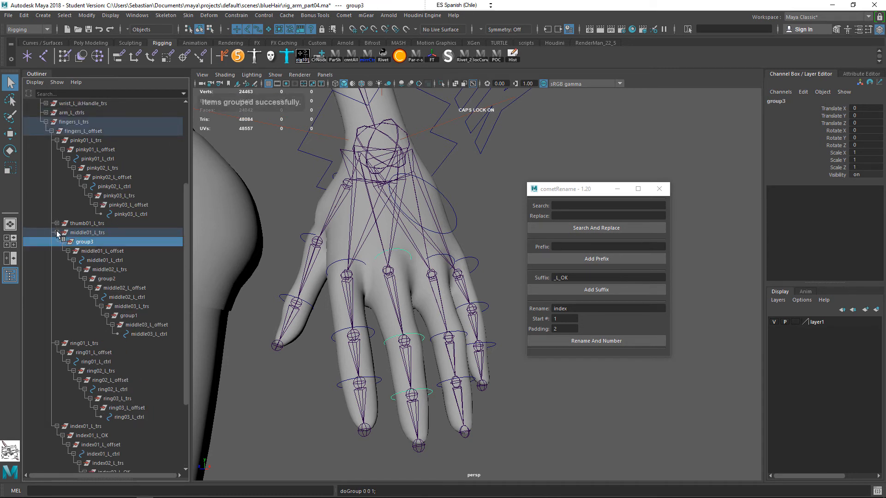
pyautogui.keyDown('ctrl'); pyautogui.click(137, 278); pyautogui.keyUp('ctrl')
pyautogui.keyDown('ctrl'); pyautogui.click(134, 316); pyautogui.keyUp('ctrl')
pyautogui.moveTo(588, 194); pyautogui.dragTo(474, 170)
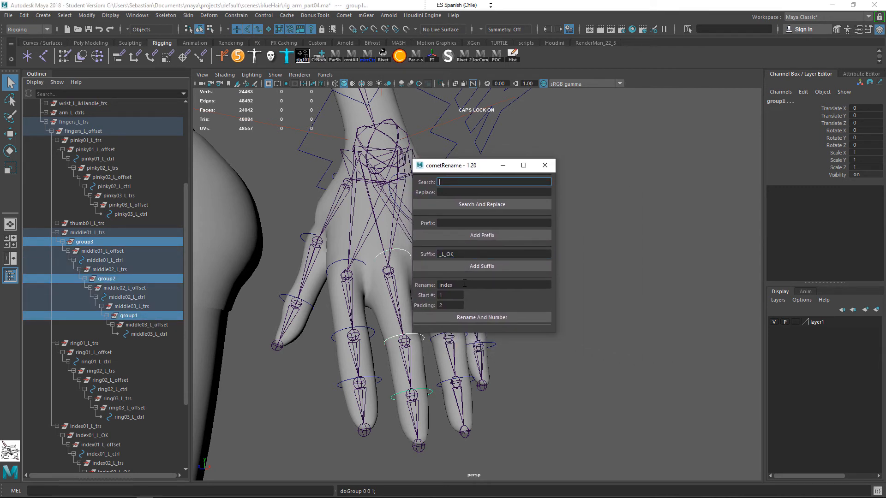
pyautogui.doubleClick(480, 285)
pyautogui.write('MIDDL')
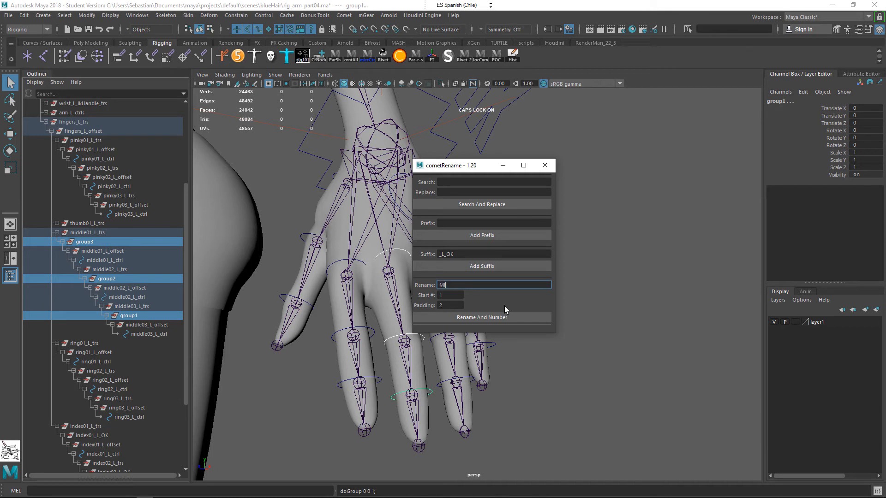
pyautogui.press('BackSpace')
pyautogui.press('capslock')
pyautogui.write('middle')
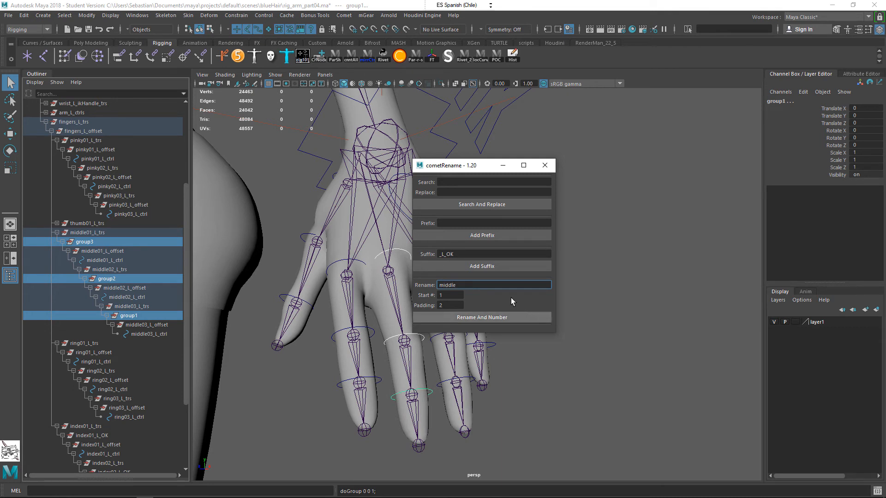
pyautogui.moveTo(447, 254); pyautogui.dragTo(475, 258)
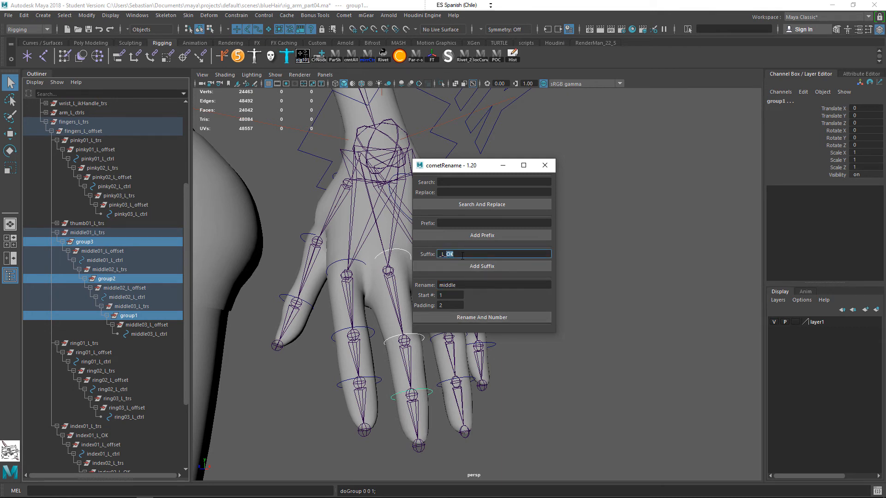
pyautogui.click(485, 314)
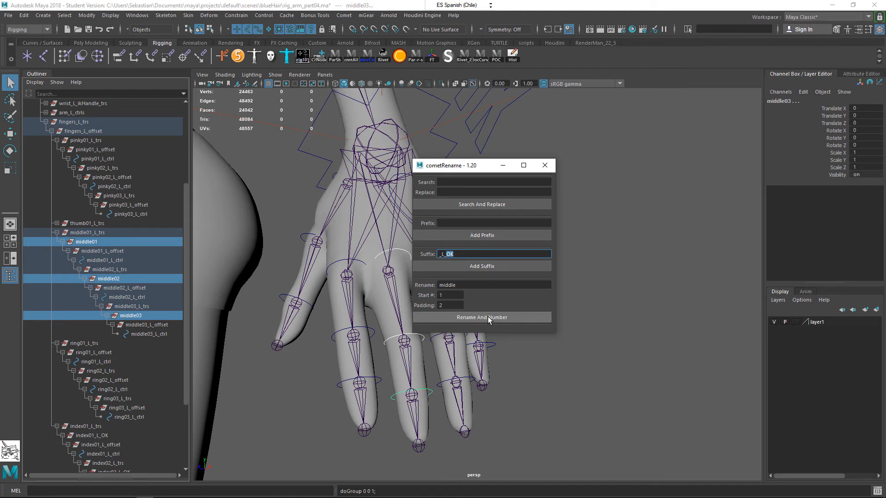
pyautogui.click(482, 267)
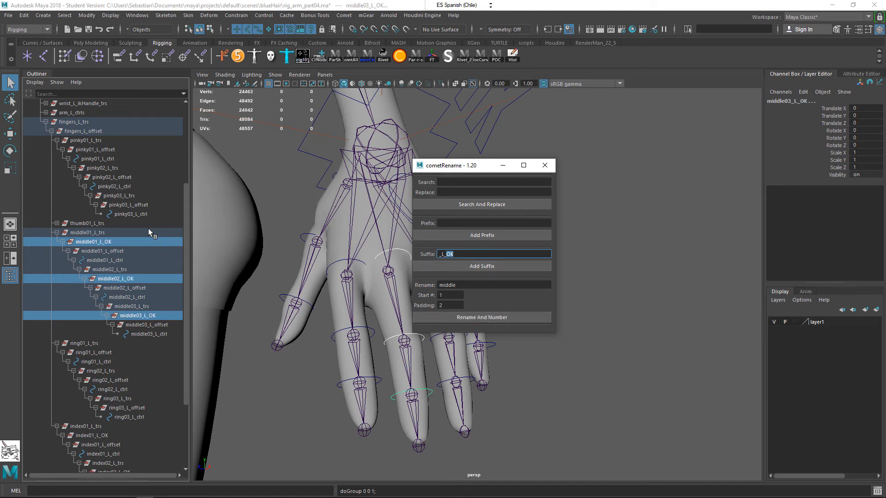
# - Group ring03_L_offset, ring02_L_offset and ring01_L_offset separately, each beneath its own trs group
pyautogui.moveTo(453, 173); pyautogui.dragTo(606, 196)
pyautogui.keyDown('alt'); pyautogui.moveTo(492, 249); pyautogui.dragTo(420, 244); pyautogui.keyUp('alt')
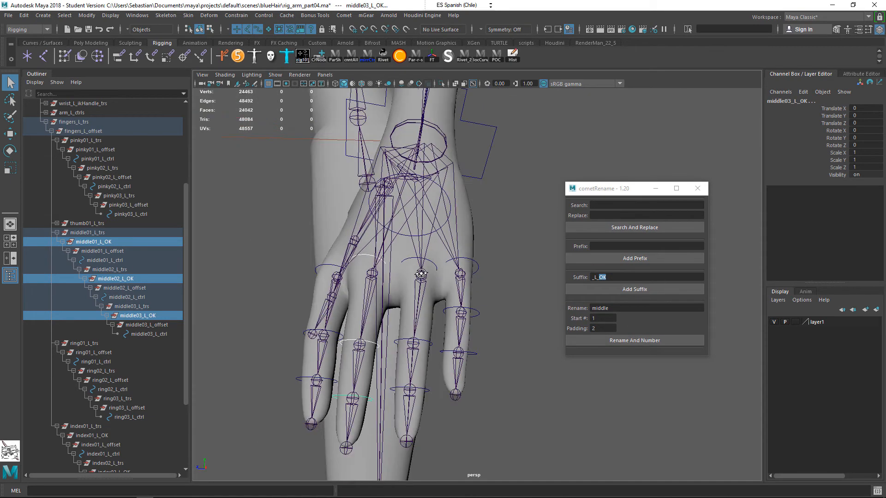
pyautogui.click(428, 269)
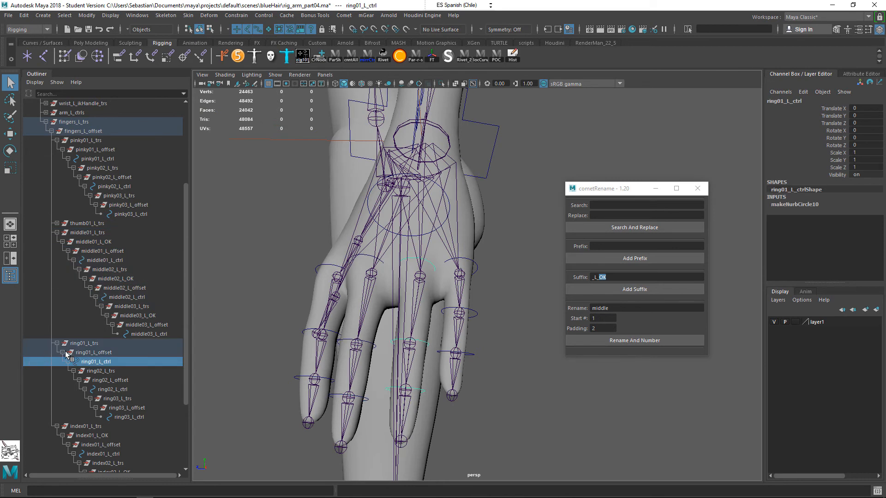
pyautogui.click(95, 353)
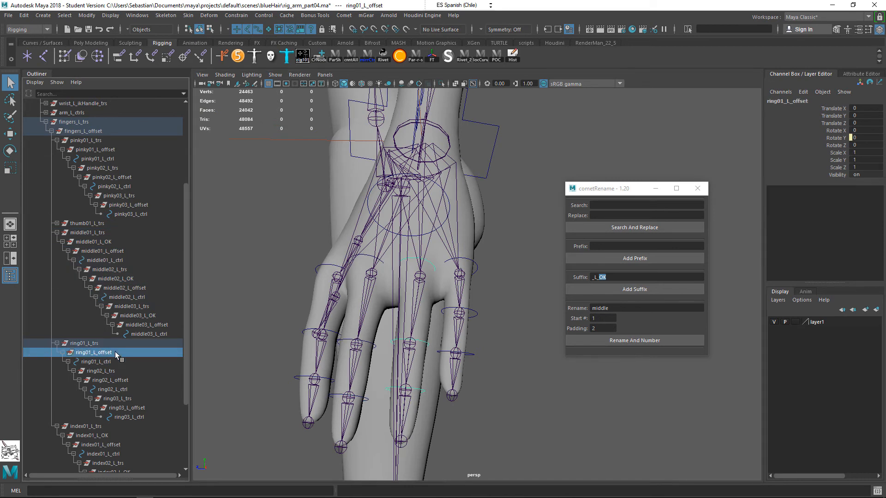
pyautogui.click(131, 407)
pyautogui.hotkey('ctrl', 'g')
pyautogui.click(121, 381)
pyautogui.hotkey('ctrl', 'g')
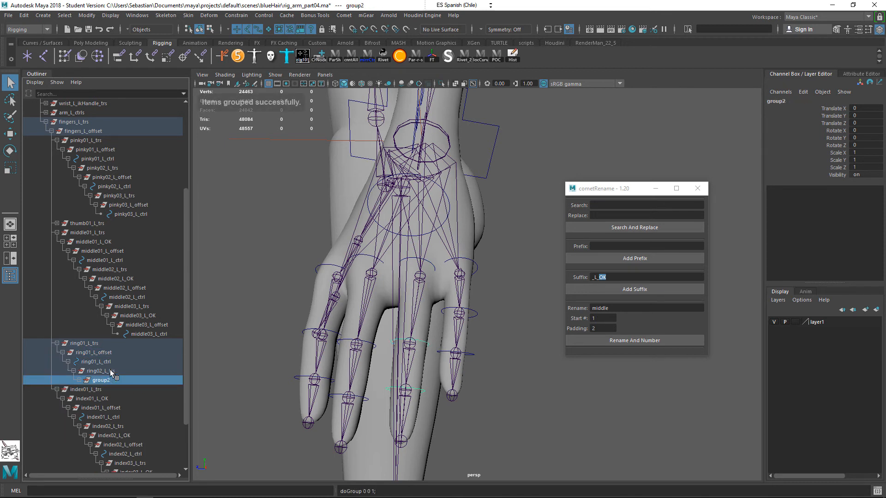
pyautogui.click(103, 353)
pyautogui.hotkey('ctrl', 'g')
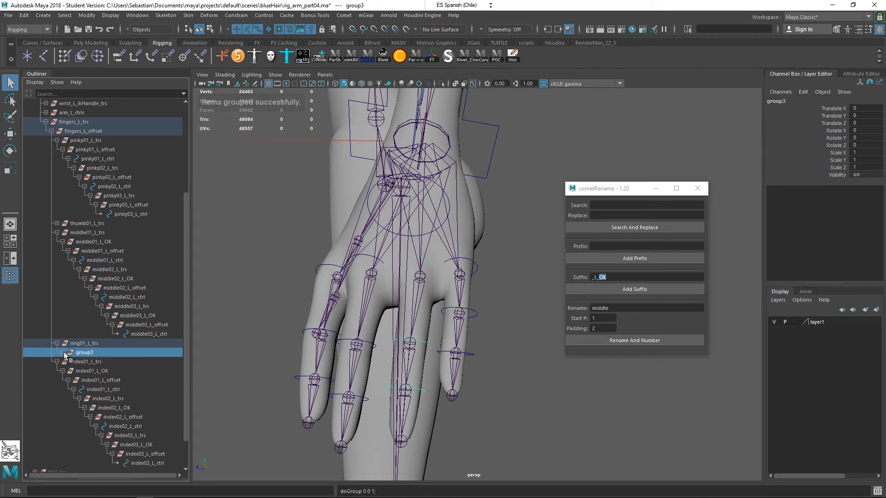
# - Select the three new ring groups in order from the finger's base and rename them "ring", numbered from 1 with padding 2
pyautogui.click(62, 353)
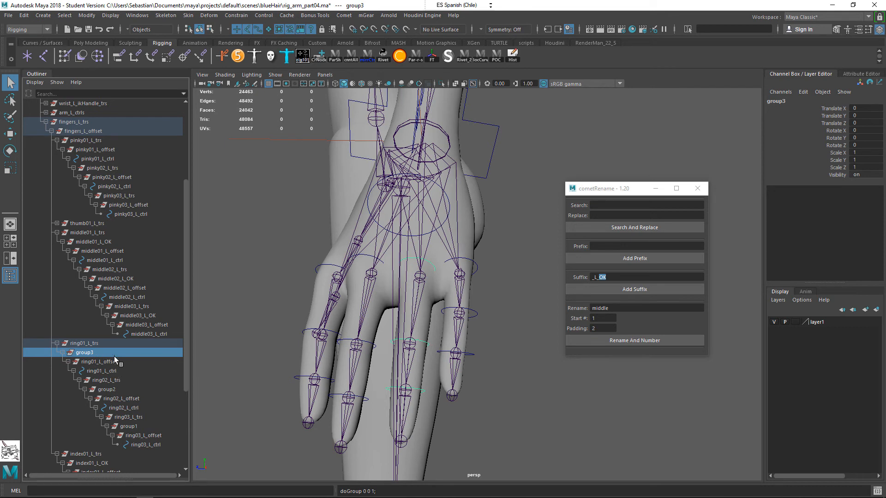
pyautogui.keyDown('ctrl'); pyautogui.click(125, 390); pyautogui.keyUp('ctrl')
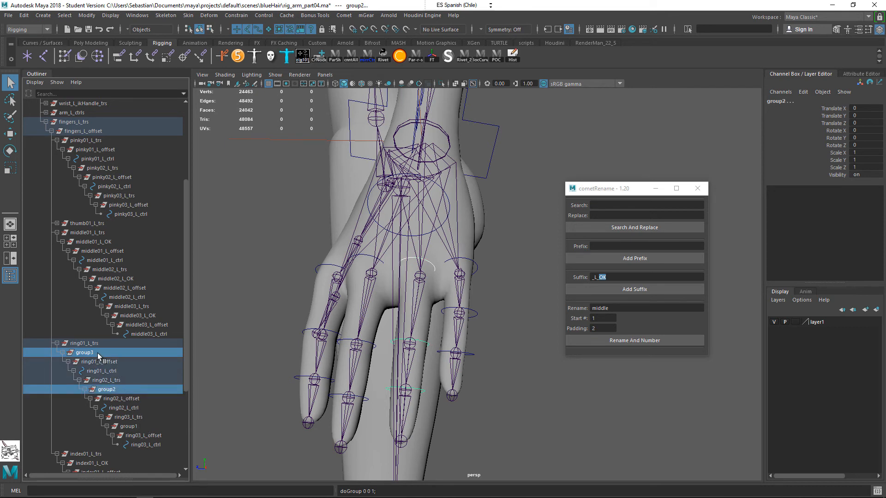
pyautogui.click(98, 354)
pyautogui.keyDown('ctrl'); pyautogui.click(114, 389); pyautogui.keyUp('ctrl')
pyautogui.keyDown('ctrl'); pyautogui.click(128, 426); pyautogui.keyUp('ctrl')
pyautogui.moveTo(618, 193); pyautogui.dragTo(308, 237)
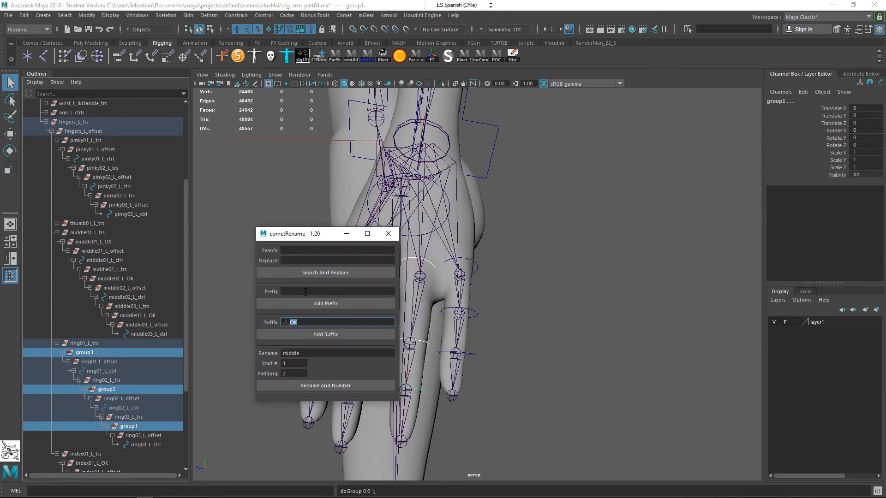
pyautogui.doubleClick(297, 353)
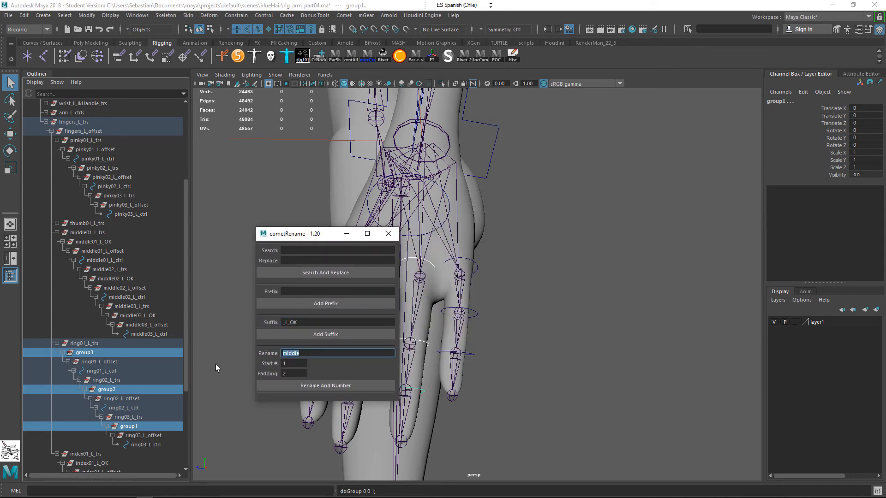
pyautogui.write('ring')
pyautogui.click(332, 386)
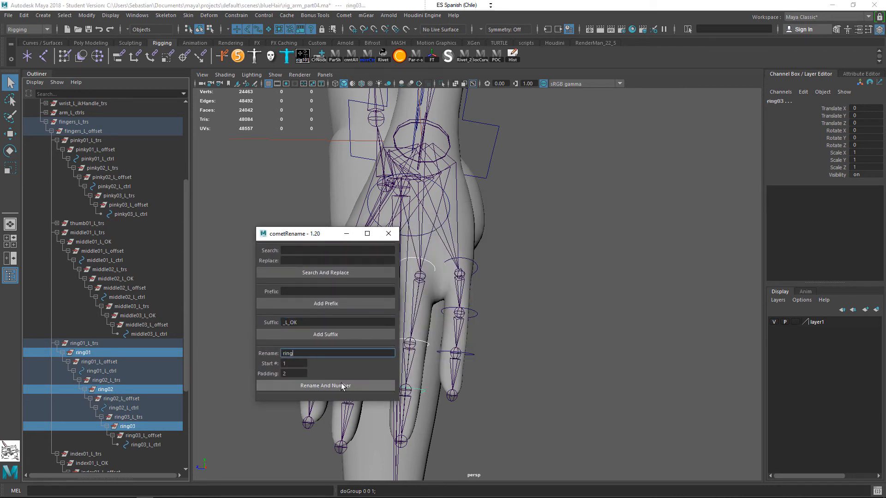
# - Add the suffix _L_OK to the three numbered ring groups and undo its duplicate addition
pyautogui.doubleClick(308, 332)
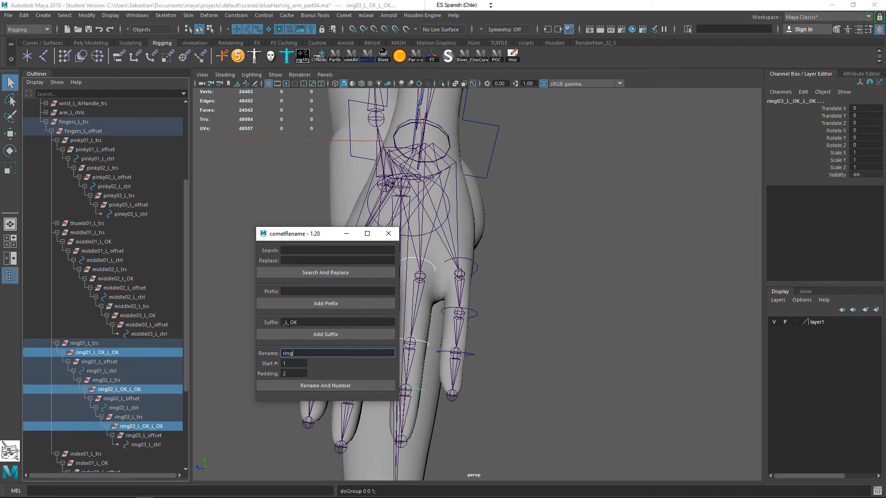
pyautogui.click(289, 323)
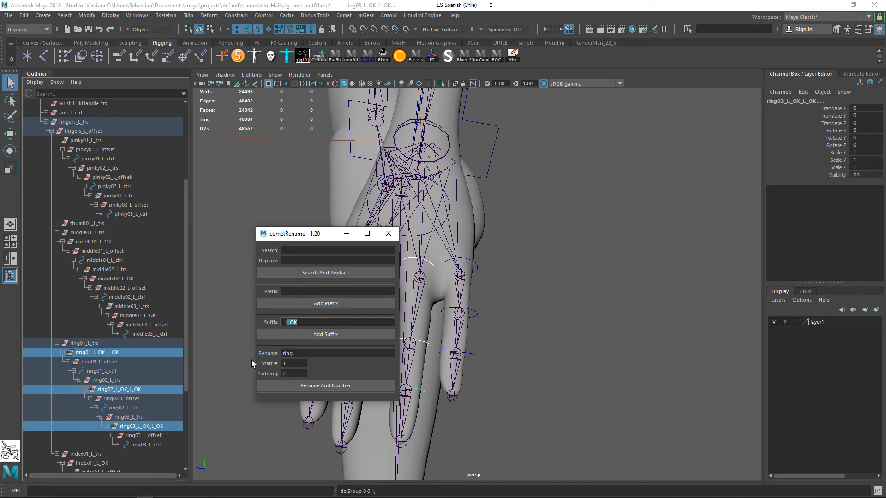
pyautogui.keyDown('alt'); pyautogui.moveTo(498, 355); pyautogui.dragTo(504, 355); pyautogui.keyUp('alt')
pyautogui.hotkey('ctrl', 'z')
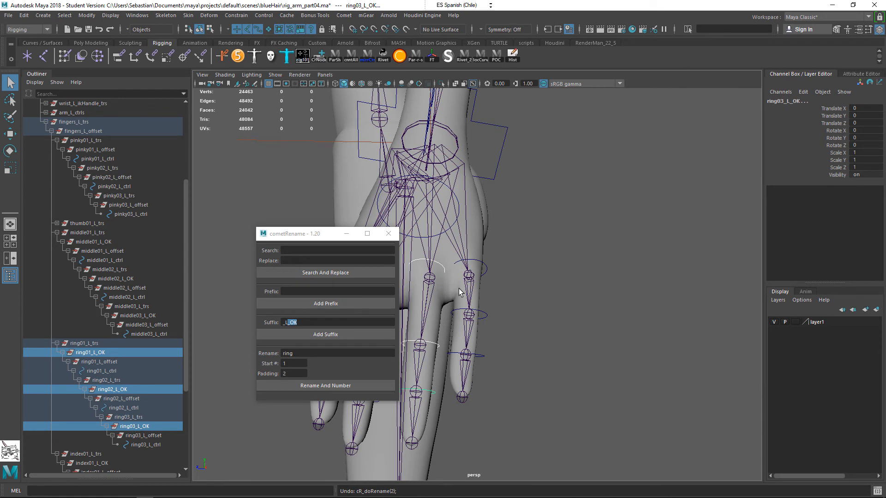
# - Group pinky03_L_offset, pinky02_L_offset and pinky01_L_offset separately, each beneath its own trs group
pyautogui.click(76, 158)
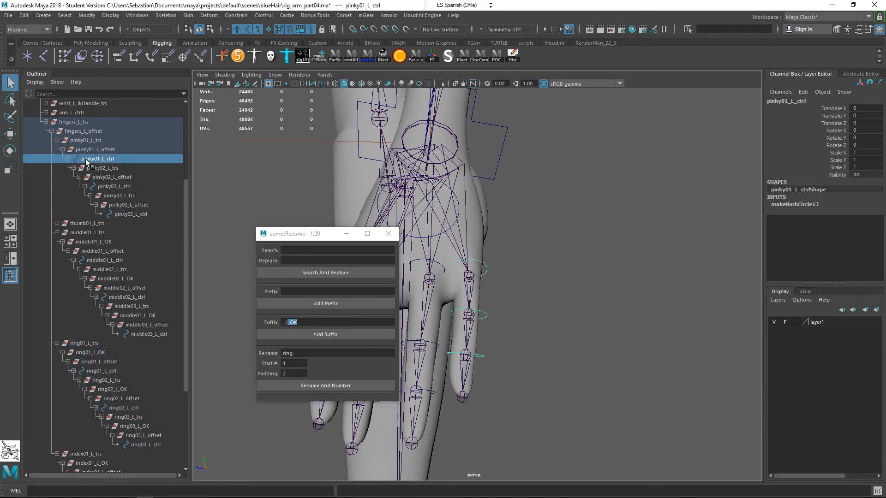
pyautogui.click(149, 205)
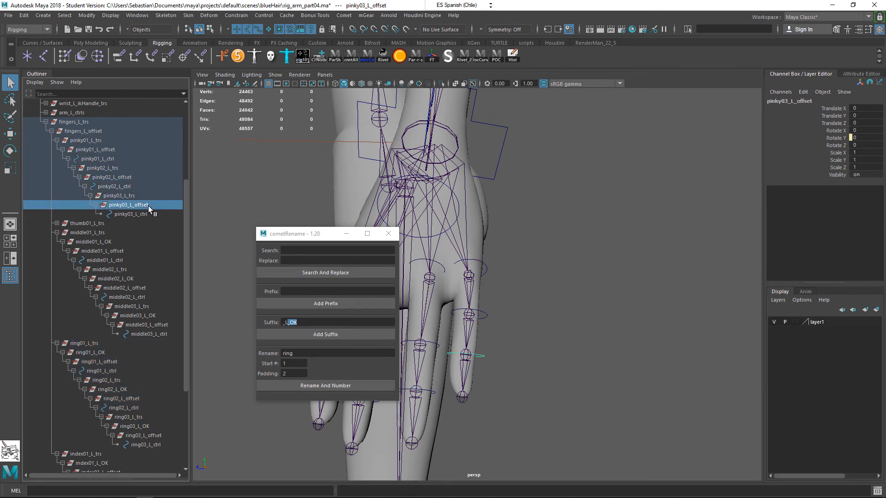
pyautogui.hotkey('ctrl', 'g')
pyautogui.click(125, 176)
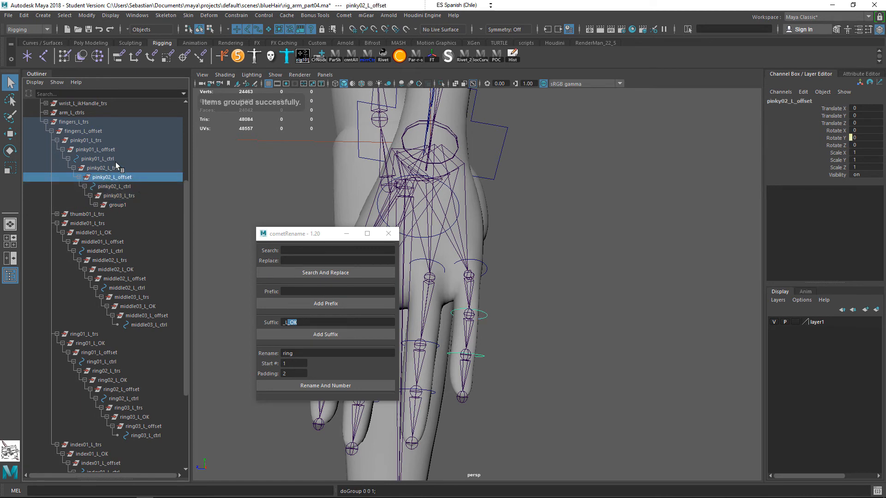
pyautogui.hotkey('ctrl', 'g')
pyautogui.click(112, 150)
pyautogui.hotkey('ctrl', 'g')
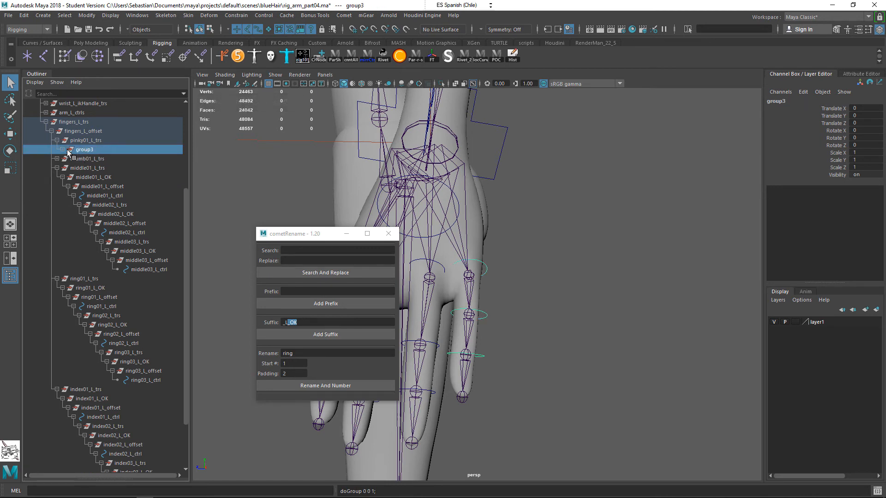
# - Select the three new pinky groups from the finger's base, rename them "pinky" numbered from 1 with padding 2, and add the suffix _L_OK
pyautogui.click(62, 150)
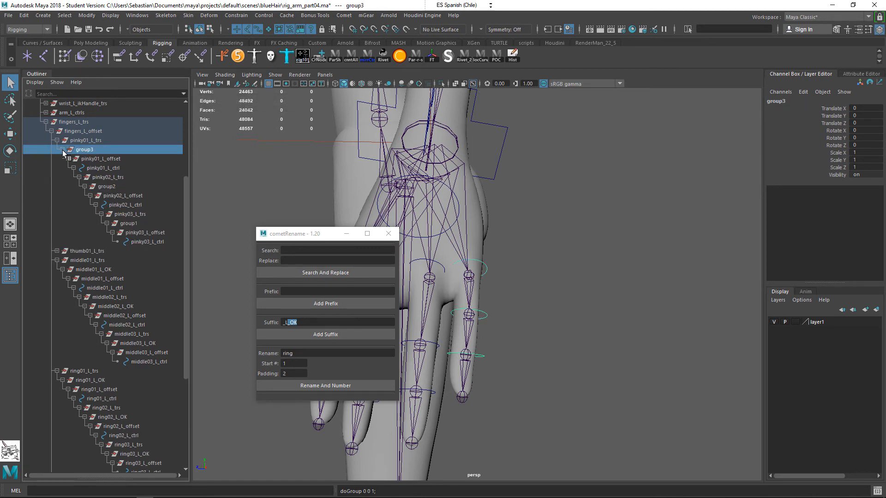
pyautogui.keyDown('ctrl'); pyautogui.click(119, 186); pyautogui.keyUp('ctrl')
pyautogui.keyDown('ctrl'); pyautogui.click(151, 221); pyautogui.keyUp('ctrl')
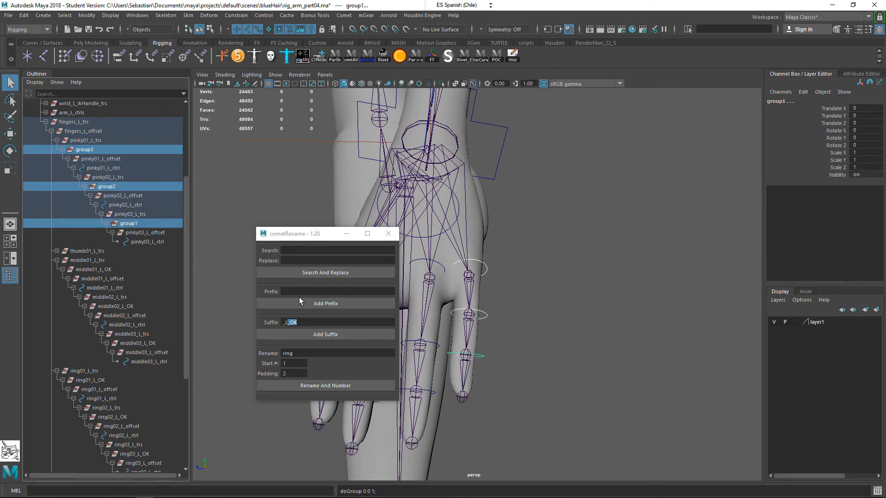
pyautogui.click(303, 352)
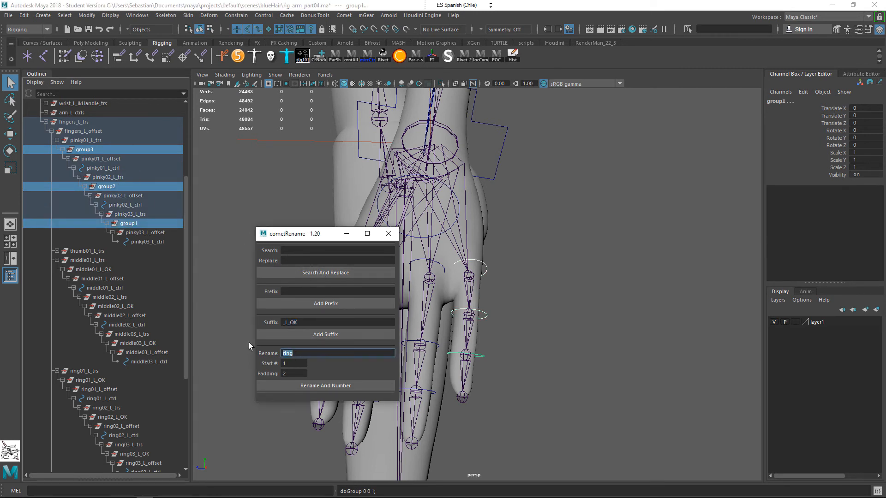
pyautogui.write('pinky')
pyautogui.click(317, 386)
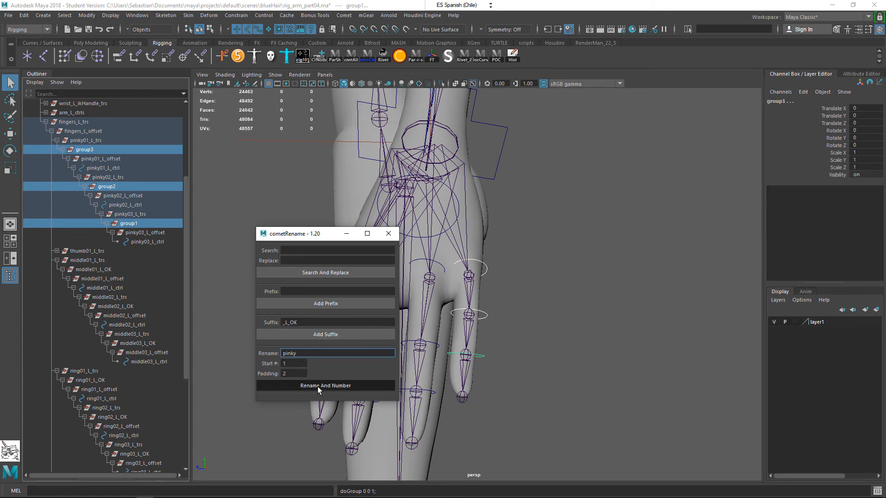
pyautogui.click(326, 337)
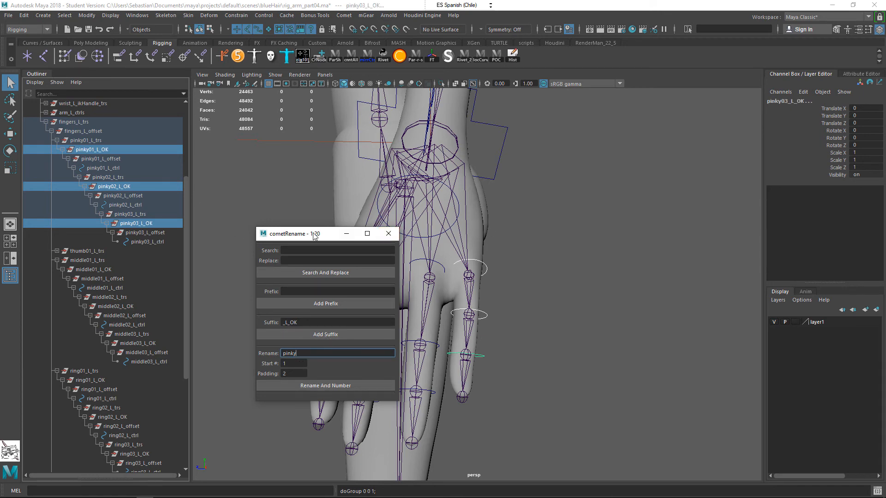
pyautogui.moveTo(312, 234); pyautogui.dragTo(631, 242)
# - Set the Library attribute of fingers_L_ctrls to OK and deselect the control
pyautogui.keyDown('alt'); pyautogui.moveTo(443, 269); pyautogui.dragTo(467, 254); pyautogui.keyUp('alt')
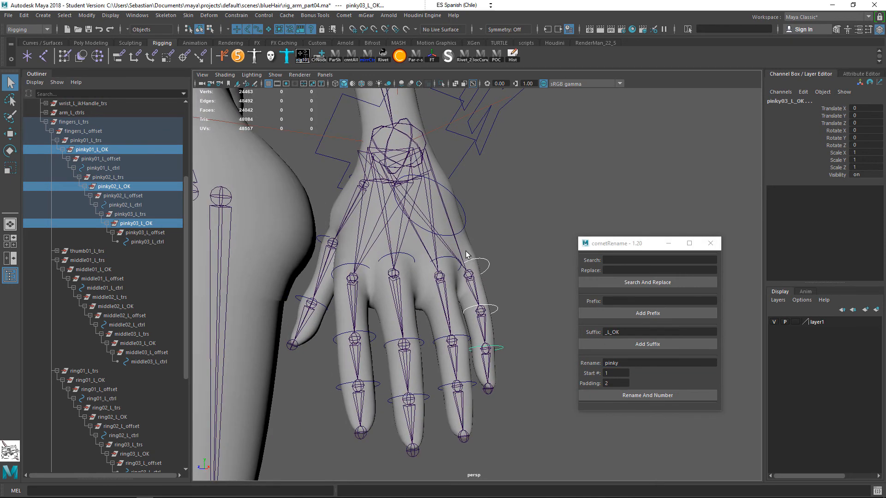
pyautogui.keyDown('alt'); pyautogui.moveTo(412, 263); pyautogui.dragTo(394, 257); pyautogui.keyUp('alt')
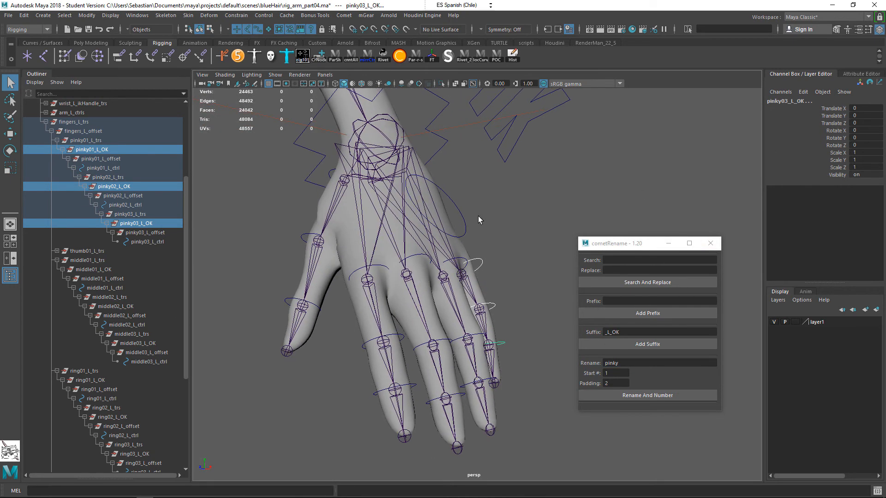
pyautogui.click(463, 215)
pyautogui.click(868, 145)
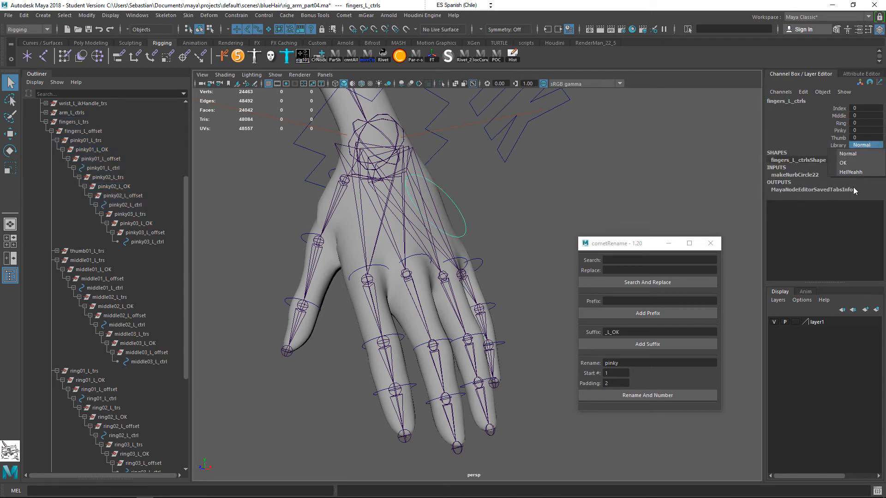
pyautogui.click(856, 163)
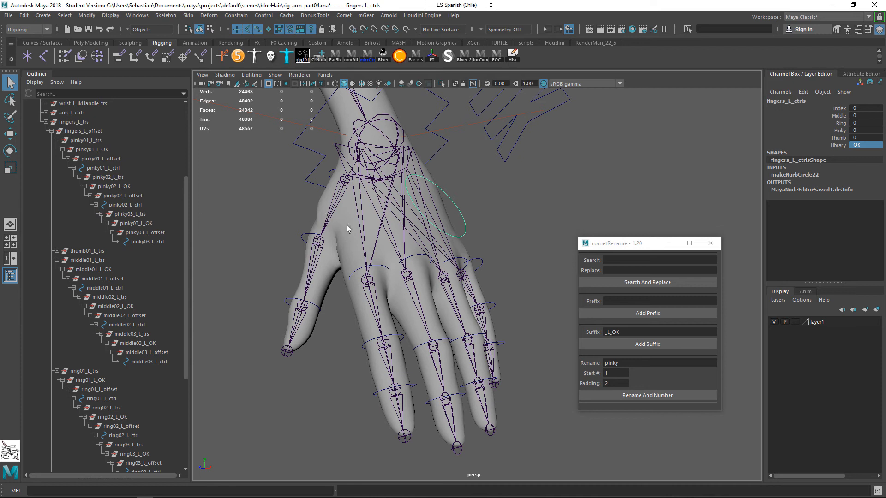
pyautogui.click(484, 248)
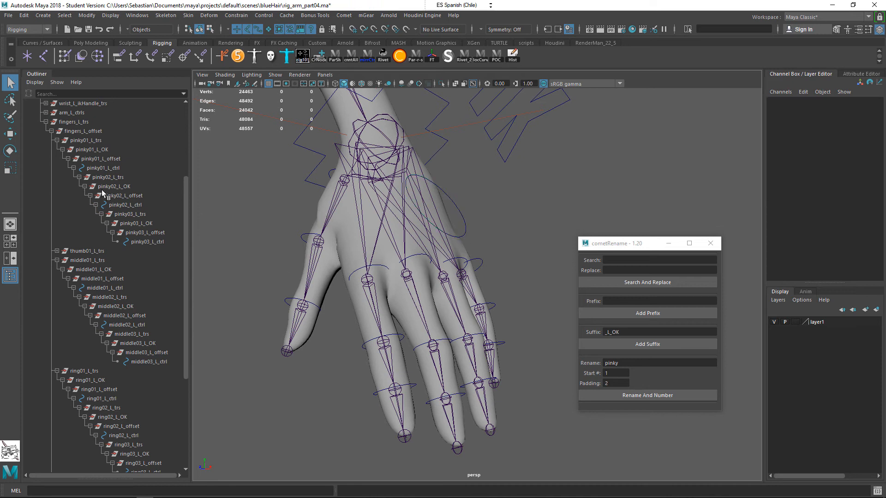
# - Switch to the Animation toolset and open the Set Driven Key window beside the hand
pyautogui.click(172, 15)
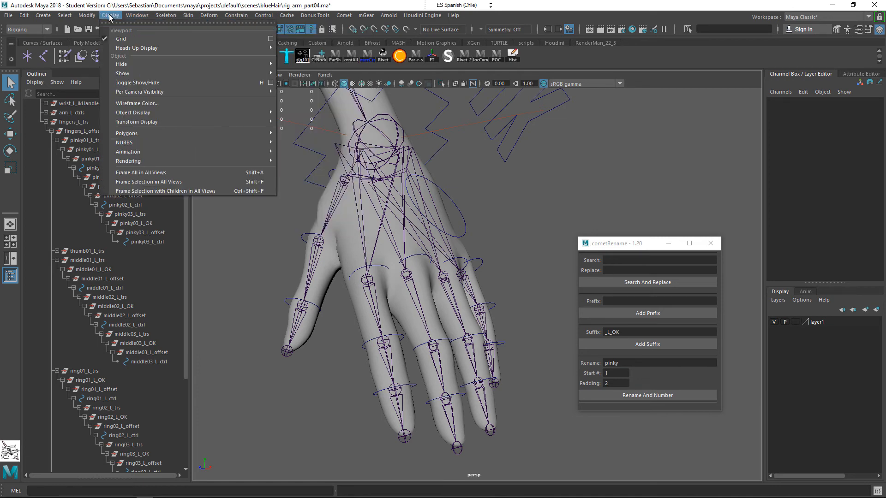
pyautogui.moveTo(87, 15)
pyautogui.click(46, 29)
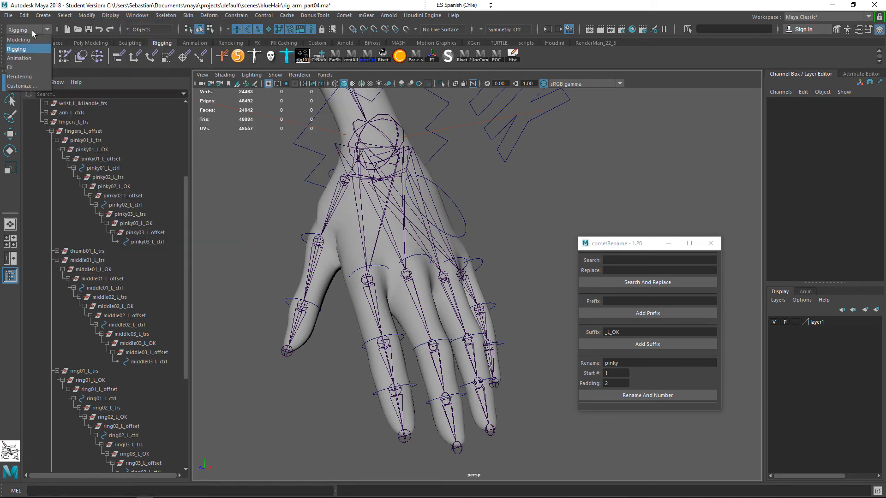
pyautogui.click(36, 59)
pyautogui.click(158, 15)
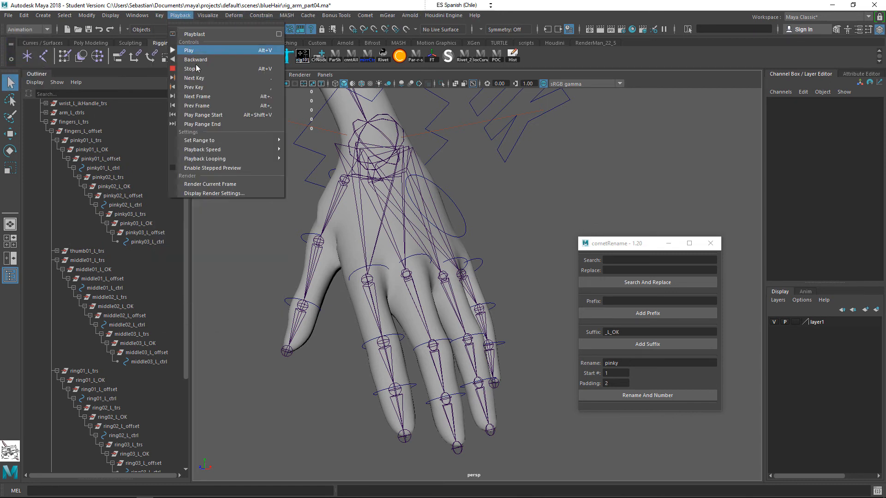
pyautogui.moveTo(242, 91)
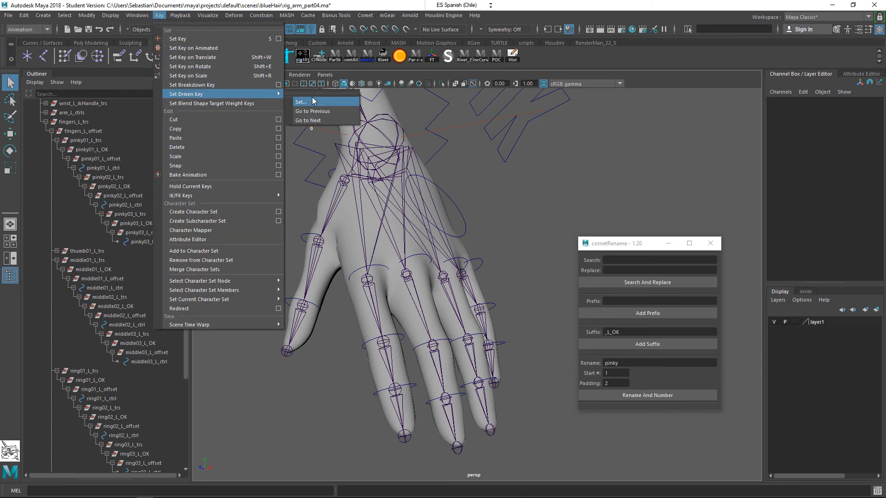
pyautogui.click(311, 102)
pyautogui.moveTo(778, 254); pyautogui.dragTo(528, 152)
pyautogui.keyDown('alt'); pyautogui.moveTo(406, 277); pyautogui.dragTo(309, 261, button='middle'); pyautogui.keyUp('alt')
pyautogui.keyDown('alt'); pyautogui.moveTo(308, 257); pyautogui.dragTo(319, 258, button='right'); pyautogui.keyUp('alt')
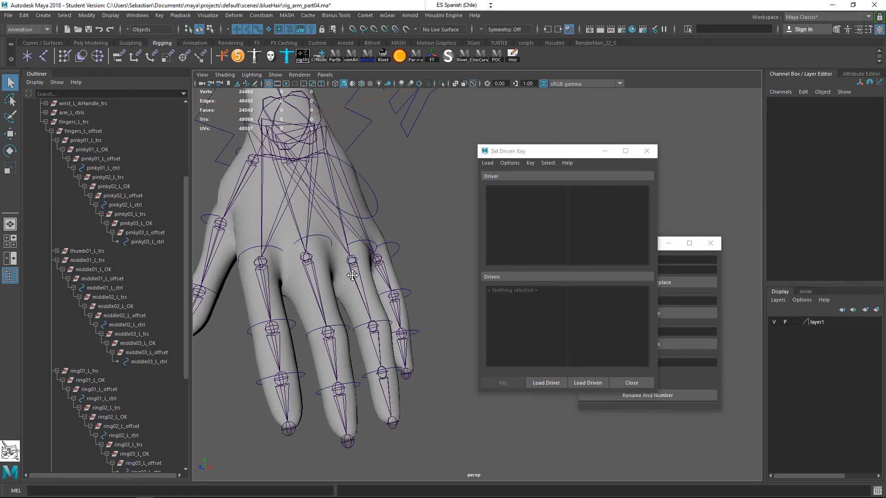
pyautogui.keyDown('alt'); pyautogui.moveTo(319, 259); pyautogui.dragTo(333, 262, button='middle'); pyautogui.keyUp('alt')
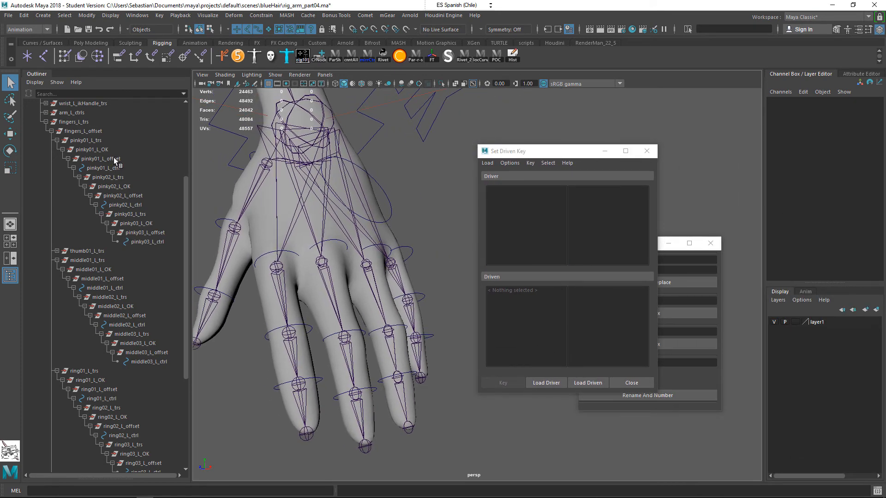
pyautogui.click(114, 160)
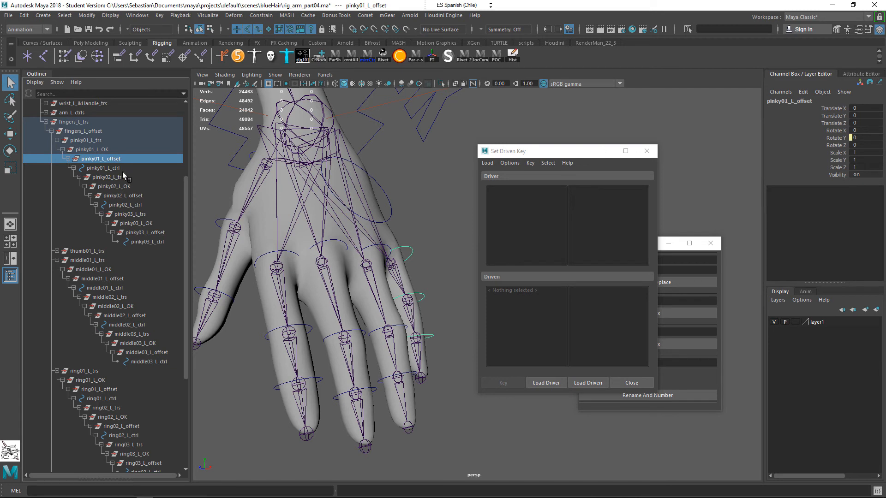
pyautogui.scroll(-6, 113, 395)
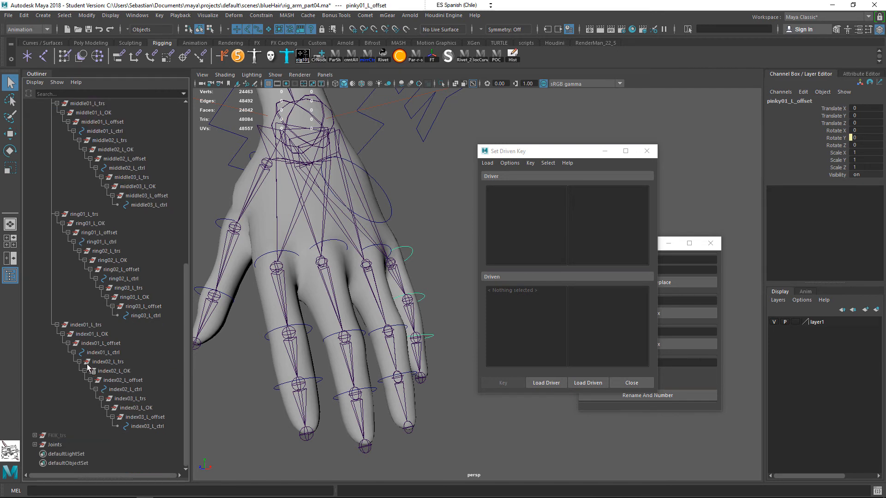
pyautogui.click(120, 344)
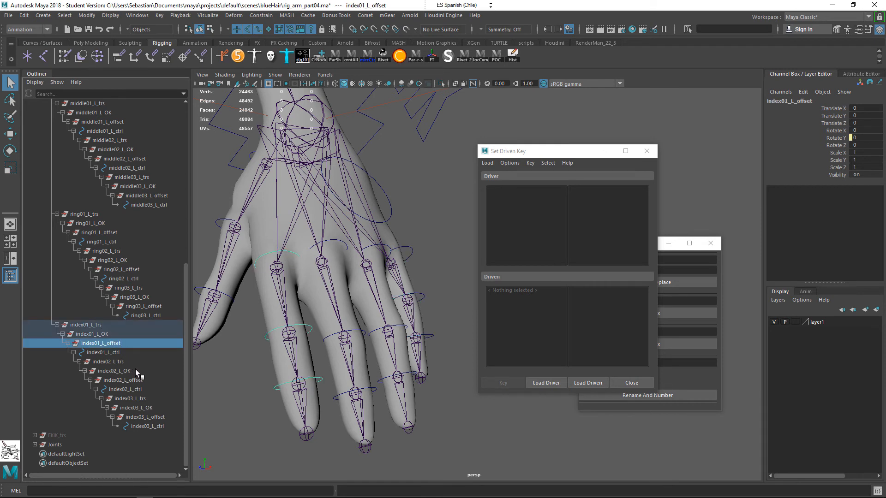
pyautogui.keyDown('ctrl'); pyautogui.click(139, 380); pyautogui.keyUp('ctrl')
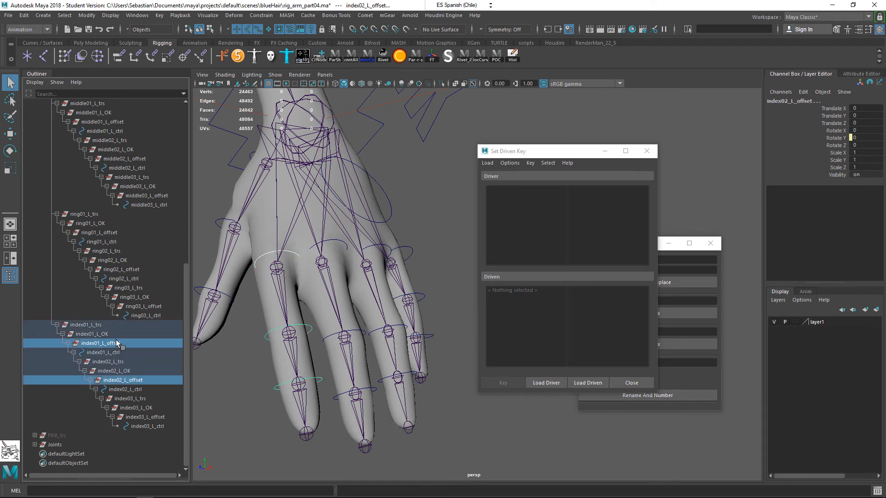
# - Select the three index OK groups and the three ring OK groups together, each finger in order from its base
pyautogui.click(115, 335)
pyautogui.keyDown('ctrl'); pyautogui.click(136, 372); pyautogui.keyUp('ctrl')
pyautogui.keyDown('ctrl'); pyautogui.click(159, 408); pyautogui.keyUp('ctrl')
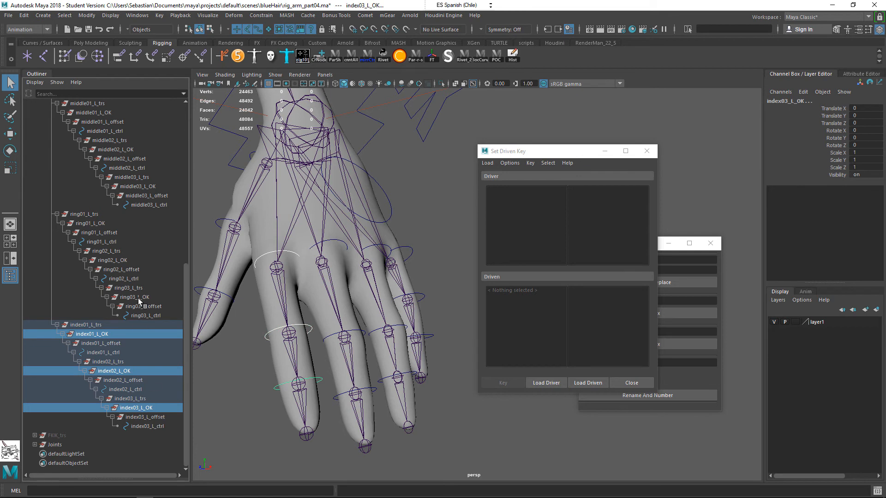
pyautogui.keyDown('ctrl'); pyautogui.click(110, 224); pyautogui.keyUp('ctrl')
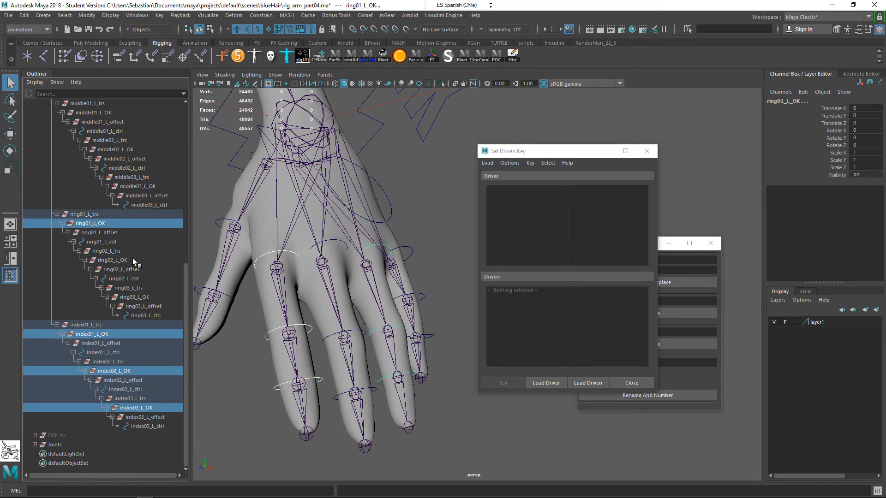
pyautogui.keyDown('ctrl'); pyautogui.click(132, 260); pyautogui.keyUp('ctrl')
pyautogui.keyDown('ctrl'); pyautogui.click(148, 297); pyautogui.keyUp('ctrl')
# - Add the three middle OK groups and the three pinky OK groups to the selection, each finger in order from its base
pyautogui.scroll(3, 141, 276)
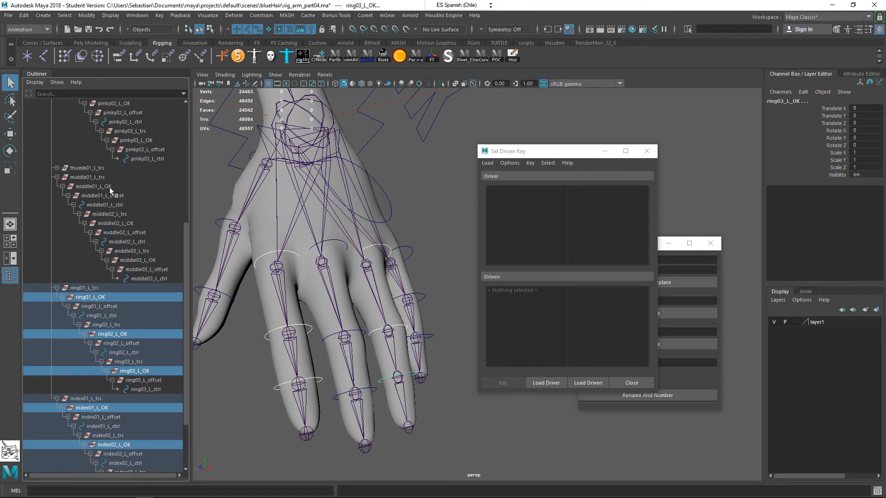
pyautogui.keyDown('ctrl'); pyautogui.click(135, 223); pyautogui.keyUp('ctrl')
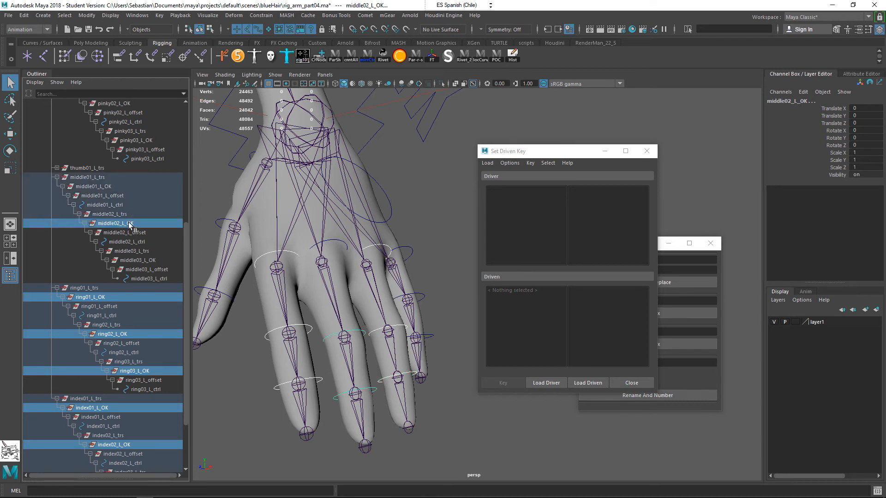
pyautogui.keyDown('ctrl'); pyautogui.click(130, 224); pyautogui.keyUp('ctrl')
pyautogui.keyDown('ctrl'); pyautogui.click(120, 187); pyautogui.keyUp('ctrl')
pyautogui.keyDown('ctrl'); pyautogui.click(132, 222); pyautogui.keyUp('ctrl')
pyautogui.keyDown('ctrl'); pyautogui.click(152, 260); pyautogui.keyUp('ctrl')
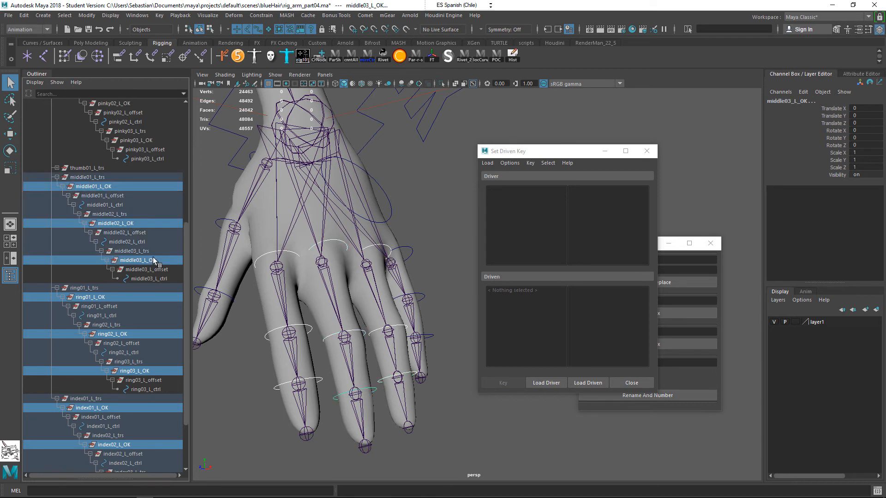
pyautogui.scroll(5, 142, 235)
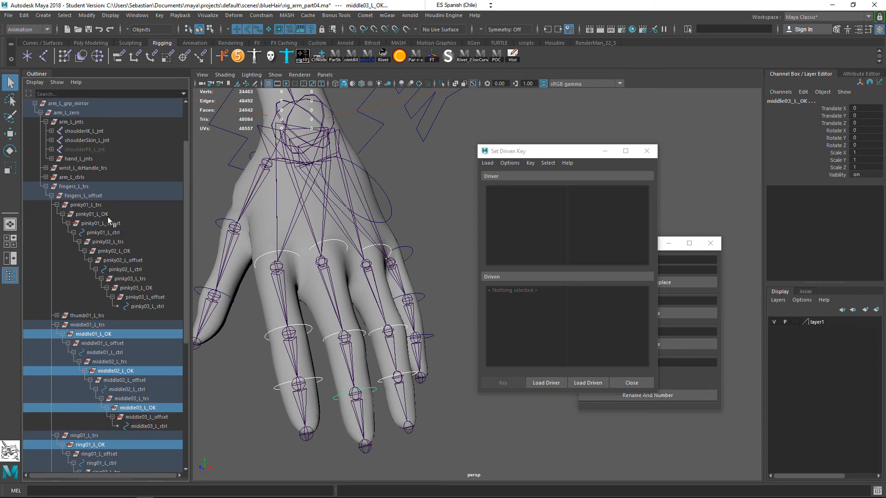
pyautogui.keyDown('ctrl'); pyautogui.click(111, 215); pyautogui.keyUp('ctrl')
pyautogui.keyDown('ctrl'); pyautogui.click(130, 251); pyautogui.keyUp('ctrl')
pyautogui.keyDown('ctrl'); pyautogui.click(148, 288); pyautogui.keyUp('ctrl')
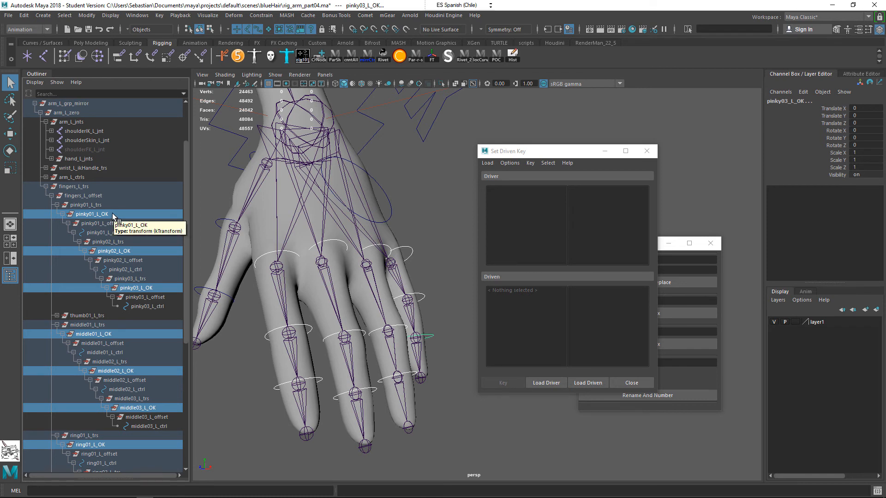
# - Load the selected index, ring, middle and pinky OK groups as driven objects and choose Rotate Y for all of them
pyautogui.click(588, 384)
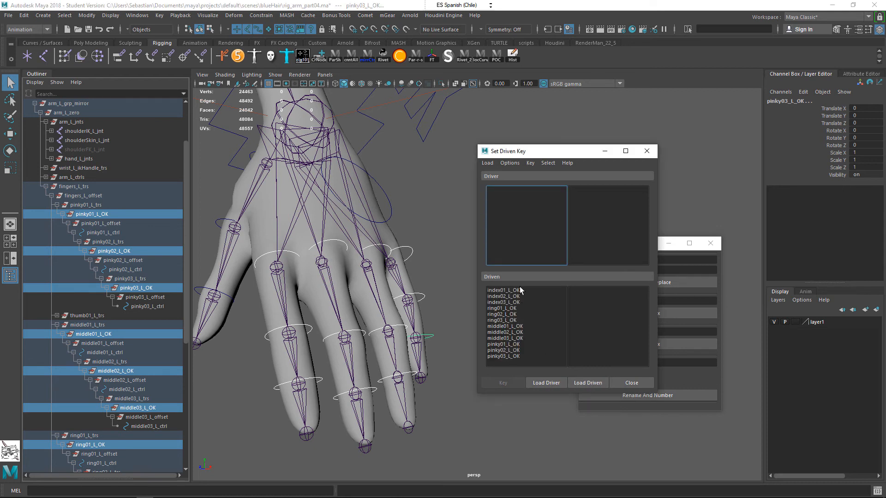
pyautogui.moveTo(520, 290); pyautogui.dragTo(524, 362)
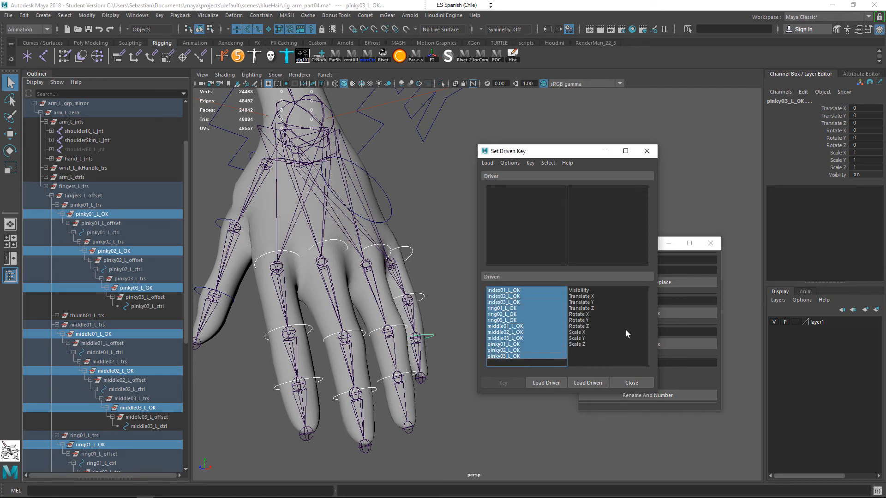
pyautogui.click(592, 320)
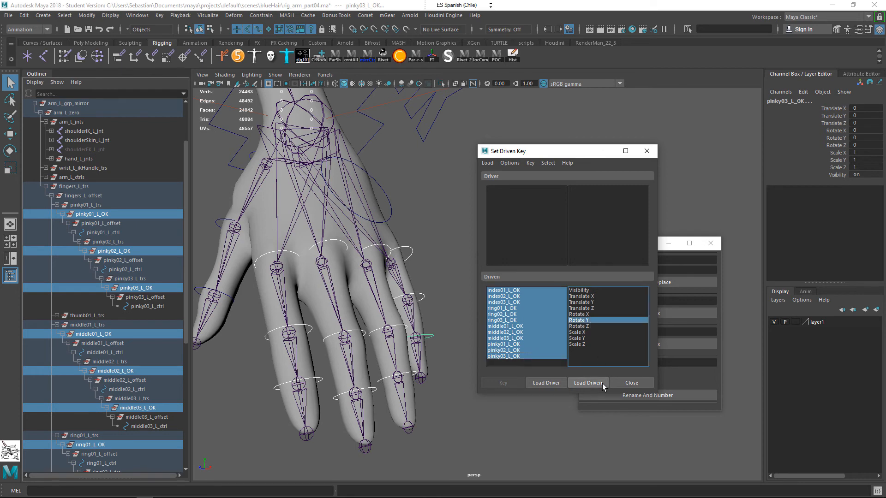
# - Load fingers_L_ctrls as the driver and choose its Library attribute as the driving channel
pyautogui.click(390, 208)
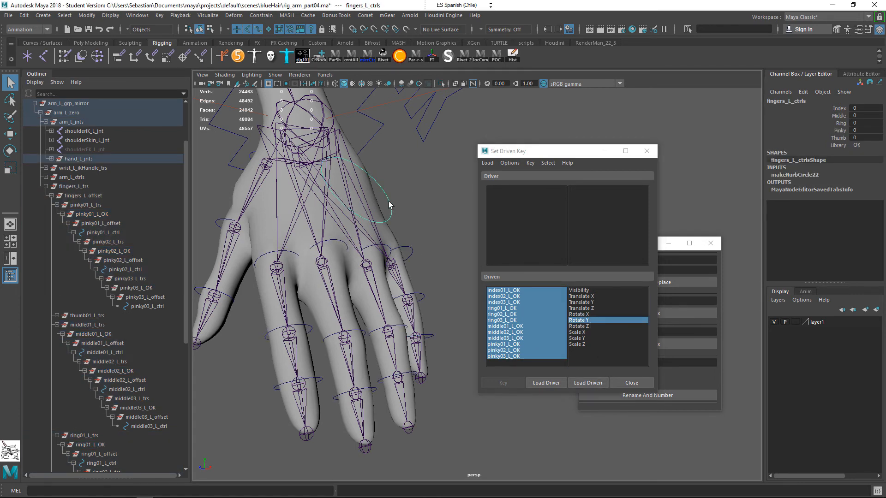
pyautogui.click(556, 383)
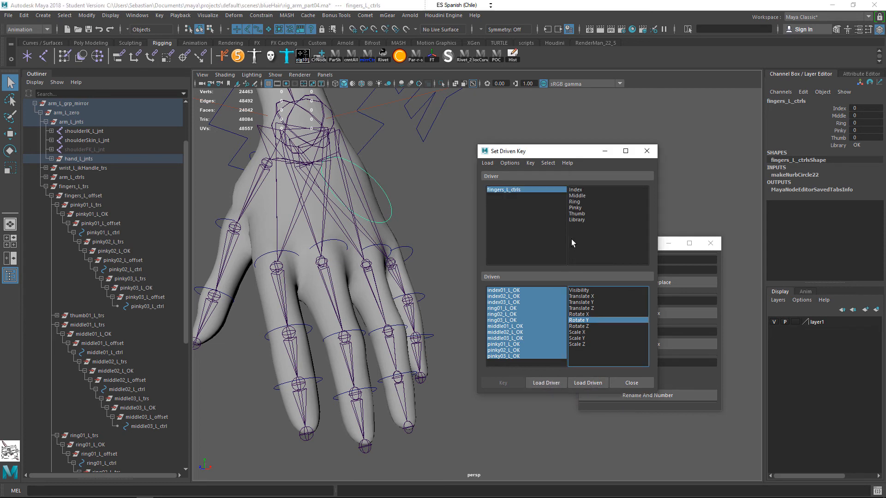
pyautogui.click(583, 220)
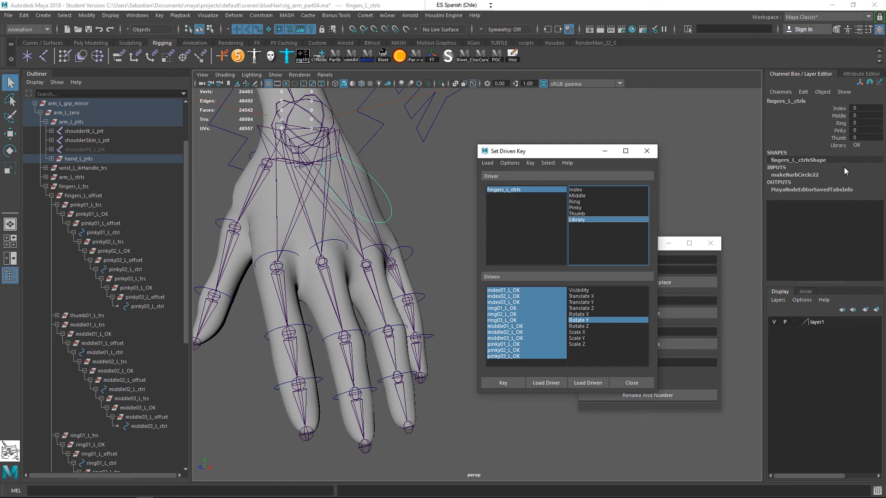
# - Set the Library attribute of fingers_L_ctrls to Normal
pyautogui.click(854, 145)
pyautogui.click(867, 158)
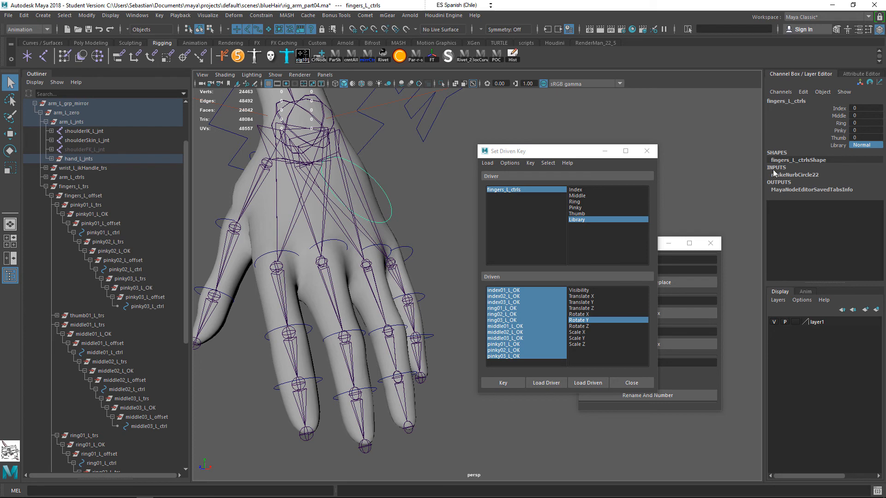
pyautogui.click(843, 145)
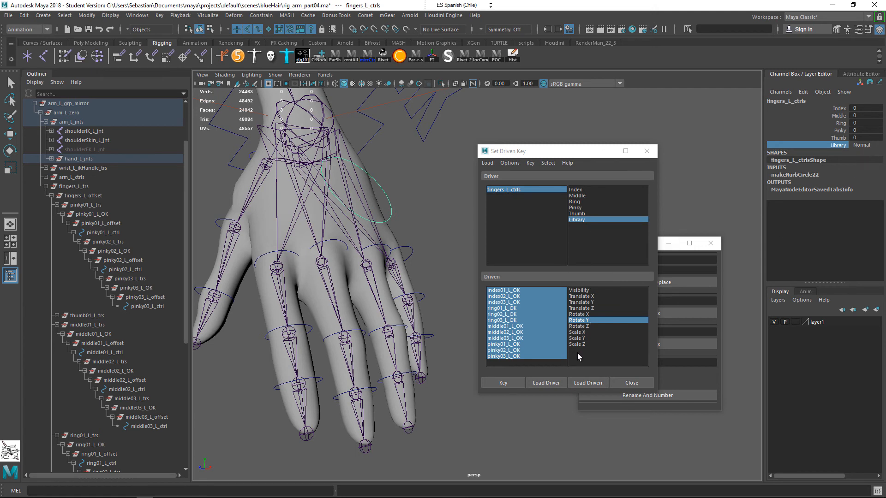
# - Key the Rotate Y of all driven OK groups for the Normal setting of Library
pyautogui.click(515, 384)
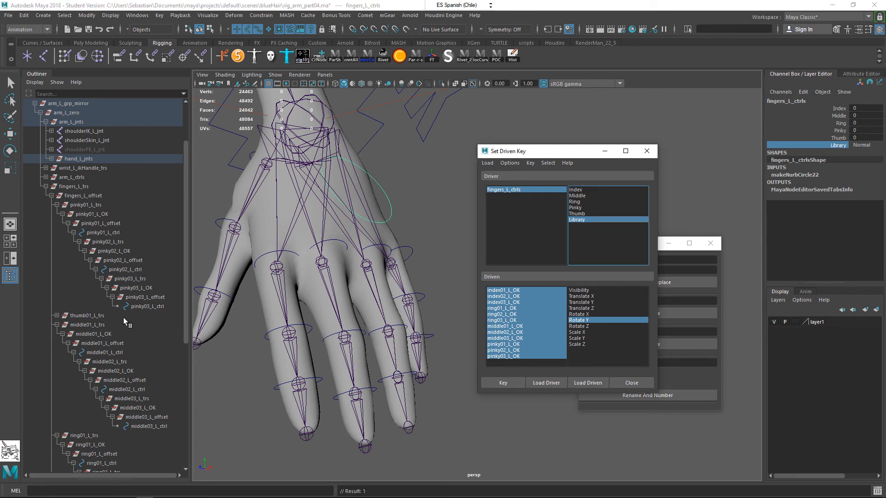
pyautogui.moveTo(521, 291); pyautogui.dragTo(530, 367)
pyautogui.keyDown('alt'); pyautogui.moveTo(324, 283); pyautogui.dragTo(344, 262, button='middle'); pyautogui.keyUp('alt')
pyautogui.keyDown('alt'); pyautogui.moveTo(342, 261); pyautogui.dragTo(364, 245); pyautogui.keyUp('alt')
pyautogui.press('e')
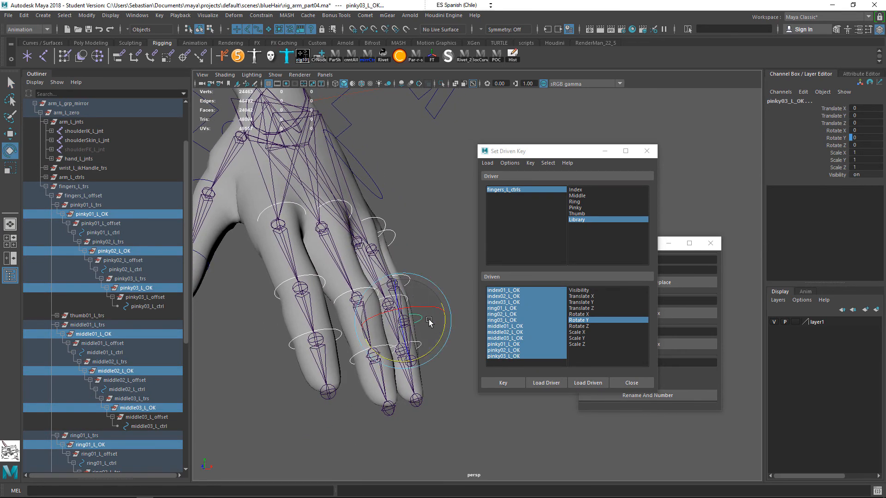
pyautogui.keyDown('alt'); pyautogui.moveTo(430, 322); pyautogui.dragTo(436, 316); pyautogui.keyUp('alt')
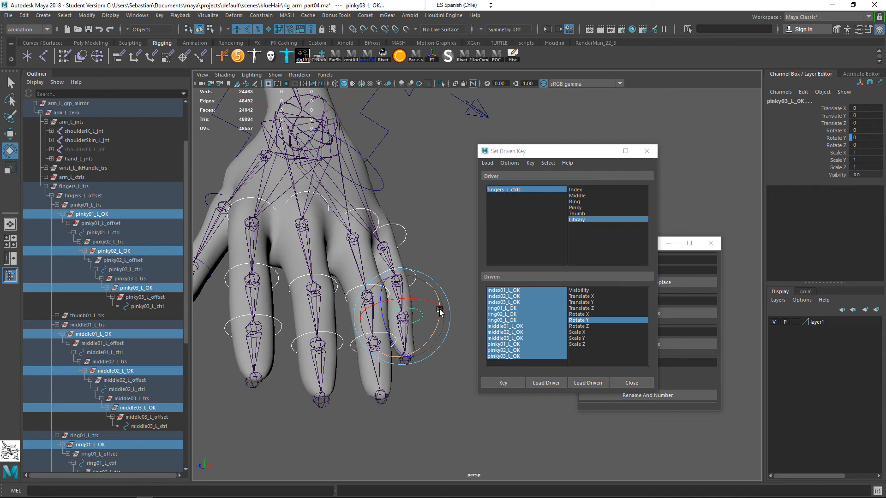
pyautogui.click(440, 313)
# - Select the driver fingers_L_ctrls and set its Library attribute to OK
pyautogui.click(549, 190)
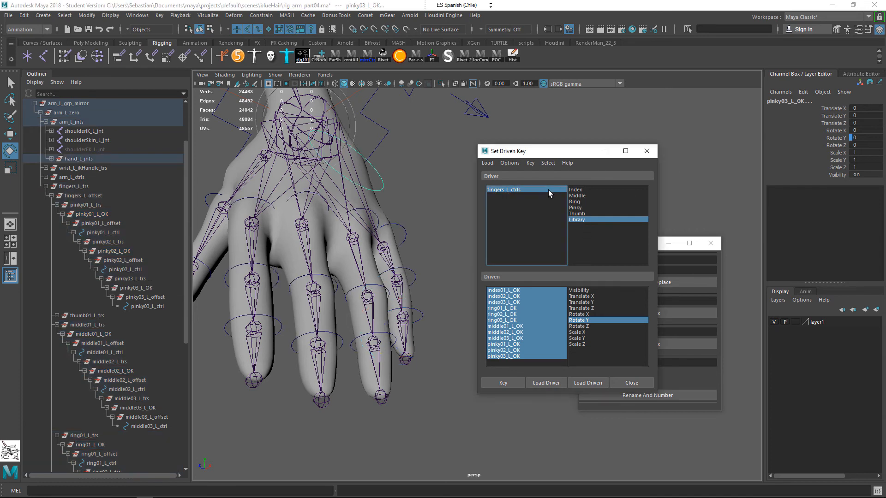
pyautogui.click(870, 145)
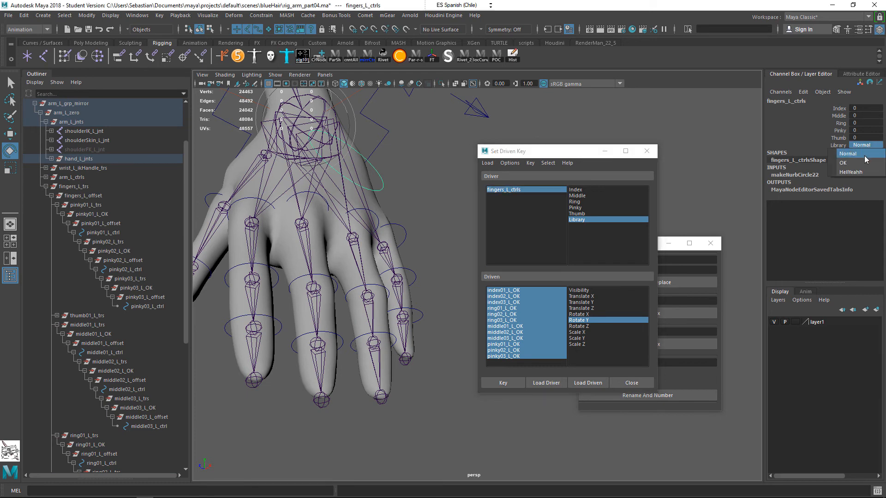
pyautogui.click(865, 164)
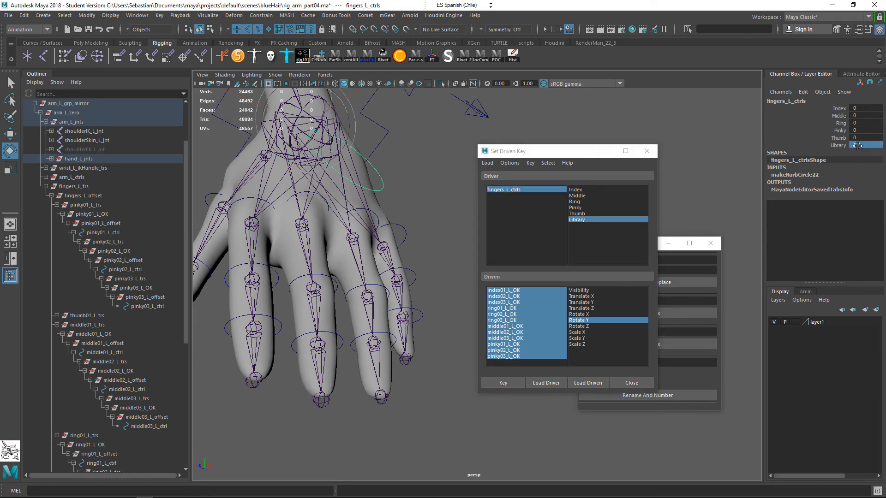
# - Rotate all driven OK groups together to about 60 degrees in Y and key the curled fingers for Library's OK setting
pyautogui.keyDown('alt'); pyautogui.moveTo(391, 173); pyautogui.dragTo(412, 176, button='middle'); pyautogui.keyUp('alt')
pyautogui.click(515, 297)
pyautogui.moveTo(516, 291); pyautogui.dragTo(514, 359)
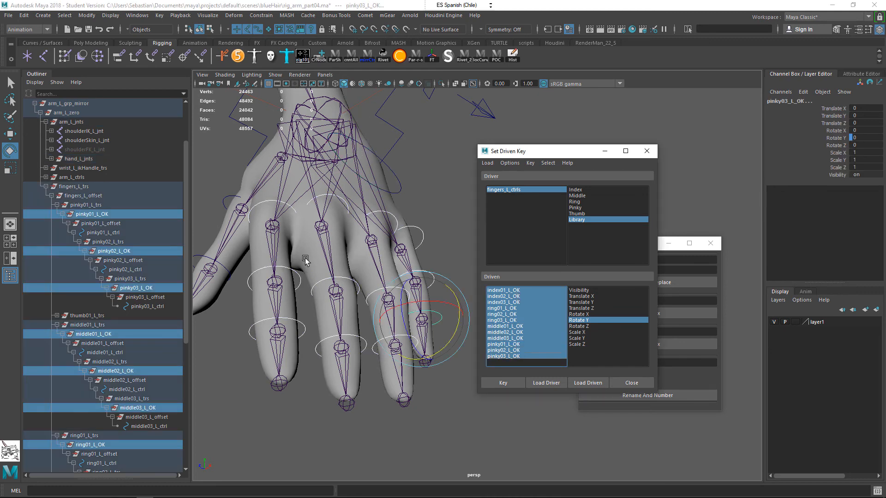
pyautogui.keyDown('alt'); pyautogui.moveTo(306, 259); pyautogui.dragTo(312, 260); pyautogui.keyUp('alt')
pyautogui.moveTo(440, 287); pyautogui.dragTo(441, 372)
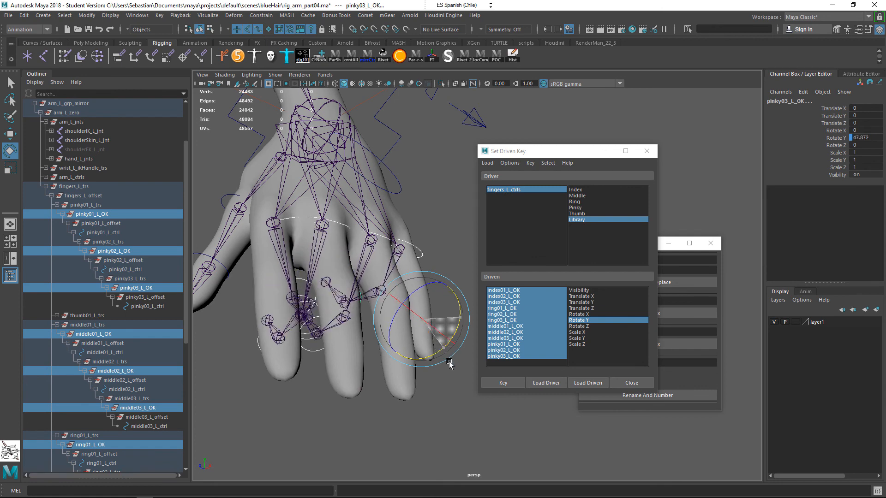
pyautogui.moveTo(450, 369); pyautogui.dragTo(453, 367)
pyautogui.keyDown('alt'); pyautogui.moveTo(376, 338); pyautogui.dragTo(377, 292); pyautogui.keyUp('alt')
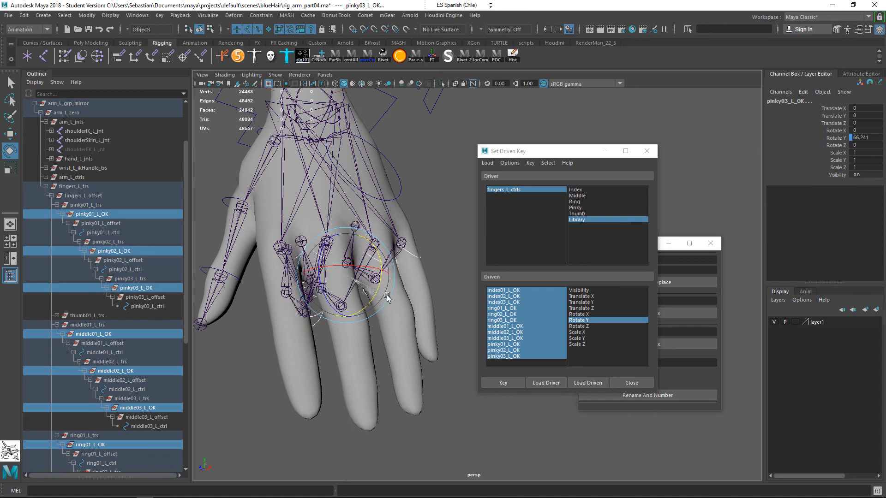
pyautogui.keyDown('alt'); pyautogui.moveTo(389, 300); pyautogui.dragTo(329, 248); pyautogui.keyUp('alt')
pyautogui.keyDown('alt'); pyautogui.moveTo(284, 217); pyautogui.dragTo(395, 362); pyautogui.keyUp('alt')
pyautogui.keyDown('alt'); pyautogui.moveTo(349, 244); pyautogui.dragTo(382, 262); pyautogui.keyUp('alt')
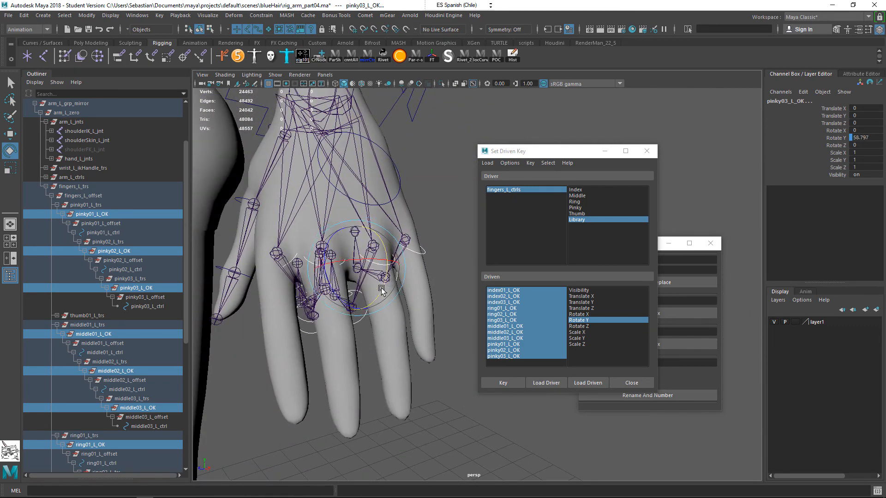
pyautogui.moveTo(382, 289)
pyautogui.keyDown('alt'); pyautogui.mouseDown()
pyautogui.moveTo(426, 280)
pyautogui.moveTo(375, 278)
pyautogui.mouseUp(); pyautogui.keyUp('alt')
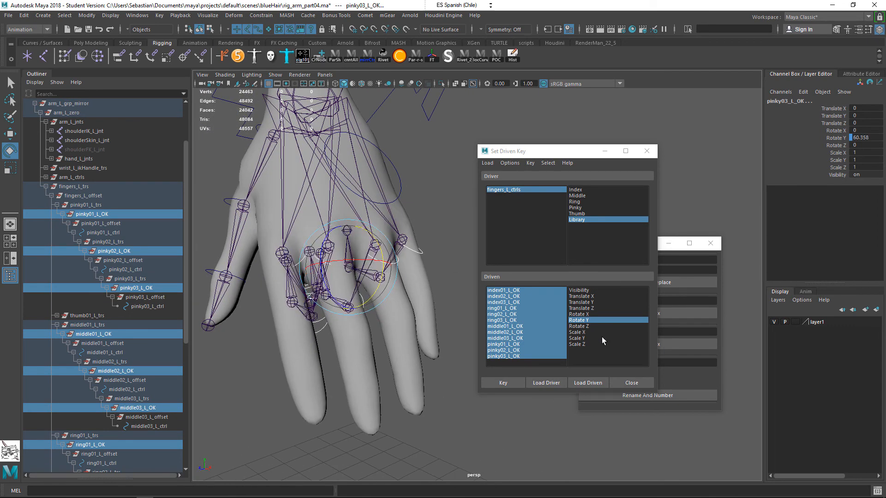
pyautogui.click(507, 382)
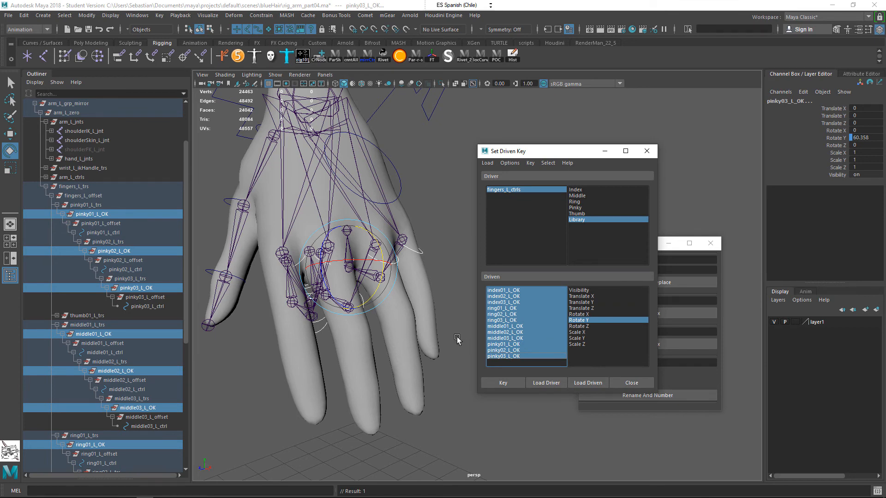
# - Test the driven pose by switching the Library attribute of fingers_L_ctrls to Normal and back to OK
pyautogui.click(452, 208)
pyautogui.click(392, 167)
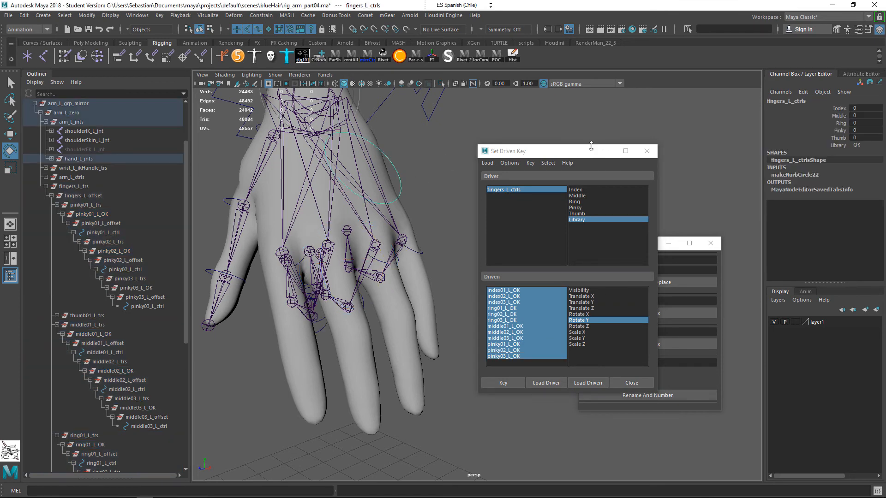
pyautogui.click(867, 147)
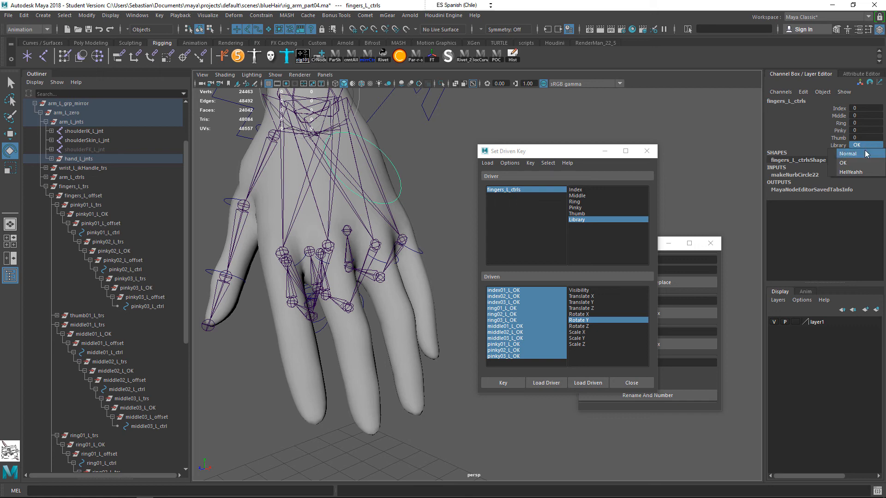
pyautogui.click(866, 154)
pyautogui.moveTo(392, 240)
pyautogui.keyDown('alt'); pyautogui.mouseDown()
pyautogui.moveTo(401, 243)
pyautogui.moveTo(404, 194)
pyautogui.moveTo(415, 225)
pyautogui.moveTo(396, 224)
pyautogui.mouseUp(); pyautogui.keyUp('alt')
pyautogui.click(866, 145)
pyautogui.click(866, 161)
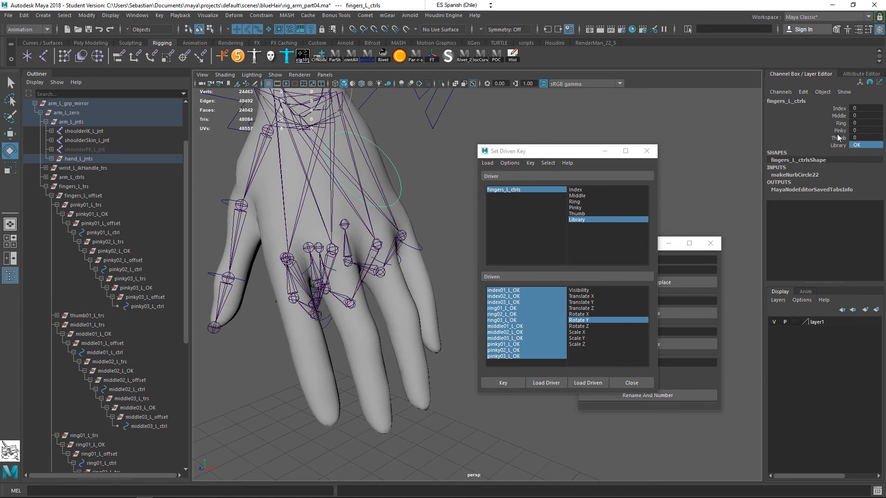
# - Try adjusting the Index attribute of fingers_L_ctrls on top of the OK pose, and undo back to Library's Normal setting
pyautogui.click(840, 108)
pyautogui.moveTo(652, 121); pyautogui.dragTo(584, 144, button='middle')
pyautogui.keyDown('alt'); pyautogui.moveTo(358, 169); pyautogui.dragTo(427, 152); pyautogui.keyUp('alt')
pyautogui.moveTo(427, 153); pyautogui.dragTo(459, 156, button='middle')
pyautogui.hotkey('ctrl', 'z')
pyautogui.hotkey('ctrl', 'z')
pyautogui.hotkey('ctrl', 'z')
pyautogui.keyDown('alt'); pyautogui.moveTo(379, 155); pyautogui.dragTo(381, 161); pyautogui.keyUp('alt')
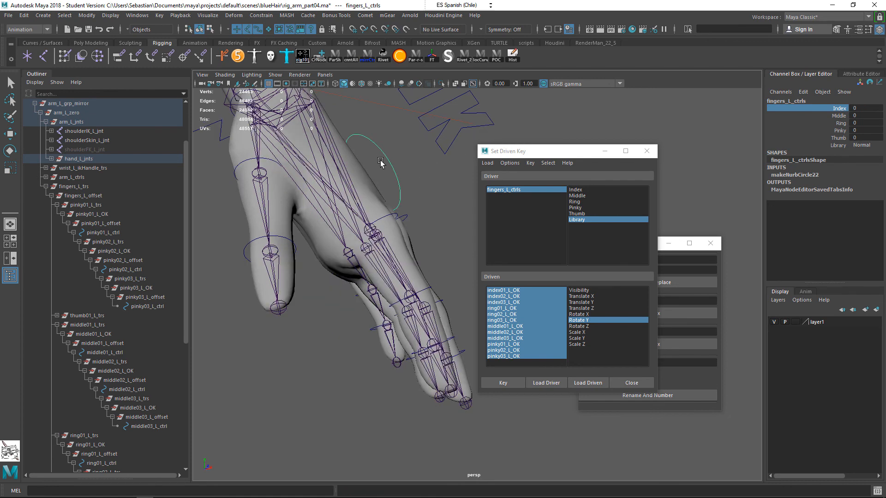
# - Try to put middle02_L_OK into a new group, and undo the grouping
pyautogui.click(861, 145)
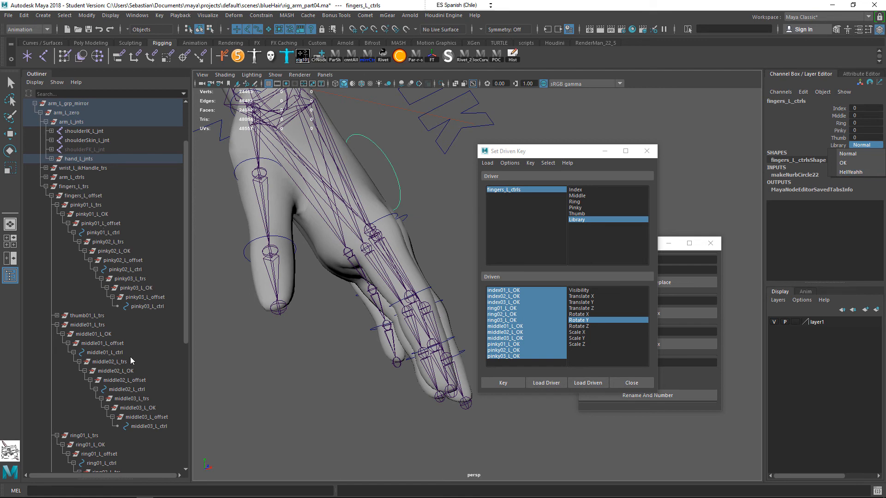
pyautogui.scroll(-8, 182, 341)
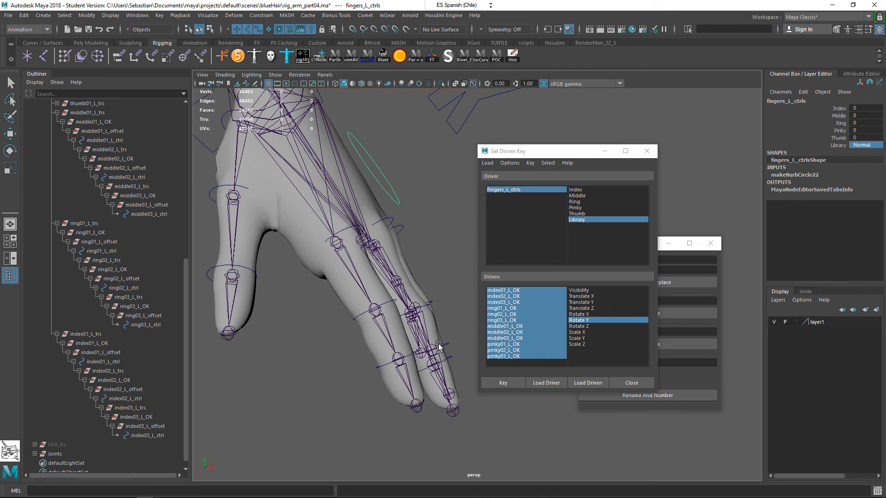
pyautogui.keyDown('alt'); pyautogui.moveTo(436, 343); pyautogui.dragTo(384, 358); pyautogui.keyUp('alt')
pyautogui.click(371, 323)
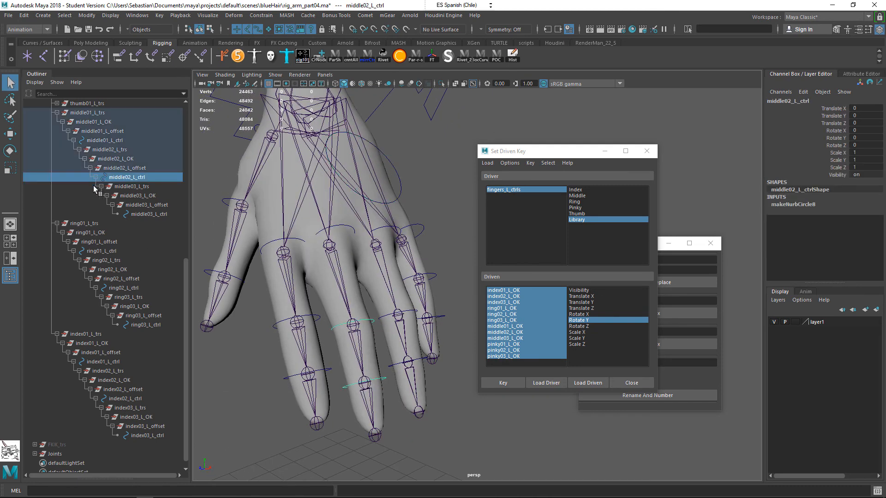
pyautogui.scroll(3, 160, 291)
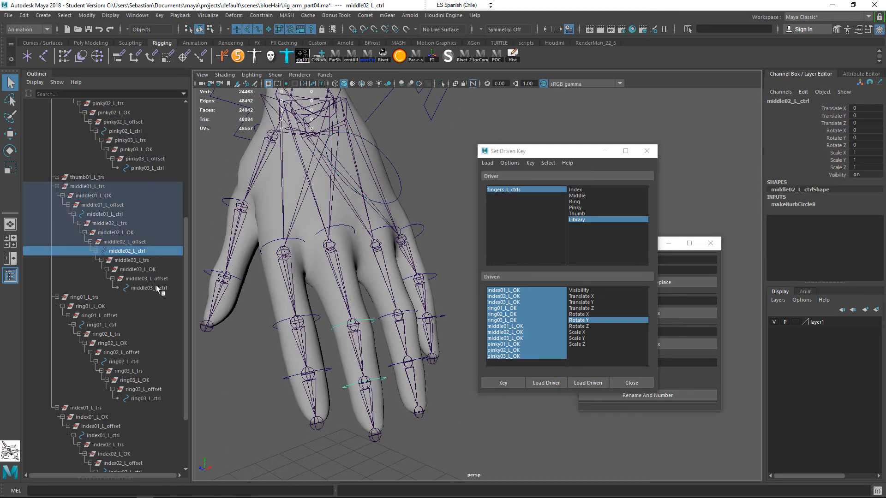
pyautogui.click(137, 233)
pyautogui.hotkey('ctrl', 'g')
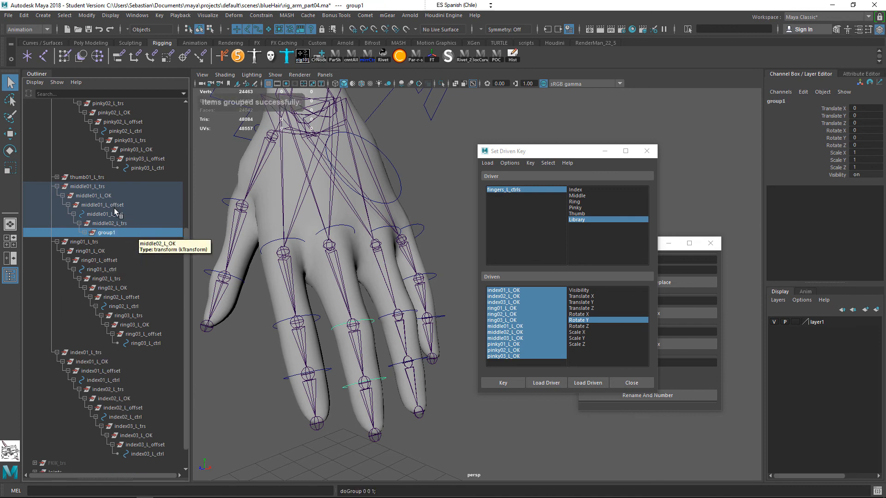
pyautogui.click(125, 196)
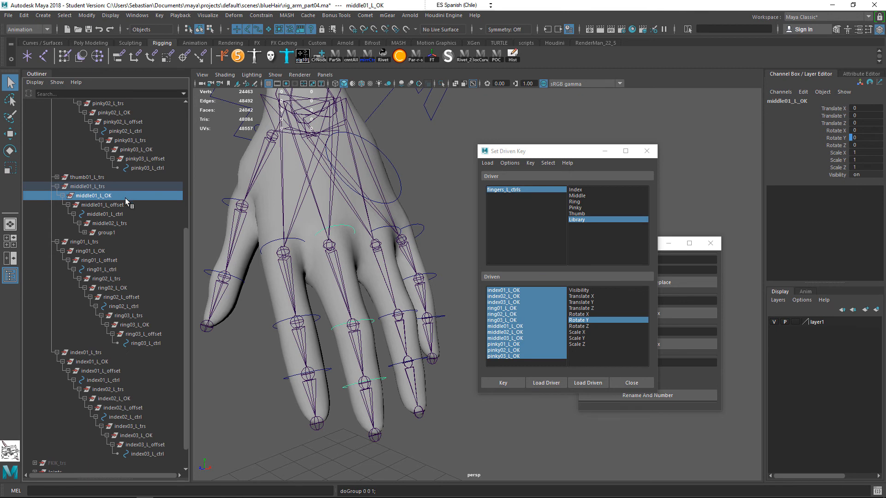
pyautogui.hotkey('ctrl', 'z')
pyautogui.hotkey('ctrl', 'z')
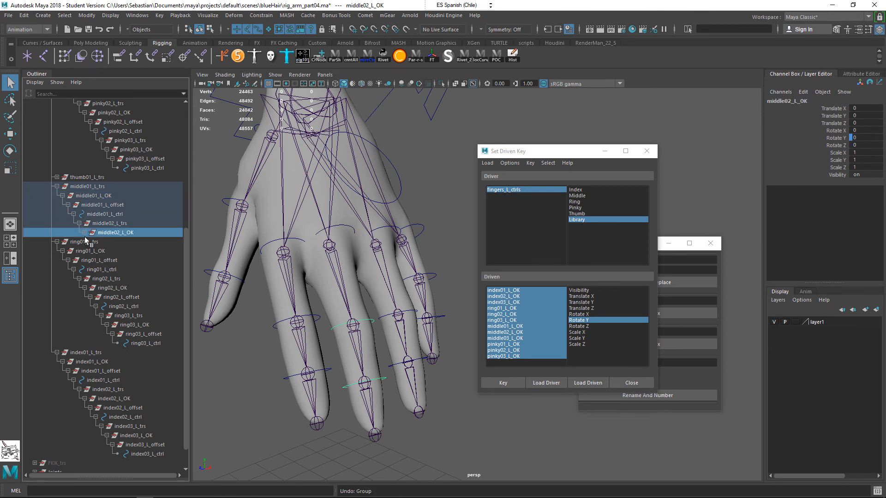
# - Put middle03_L_OK, middle02_L_OK and middle01_L_OK each into its own new parent group, and expand the middle finger hierarchy
pyautogui.click(85, 233)
pyautogui.click(138, 269)
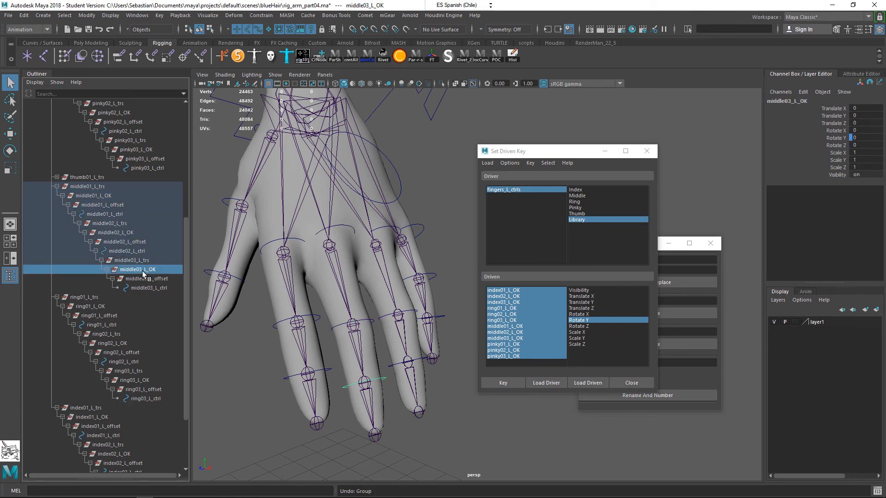
pyautogui.hotkey('ctrl', 'g')
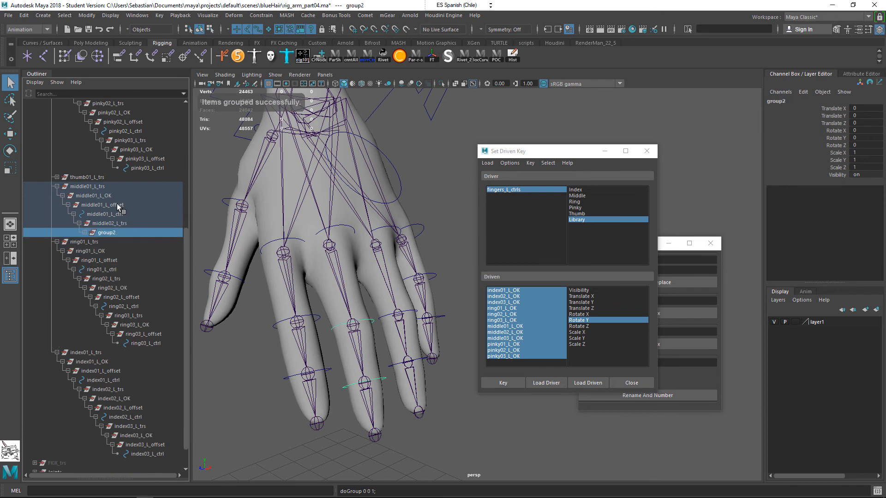
pyautogui.click(115, 198)
pyautogui.hotkey('ctrl', 'g')
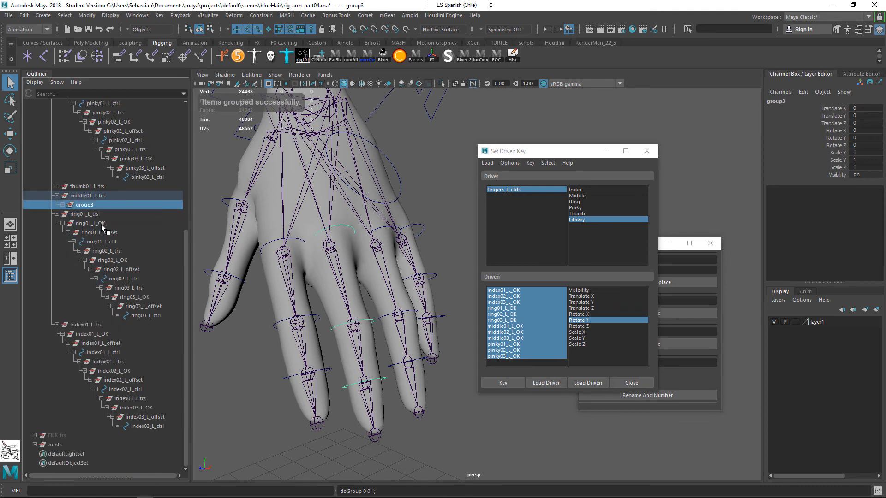
pyautogui.click(62, 206)
pyautogui.moveTo(191, 267); pyautogui.dragTo(213, 267)
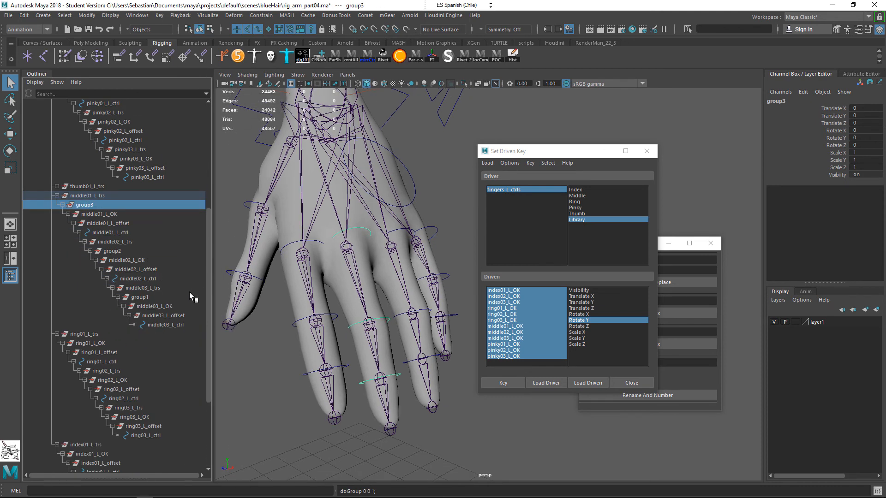
# - Select the three middle OK groups from the fingertip to the base, and enter OK as the search text in cometRename
pyautogui.click(174, 307)
pyautogui.keyDown('ctrl'); pyautogui.click(150, 260); pyautogui.keyUp('ctrl')
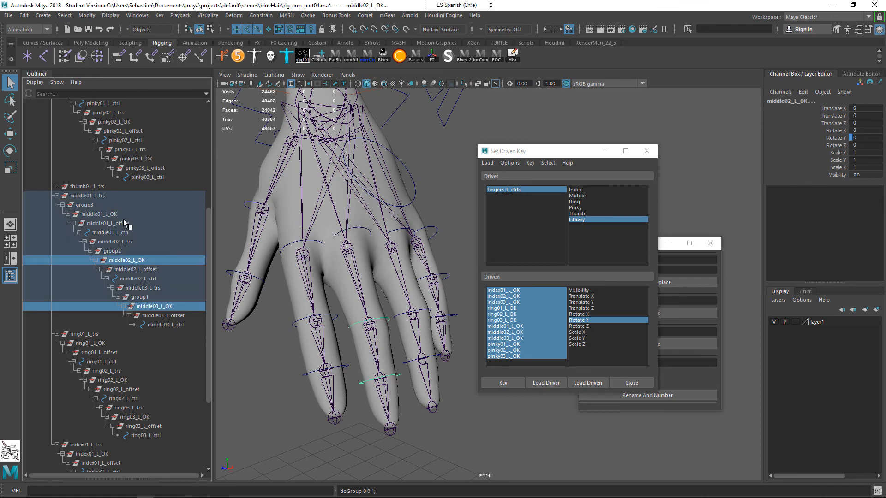
pyautogui.keyDown('ctrl'); pyautogui.click(121, 215); pyautogui.keyUp('ctrl')
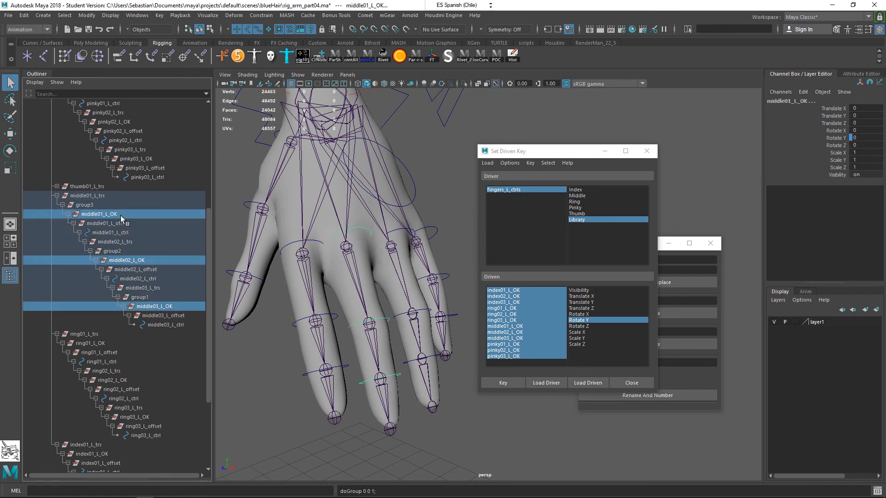
pyautogui.click(676, 251)
pyautogui.click(619, 268)
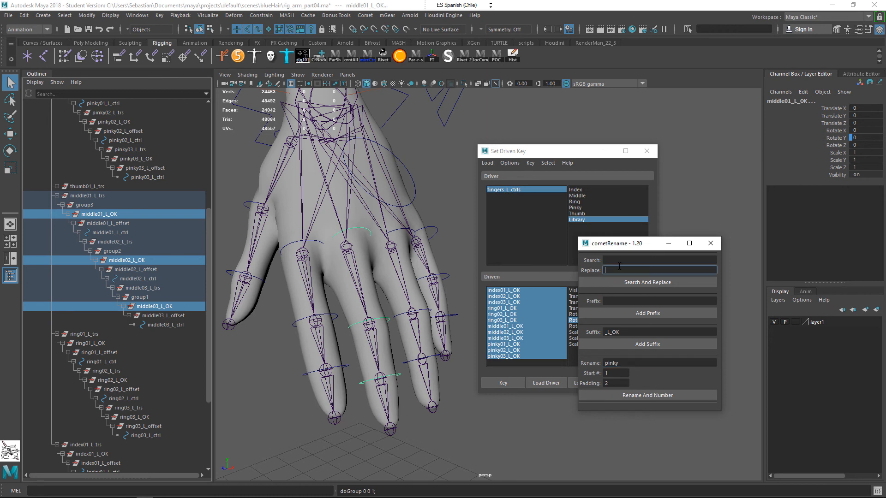
pyautogui.click(622, 260)
pyautogui.press('capslock')
pyautogui.write('OK')
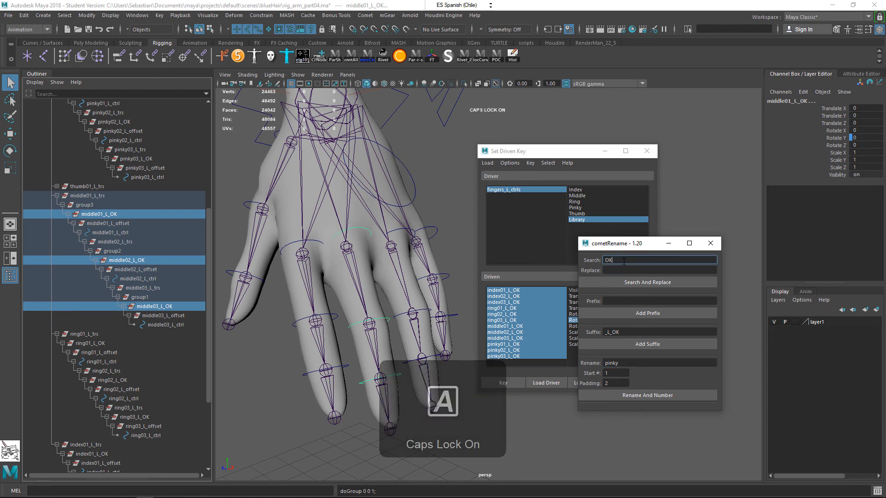
# - Try replacing OK with an empty text in the three selected names, and undo the rename
pyautogui.press('Return')
pyautogui.click(630, 271)
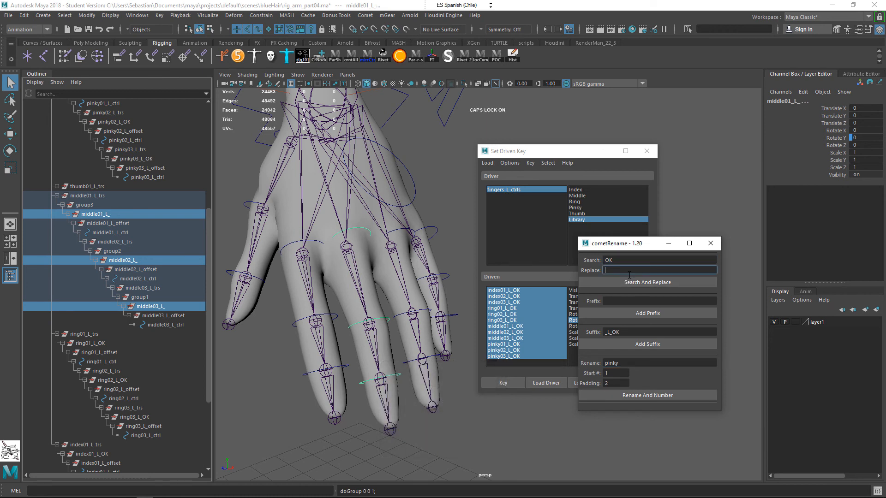
pyautogui.press('capslock')
pyautogui.write('hr')
pyautogui.keyDown('alt'); pyautogui.moveTo(319, 190); pyautogui.dragTo(337, 198, button='middle'); pyautogui.keyUp('alt')
pyautogui.hotkey('ctrl', 'z')
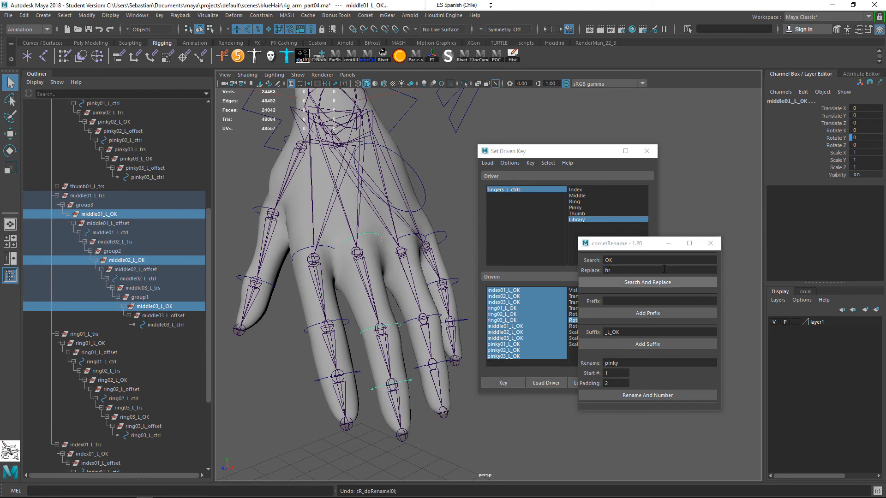
# - Replace OK with hellYeahh in the names of the three selected middle finger groups using cometRename
pyautogui.moveTo(620, 270); pyautogui.dragTo(524, 262)
pyautogui.write('hell')
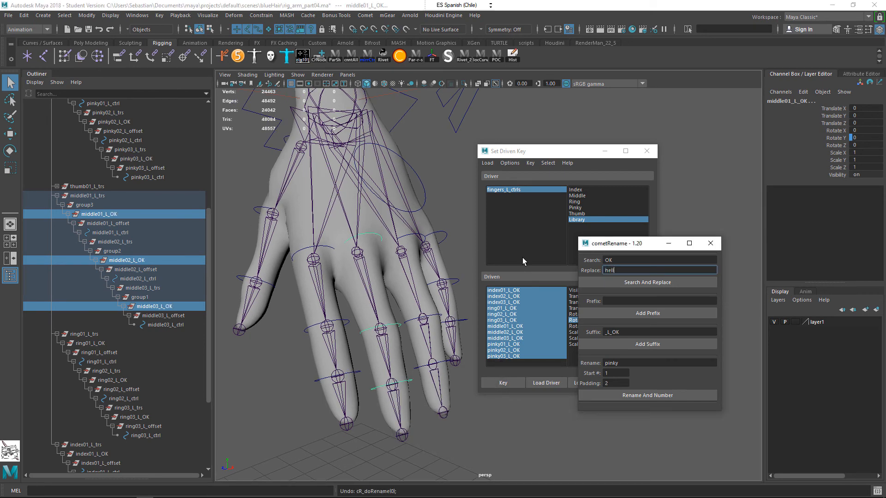
pyautogui.press('capslock')
pyautogui.write('Y')
pyautogui.press('capslock')
pyautogui.write('eahh')
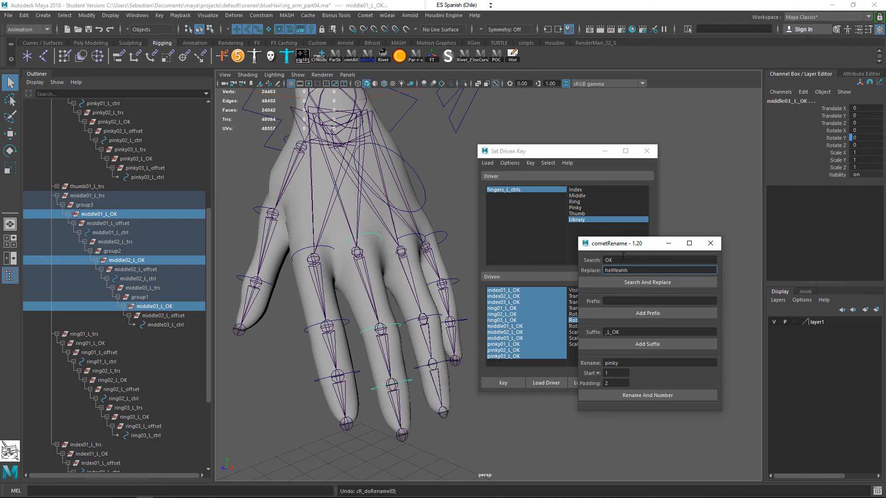
pyautogui.click(647, 283)
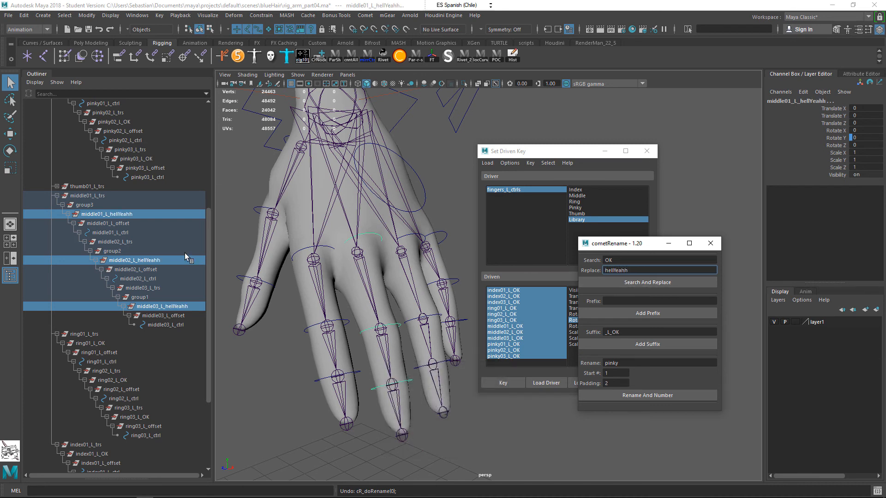
# - Close cometRename, select the middle01 hellYeahh group, and close the Set Driven Key window
pyautogui.click(715, 244)
pyautogui.keyDown('alt'); pyautogui.moveTo(399, 252); pyautogui.dragTo(394, 246); pyautogui.keyUp('alt')
pyautogui.click(404, 324)
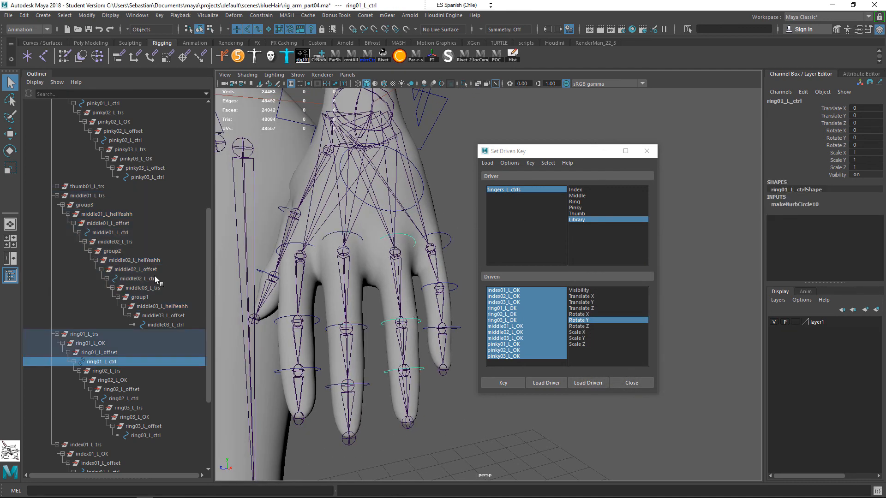
pyautogui.click(111, 214)
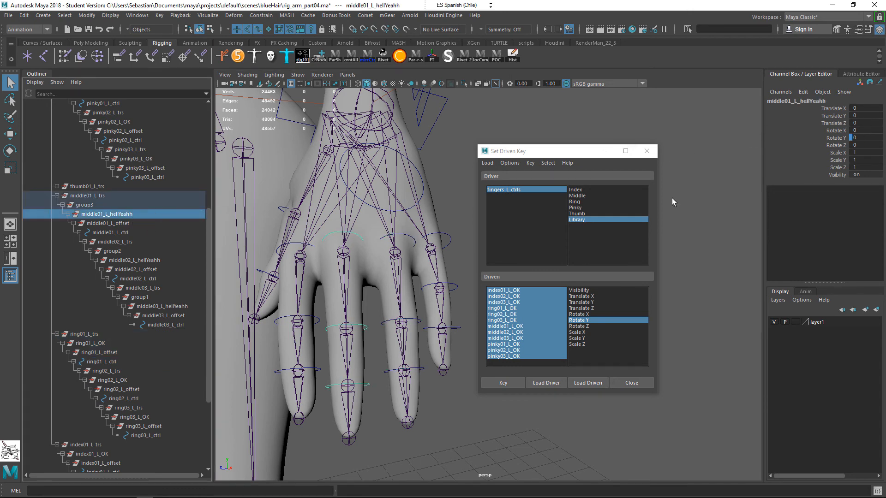
pyautogui.click(630, 384)
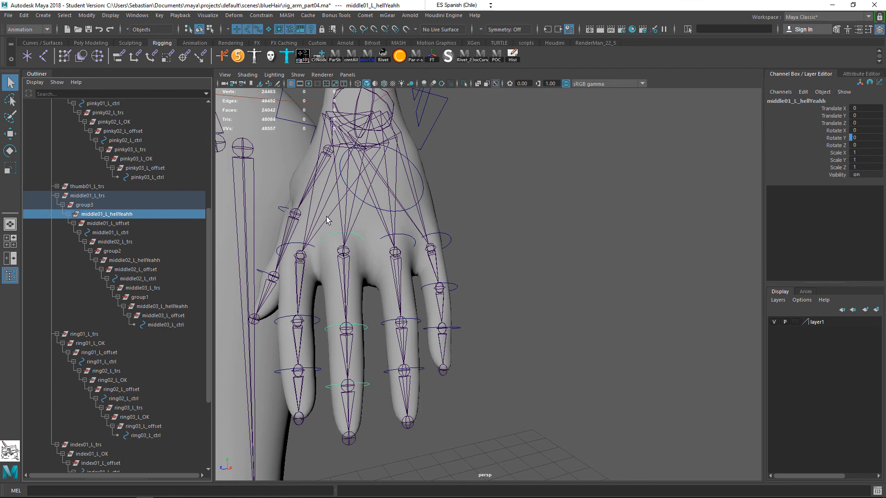
# - Undo back through the selections and the hellYeahh rename of the three middle OK groups
pyautogui.hotkey('ctrl', 'z')
pyautogui.hotkey('ctrl', 'z')
pyautogui.hotkey('ctrl', 'z')
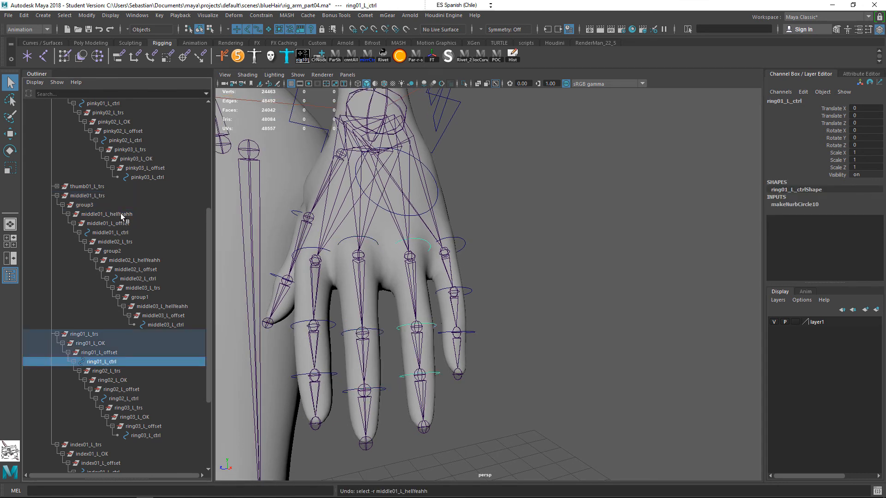
pyautogui.hotkey('ctrl', 'z')
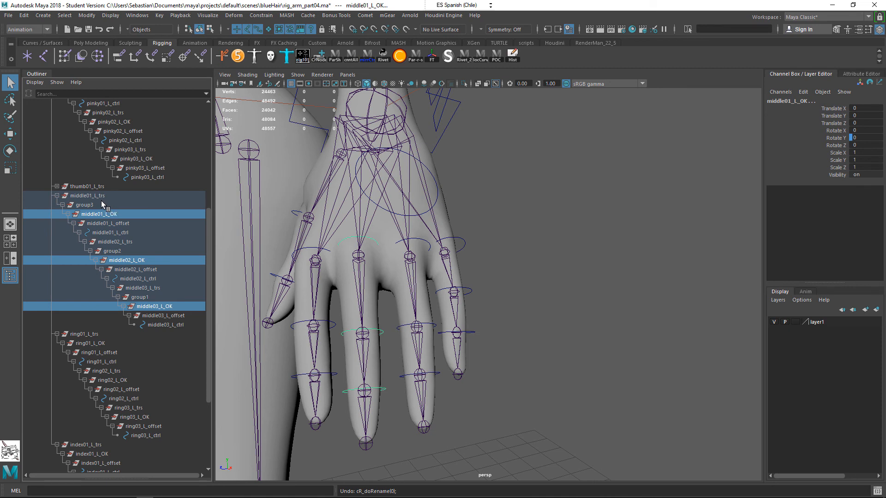
# - Select group1, group2 and group3 on the middle finger from fingertip to base, and open cometRename beside the hand
pyautogui.click(155, 297)
pyautogui.keyDown('ctrl'); pyautogui.click(123, 251); pyautogui.keyUp('ctrl')
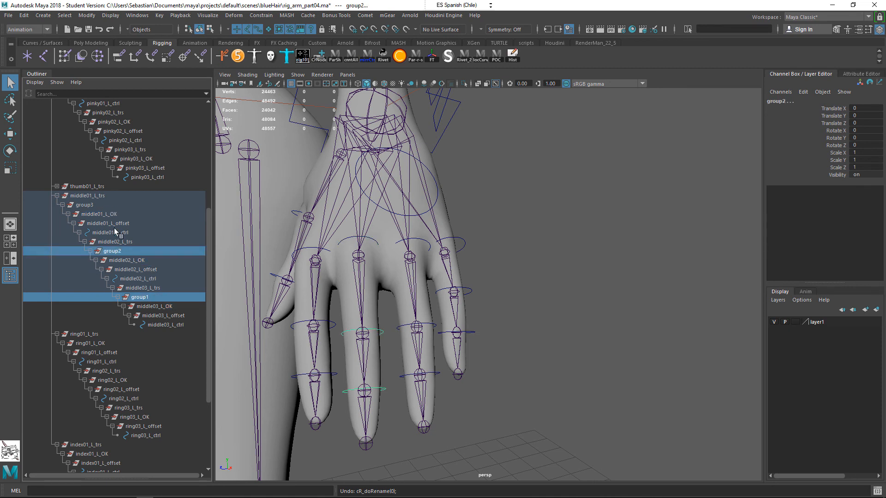
pyautogui.keyDown('ctrl'); pyautogui.click(105, 206); pyautogui.keyUp('ctrl')
pyautogui.click(387, 16)
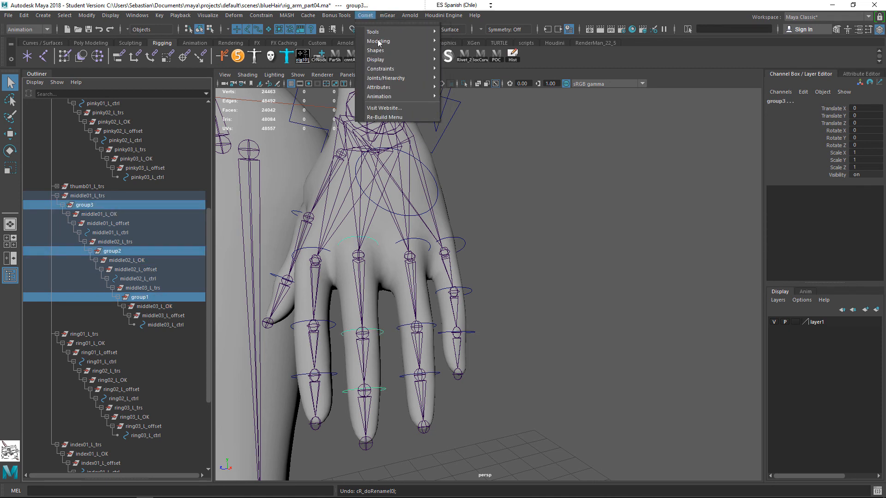
pyautogui.moveTo(432, 33)
pyautogui.click(470, 40)
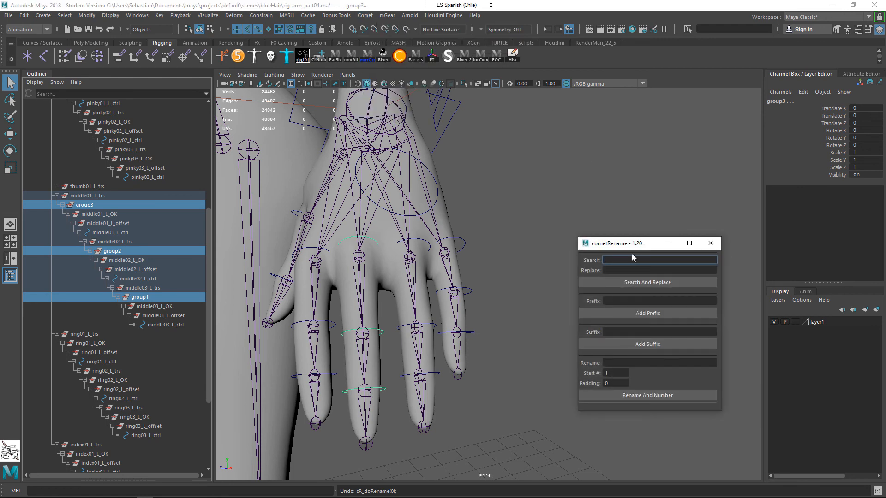
pyautogui.click(459, 192)
pyautogui.moveTo(621, 247); pyautogui.dragTo(510, 224)
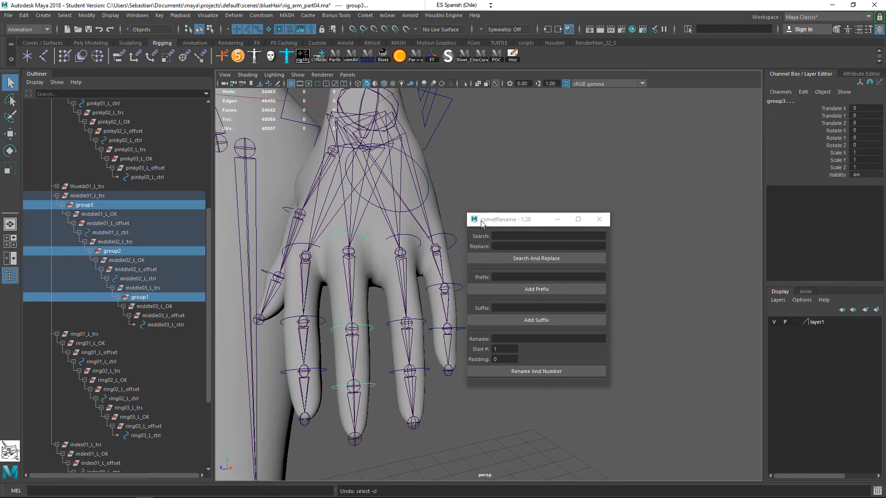
pyautogui.hotkey('ctrl', 'z')
# - Rename and number the three selected groups with the base name middle and a padding of 2
pyautogui.click(508, 340)
pyautogui.write('middle')
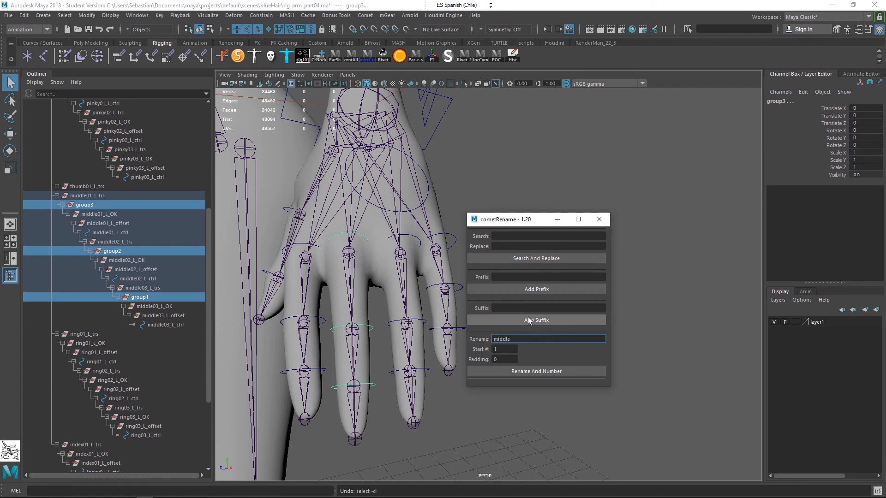
pyautogui.doubleClick(500, 360)
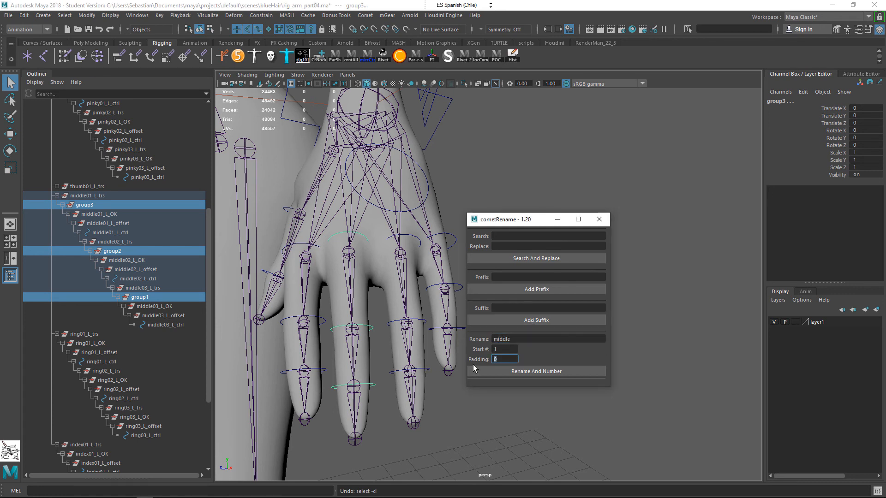
pyautogui.write('2')
pyautogui.click(518, 371)
# - Add the suffix _L_hellYeahh to the three selected middle groups, and close cometRename
pyautogui.click(517, 307)
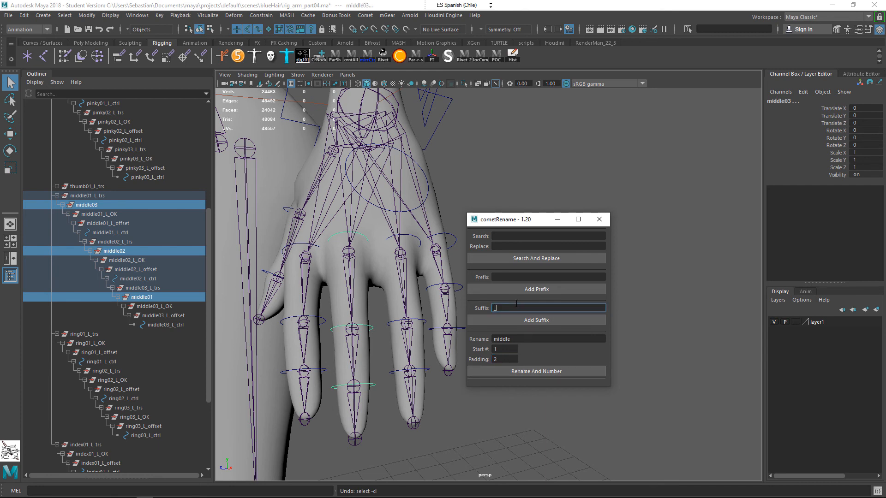
pyautogui.press('capslock')
pyautogui.write('_L')
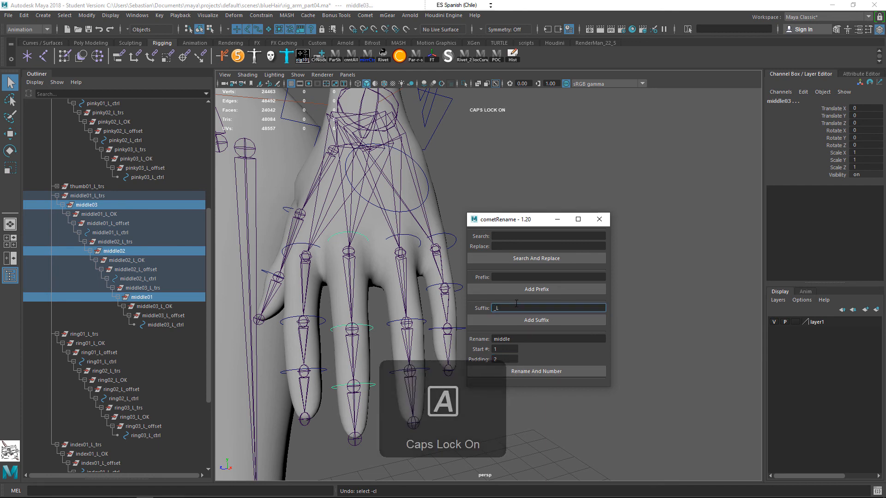
pyautogui.write('_')
pyautogui.press('capslock')
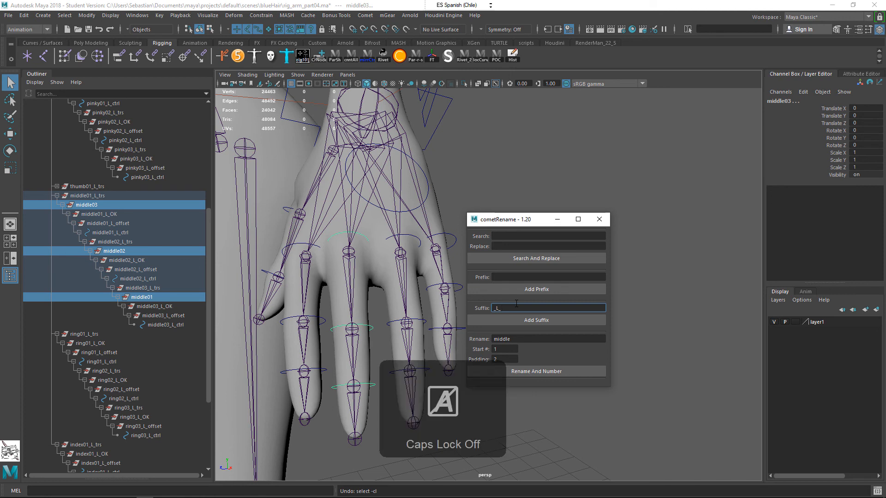
pyautogui.write('hell')
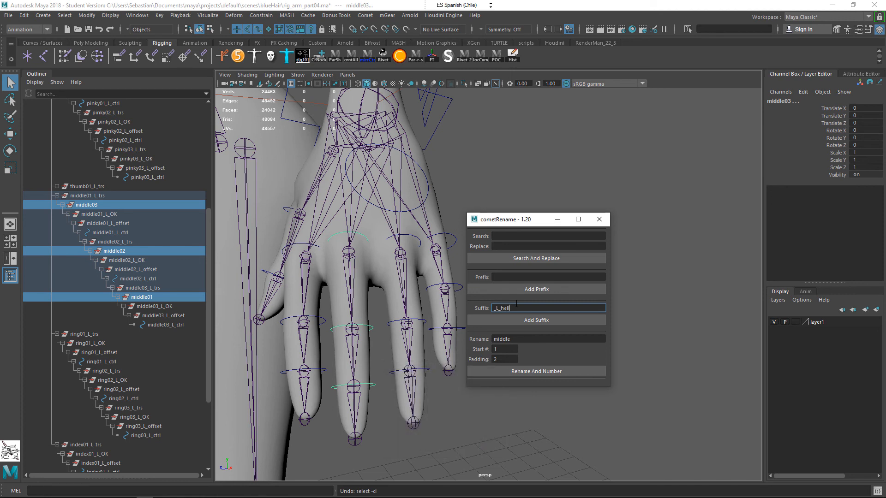
pyautogui.press('capslock')
pyautogui.write('Y')
pyautogui.press('capslock')
pyautogui.write('eanh')
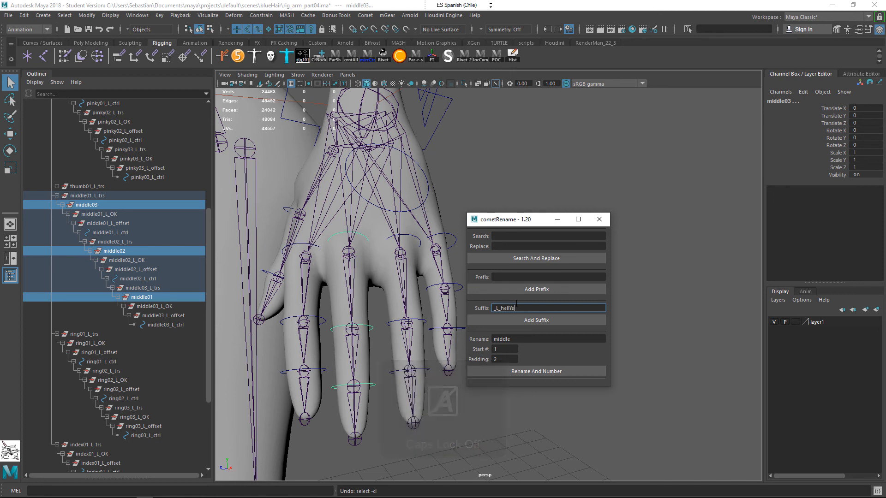
pyautogui.press('BackSpace')
pyautogui.press('BackSpace')
pyautogui.write('hh')
pyautogui.click(531, 321)
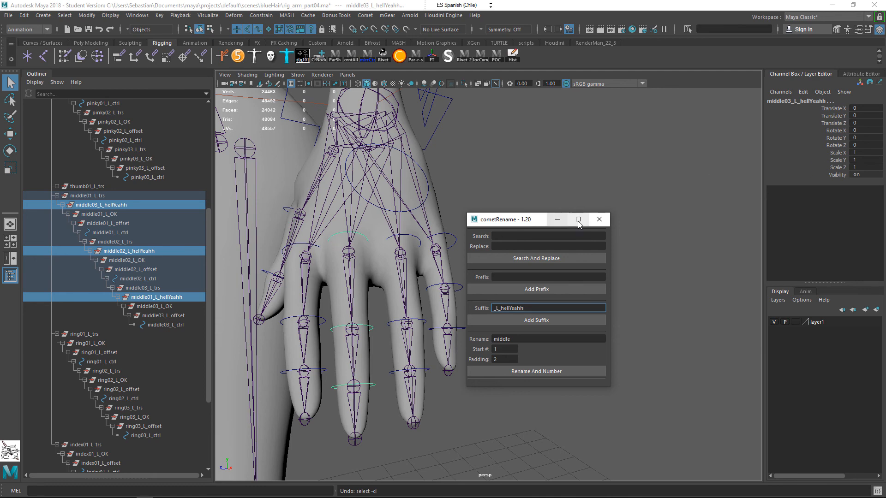
pyautogui.click(599, 220)
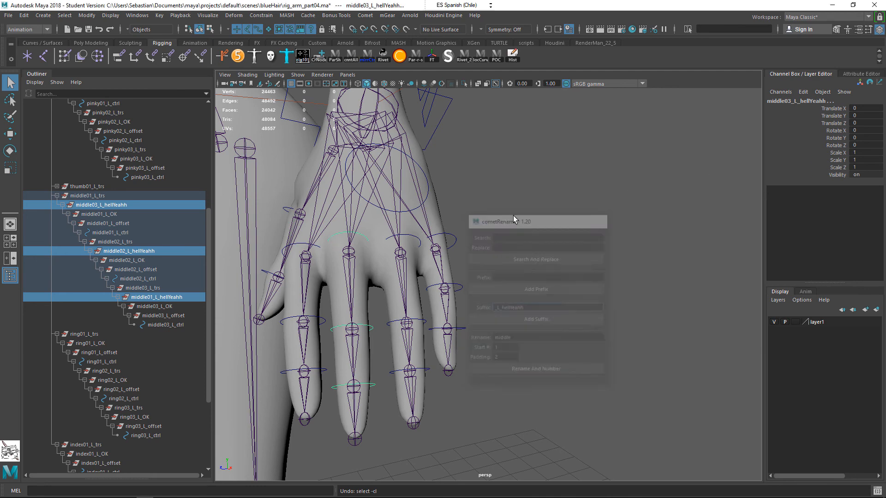
# - Select fingers_L_ctrls to view its attributes, and try rotating index01_L_ctrl about -17.8 degrees in Z
pyautogui.click(425, 194)
pyautogui.keyDown('alt'); pyautogui.moveTo(425, 210); pyautogui.dragTo(404, 217); pyautogui.keyUp('alt')
pyautogui.keyDown('alt'); pyautogui.moveTo(501, 234); pyautogui.dragTo(635, 214); pyautogui.keyUp('alt')
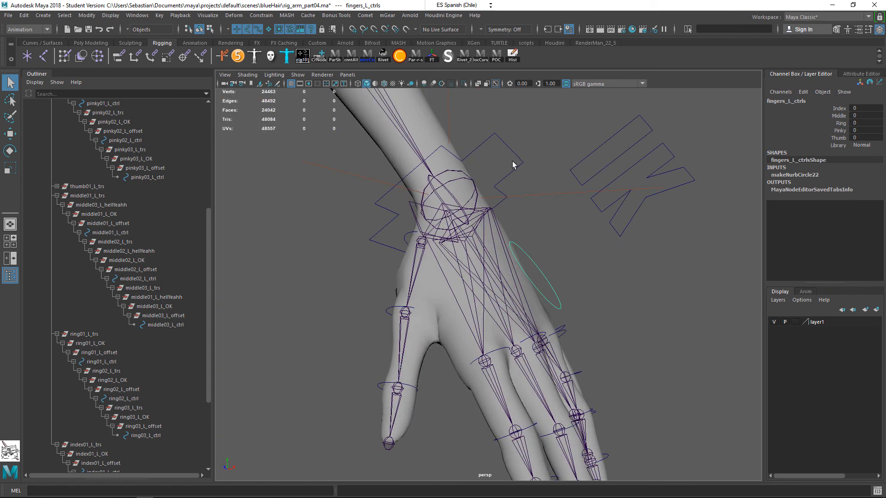
pyautogui.keyDown('alt'); pyautogui.moveTo(518, 156); pyautogui.dragTo(461, 302); pyautogui.keyUp('alt')
pyautogui.click(446, 302)
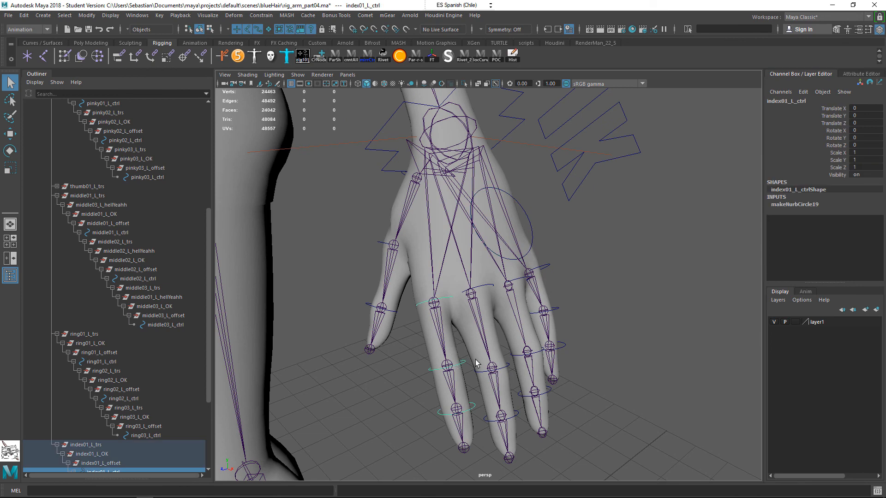
pyautogui.keyDown('shift'); pyautogui.click(474, 405); pyautogui.keyUp('shift')
pyautogui.click(446, 301)
pyautogui.press('e')
pyautogui.moveTo(459, 335); pyautogui.dragTo(484, 340)
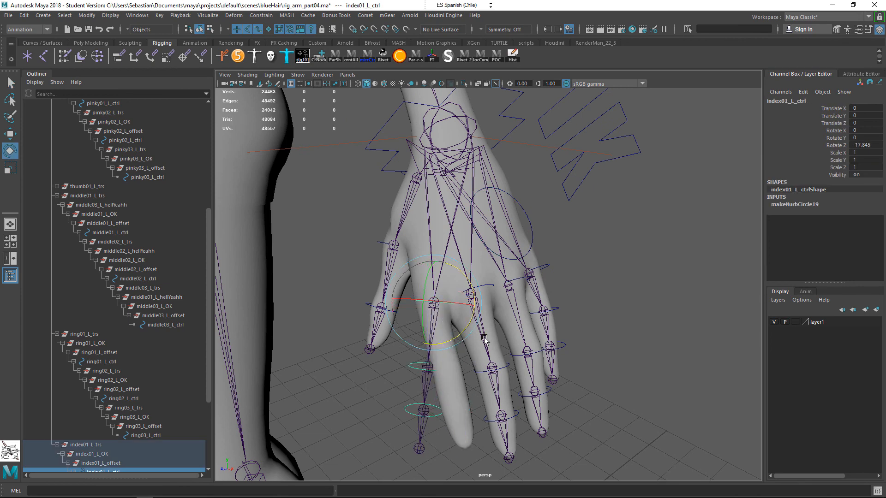
# - Try rotating pinky01_L_ctrl about 29.4 degrees and index01_L_ctrl about 17.1 degrees in Z, and undo the test rotations
pyautogui.keyDown('alt'); pyautogui.moveTo(599, 323); pyautogui.dragTo(489, 299); pyautogui.keyUp('alt')
pyautogui.click(554, 270)
pyautogui.hotkey('ctrl', 'z')
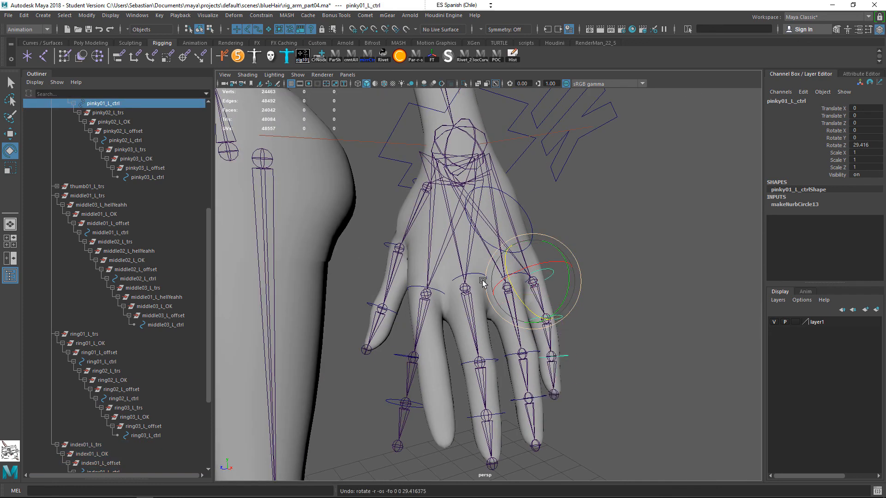
pyautogui.click(483, 282)
pyautogui.moveTo(463, 335); pyautogui.dragTo(467, 312)
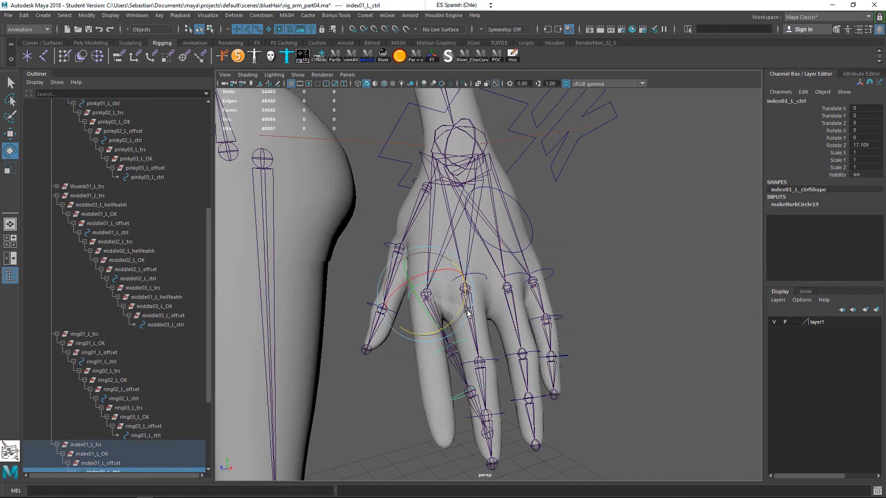
pyautogui.hotkey('ctrl', 'z')
# - Collapse the fingers_L_trs hierarchy, select fingers_L_ctrls, and examine its place among the children of hand_L_jnts
pyautogui.scroll(5, 62, 219)
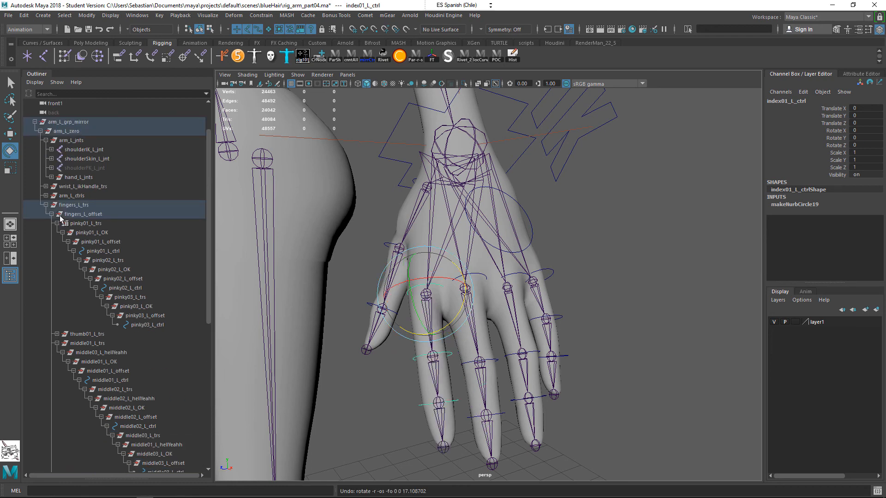
pyautogui.click(45, 205)
pyautogui.keyDown('alt'); pyautogui.moveTo(481, 220); pyautogui.dragTo(522, 215); pyautogui.keyUp('alt')
pyautogui.click(526, 206)
pyautogui.click(510, 232)
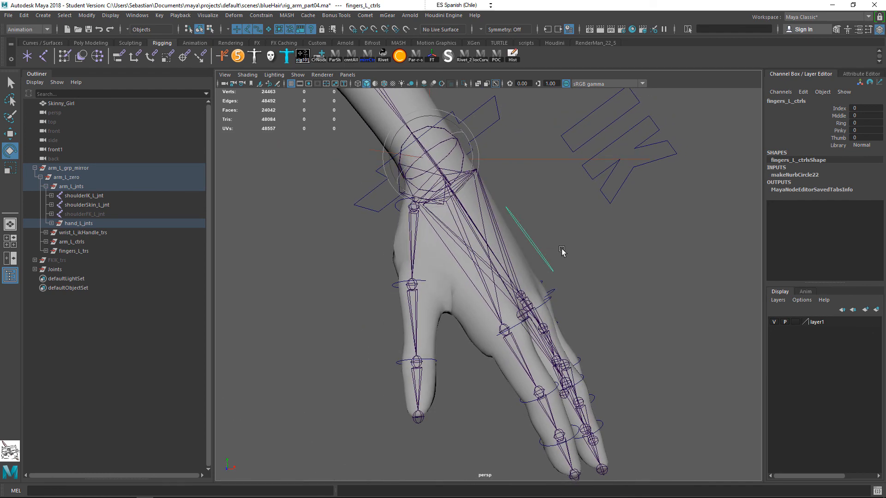
pyautogui.moveTo(59, 216); pyautogui.dragTo(48, 188, button='middle')
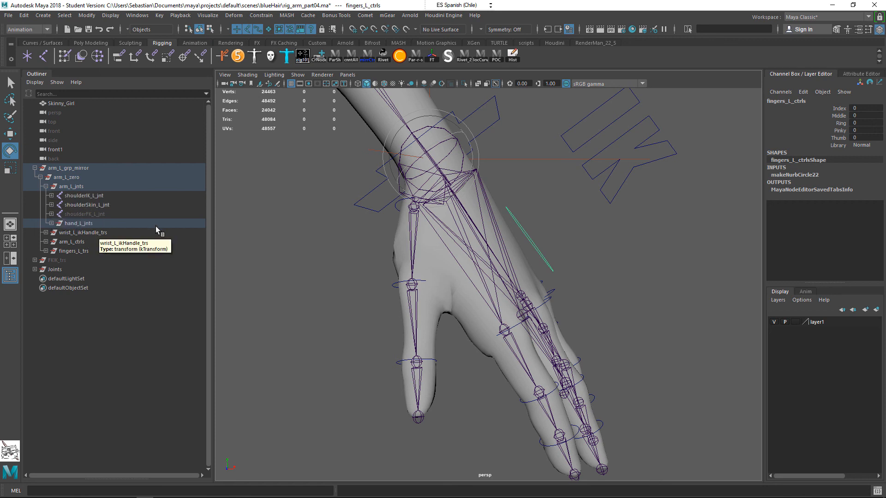
pyautogui.click(319, 236)
pyautogui.click(537, 252)
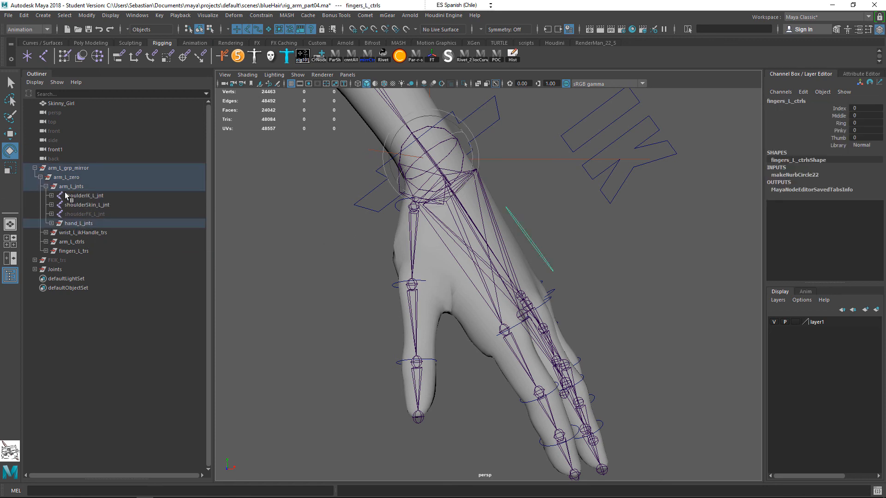
pyautogui.click(51, 223)
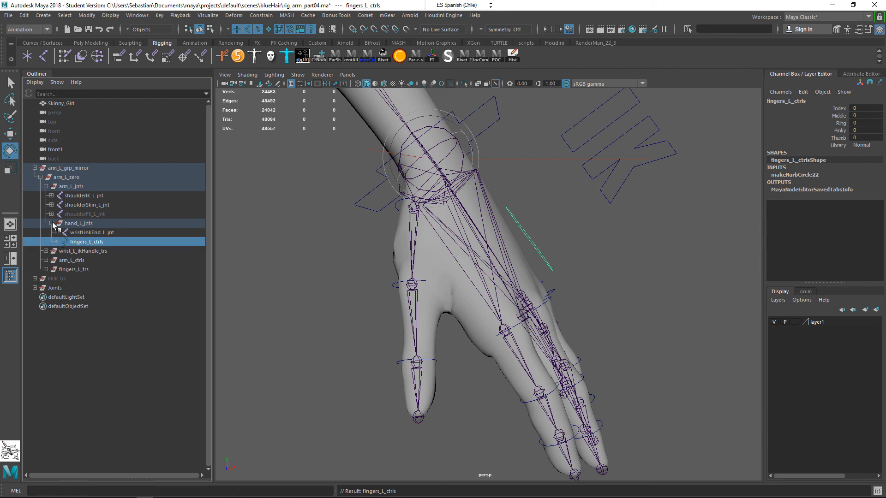
pyautogui.click(51, 223)
pyautogui.click(583, 235)
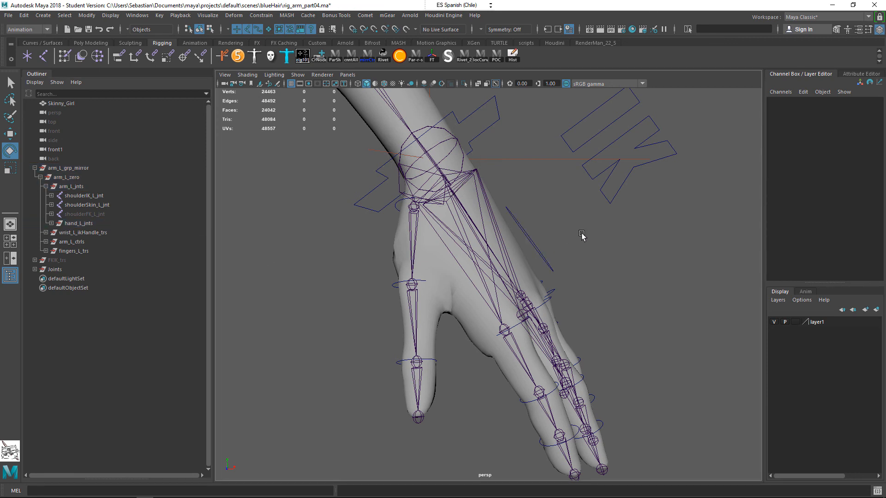
# - Collapse arm_L_jnts and examine the arm_L_ctrls and fingers_L_trs groups under arm_L_zero
pyautogui.click(46, 187)
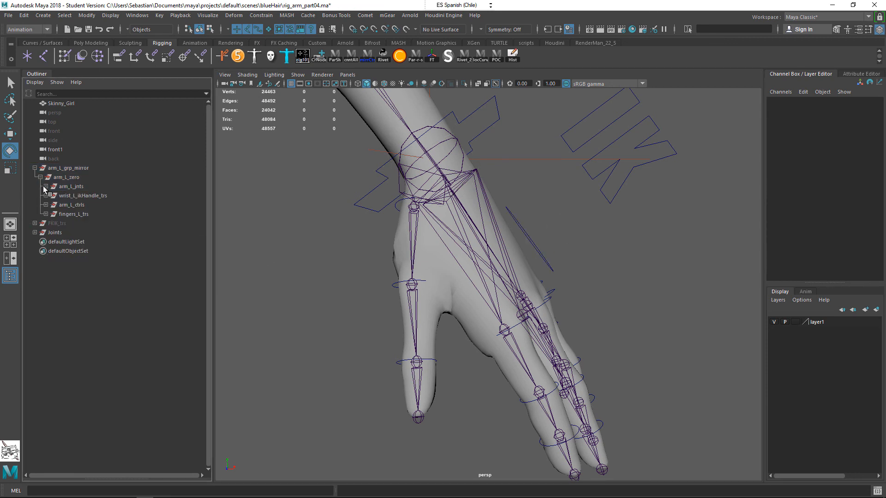
pyautogui.click(546, 301)
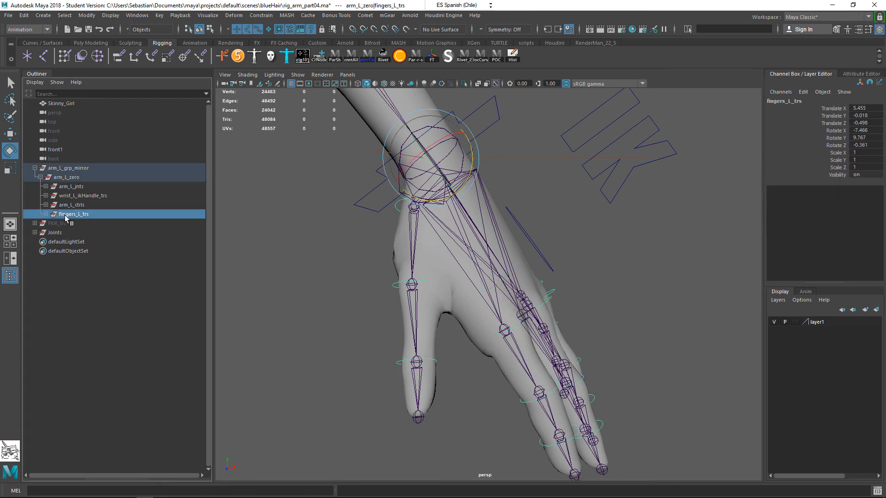
pyautogui.click(46, 205)
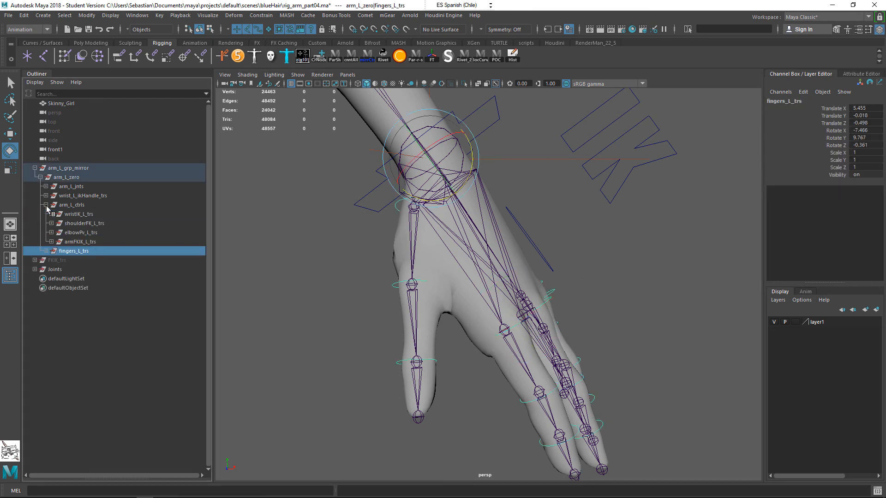
pyautogui.click(91, 208)
pyautogui.click(73, 251)
pyautogui.click(87, 207)
pyautogui.press('w')
pyautogui.keyDown('alt'); pyautogui.moveTo(306, 211); pyautogui.dragTo(272, 224, button='right'); pyautogui.keyUp('alt')
pyautogui.click(75, 252)
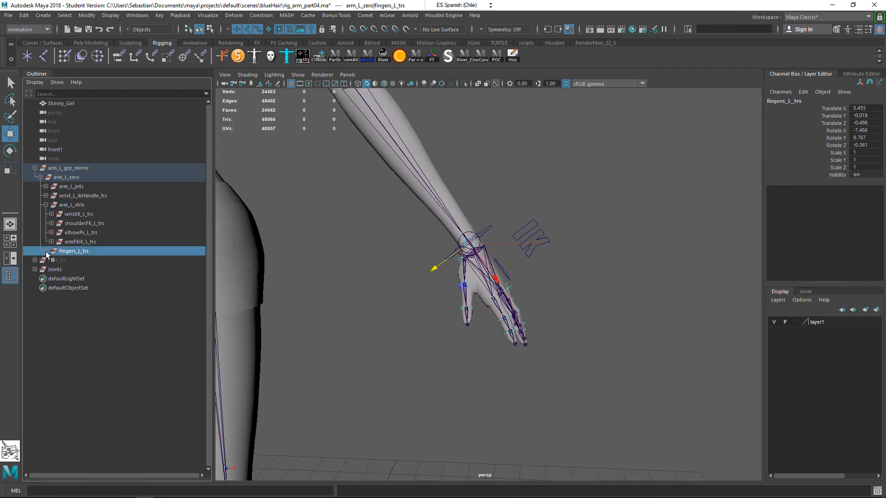
# - Expand fingers_L_trs and examine fingers_L_offset and the finger groups it contains
pyautogui.click(46, 251)
pyautogui.click(85, 260)
pyautogui.keyDown('alt'); pyautogui.moveTo(505, 260); pyautogui.dragTo(586, 284, button='right'); pyautogui.keyUp('alt')
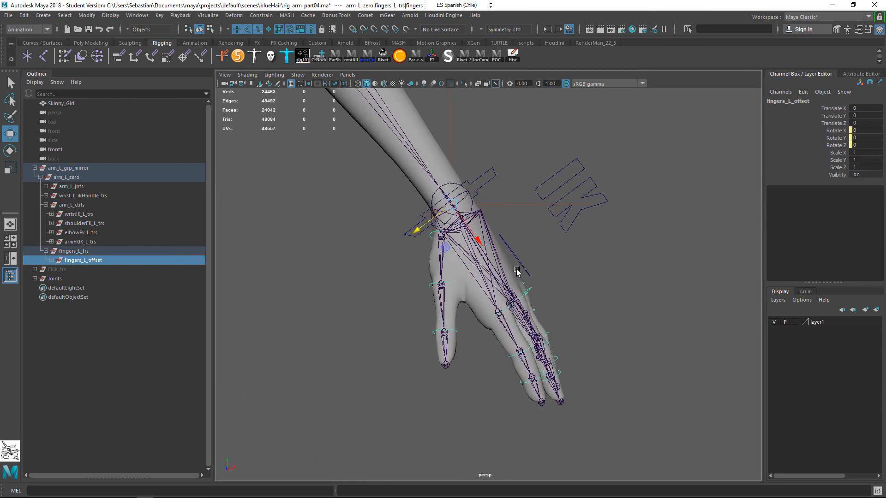
pyautogui.keyDown('alt'); pyautogui.moveTo(516, 268); pyautogui.dragTo(485, 279); pyautogui.keyUp('alt')
pyautogui.keyDown('shift'); pyautogui.click(51, 260); pyautogui.keyUp('shift')
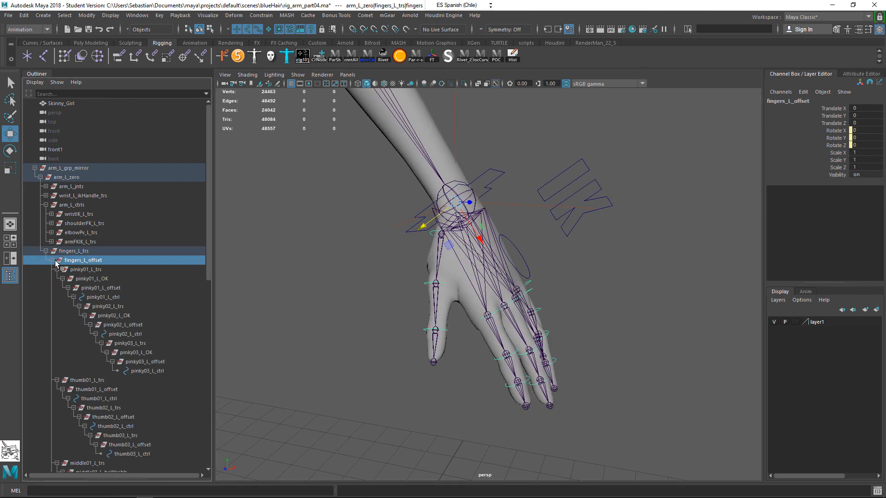
pyautogui.keyDown('shift'); pyautogui.click(51, 261); pyautogui.keyUp('shift')
pyautogui.click(52, 260)
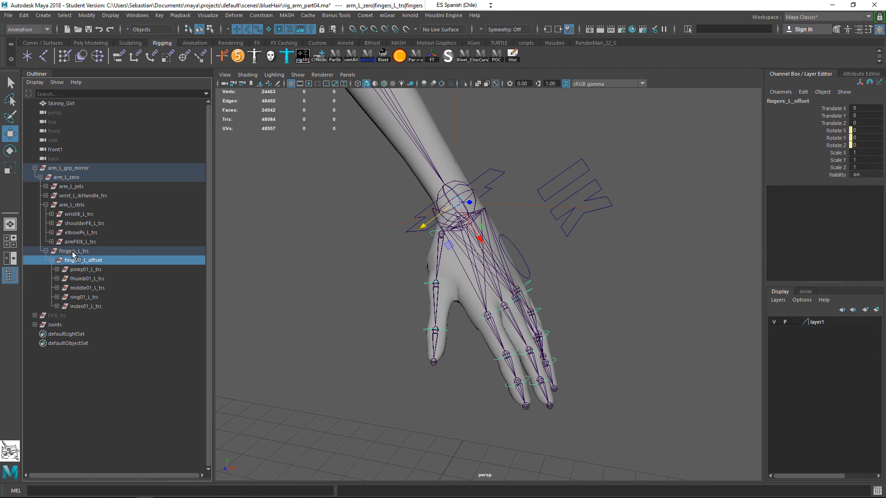
# - Collapse fingers_L_trs and arm_L_ctrls, and select each group in turn to see which controls it holds
pyautogui.click(72, 251)
pyautogui.click(46, 251)
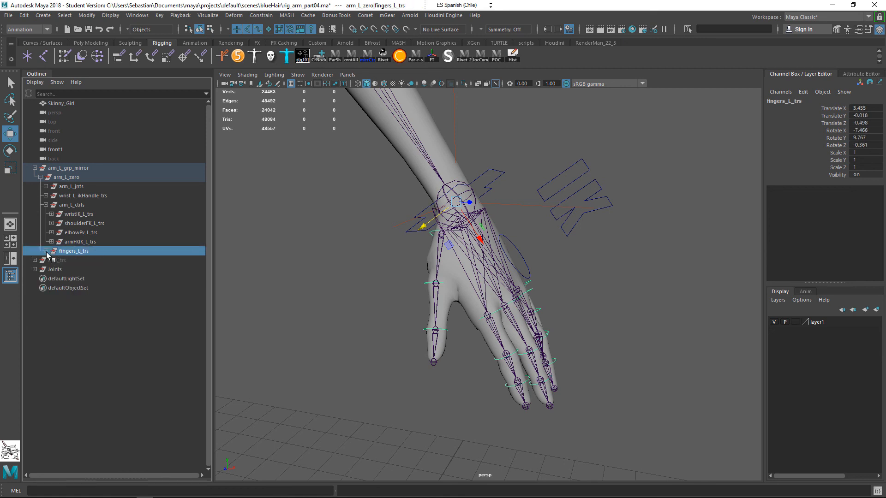
pyautogui.click(45, 205)
pyautogui.click(85, 205)
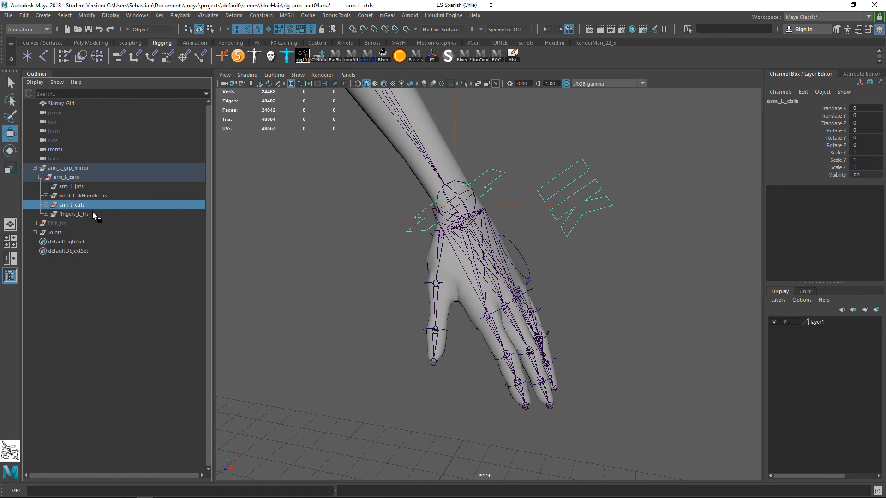
pyautogui.click(78, 215)
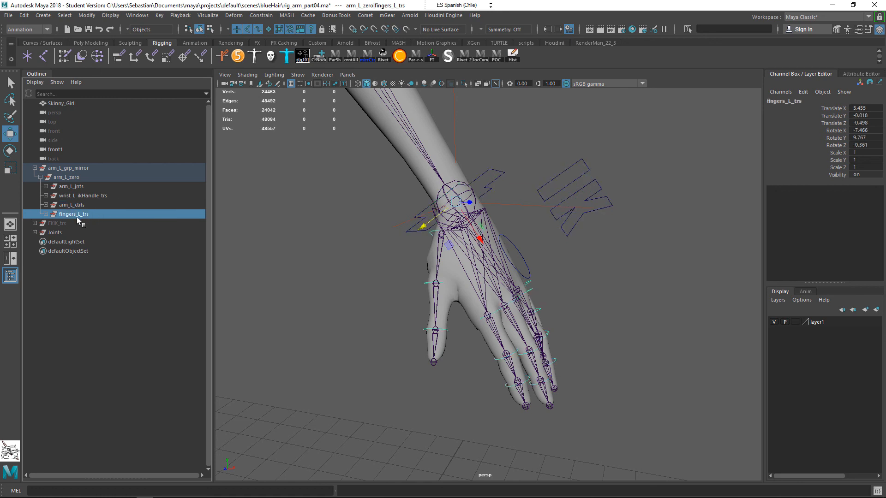
# - Try rotating wristIK_L_ctrl to test how the finger controls follow the wrist, and undo the rotation
pyautogui.keyDown('alt'); pyautogui.moveTo(573, 237); pyautogui.dragTo(554, 239); pyautogui.keyUp('alt')
pyautogui.click(505, 188)
pyautogui.press('e')
pyautogui.moveTo(494, 216); pyautogui.dragTo(514, 249)
pyautogui.hotkey('ctrl', 'z')
# - Select fingers_L_ctrls, reveal it in the Outliner, and select its parent group hand_L_jnts
pyautogui.click(527, 261)
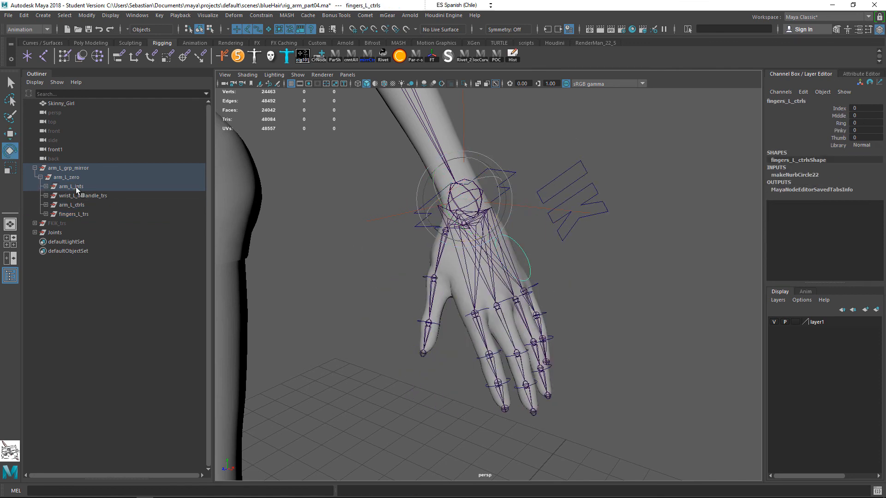
pyautogui.press('f')
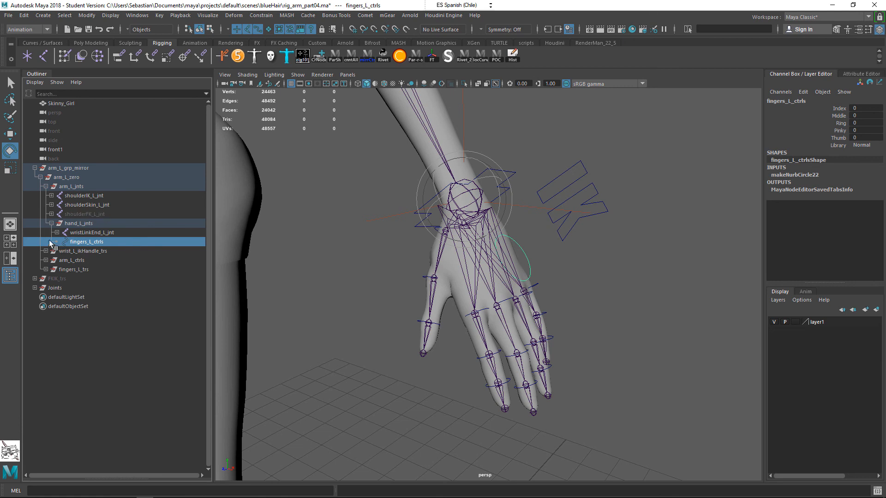
pyautogui.click(87, 224)
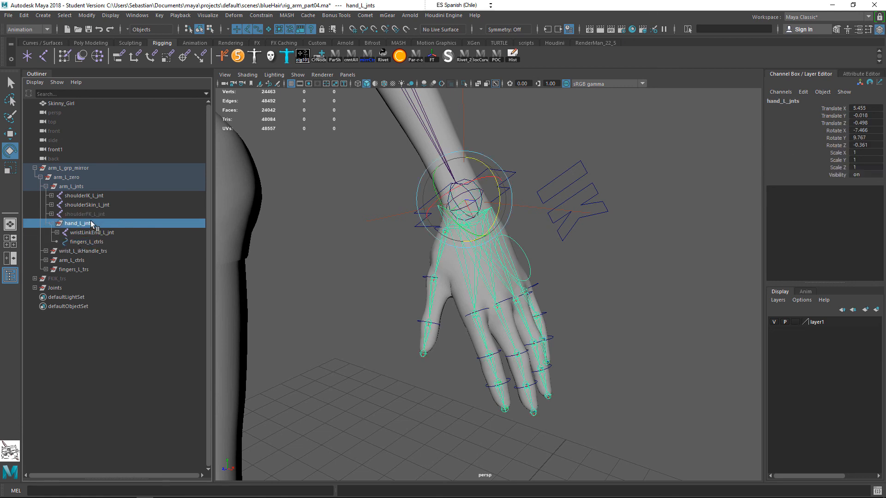
# - Try rotating wristIK_L_ctrl about -20.7 degrees in Z, and undo the test rotation
pyautogui.keyDown('alt'); pyautogui.moveTo(499, 234); pyautogui.dragTo(496, 184); pyautogui.keyUp('alt')
pyautogui.click(517, 163)
pyautogui.click(502, 176)
pyautogui.hotkey('ctrl', 'z')
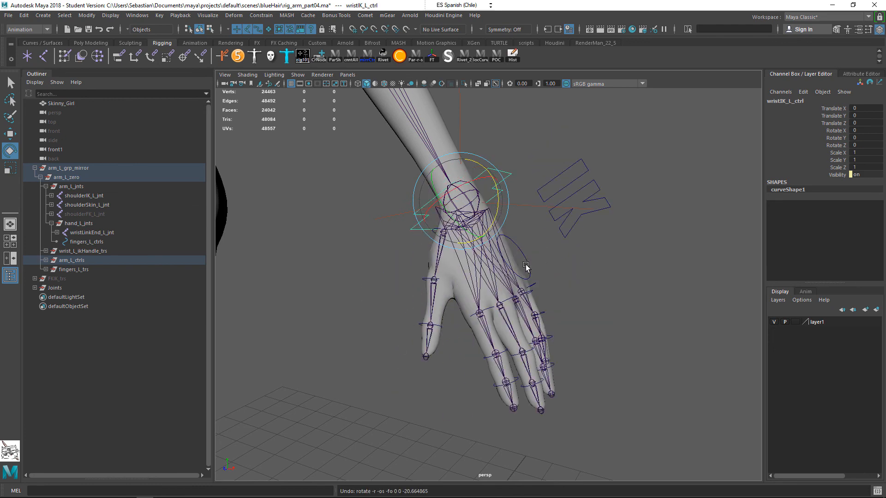
# - Select fingers_L_ctrls and its parent hand_L_jnts to compare what each one covers on the hand
pyautogui.press('q')
pyautogui.click(528, 252)
pyautogui.click(520, 253)
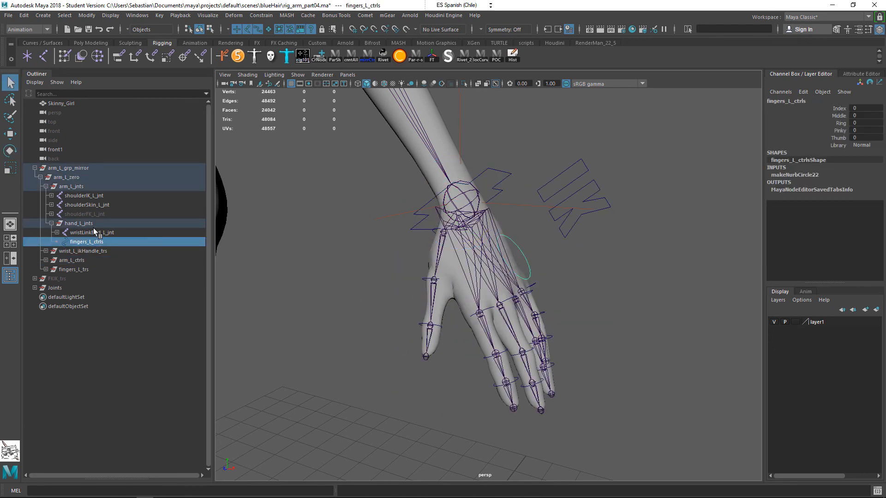
pyautogui.click(82, 224)
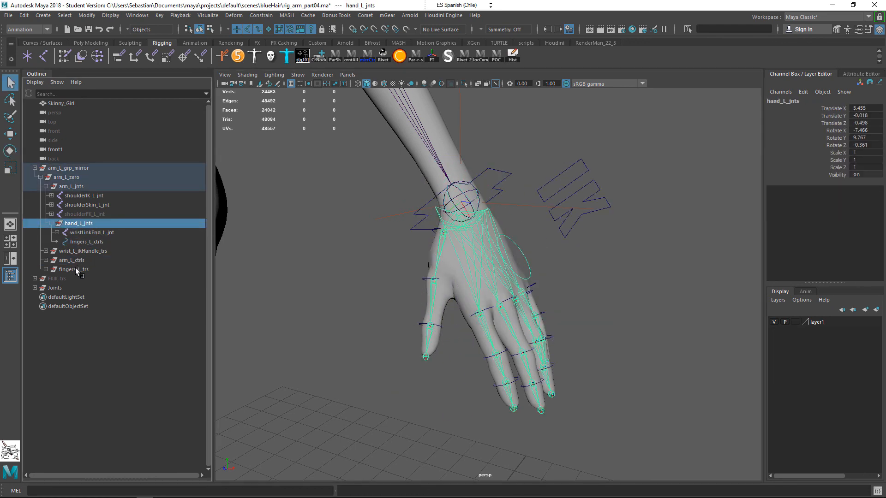
# - Try parenting hand_L_jnts under the fingers_L_offset group inside fingers_L_trs
pyautogui.keyDown('shift'); pyautogui.click(48, 271); pyautogui.keyUp('shift')
pyautogui.click(46, 269)
pyautogui.click(45, 270)
pyautogui.click(51, 279)
pyautogui.click(96, 277)
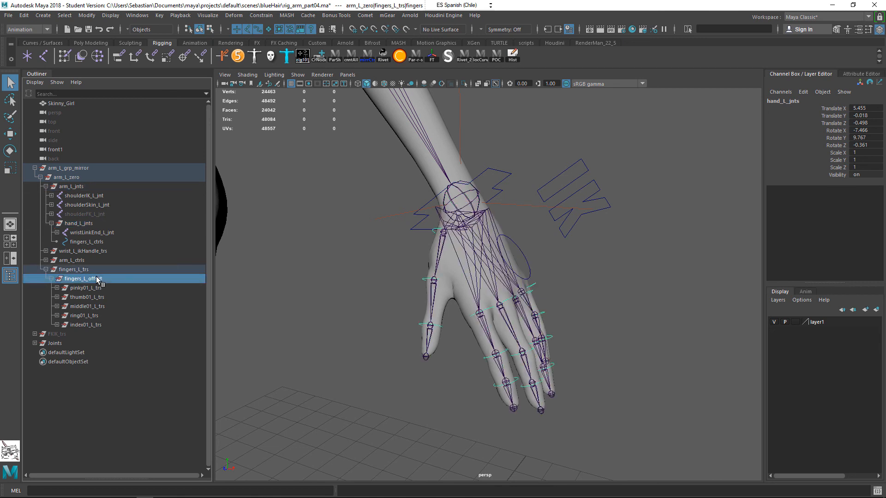
pyautogui.click(90, 226)
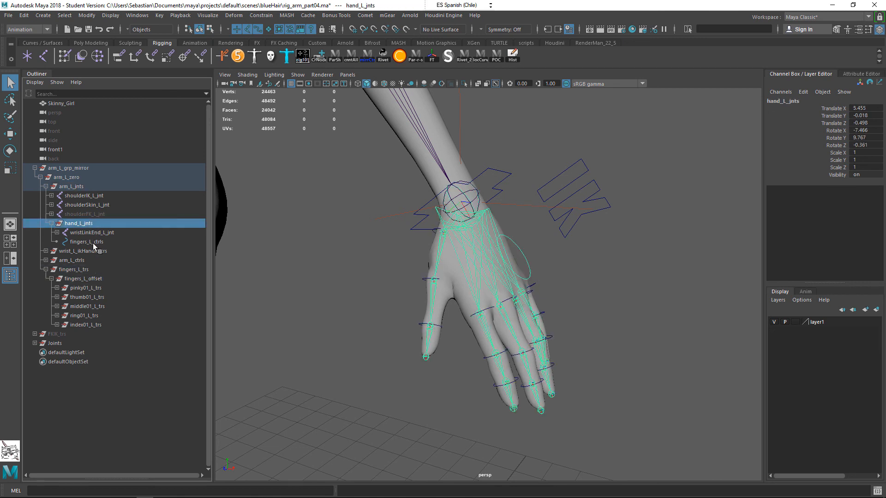
pyautogui.keyDown('ctrl'); pyautogui.click(102, 280); pyautogui.keyUp('ctrl')
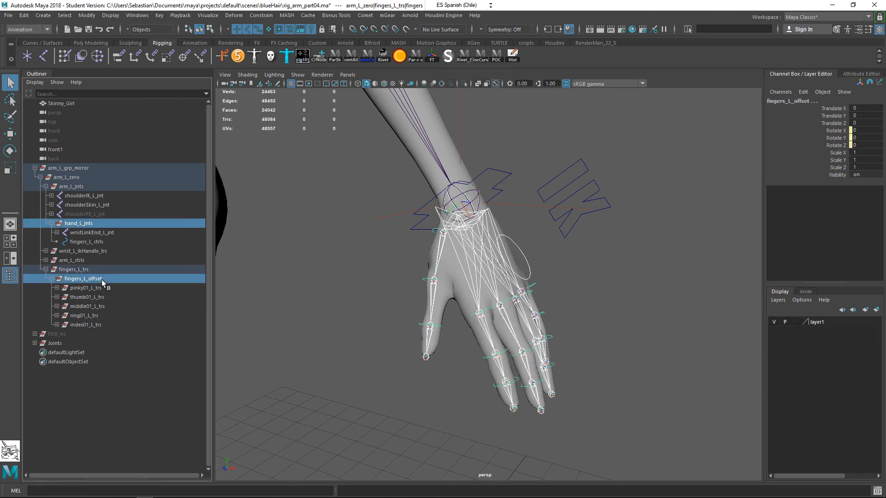
pyautogui.press('p')
# - Try rotating wristIK_L_ctrl about -9 degrees in Z with hand_L_jnts under fingers_L_offset, and undo the rotation
pyautogui.click(494, 183)
pyautogui.press('e')
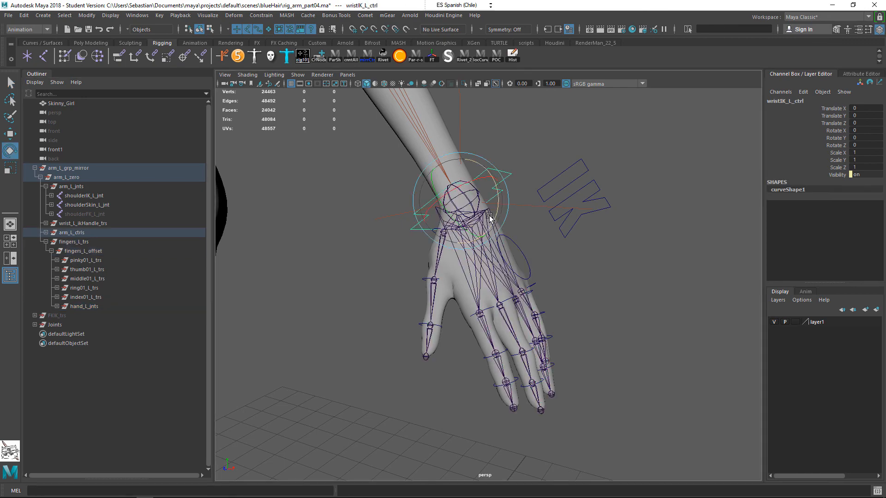
pyautogui.moveTo(492, 231); pyautogui.dragTo(496, 182)
pyautogui.hotkey('ctrl', 'z')
pyautogui.hotkey('ctrl', 'z')
pyautogui.hotkey('ctrl', 'z')
pyautogui.hotkey('ctrl', 'z')
pyautogui.hotkey('ctrl', 'z')
pyautogui.hotkey('ctrl', 'z')
pyautogui.hotkey('ctrl', 'z')
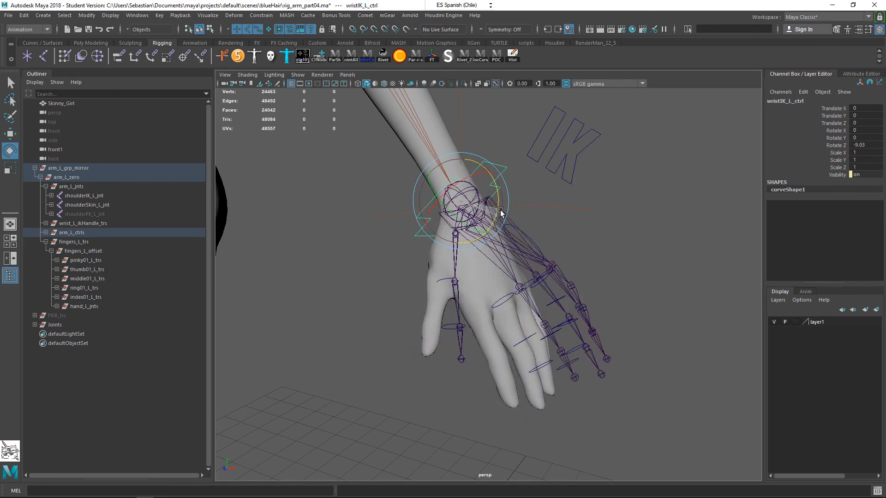
# - Try rotating wristIK_L_ctrl about 50.7 degrees in Z, and undo both the rotation and the parenting of hand_L_jnts
pyautogui.keyDown('alt'); pyautogui.moveTo(530, 205); pyautogui.dragTo(570, 181); pyautogui.keyUp('alt')
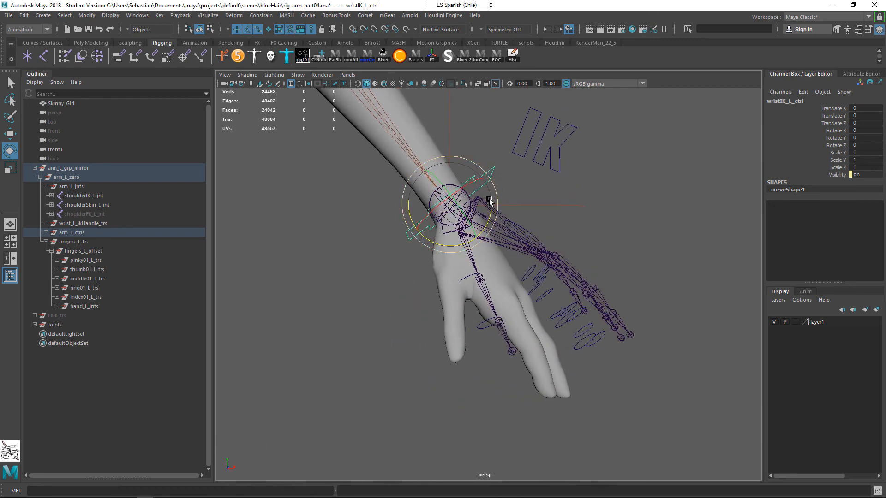
pyautogui.moveTo(490, 217); pyautogui.dragTo(485, 234)
pyautogui.hotkey('ctrl', 'z')
pyautogui.hotkey('ctrl', 'z')
pyautogui.hotkey('ctrl', 'z')
pyautogui.hotkey('ctrl', 'z')
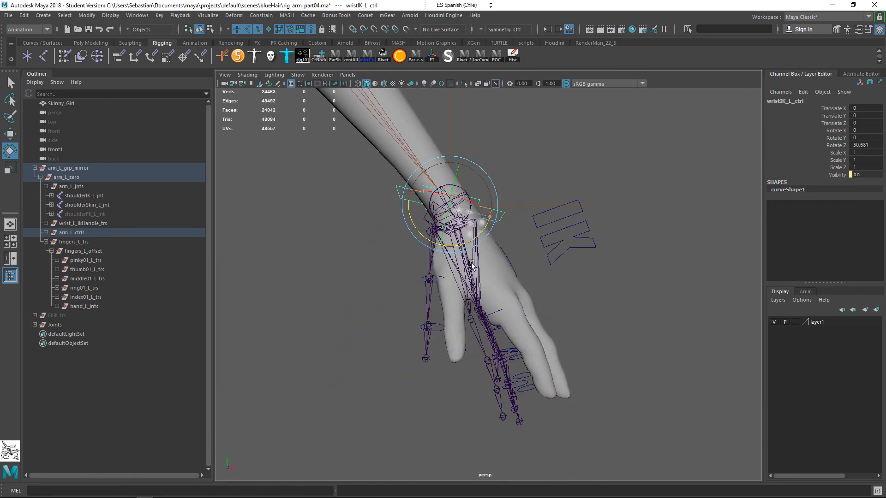
pyautogui.hotkey('ctrl', 'z')
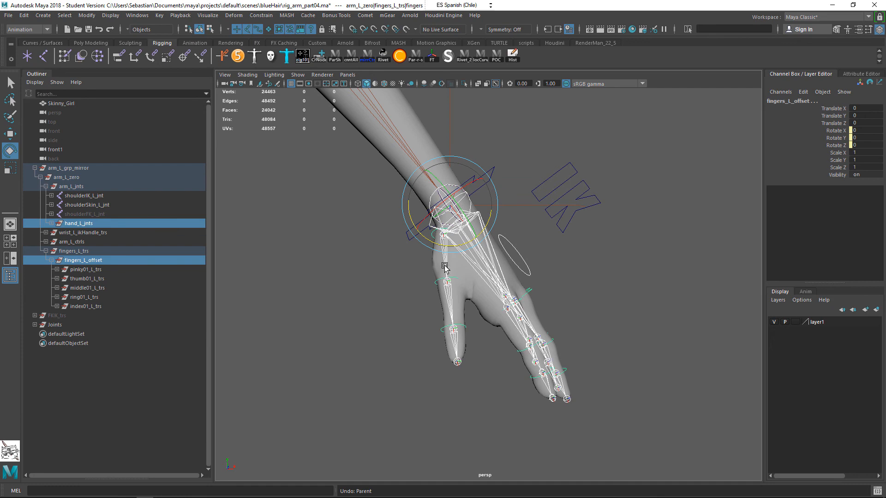
pyautogui.hotkey('ctrl', 'z')
# - Try rotating wristIK_L_ctrl about 35.2 degrees in Z with hand_L_jnts back under arm_L_jnts, and undo the rotation
pyautogui.keyDown('alt'); pyautogui.moveTo(524, 175); pyautogui.dragTo(507, 162); pyautogui.keyUp('alt')
pyautogui.press('q')
pyautogui.click(488, 184)
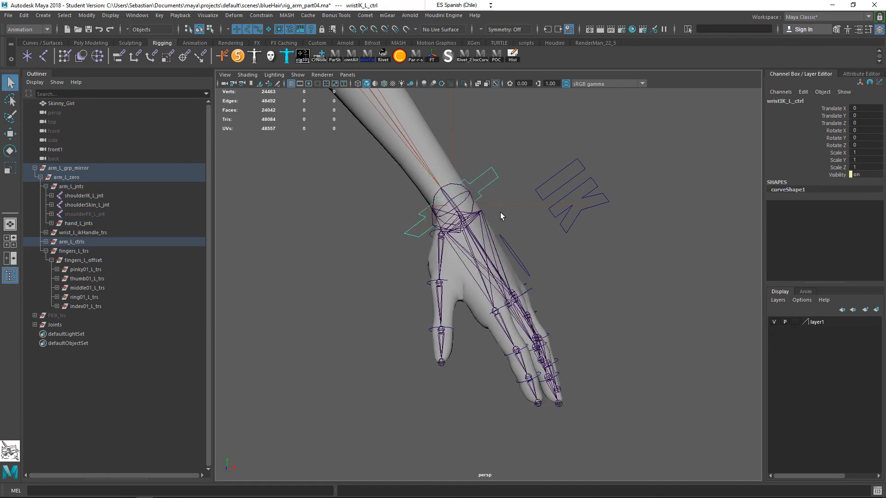
pyautogui.press('e')
pyautogui.moveTo(489, 208); pyautogui.dragTo(490, 228)
pyautogui.hotkey('ctrl', 'z')
pyautogui.hotkey('ctrl', 'z')
pyautogui.hotkey('ctrl', 'z')
pyautogui.hotkey('ctrl', 'z')
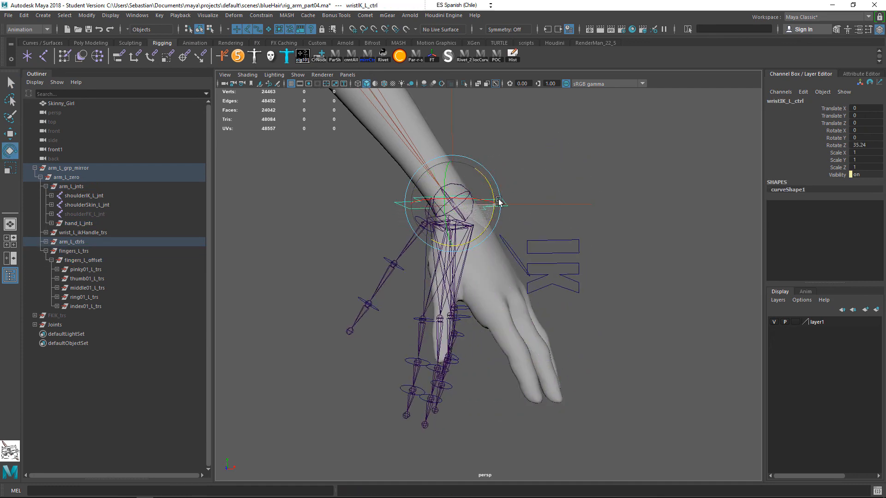
# - Expand hand_L_jnts, select fingers_L_ctrls, and examine its place in the hierarchy and on the hand
pyautogui.press('q')
pyautogui.click(520, 263)
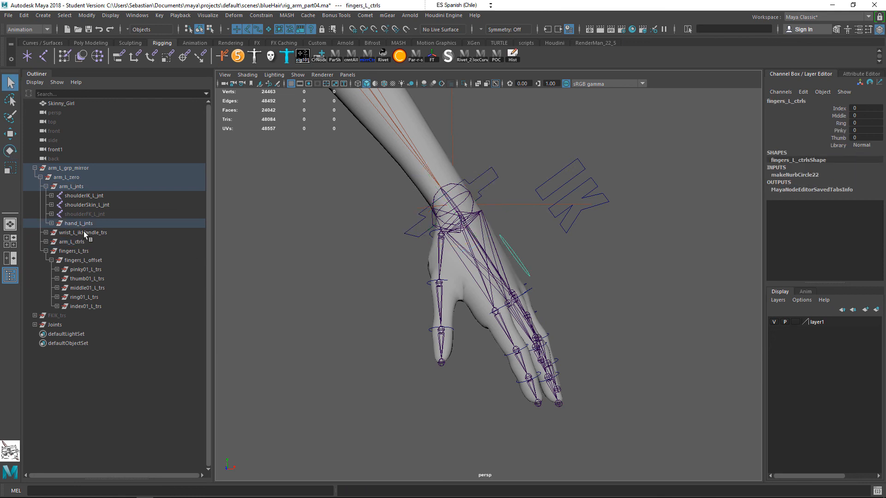
pyautogui.click(78, 223)
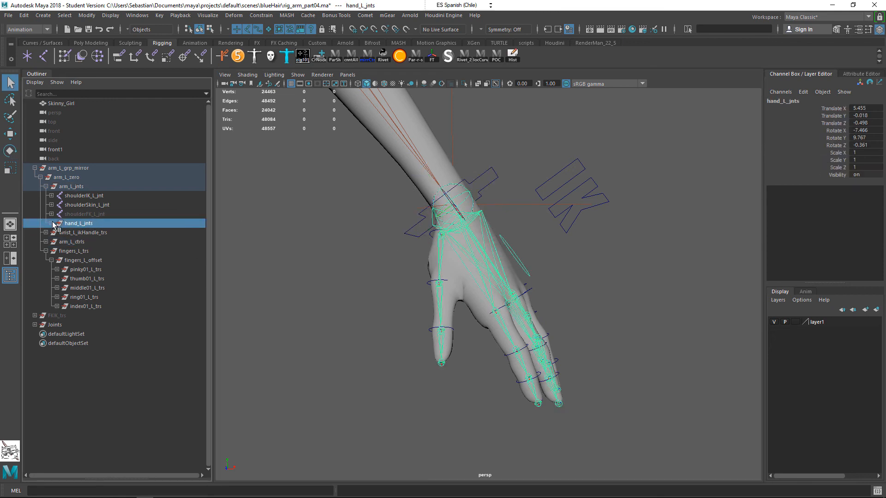
pyautogui.click(52, 224)
pyautogui.click(107, 241)
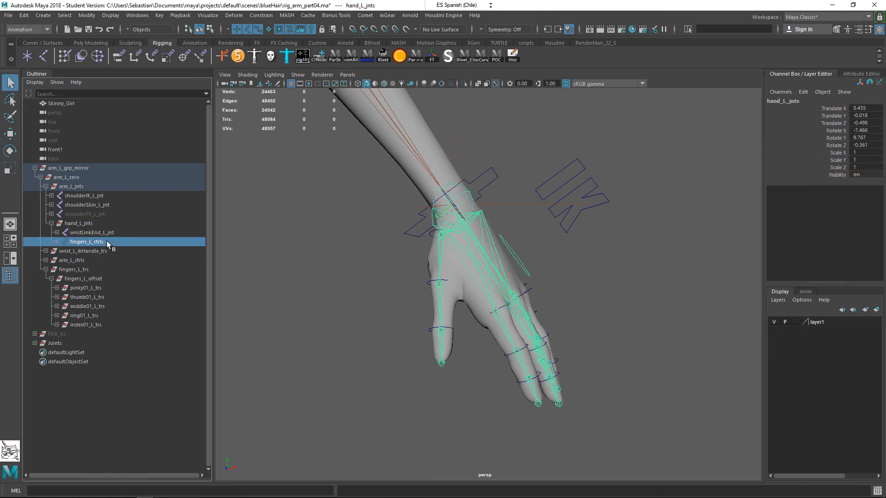
pyautogui.keyDown('alt'); pyautogui.moveTo(599, 263); pyautogui.dragTo(544, 269); pyautogui.keyUp('alt')
pyautogui.press('w')
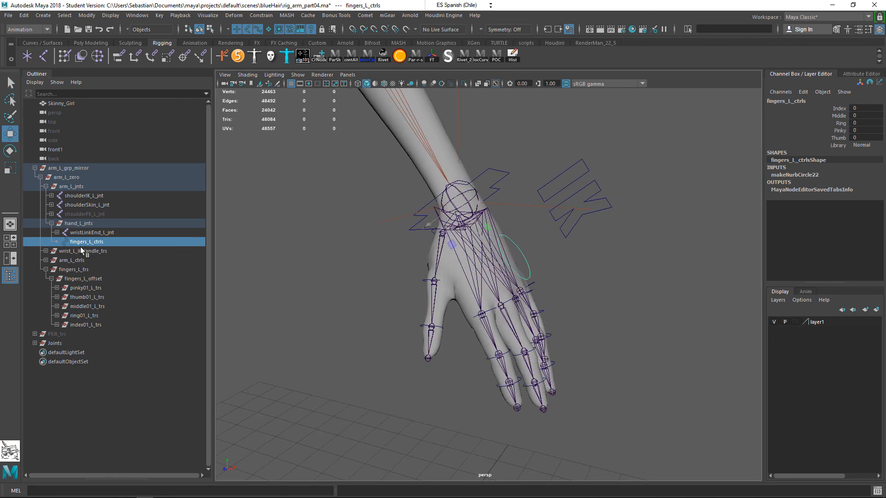
pyautogui.moveTo(591, 243)
pyautogui.keyDown('alt'); pyautogui.mouseDown()
pyautogui.moveTo(612, 251)
pyautogui.moveTo(550, 255)
pyautogui.moveTo(595, 251)
pyautogui.mouseUp(); pyautogui.keyUp('alt')
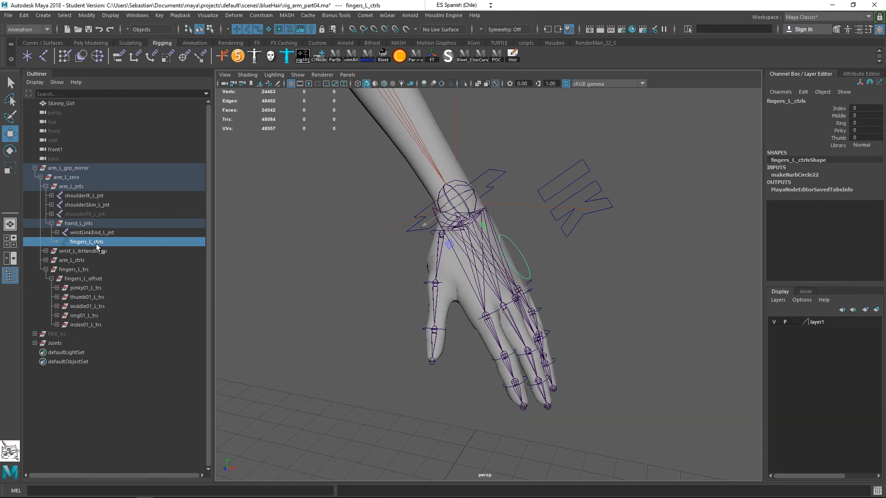
pyautogui.keyDown('alt'); pyautogui.moveTo(549, 249); pyautogui.dragTo(598, 295, button='right'); pyautogui.keyUp('alt')
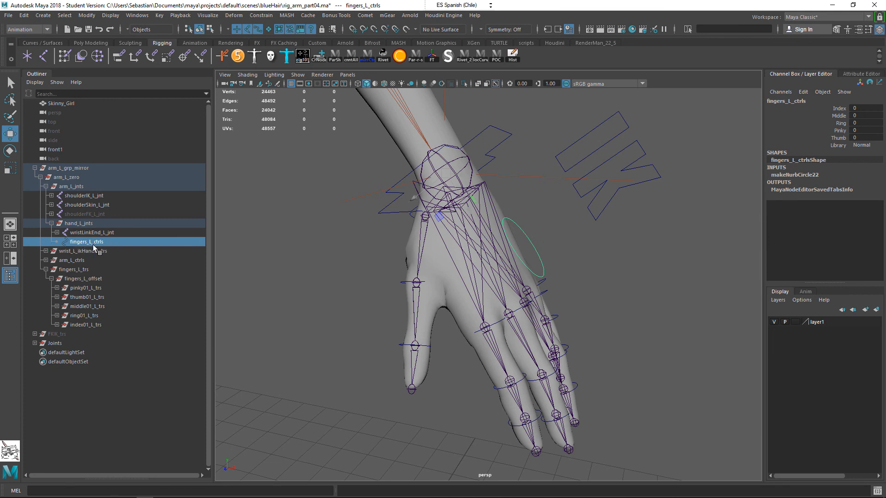
# - Expand wristLinkEnd_L_jnt and parent fingers_L_ctrls under the fingers_L_offset group of its fingers_L_trs
pyautogui.click(56, 233)
pyautogui.click(97, 306)
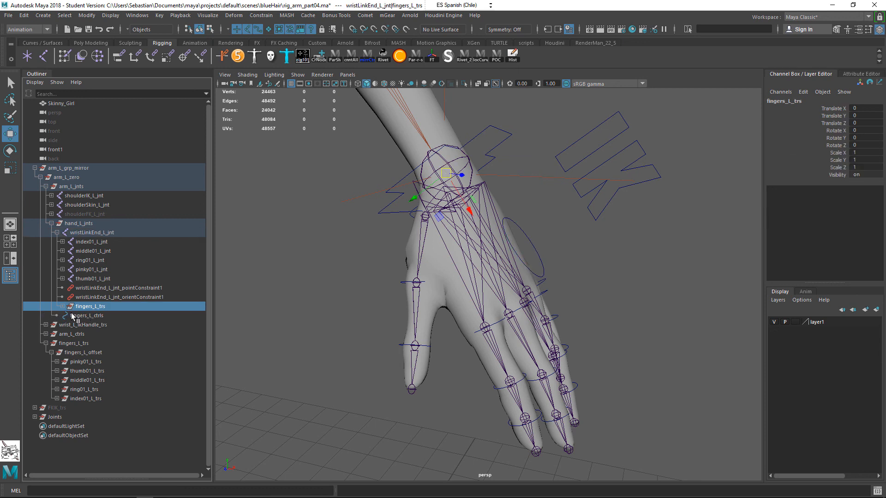
pyautogui.click(62, 307)
pyautogui.click(90, 325)
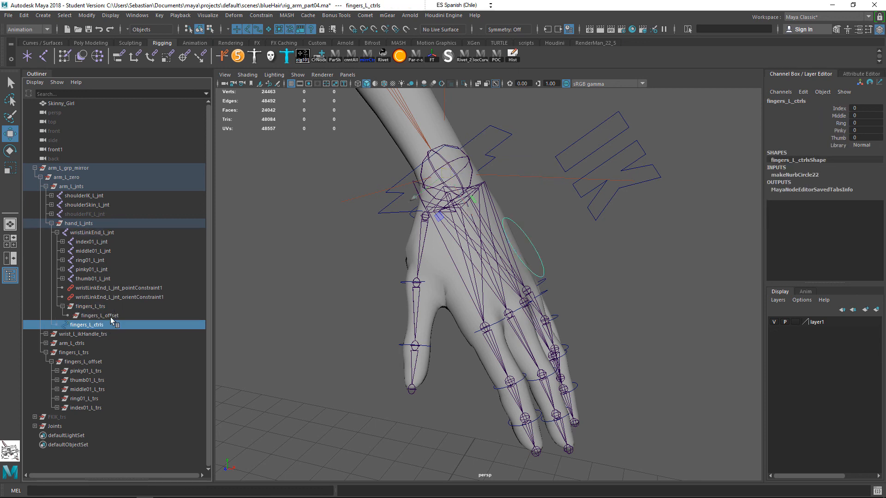
pyautogui.keyDown('ctrl'); pyautogui.click(110, 317); pyautogui.keyUp('ctrl')
pyautogui.press('p')
pyautogui.click(106, 306)
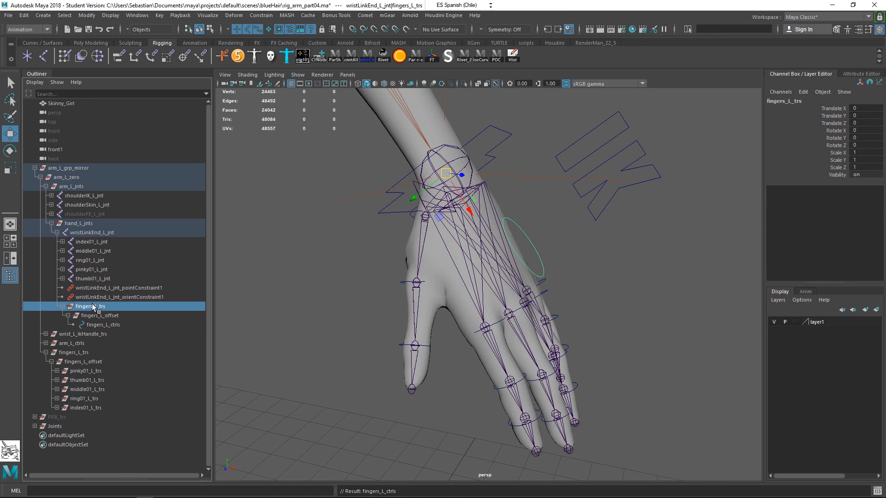
# - Parent the finger control's fingers_L_trs under the fingers_L_offset group that holds the individual finger trs groups
pyautogui.keyDown('ctrl'); pyautogui.click(96, 363); pyautogui.keyUp('ctrl')
pyautogui.press('p')
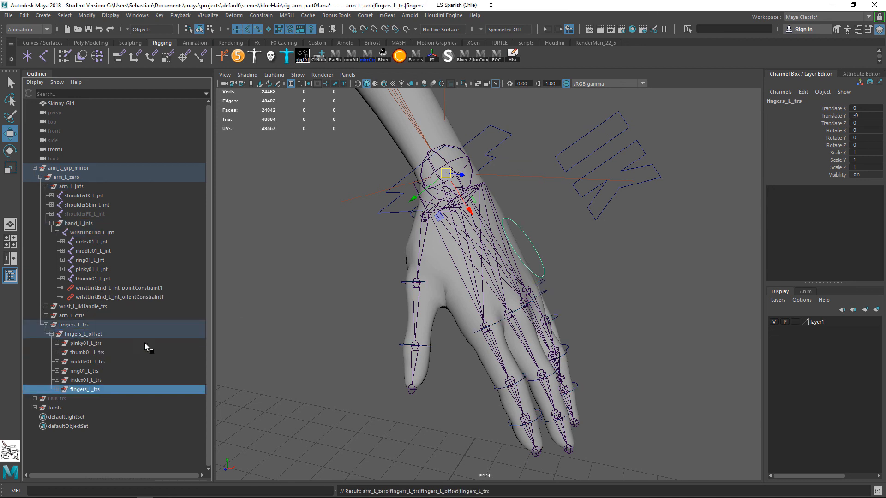
# - Try rotating wristIK_L_ctrl about -56.1 degrees in Z with the finger control's group reparented, and undo the rotation
pyautogui.click(486, 183)
pyautogui.press('e')
pyautogui.moveTo(486, 184); pyautogui.dragTo(480, 152)
pyautogui.hotkey('ctrl', 'z')
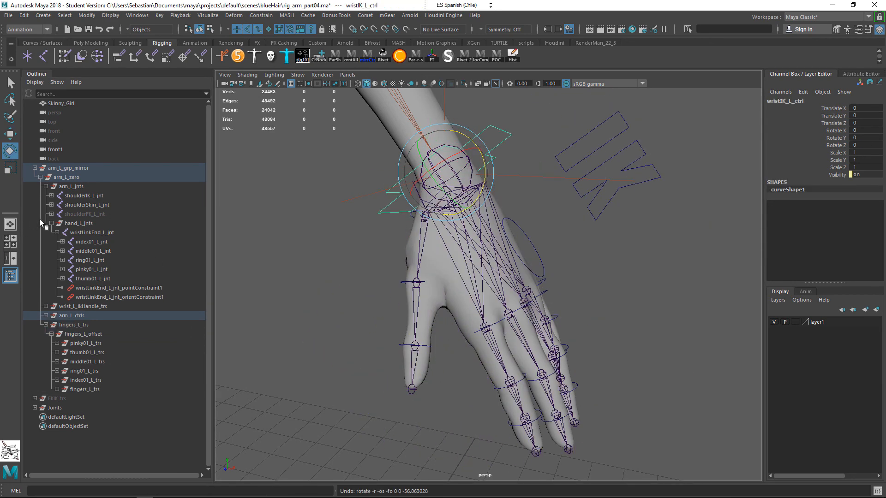
# - Collapse the hand, arm joint and finger groups, select arm_L_zero to check the whole arm rig, and collapse it too
pyautogui.click(51, 223)
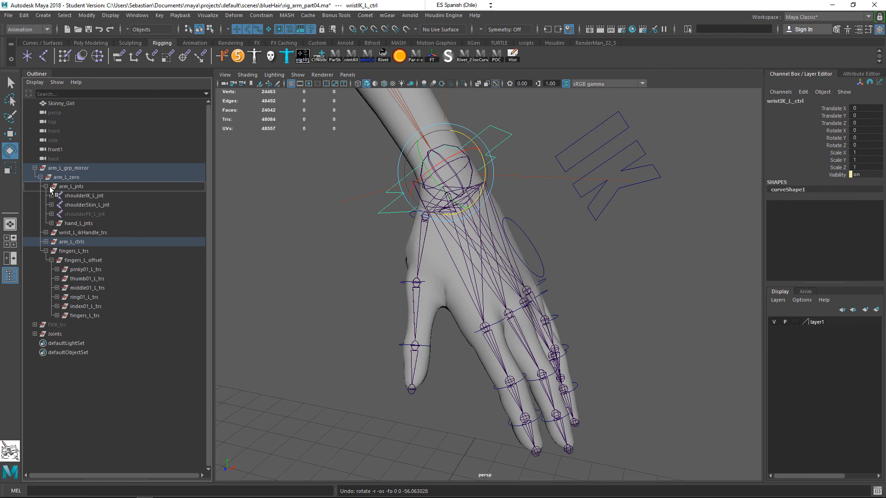
pyautogui.click(45, 186)
pyautogui.click(45, 214)
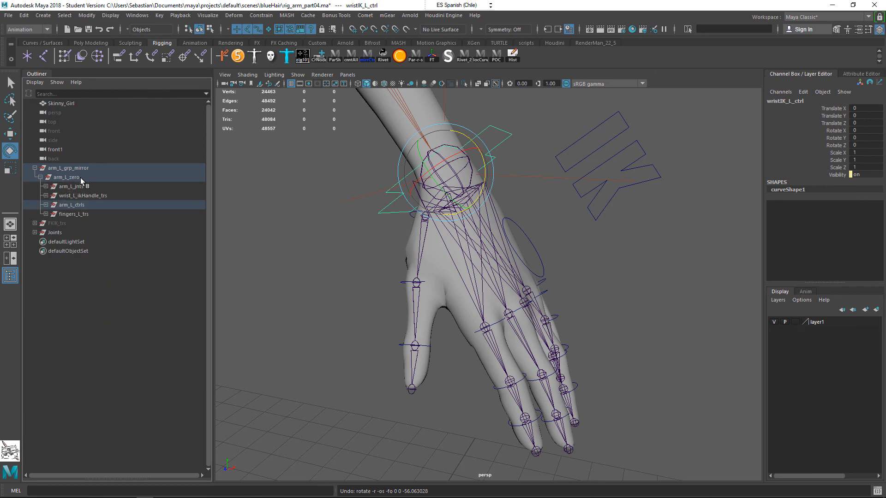
pyautogui.click(81, 178)
pyautogui.scroll(-5, 573, 211)
pyautogui.keyDown('alt'); pyautogui.moveTo(574, 211); pyautogui.dragTo(549, 320, button='middle'); pyautogui.keyUp('alt')
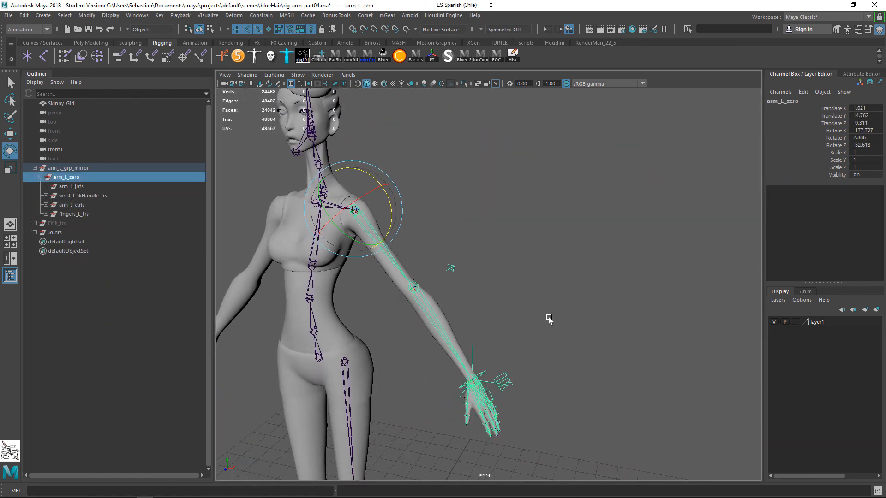
pyautogui.keyDown('alt'); pyautogui.moveTo(549, 320); pyautogui.dragTo(560, 312); pyautogui.keyUp('alt')
pyautogui.click(40, 177)
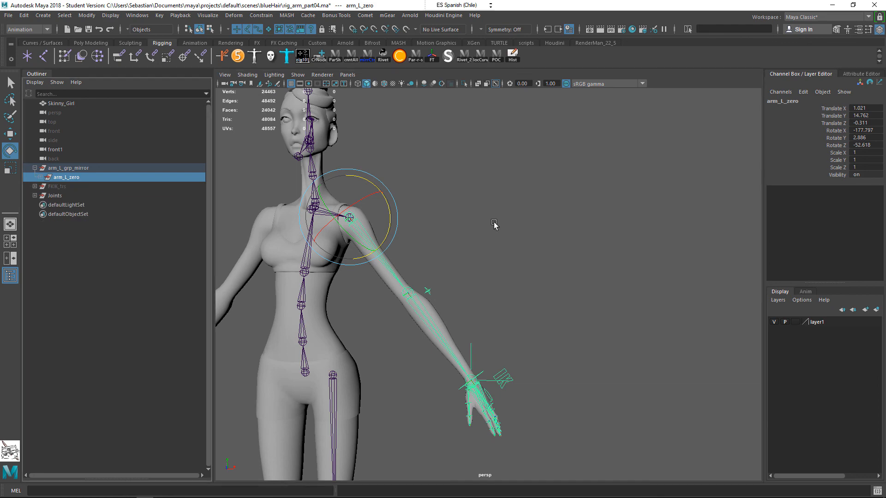
pyautogui.click(494, 224)
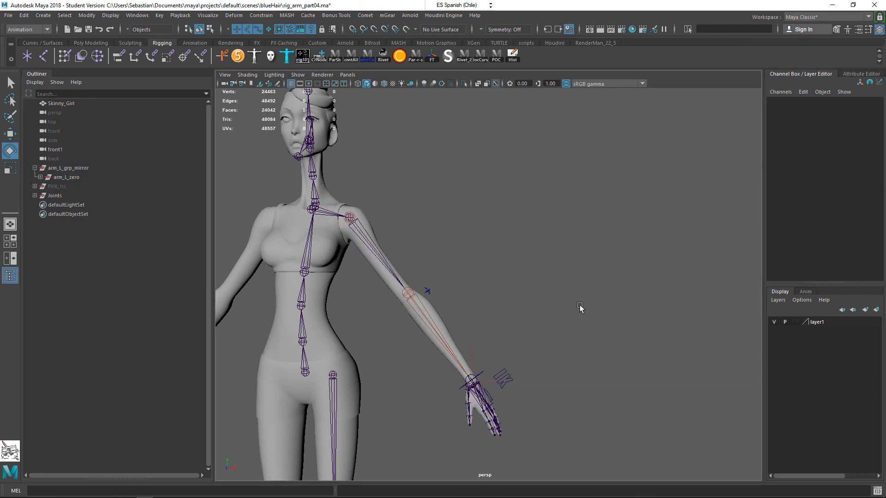
# - Select armFKIK_L_ctrl and examine the left arm rig's controls up close and in relation to the full body
pyautogui.keyDown('alt'); pyautogui.moveTo(580, 309); pyautogui.dragTo(609, 319, button='right'); pyautogui.keyUp('alt')
pyautogui.keyDown('alt'); pyautogui.moveTo(610, 319); pyautogui.dragTo(693, 240, button='middle'); pyautogui.keyUp('alt')
pyautogui.keyDown('alt'); pyautogui.moveTo(692, 239); pyautogui.dragTo(638, 309); pyautogui.keyUp('alt')
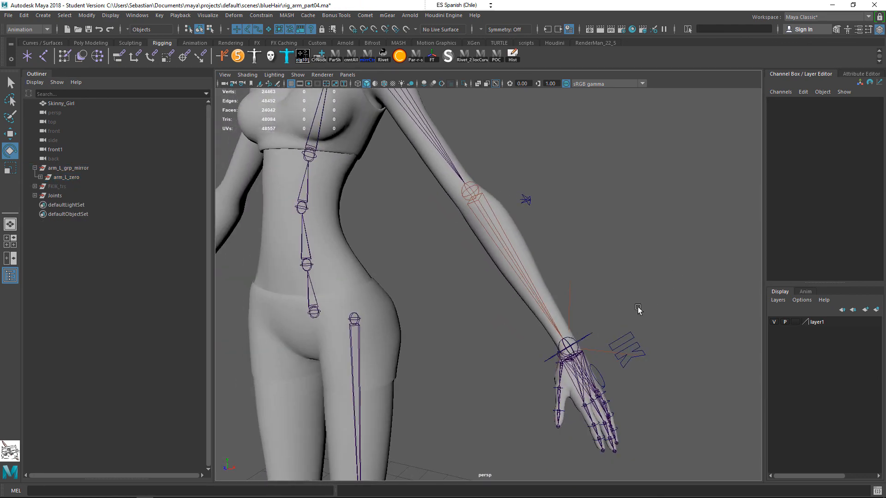
pyautogui.click(639, 341)
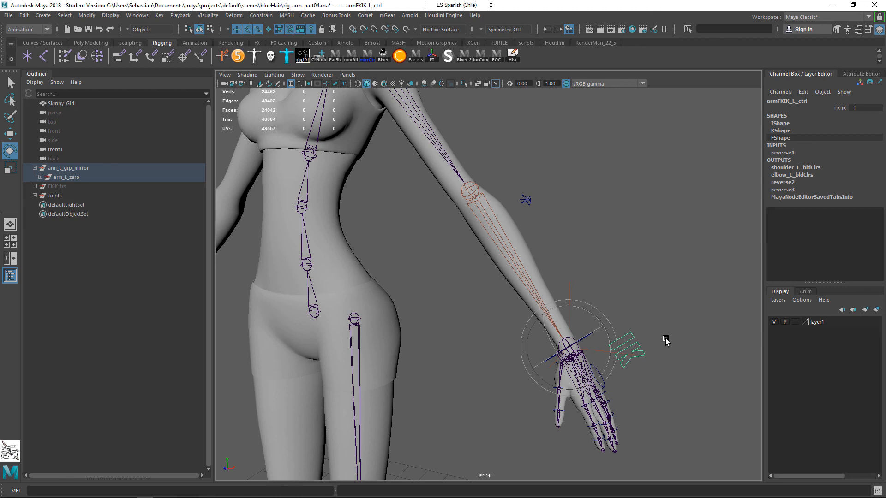
pyautogui.scroll(-4, 365, 344)
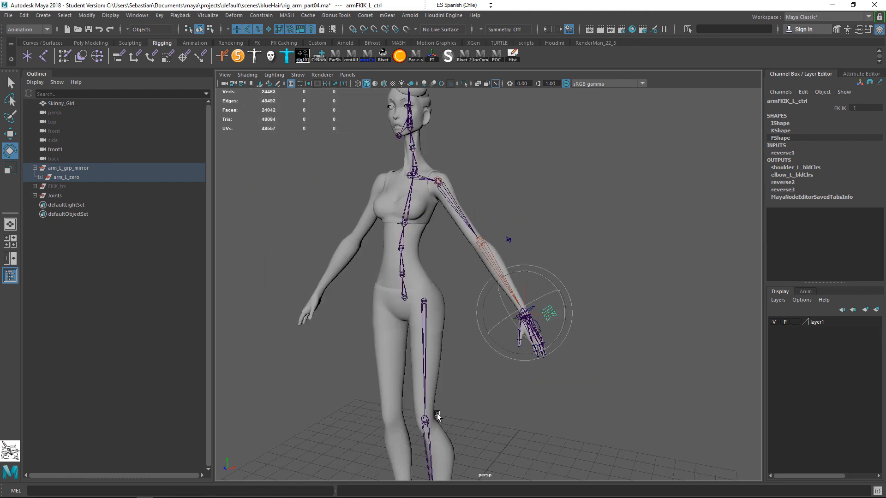
pyautogui.scroll(-3, 431, 454)
pyautogui.scroll(3, 462, 453)
pyautogui.scroll(-2, 445, 299)
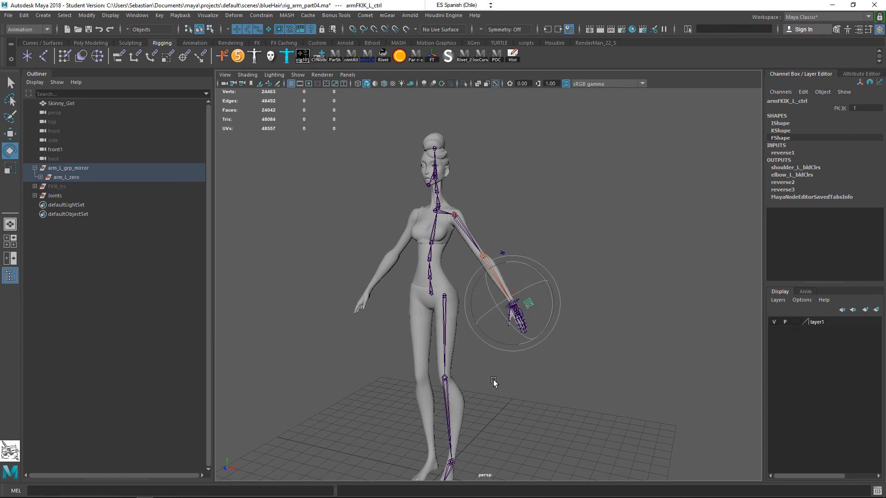
# - Select the left thigh, shoulder and ankle joints in turn and examine the leg chain alongside the arm rig
pyautogui.moveTo(494, 382); pyautogui.dragTo(444, 452)
pyautogui.click(527, 372)
pyautogui.moveTo(498, 331); pyautogui.dragTo(414, 400)
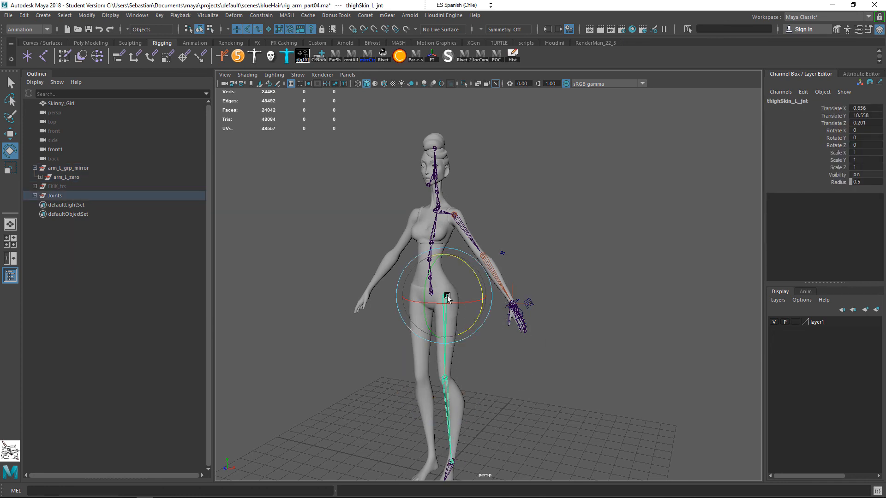
pyautogui.moveTo(464, 237); pyautogui.dragTo(492, 267)
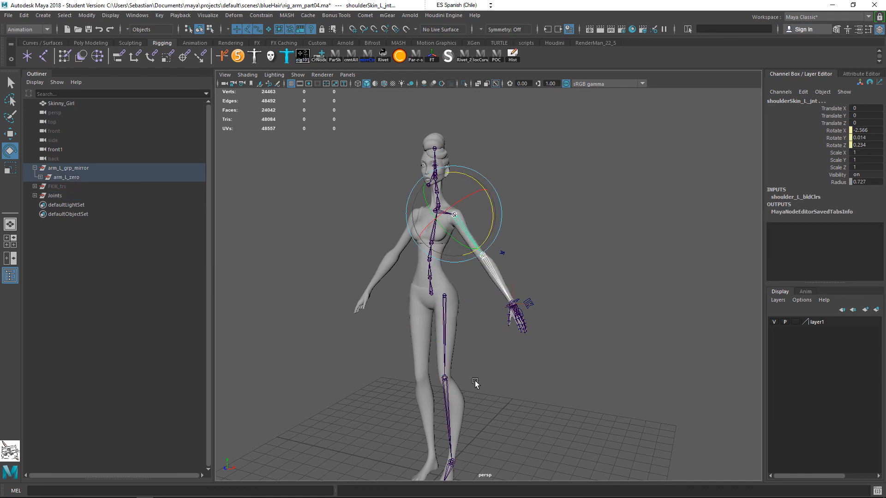
pyautogui.keyDown('alt'); pyautogui.moveTo(475, 381); pyautogui.dragTo(455, 359); pyautogui.keyUp('alt')
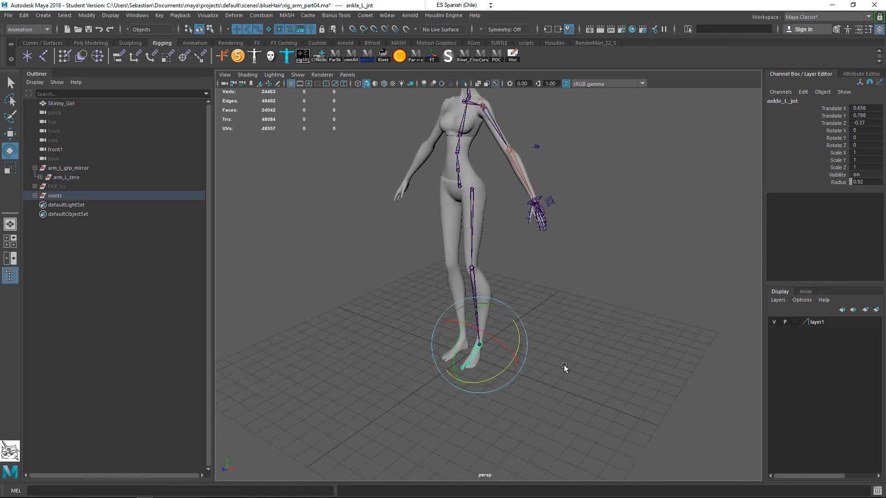
pyautogui.keyDown('alt'); pyautogui.moveTo(563, 366); pyautogui.dragTo(624, 362); pyautogui.keyUp('alt')
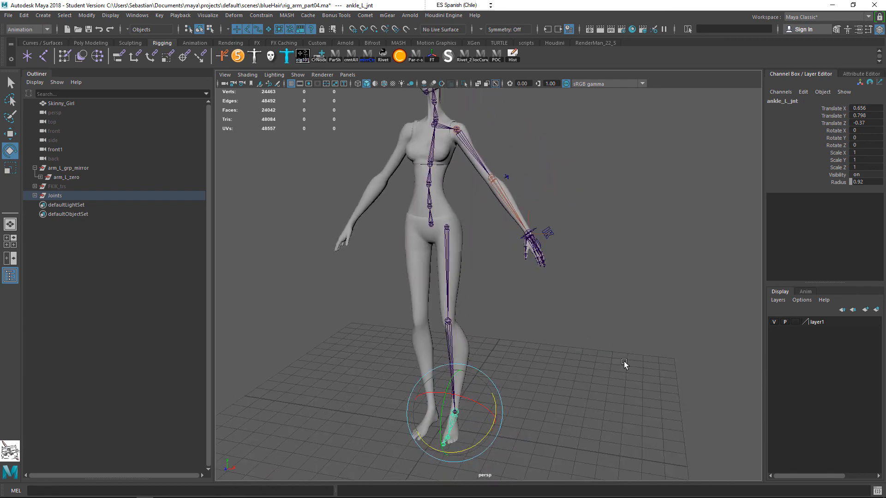
pyautogui.press('q')
pyautogui.keyDown('alt'); pyautogui.moveTo(458, 222); pyautogui.dragTo(411, 278, button='middle'); pyautogui.keyUp('alt')
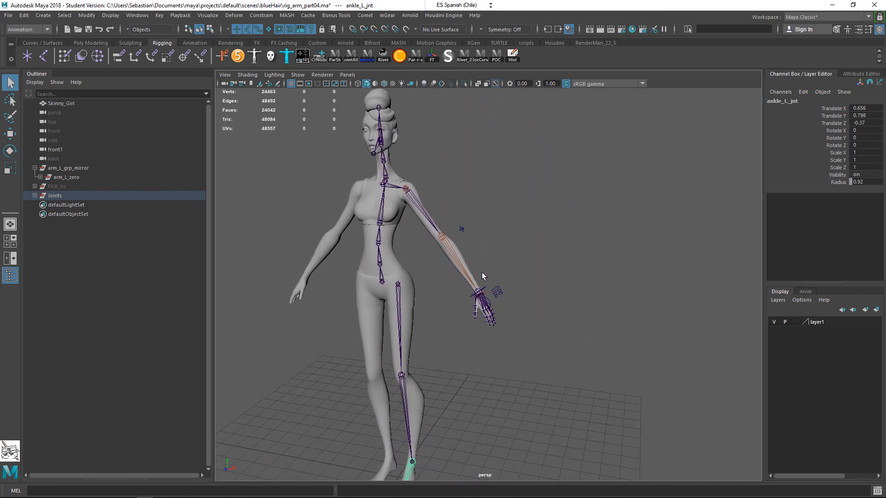